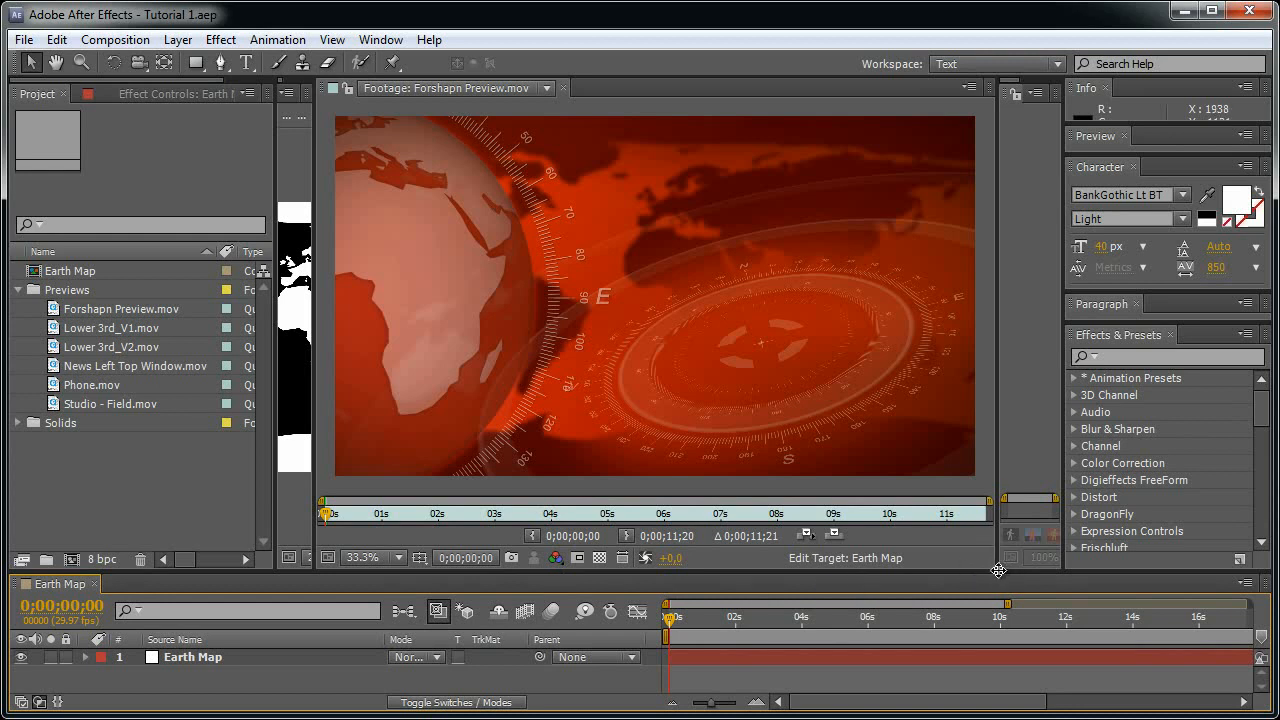
- Scrub through the Forshapn Preview, Lower 3rd_V1 and Lower 3rd_V2 clips to view their designs
{"action": "left_click_drag", "start_coordinate": [325, 515], "coordinate": [623, 520]}
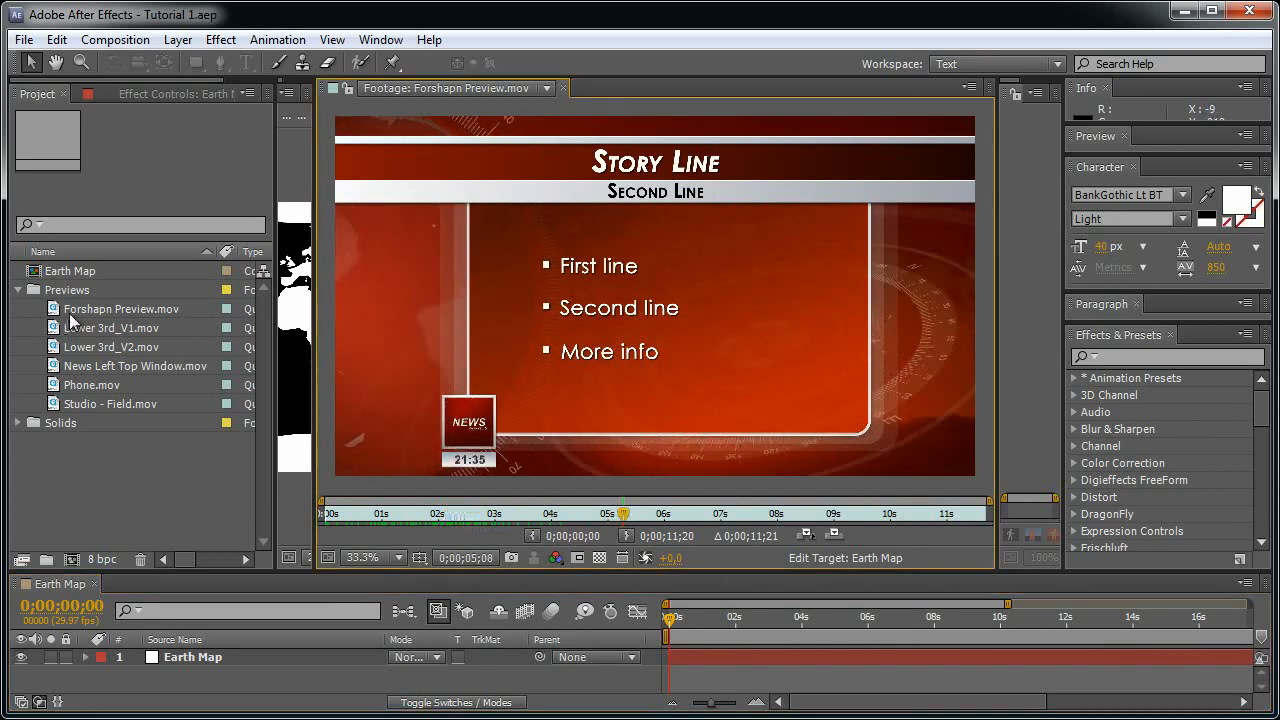
{"action": "double_click", "coordinate": [116, 328]}
{"action": "left_click_drag", "start_coordinate": [350, 518], "coordinate": [546, 516]}
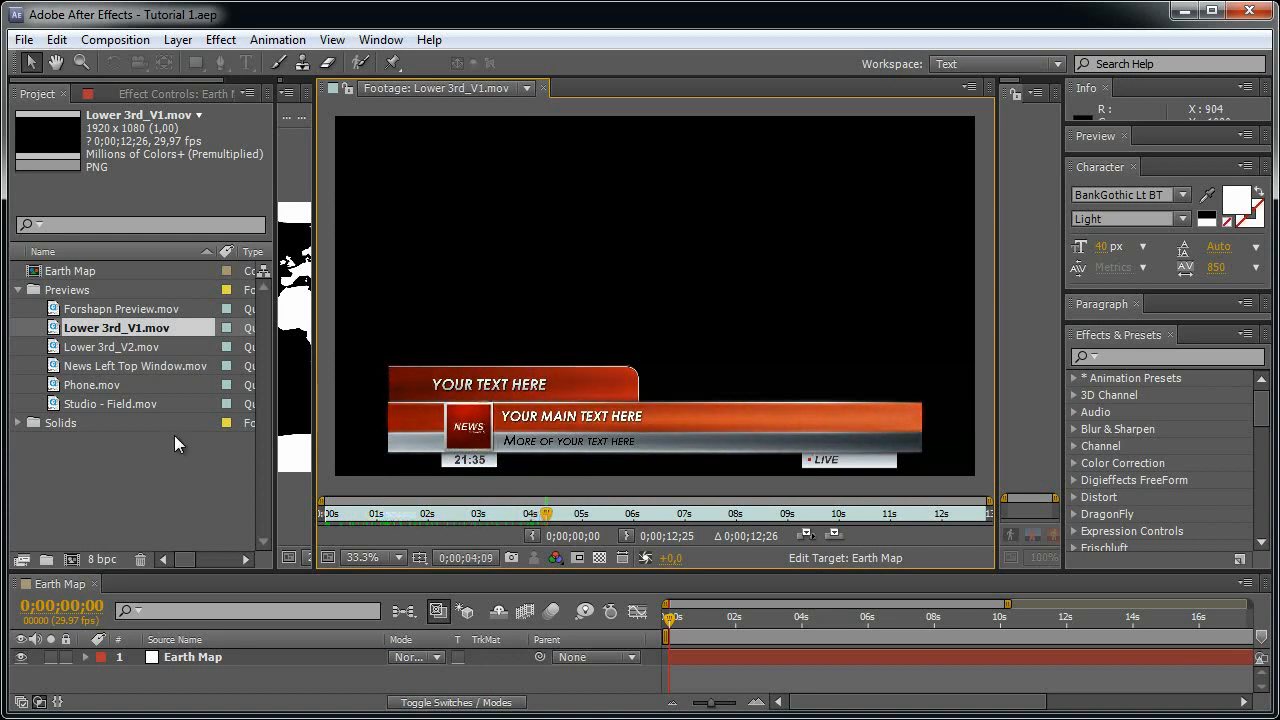
{"action": "double_click", "coordinate": [111, 347]}
{"action": "left_click_drag", "start_coordinate": [340, 517], "coordinate": [638, 518]}
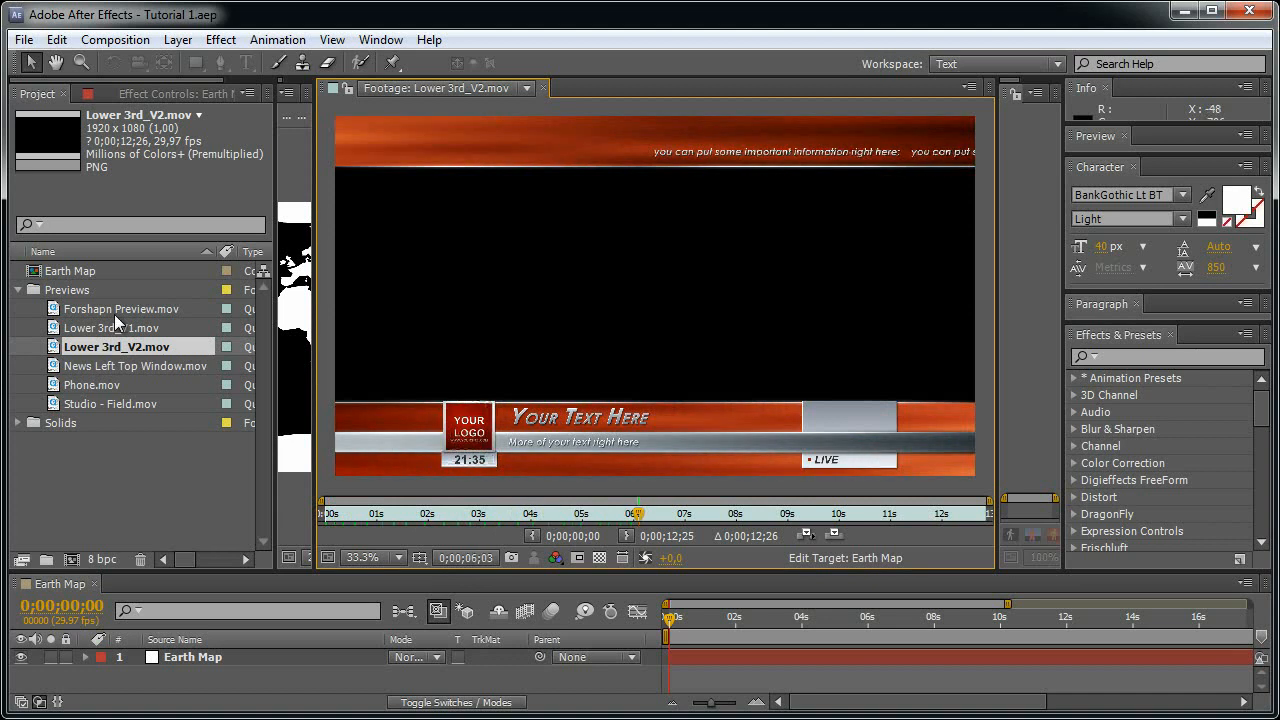
- Preview the News Left Top Window.mov clip to examine its title and video window animation
{"action": "double_click", "coordinate": [135, 366]}
{"action": "left_click_drag", "start_coordinate": [390, 517], "coordinate": [421, 518]}
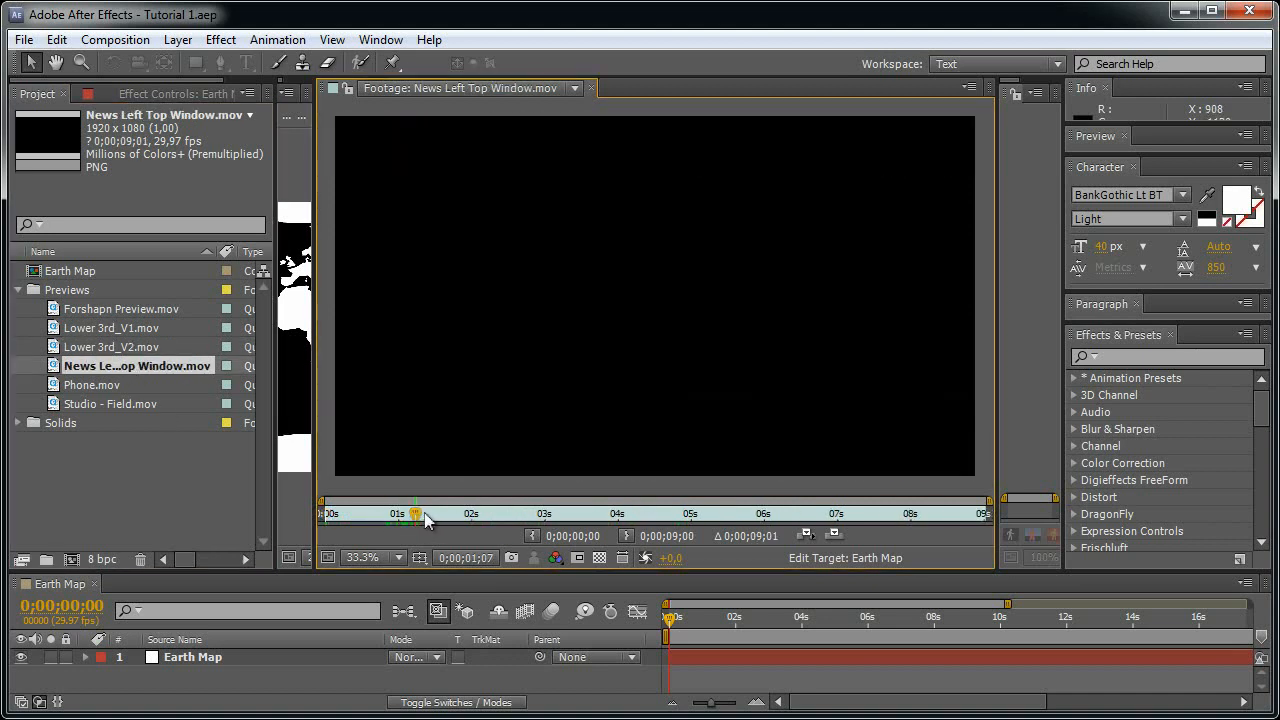
{"action": "key", "text": "space"}
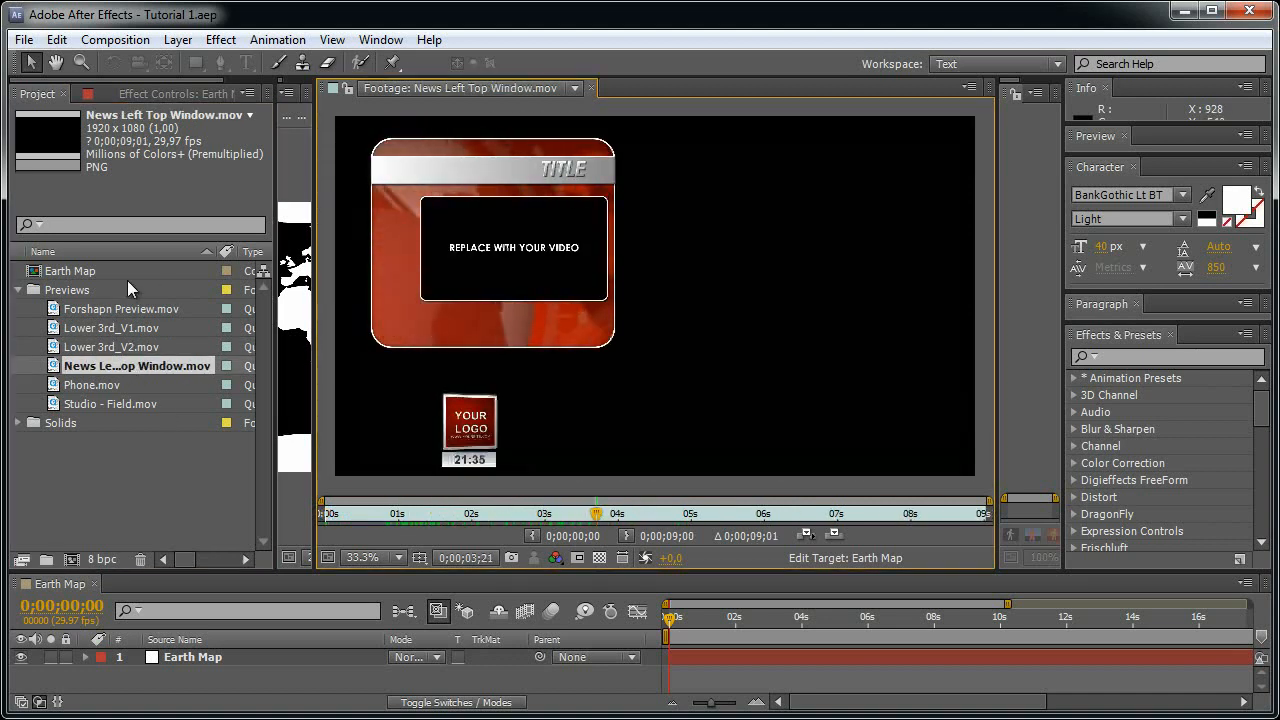
- Scrub through the Phone.mov and Studio - Field.mov clips to view their layouts
{"action": "double_click", "coordinate": [95, 384]}
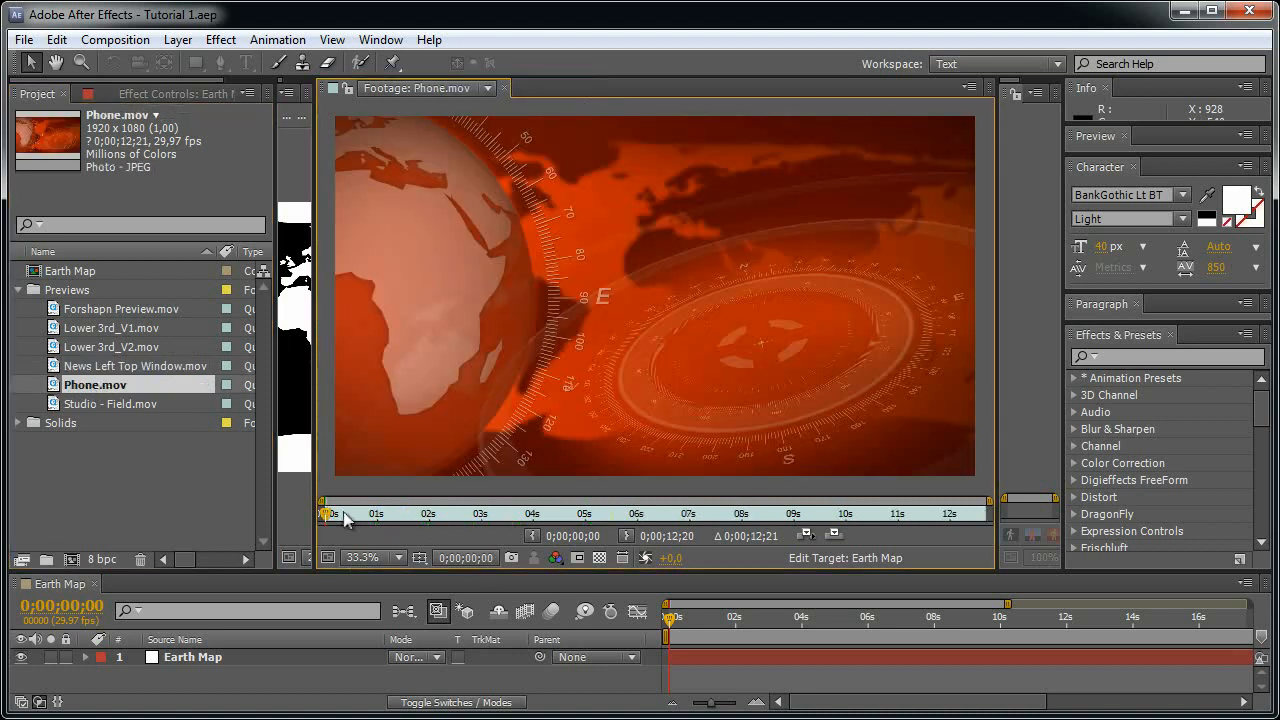
{"action": "key", "text": "space"}
{"action": "left_click_drag", "start_coordinate": [365, 527], "coordinate": [785, 518]}
{"action": "double_click", "coordinate": [105, 404]}
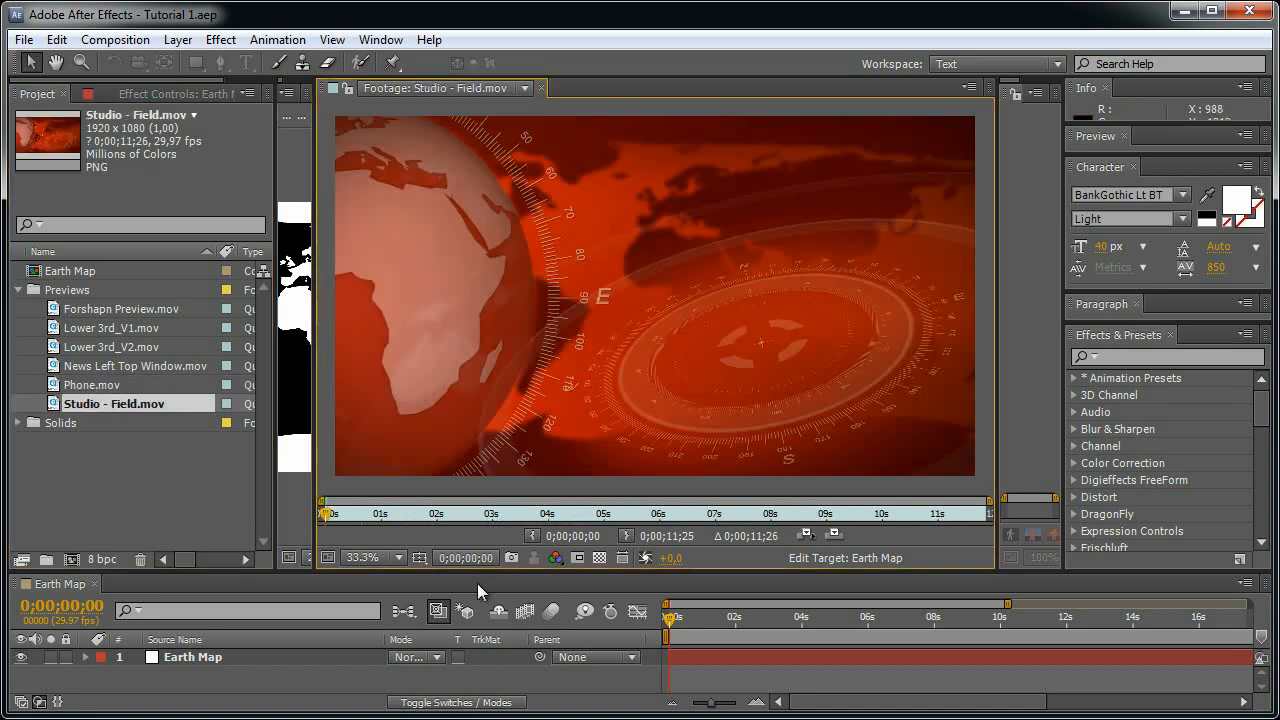
{"action": "left_click_drag", "start_coordinate": [345, 518], "coordinate": [680, 520]}
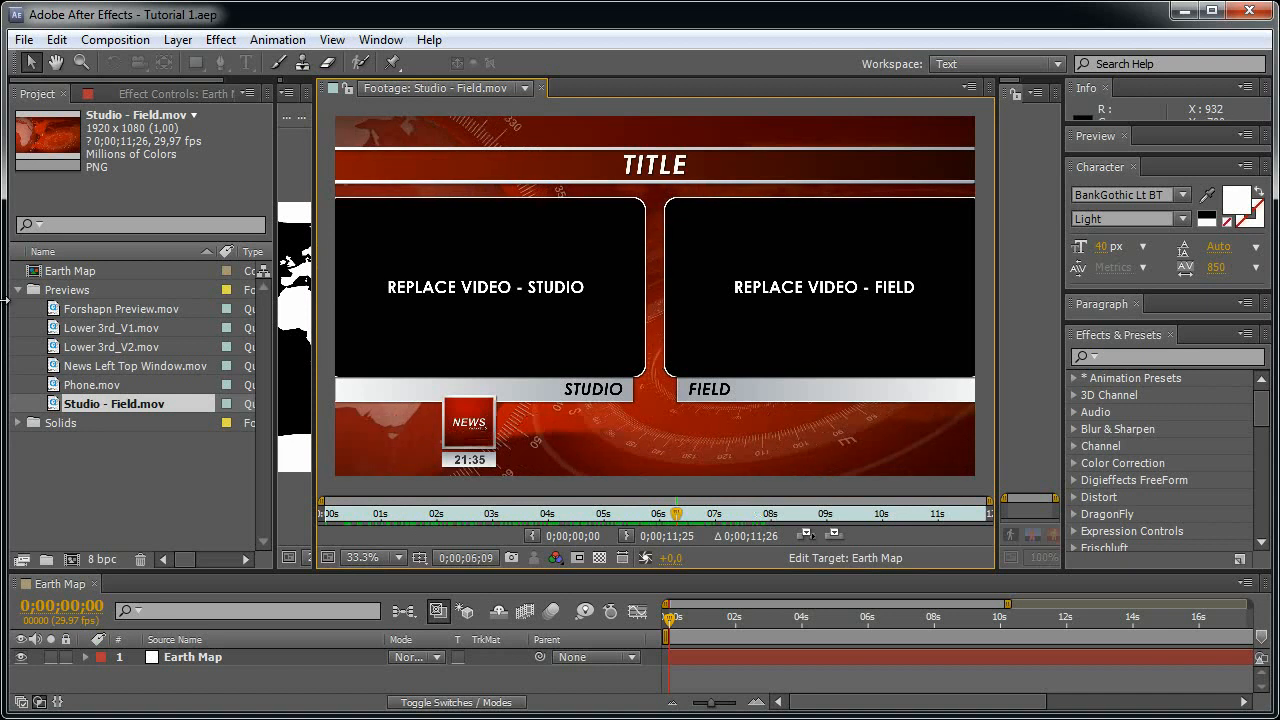
- Widen the Earth Map composition viewer and make the timeline area slightly taller
{"action": "left_click_drag", "start_coordinate": [312, 125], "coordinate": [1035, 192]}
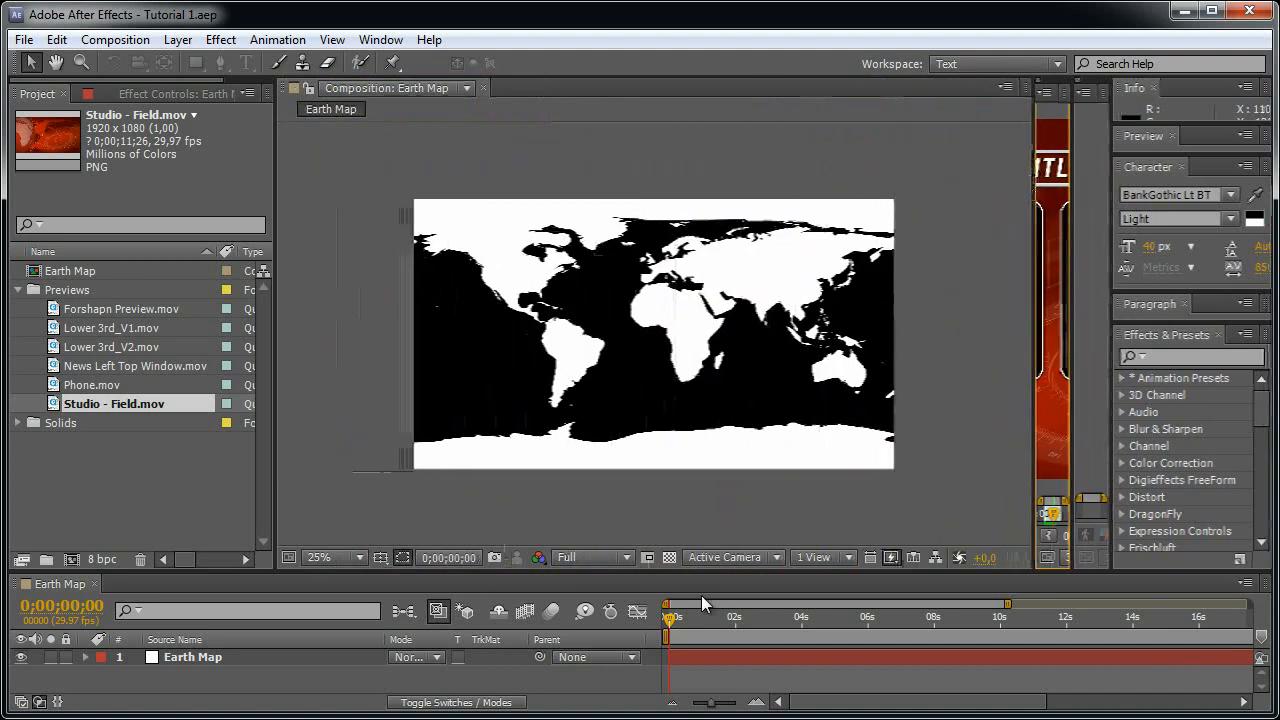
{"action": "left_click_drag", "start_coordinate": [686, 571], "coordinate": [670, 536]}
- Enlarge the footage viewer and scrub through Studio - Field.mov to examine the changing logo box
{"action": "left_click_drag", "start_coordinate": [1033, 265], "coordinate": [340, 329]}
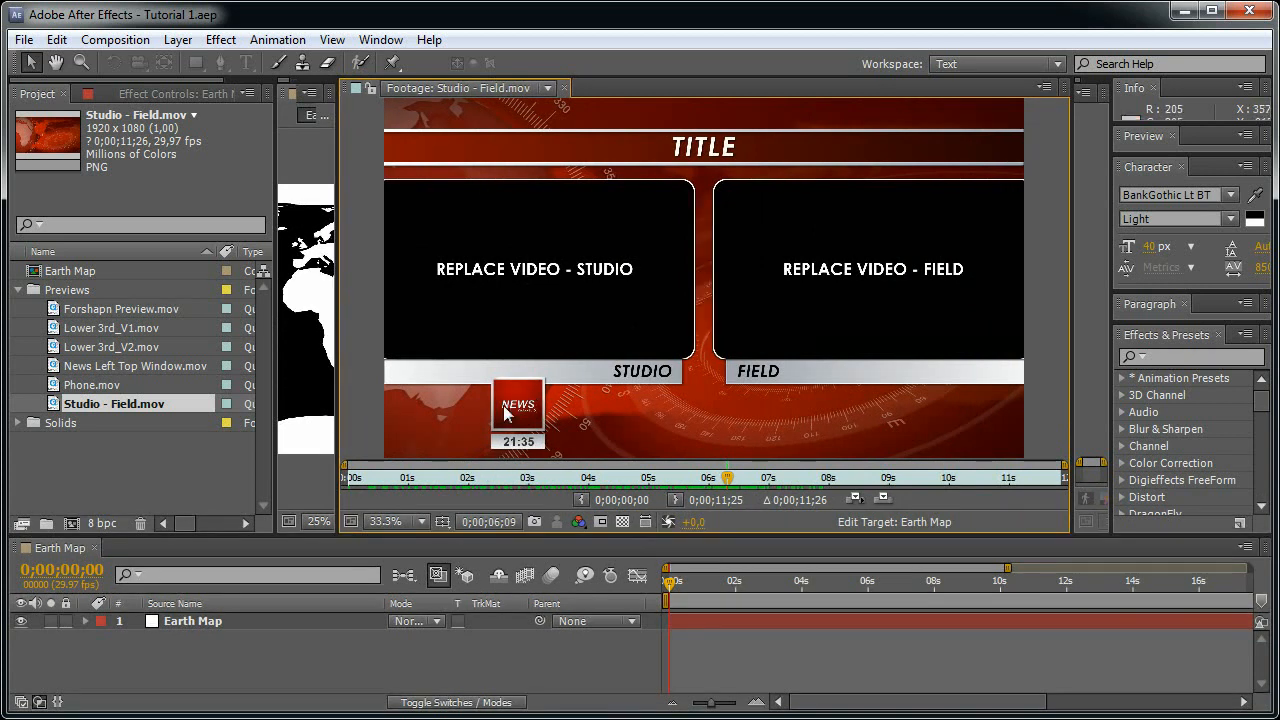
{"action": "left_click_drag", "start_coordinate": [727, 481], "coordinate": [508, 481]}
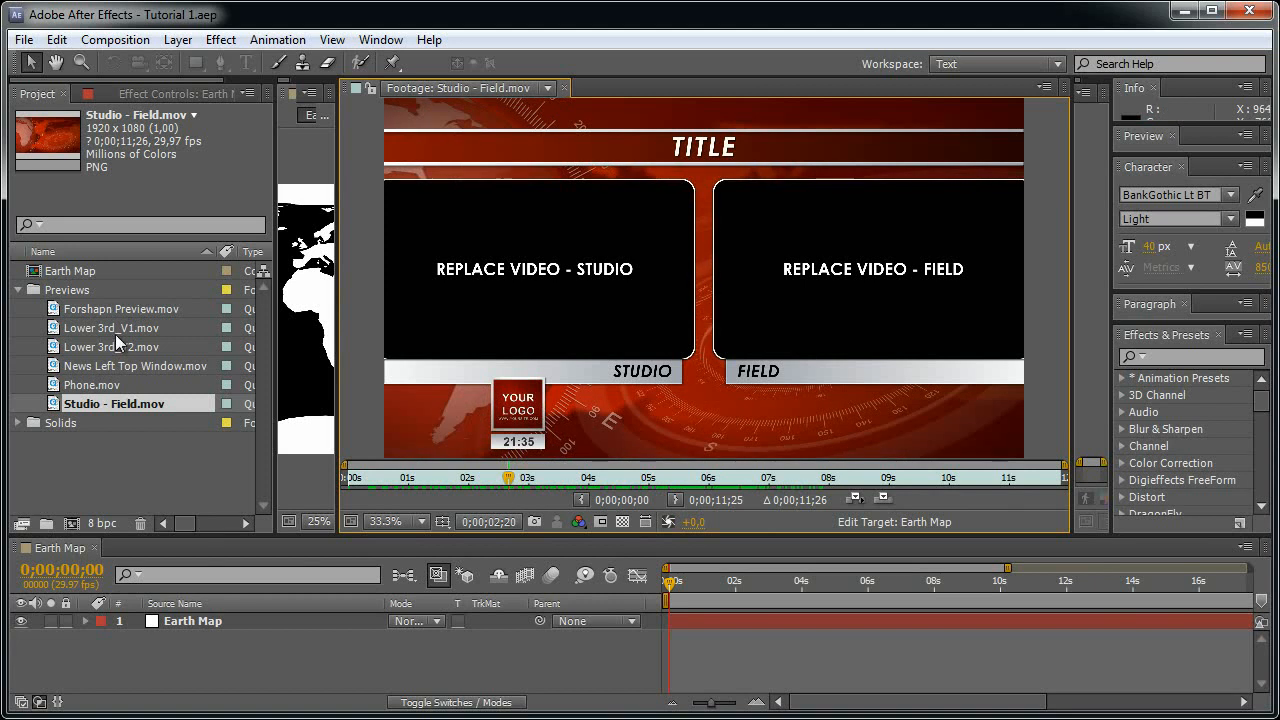
{"action": "left_click", "coordinate": [383, 479]}
{"action": "left_click_drag", "start_coordinate": [383, 479], "coordinate": [529, 479]}
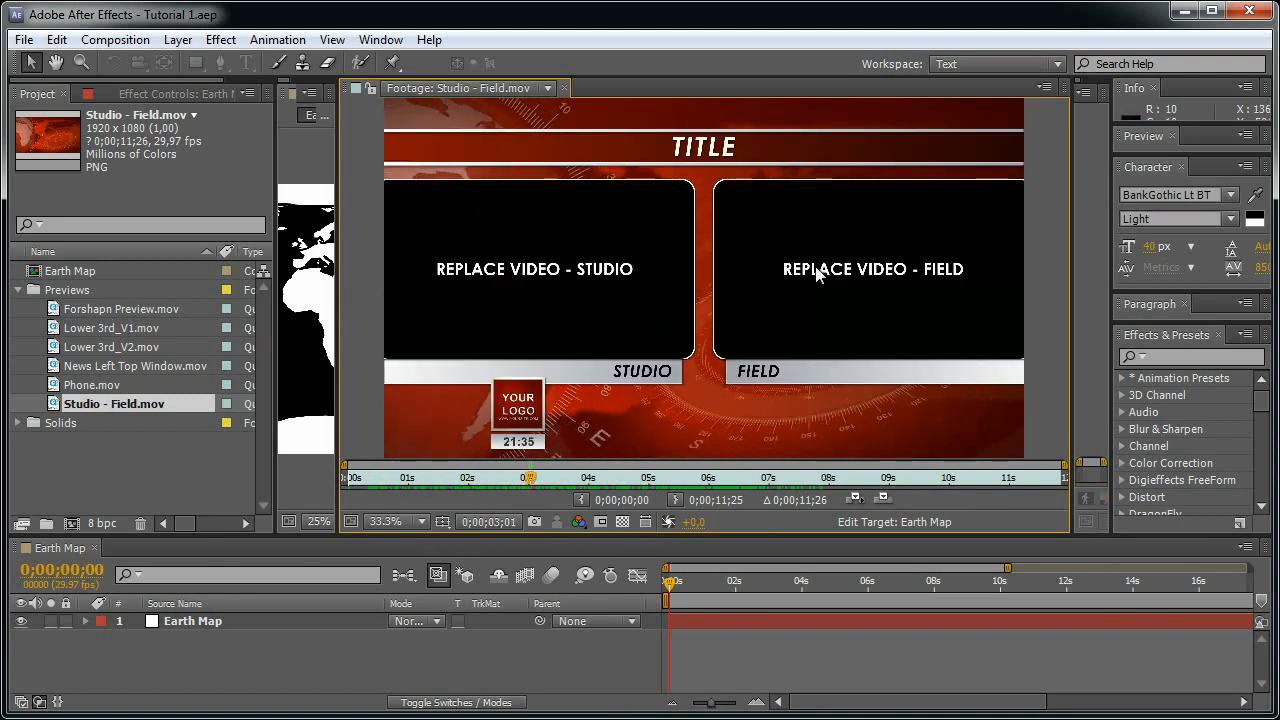
- Expand the Earth Map composition viewer, collapse the Previews folder, and inspect the mask outlines of the Earth Map layer
{"action": "left_click_drag", "start_coordinate": [338, 246], "coordinate": [1001, 252]}
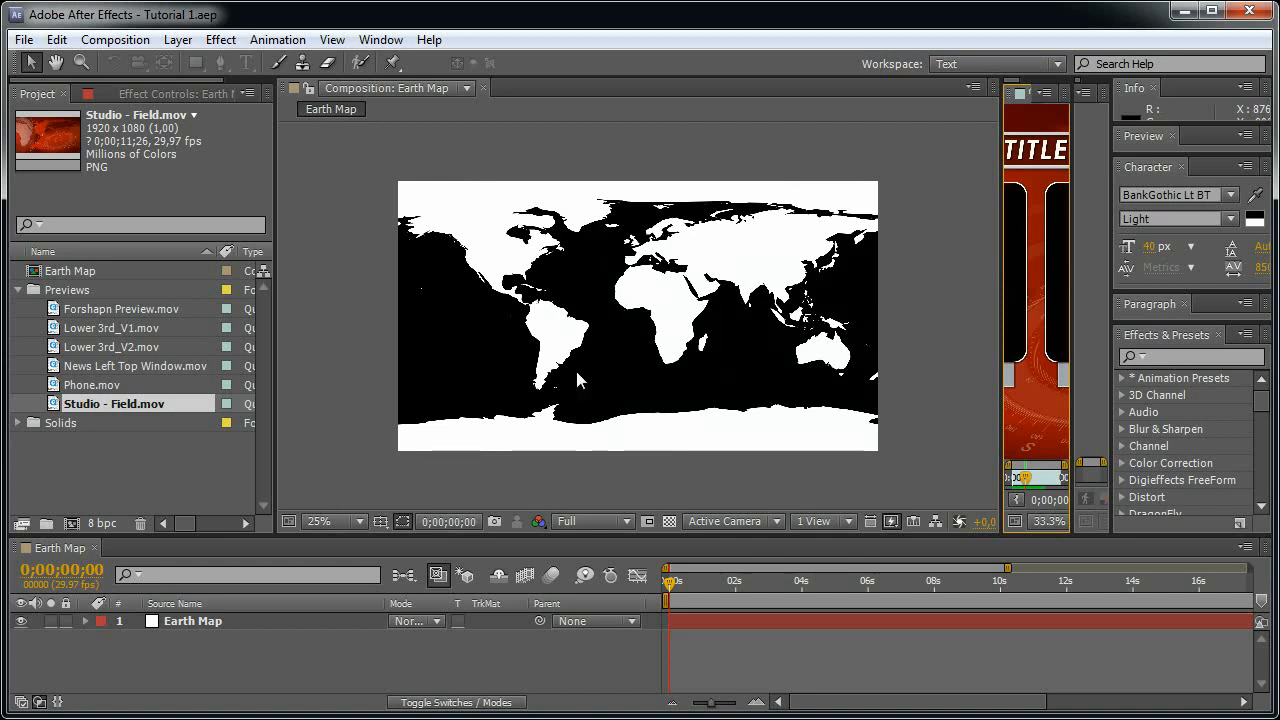
{"action": "left_click", "coordinate": [18, 289]}
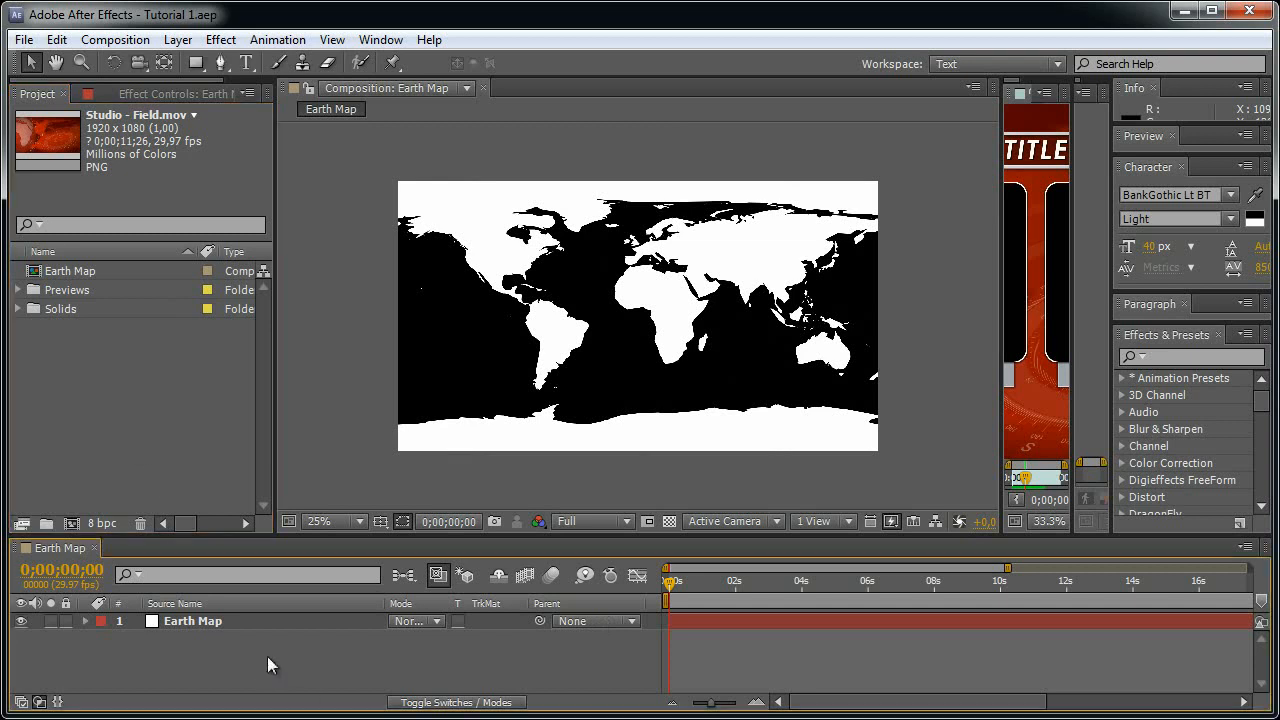
{"action": "left_click", "coordinate": [235, 620]}
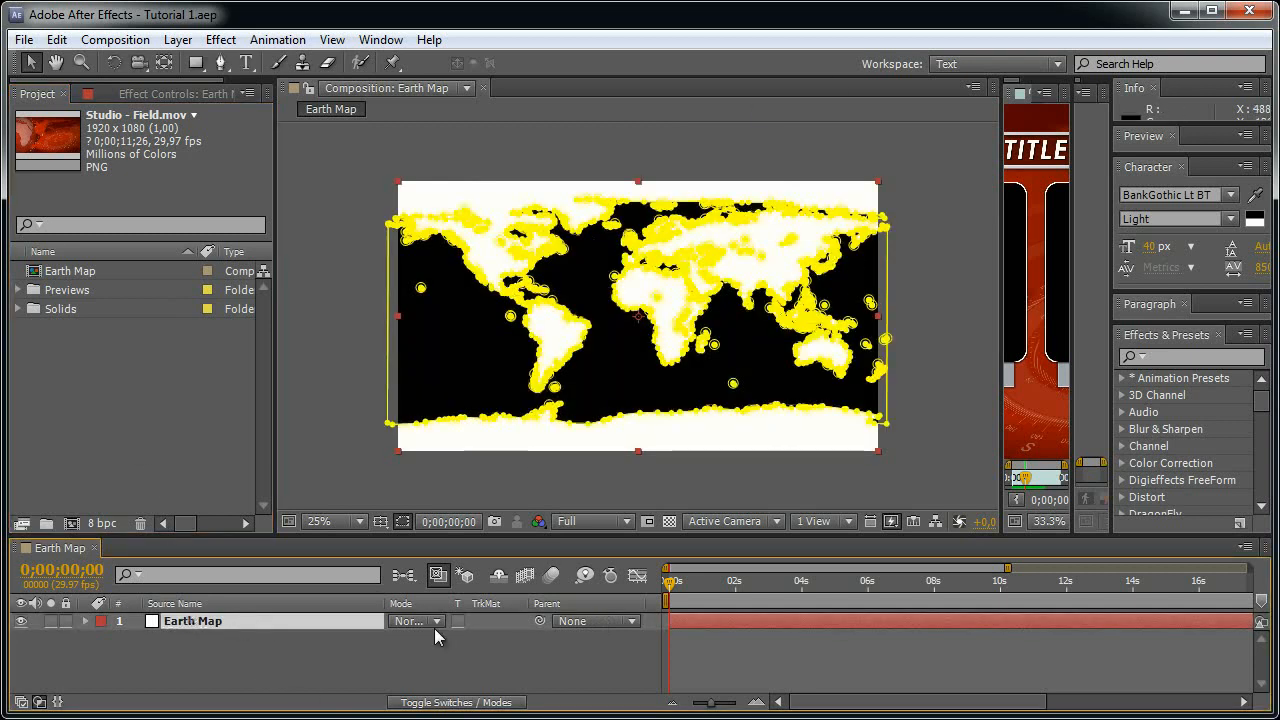
{"action": "left_click", "coordinate": [514, 647]}
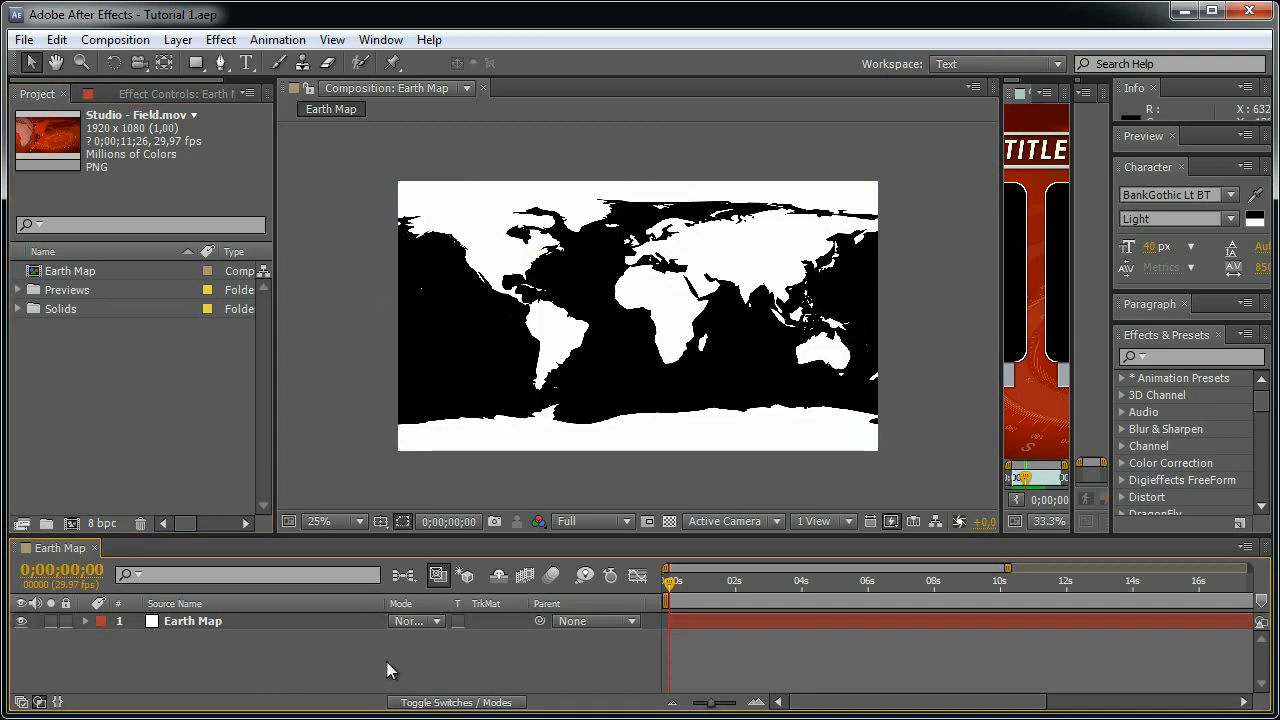
- Create a composition named Background with the HDTV 1080 29.97 preset, 1920 x 1080 px, and a 30-second duration
{"action": "key", "text": "ctrl+n"}
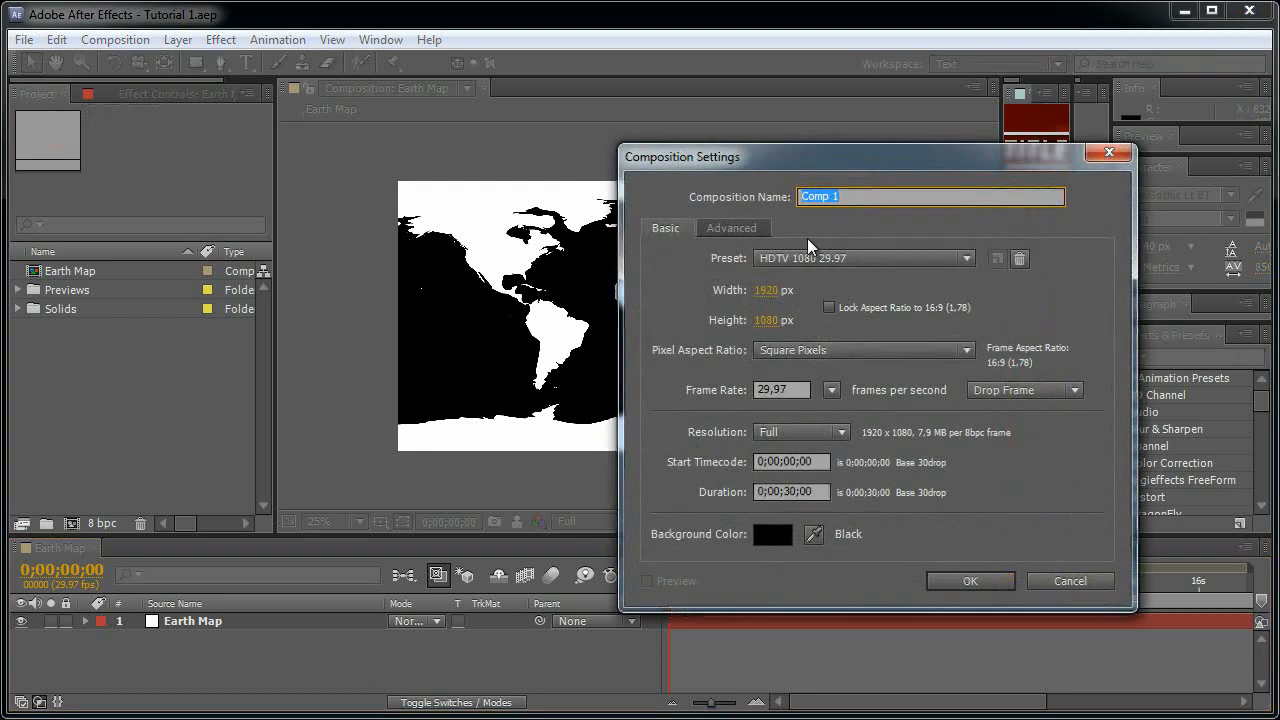
{"action": "left_click_drag", "start_coordinate": [857, 162], "coordinate": [531, 158]}
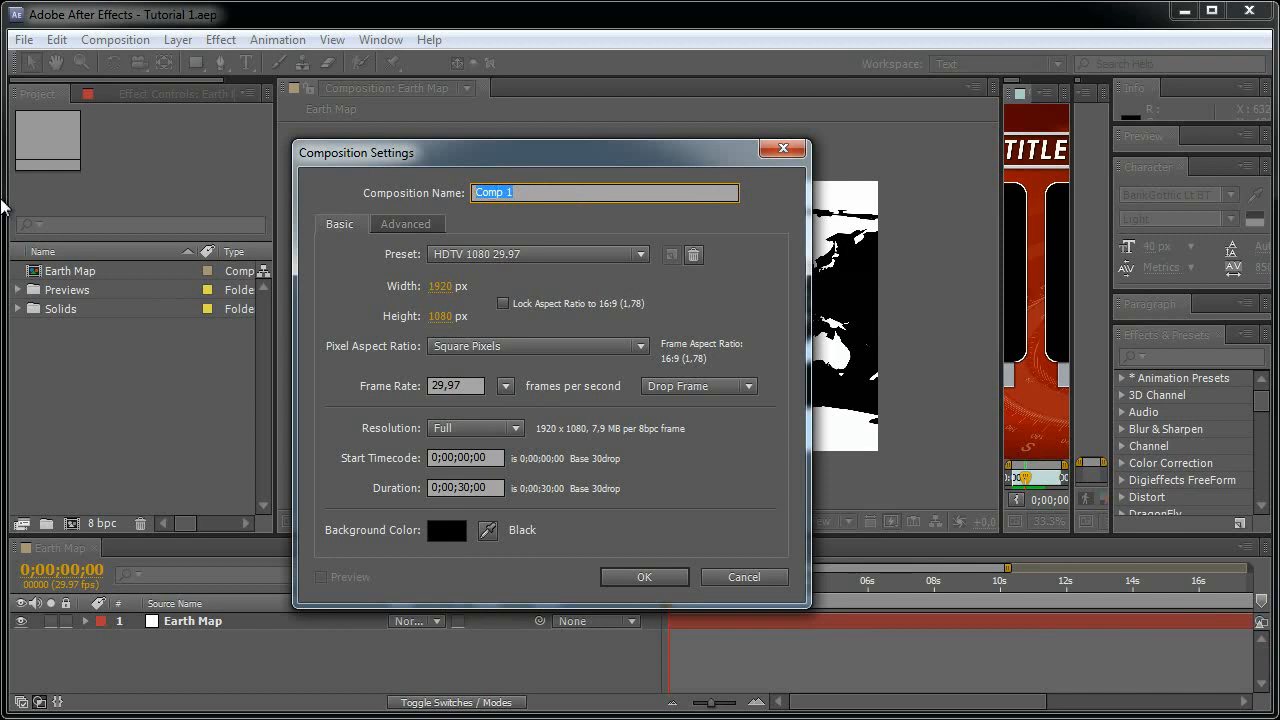
{"action": "type", "text": "Background"}
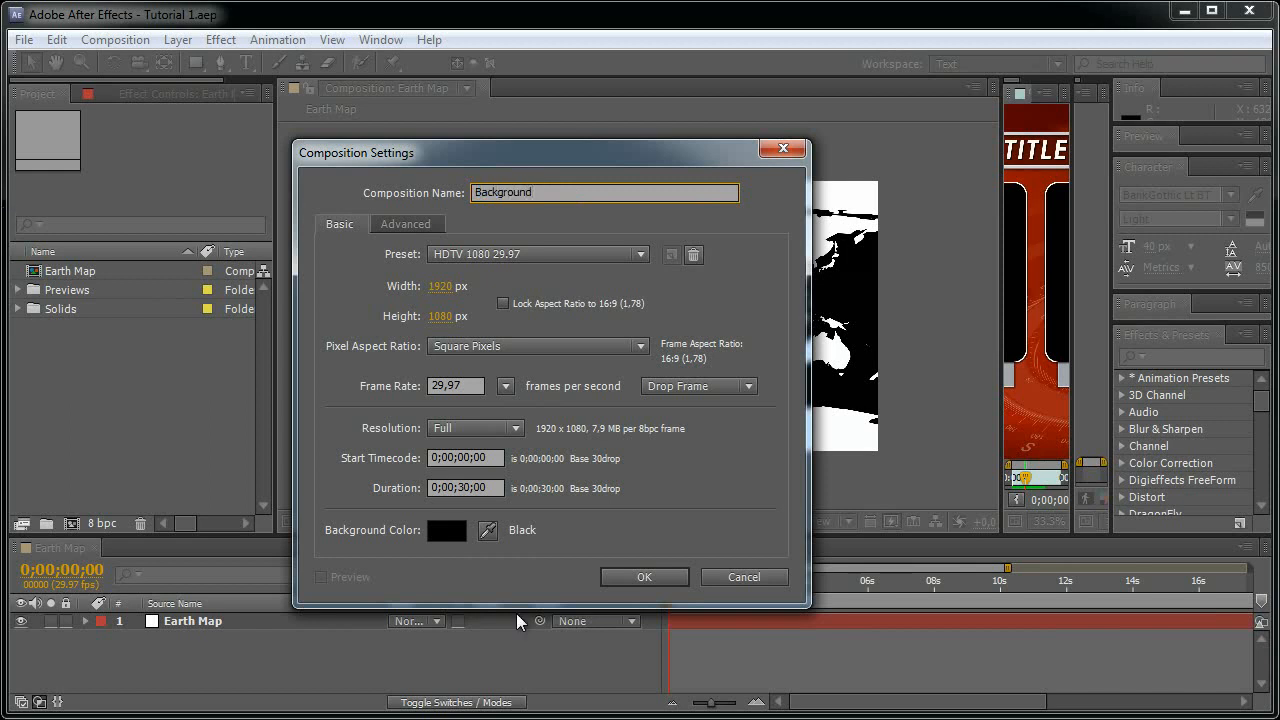
{"action": "left_click", "coordinate": [668, 578]}
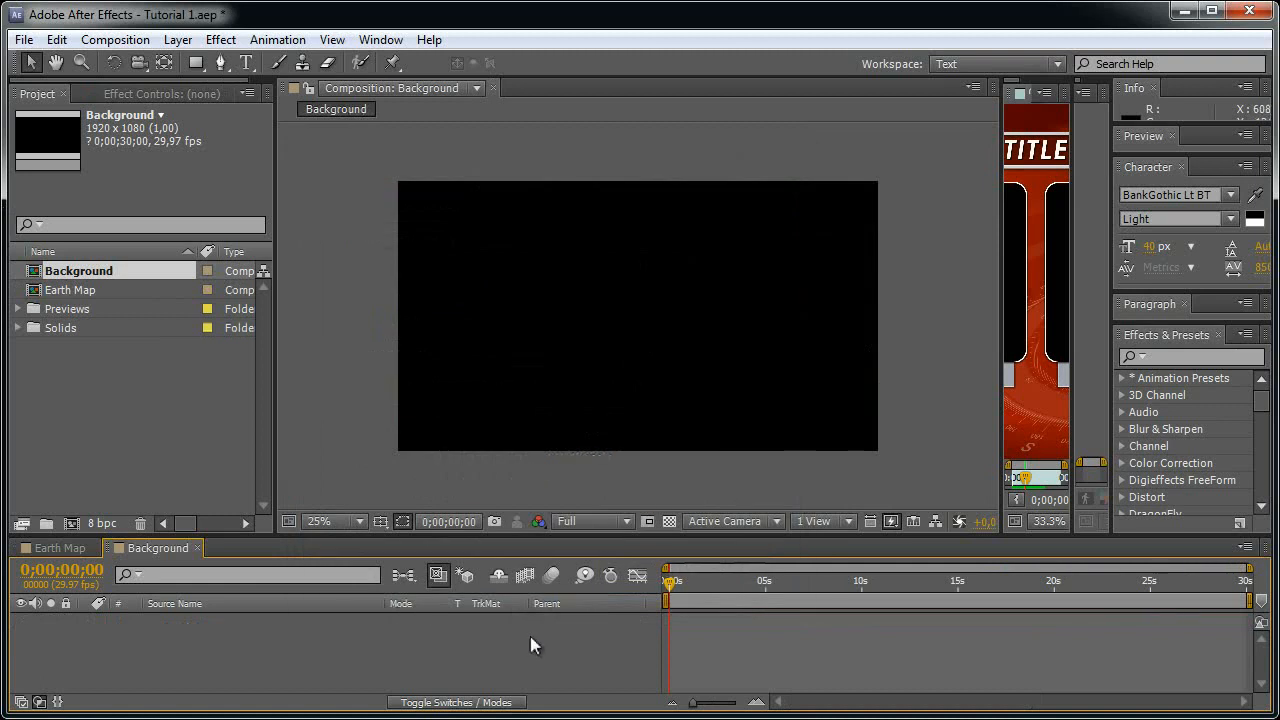
- Add a white 1920 x 1080 px solid named Background Color to the Background composition
{"action": "left_click", "coordinate": [178, 39]}
{"action": "mouse_move", "coordinate": [334, 63]}
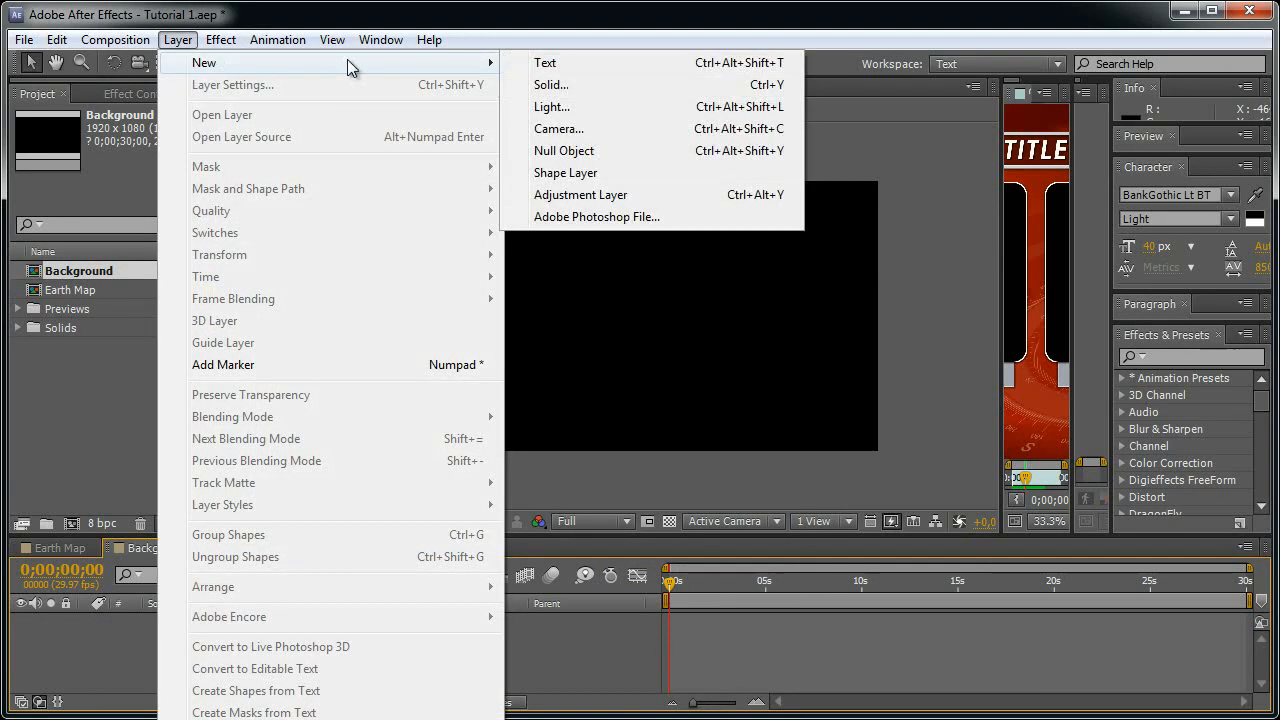
{"action": "left_click", "coordinate": [630, 88]}
{"action": "type", "text": "Background"}
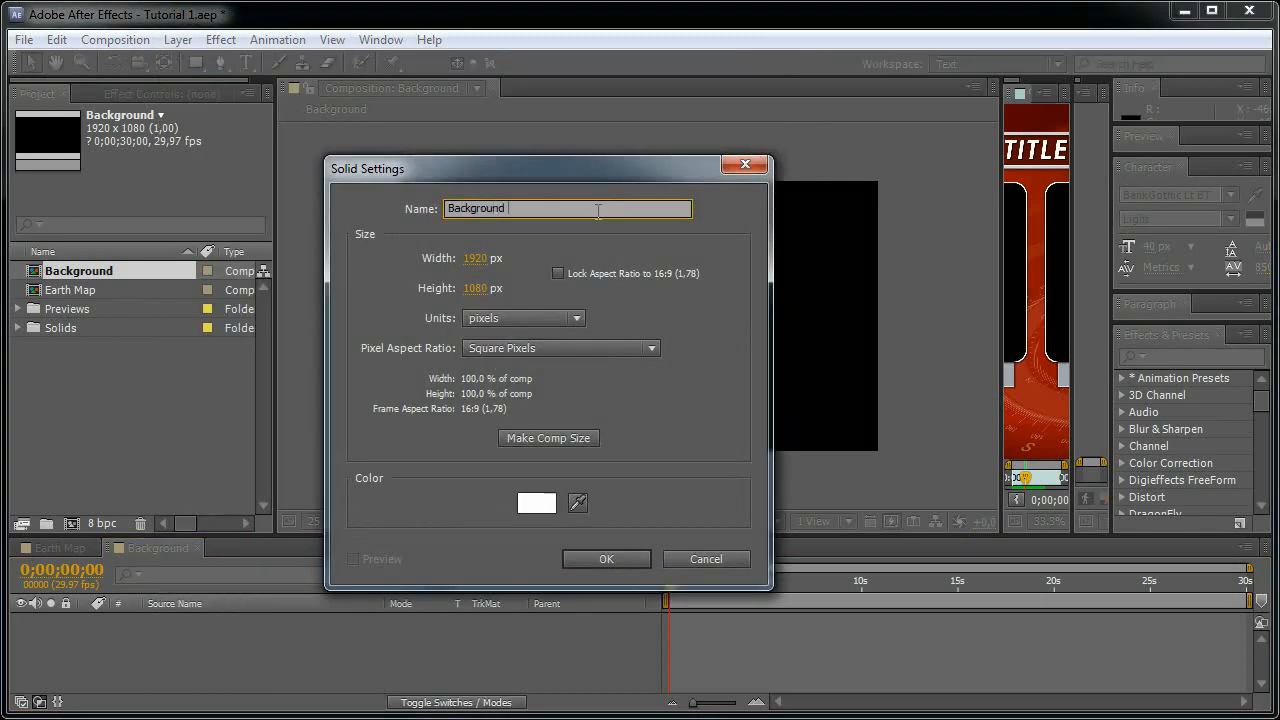
{"action": "type", "text": " Color"}
{"action": "key", "text": "Return"}
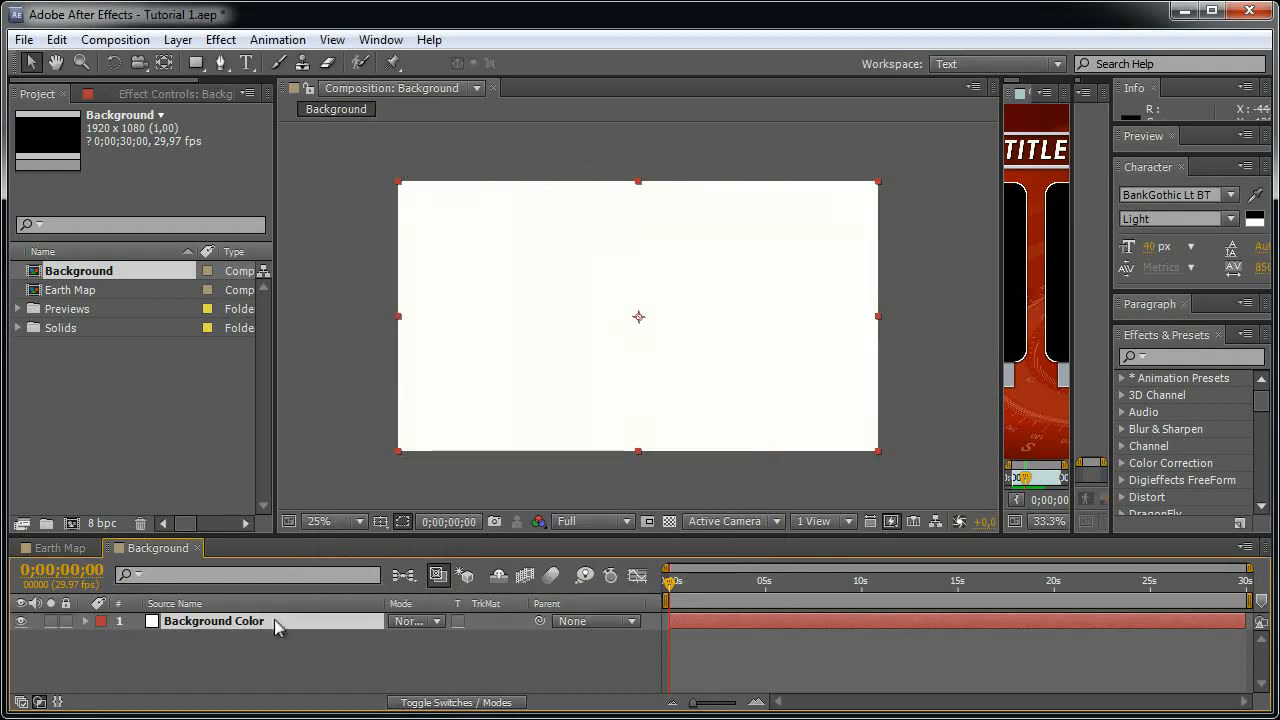
- Duplicate the Background Color layer and make the copy a new solid named Fractal Noise
{"action": "key", "text": "ctrl+d"}
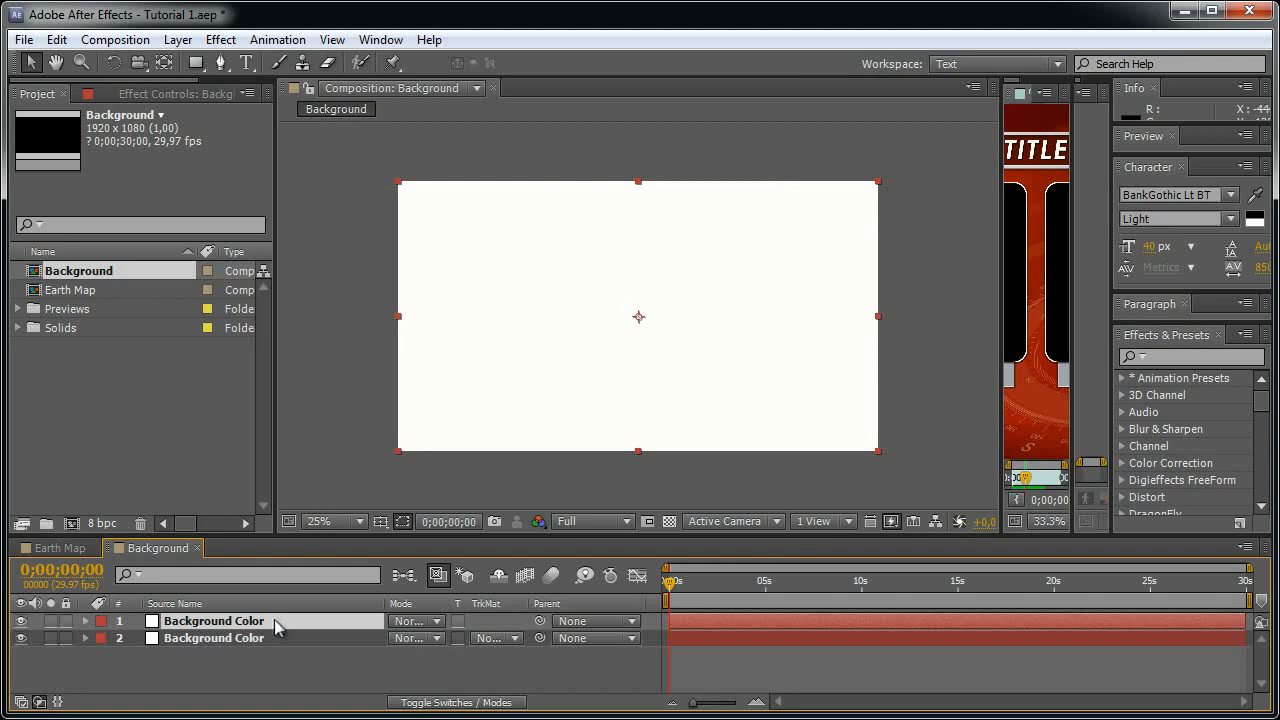
{"action": "key", "text": "ctrl+shift+y"}
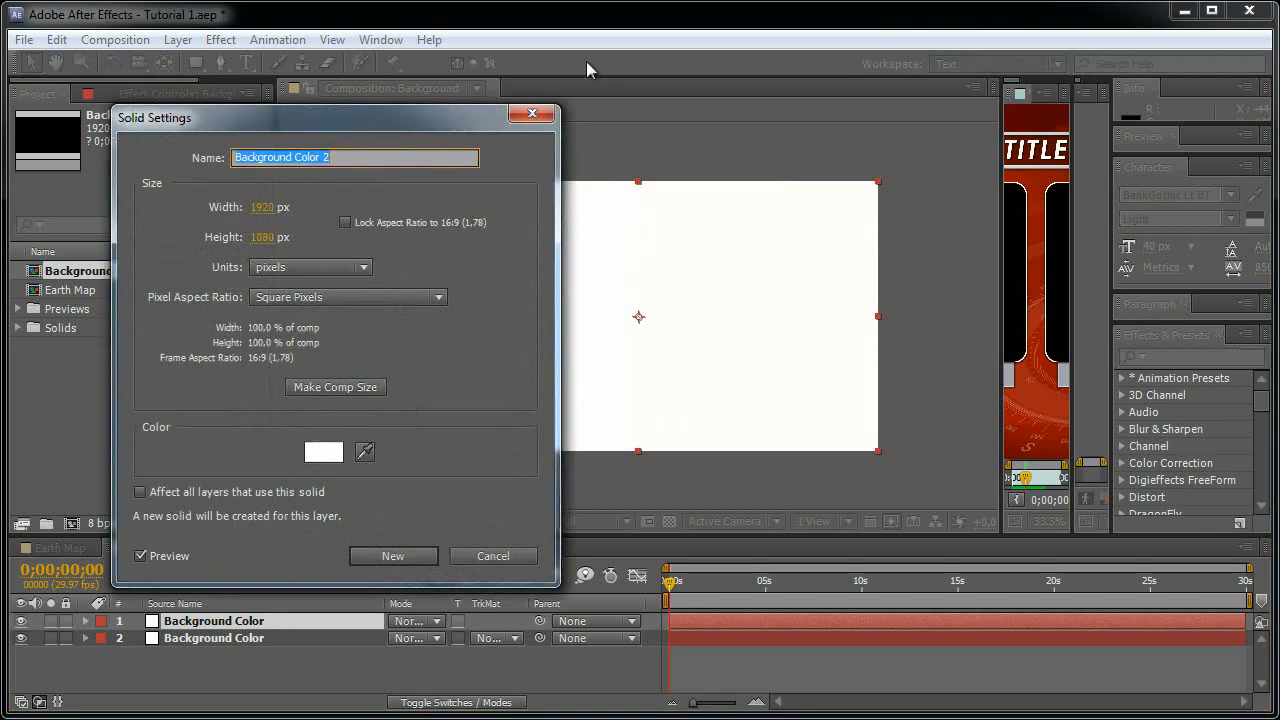
{"action": "type", "text": "Fac"}
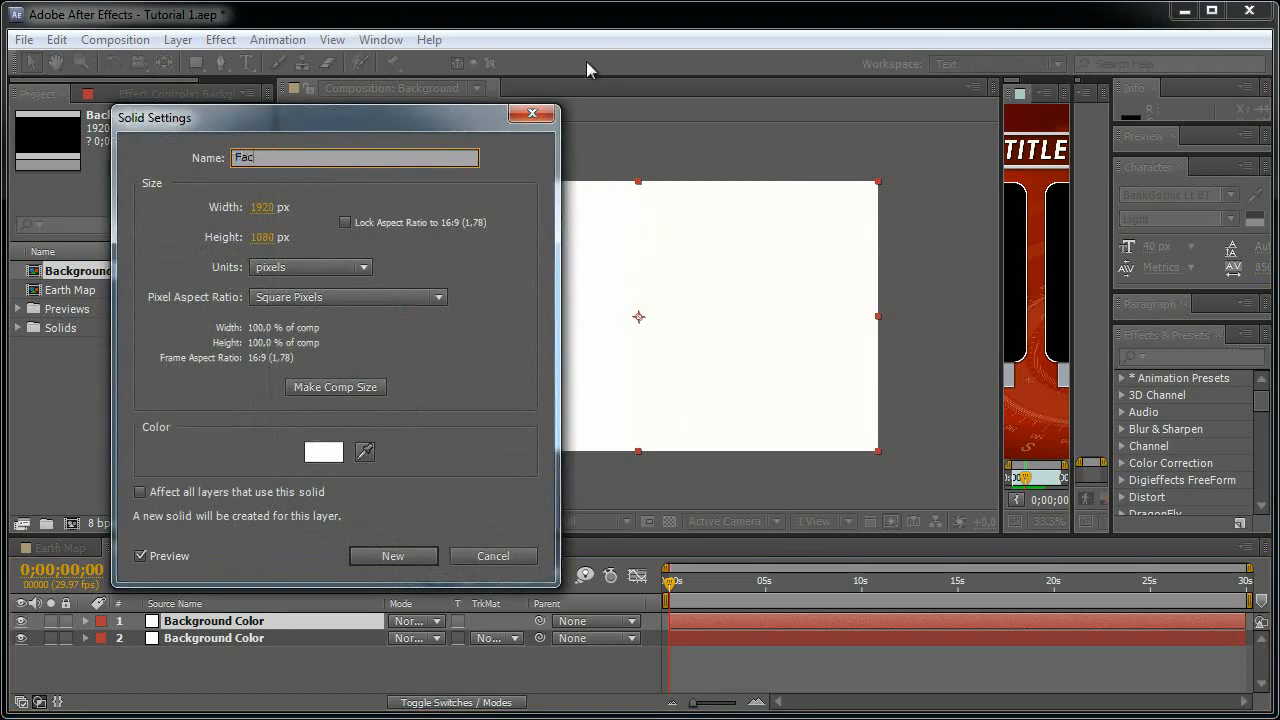
{"action": "type", "text": "actal Noise"}
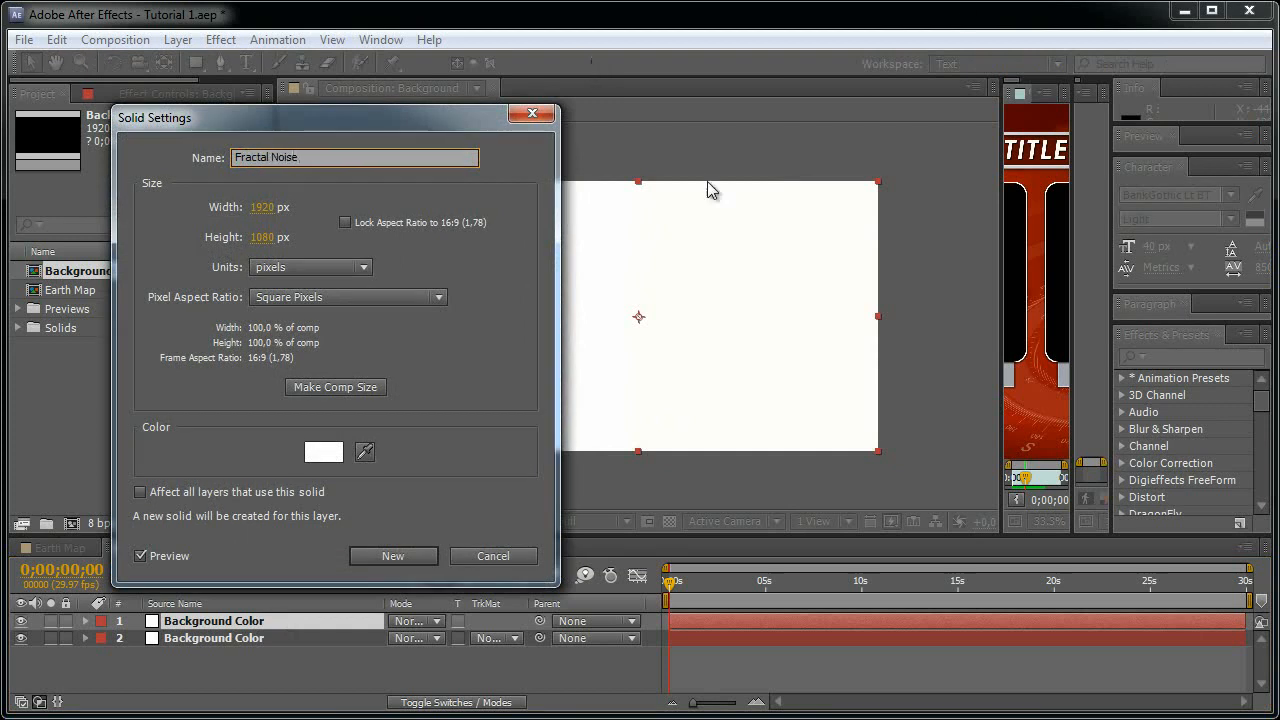
{"action": "left_click", "coordinate": [410, 558]}
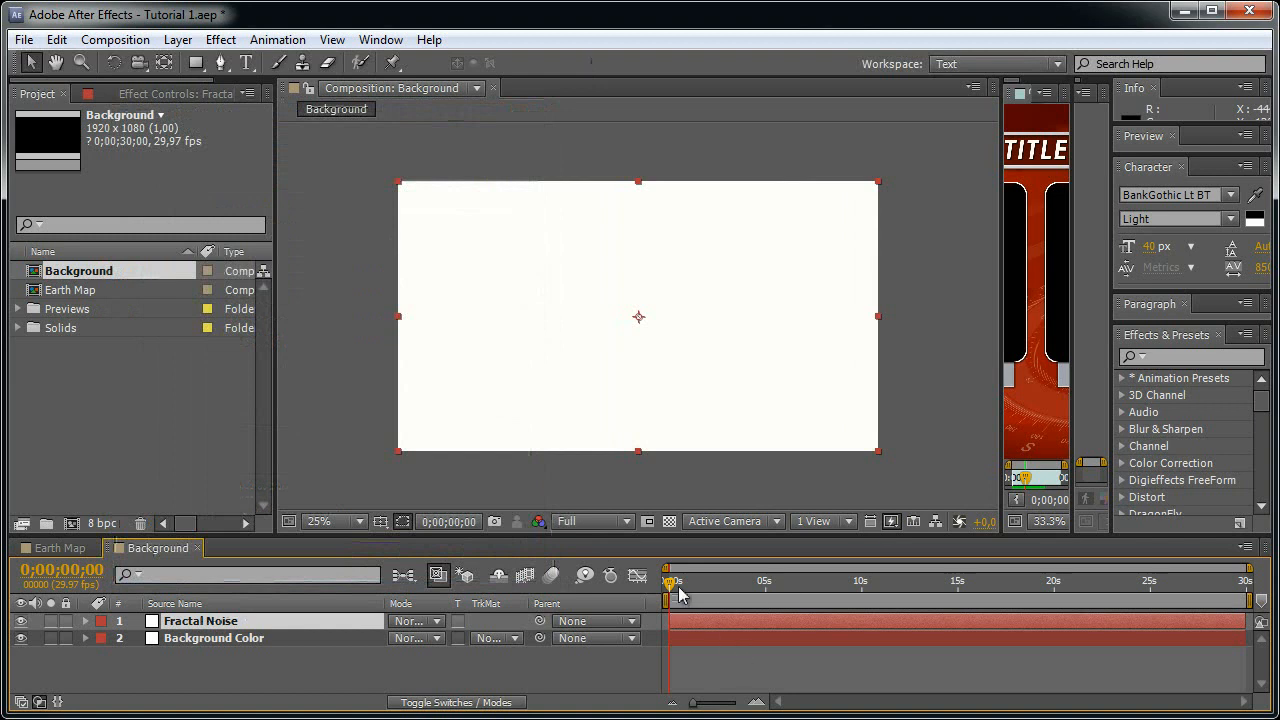
- Hide the Fractal Noise layer and apply the Ramp effect to the Background Color layer
{"action": "left_click", "coordinate": [21, 621]}
{"action": "left_click", "coordinate": [248, 639]}
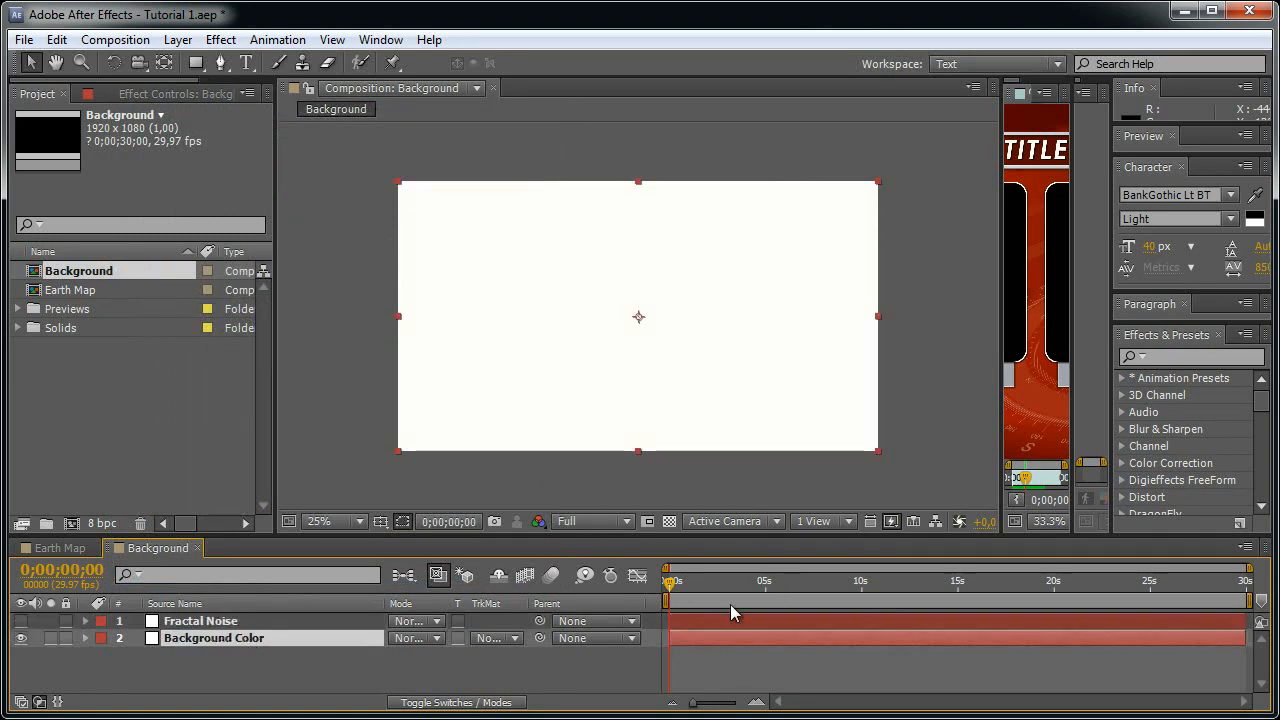
{"action": "left_click", "coordinate": [220, 40]}
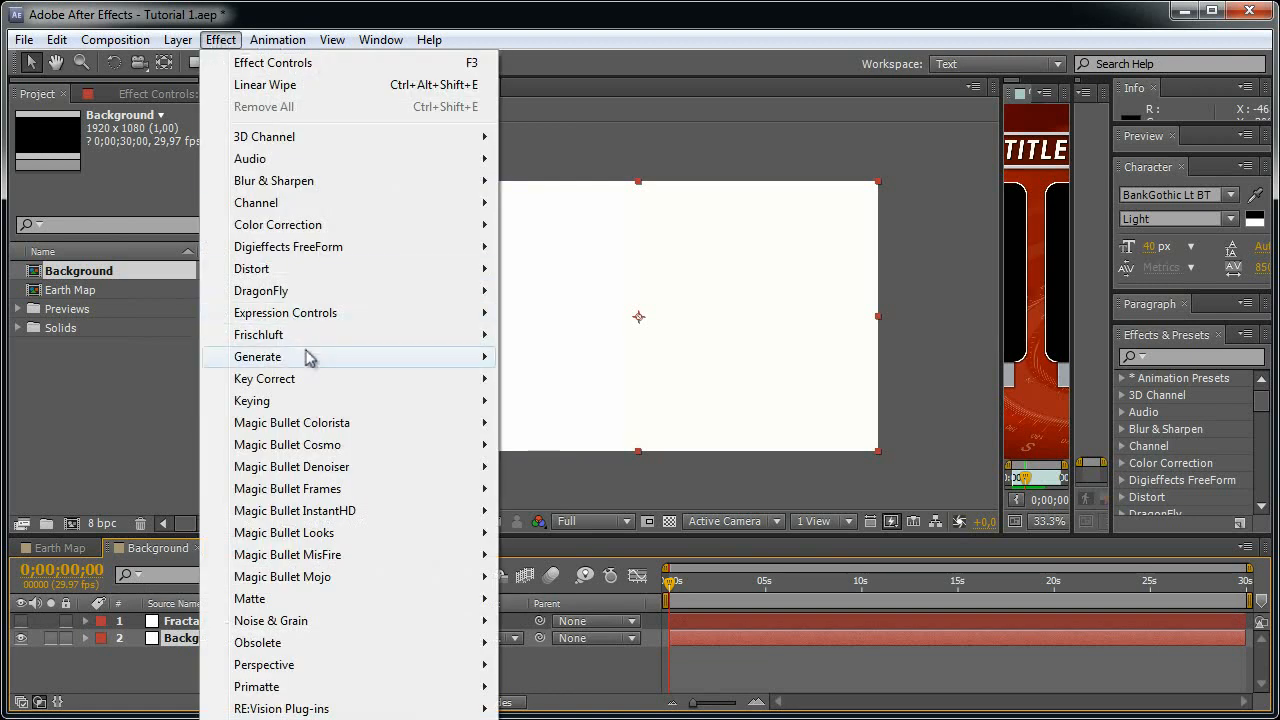
{"action": "mouse_move", "coordinate": [309, 357]}
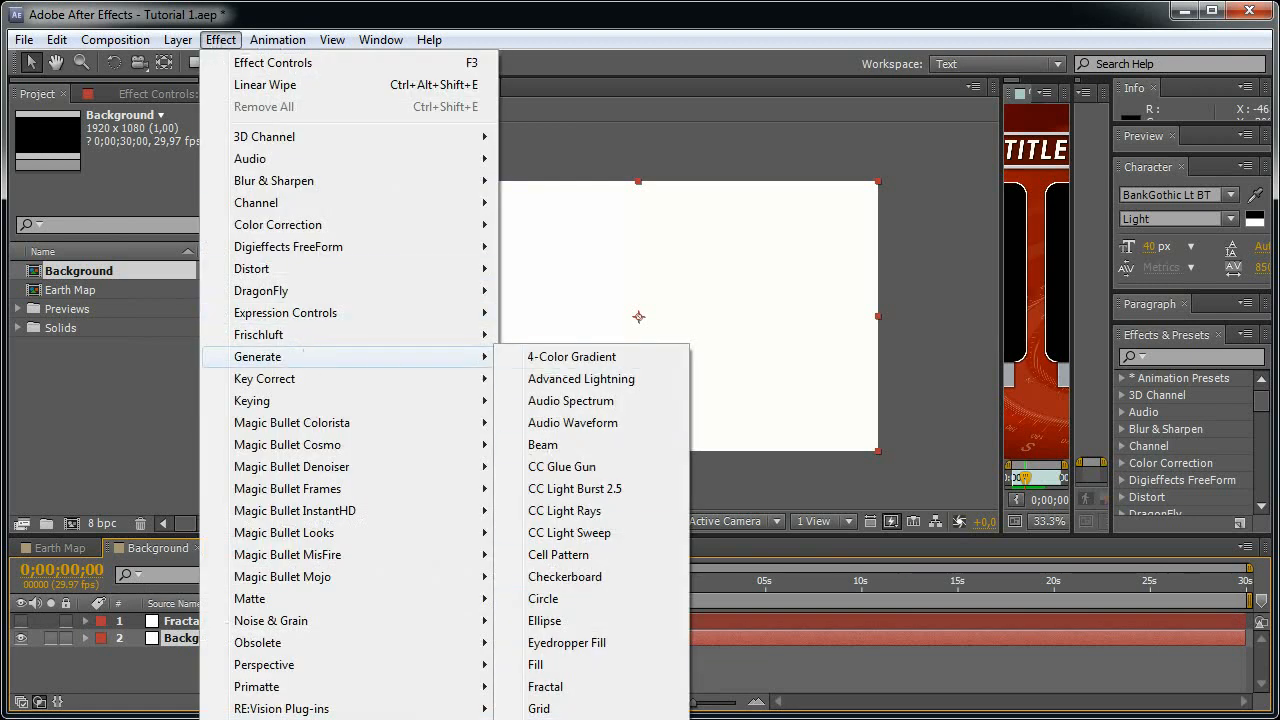
{"action": "left_click", "coordinate": [543, 719]}
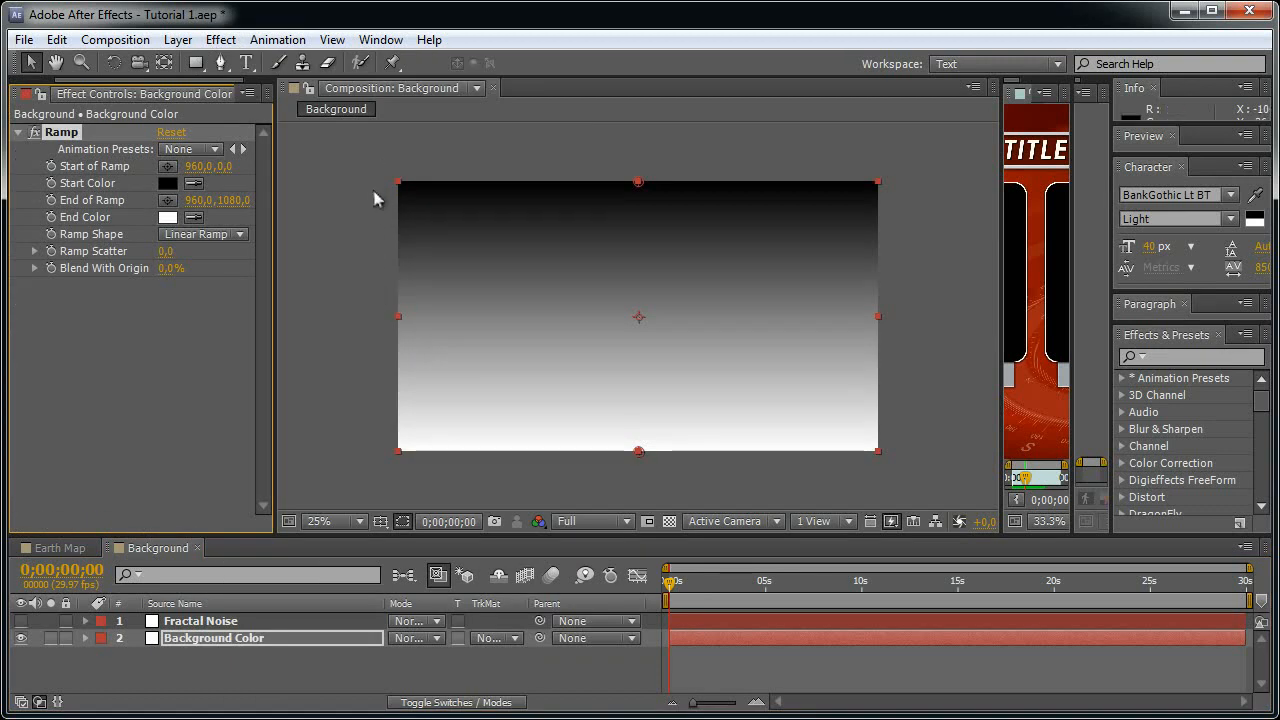
- Set the ramp's start point to 1913, 0 in the frame's upper-right corner and its end point to about 16, 1072 in the lower-left corner
{"action": "left_click_drag", "start_coordinate": [196, 166], "coordinate": [454, 166]}
{"action": "left_click", "coordinate": [204, 166]}
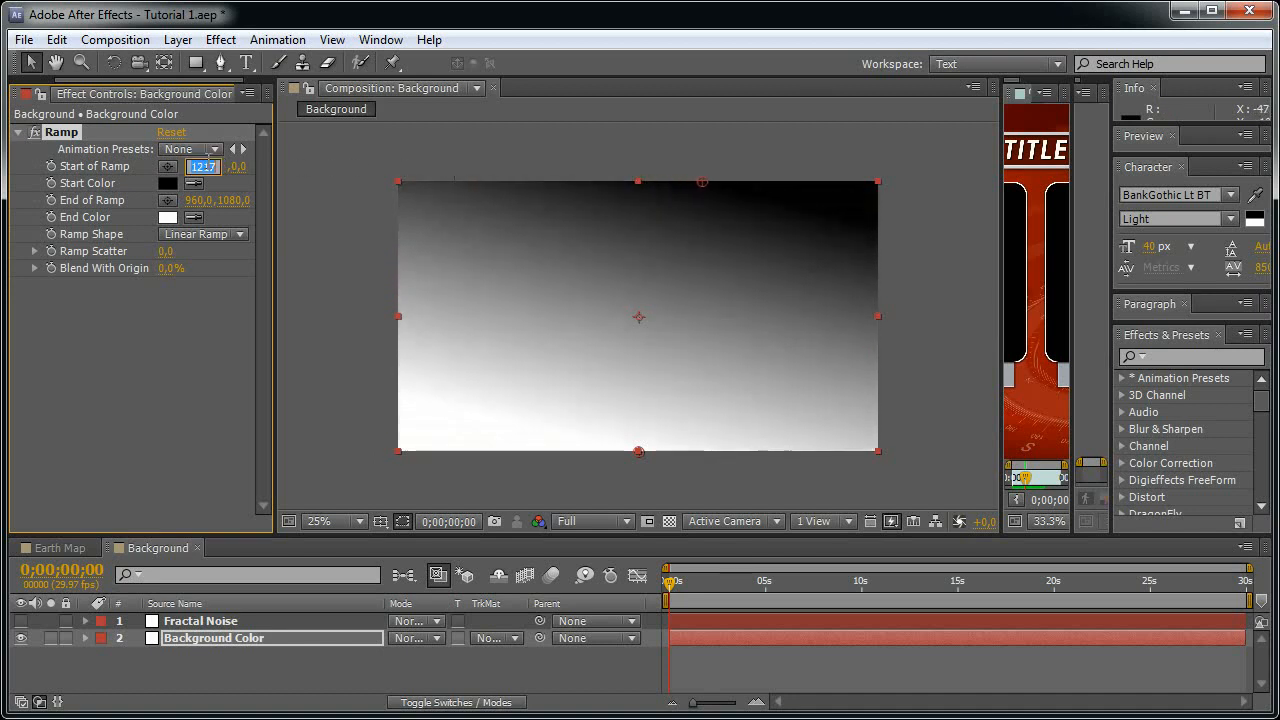
{"action": "type", "text": "1920"}
{"action": "key", "text": "Return"}
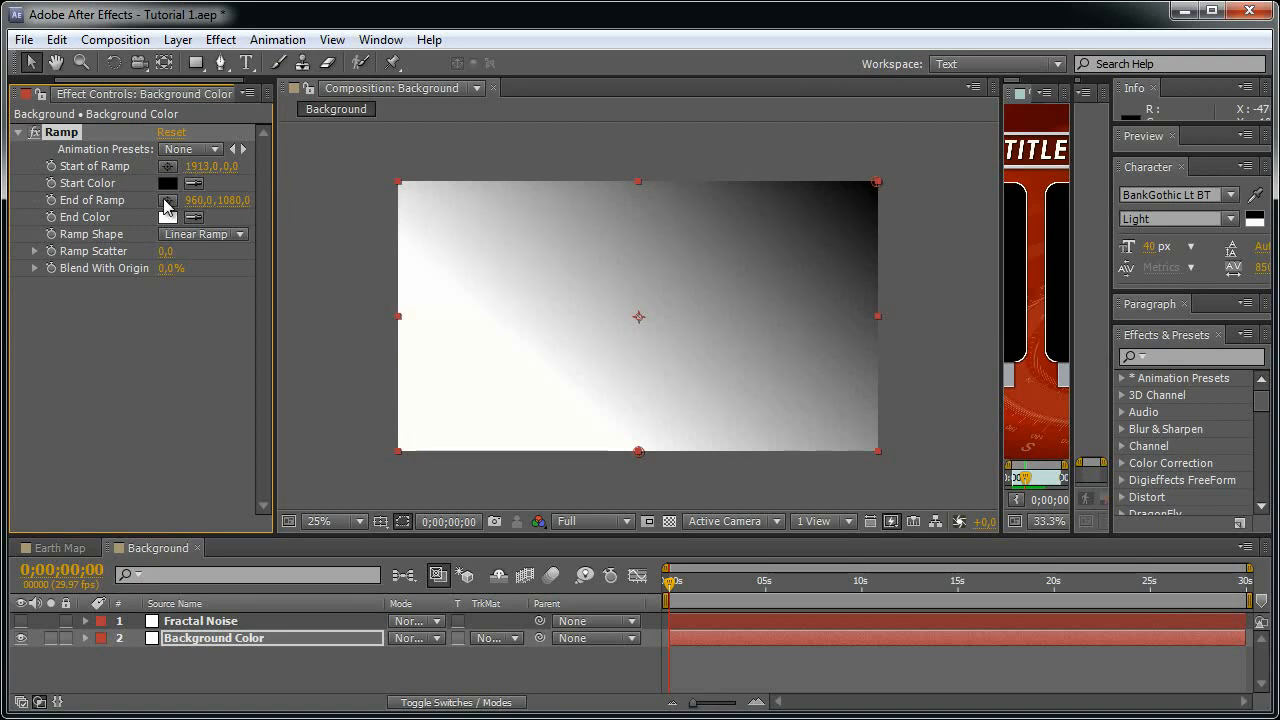
{"action": "left_click", "coordinate": [167, 207]}
{"action": "left_click_drag", "start_coordinate": [443, 420], "coordinate": [408, 449]}
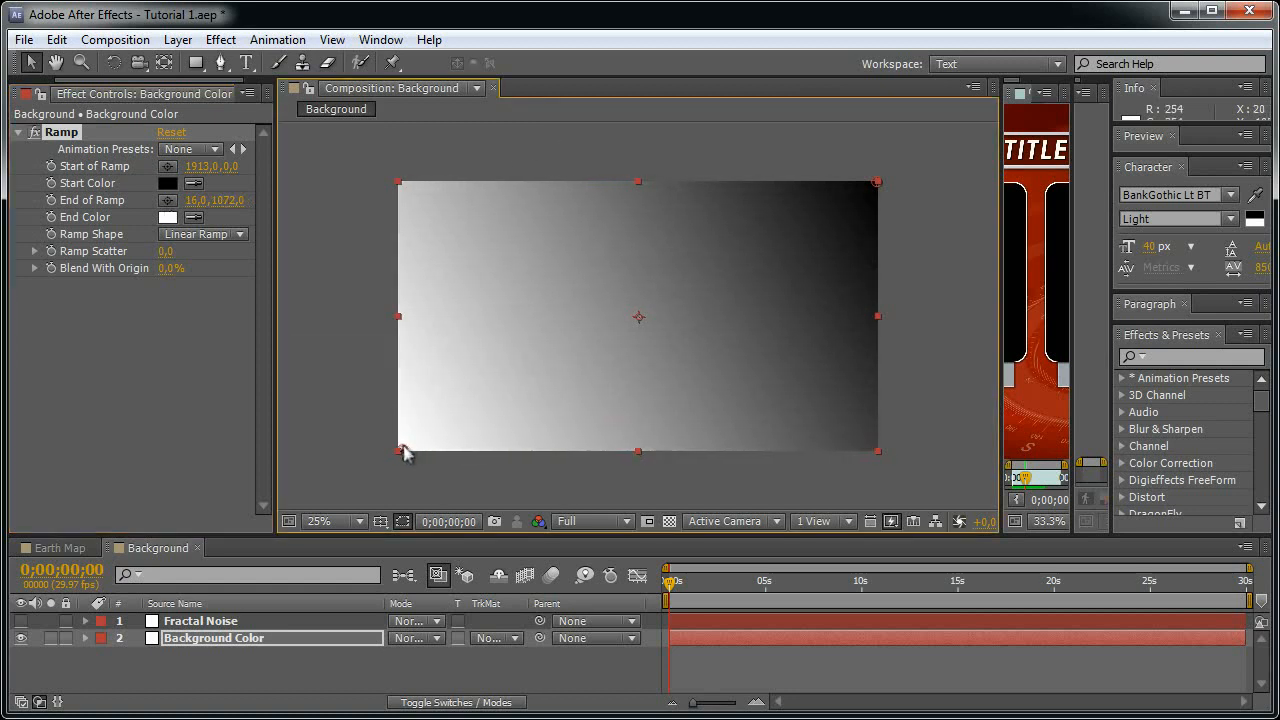
- Set the ramp's end point to -30, 1072 and its start color to dark red-brown 561200
{"action": "left_click", "coordinate": [191, 200]}
{"action": "key", "text": "Return"}
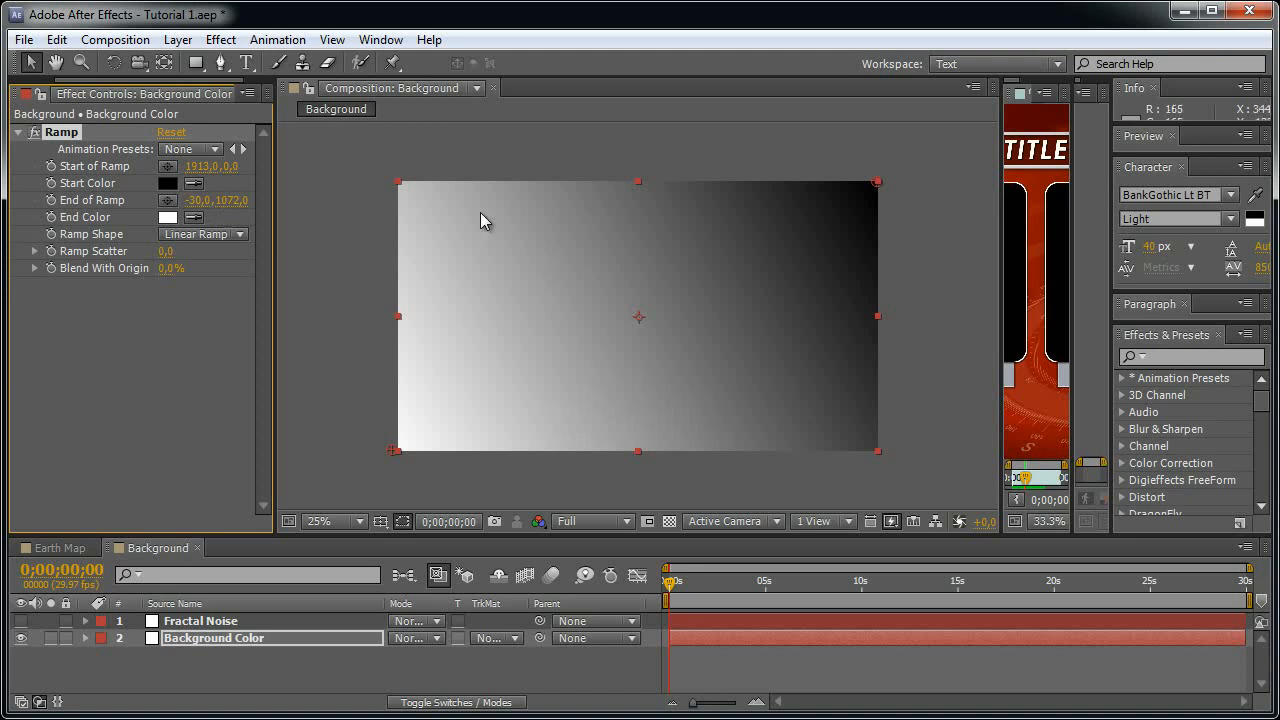
{"action": "left_click", "coordinate": [169, 187]}
{"action": "left_click_drag", "start_coordinate": [519, 484], "coordinate": [401, 160]}
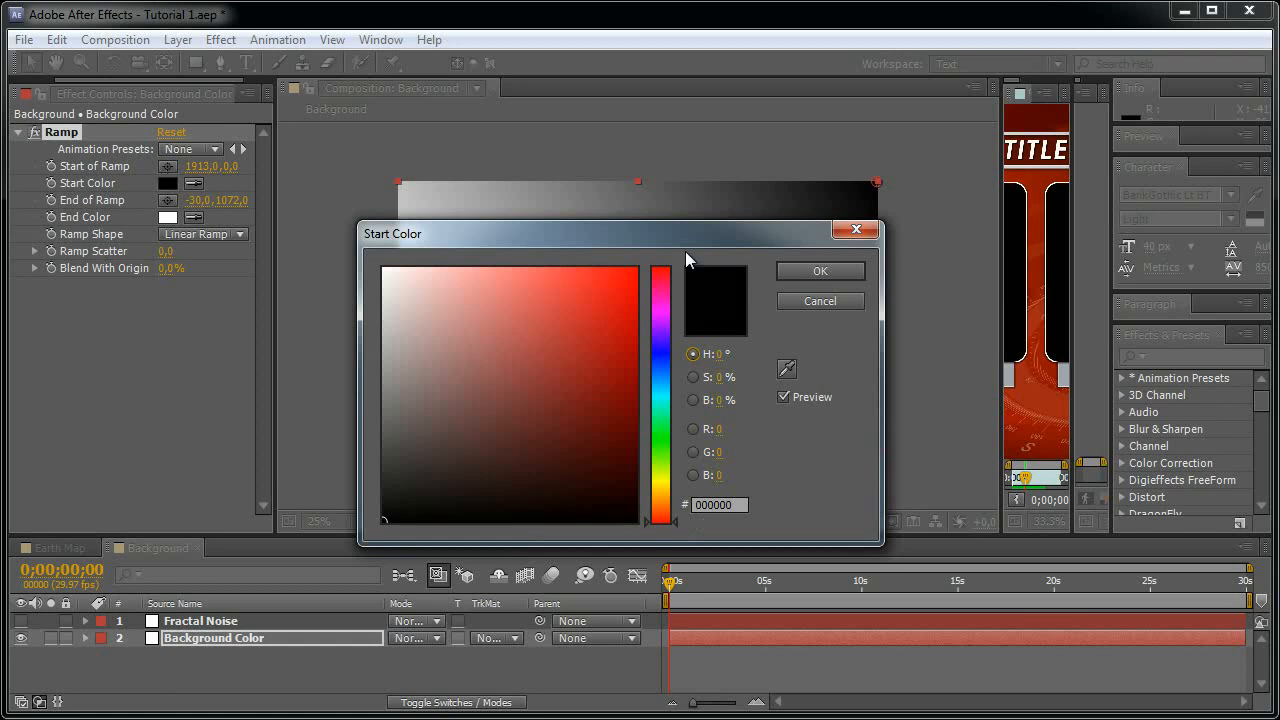
{"action": "left_click_drag", "start_coordinate": [815, 243], "coordinate": [763, 245]}
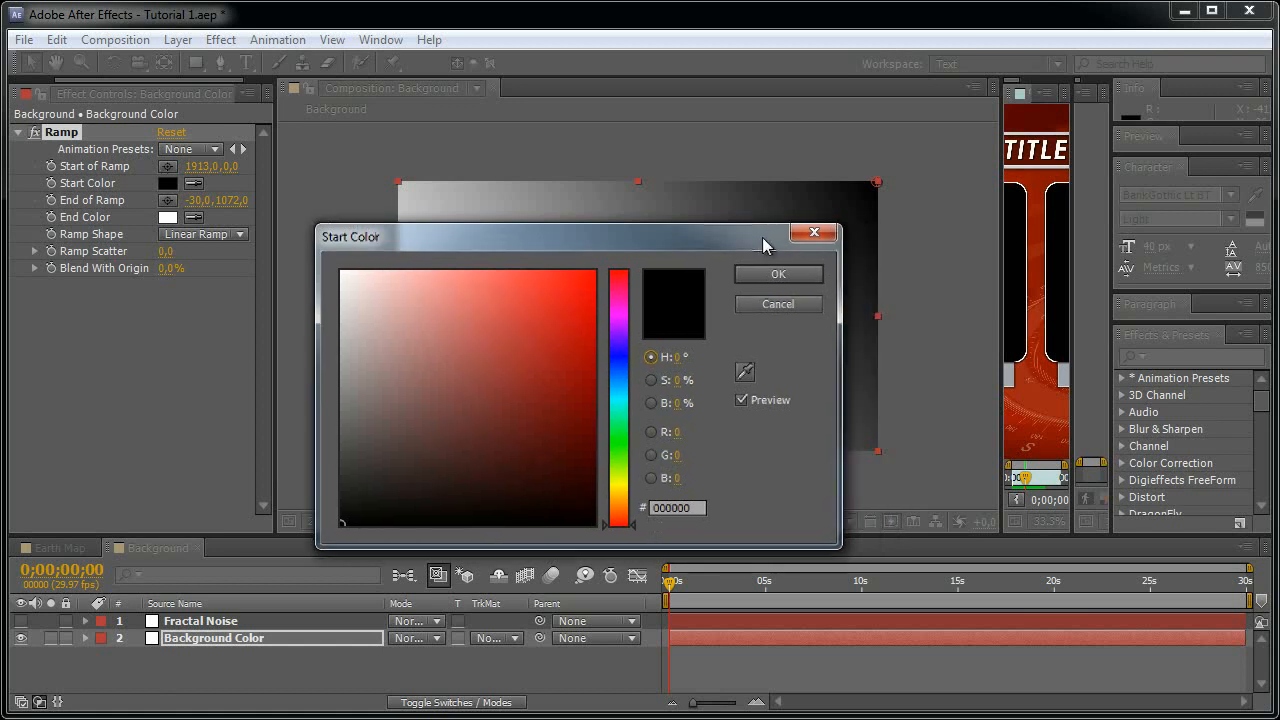
{"action": "left_click", "coordinate": [700, 508]}
{"action": "type", "text": "005612"}
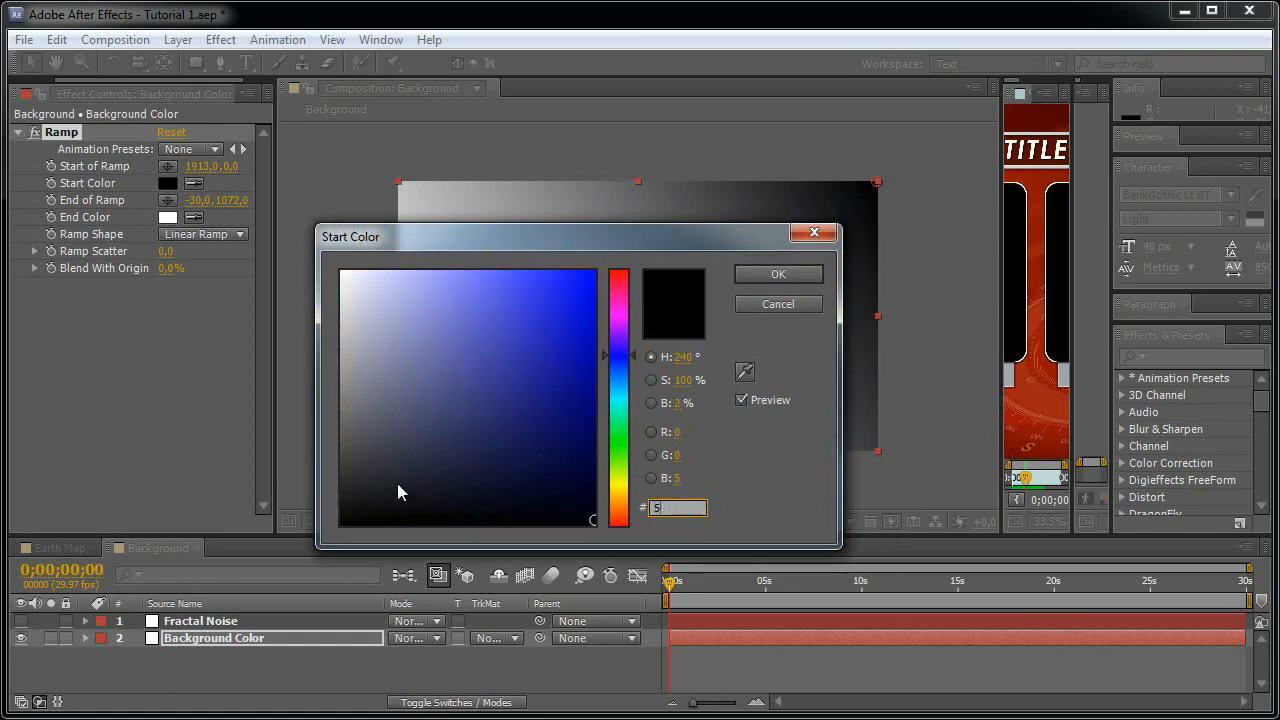
{"action": "type", "text": "00"}
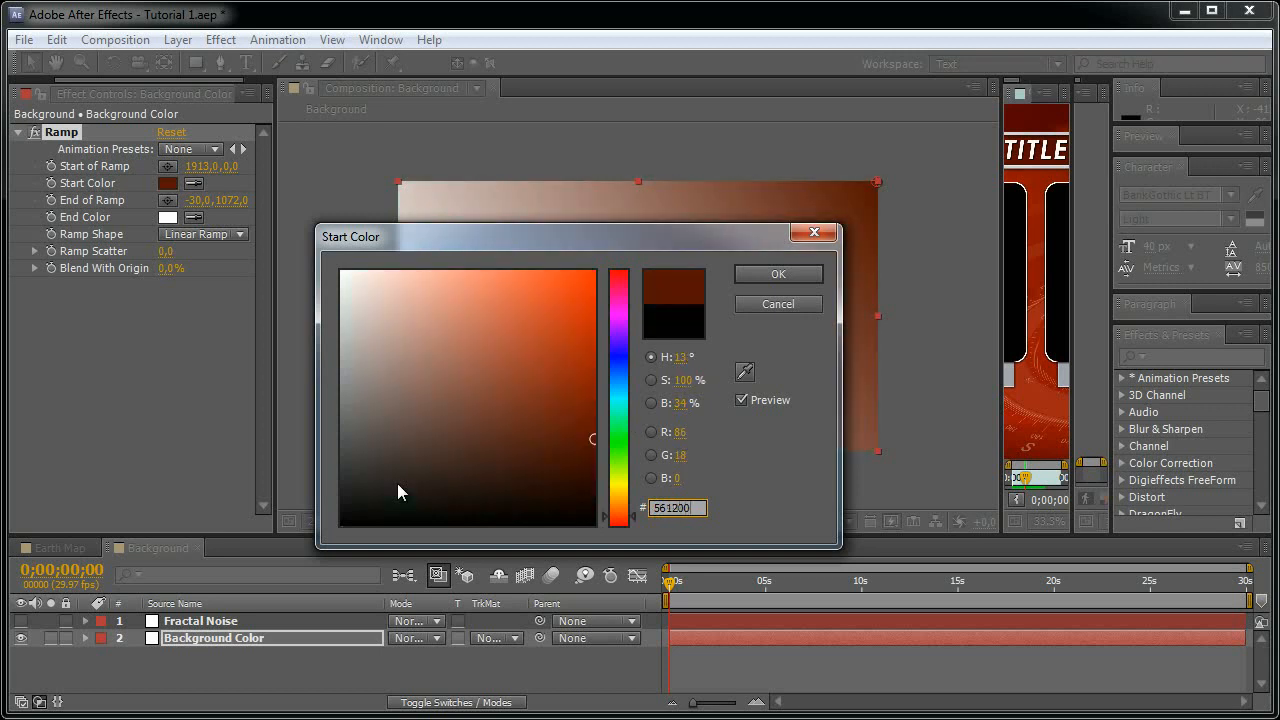
{"action": "left_click", "coordinate": [779, 275]}
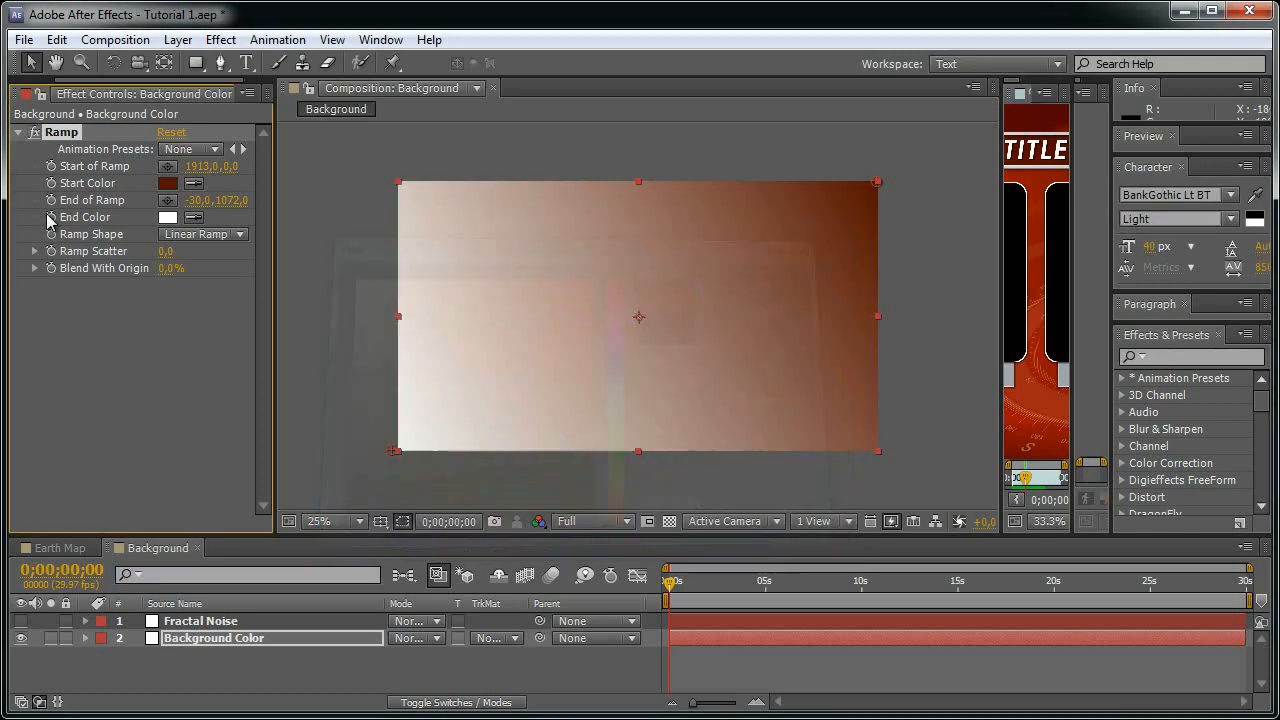
- Set the ramp's end color to bright red ED1C00
{"action": "left_click", "coordinate": [167, 217]}
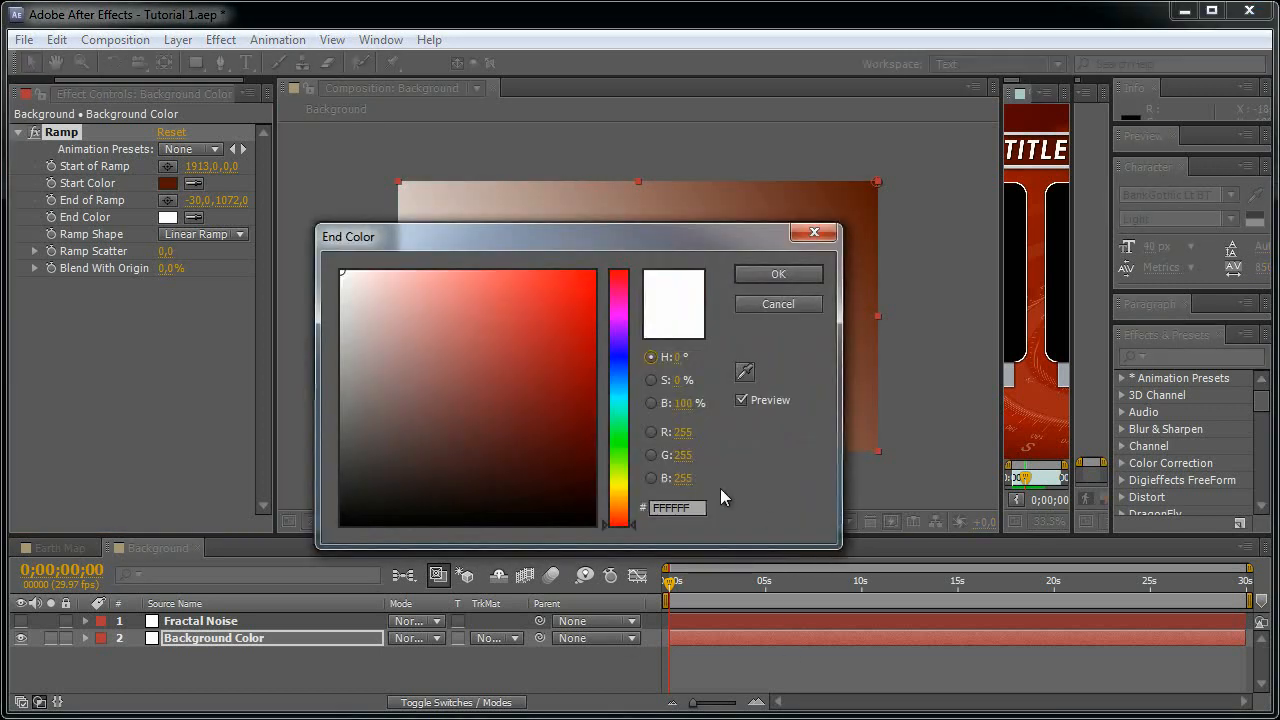
{"action": "type", "text": "ED"}
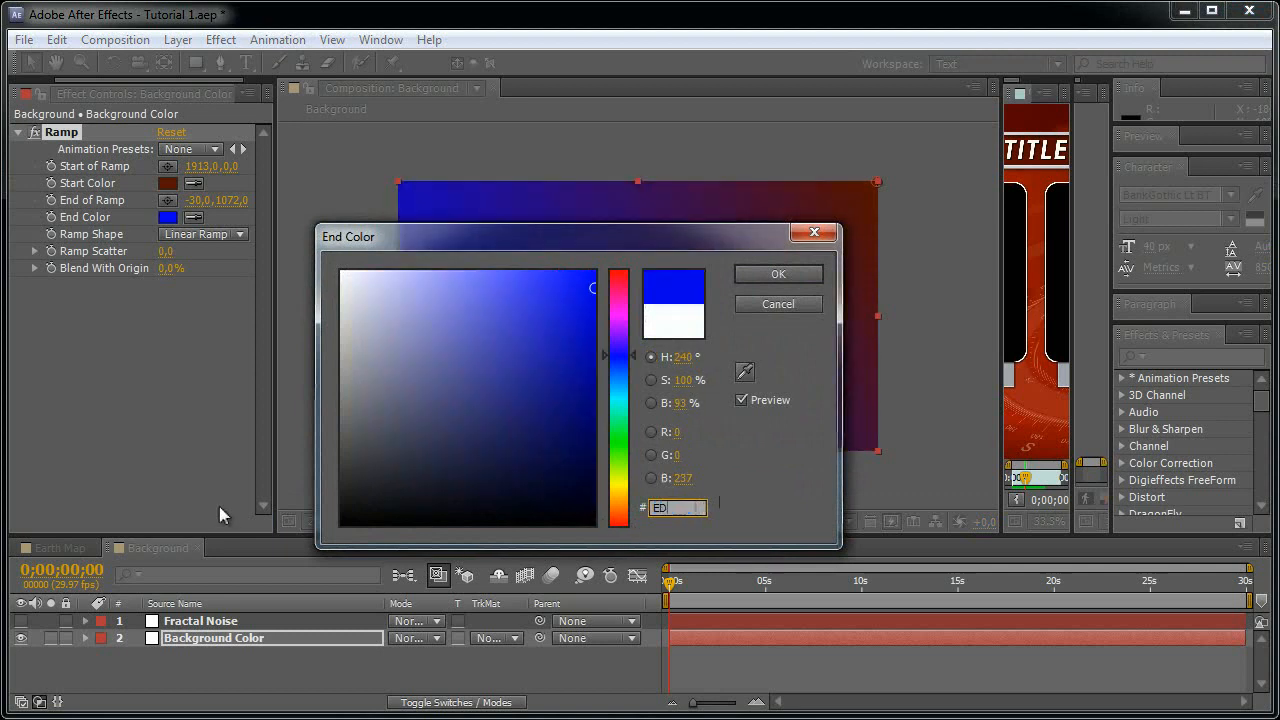
{"action": "type", "text": "1C00"}
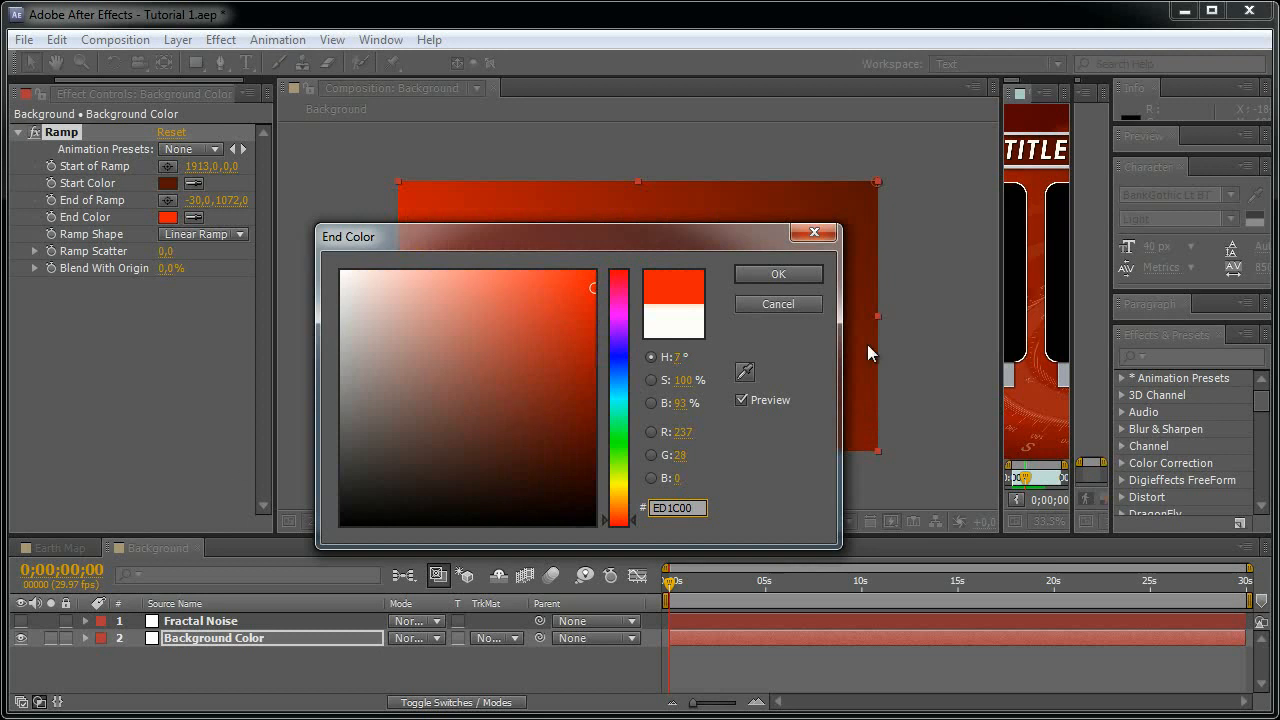
{"action": "left_click", "coordinate": [778, 274]}
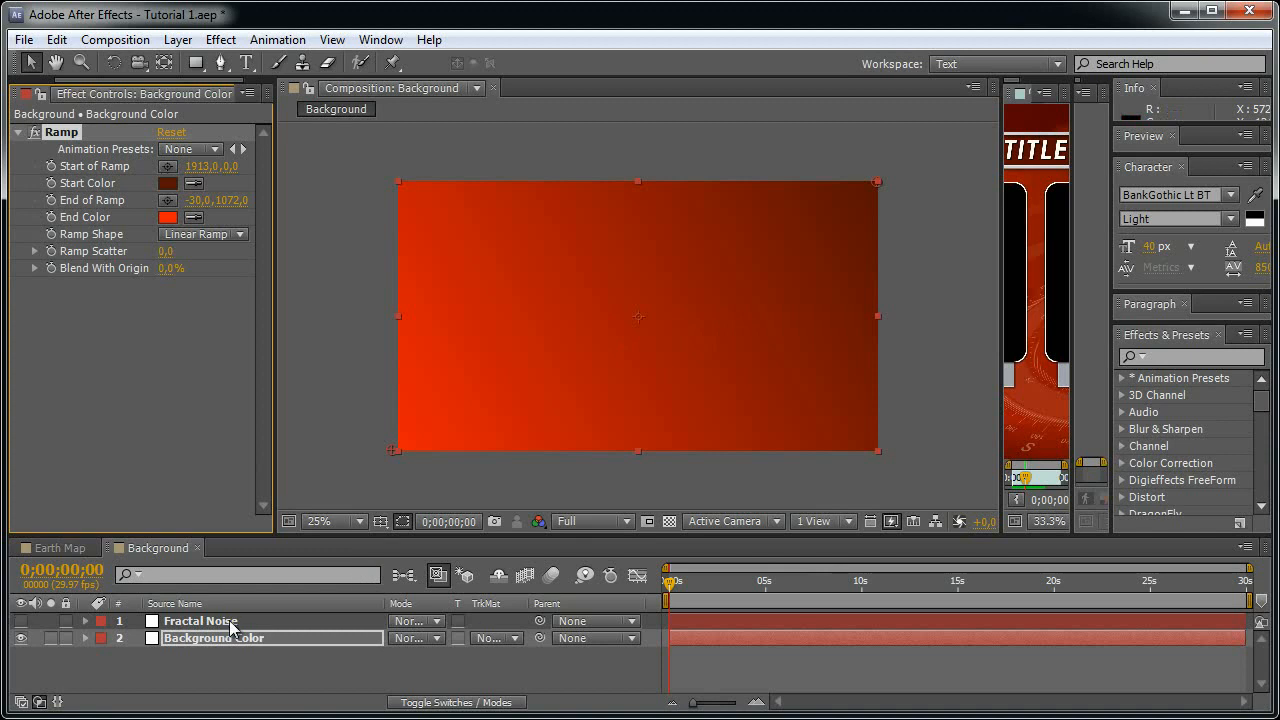
- Show the Fractal Noise layer and apply the Fractal Noise effect to it
{"action": "left_click", "coordinate": [20, 621]}
{"action": "left_click", "coordinate": [221, 40]}
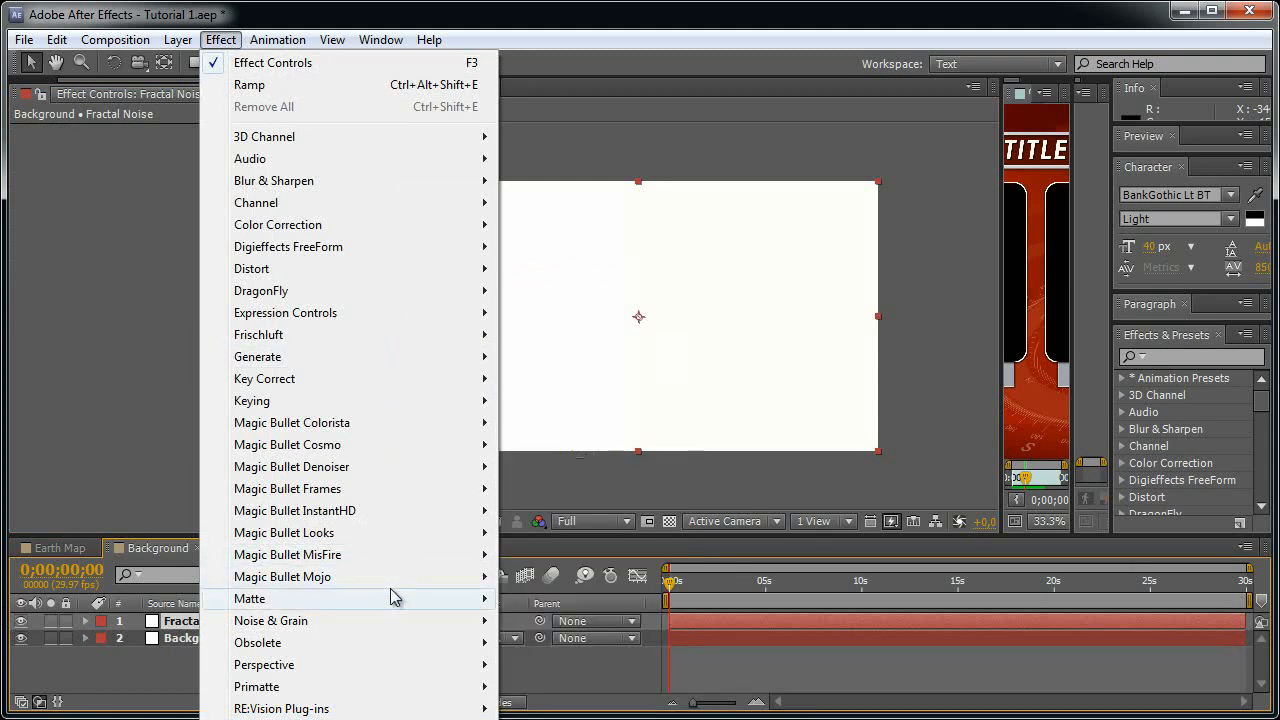
{"action": "mouse_move", "coordinate": [437, 623]}
{"action": "left_click", "coordinate": [562, 665]}
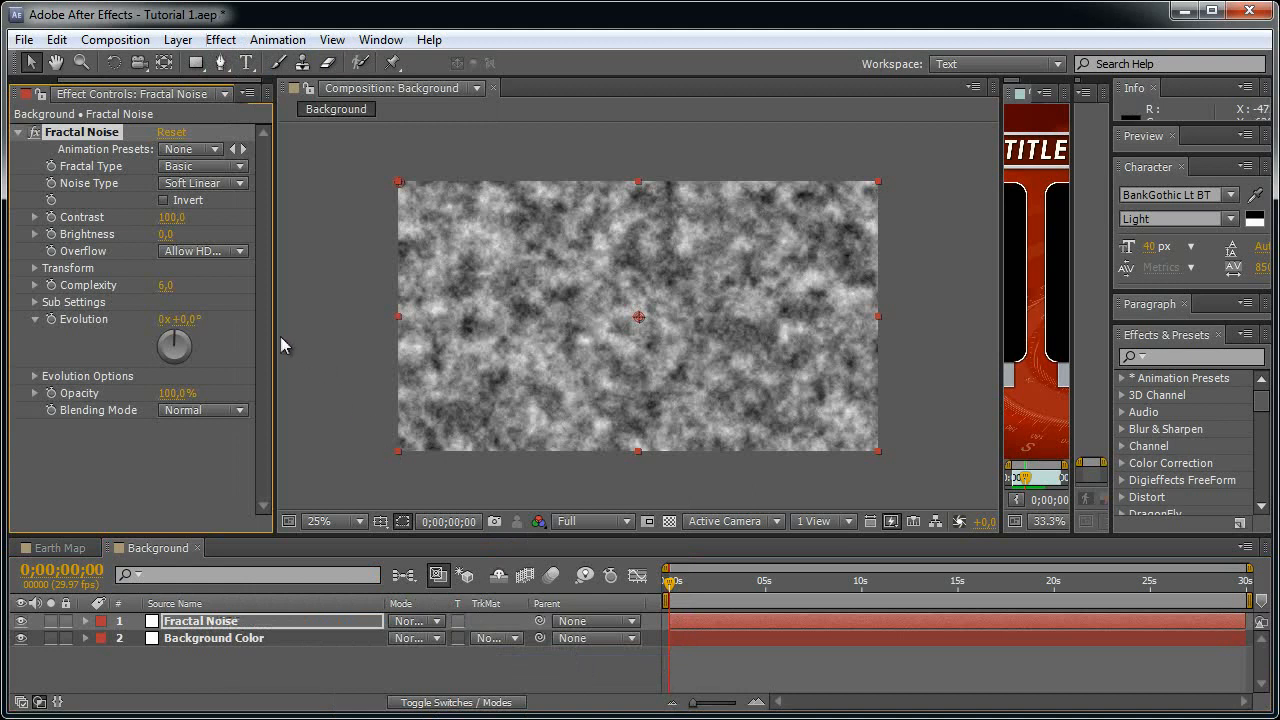
- Enlarge the effect settings area by widening it and reducing the timeline's height
{"action": "left_click_drag", "start_coordinate": [272, 328], "coordinate": [370, 332]}
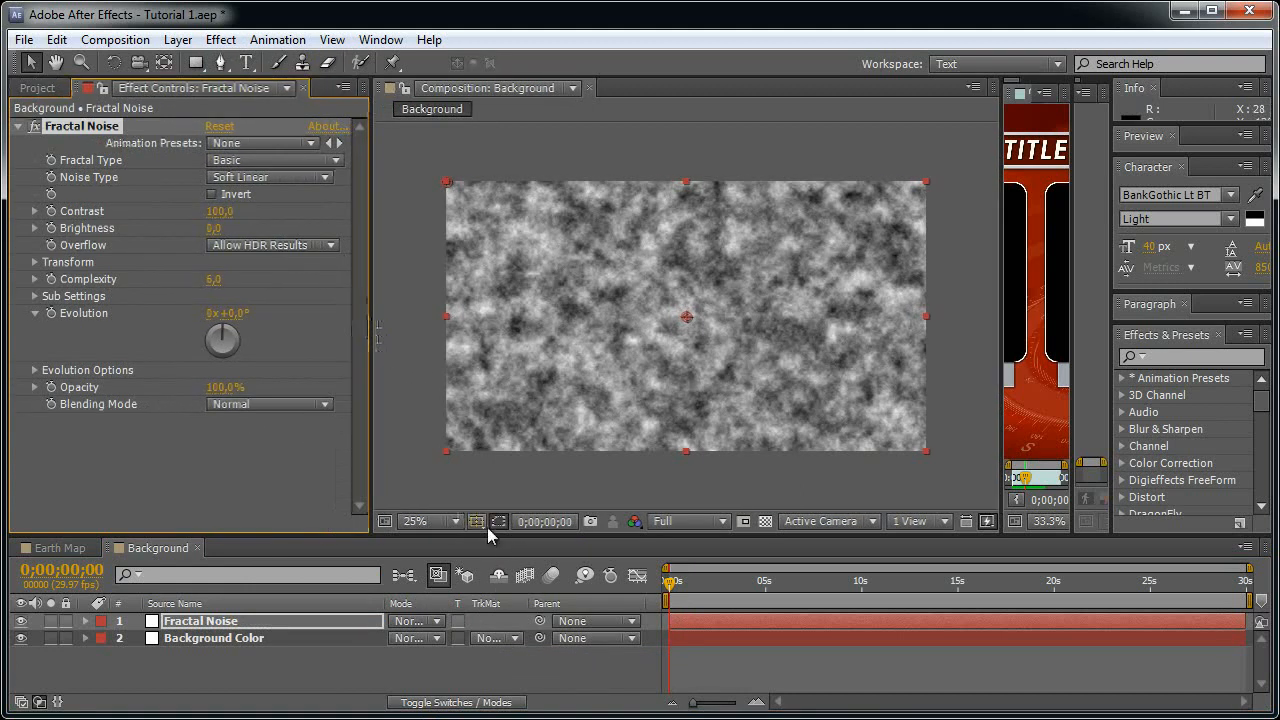
{"action": "left_click_drag", "start_coordinate": [501, 545], "coordinate": [503, 614]}
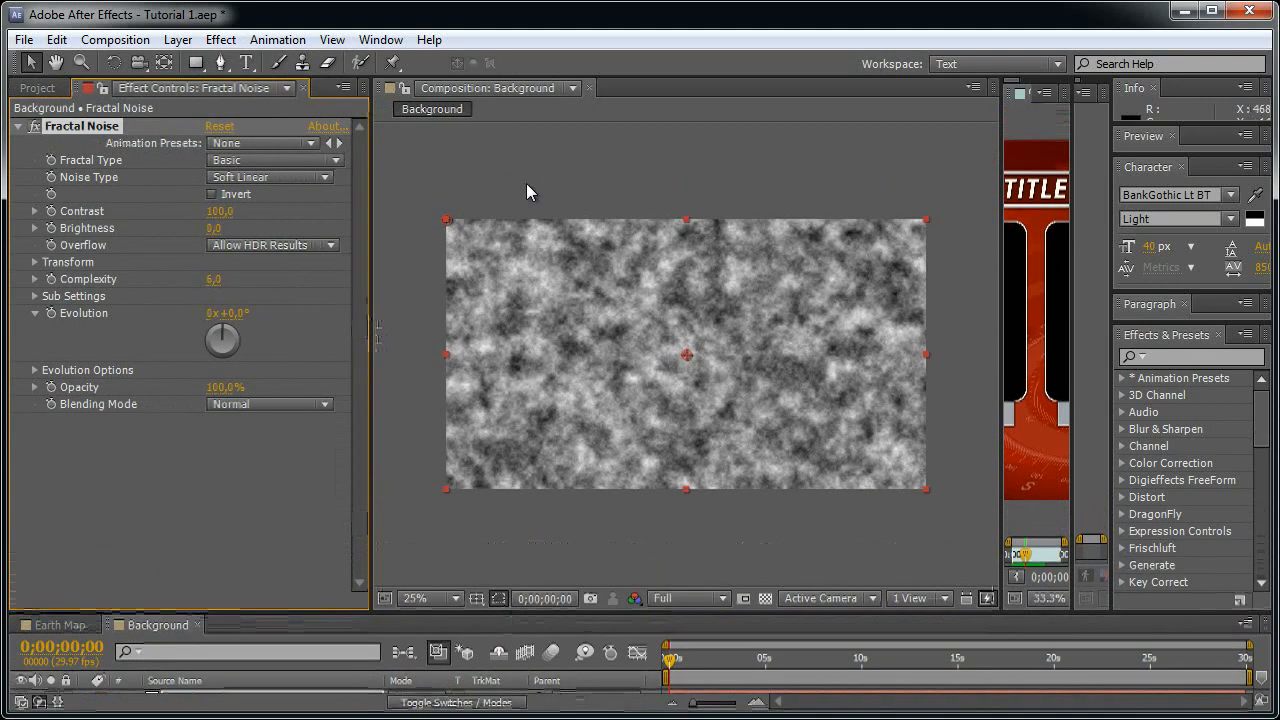
{"action": "mouse_move", "coordinate": [369, 280]}
{"action": "left_mouse_down"}
{"action": "mouse_move", "coordinate": [345, 280]}
{"action": "mouse_move", "coordinate": [356, 280]}
{"action": "left_mouse_up"}
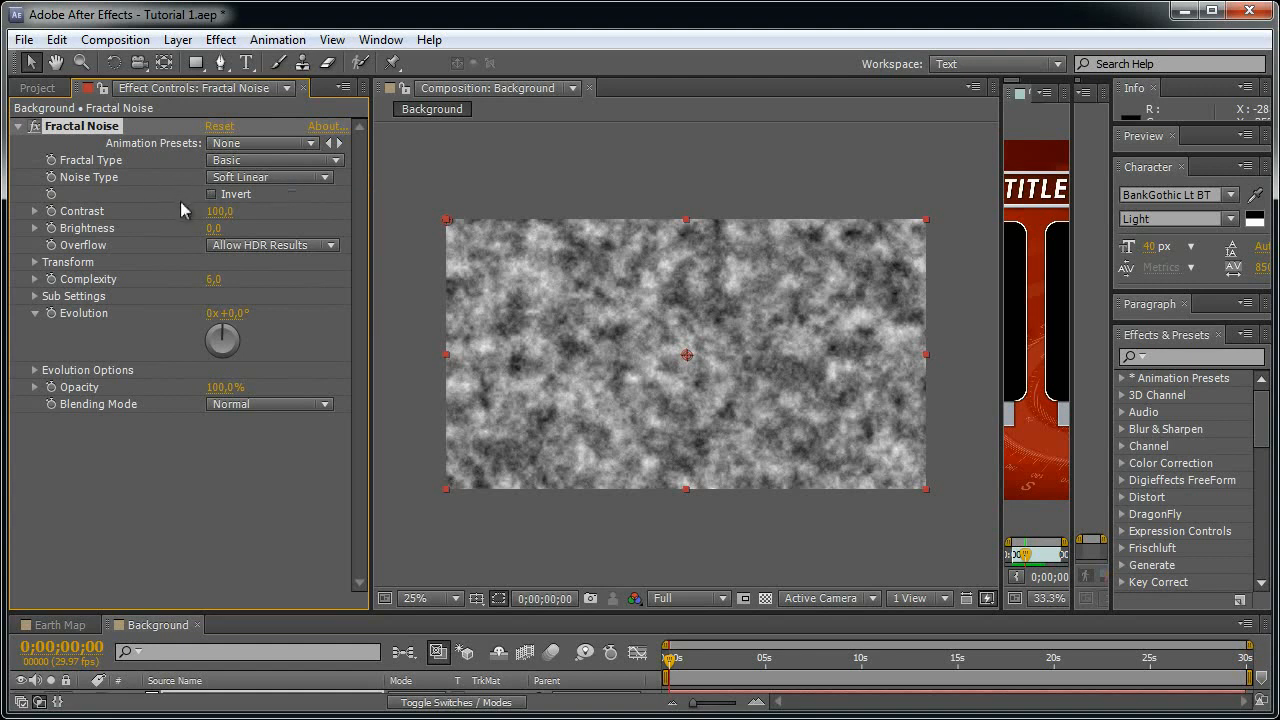
- Set the fractal noise contrast to 120 and its brightness to -10
{"action": "left_click", "coordinate": [220, 211]}
{"action": "type", "text": "120"}
{"action": "key", "text": "Return"}
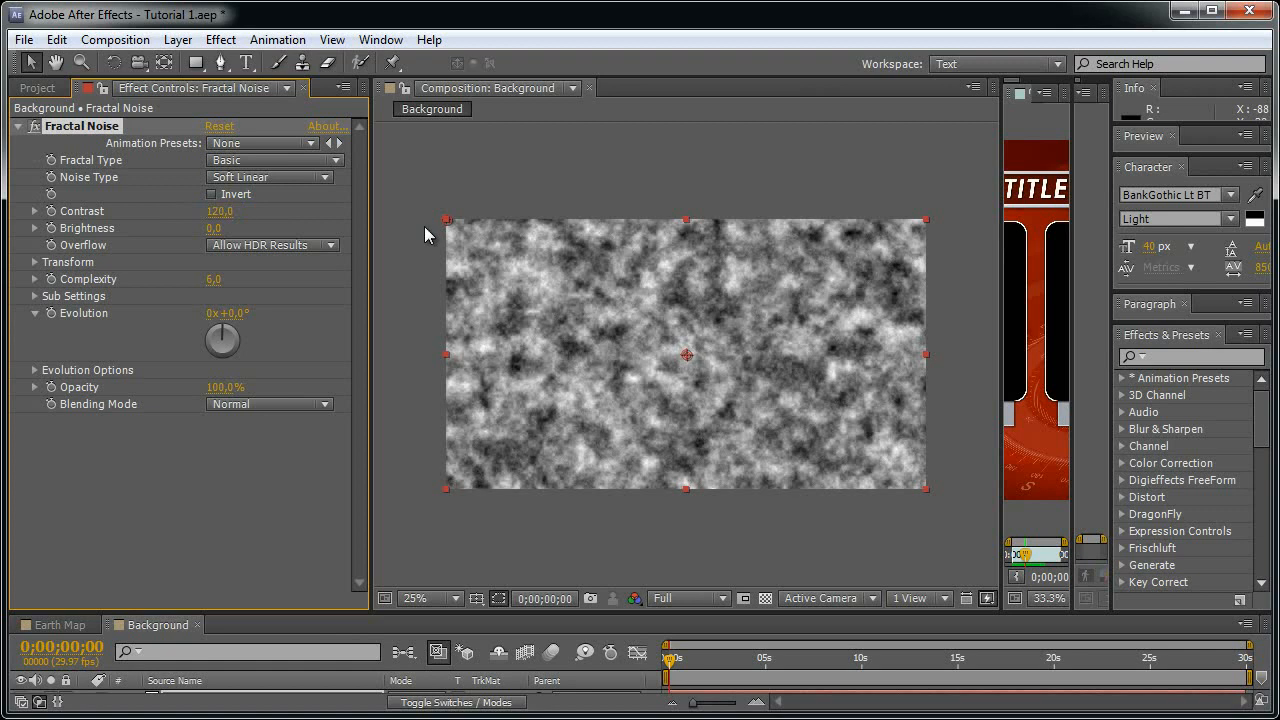
{"action": "left_click", "coordinate": [214, 228]}
{"action": "type", "text": "-10"}
{"action": "key", "text": "Return"}
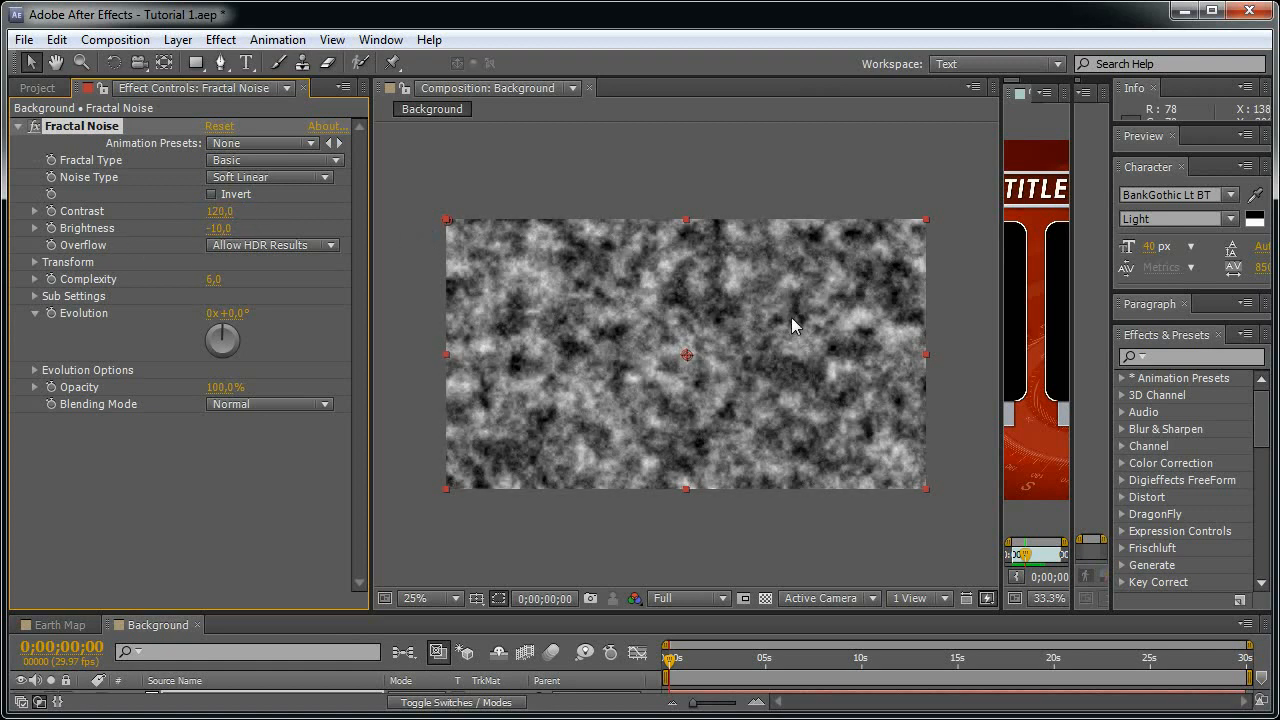
- Transform the fractal noise with a 43° rotation and non-uniform scaling of 3000 width and 700 height
{"action": "left_click", "coordinate": [35, 263]}
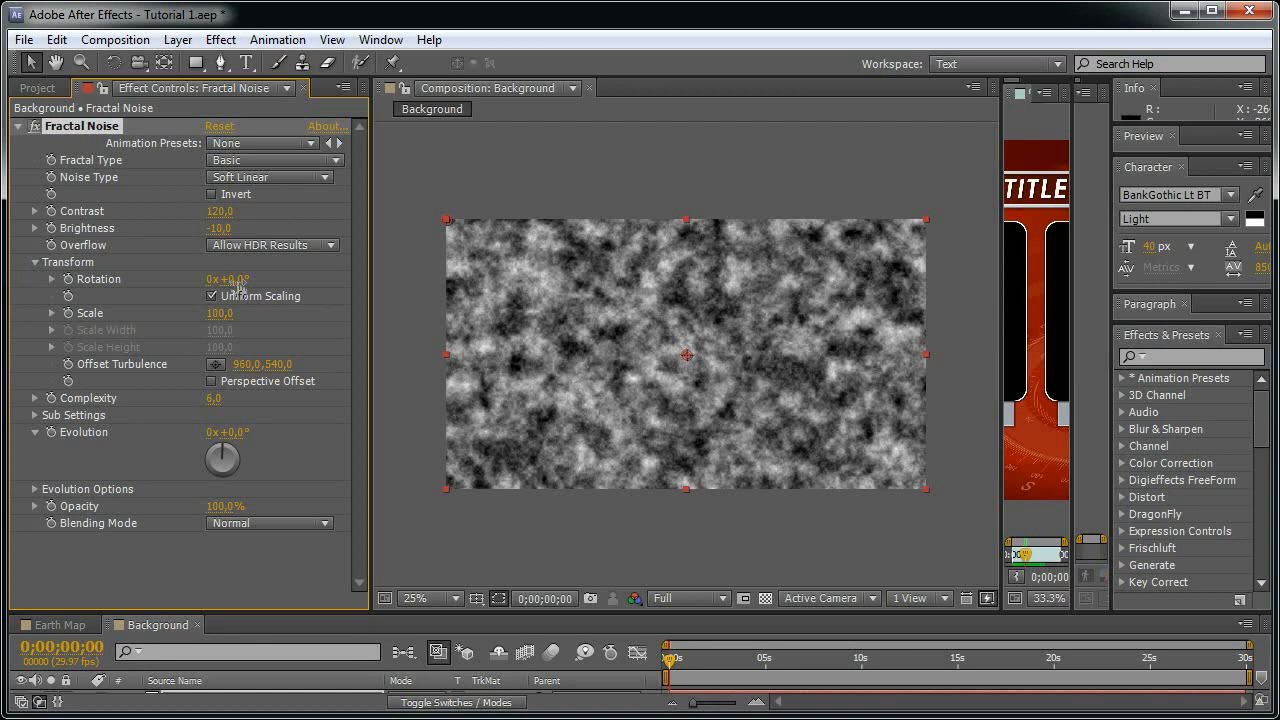
{"action": "left_click_drag", "start_coordinate": [232, 279], "coordinate": [272, 277]}
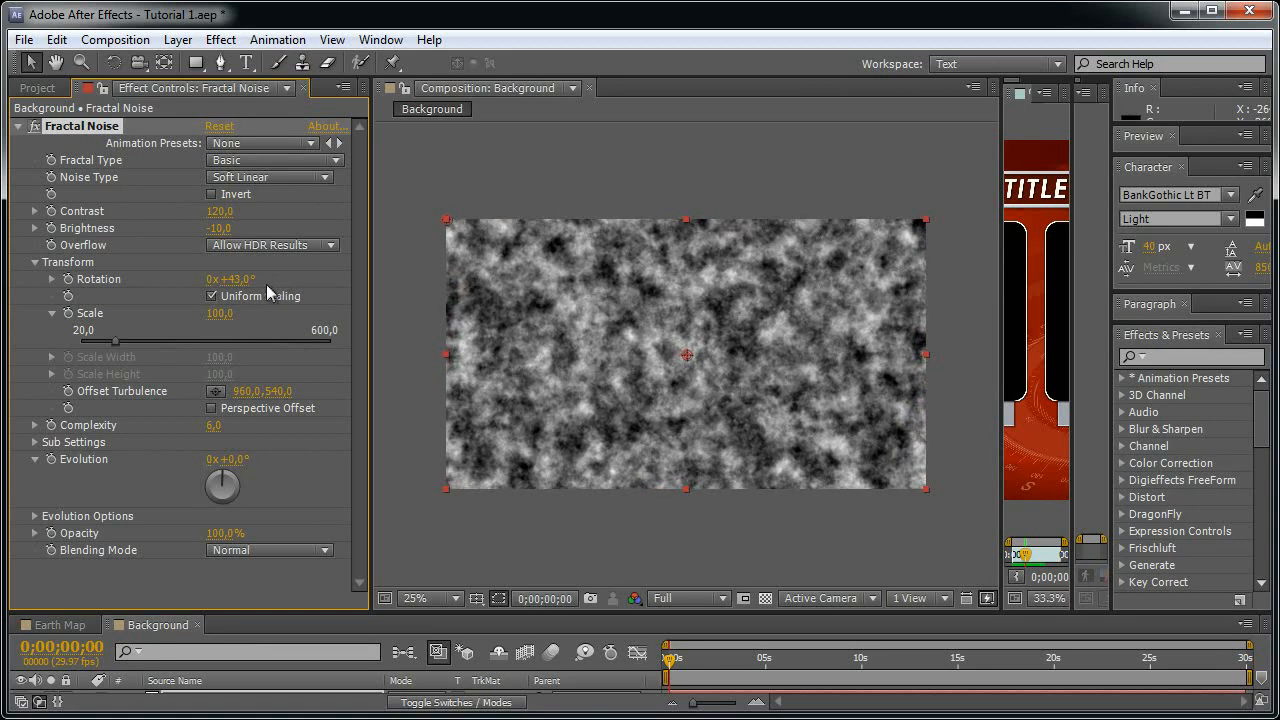
{"action": "left_click", "coordinate": [211, 296]}
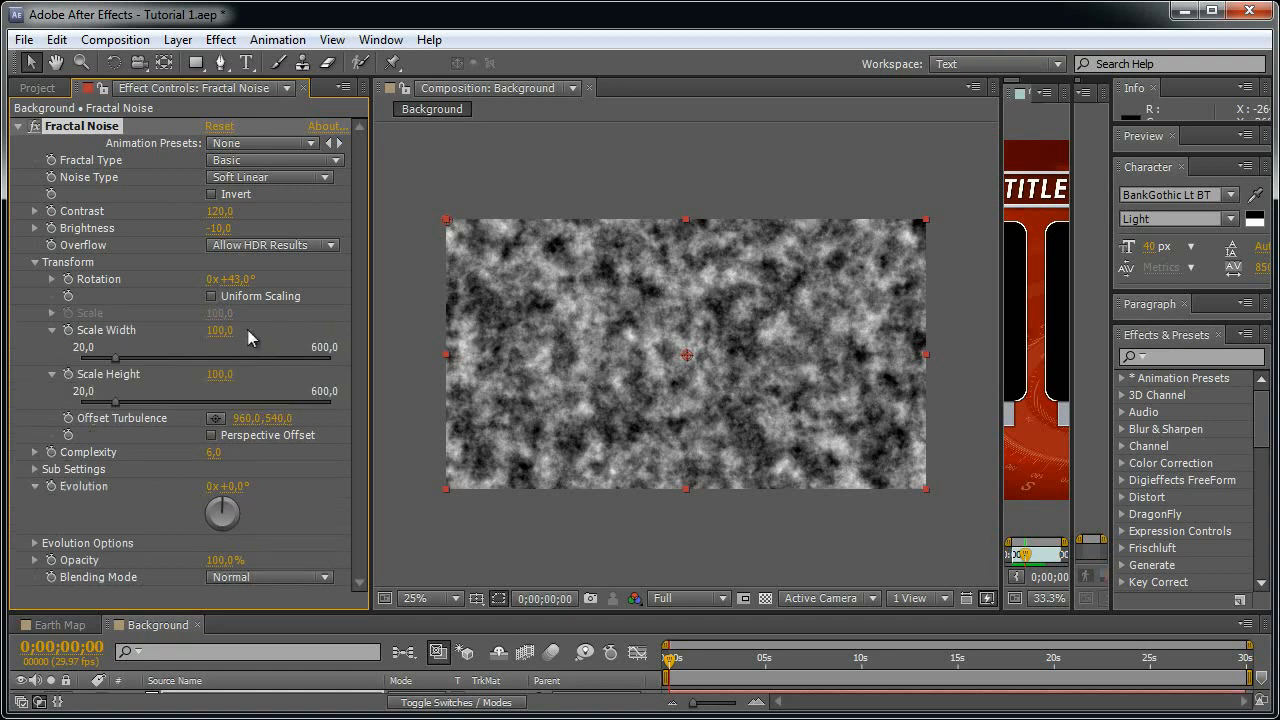
{"action": "left_click", "coordinate": [216, 336]}
{"action": "type", "text": "3000"}
{"action": "key", "text": "Return"}
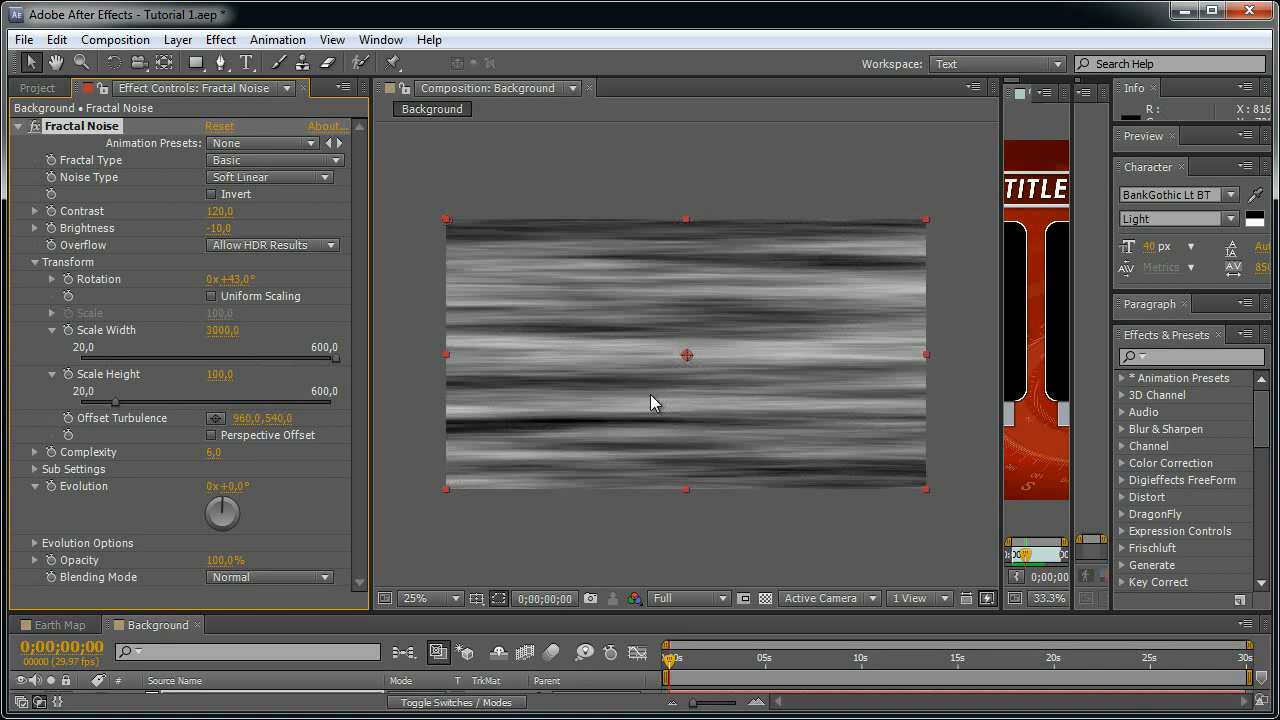
{"action": "left_click", "coordinate": [221, 375]}
{"action": "key", "text": "Return"}
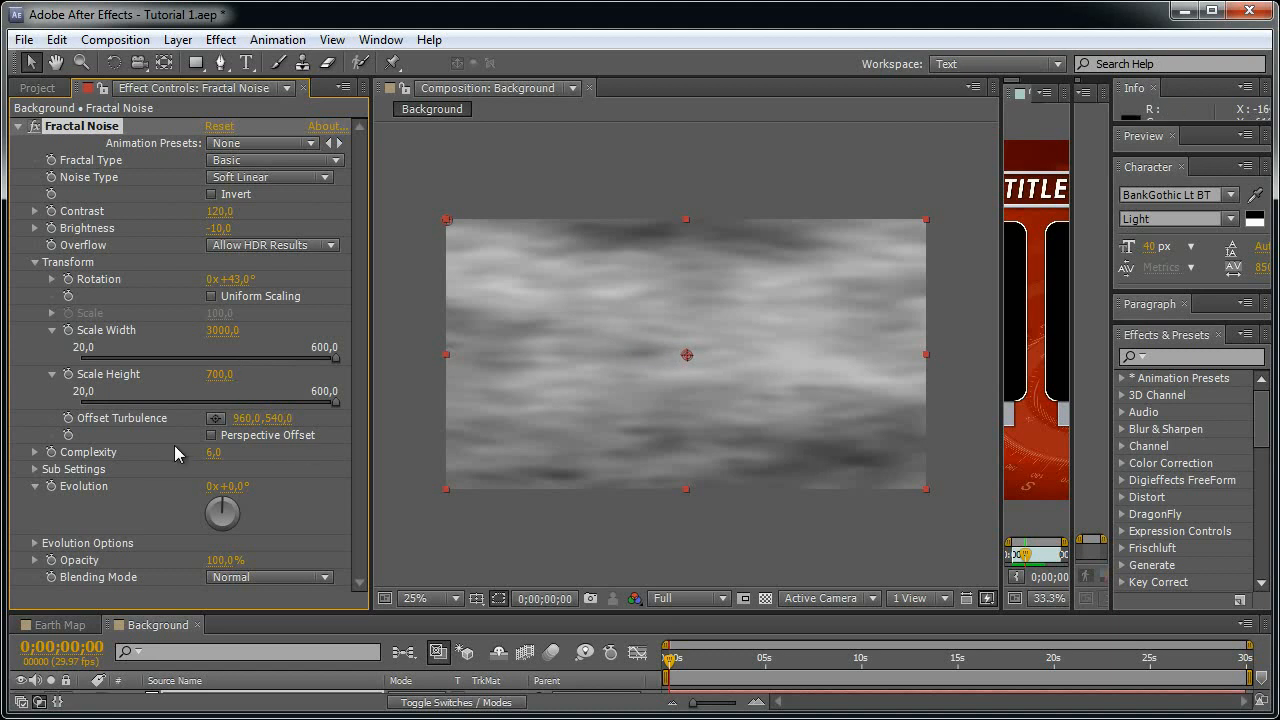
- Set the fractal noise complexity to 3
{"action": "left_click", "coordinate": [213, 452]}
{"action": "type", "text": "3"}
{"action": "key", "text": "Return"}
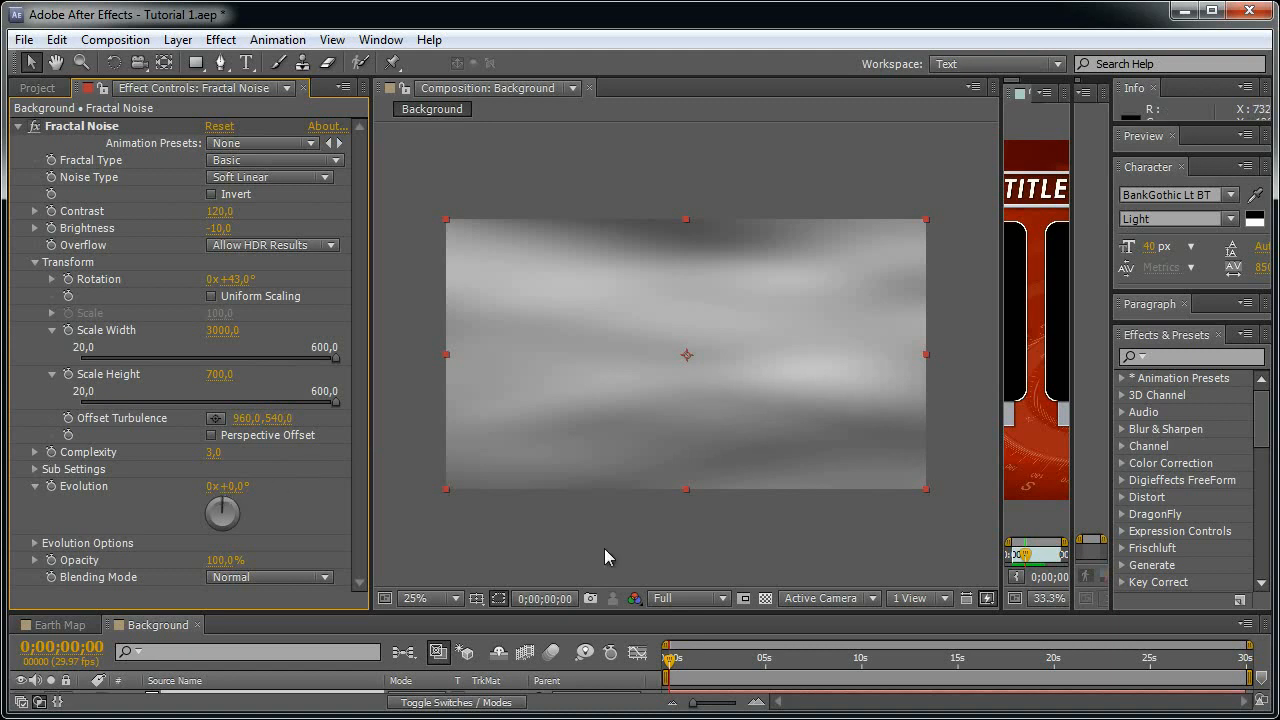
- Animate the noise's Evolution with keyframes from 0 revolutions at the first frame to 6 revolutions at 0;00;29;29
{"action": "left_click", "coordinate": [668, 662]}
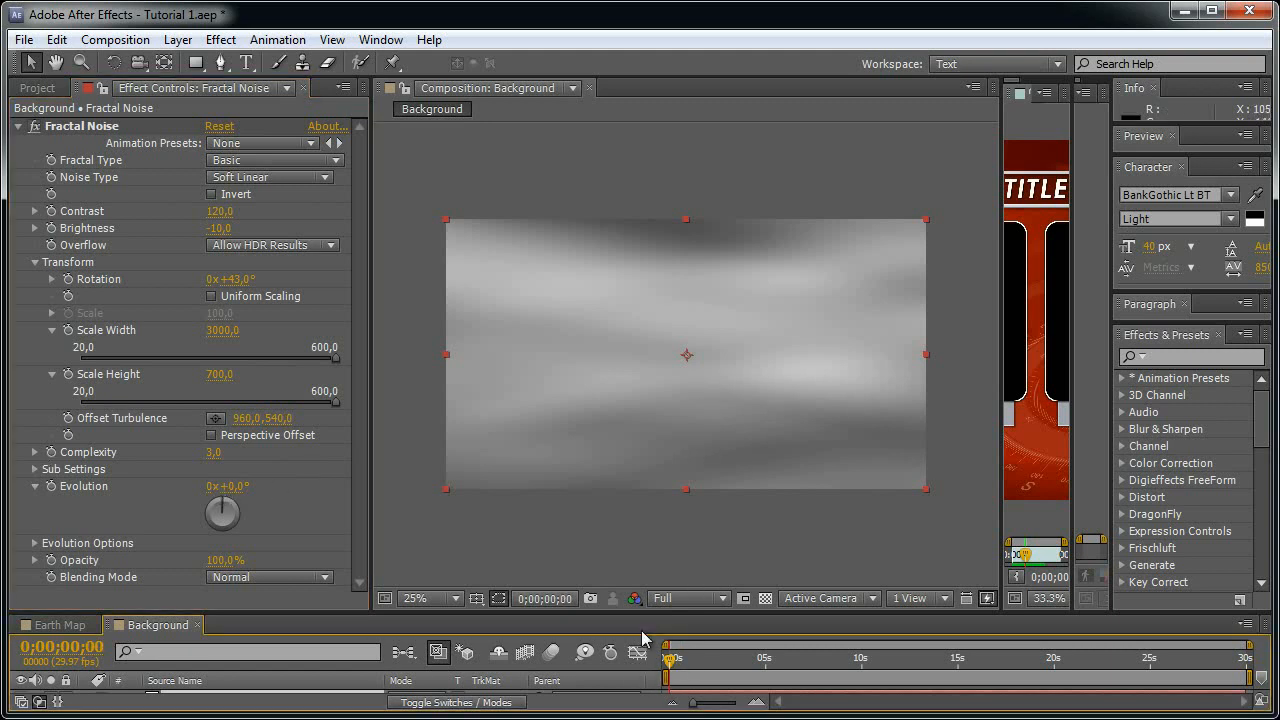
{"action": "left_click", "coordinate": [50, 487]}
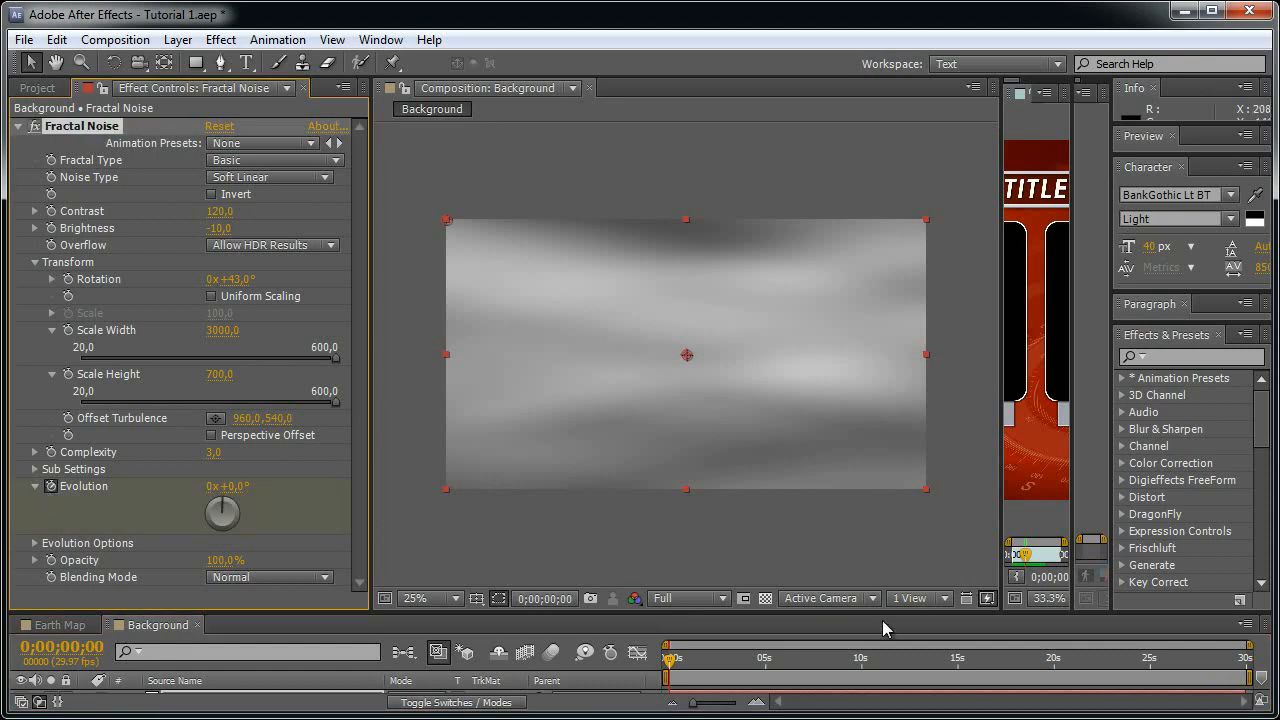
{"action": "key", "text": "End"}
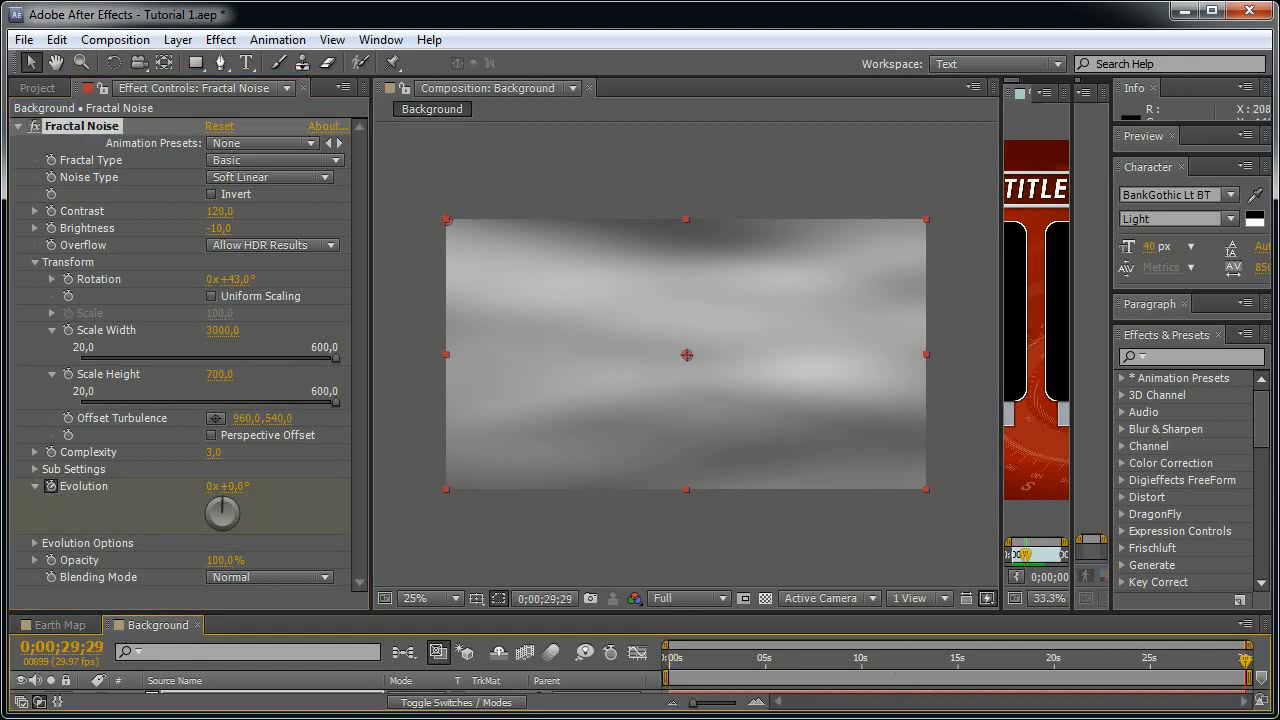
{"action": "left_click", "coordinate": [212, 486]}
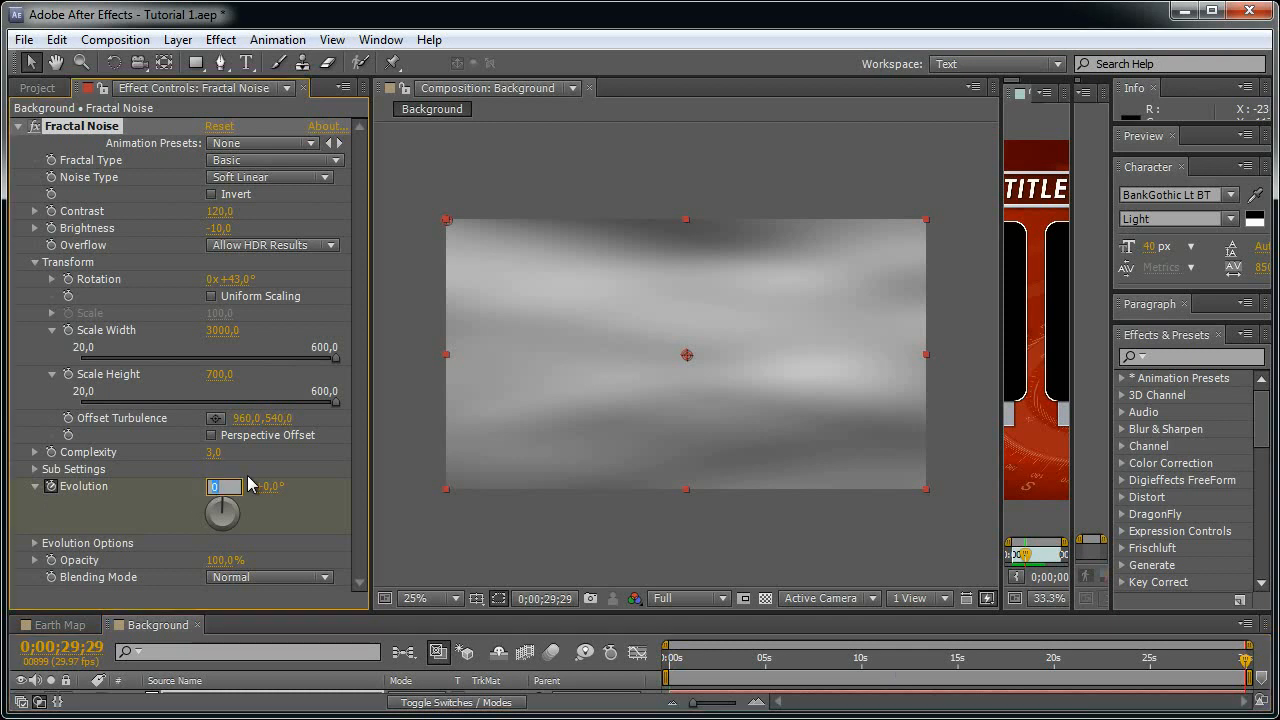
{"action": "type", "text": "6"}
{"action": "key", "text": "Return"}
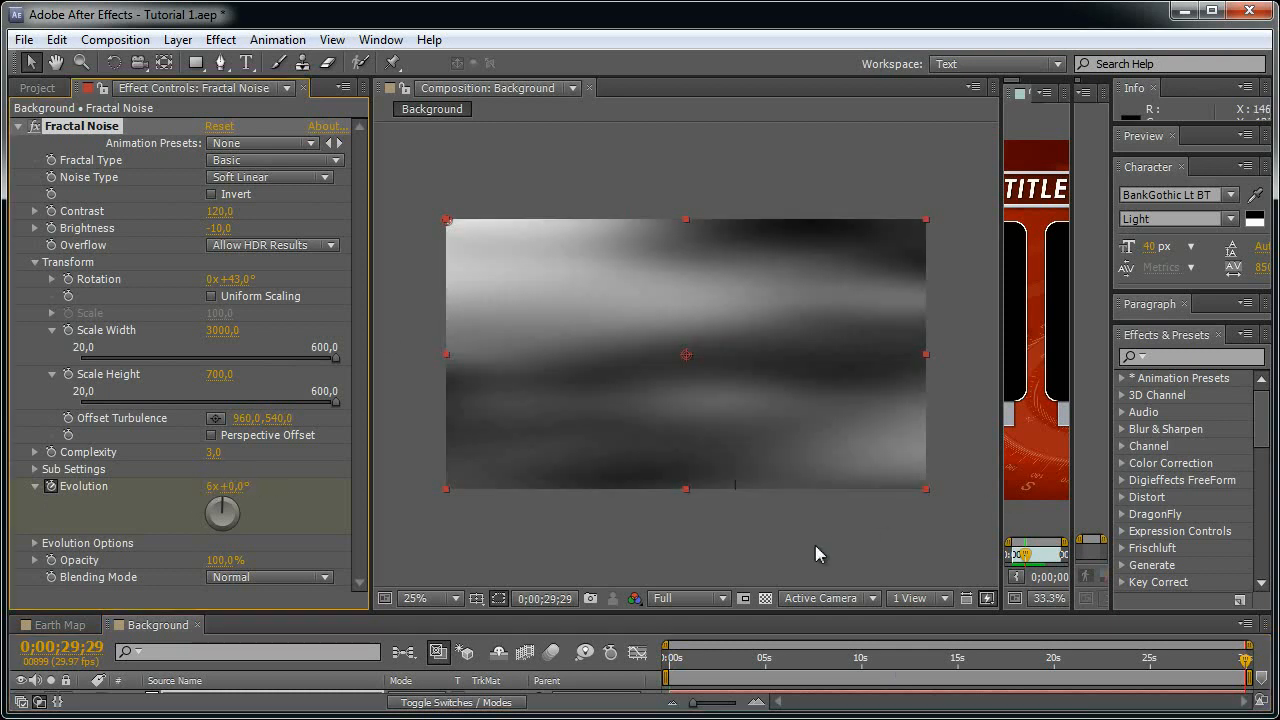
- Enable Cycle Evolution for the fractal noise and set the cycle to 6 revolutions
{"action": "left_click", "coordinate": [35, 543]}
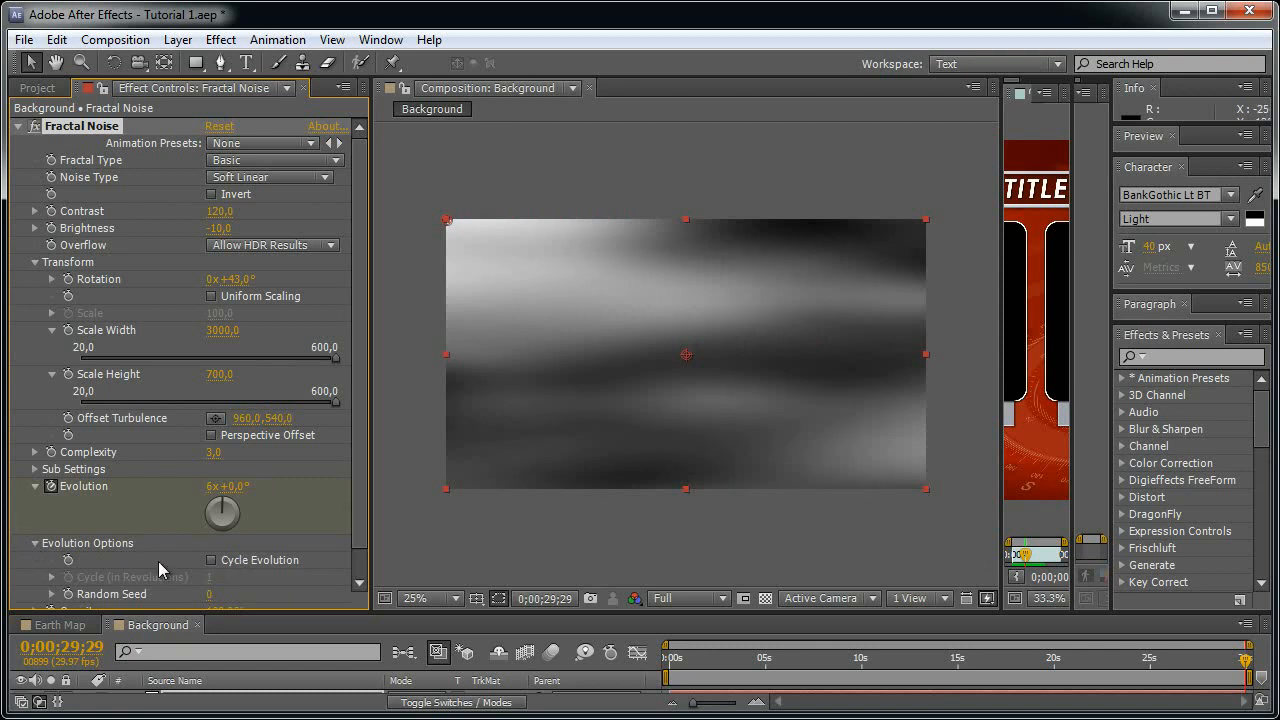
{"action": "left_click", "coordinate": [235, 561]}
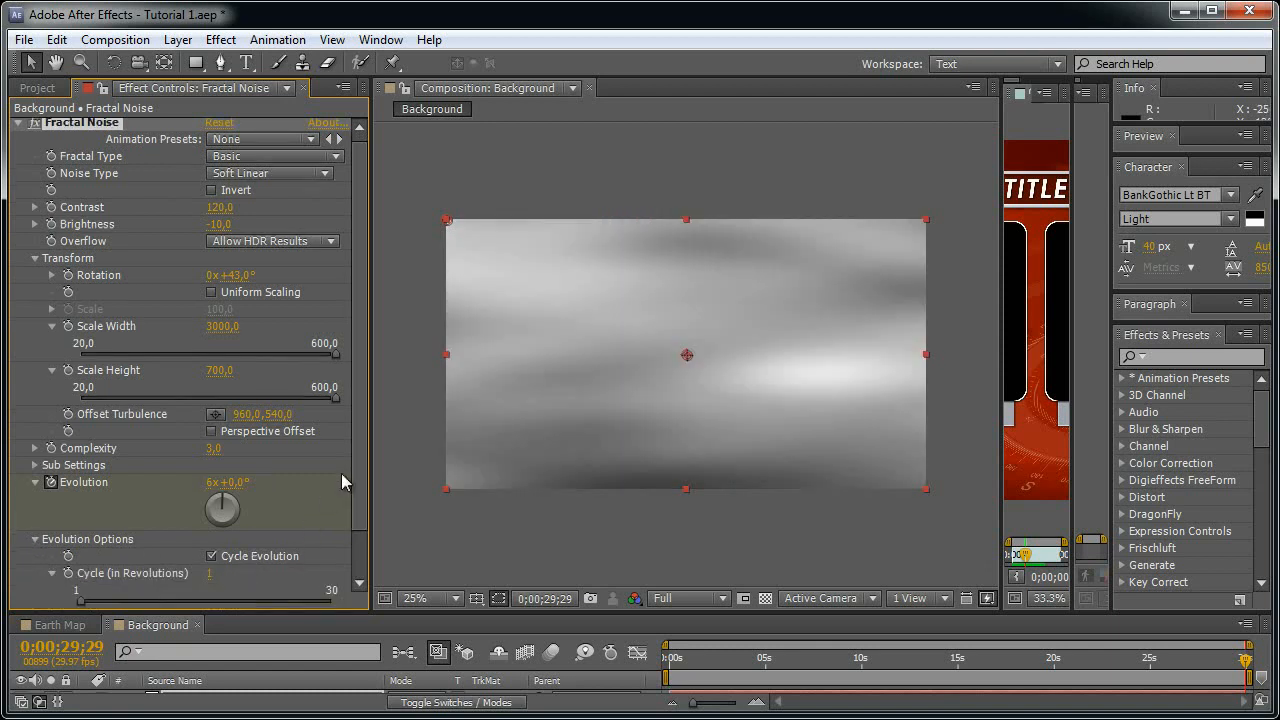
{"action": "scroll", "coordinate": [360, 481], "scroll_direction": "down", "scroll_amount": 2}
{"action": "left_click", "coordinate": [211, 522]}
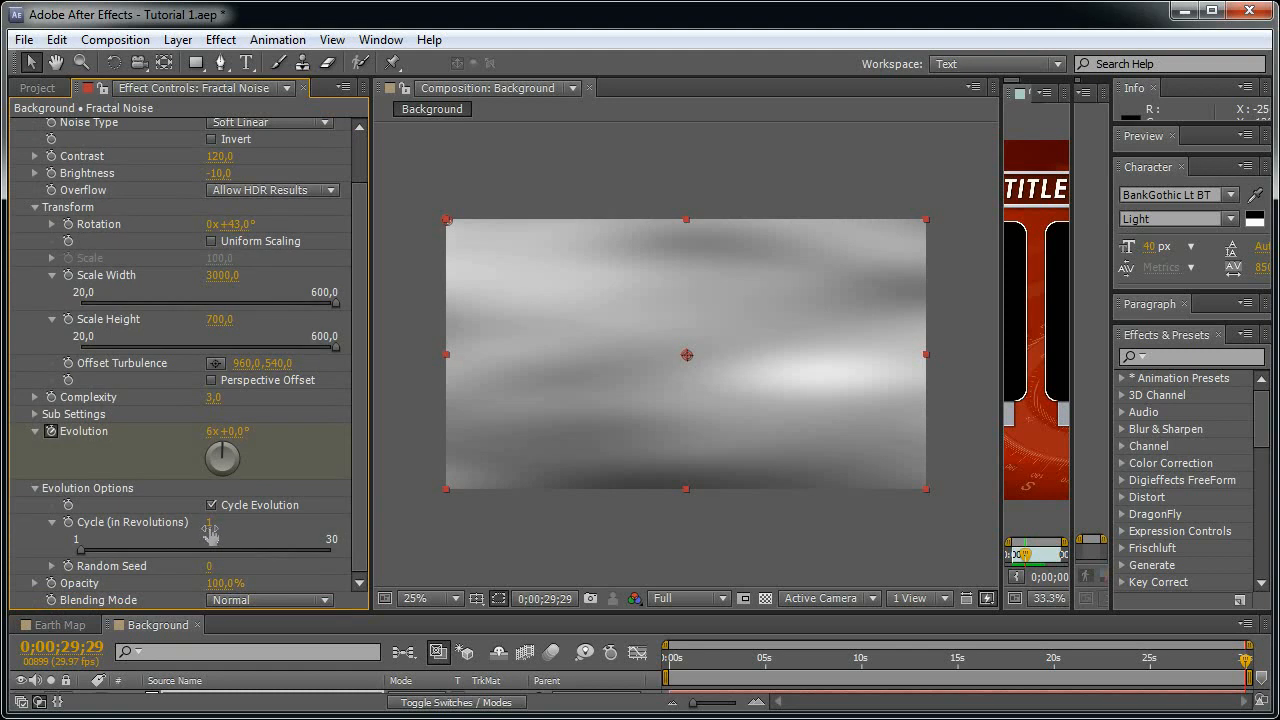
{"action": "type", "text": "6"}
{"action": "key", "text": "Return"}
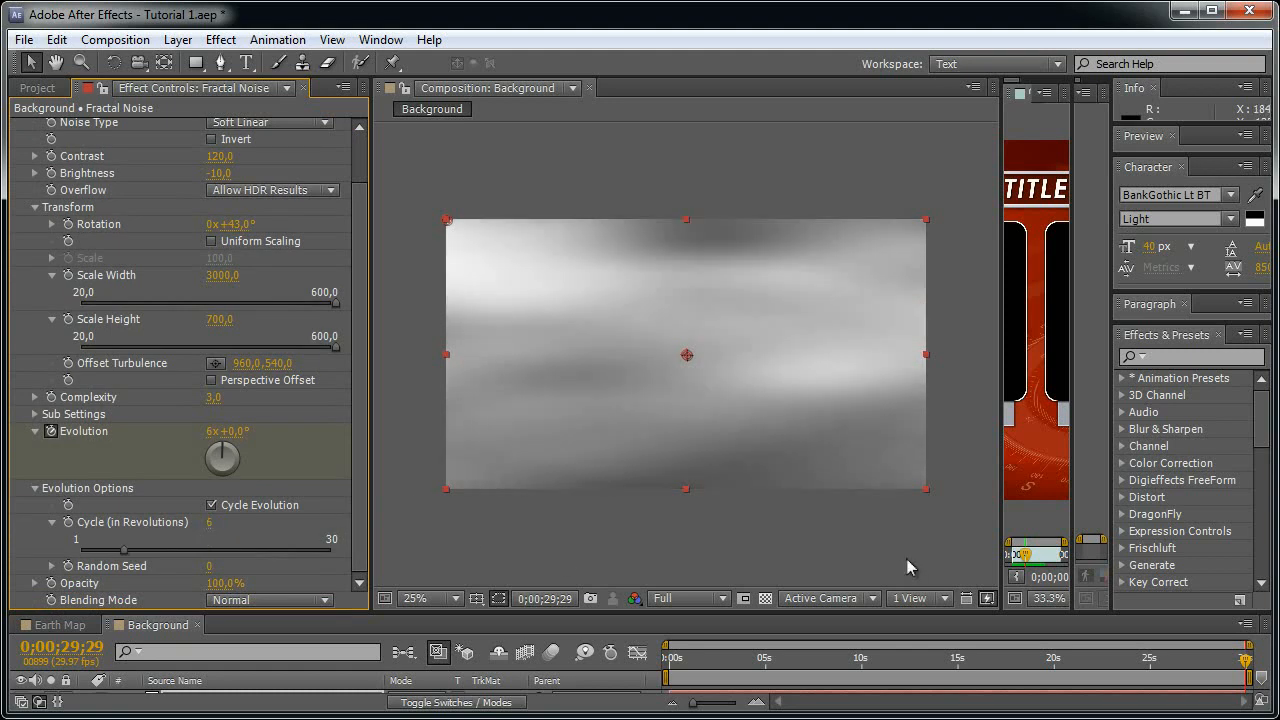
- Preview the noise animation by scrubbing back to 0;00;25;14, and collapse the Fractal Noise effect's settings
{"action": "left_click_drag", "start_coordinate": [1245, 661], "coordinate": [1158, 670]}
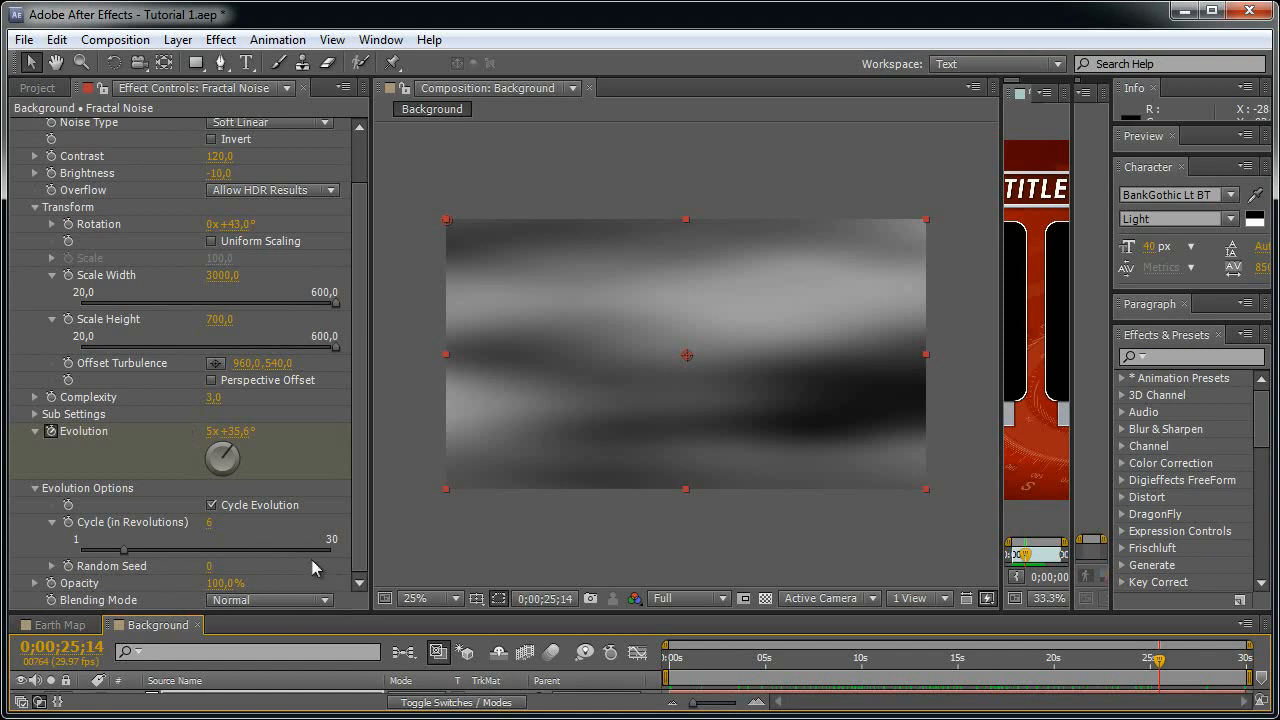
{"action": "scroll", "coordinate": [156, 281], "scroll_direction": "up", "scroll_amount": 2}
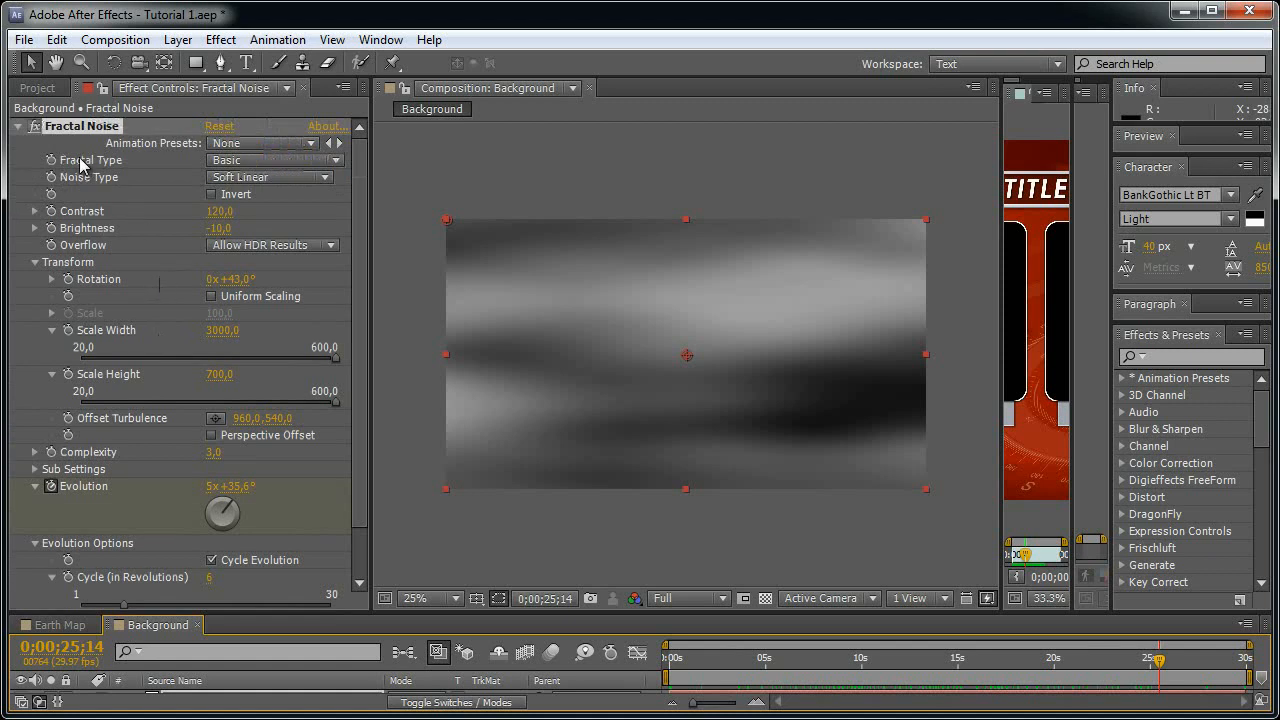
{"action": "left_click", "coordinate": [18, 126]}
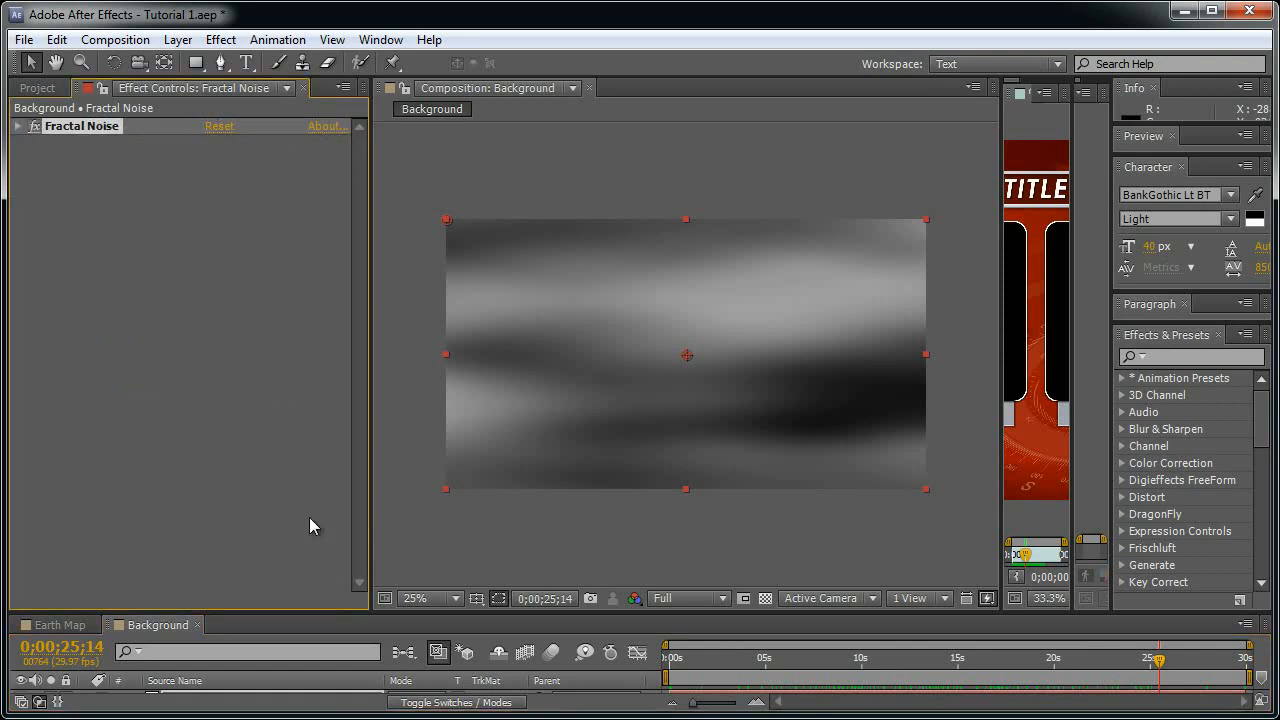
- Enlarge the timeline area and set the Fractal Noise layer's blending mode to Overlay
{"action": "left_click_drag", "start_coordinate": [403, 612], "coordinate": [390, 458]}
{"action": "left_click", "coordinate": [405, 540]}
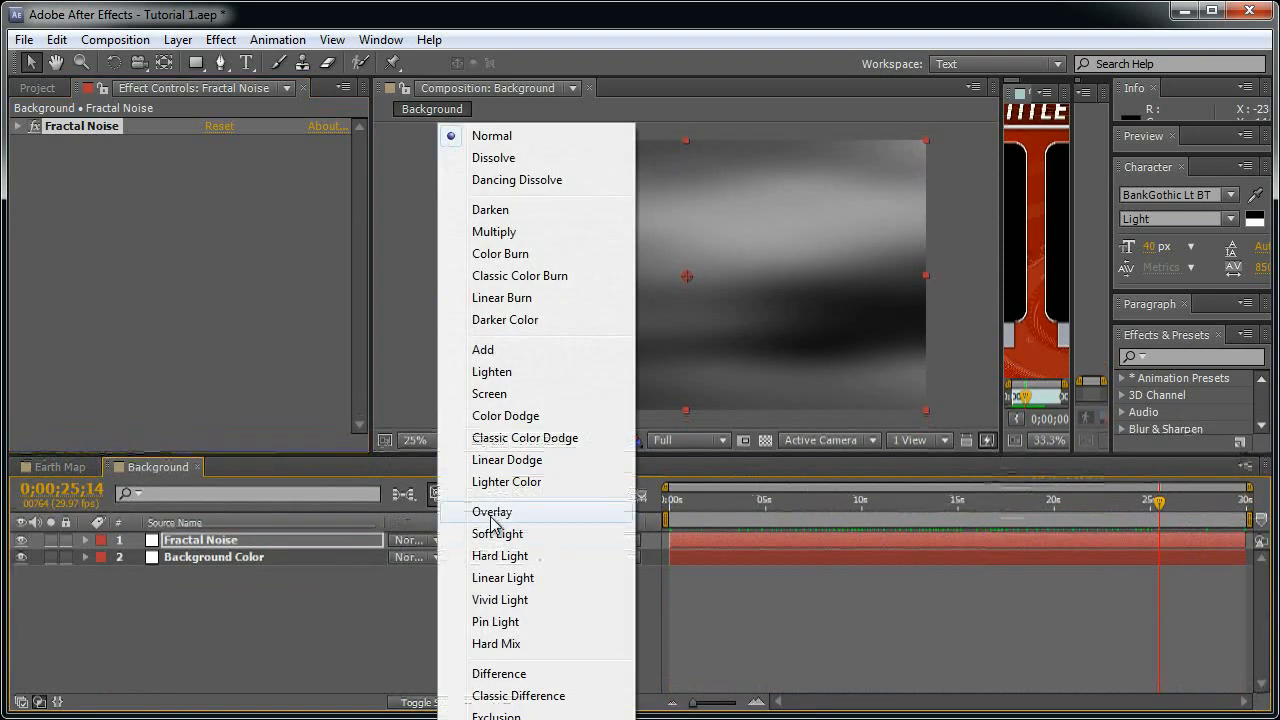
{"action": "left_click", "coordinate": [490, 513]}
- Set the Fractal Noise layer's opacity to 50% and preview the blended background by scrubbing to 0;00;08;25
{"action": "left_click", "coordinate": [306, 538]}
{"action": "key", "text": "t"}
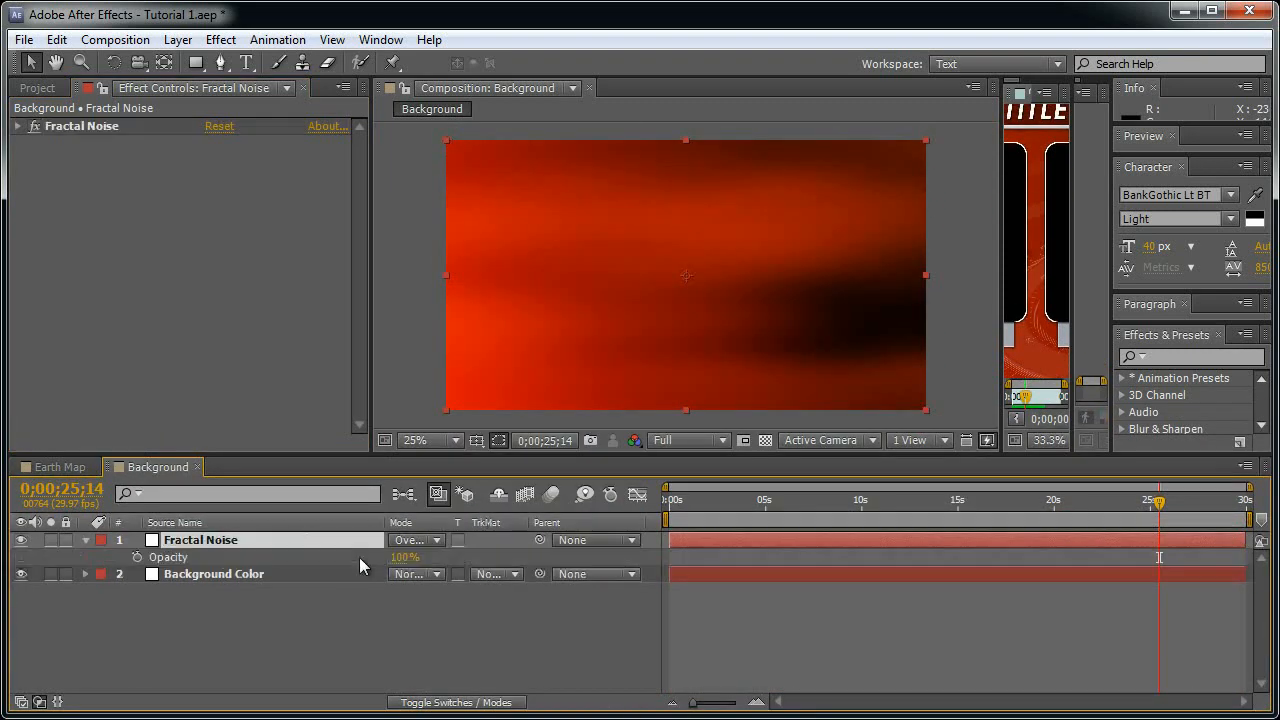
{"action": "left_click", "coordinate": [404, 557]}
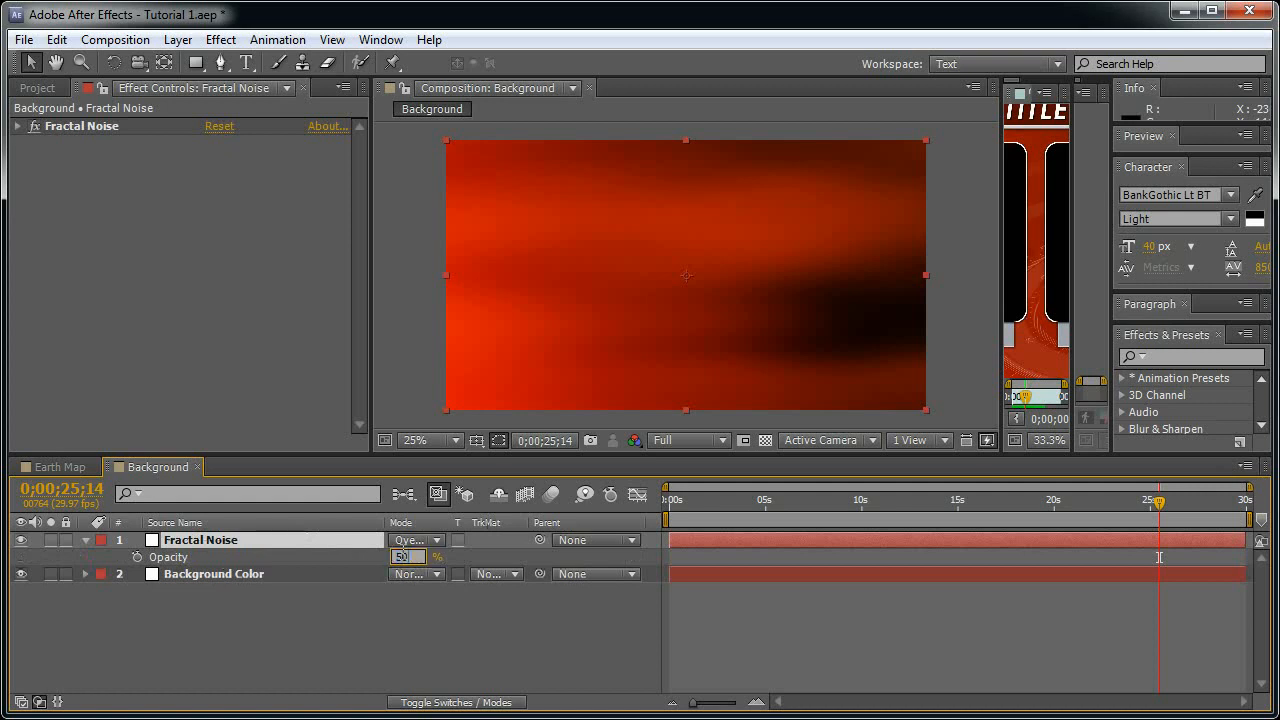
{"action": "type", "text": "50"}
{"action": "key", "text": "Return"}
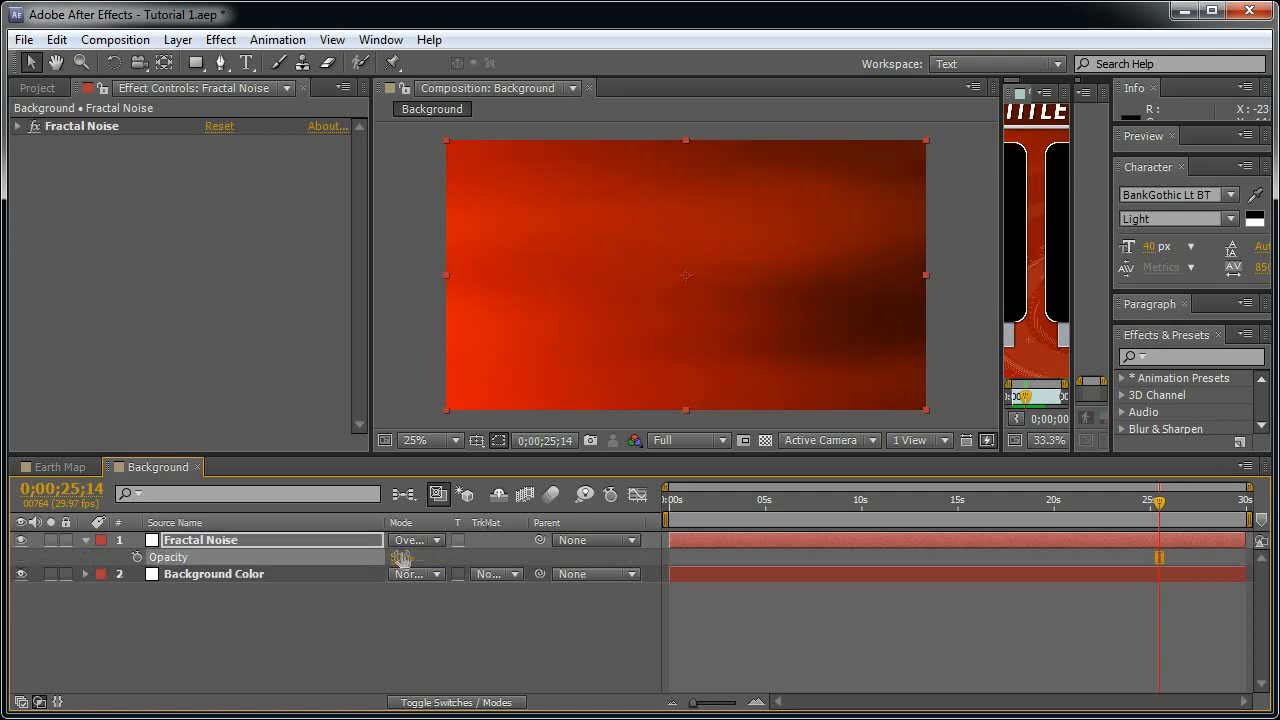
{"action": "left_click", "coordinate": [85, 540]}
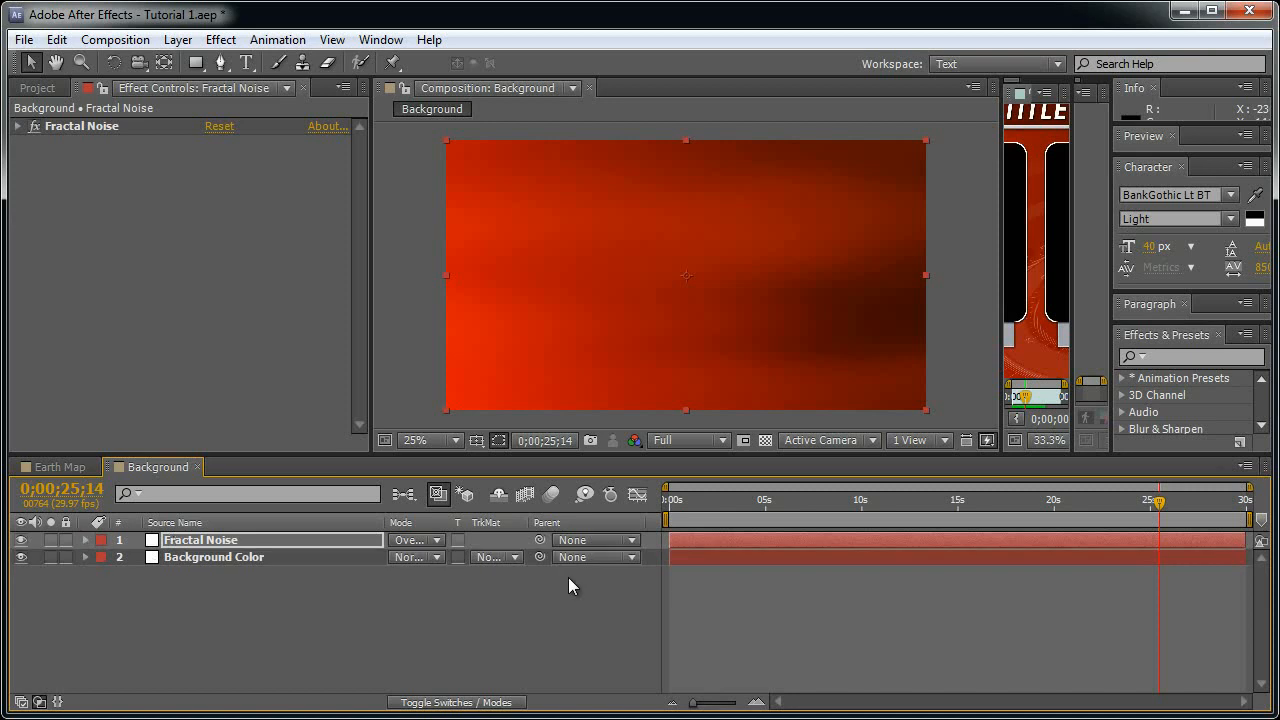
{"action": "left_click_drag", "start_coordinate": [677, 510], "coordinate": [831, 518]}
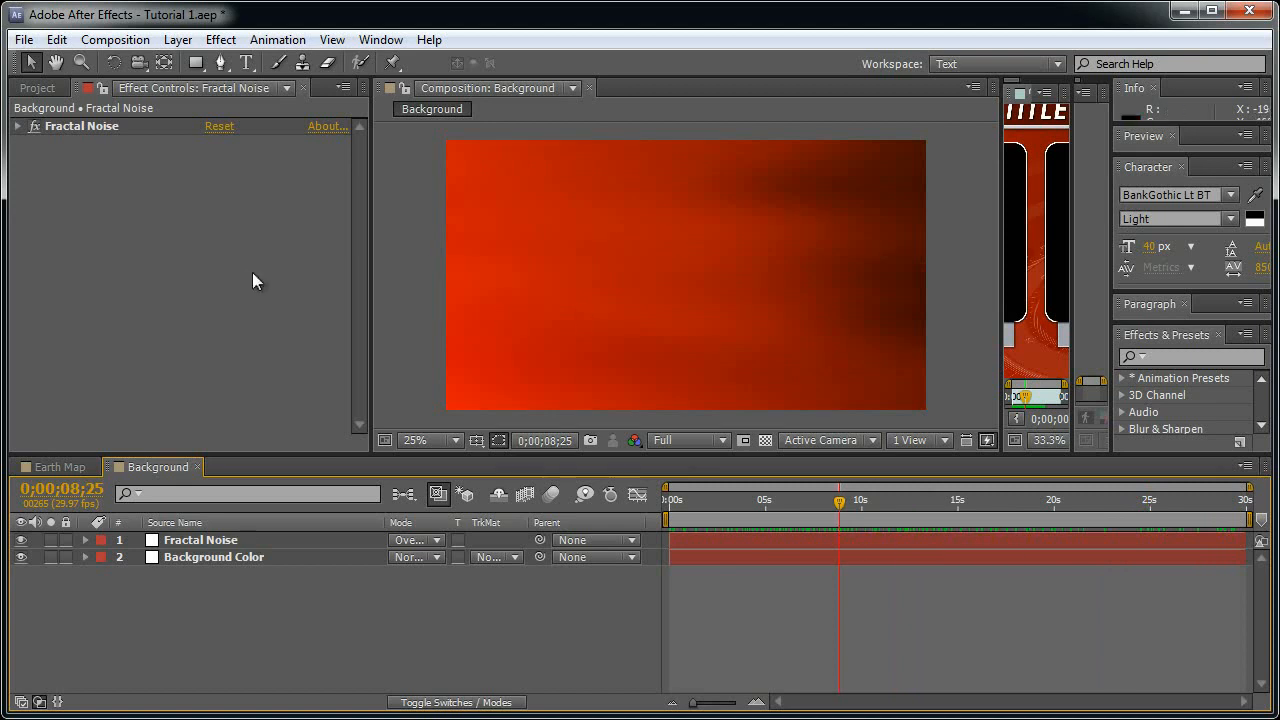
- Switch to the Earth Map composition and apply a Drop Shadow effect to its Earth Map layer
{"action": "left_click", "coordinate": [22, 88]}
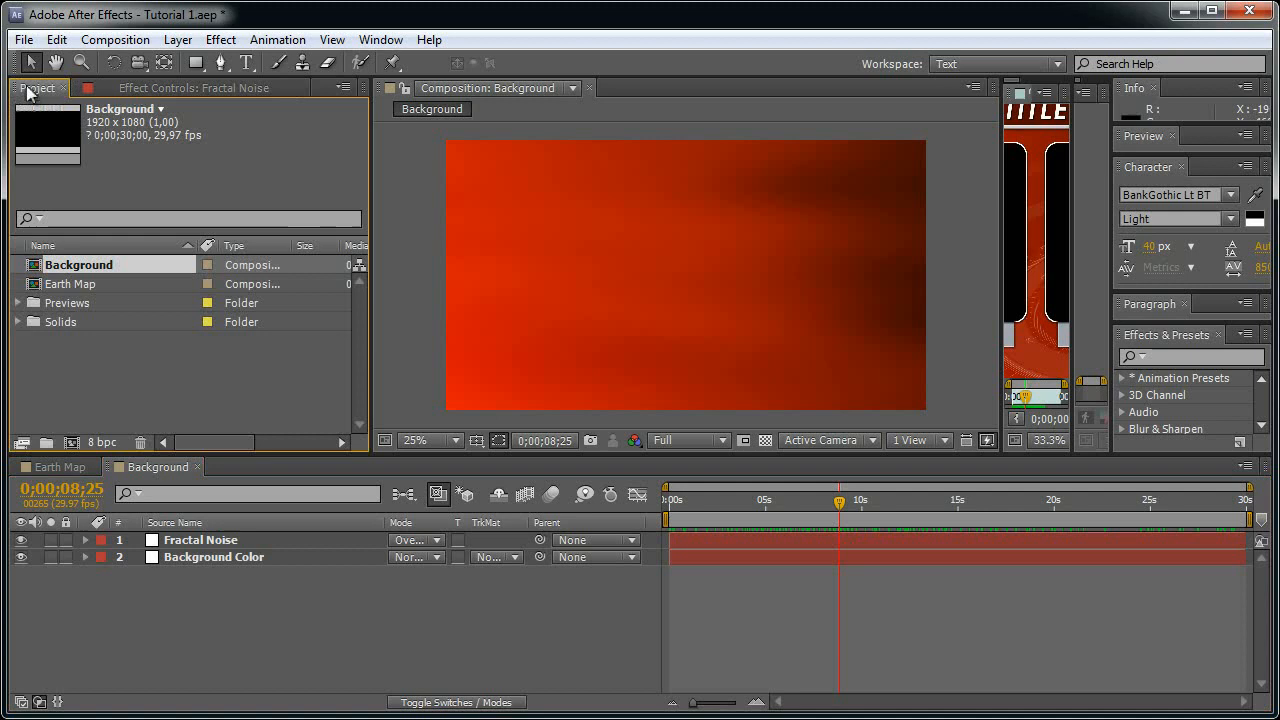
{"action": "left_click", "coordinate": [45, 467]}
{"action": "left_click", "coordinate": [767, 440]}
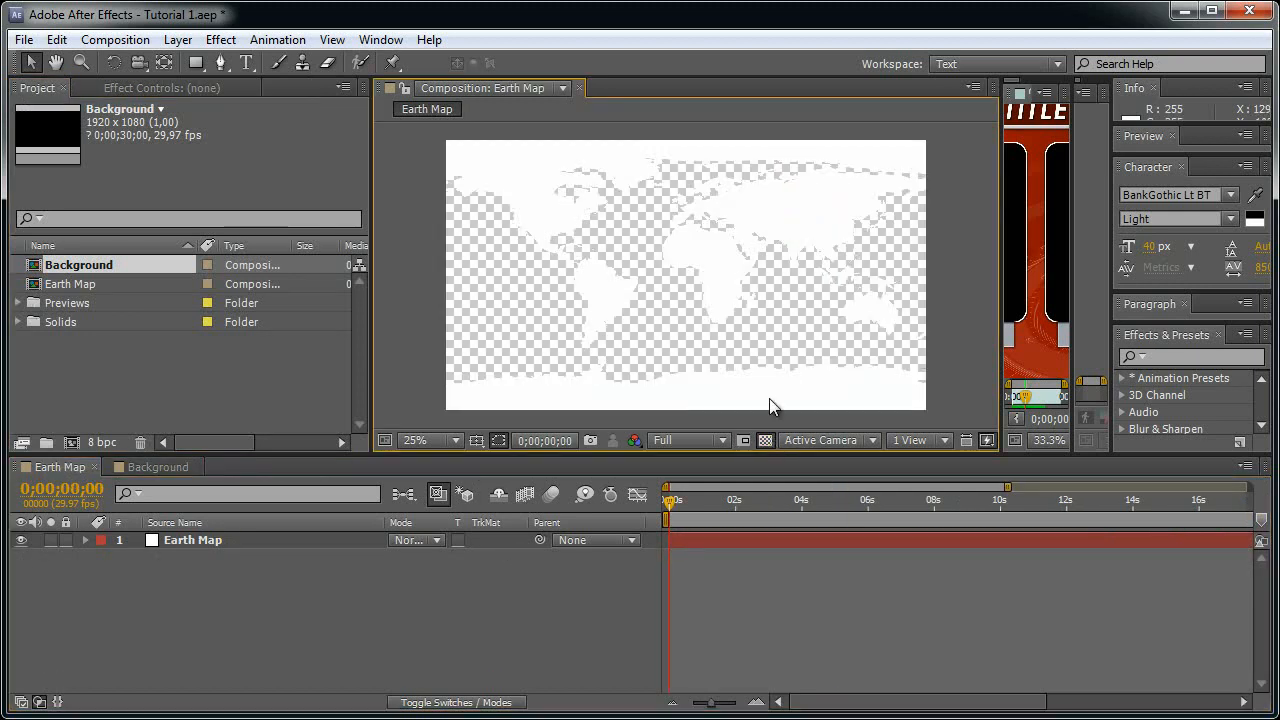
{"action": "scroll", "coordinate": [766, 311], "scroll_direction": "up", "scroll_amount": 2}
{"action": "left_click", "coordinate": [185, 540]}
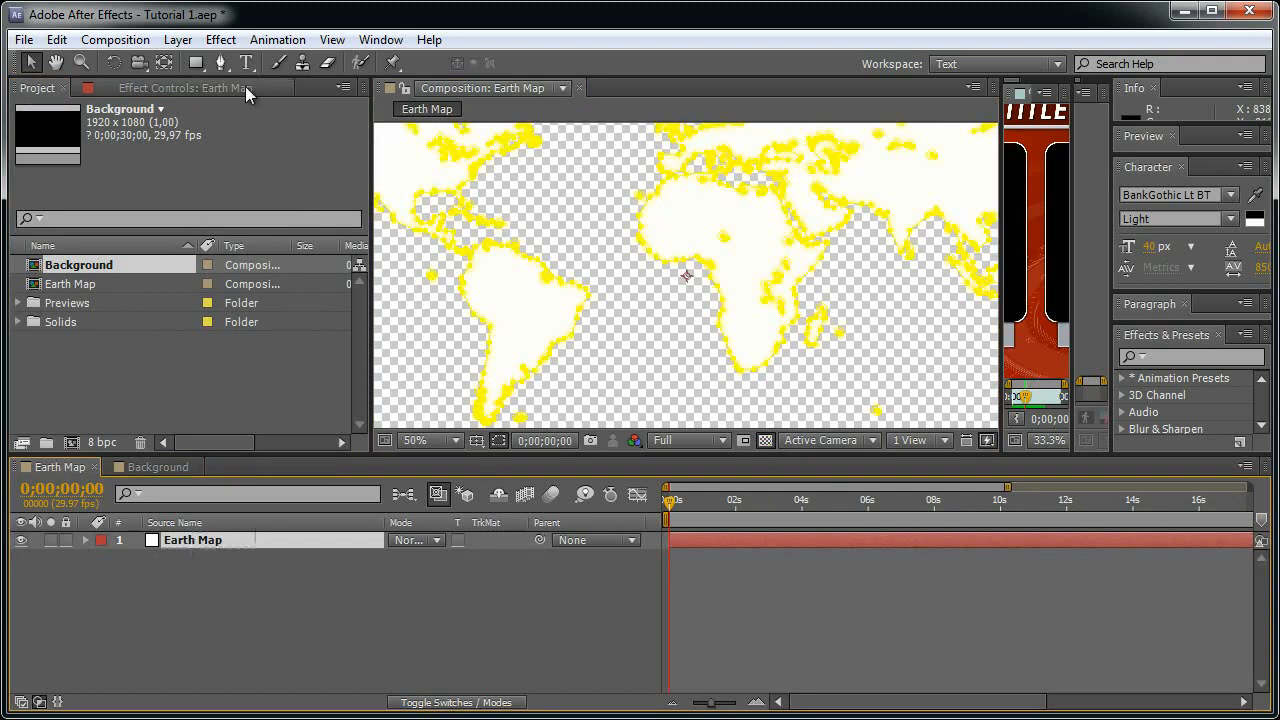
{"action": "left_click", "coordinate": [221, 40]}
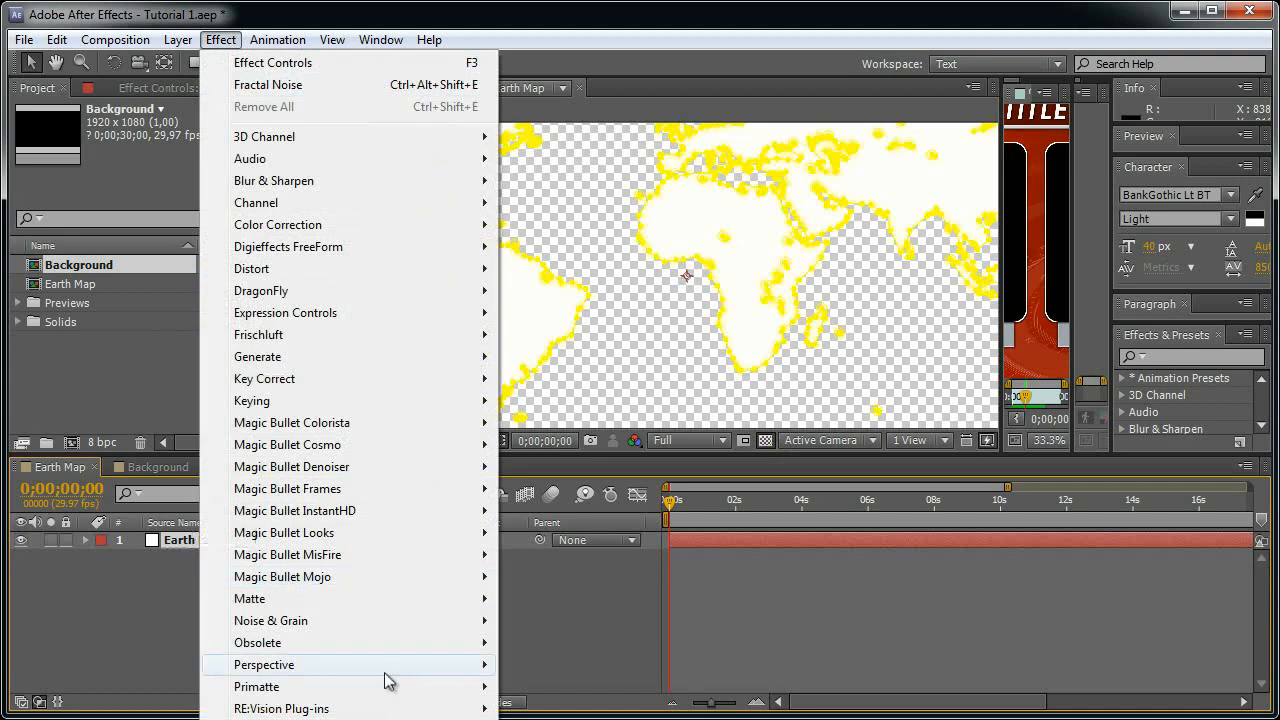
{"action": "mouse_move", "coordinate": [388, 668]}
{"action": "left_click", "coordinate": [560, 719]}
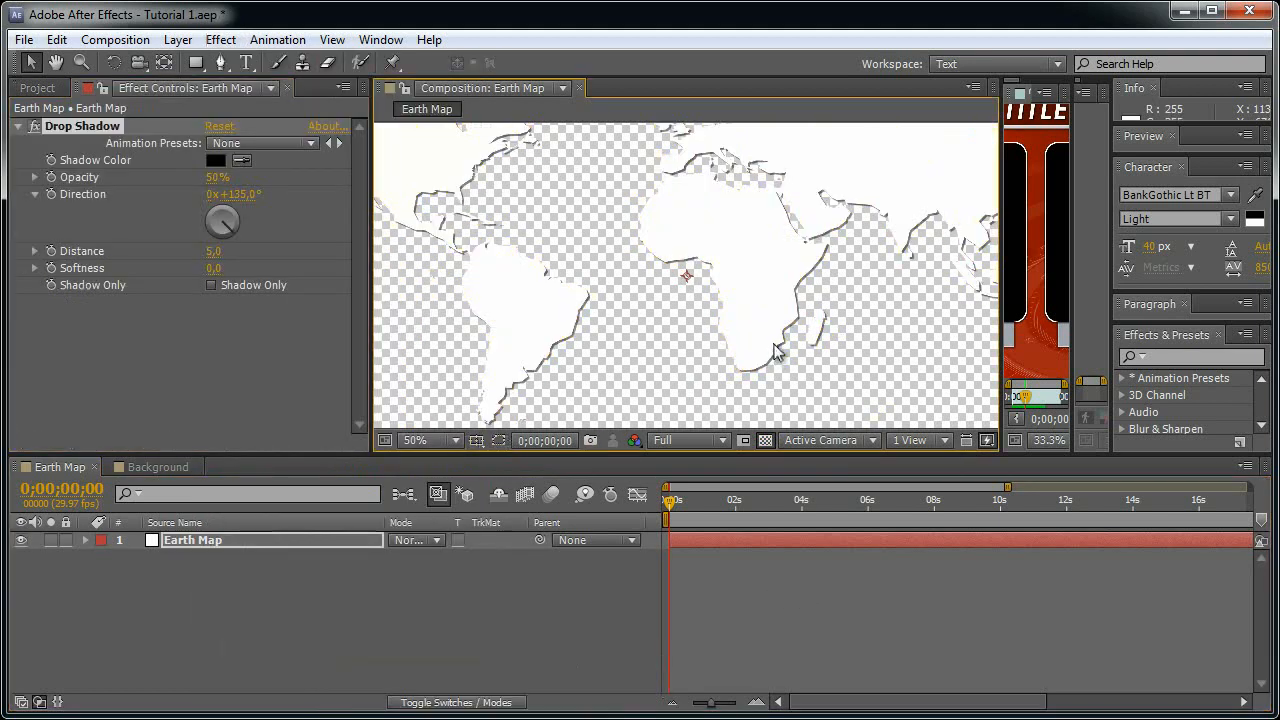
- Set the Drop Shadow's opacity to 80% and its distance to 0
{"action": "key", "text": "period"}
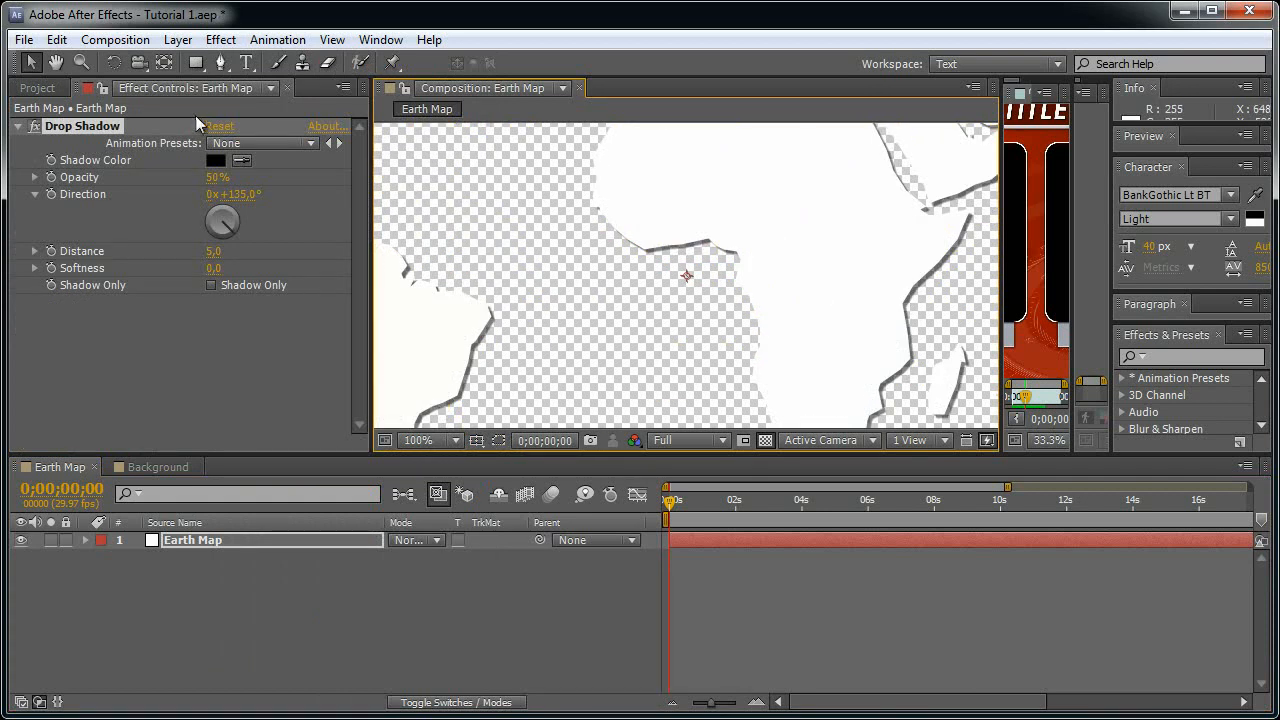
{"action": "left_click", "coordinate": [217, 178]}
{"action": "type", "text": "80"}
{"action": "key", "text": "Return"}
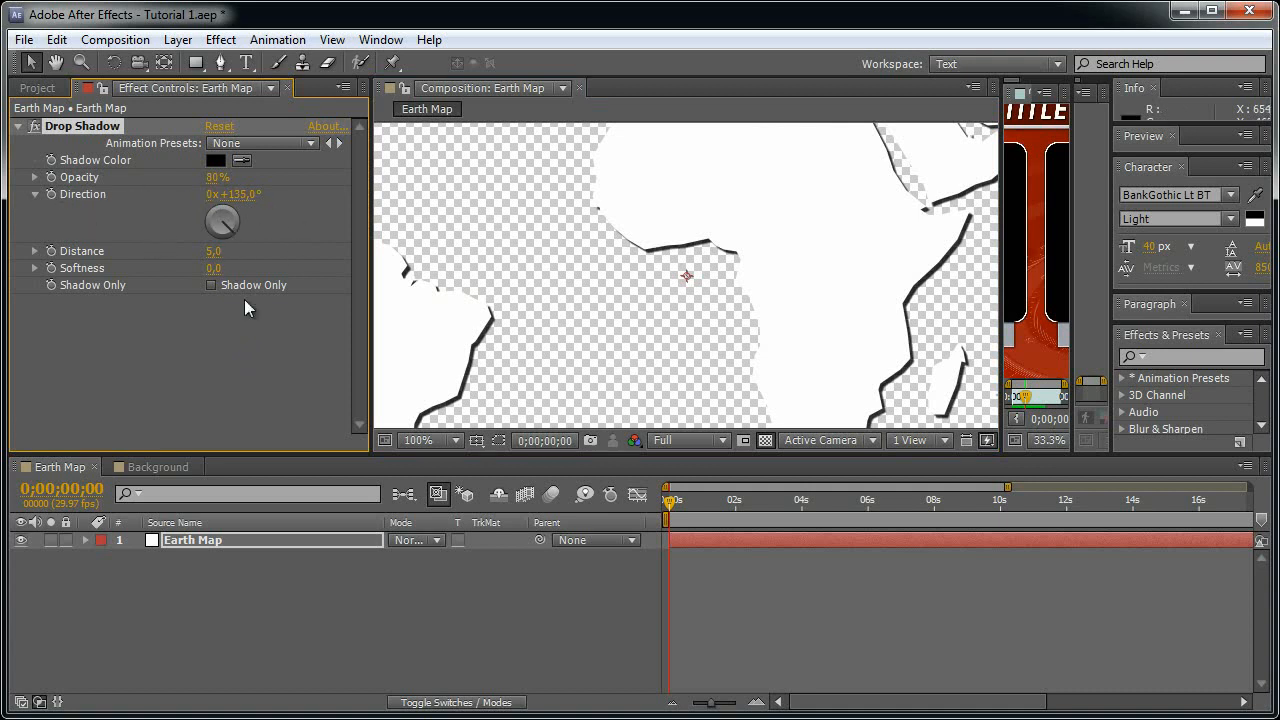
{"action": "left_click", "coordinate": [213, 251]}
{"action": "type", "text": "0"}
{"action": "key", "text": "Return"}
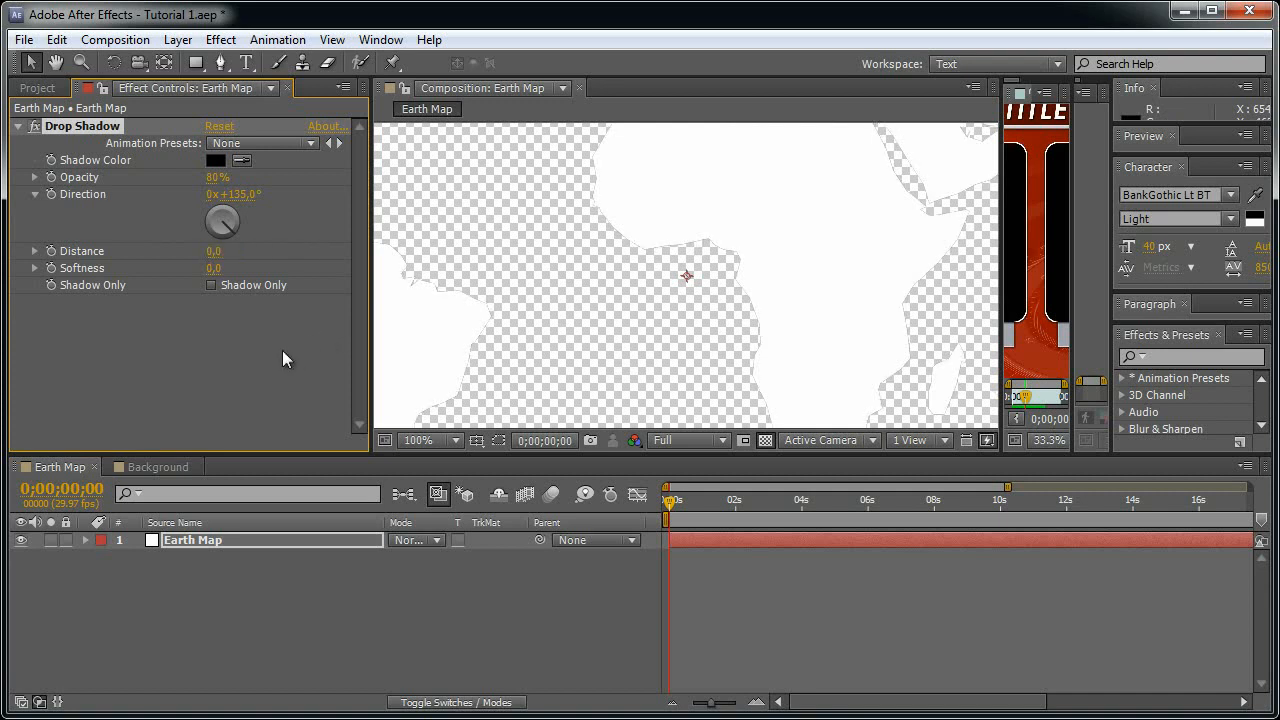
- Set the Drop Shadow's softness to 30 and check the shadow along the coastlines across the map
{"action": "left_click", "coordinate": [213, 268]}
{"action": "type", "text": "30"}
{"action": "key", "text": "Return"}
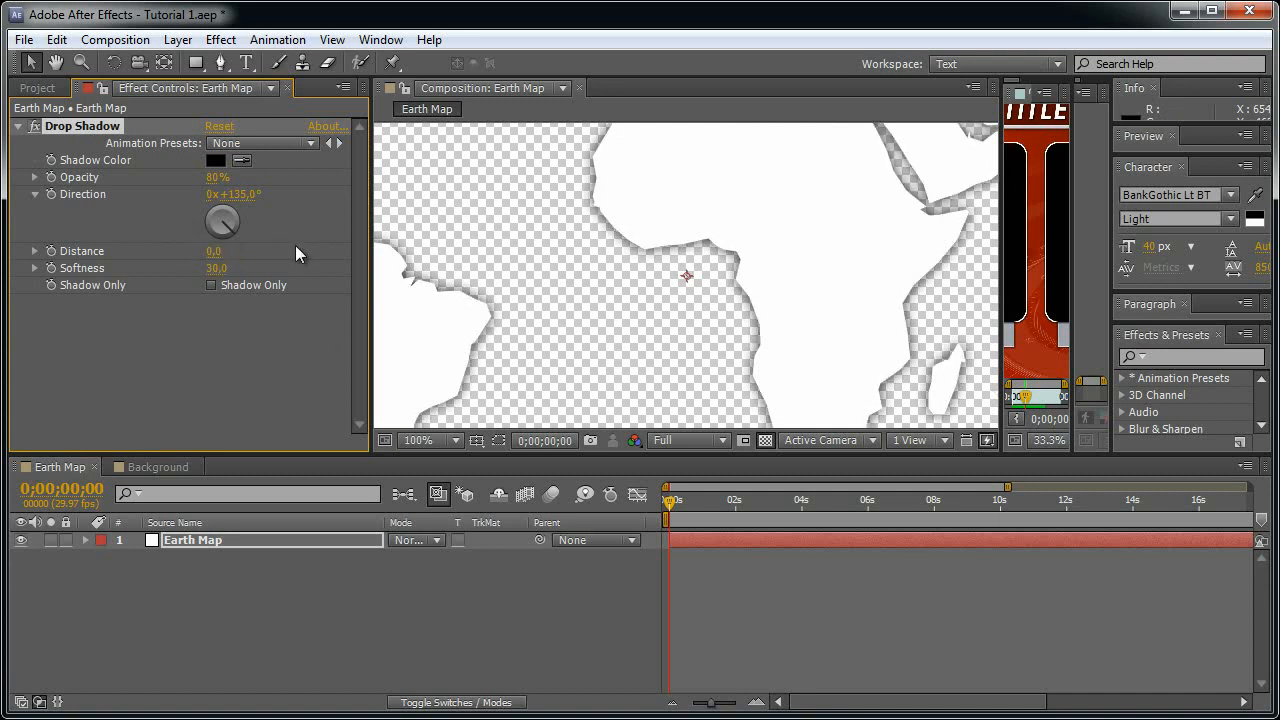
{"action": "left_click_drag", "start_coordinate": [734, 246], "coordinate": [634, 480]}
{"action": "scroll", "coordinate": [720, 357], "scroll_direction": "down", "scroll_amount": 2}
{"action": "left_click_drag", "start_coordinate": [828, 268], "coordinate": [606, 234]}
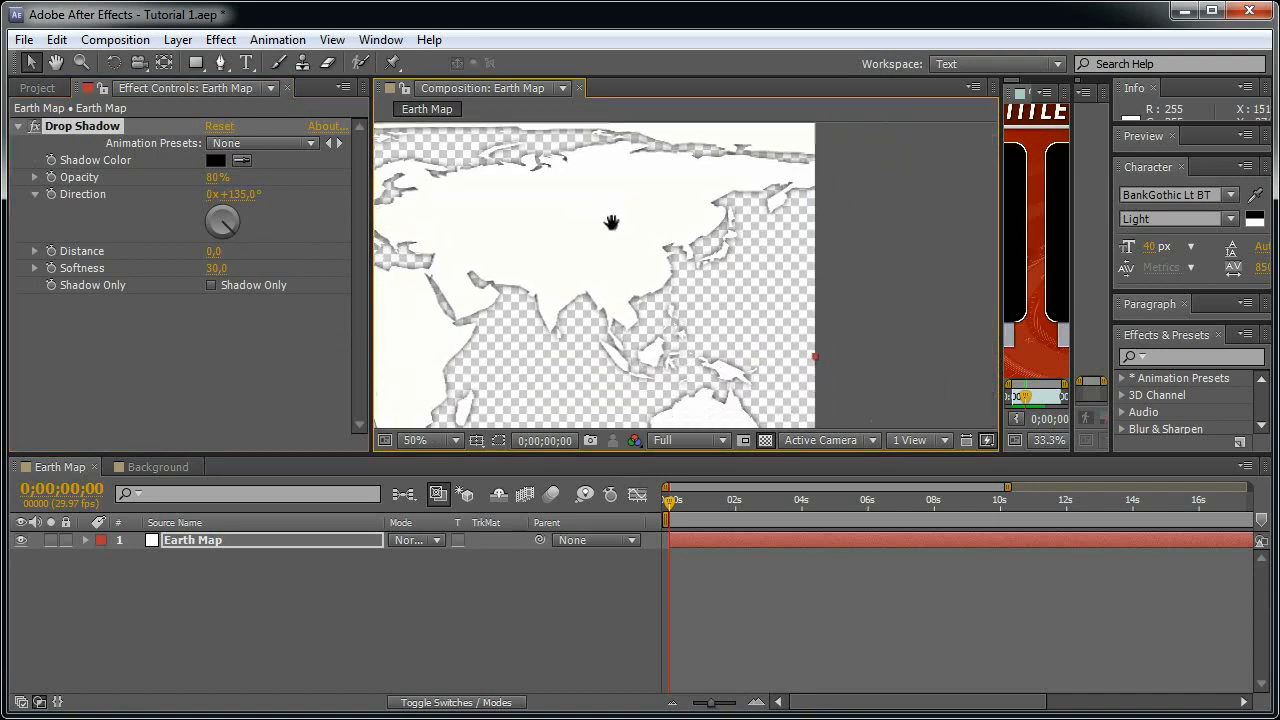
{"action": "scroll", "coordinate": [697, 242], "scroll_direction": "up", "scroll_amount": 2}
{"action": "scroll", "coordinate": [725, 272], "scroll_direction": "down", "scroll_amount": 4}
{"action": "left_click_drag", "start_coordinate": [500, 270], "coordinate": [698, 216]}
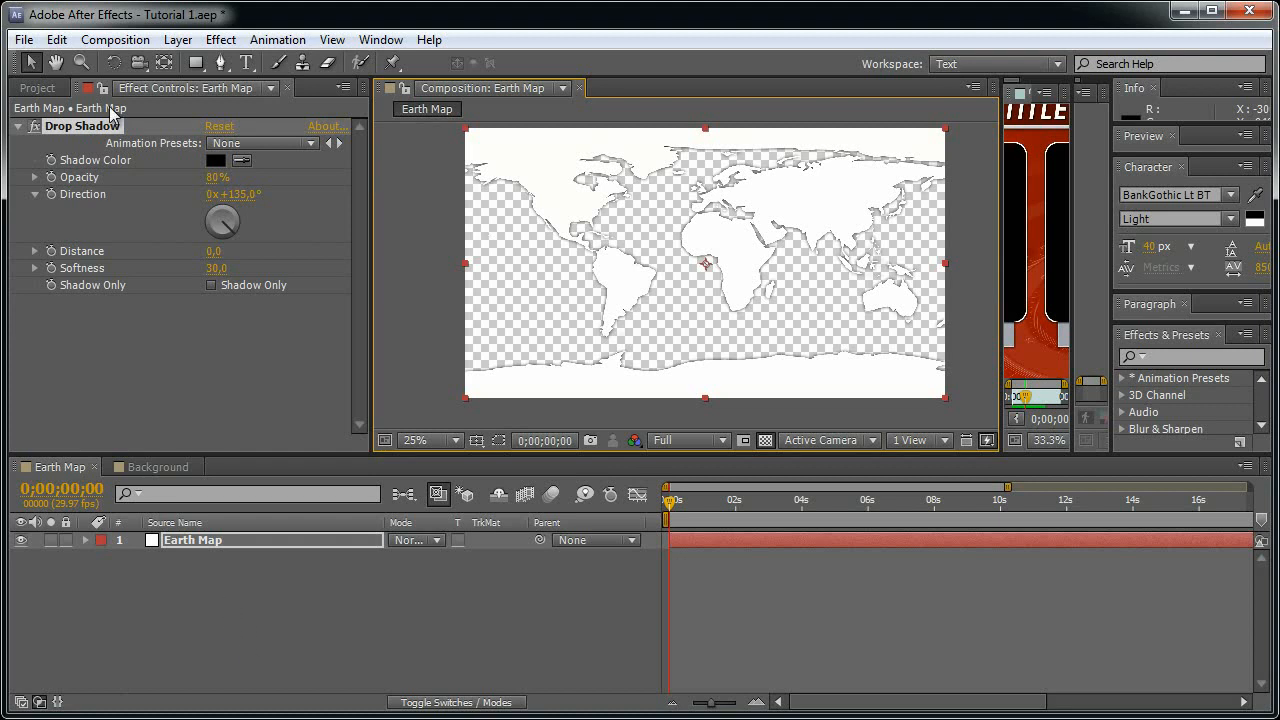
- Create a new composition from the Earth Map composition and name it Earth Map Animation
{"action": "left_click", "coordinate": [37, 88]}
{"action": "left_click", "coordinate": [118, 386]}
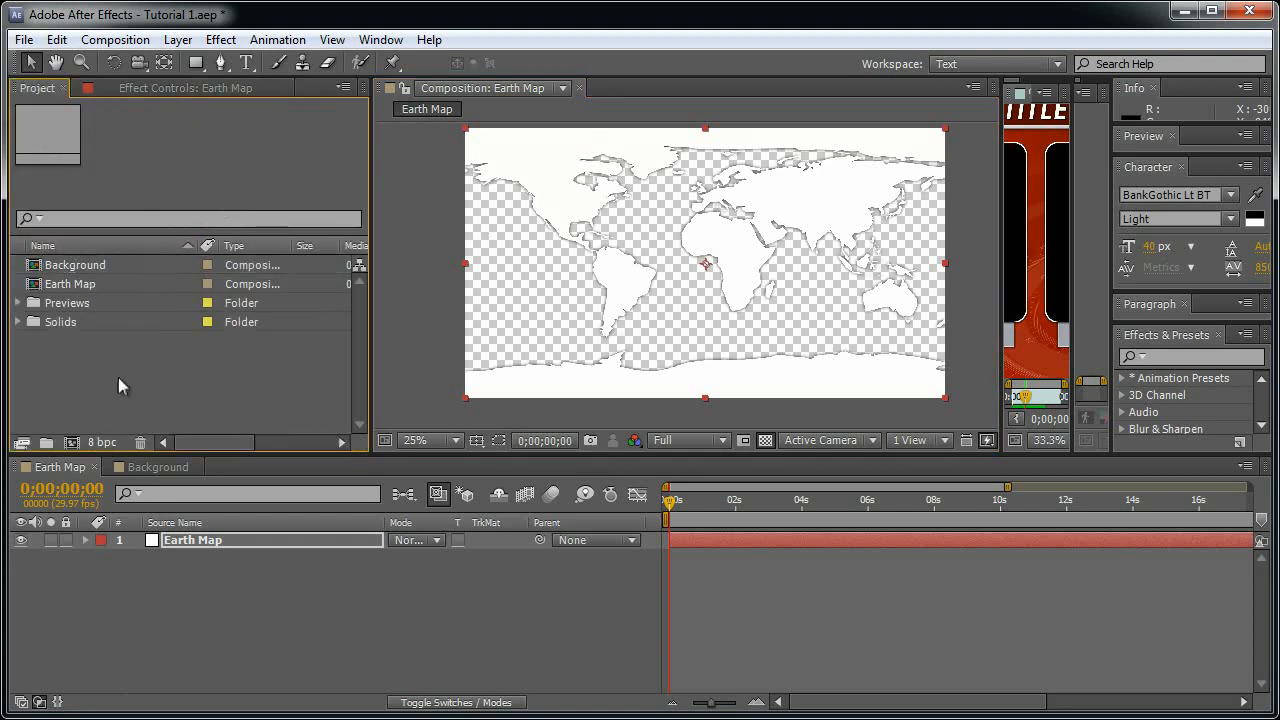
{"action": "left_click_drag", "start_coordinate": [90, 284], "coordinate": [75, 446]}
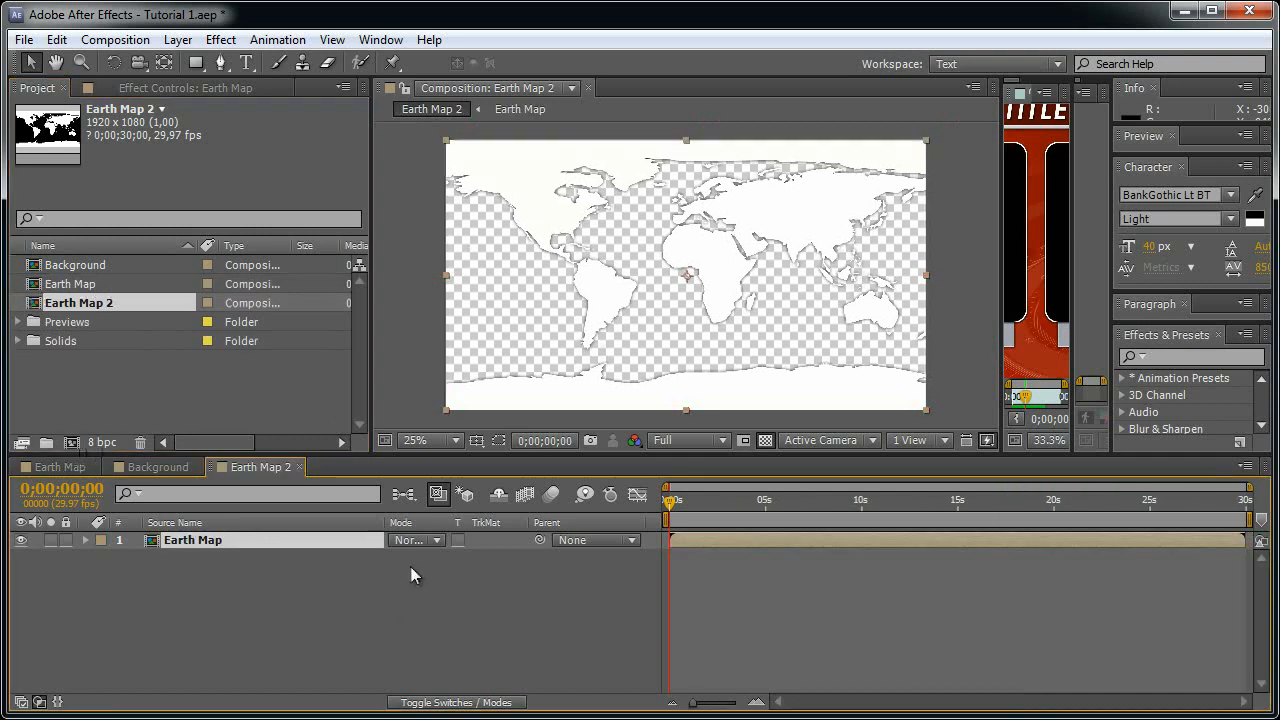
{"action": "key", "text": "ctrl+k"}
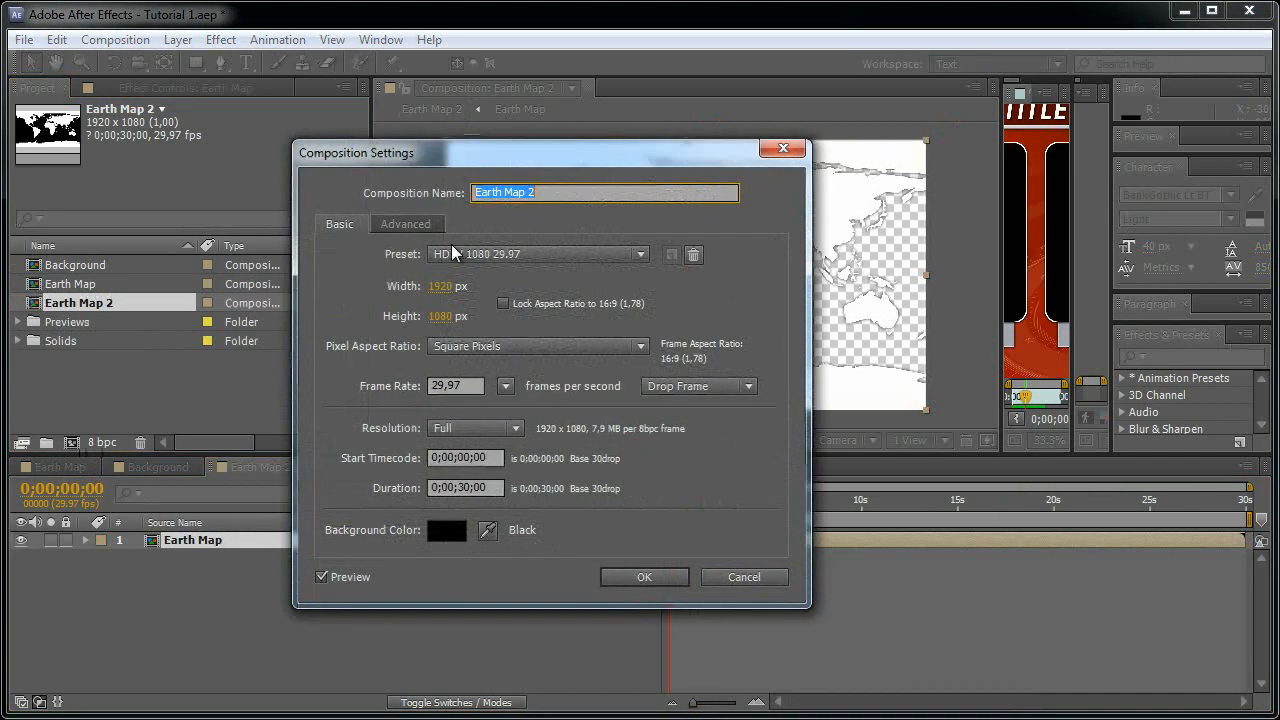
{"action": "left_click", "coordinate": [571, 194]}
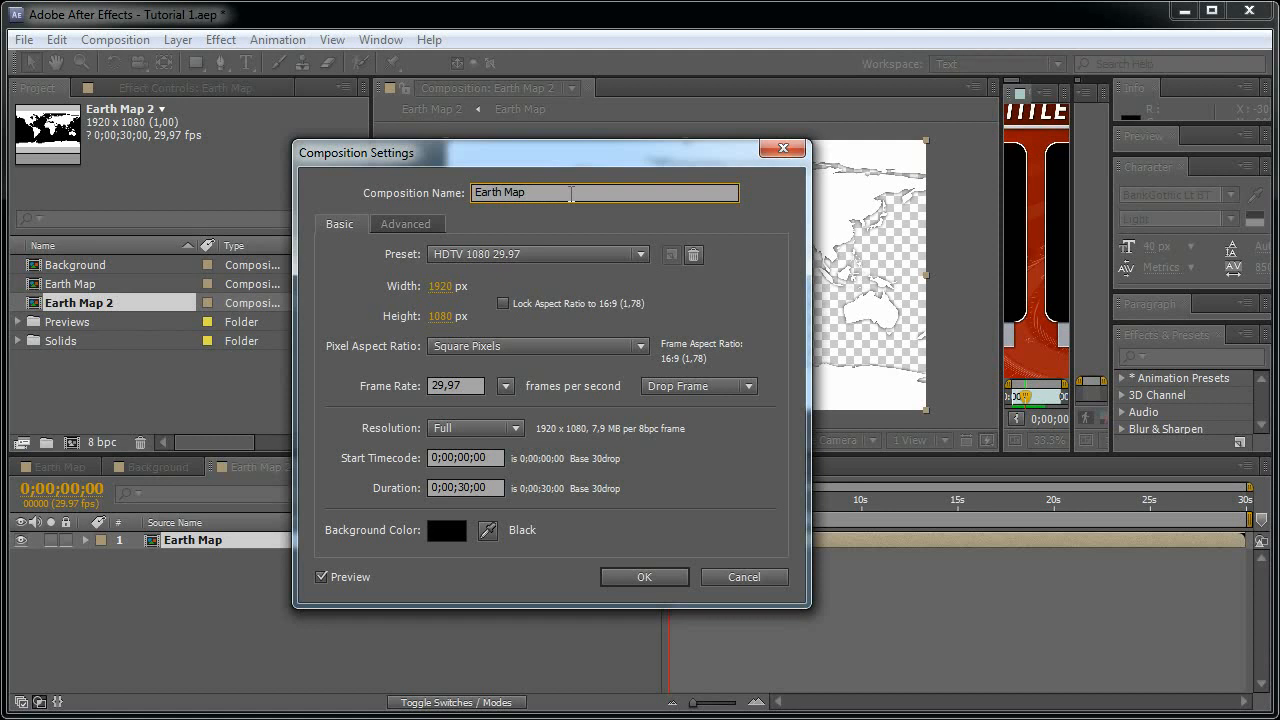
{"action": "key", "text": "Return"}
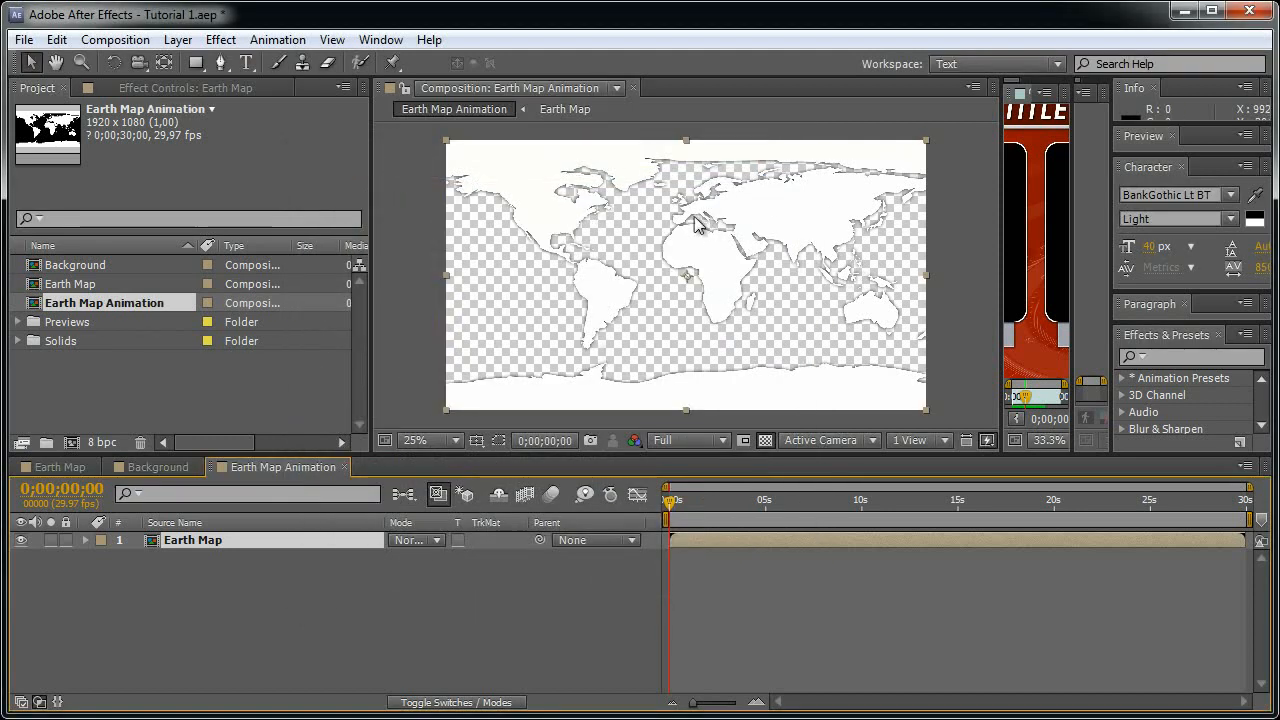
- Apply the Motion Tile effect to the Earth Map layer in the Earth Map Animation composition
{"action": "left_click", "coordinate": [221, 40]}
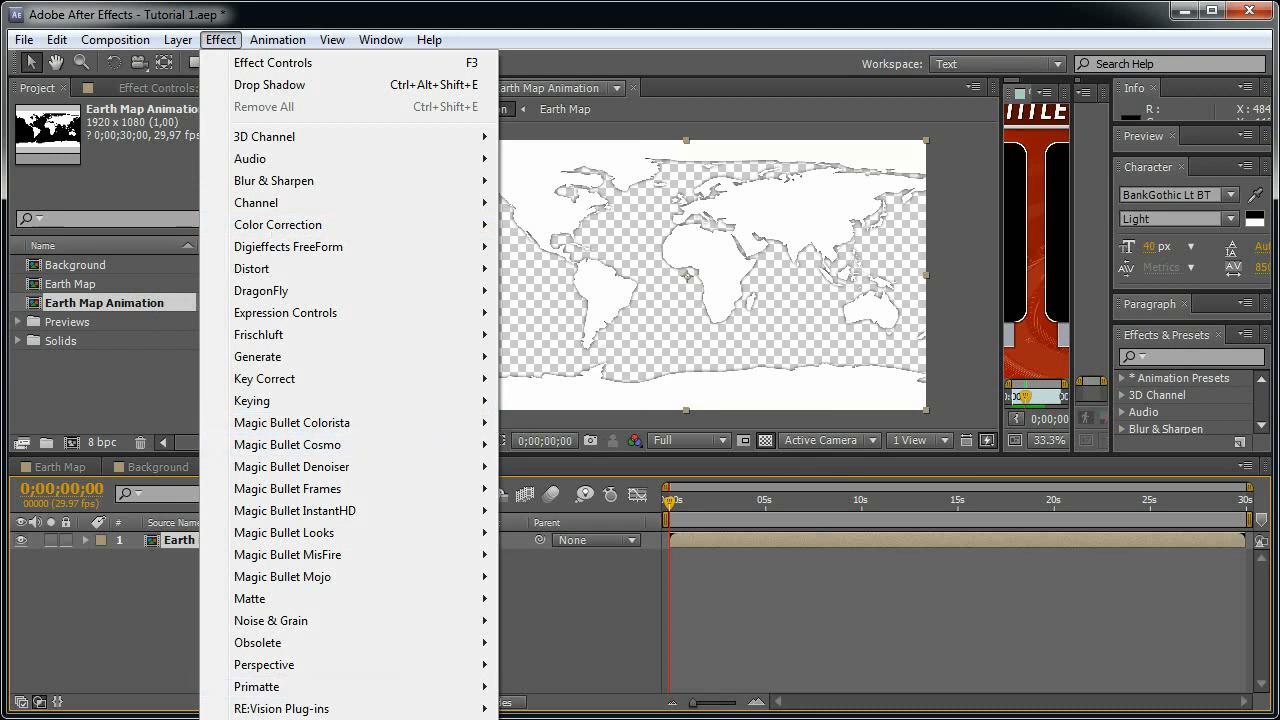
{"action": "mouse_move", "coordinate": [281, 719]}
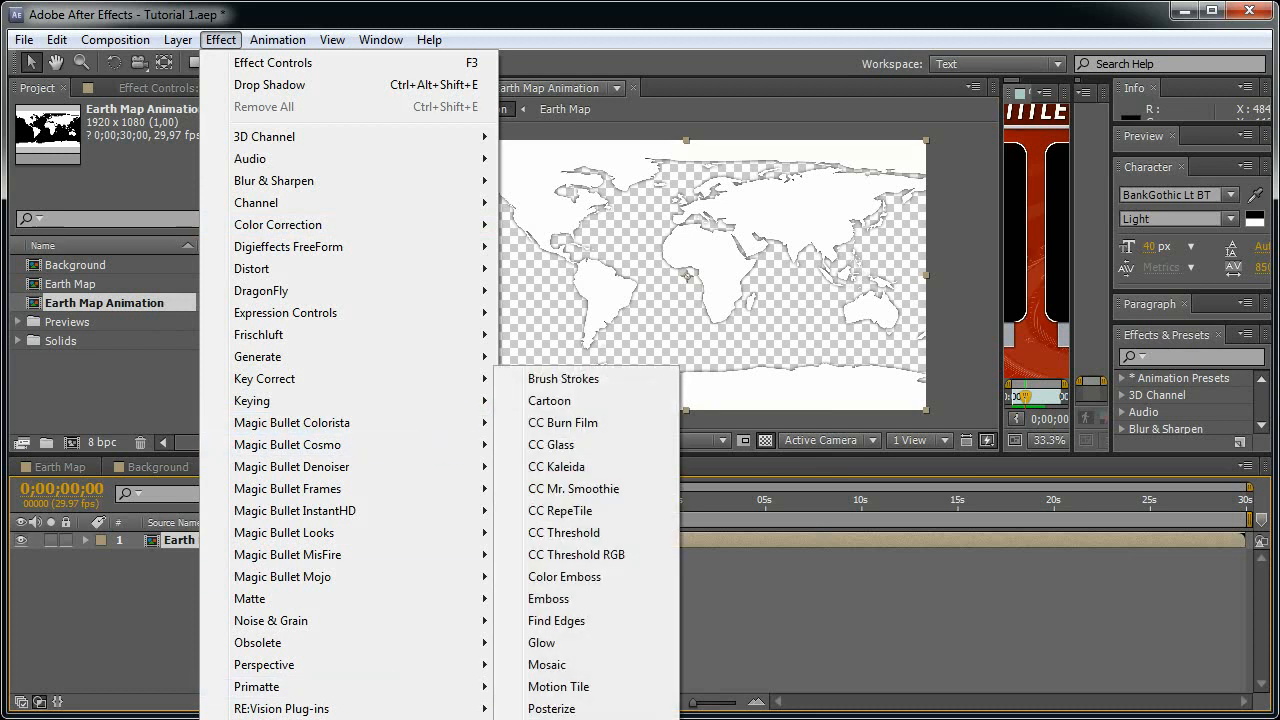
{"action": "left_click", "coordinate": [565, 688]}
{"action": "left_click_drag", "start_coordinate": [679, 502], "coordinate": [552, 510]}
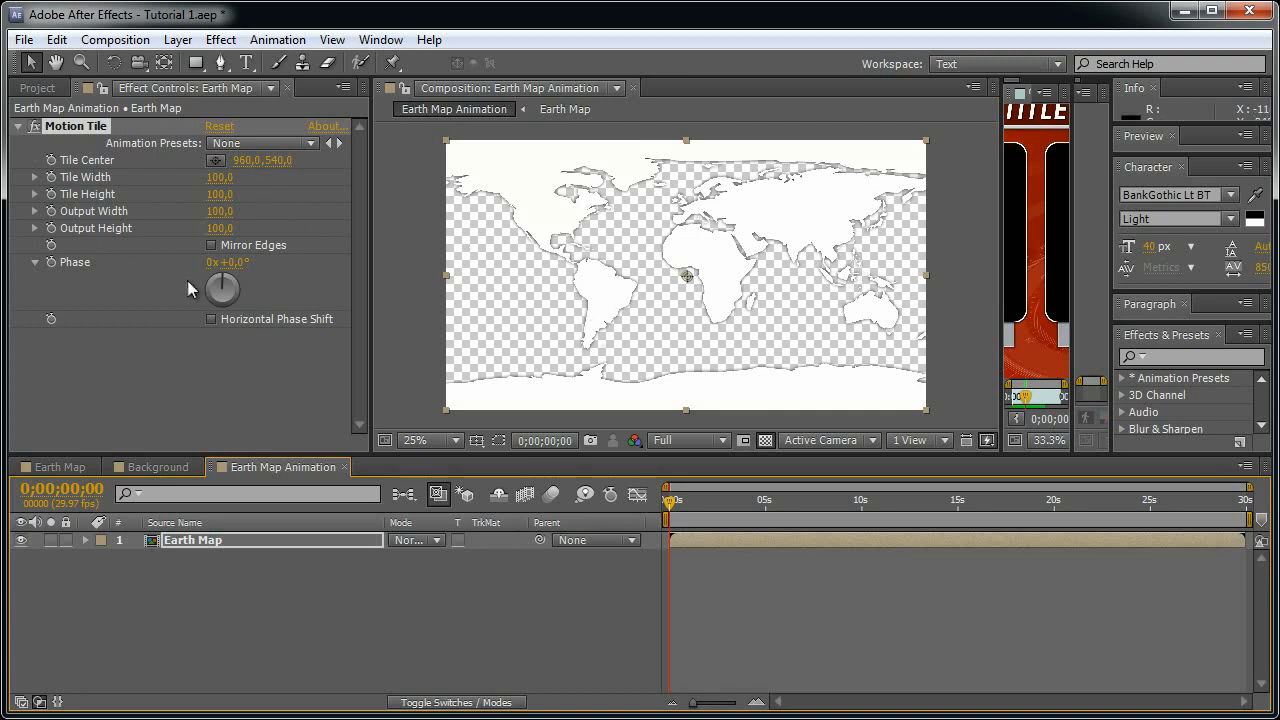
- Try a Motion Tile phase of 68°, undo it, and shift the Earth Map layer's position to 1746, 540
{"action": "left_click_drag", "start_coordinate": [221, 283], "coordinate": [307, 264]}
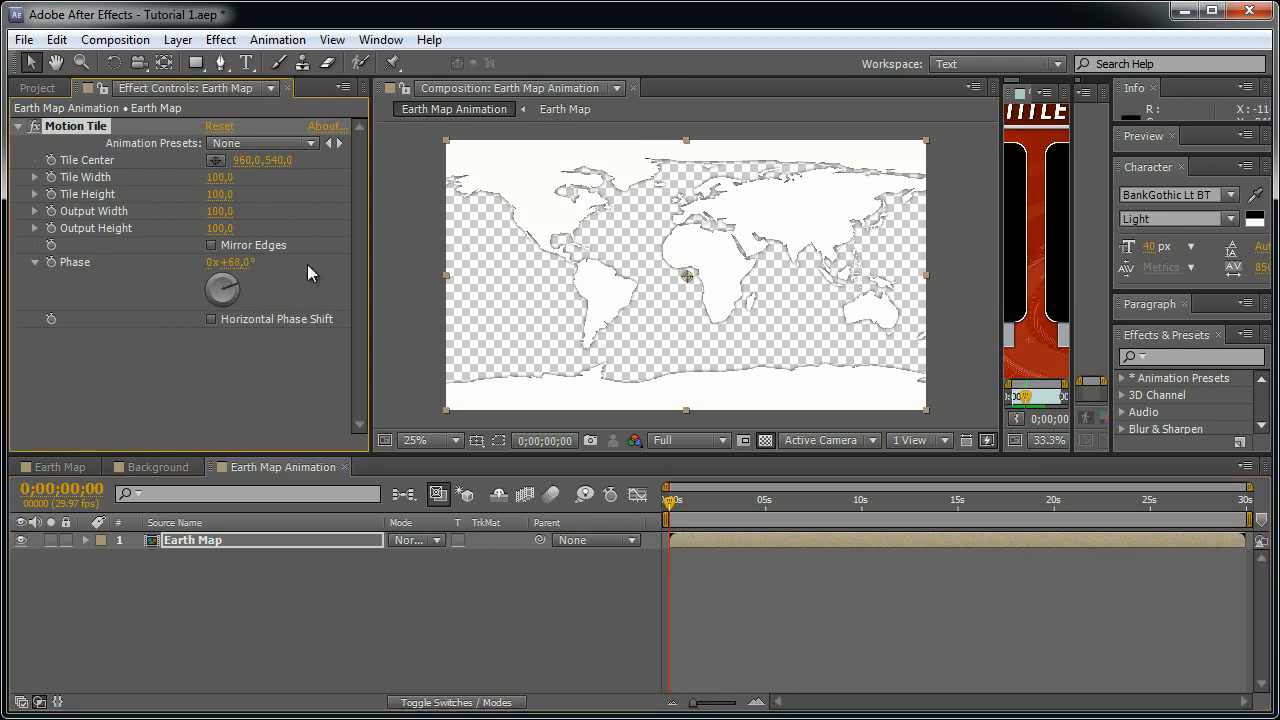
{"action": "key", "text": "ctrl+z"}
{"action": "key", "text": "p"}
{"action": "left_click_drag", "start_coordinate": [405, 557], "coordinate": [480, 561]}
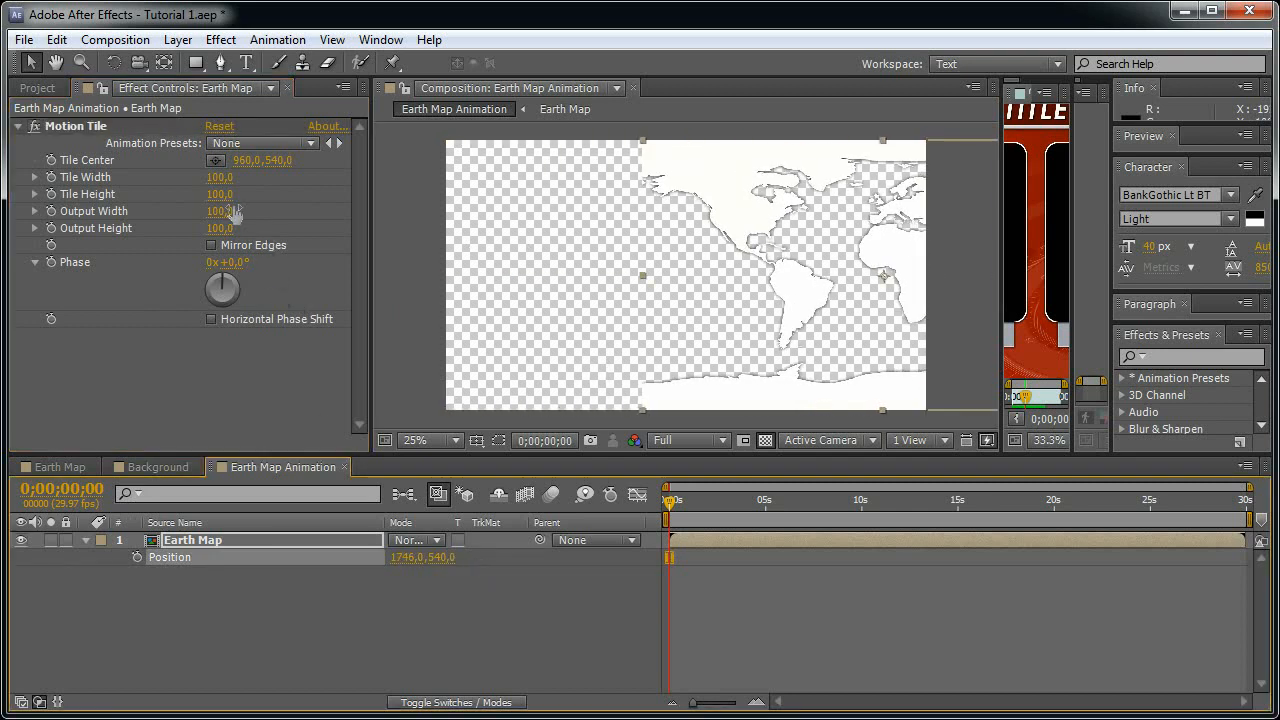
- Try a Motion Tile tile width of 37 and tile height of 29, and undo both changes
{"action": "left_click_drag", "start_coordinate": [222, 182], "coordinate": [179, 195]}
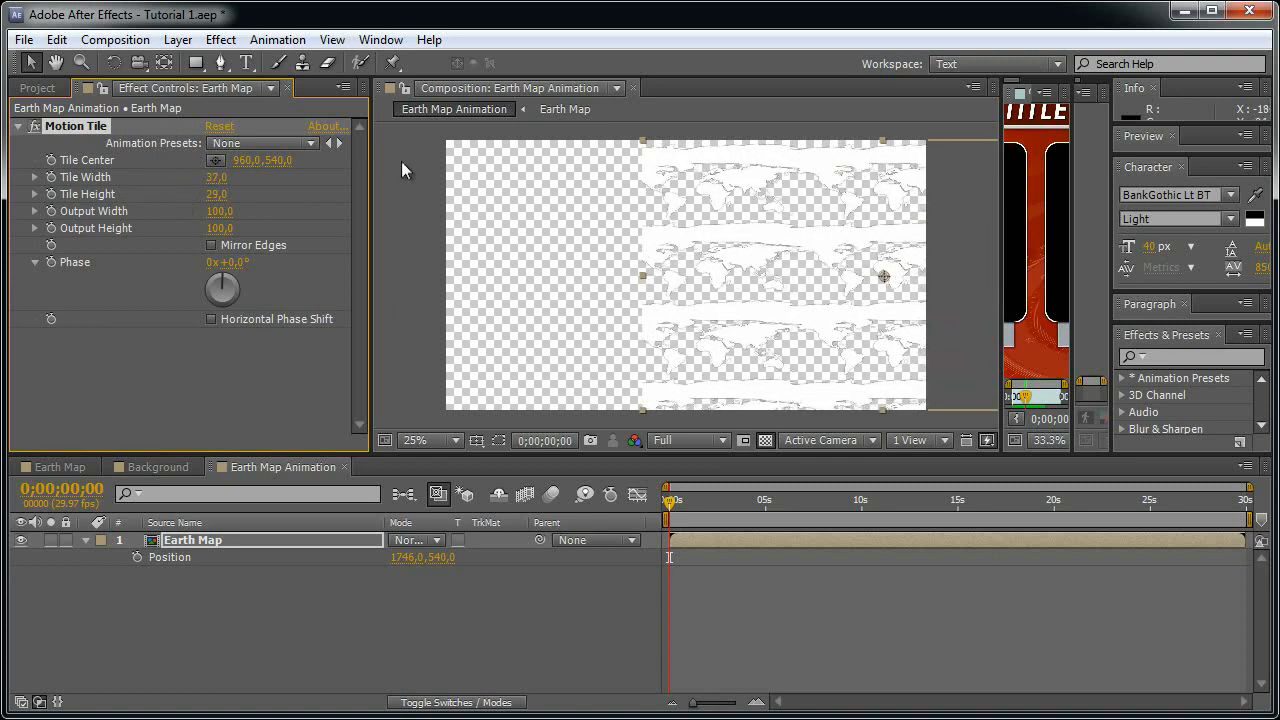
{"action": "key", "text": "ctrl+z"}
{"action": "key", "text": "ctrl+z"}
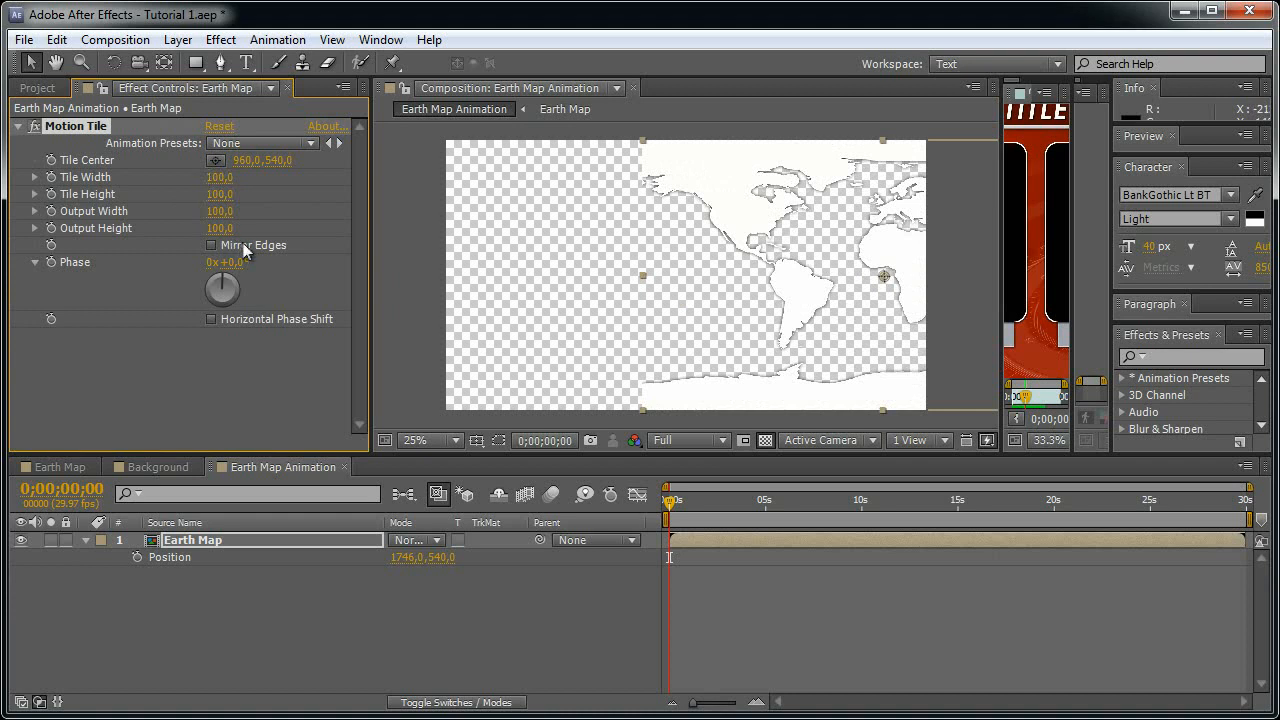
- Try Mirror Edges with an output width of about 460, and restore an output width of 100 with mirroring off
{"action": "left_click", "coordinate": [211, 245]}
{"action": "left_click_drag", "start_coordinate": [219, 211], "coordinate": [242, 214]}
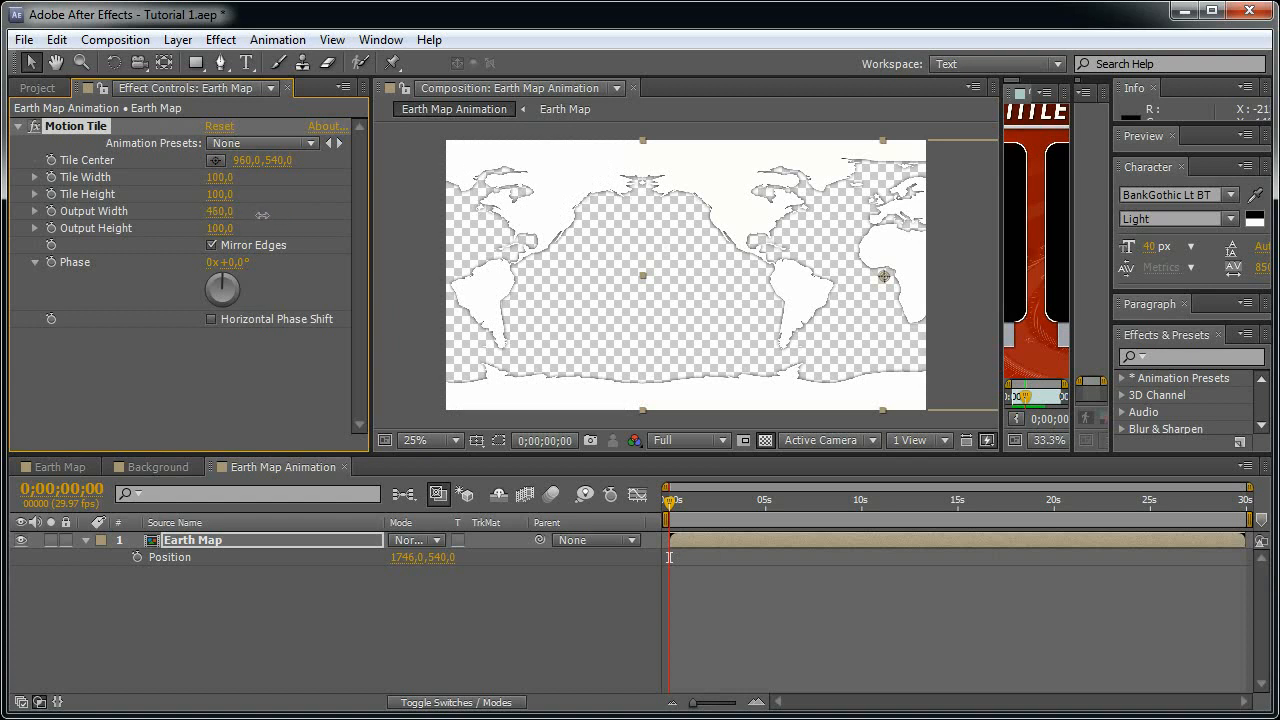
{"action": "left_click", "coordinate": [226, 211]}
{"action": "type", "text": "100"}
{"action": "key", "text": "Return"}
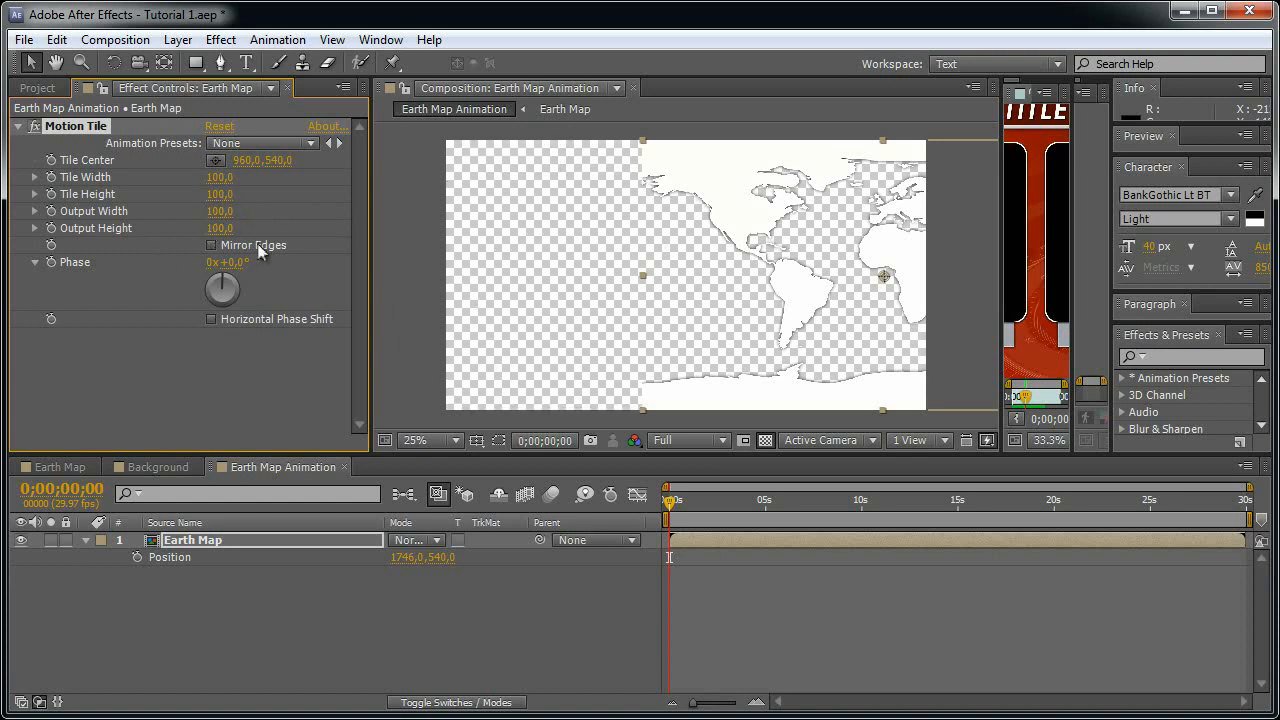
- Reset the Earth Map layer's position to its default
{"action": "right_click", "coordinate": [240, 558]}
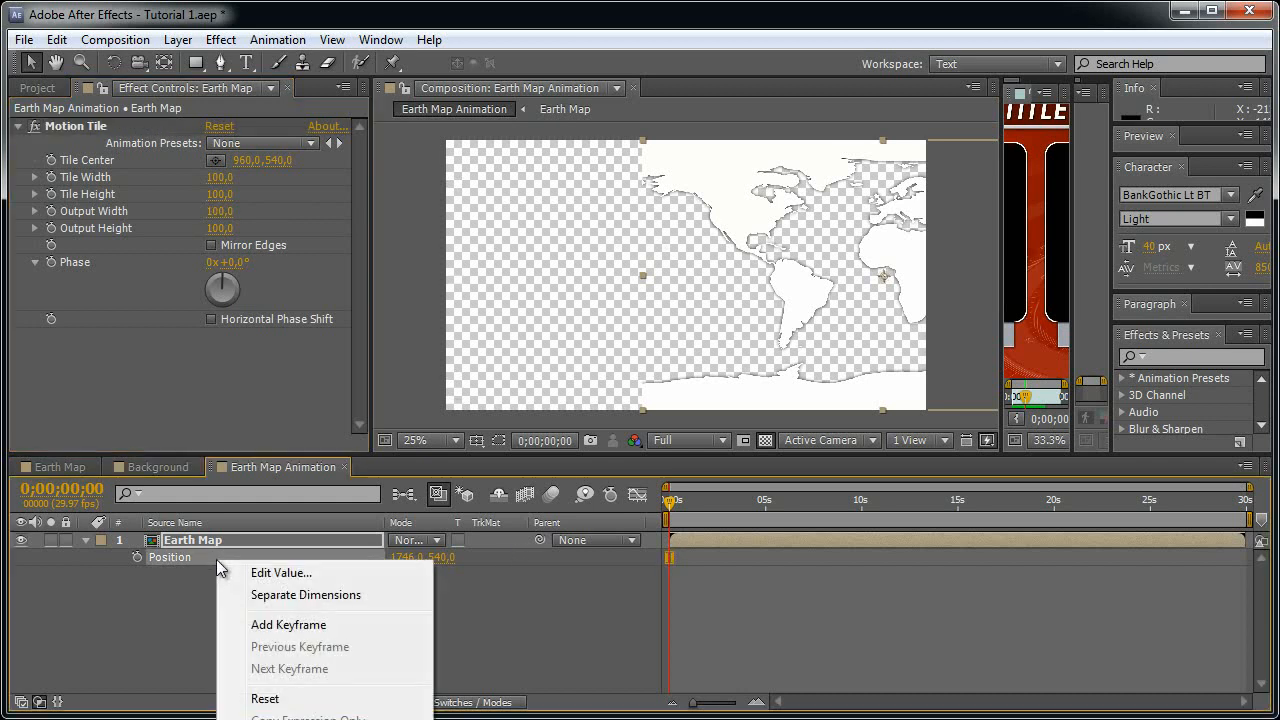
{"action": "left_click", "coordinate": [323, 694]}
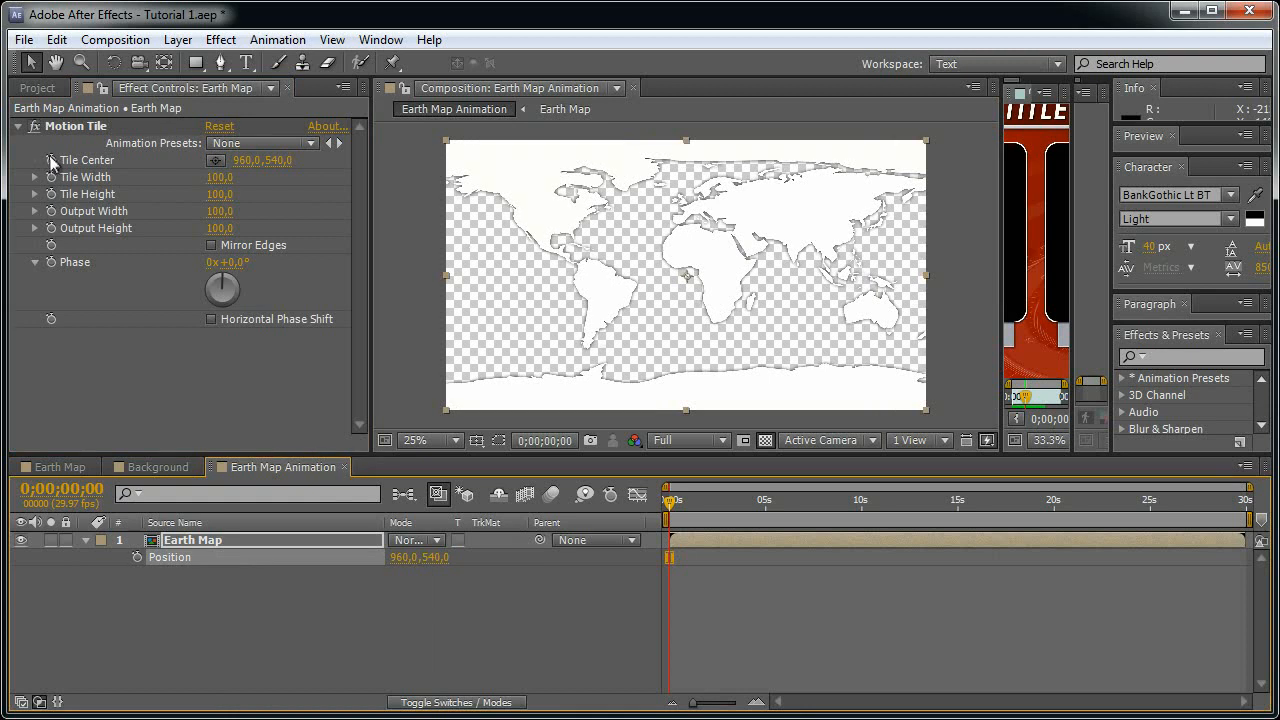
- Keyframe the Earth Map's Motion Tile center from 960, 540 at the first frame to 2880, 540 at the last frame, and preview the scroll
{"action": "left_click", "coordinate": [51, 160]}
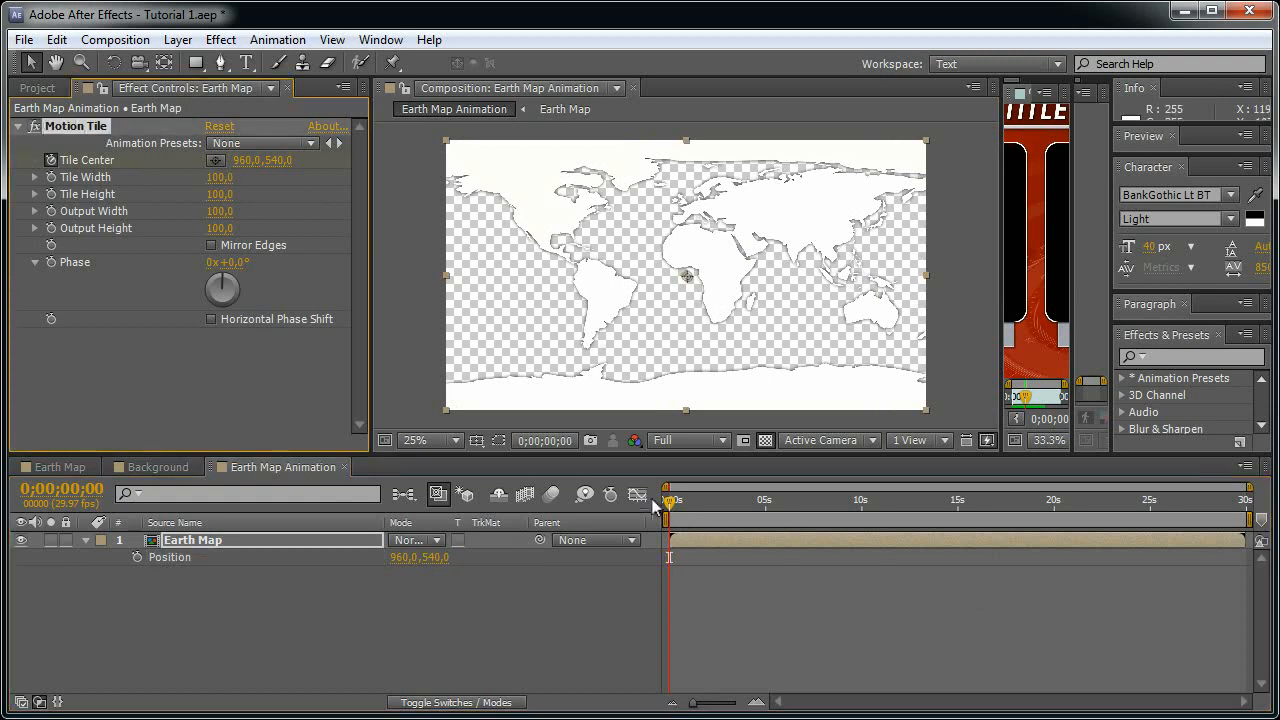
{"action": "left_click_drag", "start_coordinate": [668, 500], "coordinate": [1245, 500]}
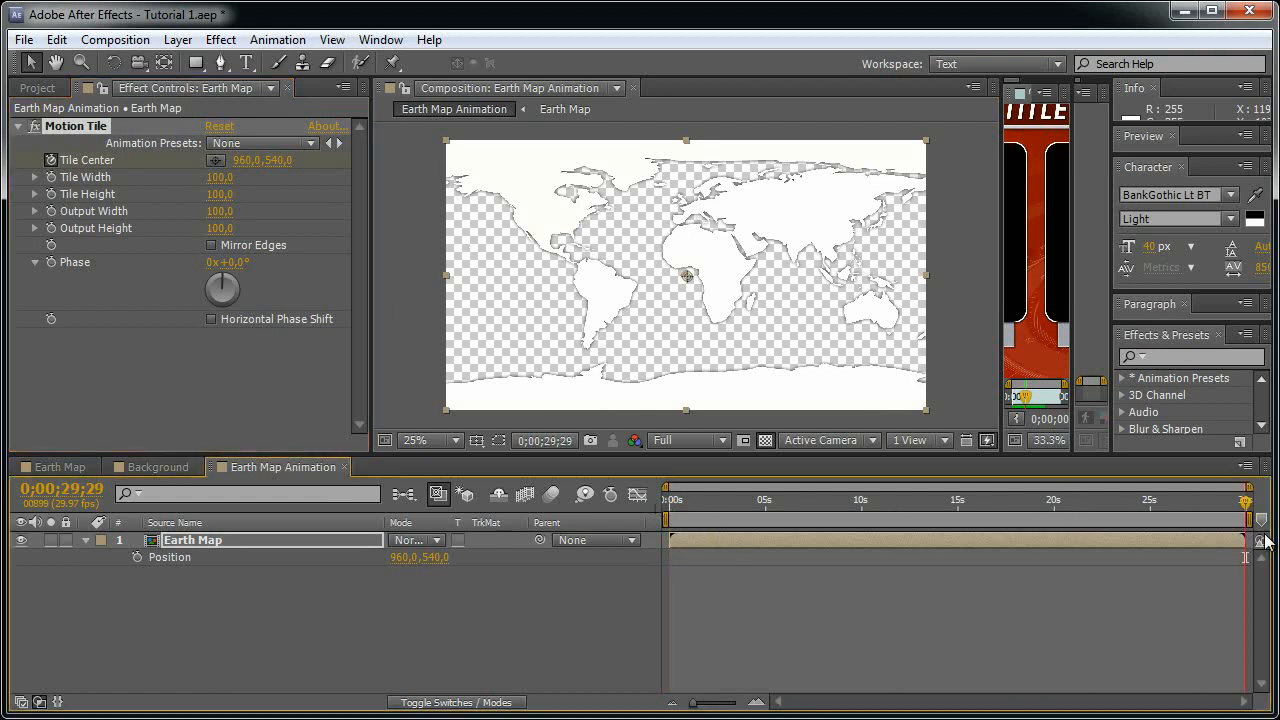
{"action": "left_click", "coordinate": [245, 160]}
{"action": "type", "text": "2880"}
{"action": "key", "text": "Return"}
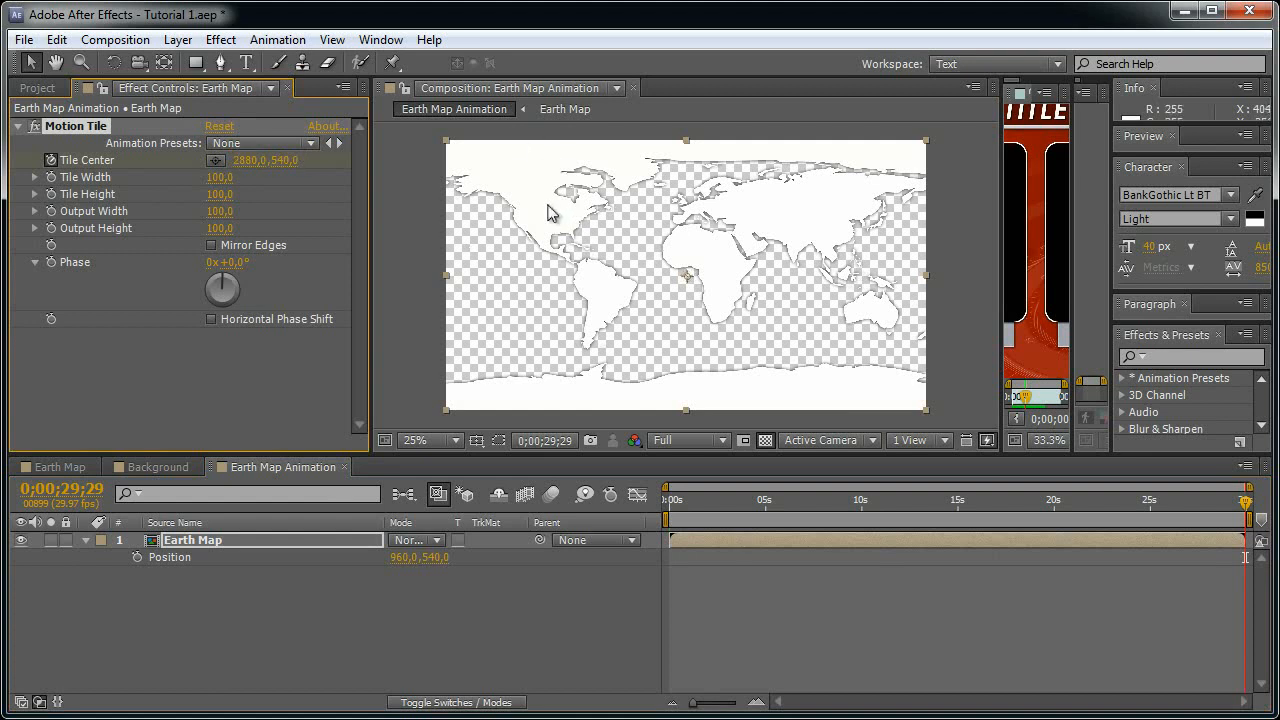
{"action": "left_click_drag", "start_coordinate": [1240, 508], "coordinate": [371, 557]}
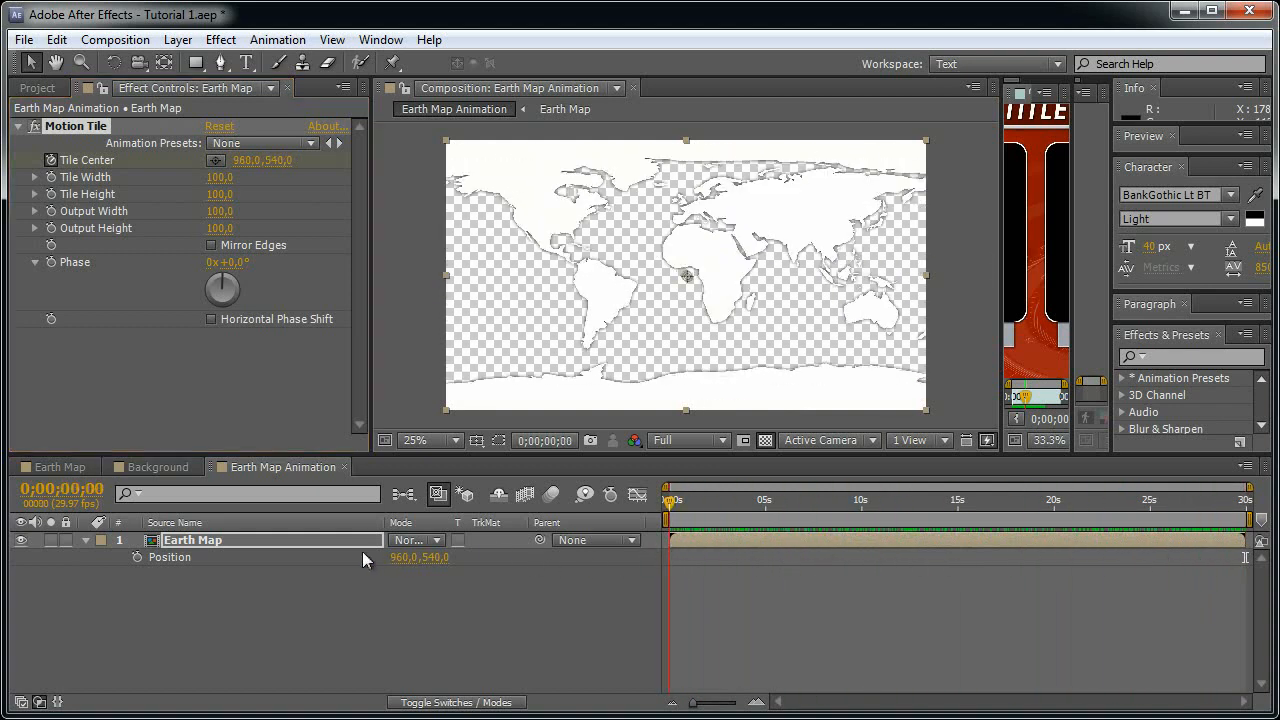
{"action": "left_click_drag", "start_coordinate": [668, 500], "coordinate": [1022, 500]}
{"action": "left_click_drag", "start_coordinate": [757, 517], "coordinate": [456, 530]}
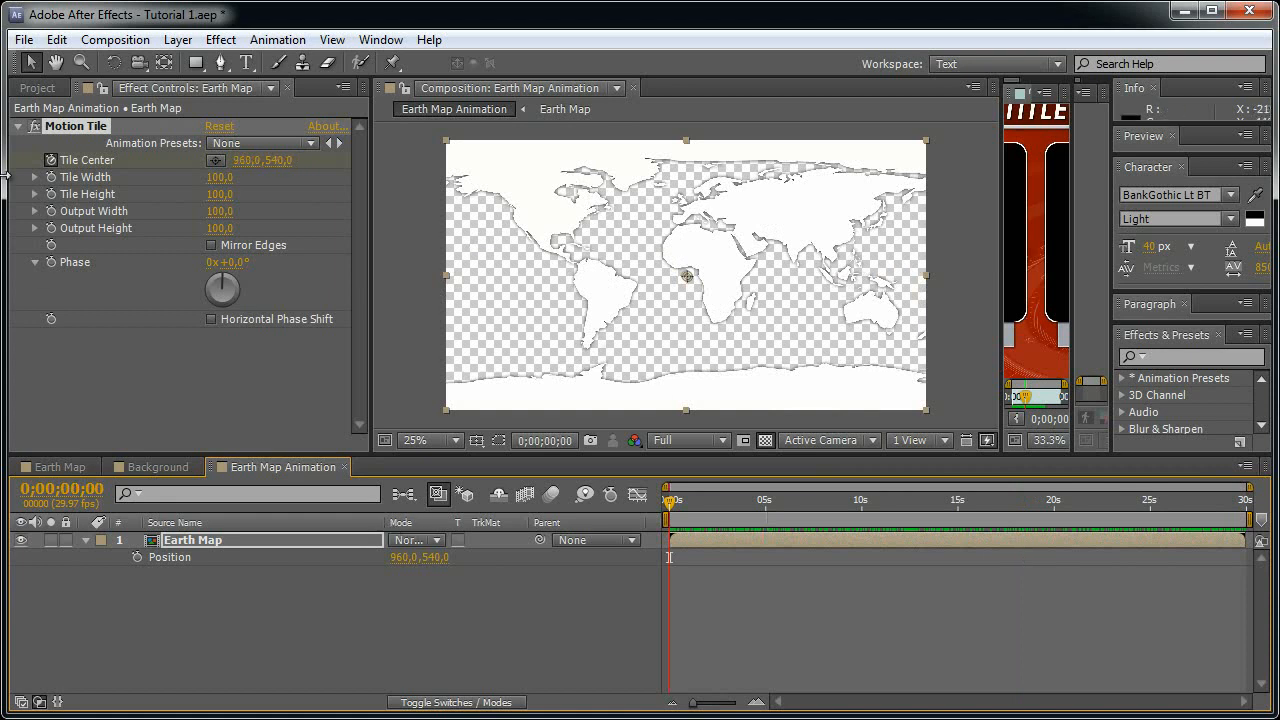
- Apply the Ramp effect to the Earth Map layer and collapse the Motion Tile settings
{"action": "left_click", "coordinate": [322, 538]}
{"action": "left_click", "coordinate": [221, 39]}
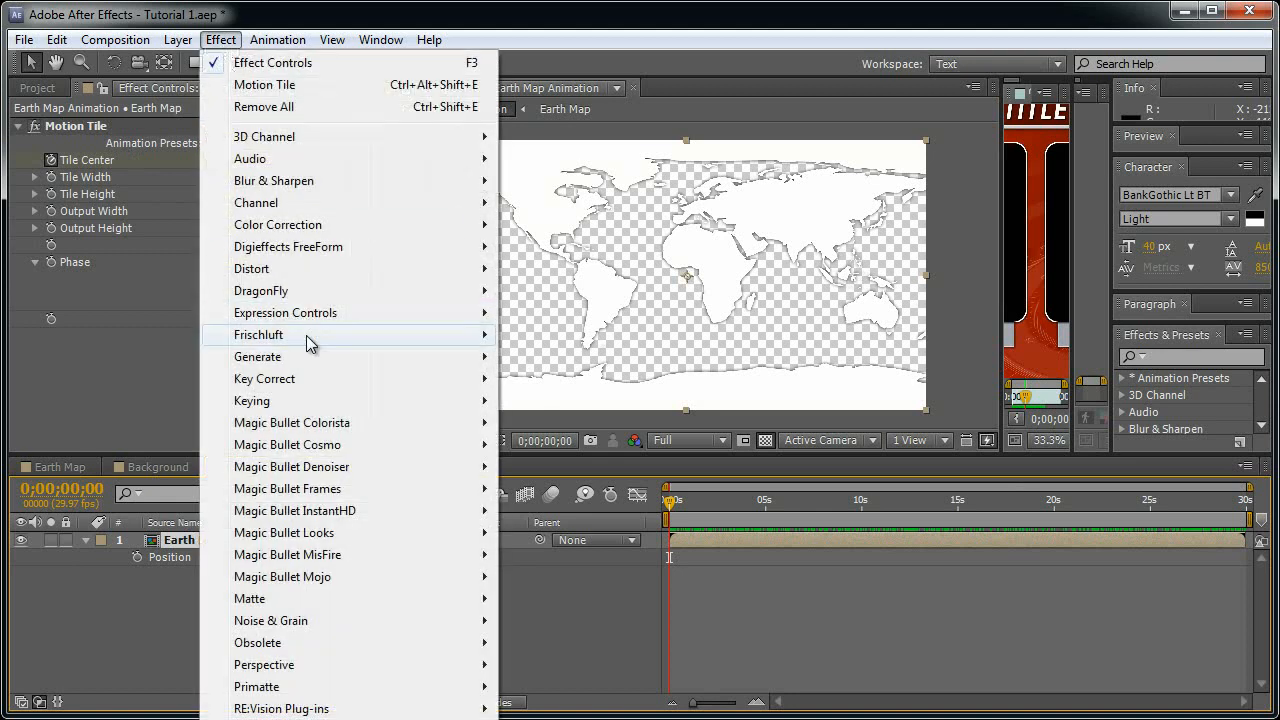
{"action": "mouse_move", "coordinate": [323, 357]}
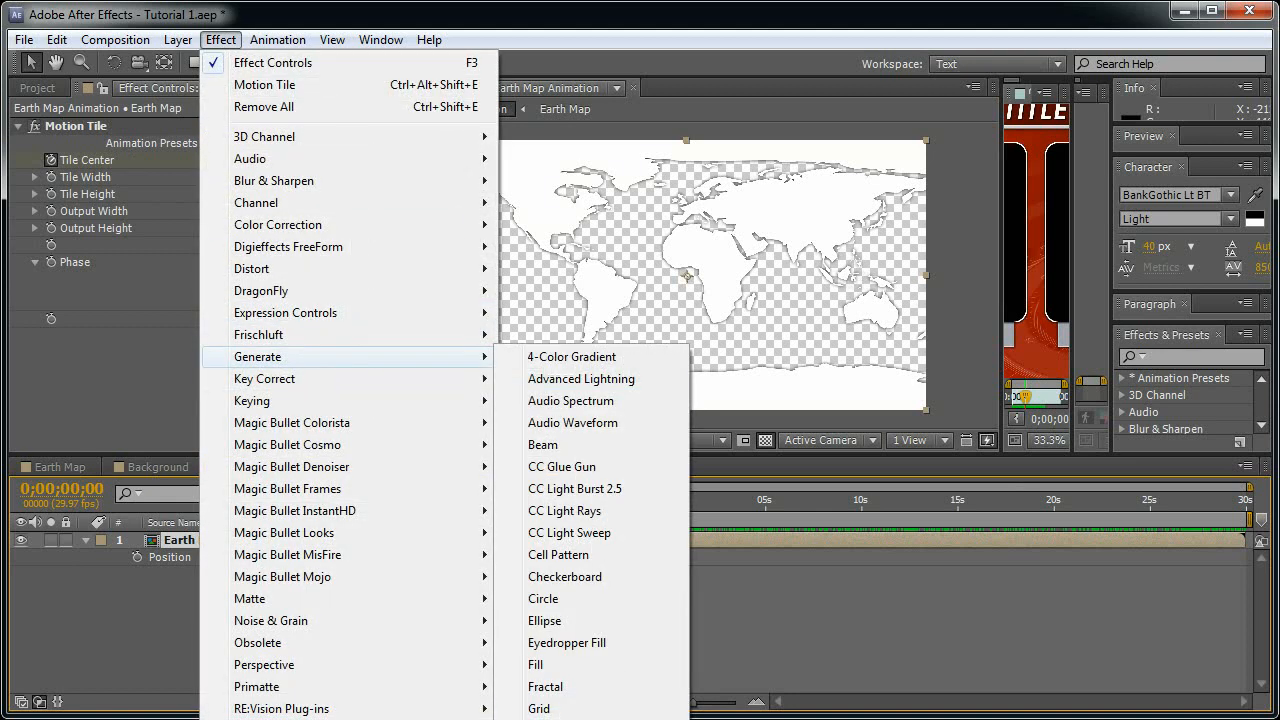
{"action": "left_click", "coordinate": [540, 719]}
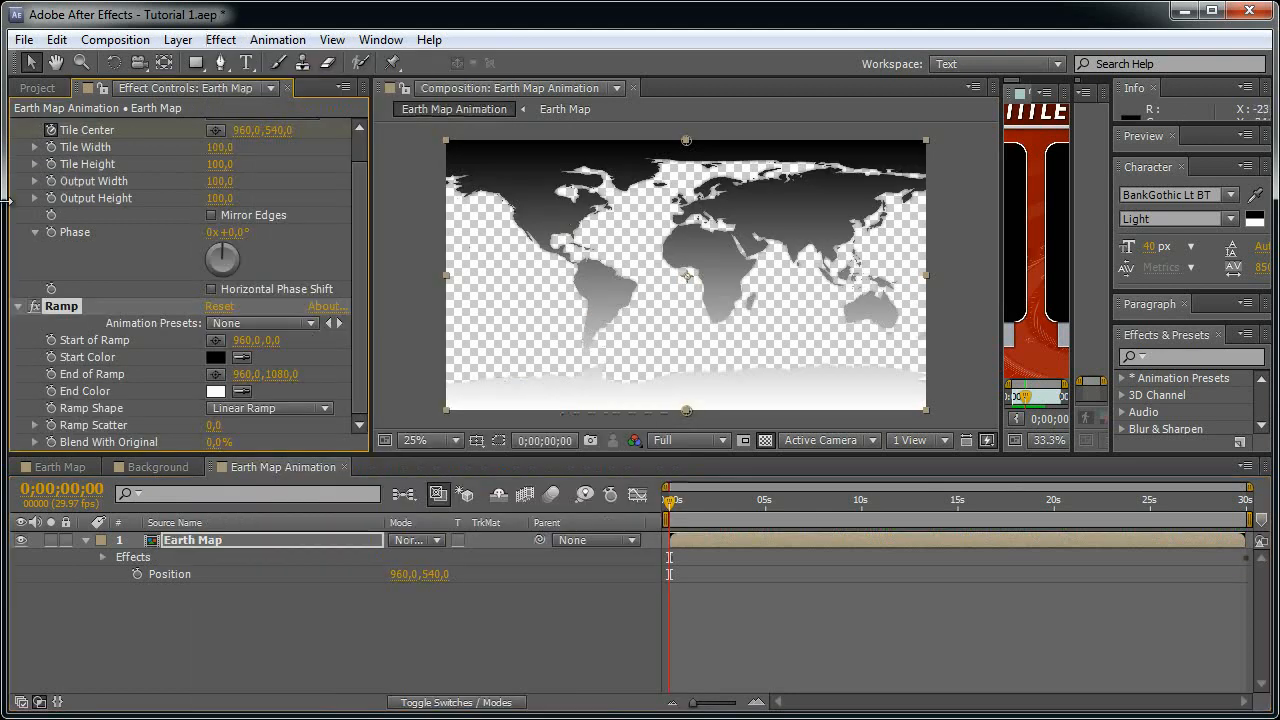
{"action": "scroll", "coordinate": [25, 125], "scroll_direction": "up", "scroll_amount": 1}
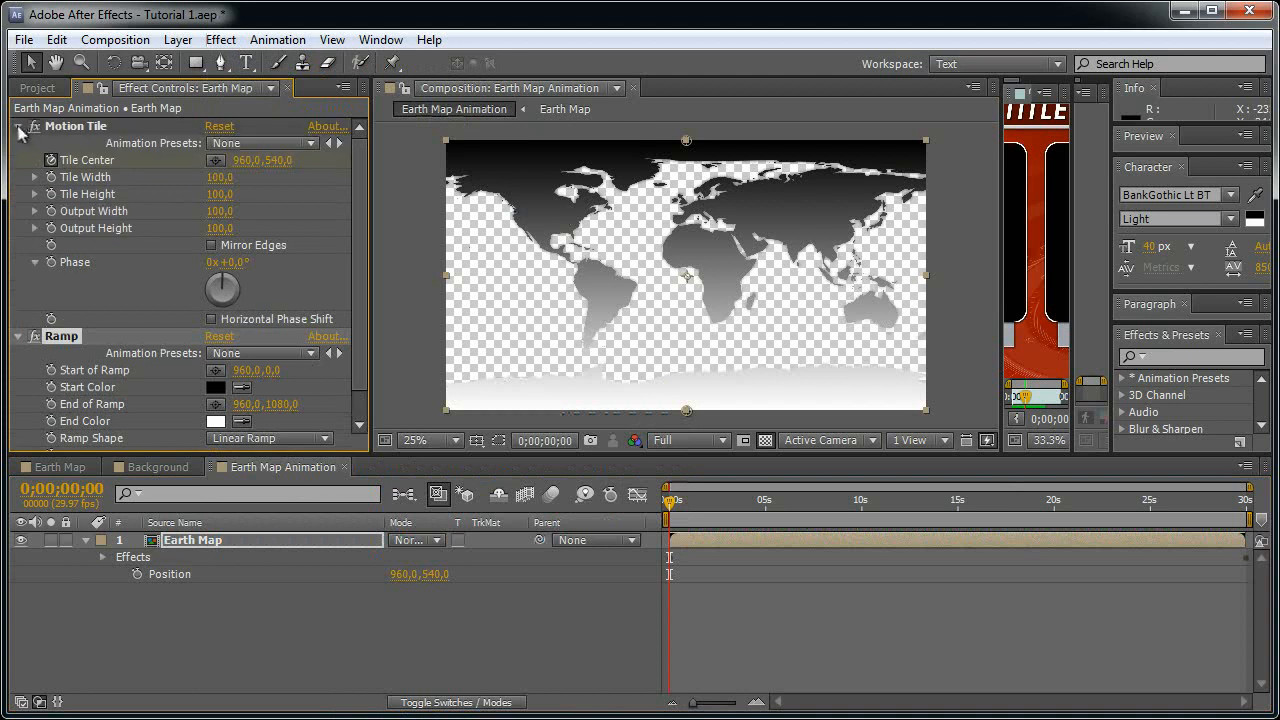
{"action": "left_click", "coordinate": [17, 127]}
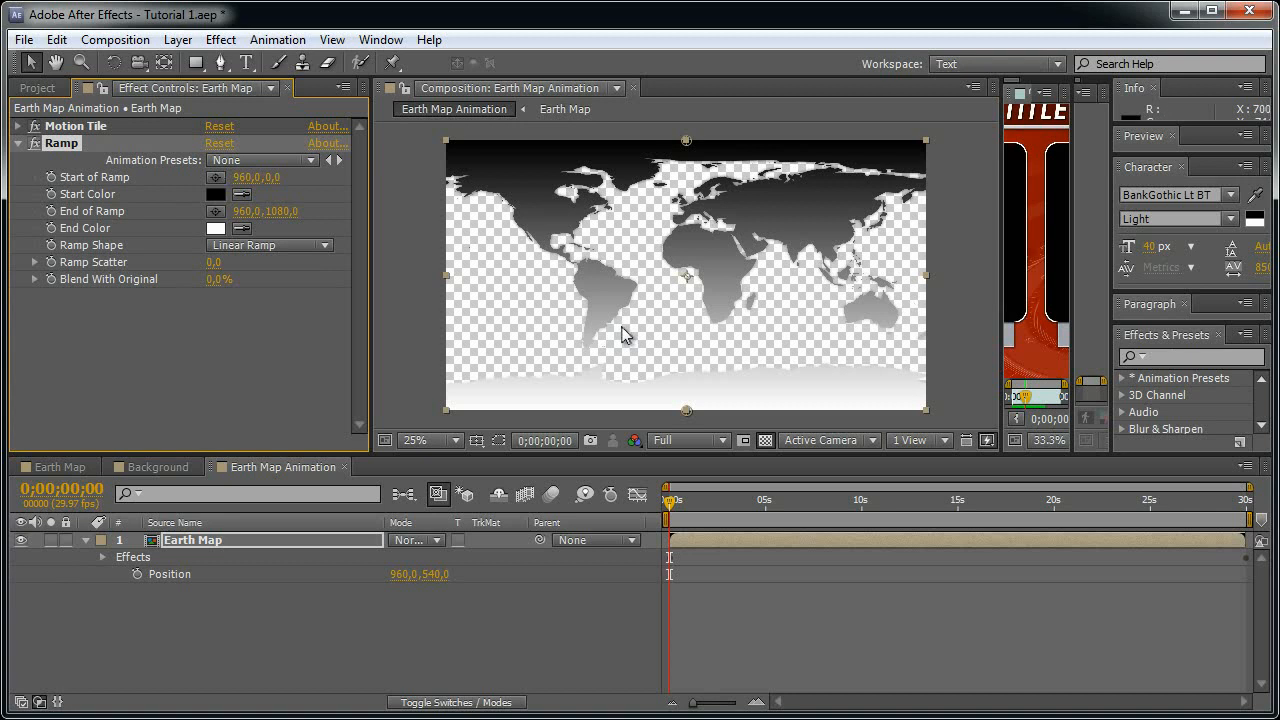
- Set the start point of the Earth Map's ramp to -300, -196
{"action": "left_click_drag", "start_coordinate": [279, 178], "coordinate": [223, 193]}
{"action": "left_click", "coordinate": [250, 178]}
{"action": "type", "text": "-300"}
{"action": "key", "text": "Return"}
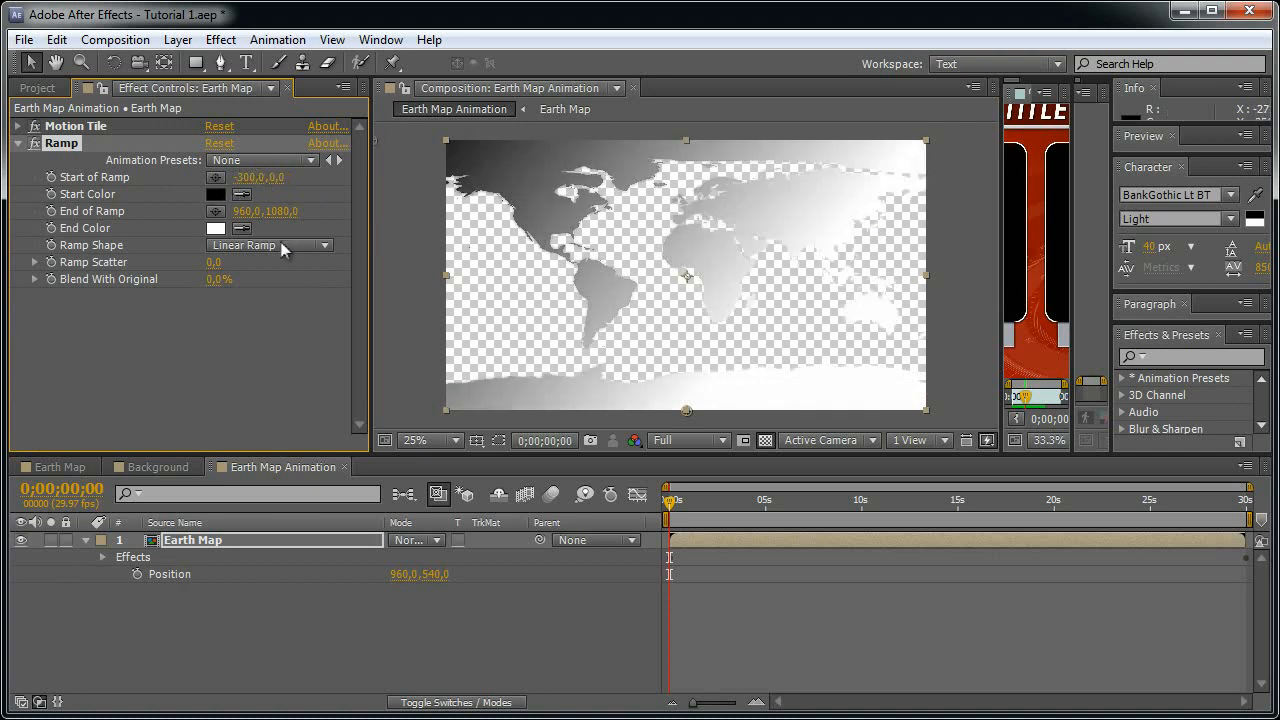
{"action": "left_click_drag", "start_coordinate": [277, 178], "coordinate": [263, 177]}
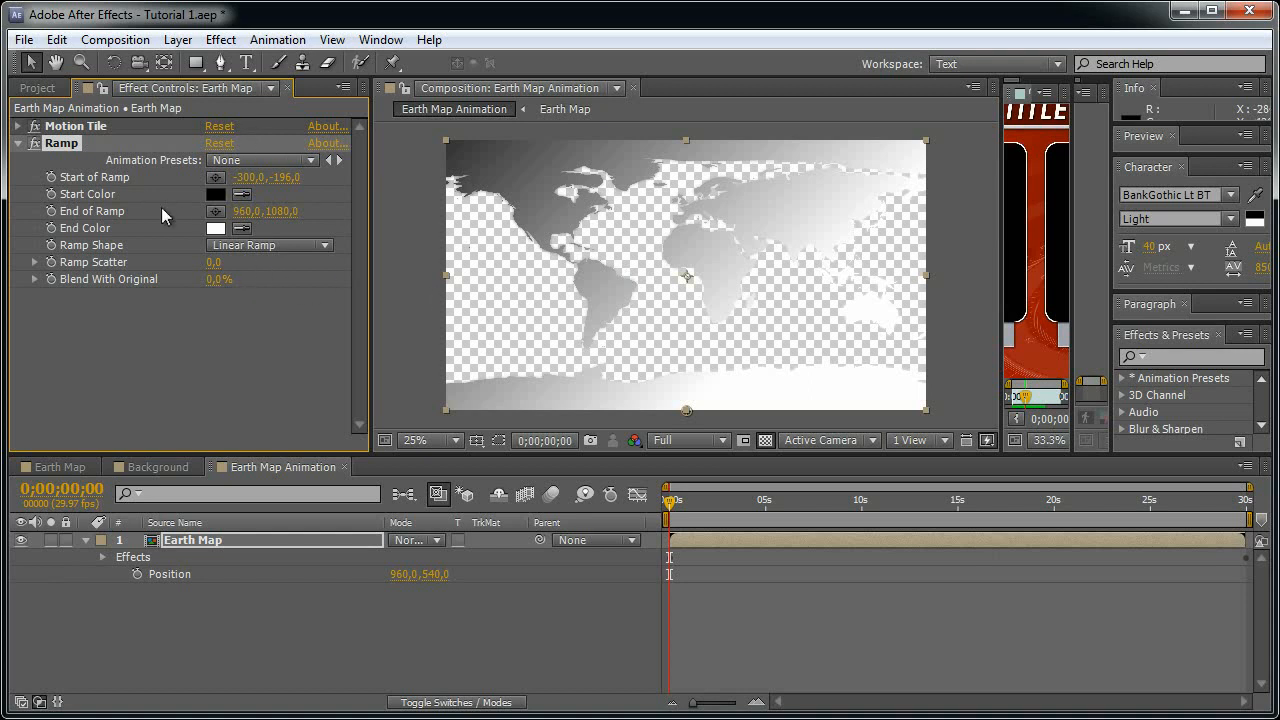
- Set the ramp's start color to the red 881401
{"action": "left_click", "coordinate": [214, 194]}
{"action": "left_click_drag", "start_coordinate": [508, 230], "coordinate": [470, 288]}
{"action": "left_click", "coordinate": [658, 561]}
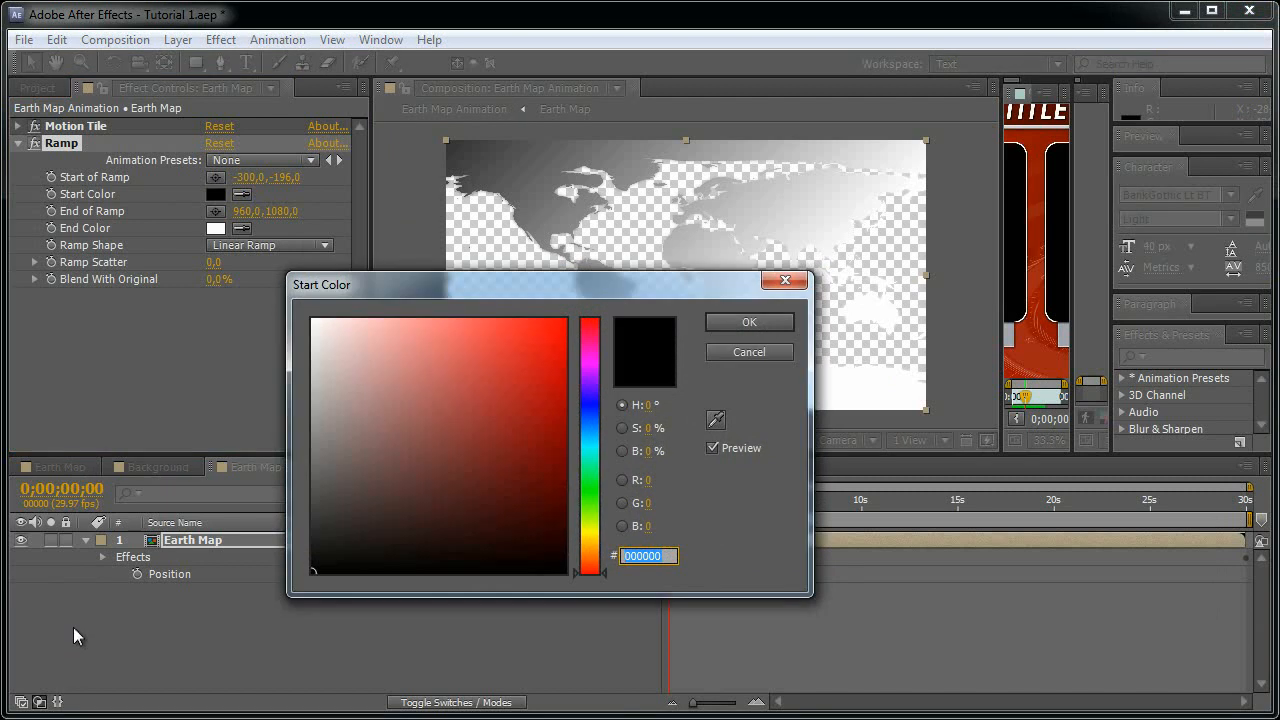
{"action": "type", "text": "881"}
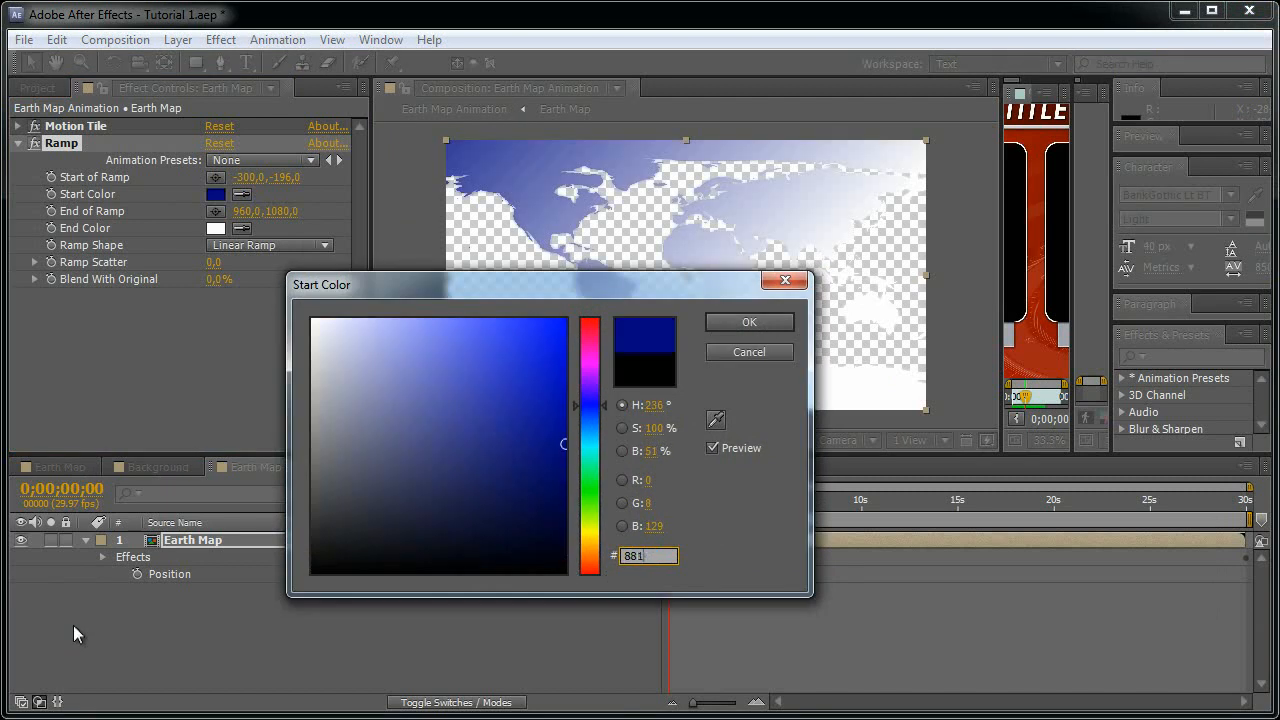
{"action": "type", "text": "401"}
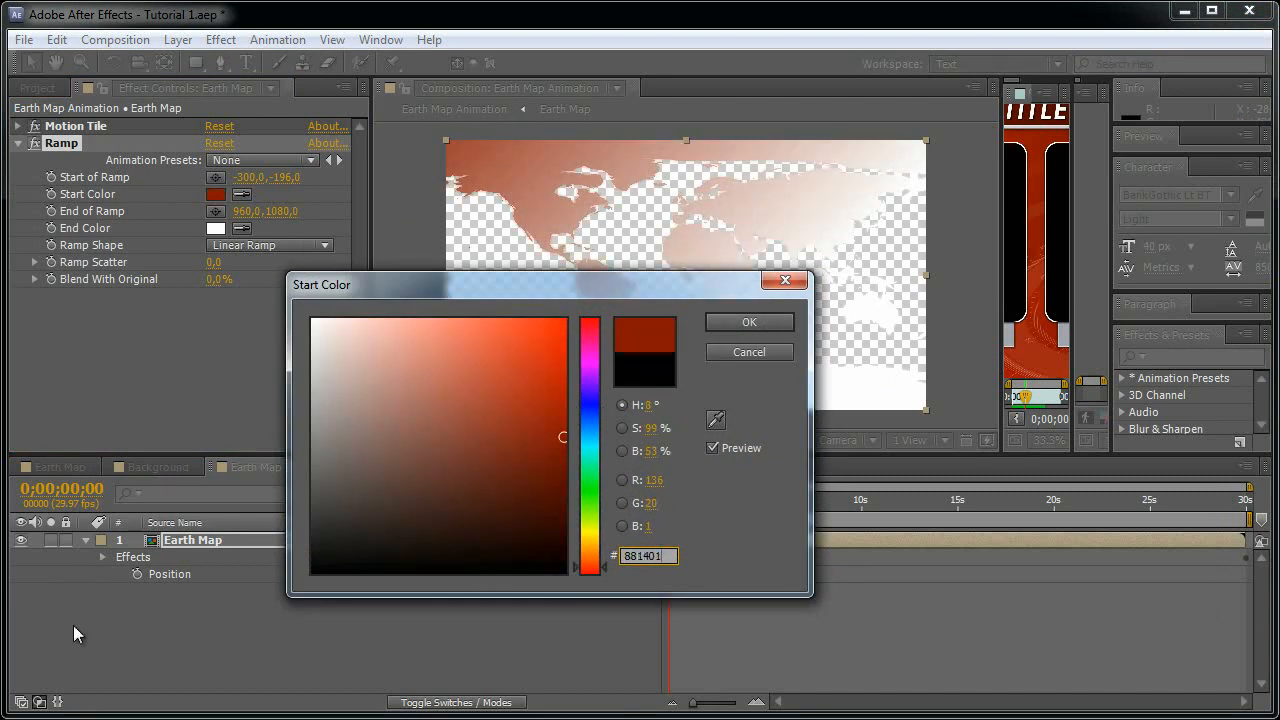
{"action": "left_click", "coordinate": [745, 324]}
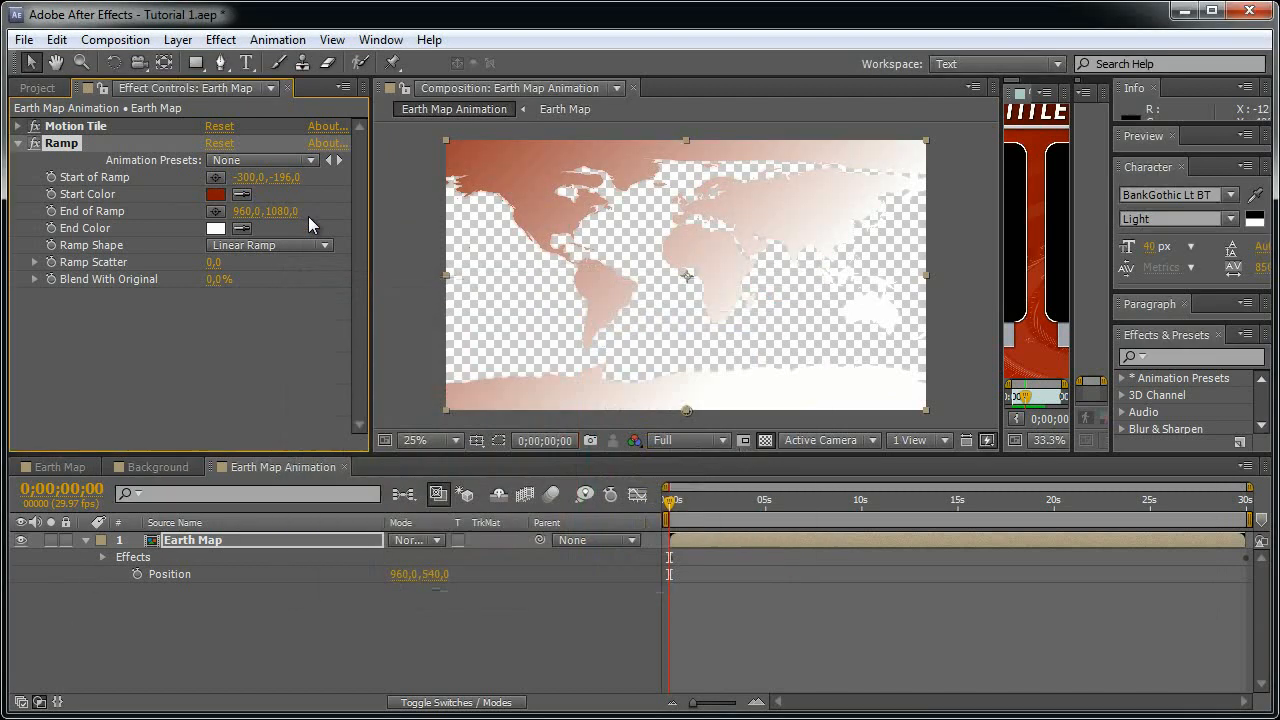
- Set the ramp's end color to the dark red 4D0000
{"action": "left_click", "coordinate": [216, 229]}
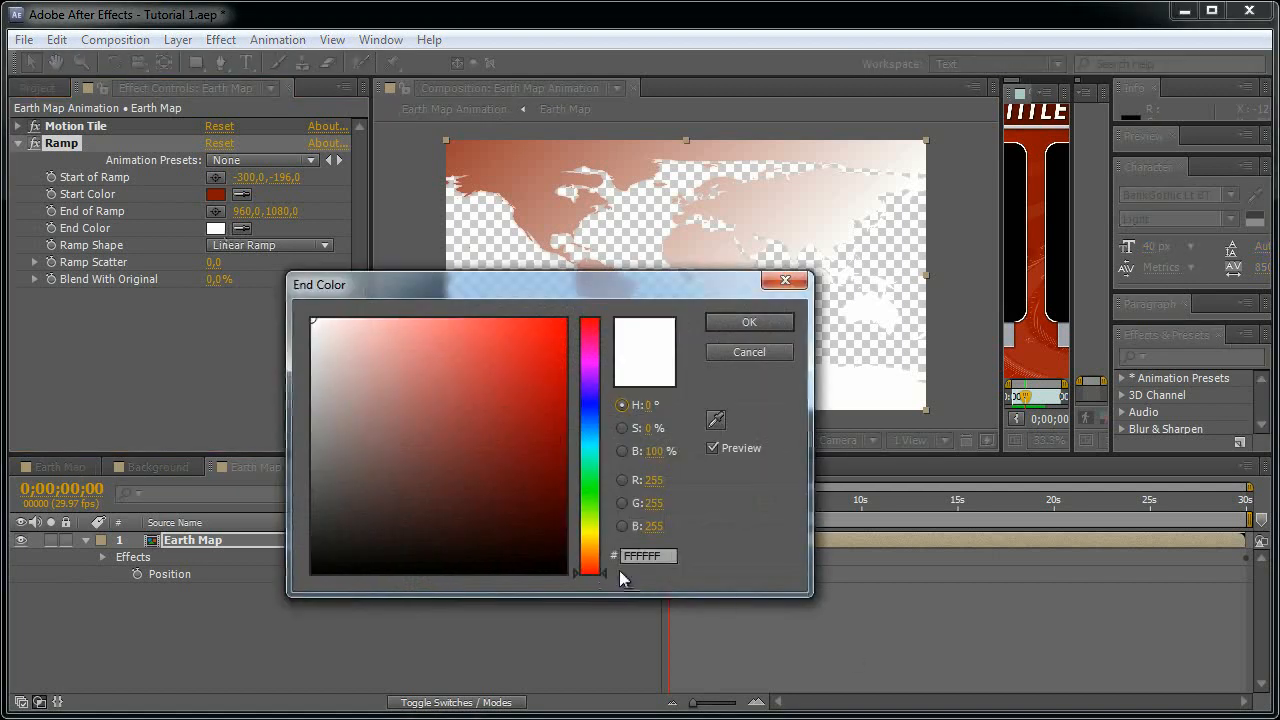
{"action": "left_click", "coordinate": [672, 556]}
{"action": "type", "text": "4D"}
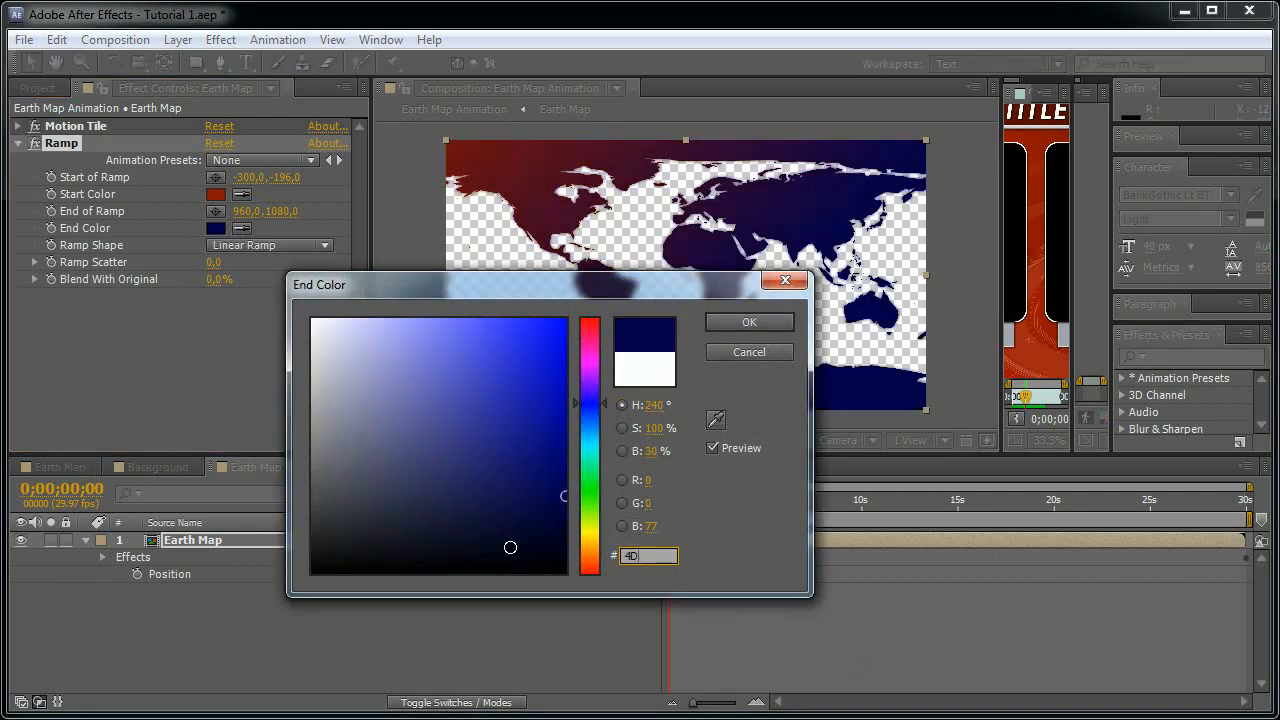
{"action": "type", "text": "0000"}
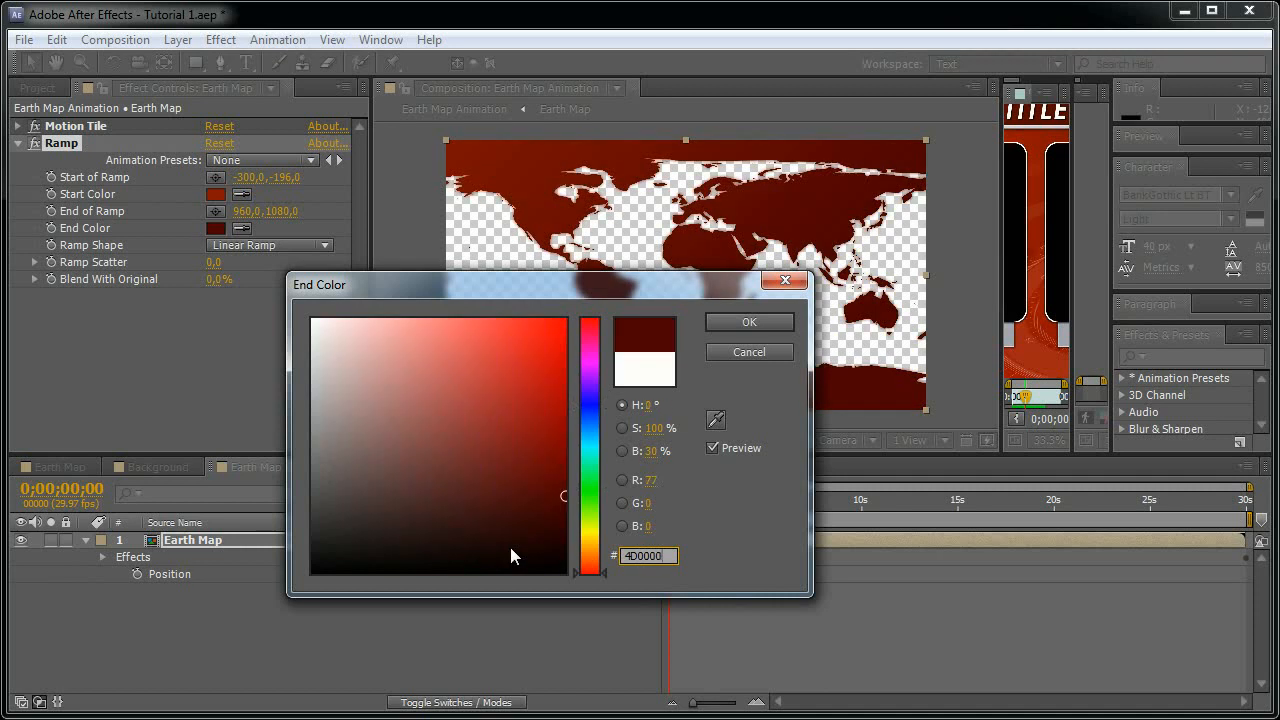
{"action": "left_click", "coordinate": [757, 321]}
- Inspect the recolored map up close at 100%, and preview the Earth Map Animation and Background compositions over time
{"action": "key", "text": "slash"}
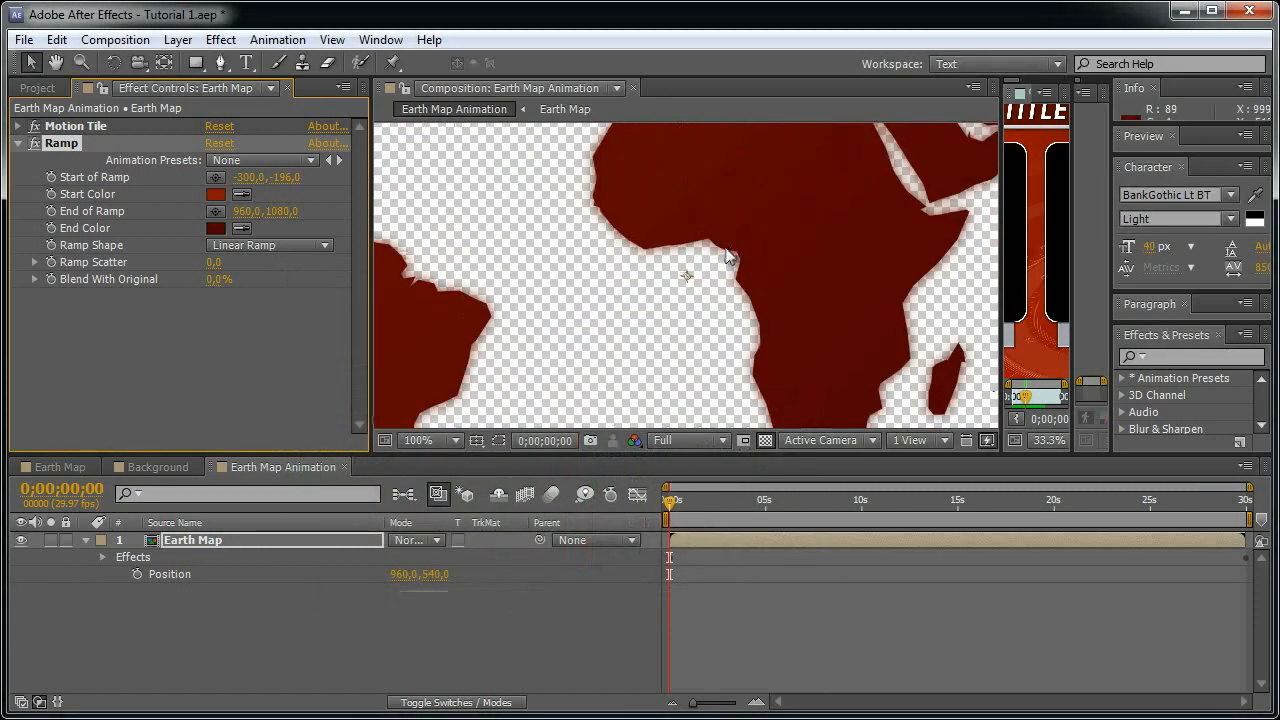
{"action": "key", "text": "comma"}
{"action": "key", "text": "comma"}
{"action": "key", "text": "comma"}
{"action": "key", "text": "comma"}
{"action": "left_click_drag", "start_coordinate": [708, 495], "coordinate": [668, 514]}
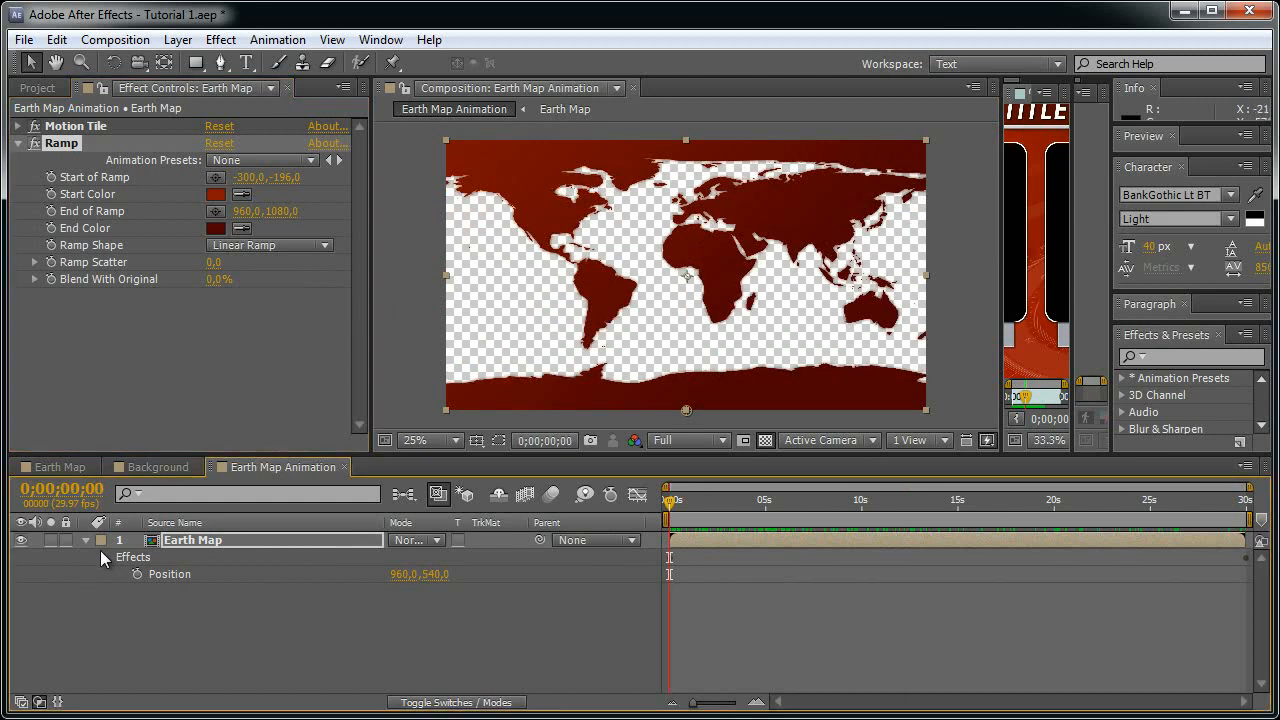
{"action": "left_click", "coordinate": [157, 467]}
{"action": "left_click_drag", "start_coordinate": [817, 512], "coordinate": [926, 615]}
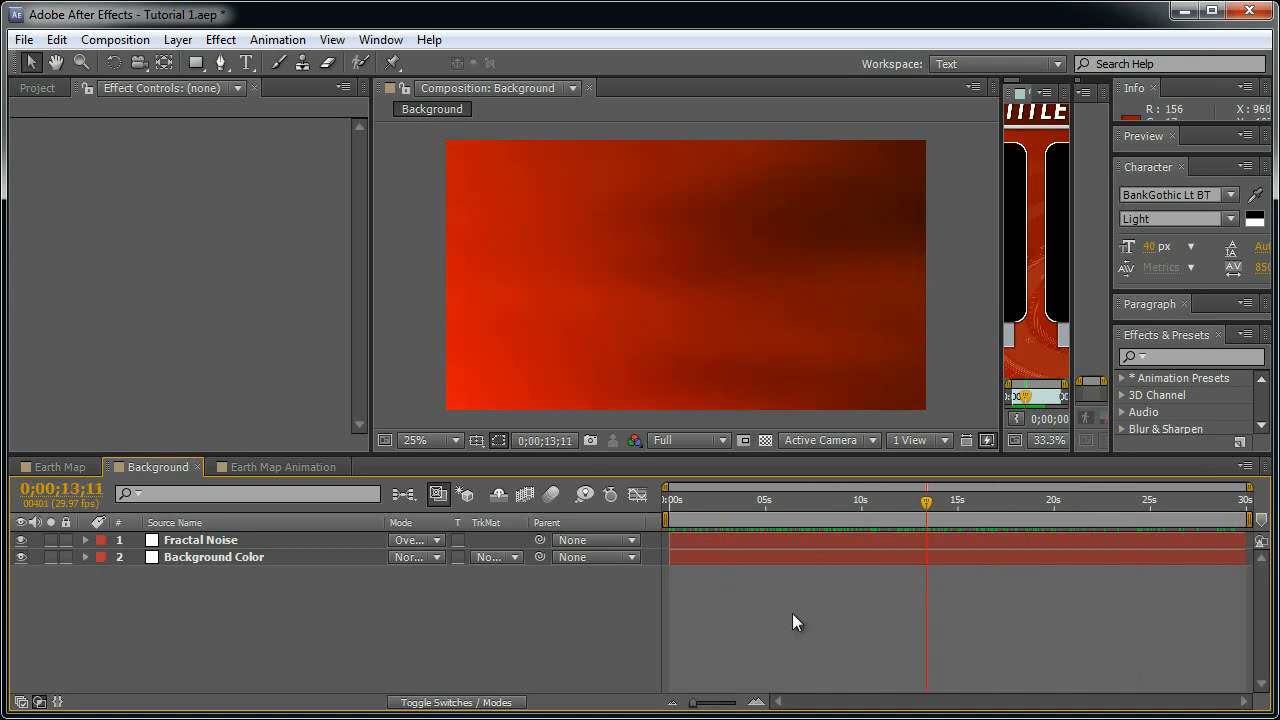
- Create a 30-second HDTV 1080 29.97 composition named Main
{"action": "key", "text": "ctrl+n"}
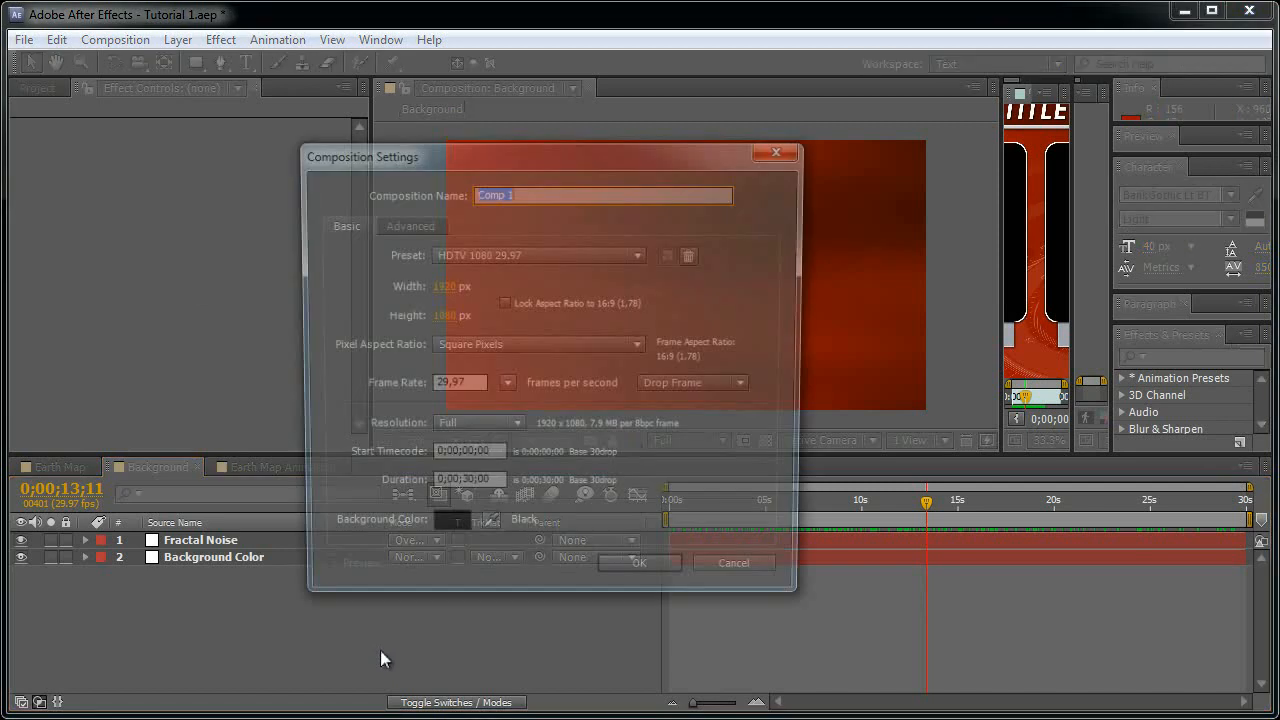
{"action": "type", "text": "Main"}
{"action": "left_click", "coordinate": [666, 577]}
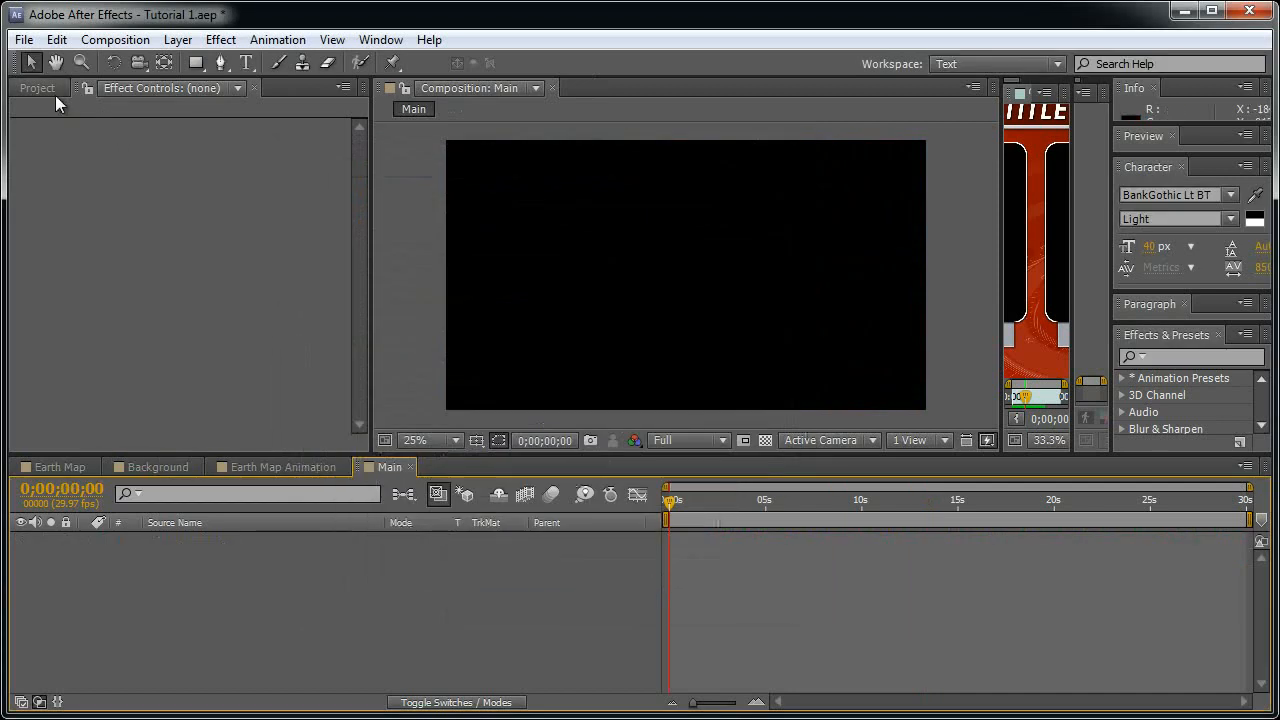
- Add the Background composition to Main with Earth Map Animation above it, and preview the combined motion
{"action": "left_click", "coordinate": [55, 92]}
{"action": "left_click_drag", "start_coordinate": [101, 266], "coordinate": [286, 548]}
{"action": "left_click_drag", "start_coordinate": [150, 303], "coordinate": [325, 541]}
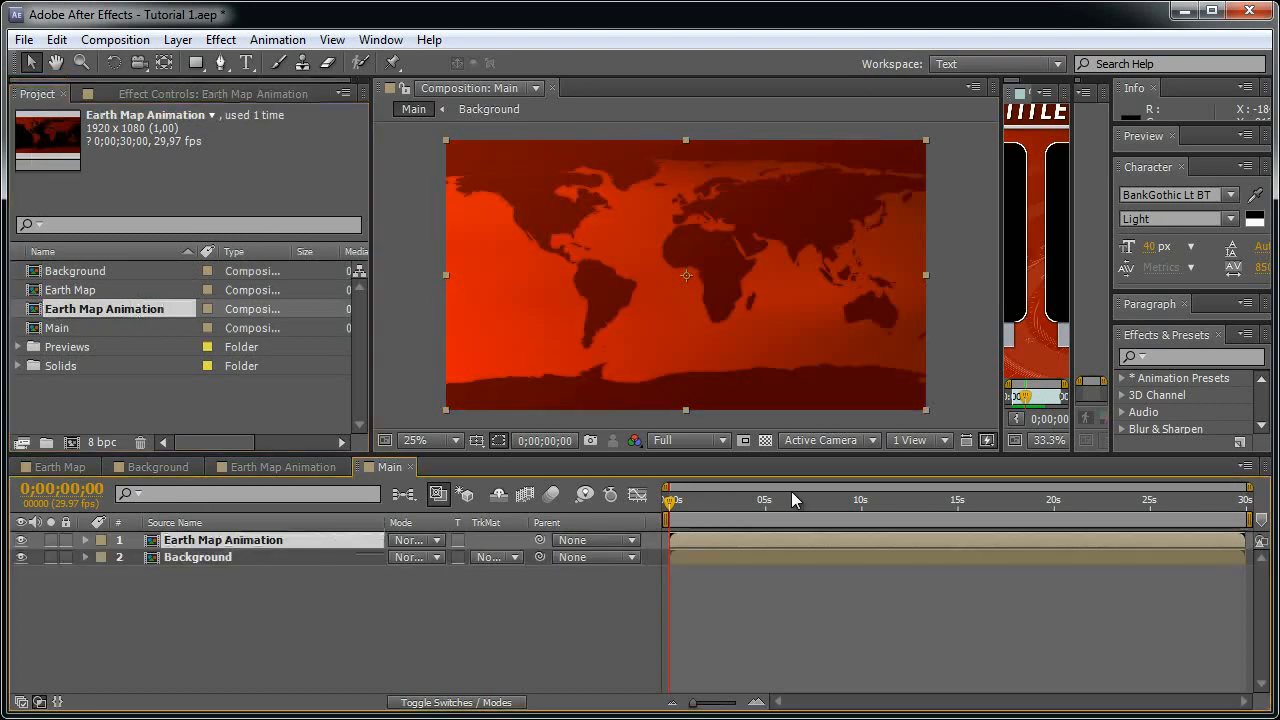
{"action": "left_click_drag", "start_coordinate": [691, 502], "coordinate": [1105, 521]}
{"action": "left_click_drag", "start_coordinate": [1081, 511], "coordinate": [937, 511]}
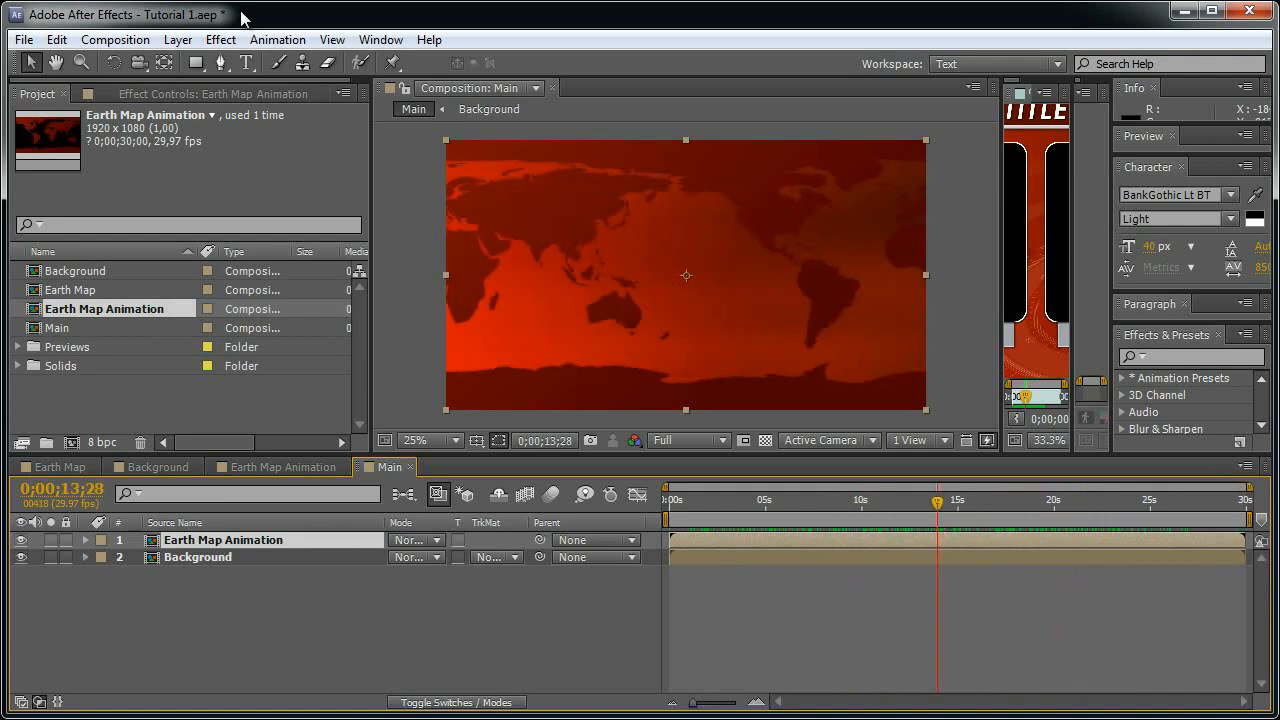
- Apply Fast Blur to the Earth Map Animation layer with blurriness 12 and Repeat Edge Pixels enabled, and compare the map with and without it
{"action": "left_click", "coordinate": [221, 40]}
{"action": "mouse_move", "coordinate": [326, 181]}
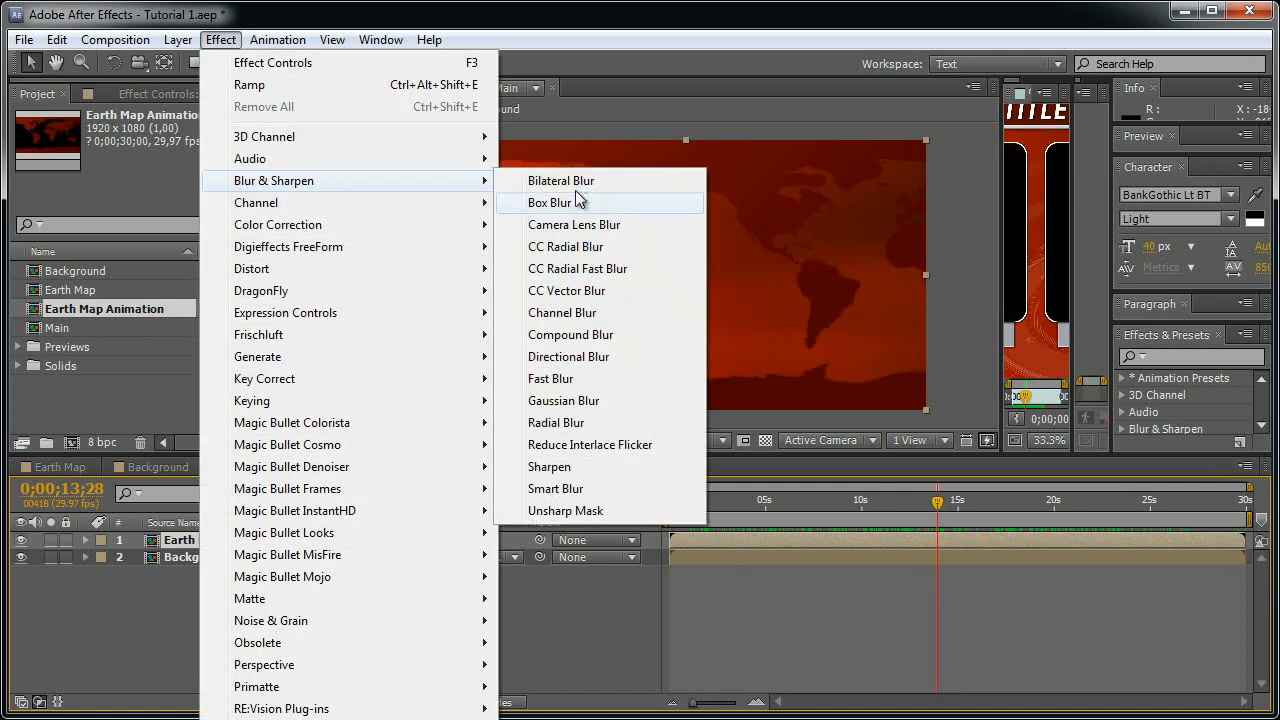
{"action": "left_click", "coordinate": [598, 380]}
{"action": "left_click", "coordinate": [213, 166]}
{"action": "type", "text": "12"}
{"action": "key", "text": "Return"}
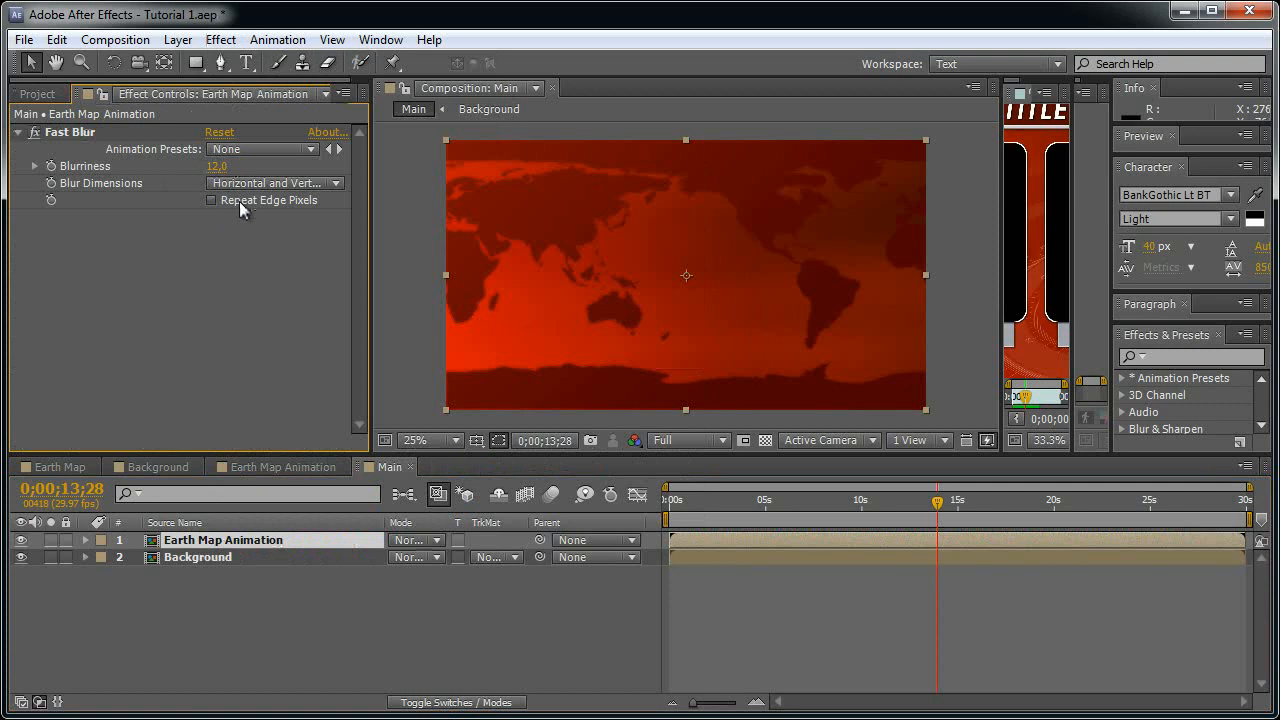
{"action": "left_click", "coordinate": [239, 201]}
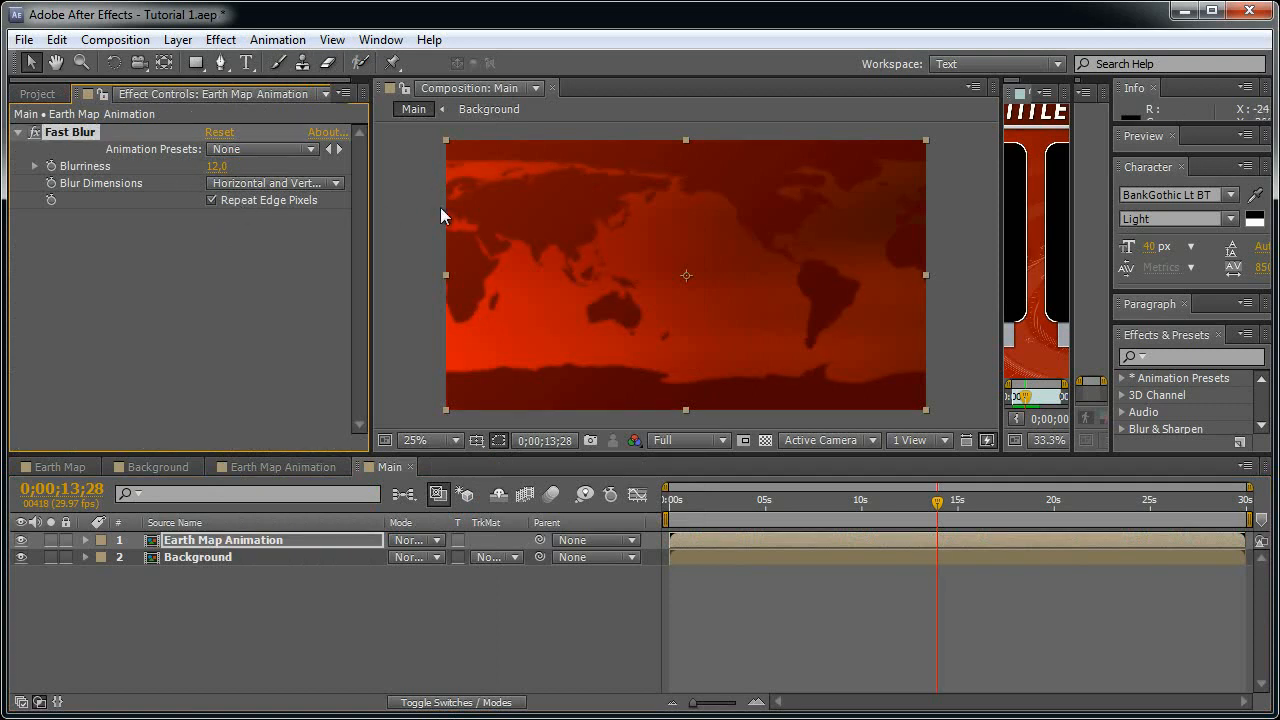
{"action": "key", "text": "period"}
{"action": "left_click", "coordinate": [34, 132]}
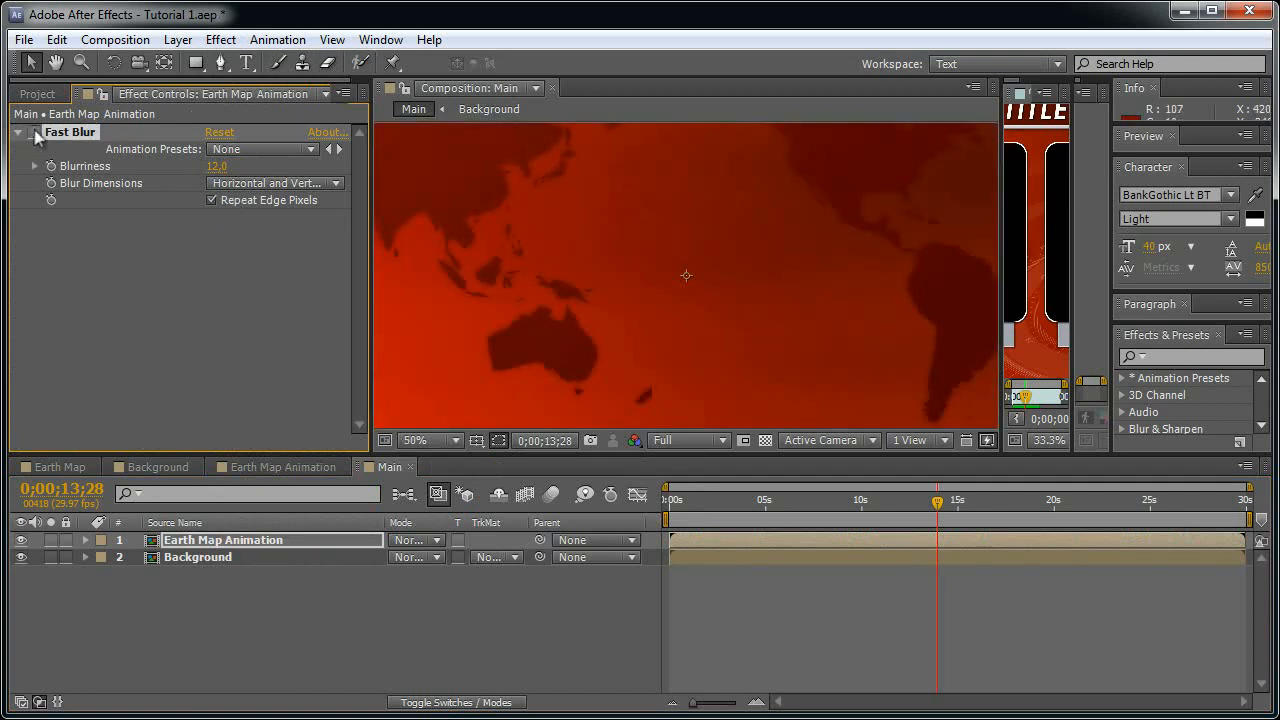
{"action": "left_click", "coordinate": [35, 132]}
{"action": "key", "text": "comma"}
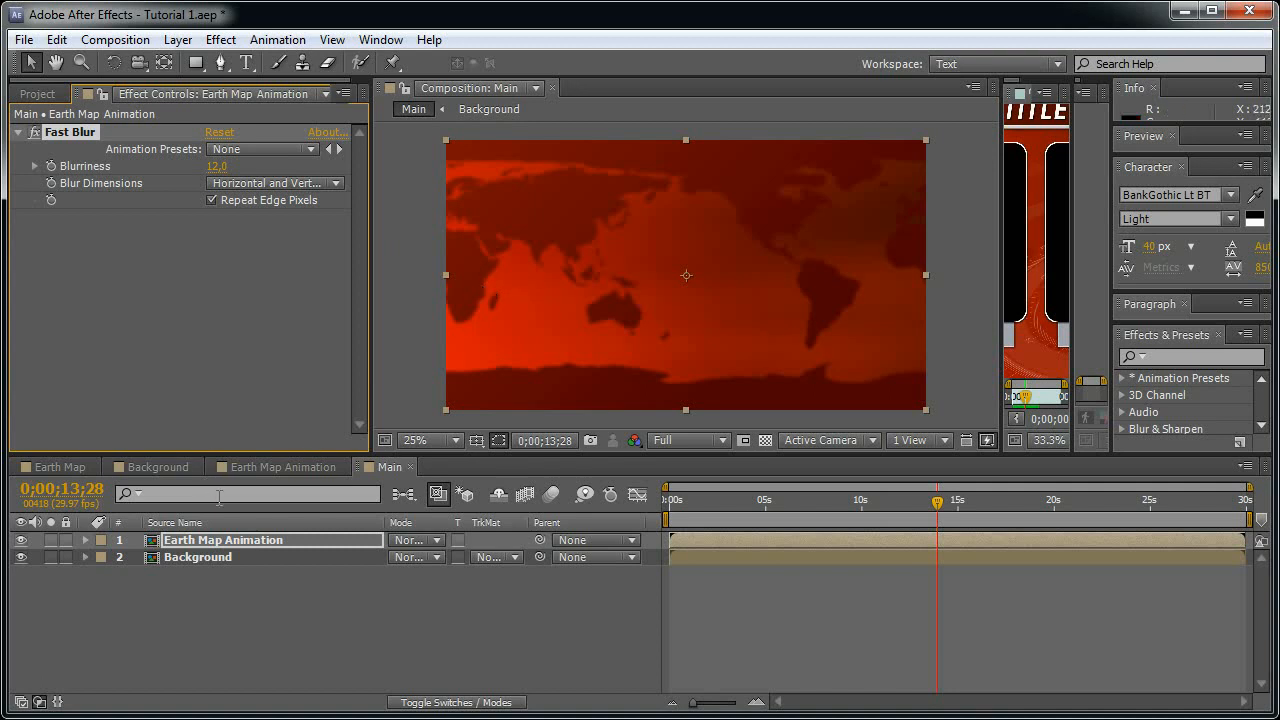
- Draw a closed, curved oval mask with the Pen tool over the lower-right area of the Earth Map Animation layer, and reveal its mask path
{"action": "left_click", "coordinate": [201, 546]}
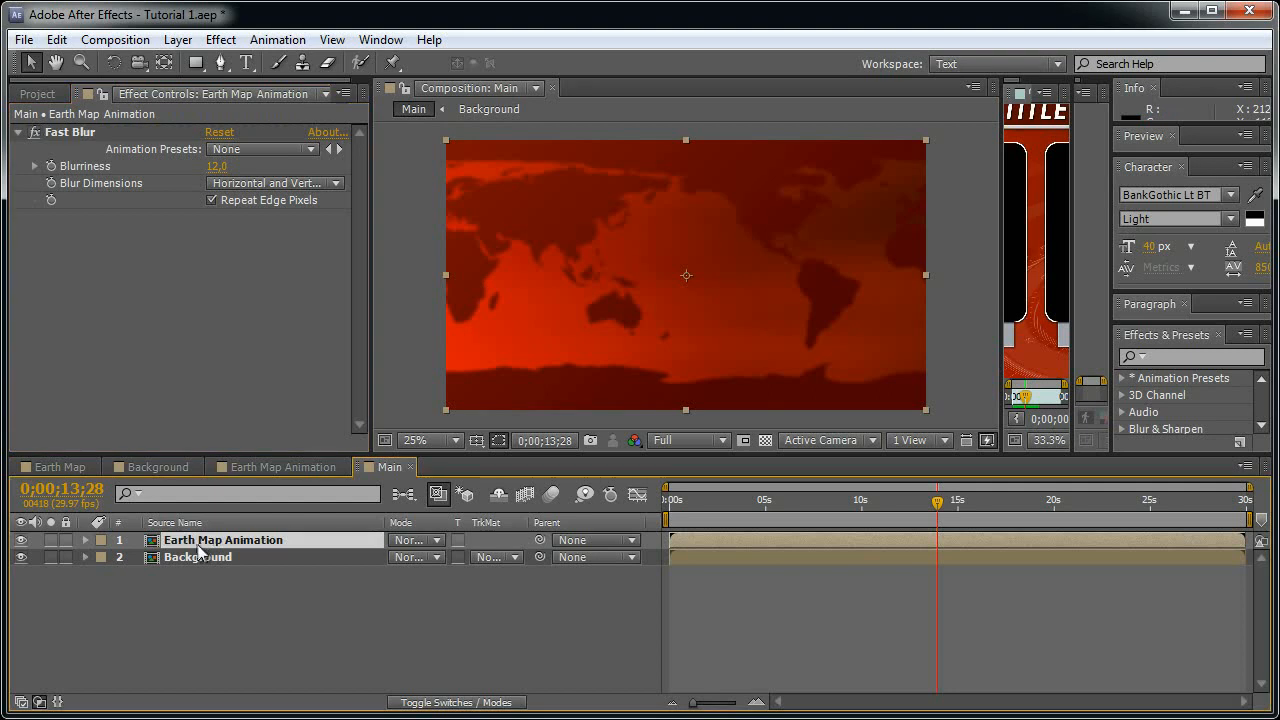
{"action": "left_click", "coordinate": [221, 62]}
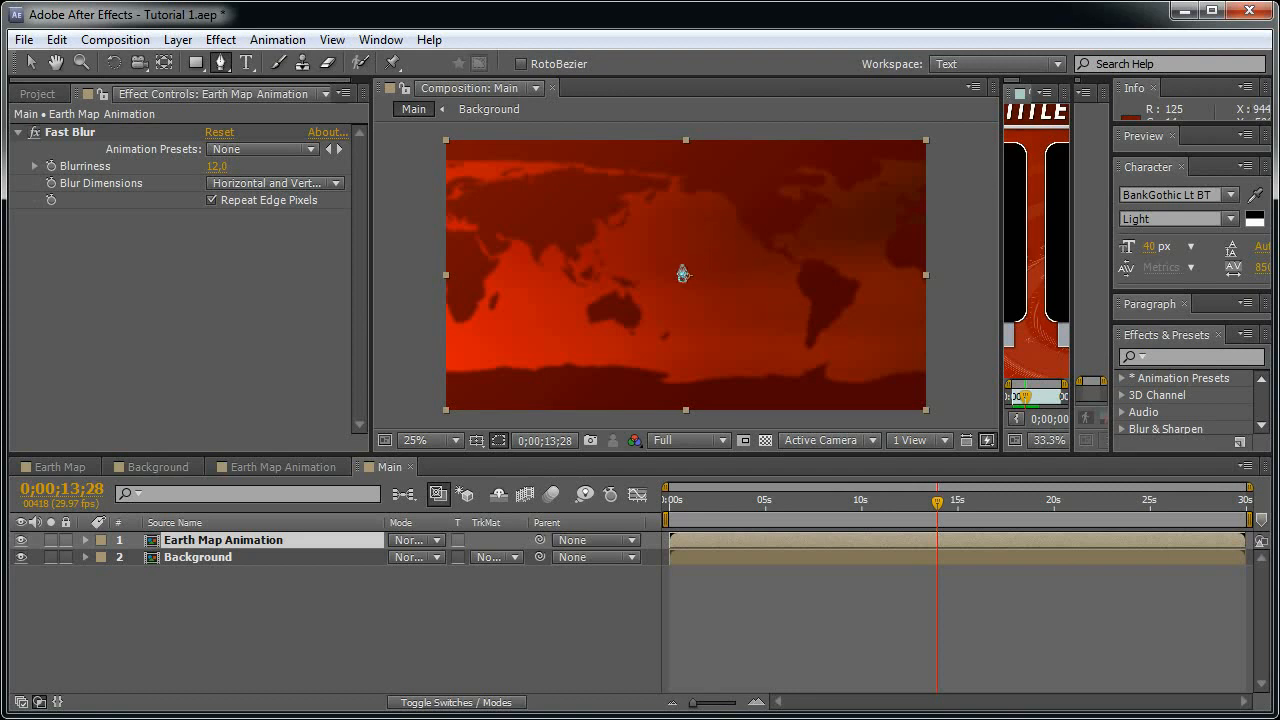
{"action": "left_click_drag", "start_coordinate": [679, 266], "coordinate": [735, 247]}
{"action": "left_click_drag", "start_coordinate": [887, 286], "coordinate": [920, 341]}
{"action": "left_click_drag", "start_coordinate": [767, 400], "coordinate": [690, 411]}
{"action": "left_click_drag", "start_coordinate": [586, 371], "coordinate": [575, 338]}
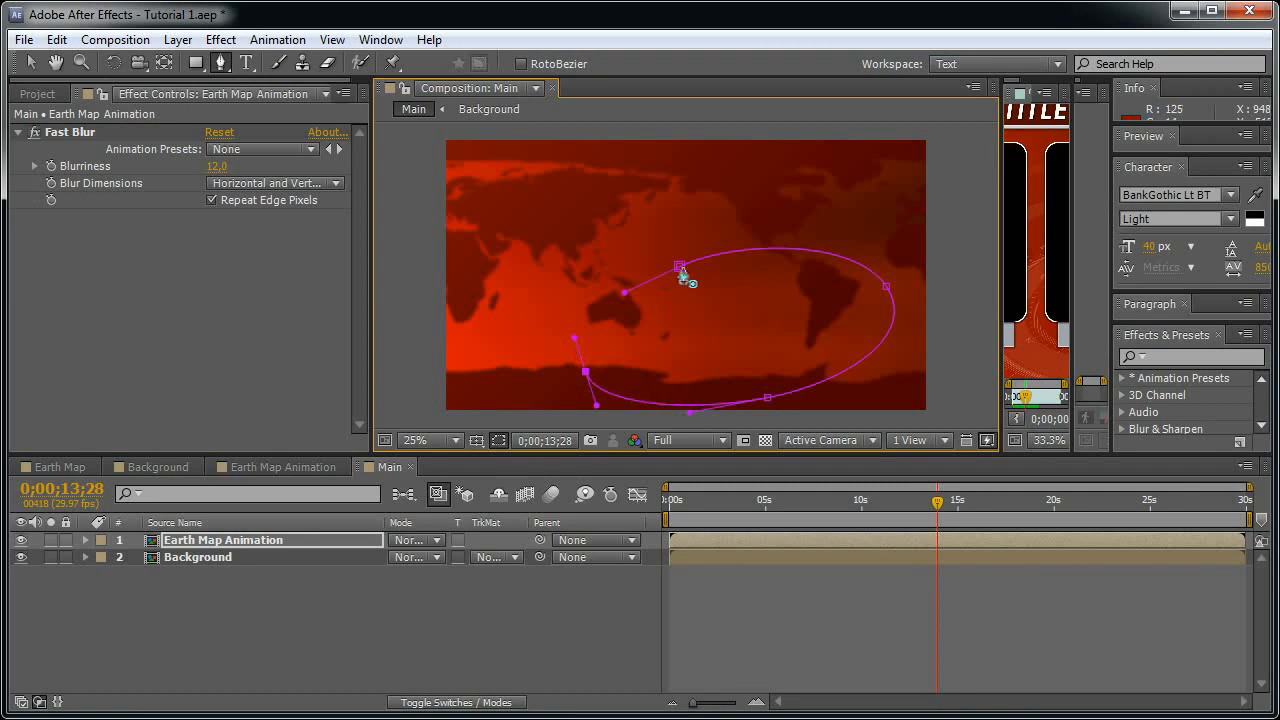
{"action": "left_click", "coordinate": [680, 267]}
{"action": "key", "text": "m"}
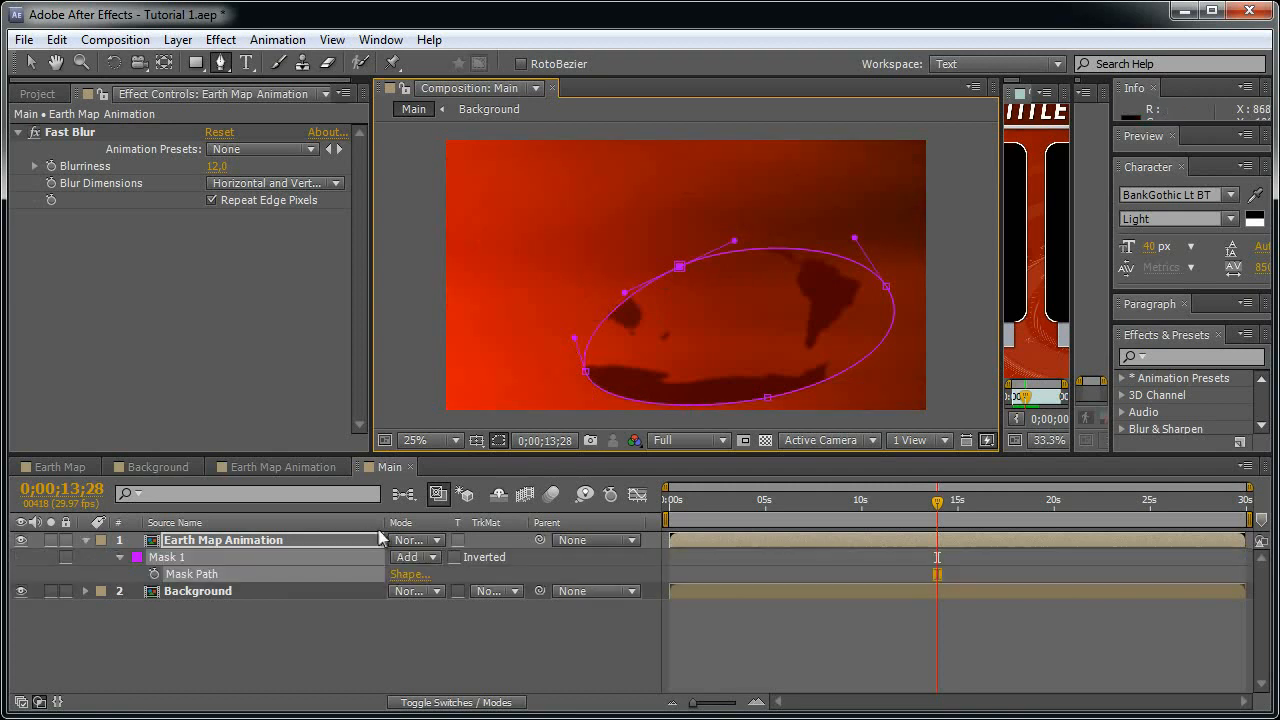
- Set Mask 1 on the Earth Map Animation layer to Subtract with a feather of 200 pixels, then deselect the layer
{"action": "left_click", "coordinate": [422, 560]}
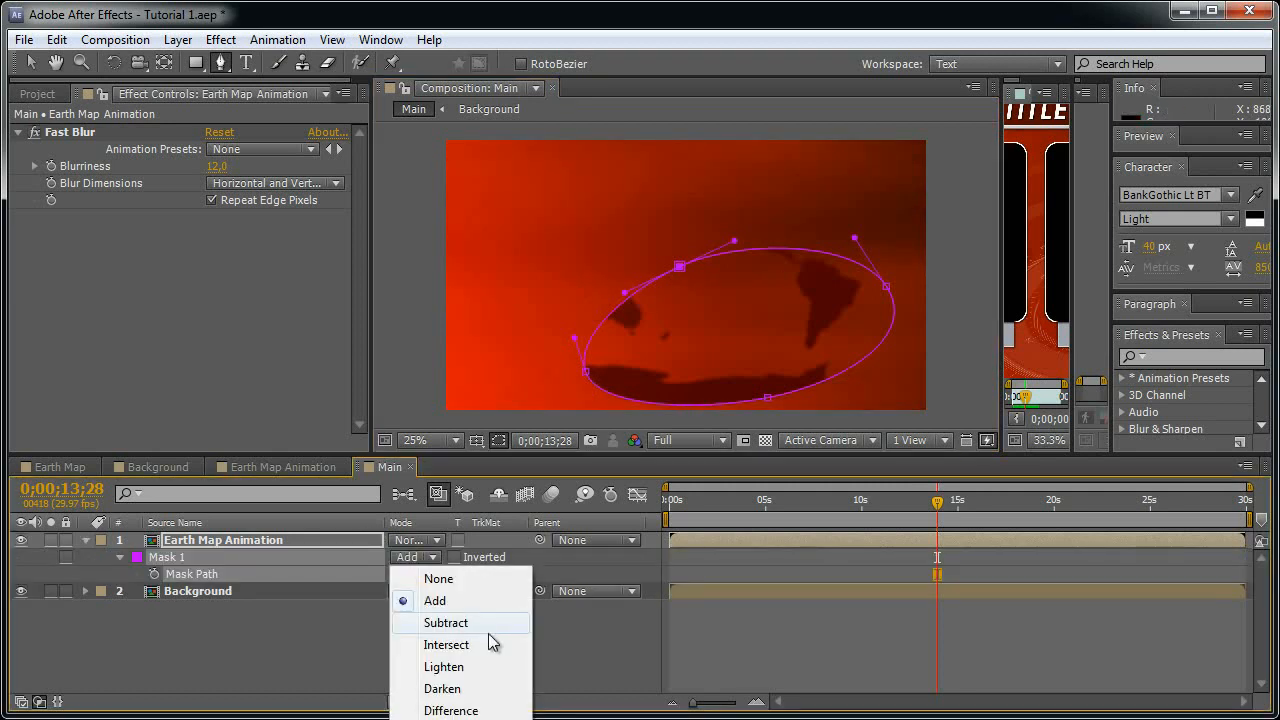
{"action": "left_click", "coordinate": [458, 622]}
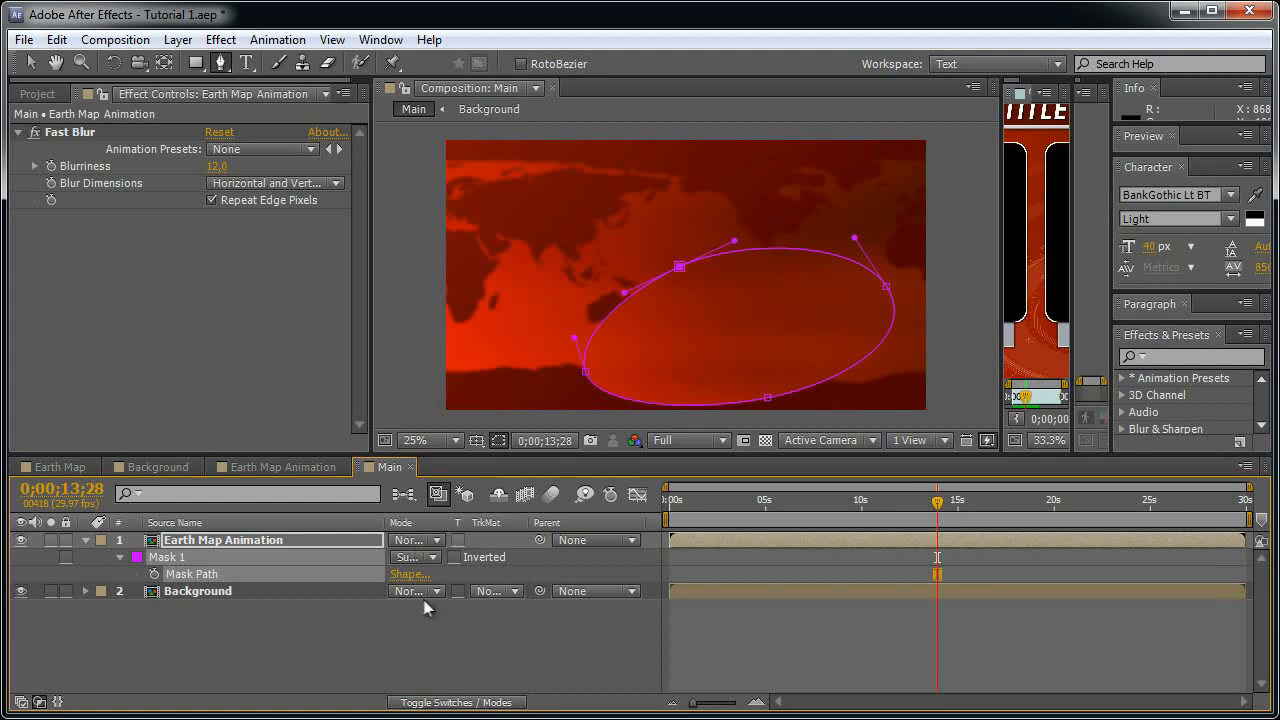
{"action": "key", "text": "f"}
{"action": "left_click", "coordinate": [437, 574]}
{"action": "key", "text": "Return"}
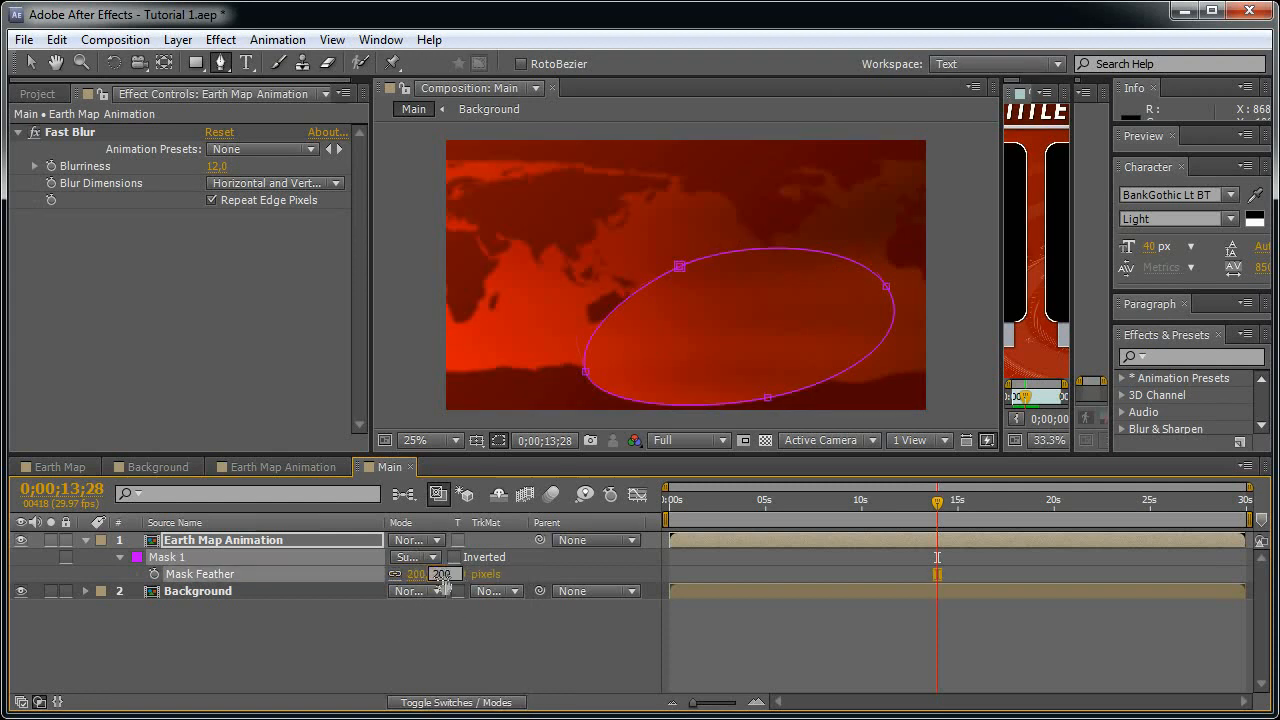
{"action": "key", "text": "v"}
{"action": "left_click", "coordinate": [808, 649]}
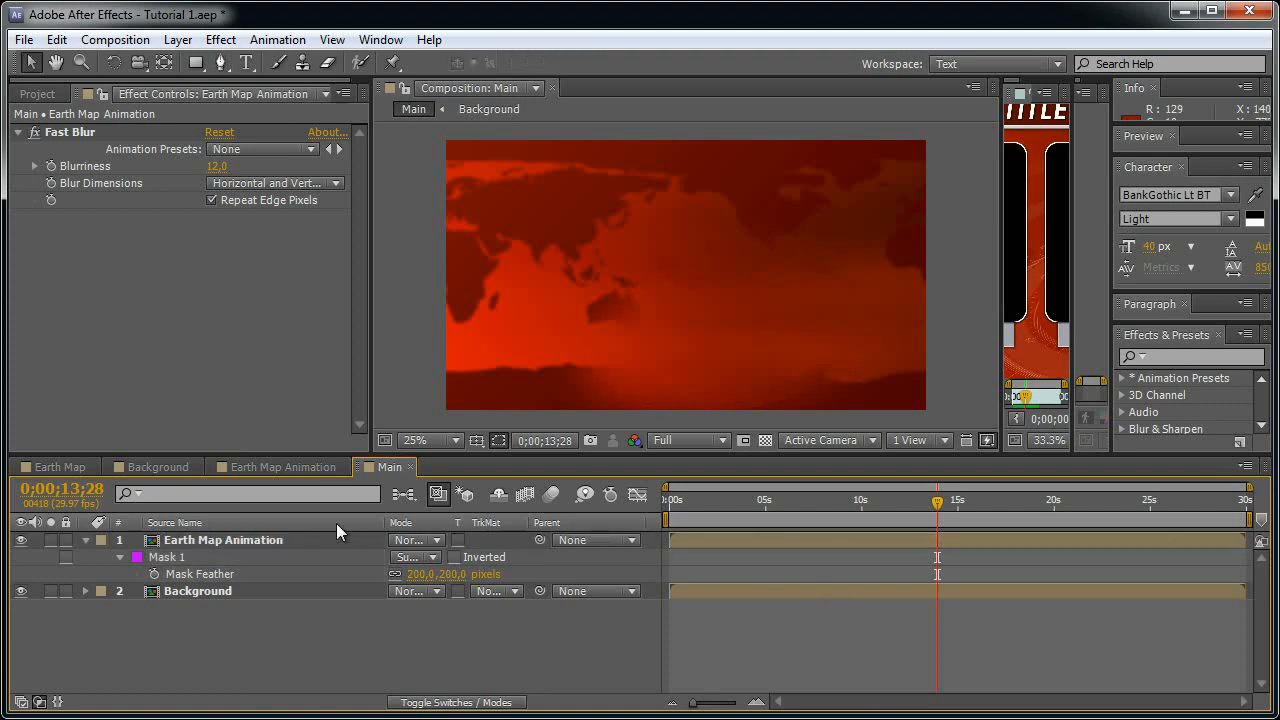
- Show the outline of the Earth Map Animation layer's feathered mask and check the area it covers
{"action": "left_click", "coordinate": [264, 545]}
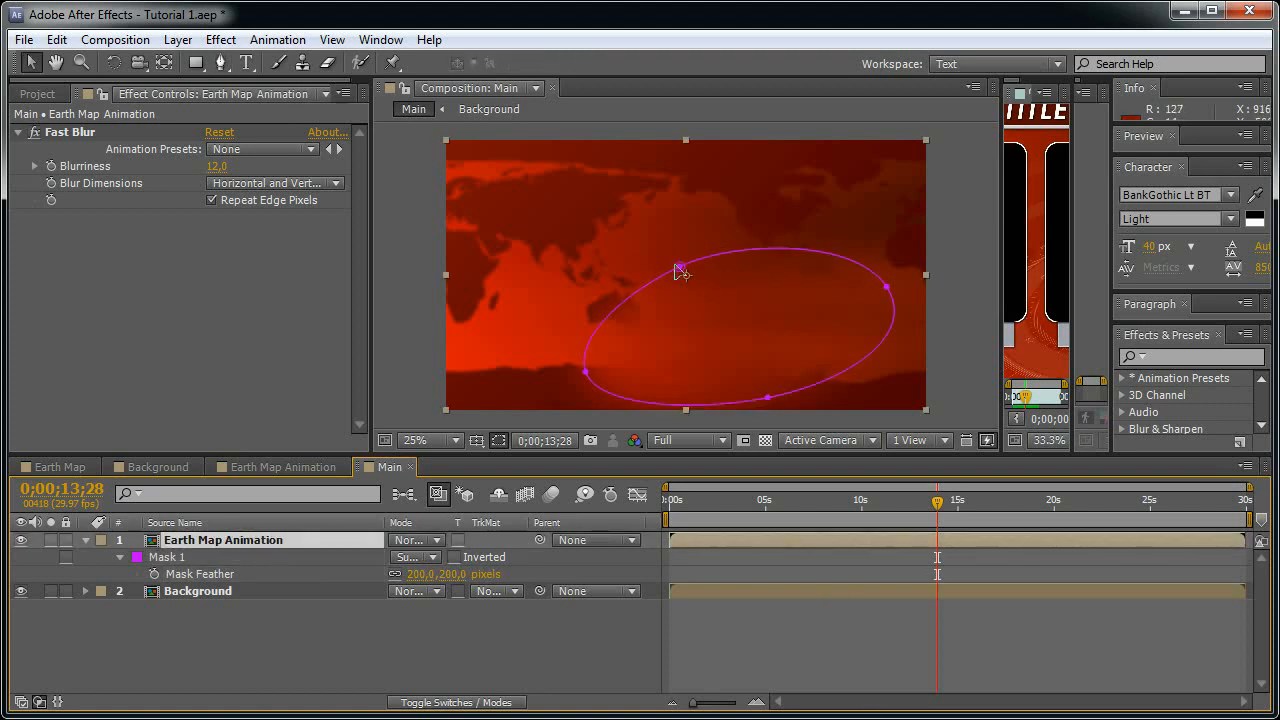
{"action": "left_click_drag", "start_coordinate": [682, 266], "coordinate": [773, 232]}
{"action": "left_click_drag", "start_coordinate": [886, 287], "coordinate": [889, 289]}
{"action": "left_click_drag", "start_coordinate": [768, 403], "coordinate": [775, 403]}
{"action": "left_click", "coordinate": [716, 673]}
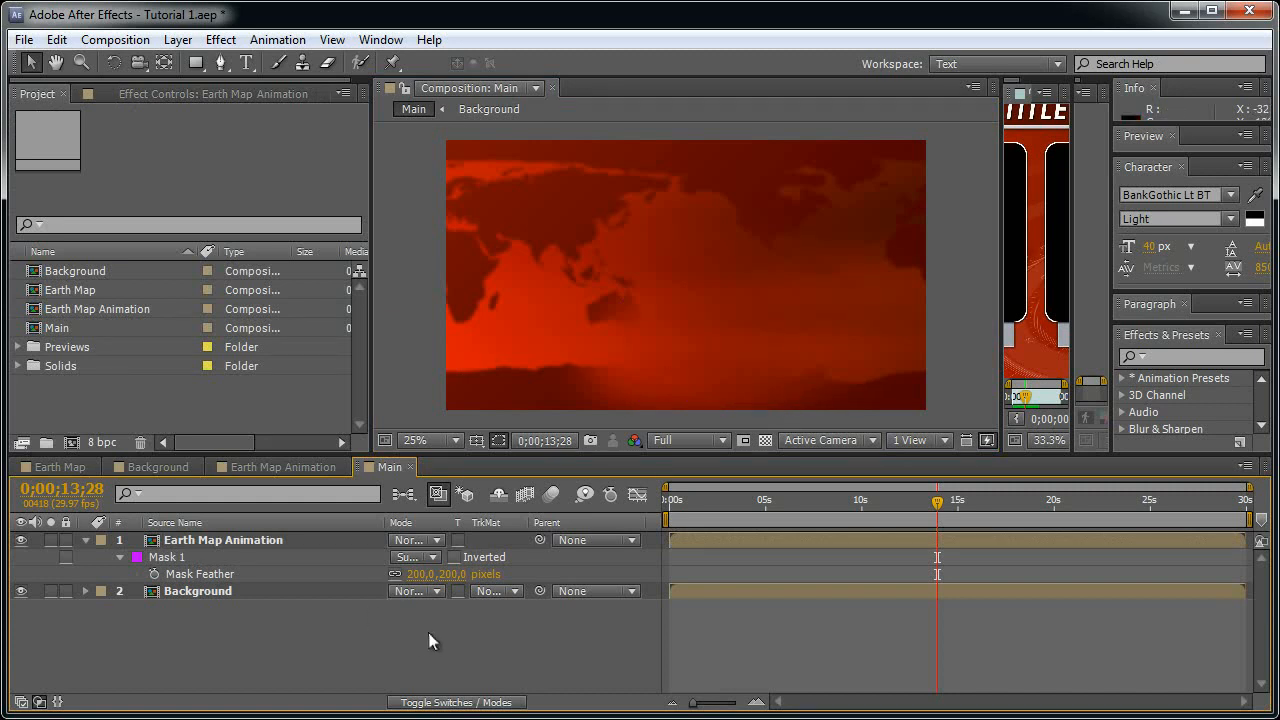
- Create a 30-second, 4000 x 4000 px composition named Waves Thick
{"action": "key", "text": "ctrl+n"}
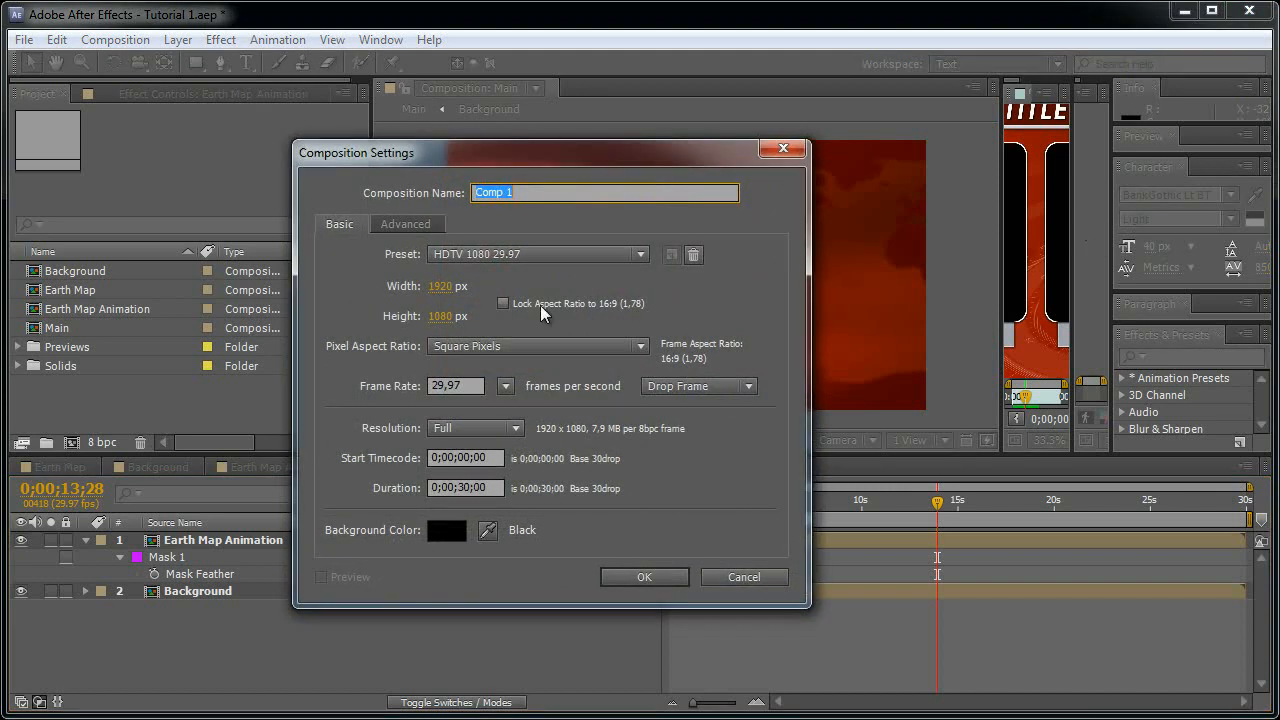
{"action": "left_click", "coordinate": [449, 286]}
{"action": "type", "text": "4000"}
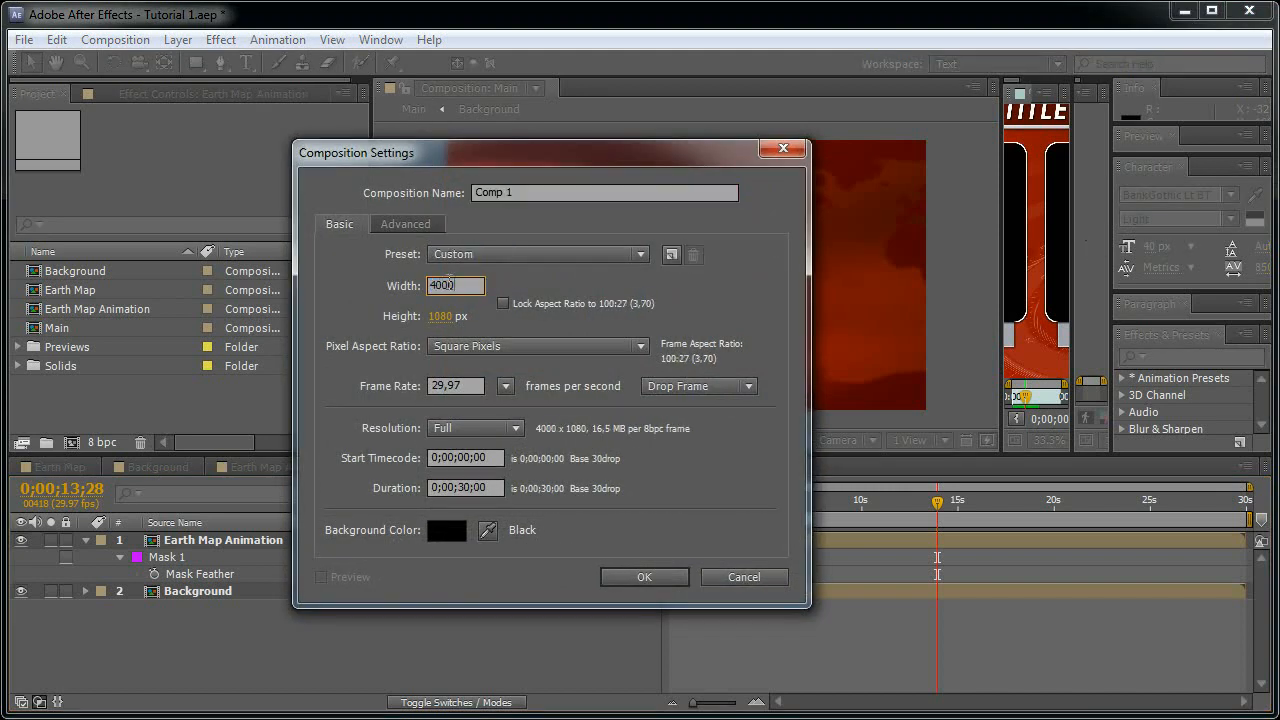
{"action": "key", "text": "Tab"}
{"action": "type", "text": "4000"}
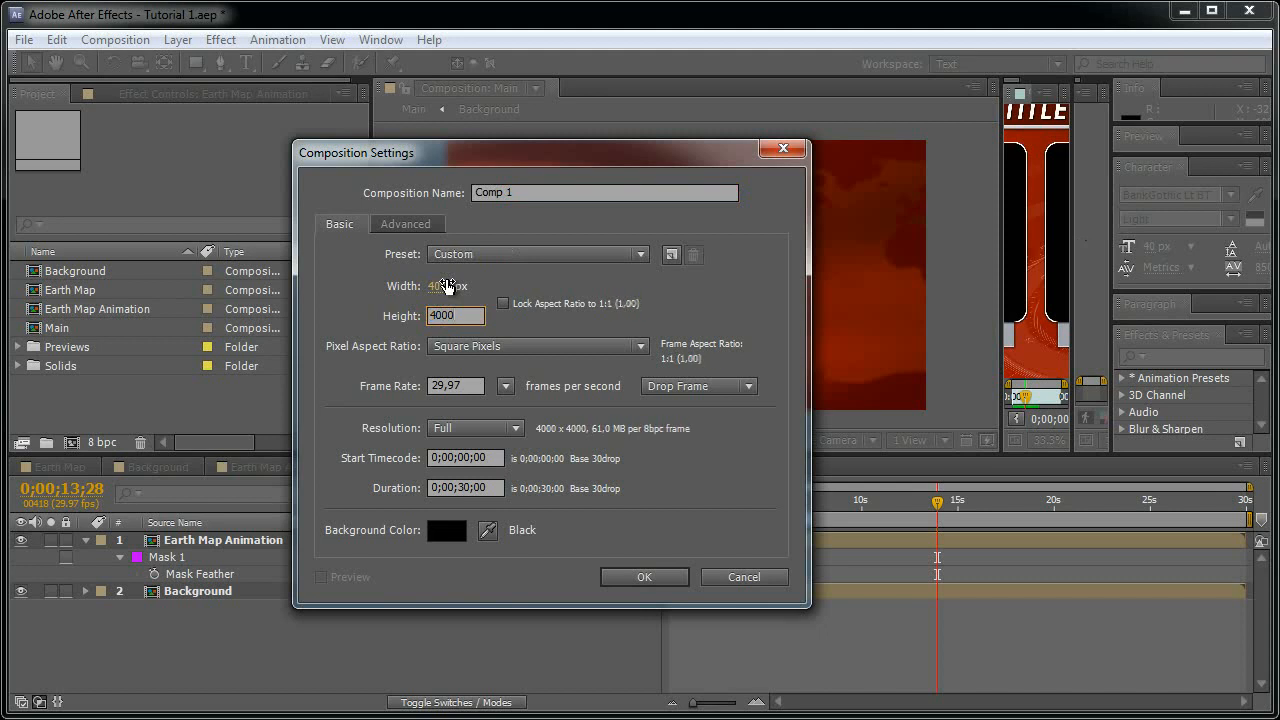
{"action": "left_click_drag", "start_coordinate": [566, 194], "coordinate": [349, 194]}
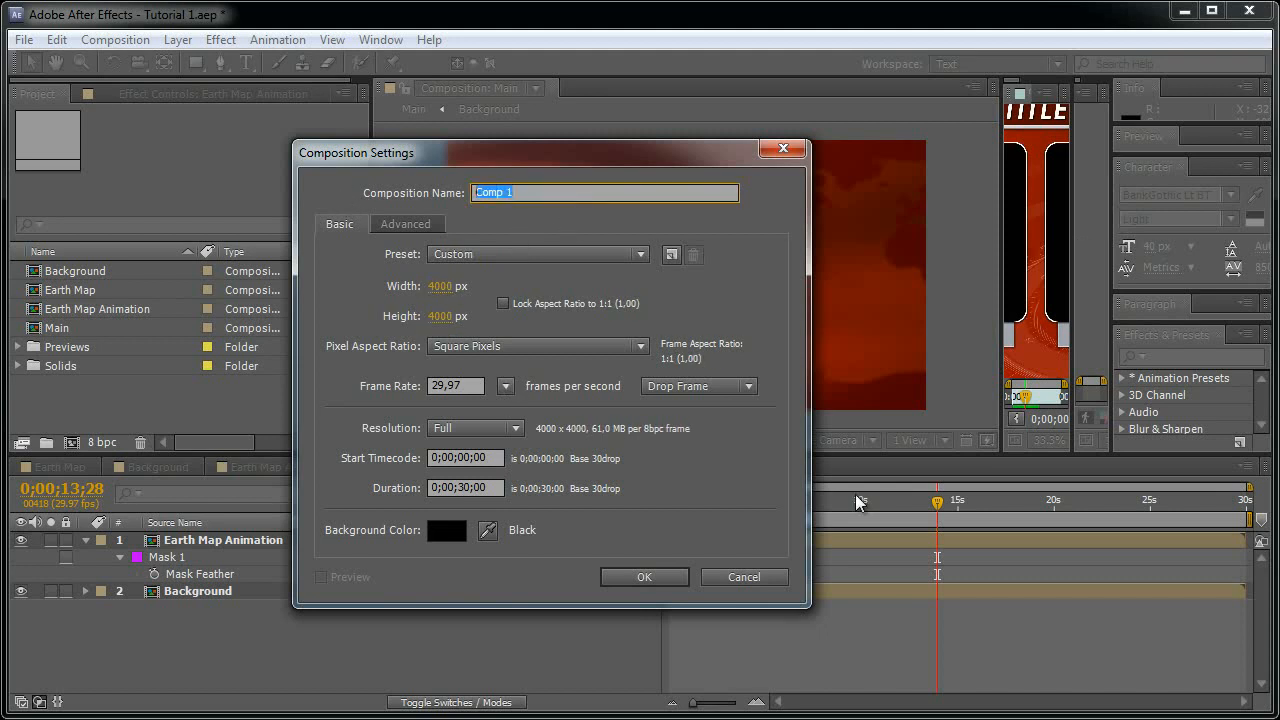
{"action": "type", "text": "Waves Thick"}
{"action": "left_click", "coordinate": [645, 577]}
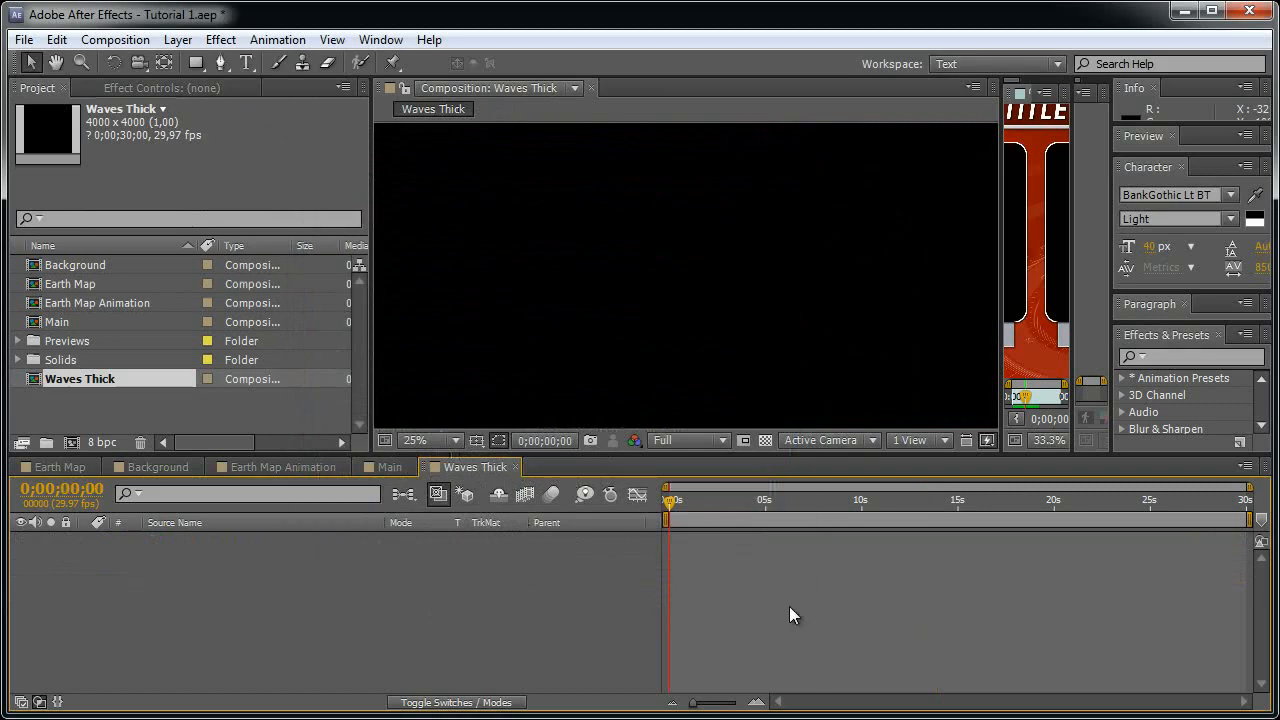
- Add a white solid named Waves Thick to the new composition
{"action": "key", "text": "ctrl+y"}
{"action": "type", "text": "Waves Thick"}
{"action": "key", "text": "Return"}
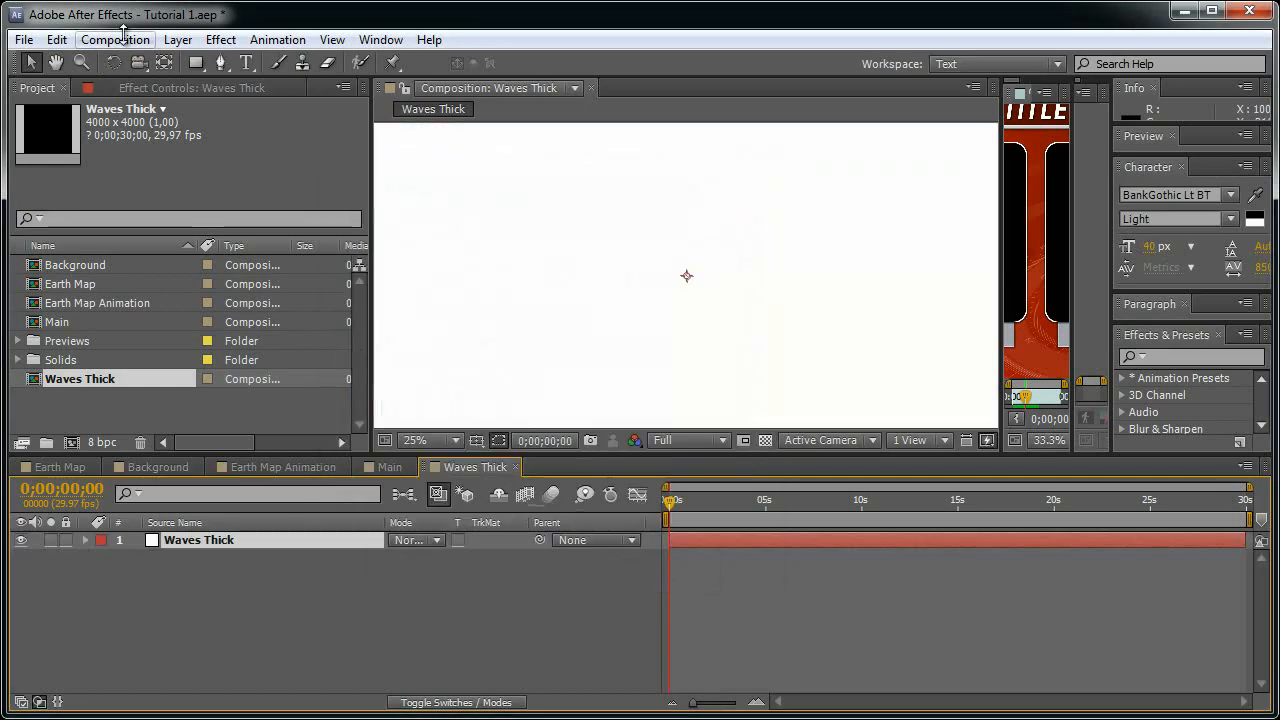
- Apply the Radio Waves effect to the Waves Thick solid, preview the rings at 0;00;07;21, and make more room for the effect settings
{"action": "left_click", "coordinate": [221, 39]}
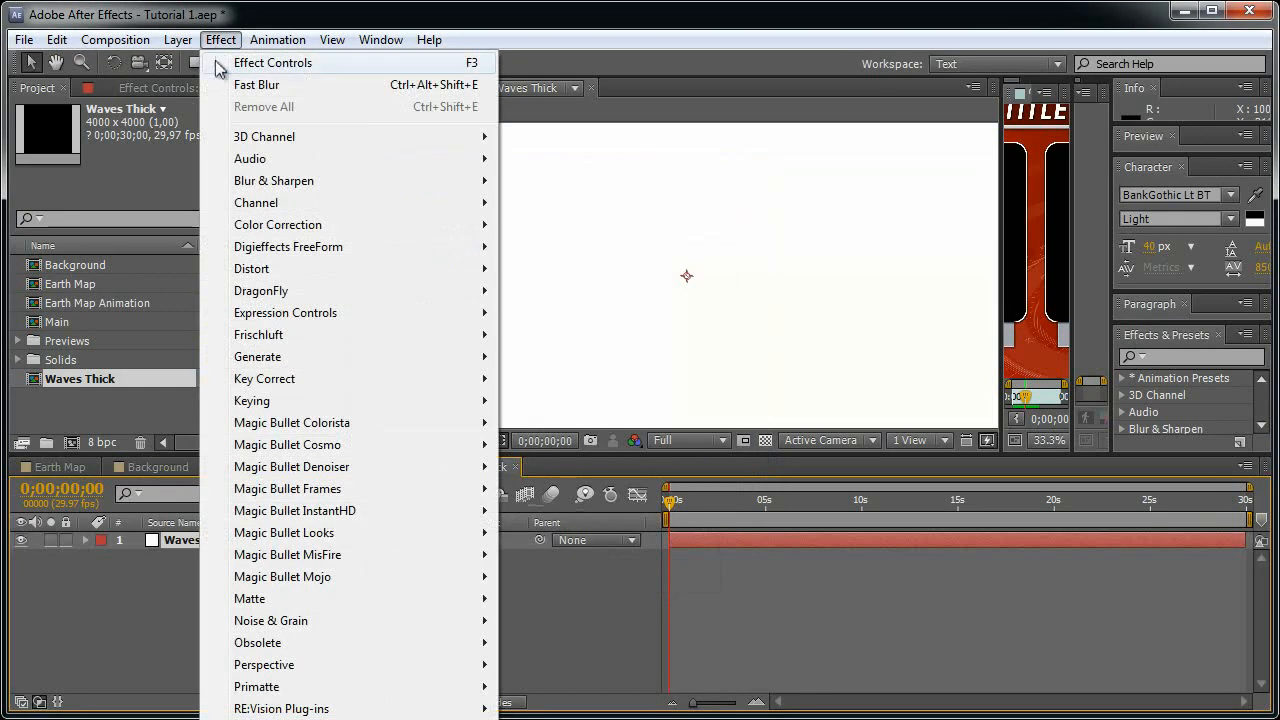
{"action": "mouse_move", "coordinate": [300, 358]}
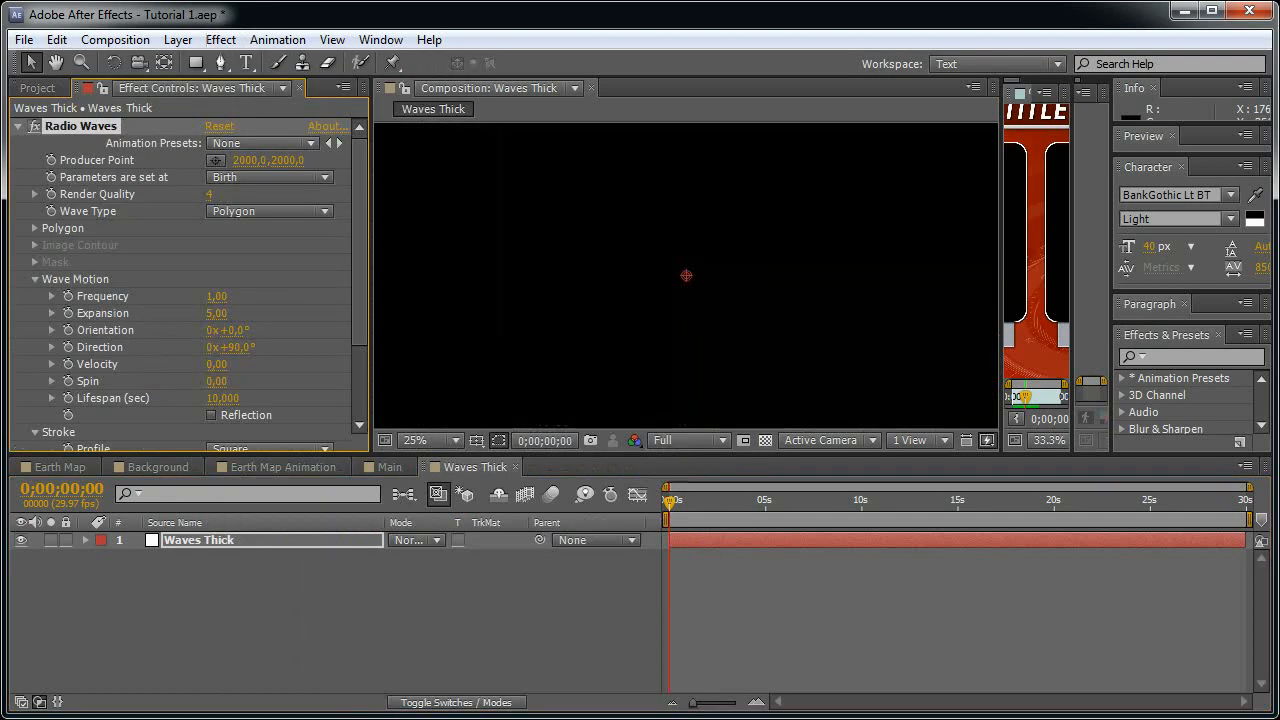
{"action": "left_click_drag", "start_coordinate": [748, 514], "coordinate": [817, 508]}
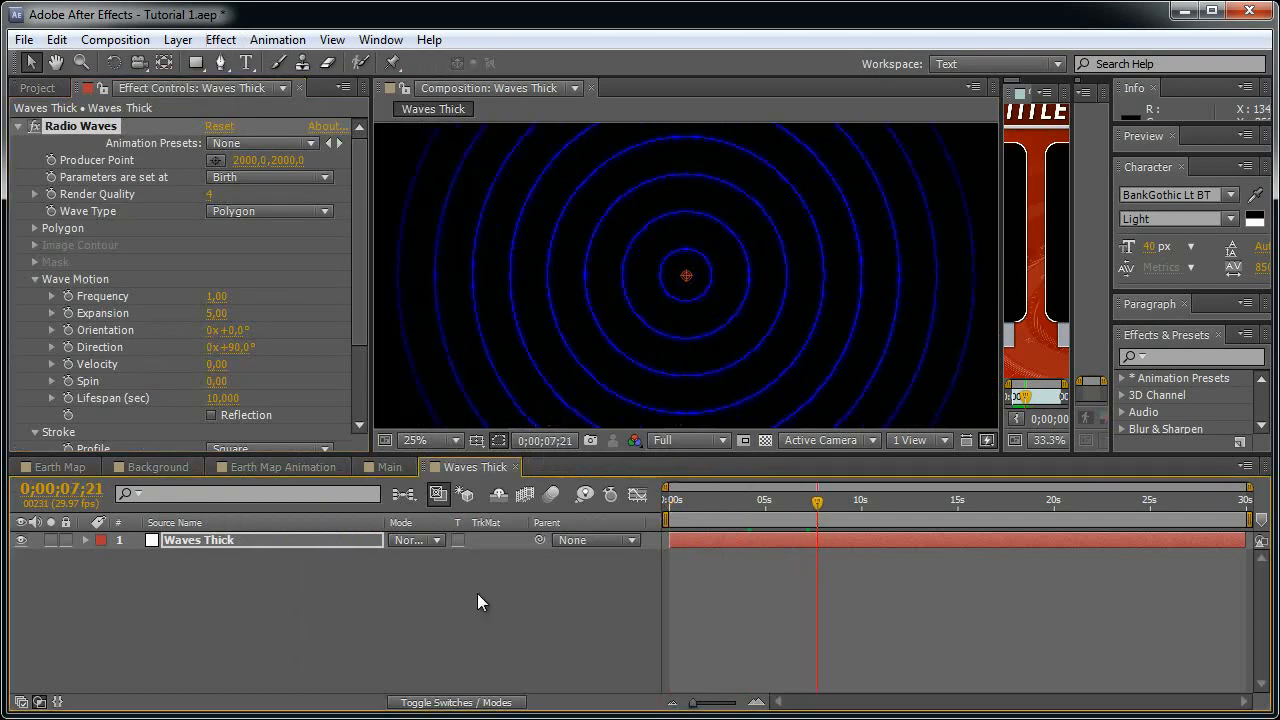
{"action": "left_click_drag", "start_coordinate": [443, 460], "coordinate": [449, 516]}
{"action": "mouse_move", "coordinate": [364, 399]}
{"action": "left_mouse_down"}
{"action": "mouse_move", "coordinate": [343, 401]}
{"action": "mouse_move", "coordinate": [388, 401]}
{"action": "left_mouse_up"}
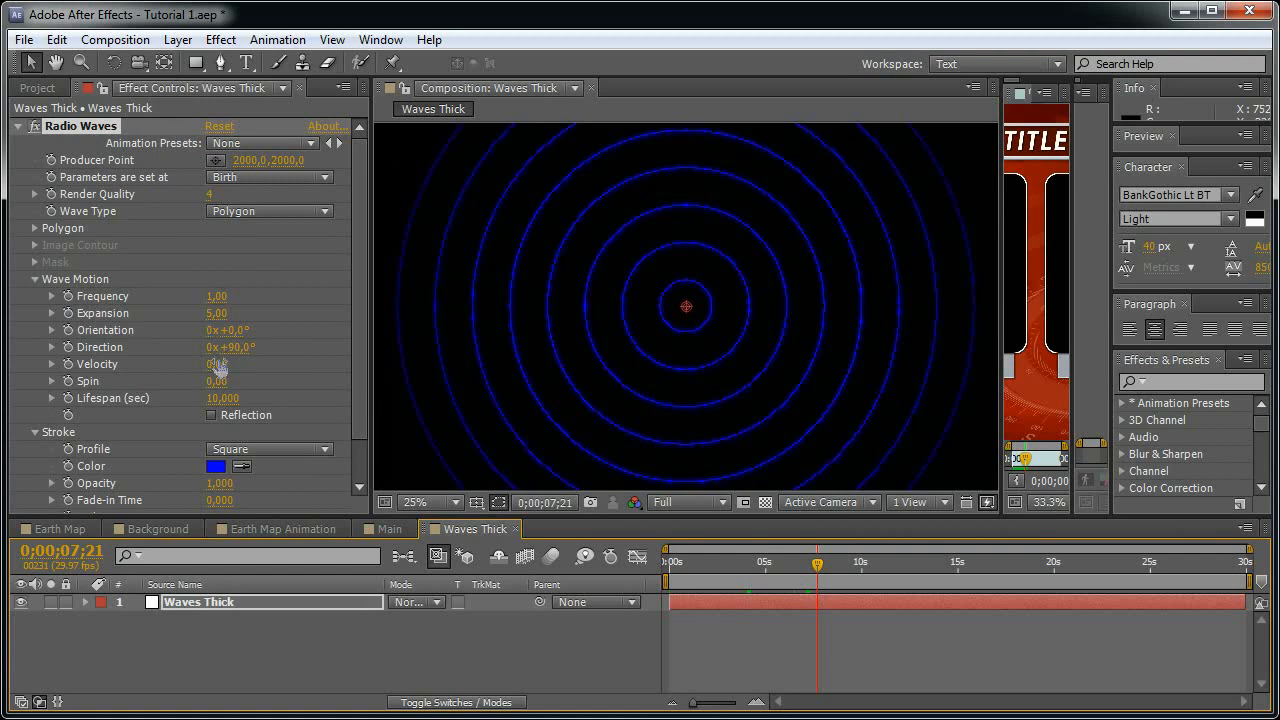
- Set the Radio Waves expansion to 15 and its lifespan to 4 seconds, previewing the rings at 0;00;16;05
{"action": "left_click", "coordinate": [215, 313]}
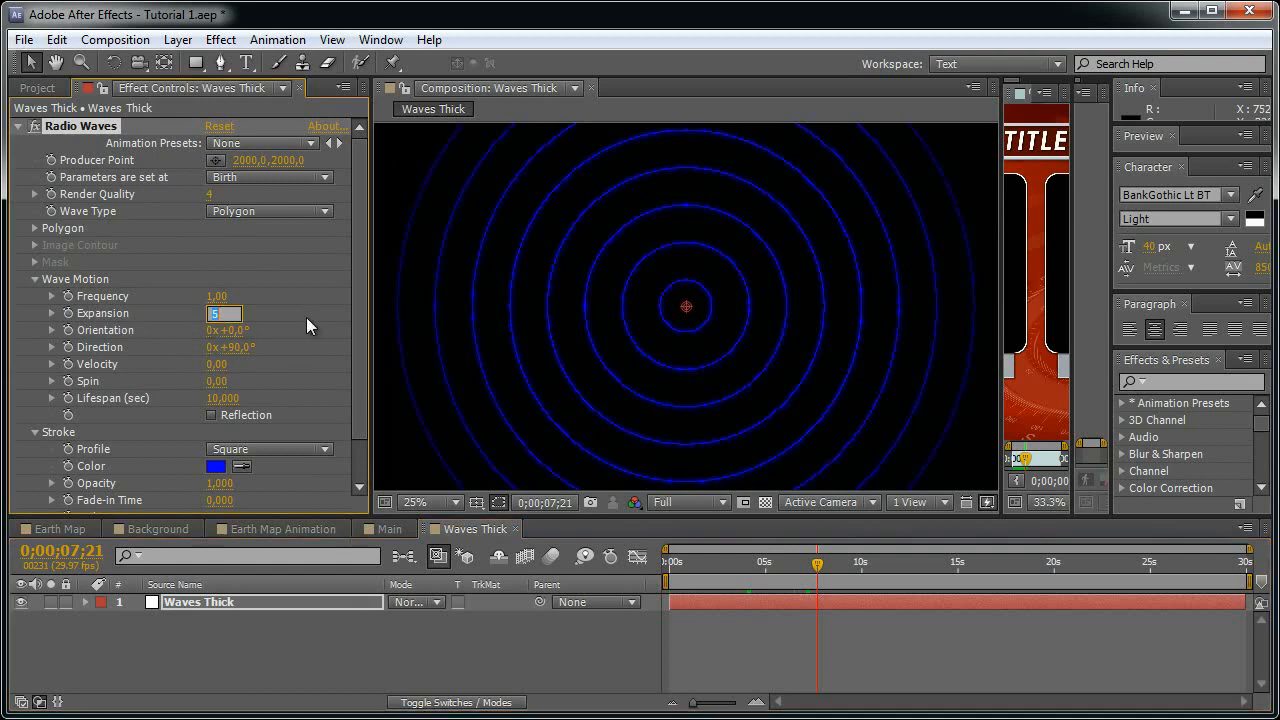
{"action": "type", "text": "15"}
{"action": "key", "text": "Return"}
{"action": "scroll", "coordinate": [743, 323], "scroll_direction": "down", "scroll_amount": 1}
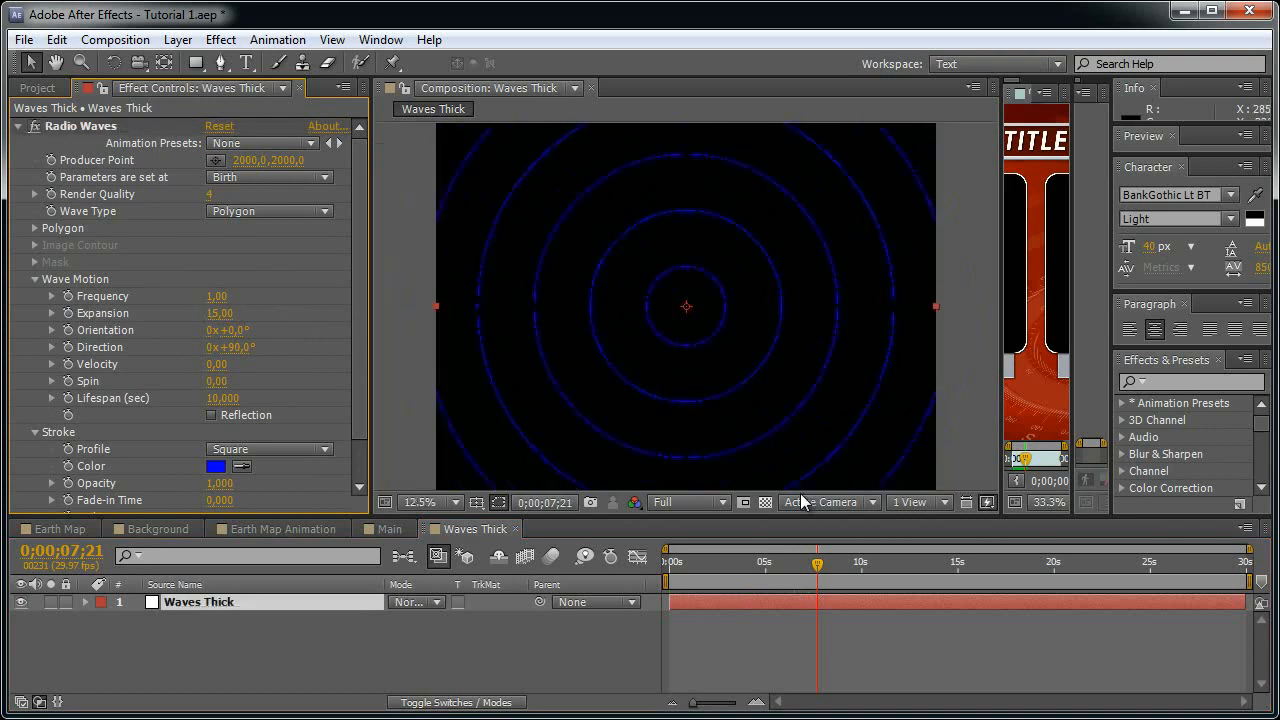
{"action": "left_click_drag", "start_coordinate": [823, 563], "coordinate": [987, 568]}
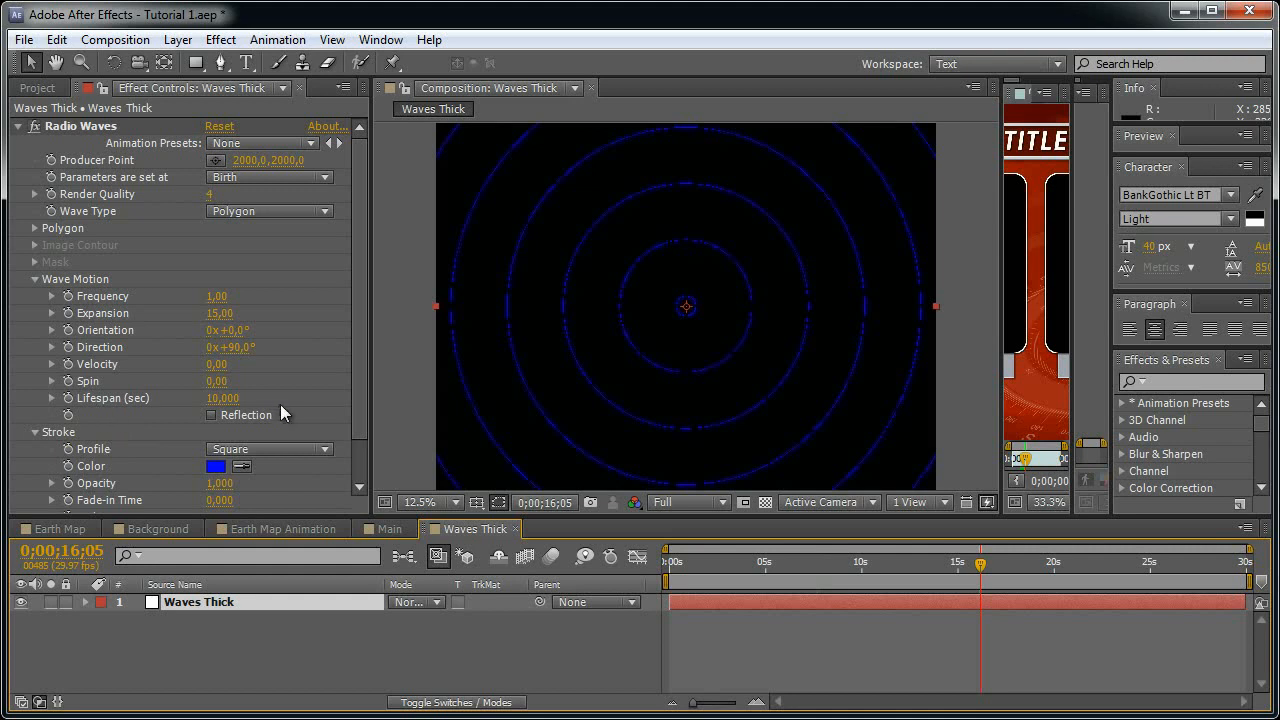
{"action": "left_click_drag", "start_coordinate": [230, 402], "coordinate": [218, 402]}
{"action": "left_click", "coordinate": [216, 401]}
{"action": "type", "text": "4"}
{"action": "left_click", "coordinate": [320, 396]}
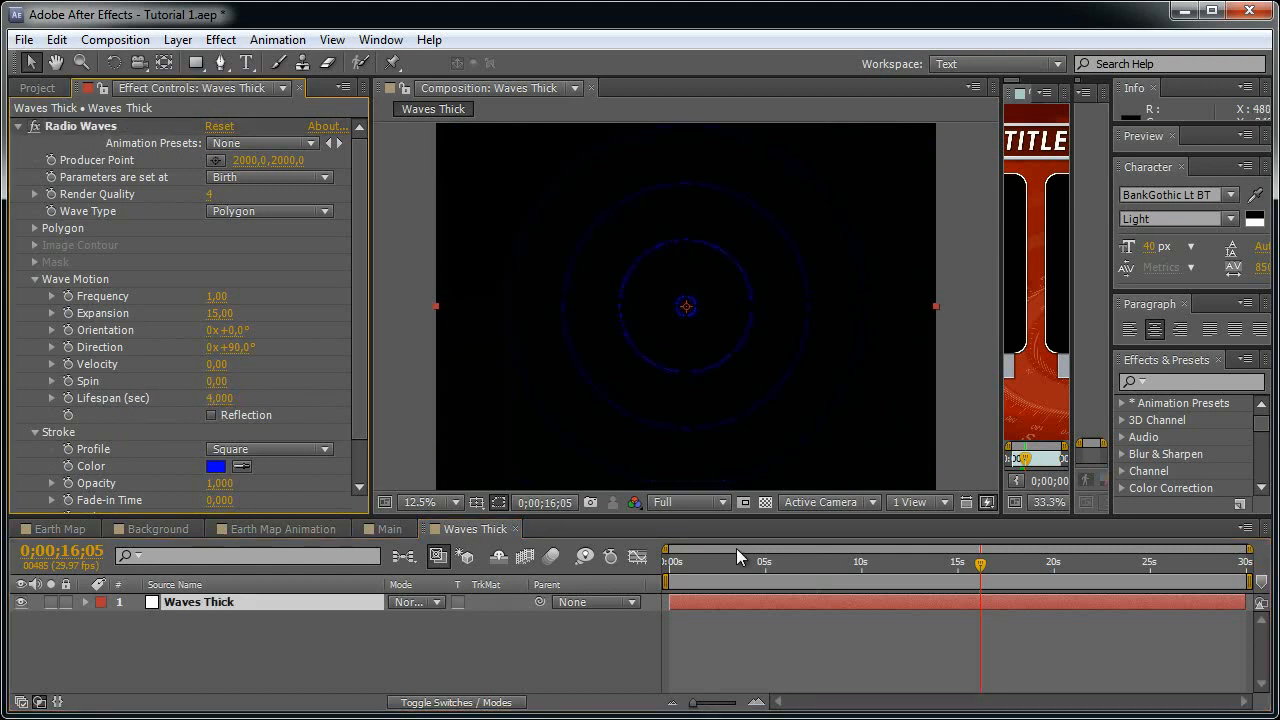
- Change the Radio Waves stroke color to white and set both the start width and end width to 100
{"action": "left_click", "coordinate": [215, 466]}
{"action": "left_click", "coordinate": [313, 320]}
{"action": "left_click", "coordinate": [750, 323]}
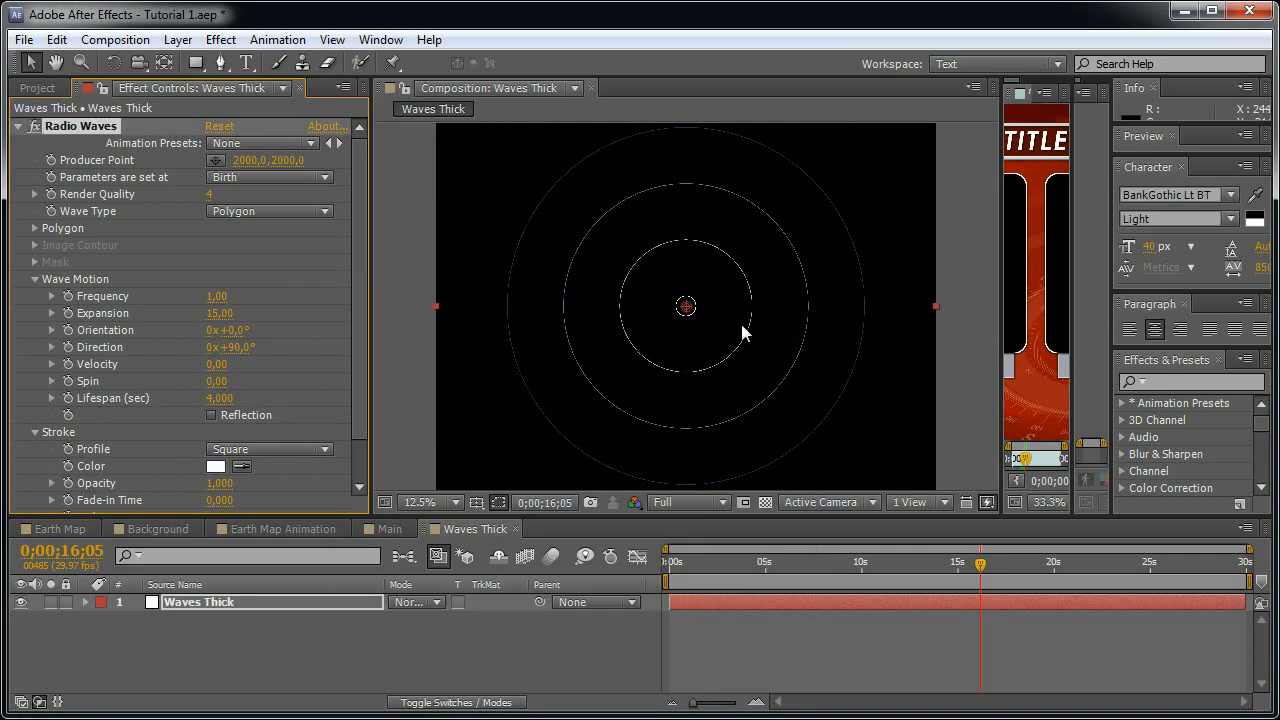
{"action": "left_click_drag", "start_coordinate": [355, 406], "coordinate": [361, 530]}
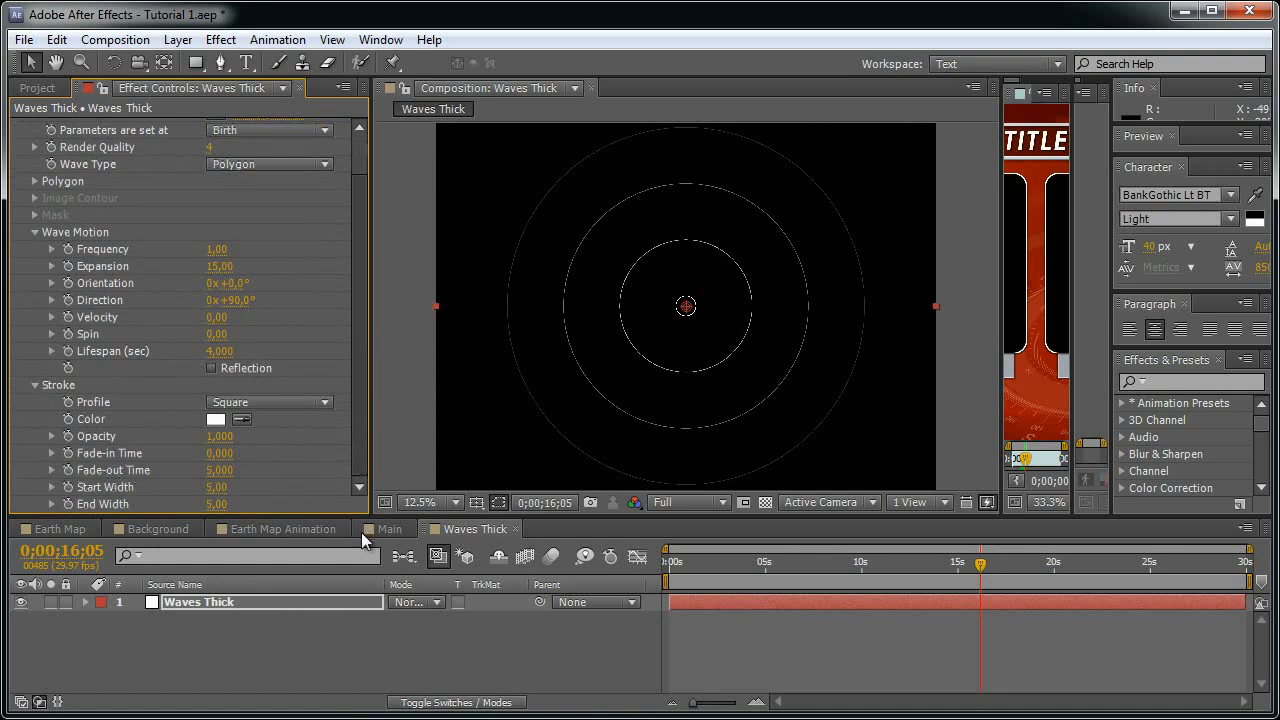
{"action": "left_click_drag", "start_coordinate": [220, 490], "coordinate": [256, 505]}
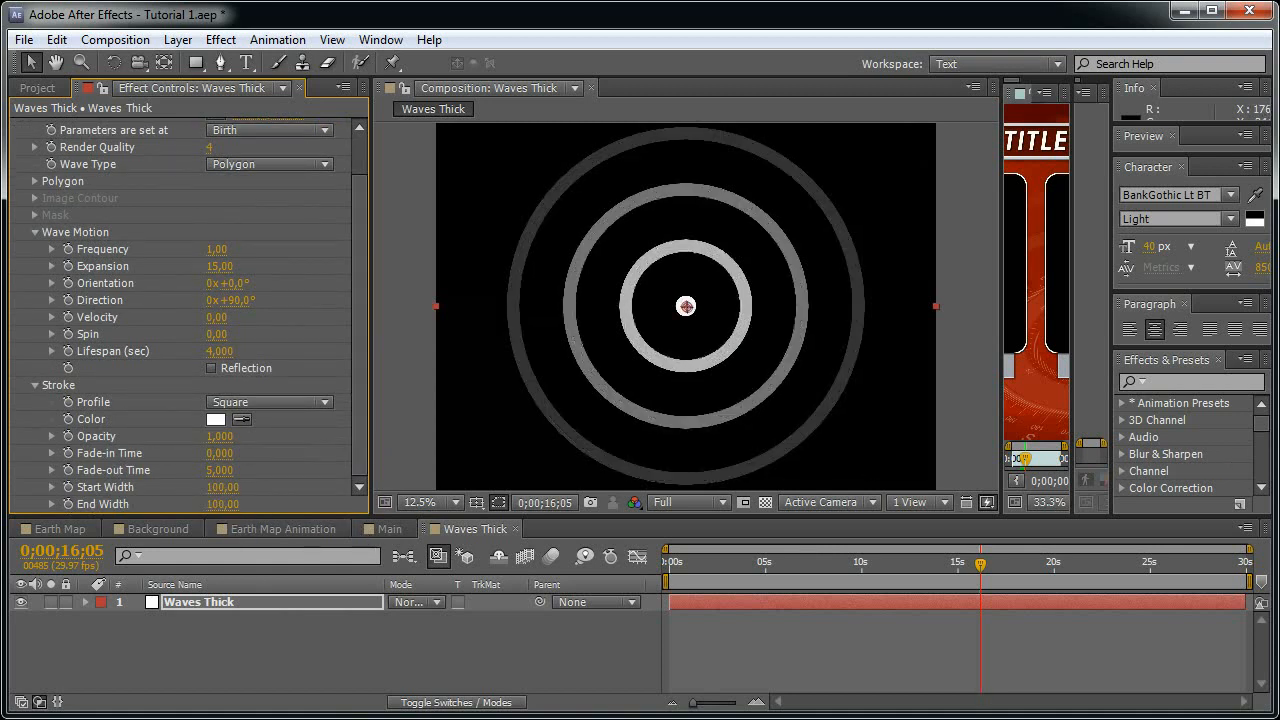
- Check the rings at 0;00;19;26 and set the Radio Waves lifespan to 4.4 seconds
{"action": "left_click_drag", "start_coordinate": [982, 565], "coordinate": [1057, 574]}
{"action": "left_click", "coordinate": [222, 352]}
{"action": "type", "text": "4."}
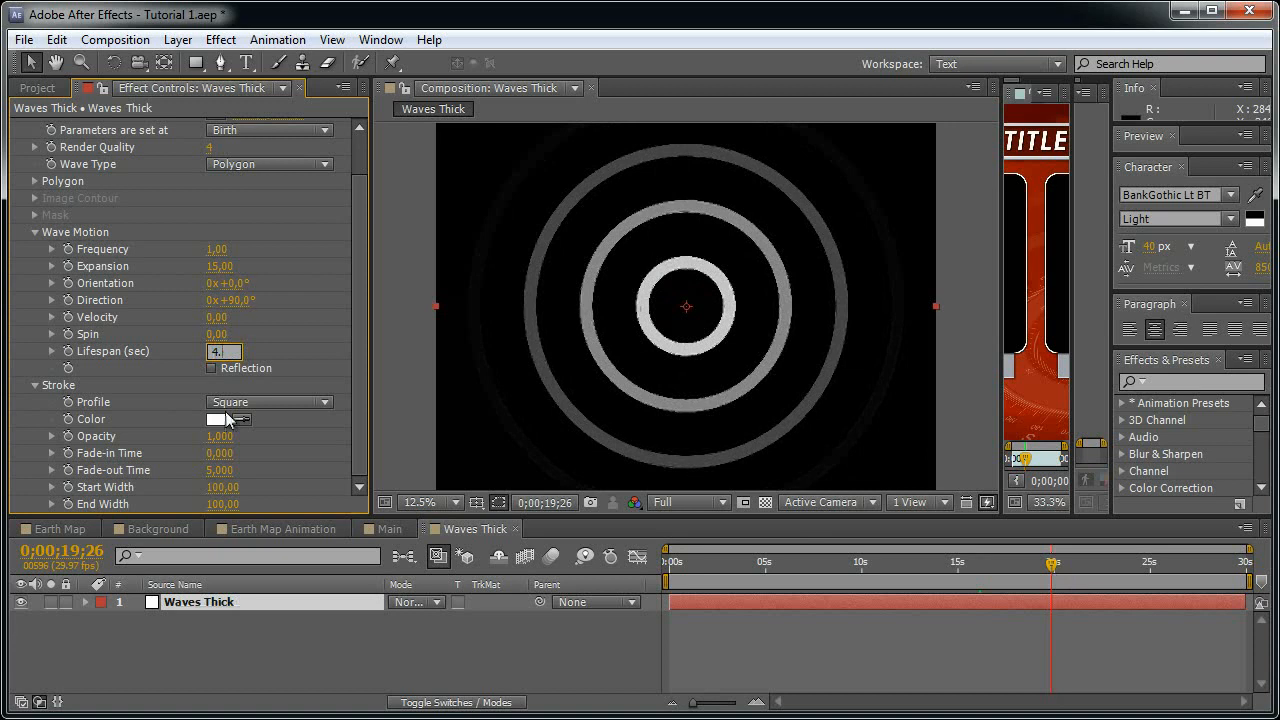
{"action": "type", "text": "4"}
{"action": "key", "text": "Return"}
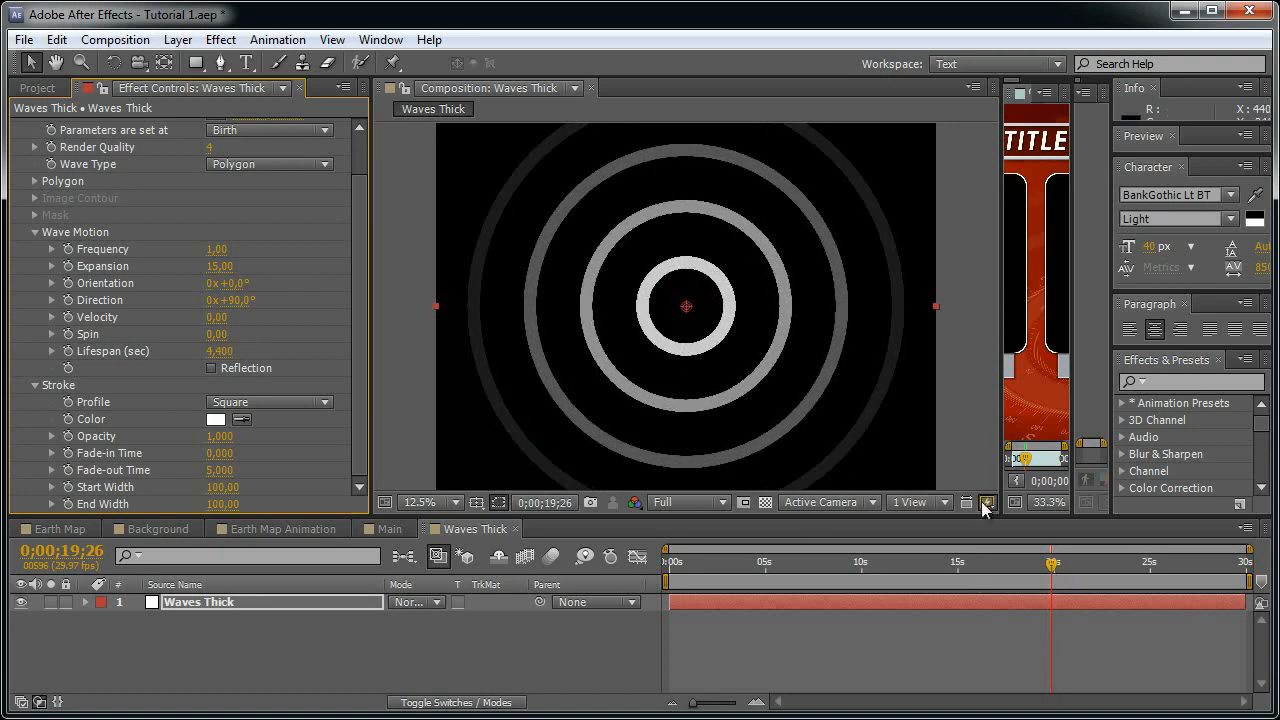
- Advance frame by frame from 0;00;19;26, then on to 0;00;22;26, to examine how the outermost rings expand and fade
{"action": "key", "text": "Page_Down"}
{"action": "key", "text": "Page_Down"}
{"action": "key", "text": "Page_Down"}
{"action": "key", "text": "Page_Down"}
{"action": "key", "text": "Page_Down"}
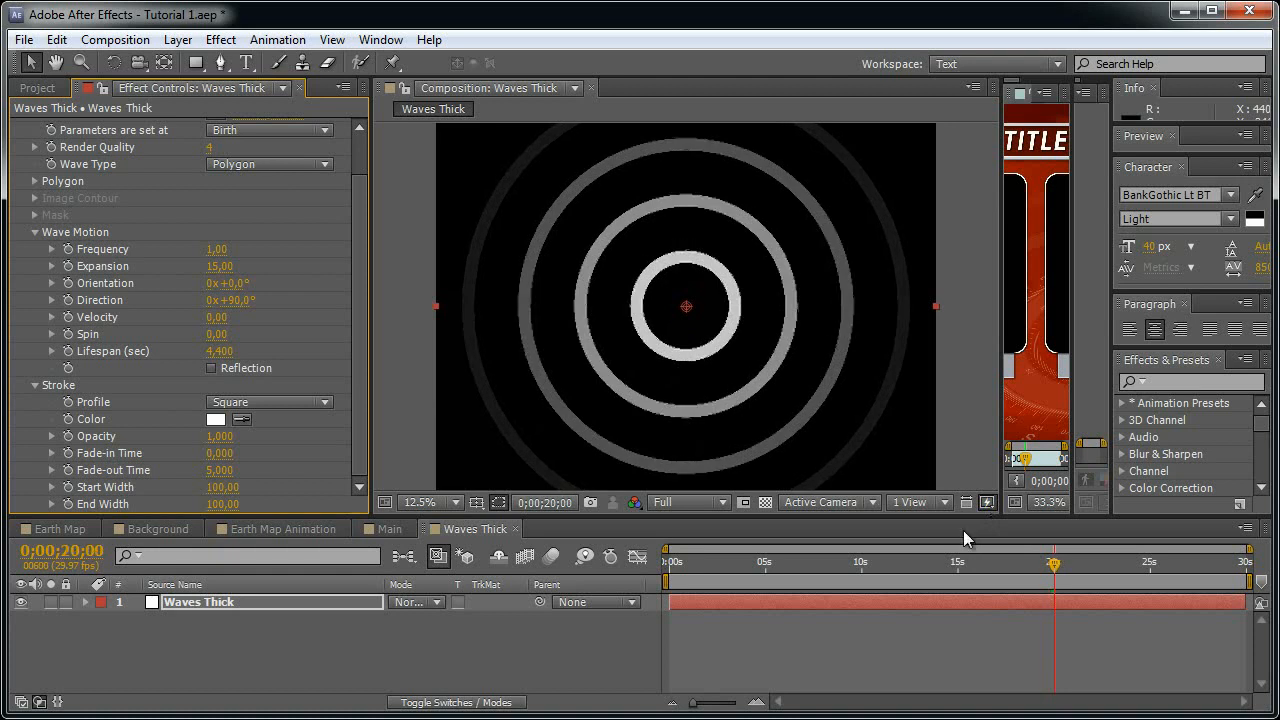
{"action": "key", "text": "Page_Down"}
{"action": "key", "text": "Page_Down"}
{"action": "key", "text": "Page_Down"}
{"action": "key", "text": "Page_Down"}
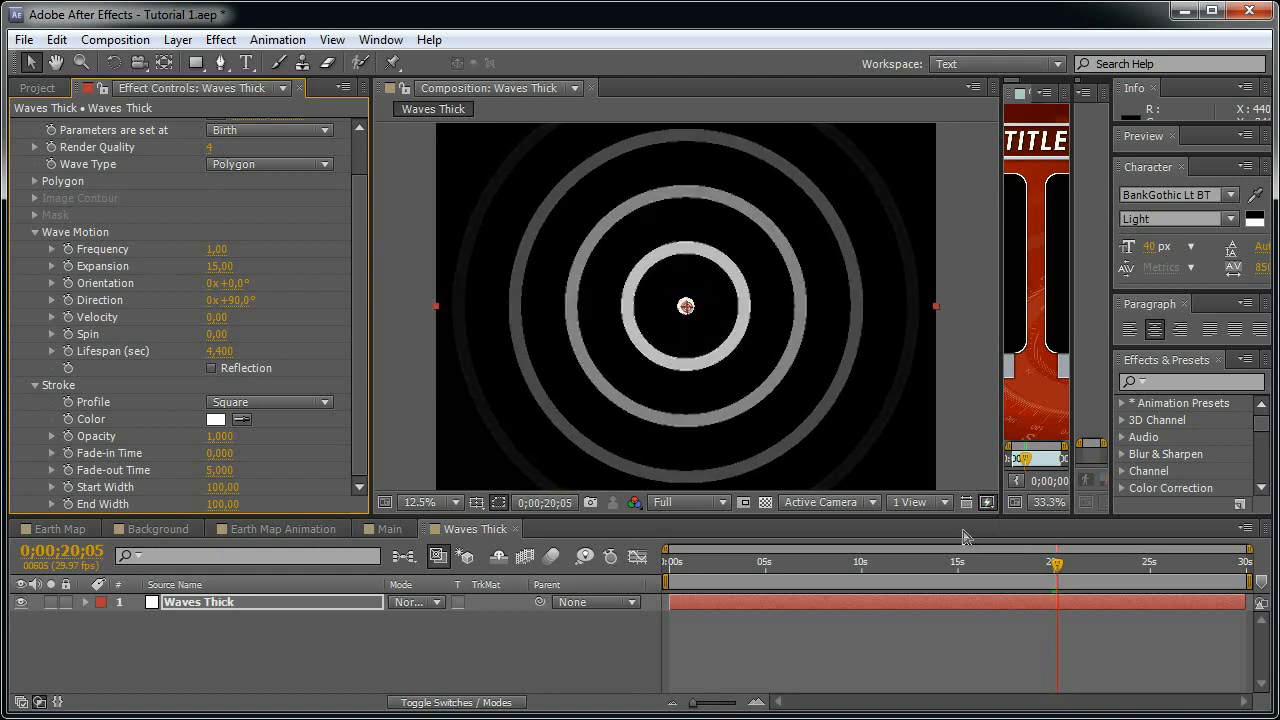
{"action": "mouse_move", "coordinate": [1058, 565]}
{"action": "left_mouse_down"}
{"action": "mouse_move", "coordinate": [1120, 576]}
{"action": "mouse_move", "coordinate": [1047, 572]}
{"action": "mouse_move", "coordinate": [1113, 581]}
{"action": "left_mouse_up"}
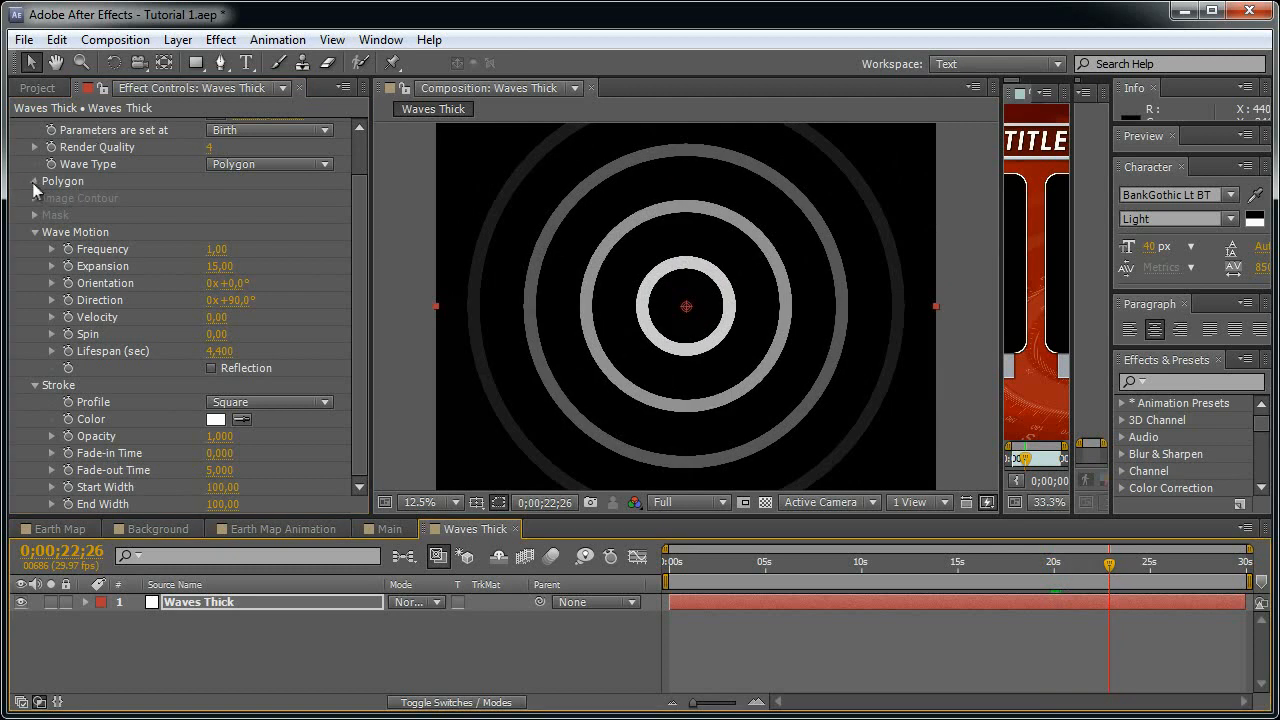
- Review the Polygon settings of Radio Waves, return to the list of project items, and save the project
{"action": "left_click", "coordinate": [35, 181]}
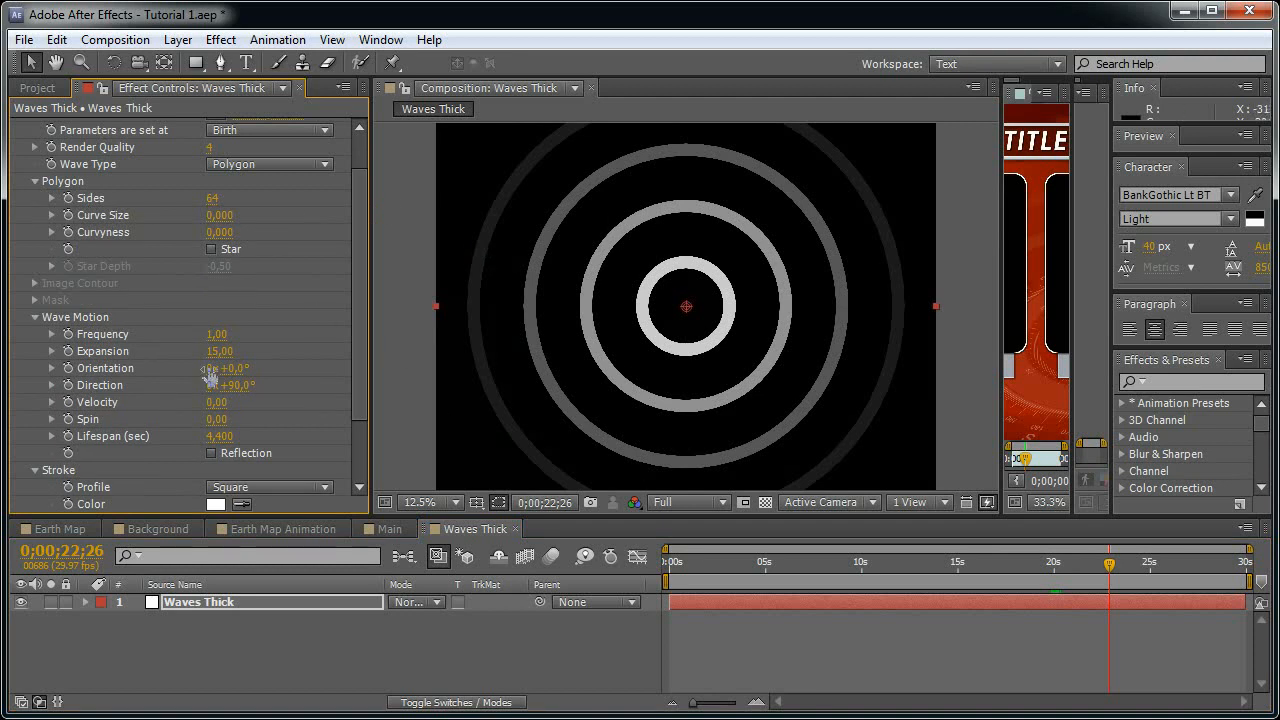
{"action": "key", "text": "period"}
{"action": "key", "text": "comma"}
{"action": "left_click", "coordinate": [37, 88]}
{"action": "left_click", "coordinate": [384, 640]}
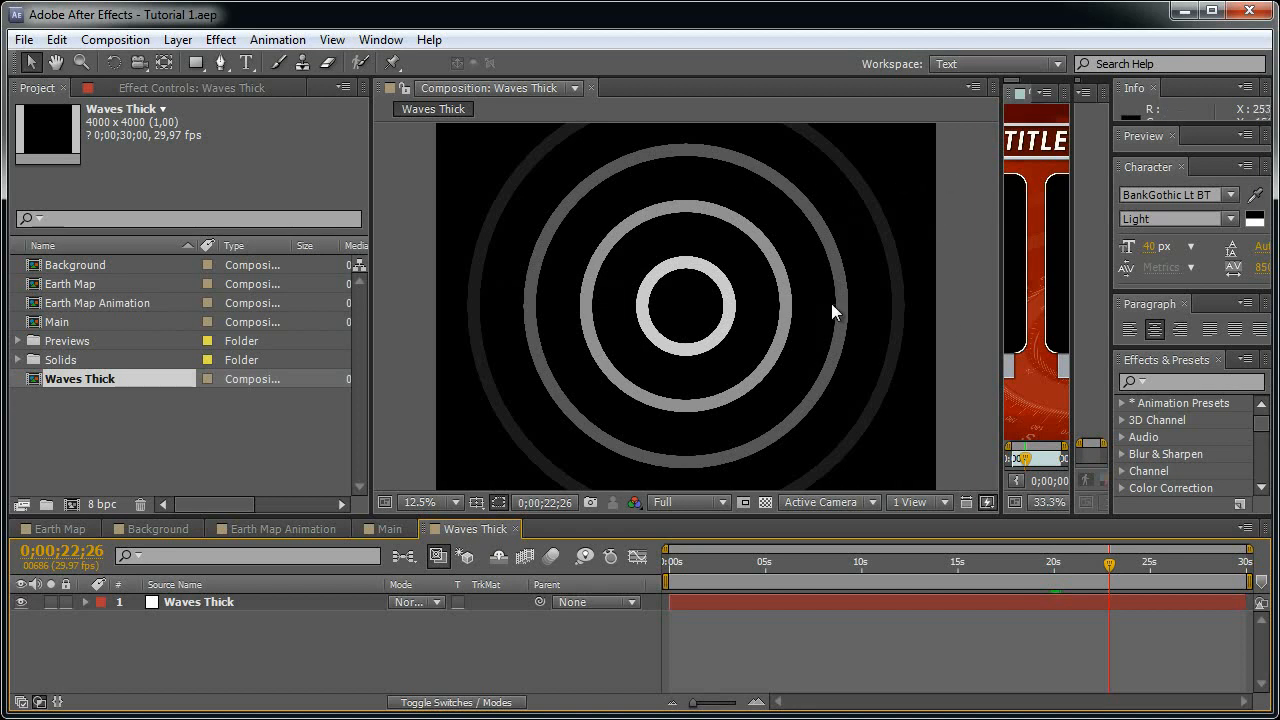
- Duplicate the Waves Thick composition and rename the copy Waves Thin
{"action": "left_click", "coordinate": [92, 382]}
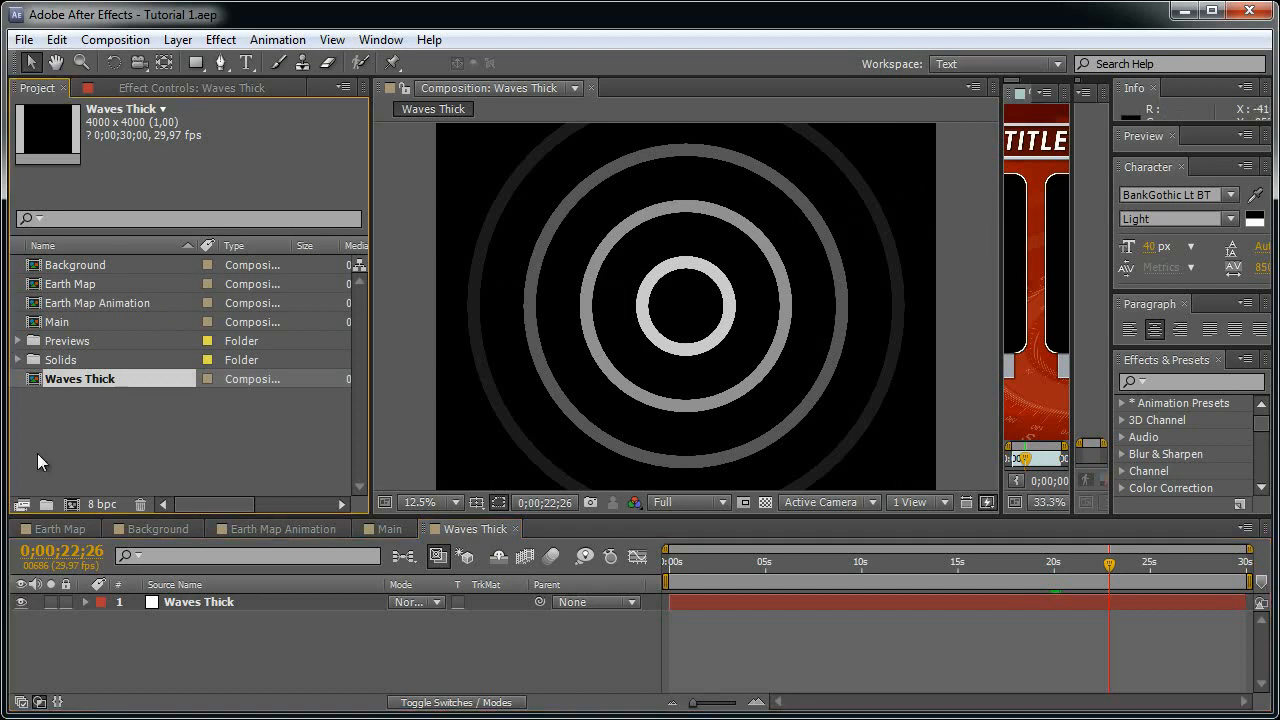
{"action": "key", "text": "ctrl+d"}
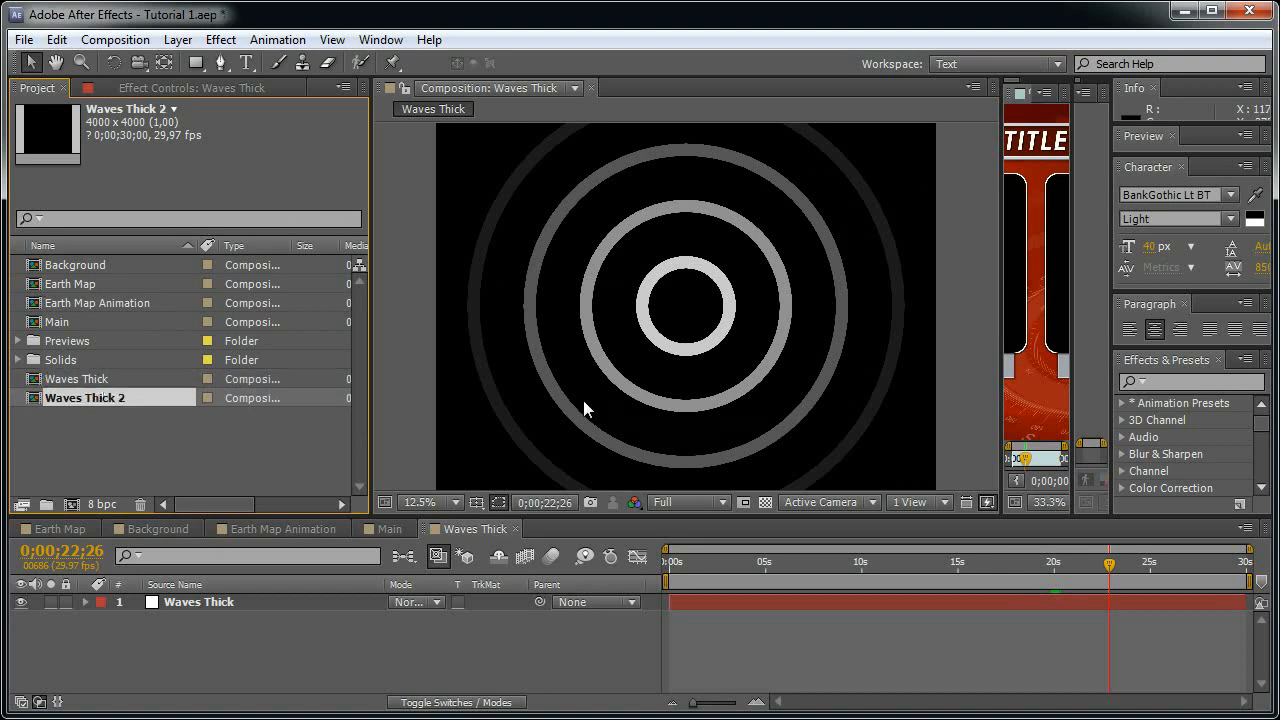
{"action": "key", "text": "Return"}
{"action": "key", "text": "End"}
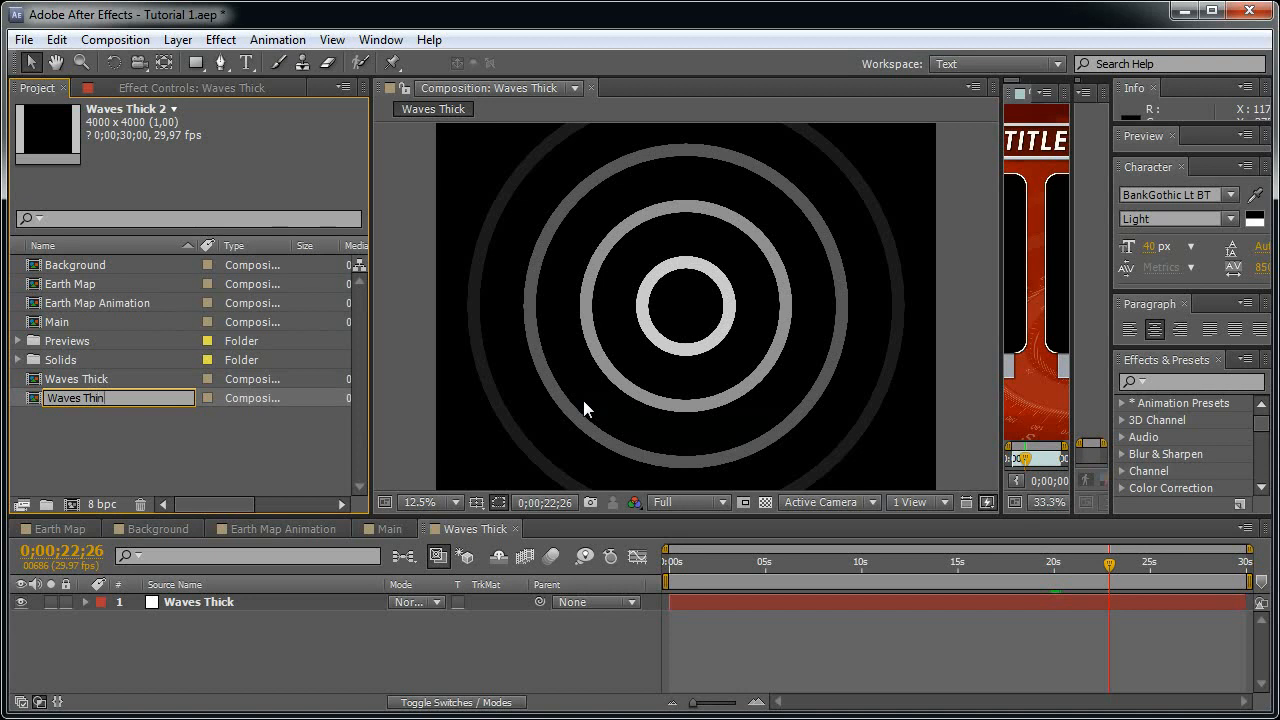
{"action": "left_click", "coordinate": [113, 410]}
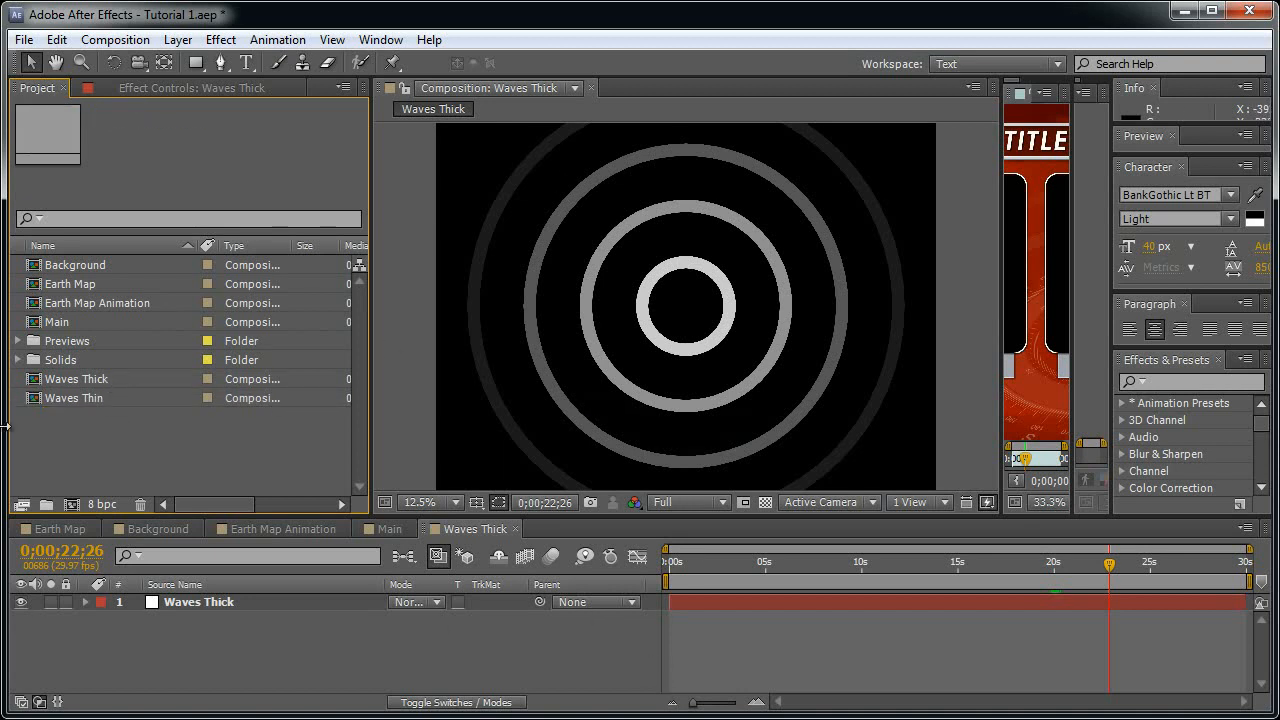
- Delete the Waves Thin composition from the project
{"action": "left_click", "coordinate": [69, 397]}
{"action": "key", "text": "Delete"}
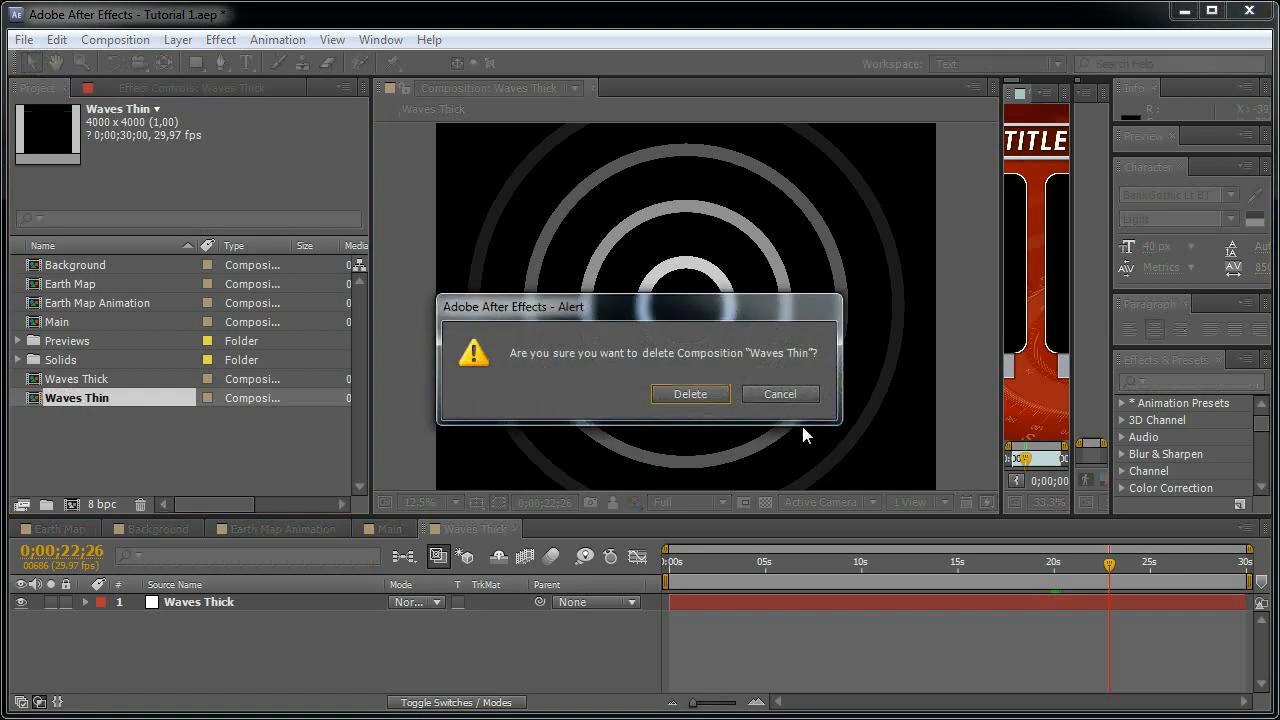
{"action": "left_click", "coordinate": [680, 395]}
- Slide the Waves Thick layer earlier so it begins with expanded rings, and extend its end to the composition's end
{"action": "left_click", "coordinate": [60, 379]}
{"action": "left_click_drag", "start_coordinate": [1109, 563], "coordinate": [860, 578]}
{"action": "left_click_drag", "start_coordinate": [1137, 602], "coordinate": [998, 612]}
{"action": "left_click_drag", "start_coordinate": [899, 602], "coordinate": [1210, 602]}
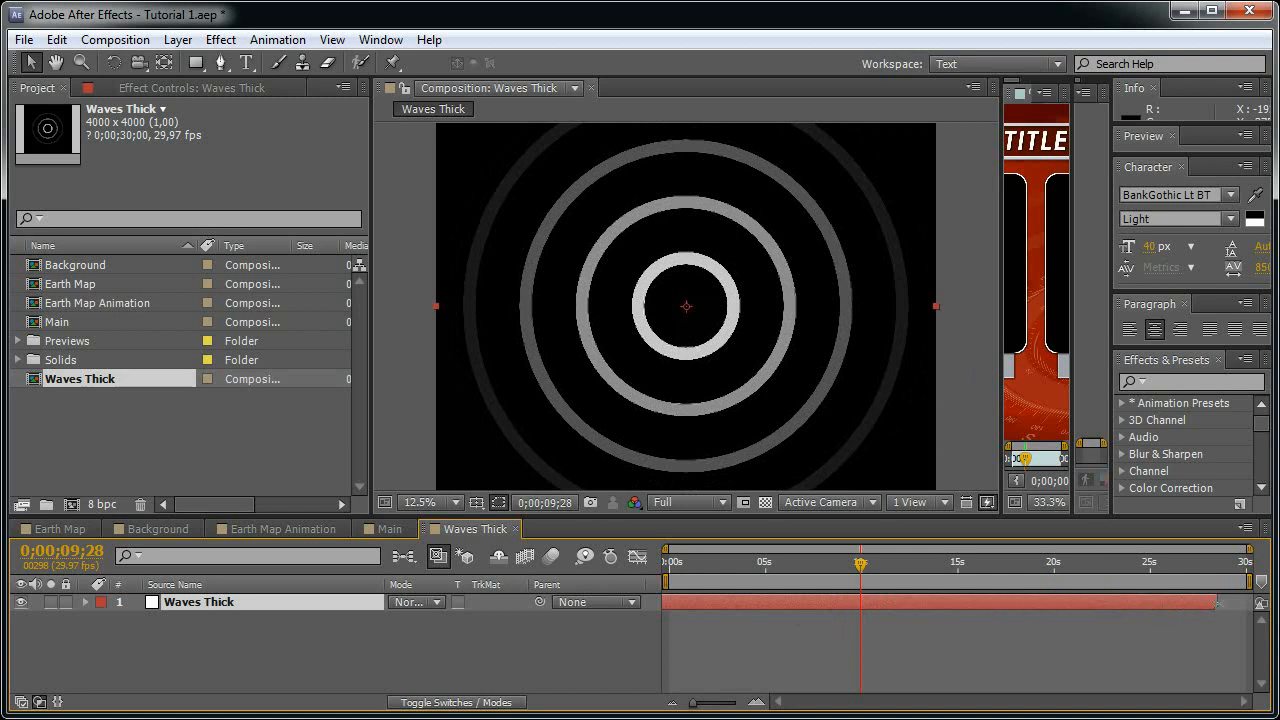
- Examine the rings of Waves Thick up close at 0;00;00;00 and at the last frame, 0;00;29;29
{"action": "left_click_drag", "start_coordinate": [745, 566], "coordinate": [620, 574]}
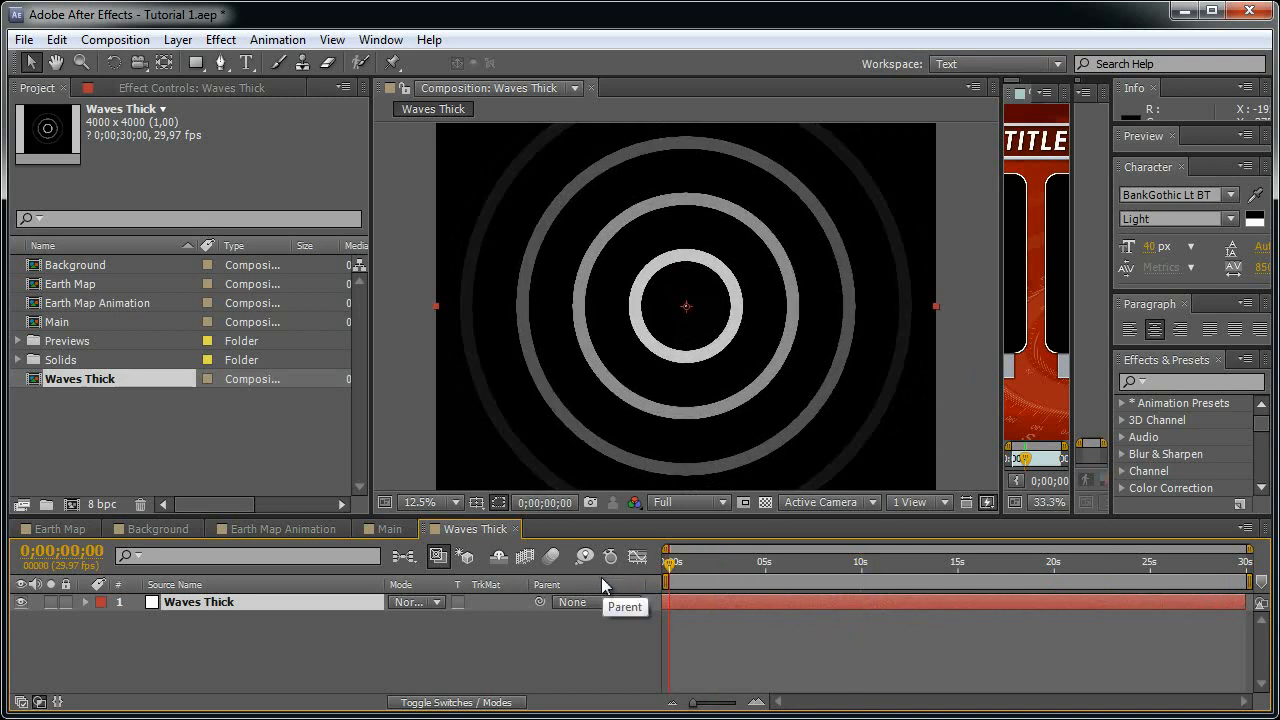
{"action": "key", "text": "period"}
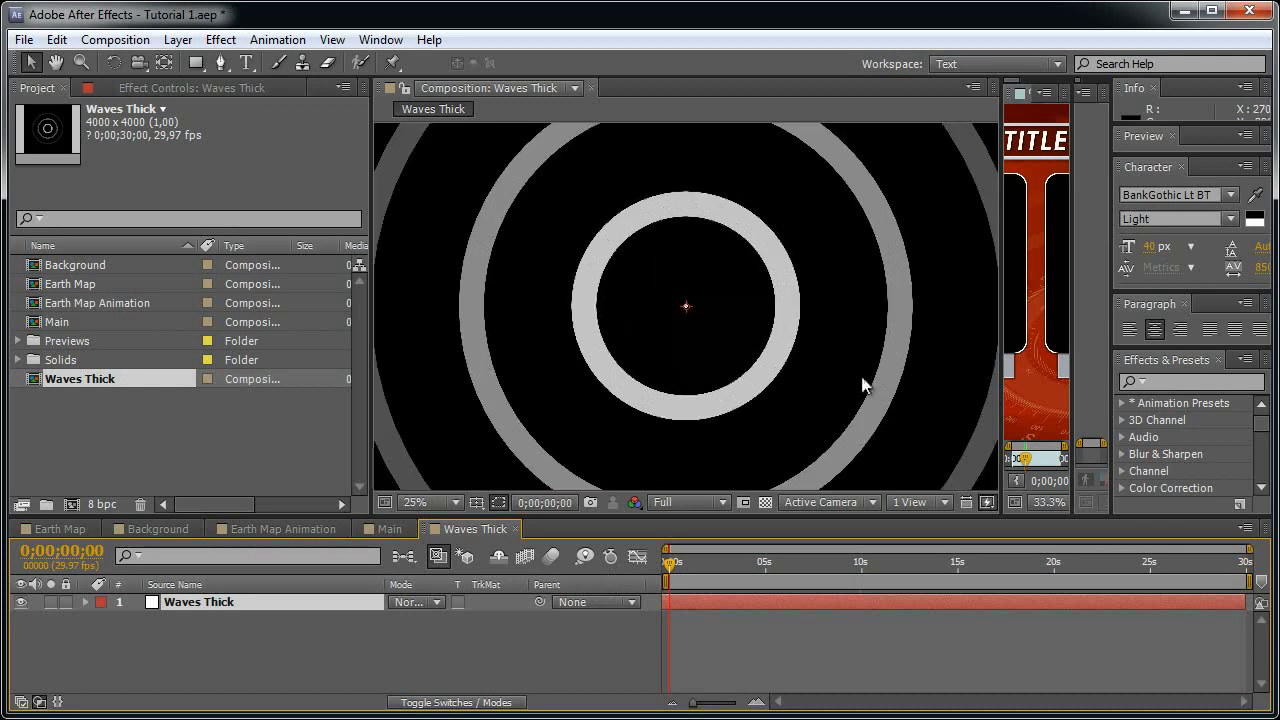
{"action": "key", "text": "period"}
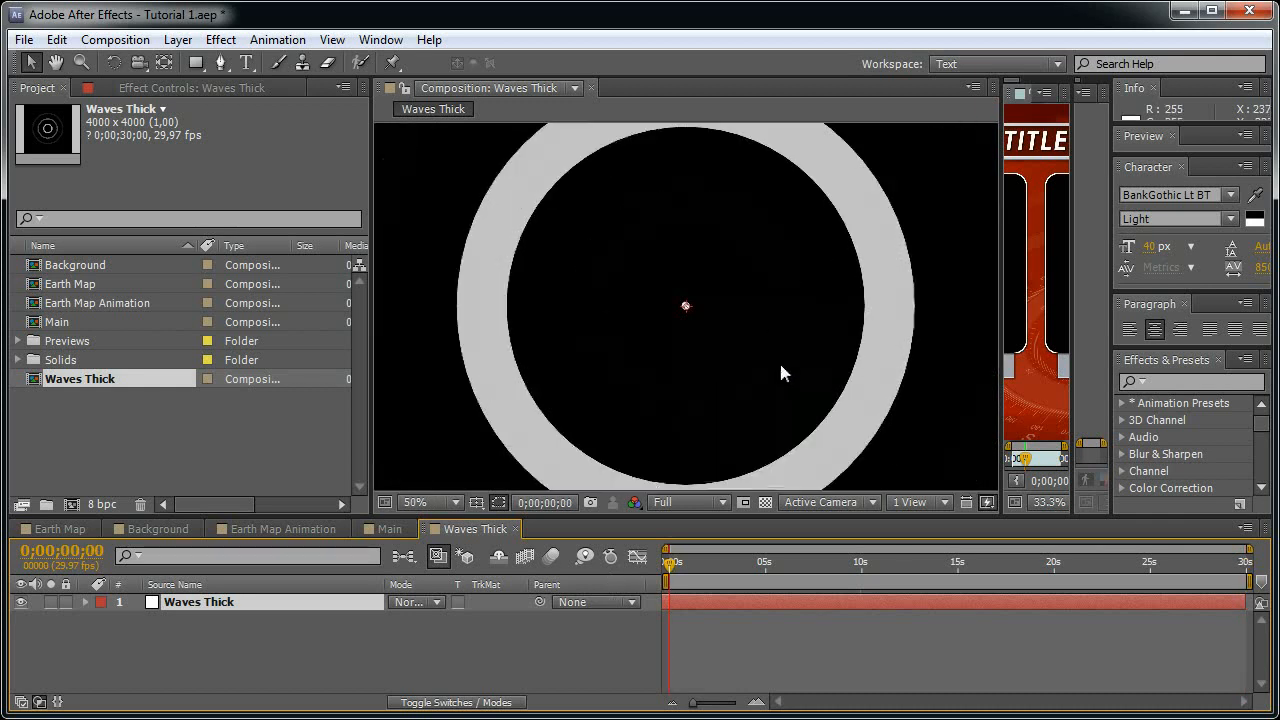
{"action": "left_click", "coordinate": [561, 627]}
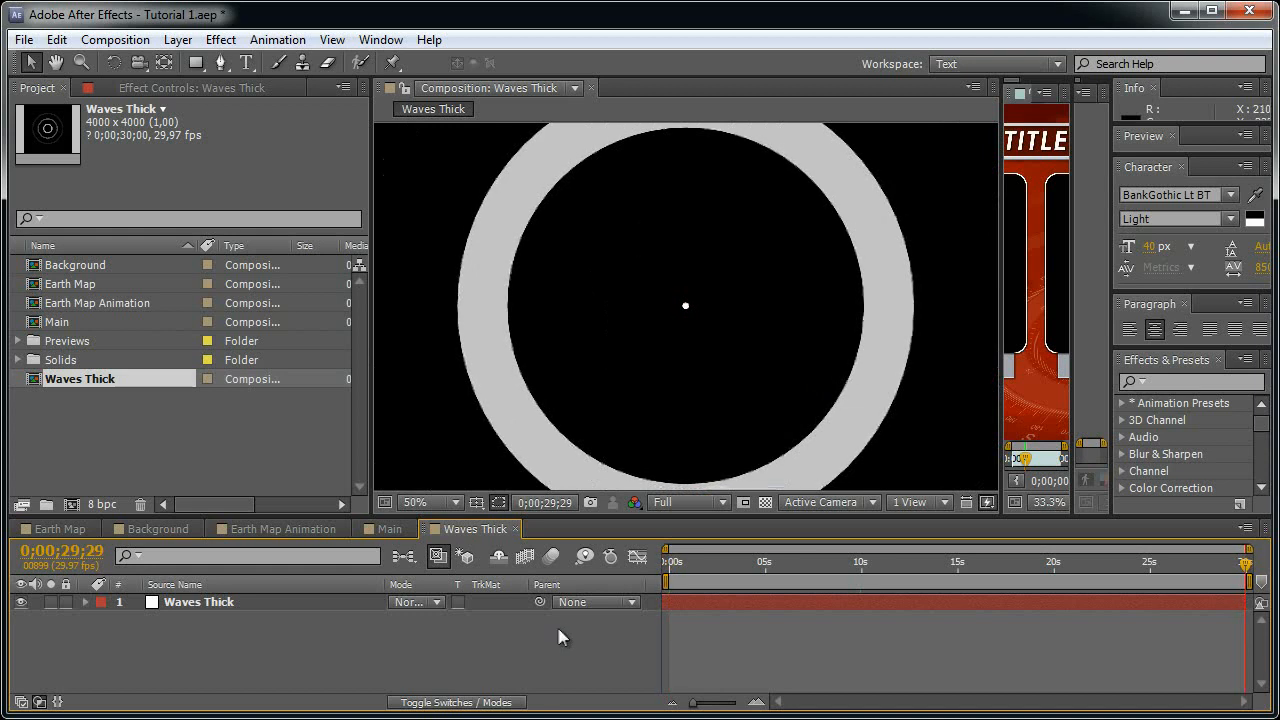
{"action": "key", "text": "End"}
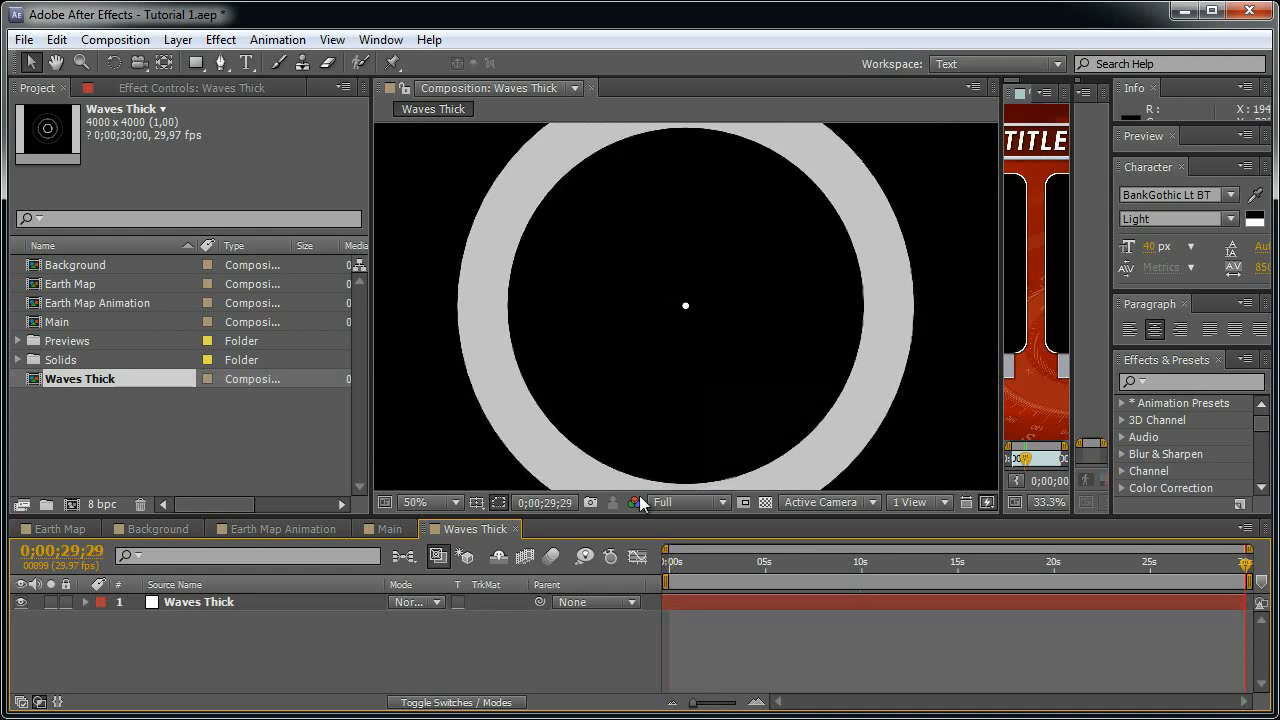
{"action": "scroll", "coordinate": [770, 327], "scroll_direction": "down", "scroll_amount": 4}
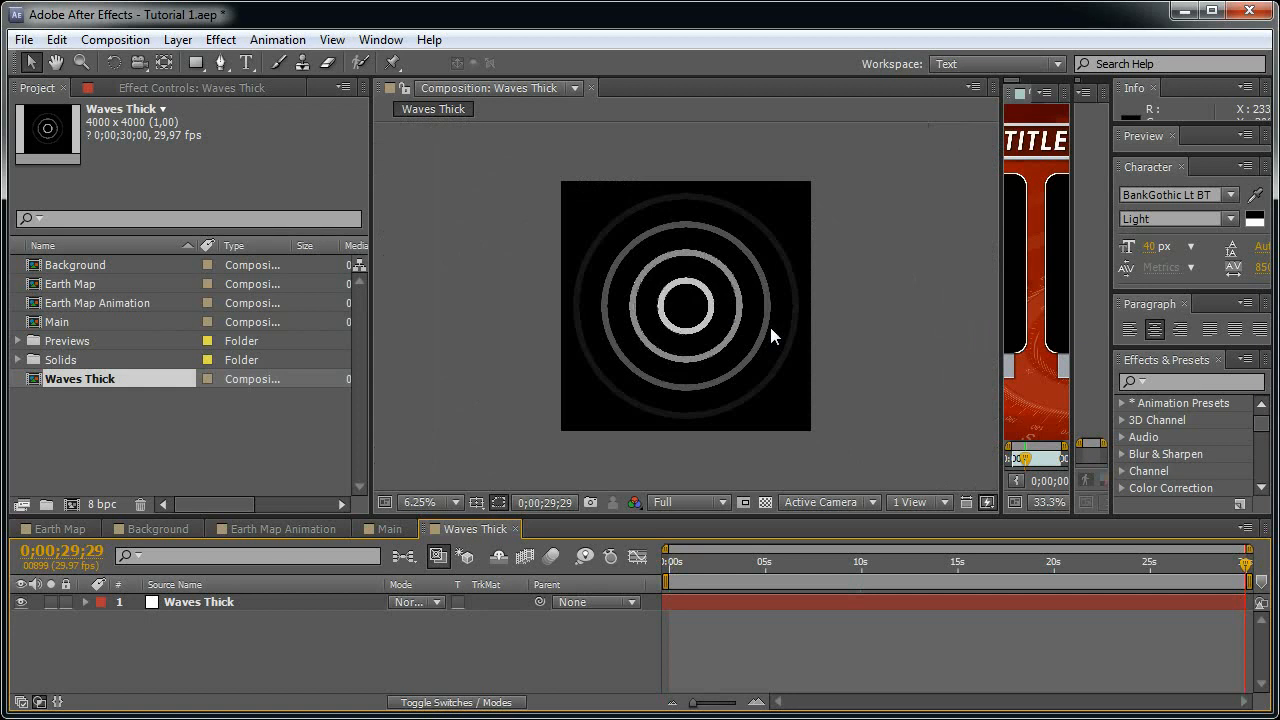
{"action": "scroll", "coordinate": [769, 323], "scroll_direction": "up", "scroll_amount": 1}
- Duplicate the adjusted Waves Thick composition and name the copy Waves Thin
{"action": "left_click", "coordinate": [106, 381]}
{"action": "key", "text": "ctrl+d"}
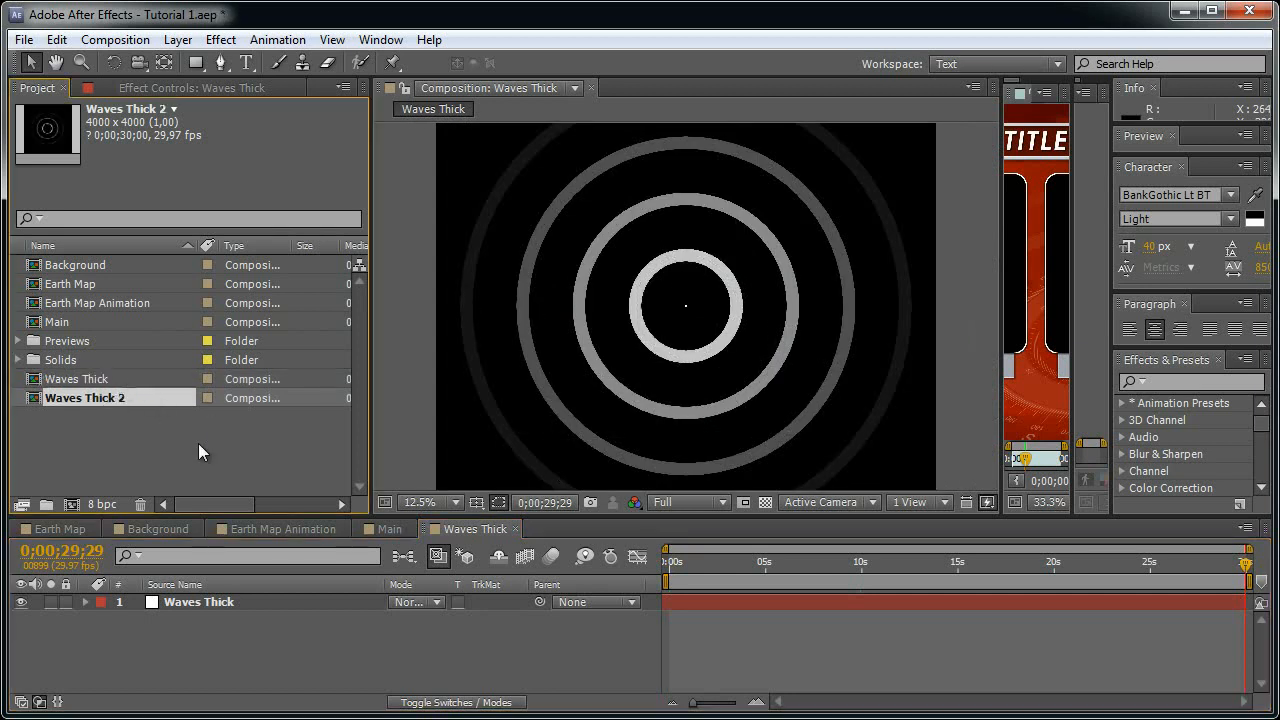
{"action": "key", "text": "Return"}
{"action": "key", "text": "End"}
{"action": "key", "text": "BackSpace"}
{"action": "key", "text": "BackSpace"}
{"action": "key", "text": "BackSpace"}
{"action": "key", "text": "BackSpace"}
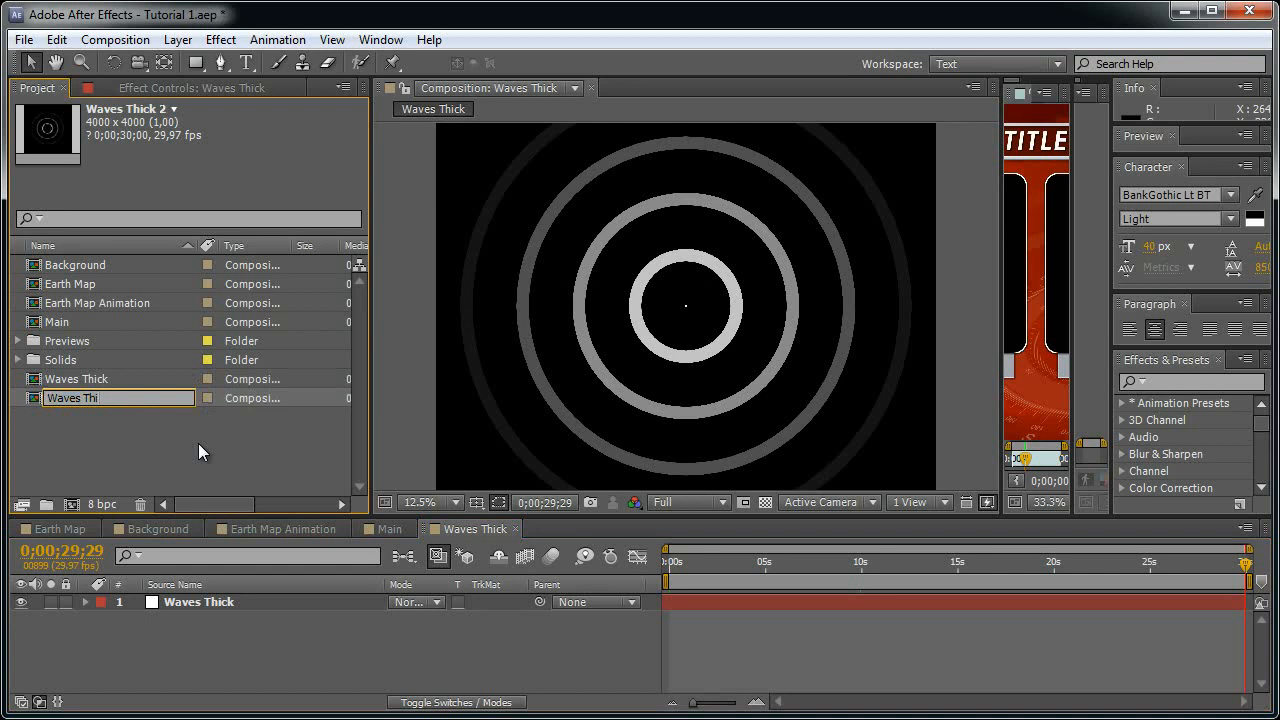
{"action": "type", "text": "n"}
{"action": "key", "text": "Return"}
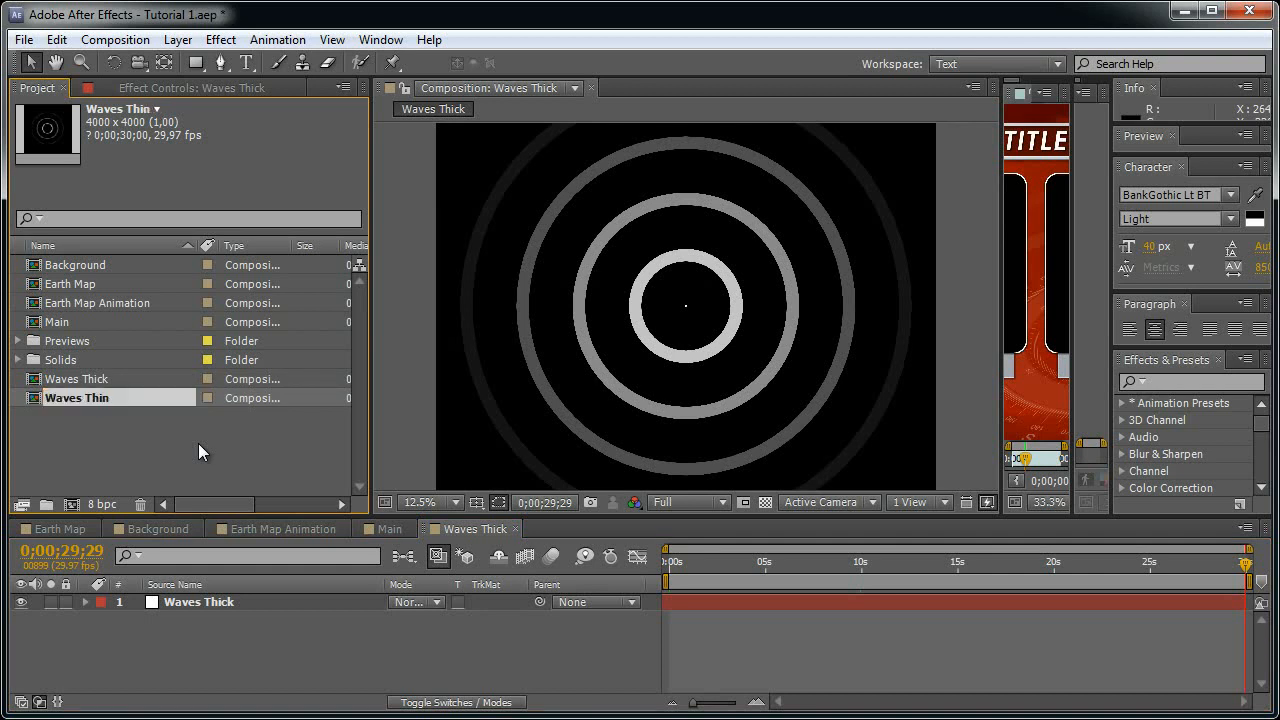
- Open the Waves Thin composition and rename its solid Waves Thin in the solid settings
{"action": "double_click", "coordinate": [147, 400]}
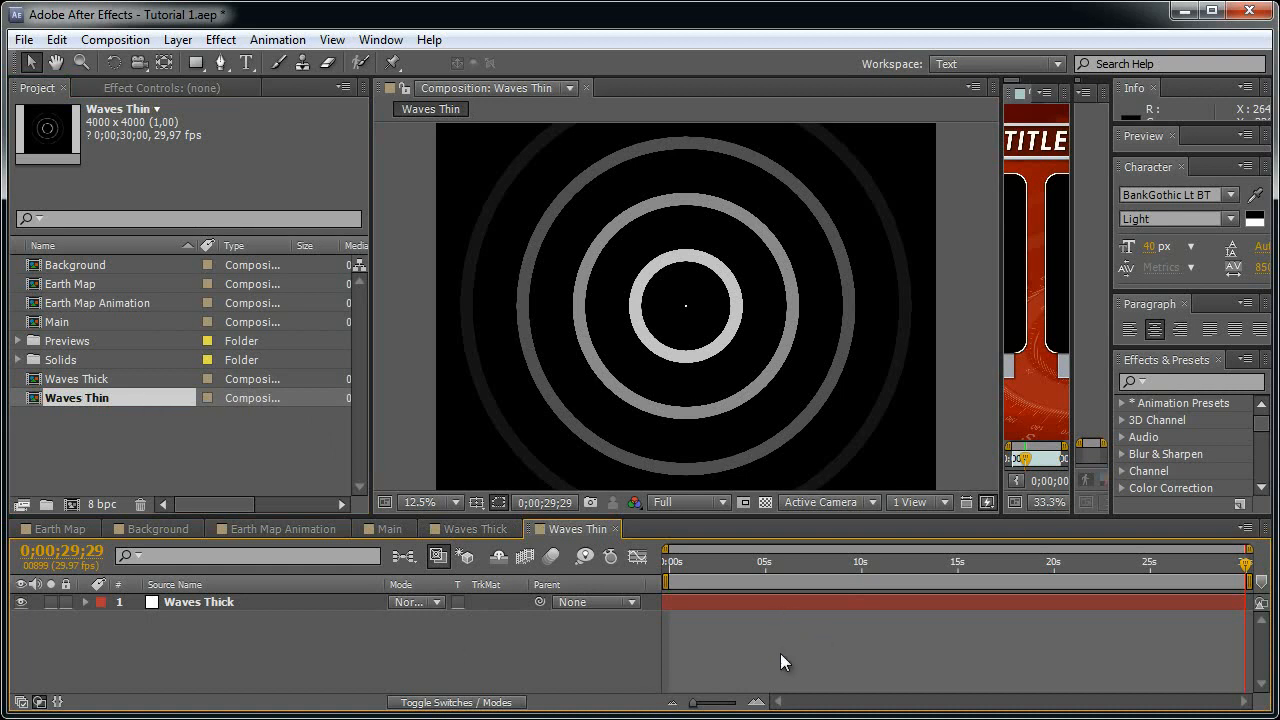
{"action": "left_click", "coordinate": [224, 603]}
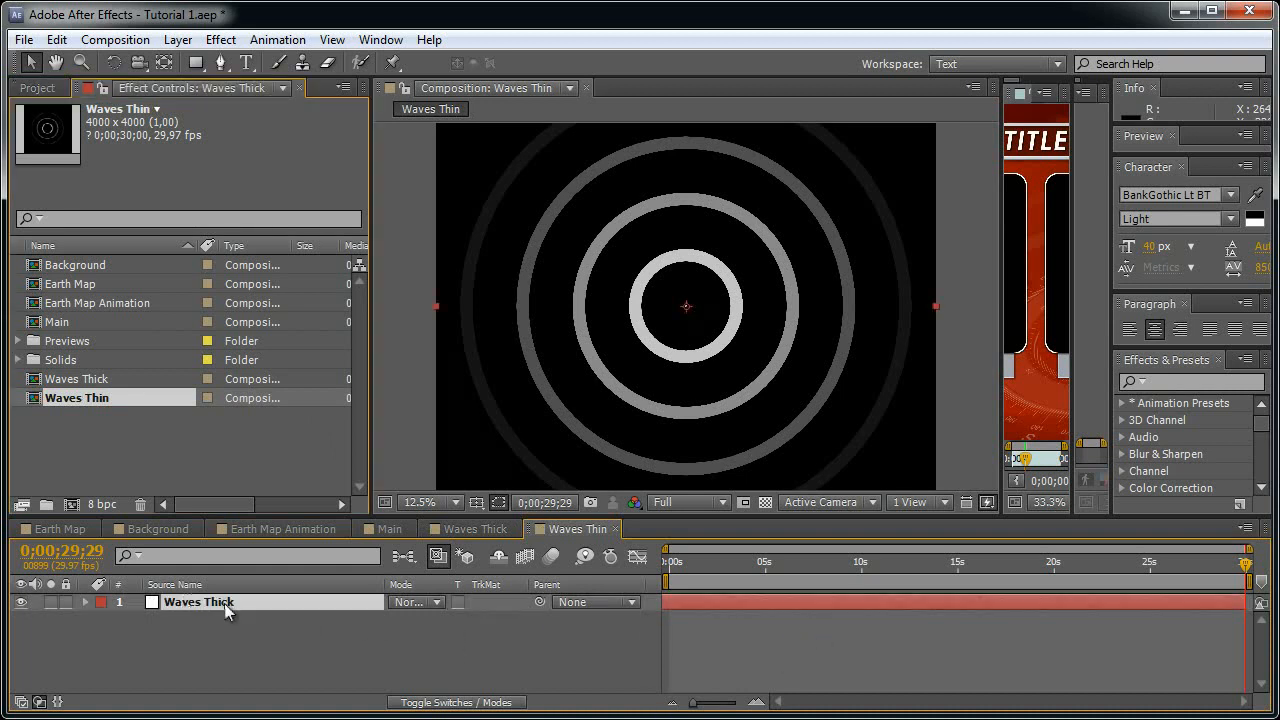
{"action": "key", "text": "F3"}
{"action": "key", "text": "ctrl+shift+y"}
{"action": "key", "text": "End"}
{"action": "type", "text": "n"}
{"action": "key", "text": "Return"}
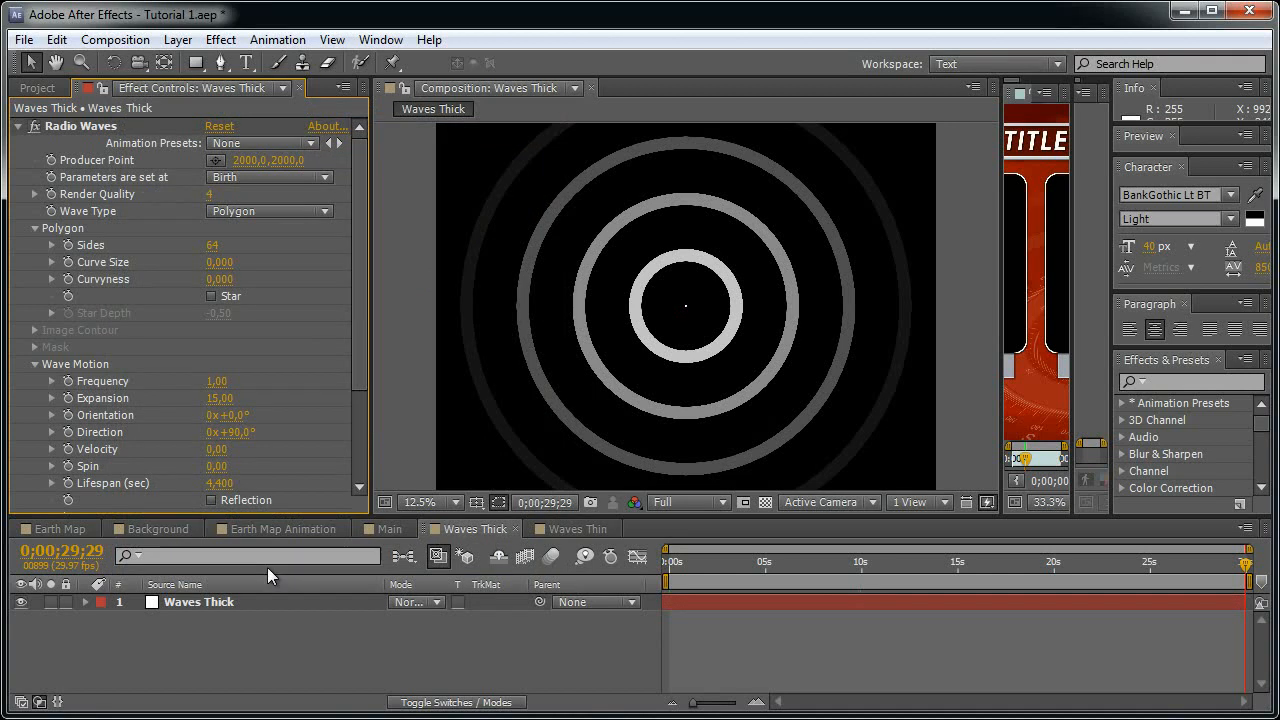
- Set the Radio Waves frequency to 2 and the expansion to 30 on the Waves Thin layer
{"action": "left_click", "coordinate": [570, 529]}
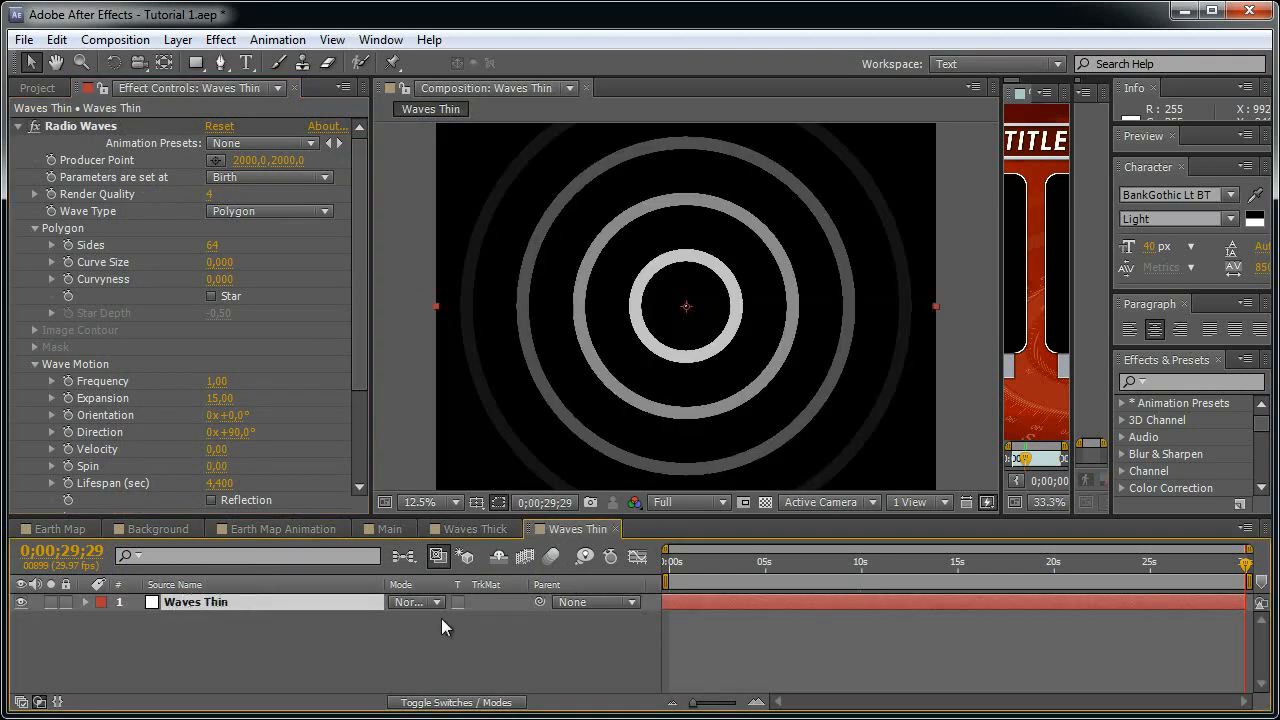
{"action": "left_click", "coordinate": [212, 602]}
{"action": "left_click", "coordinate": [216, 382]}
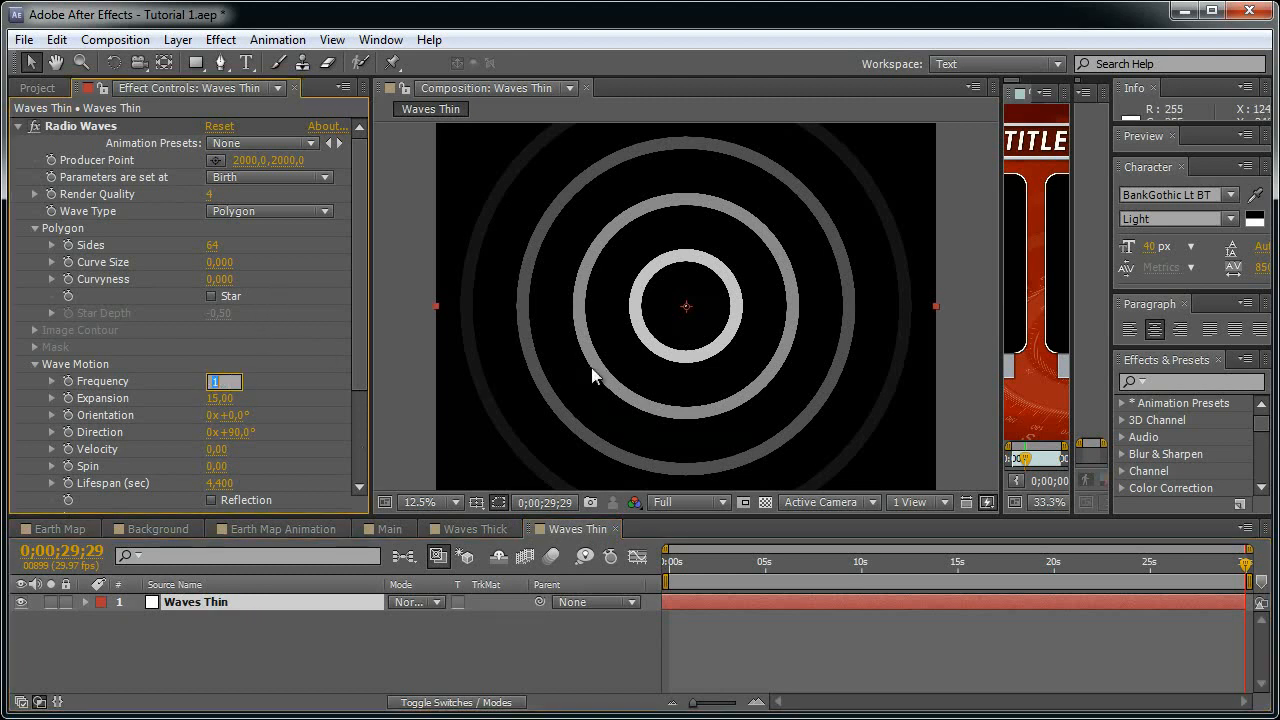
{"action": "key", "text": "Return"}
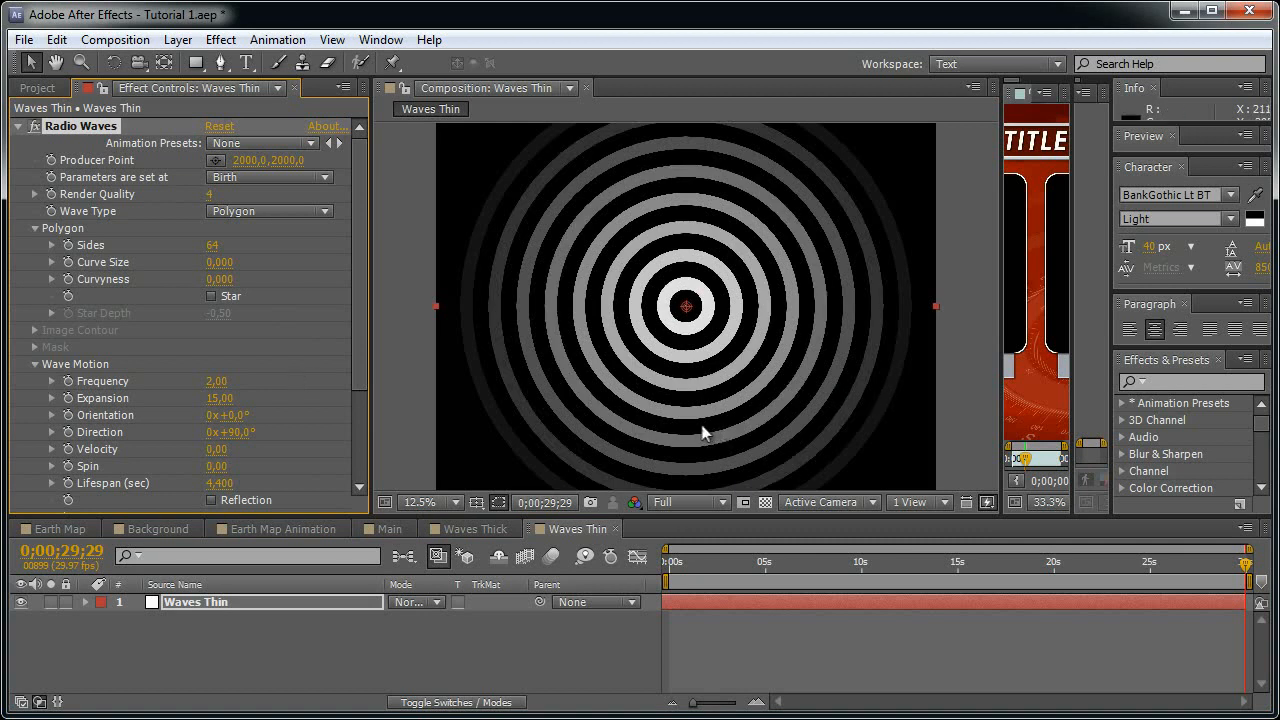
{"action": "left_click", "coordinate": [219, 398]}
{"action": "type", "text": "30"}
{"action": "key", "text": "Return"}
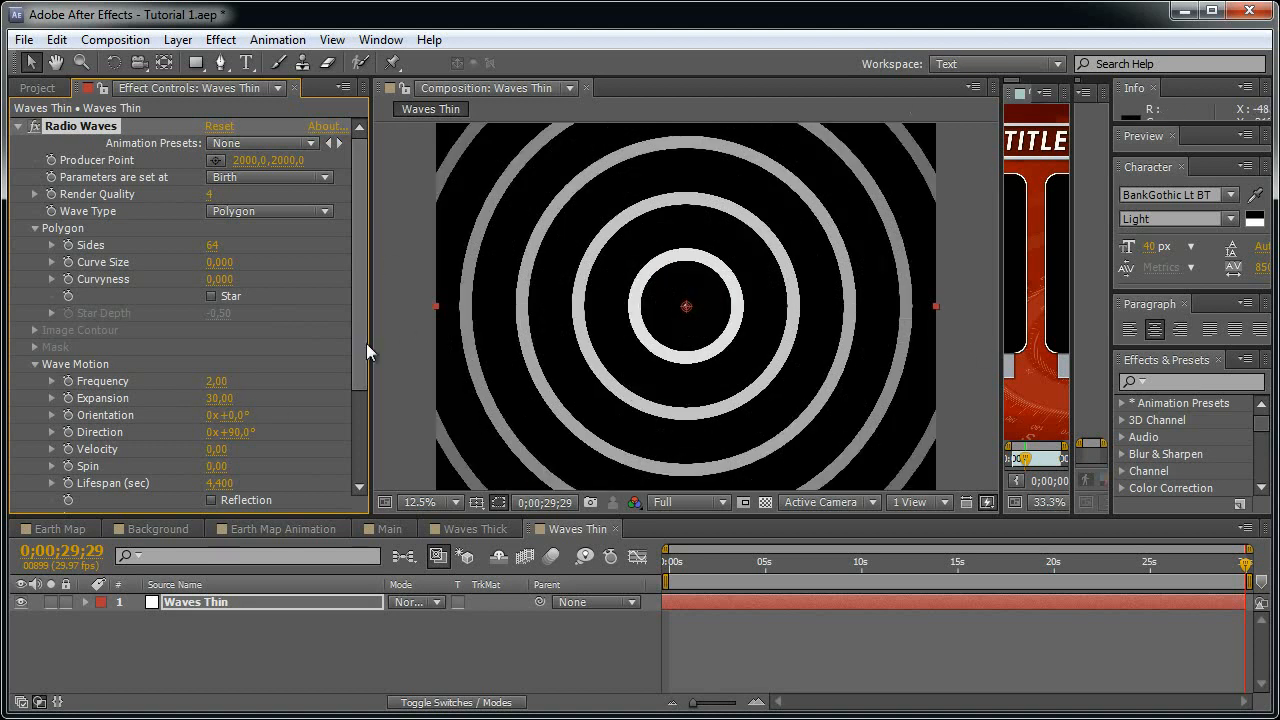
- Set the Waves Thin lifespan to 2 seconds and check the rings at 0;00;09;09
{"action": "left_click_drag", "start_coordinate": [361, 337], "coordinate": [360, 440]}
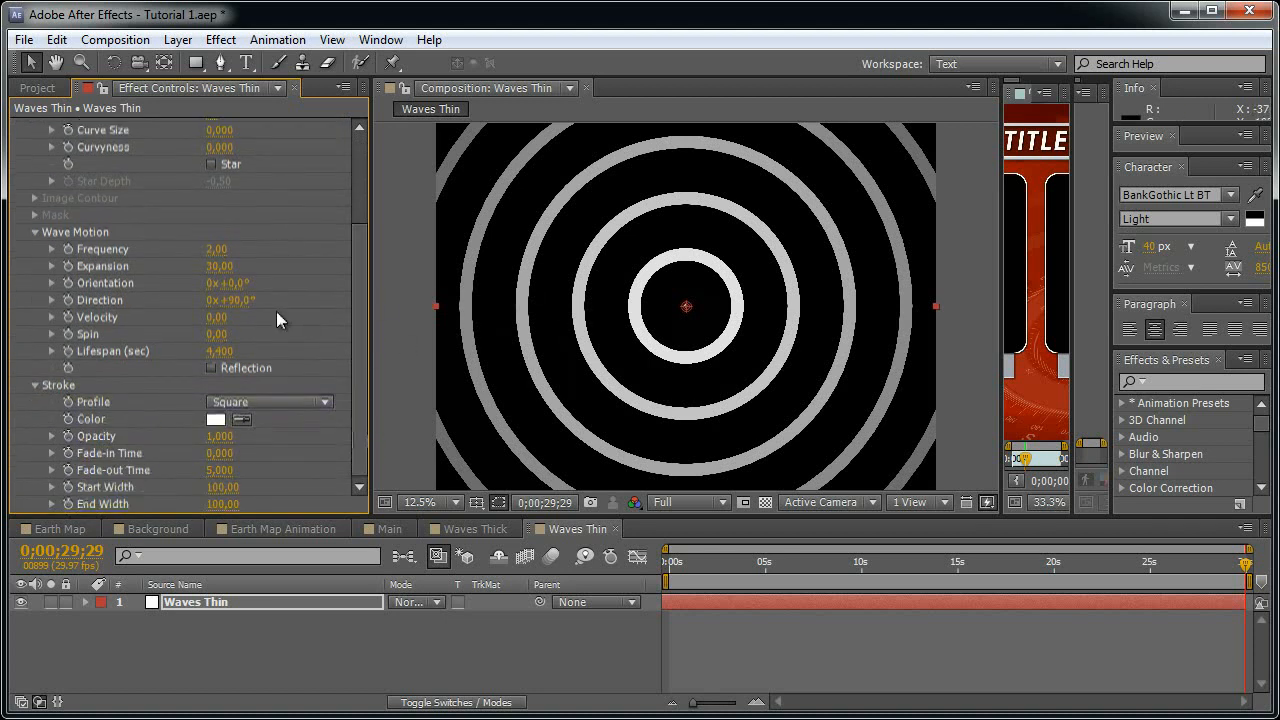
{"action": "left_click", "coordinate": [220, 351]}
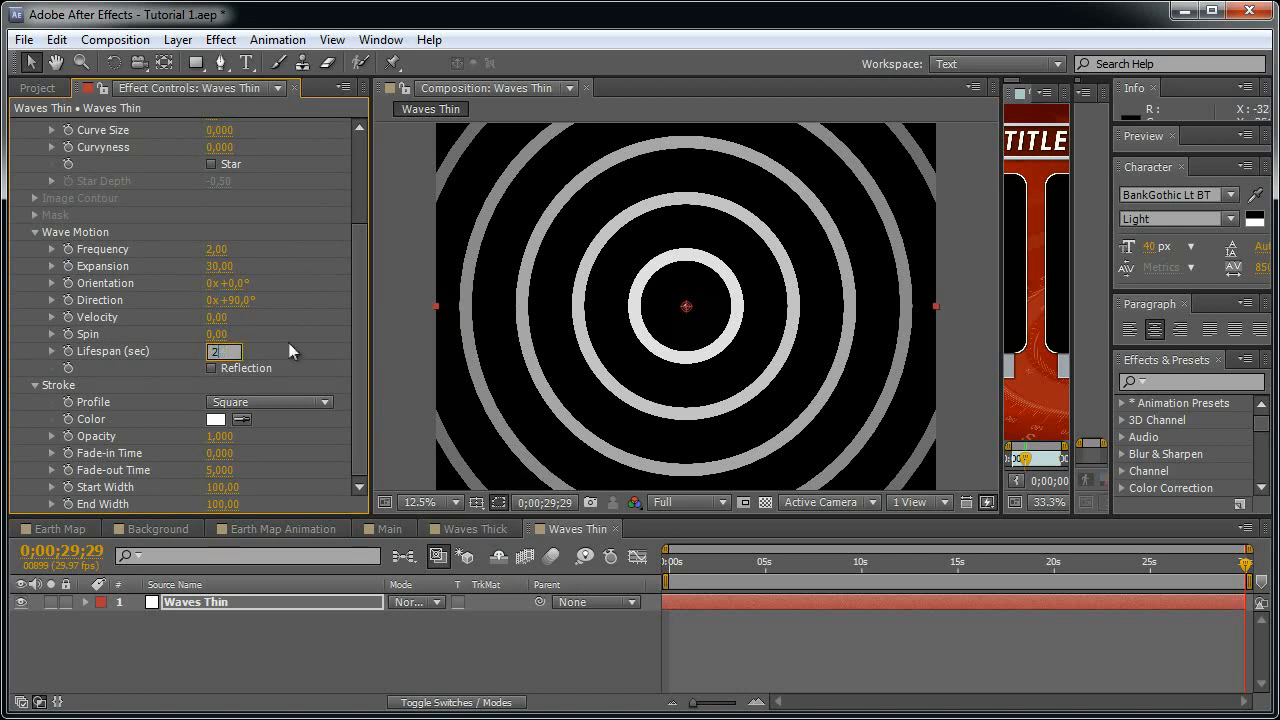
{"action": "key", "text": "Return"}
{"action": "left_click_drag", "start_coordinate": [800, 578], "coordinate": [849, 583]}
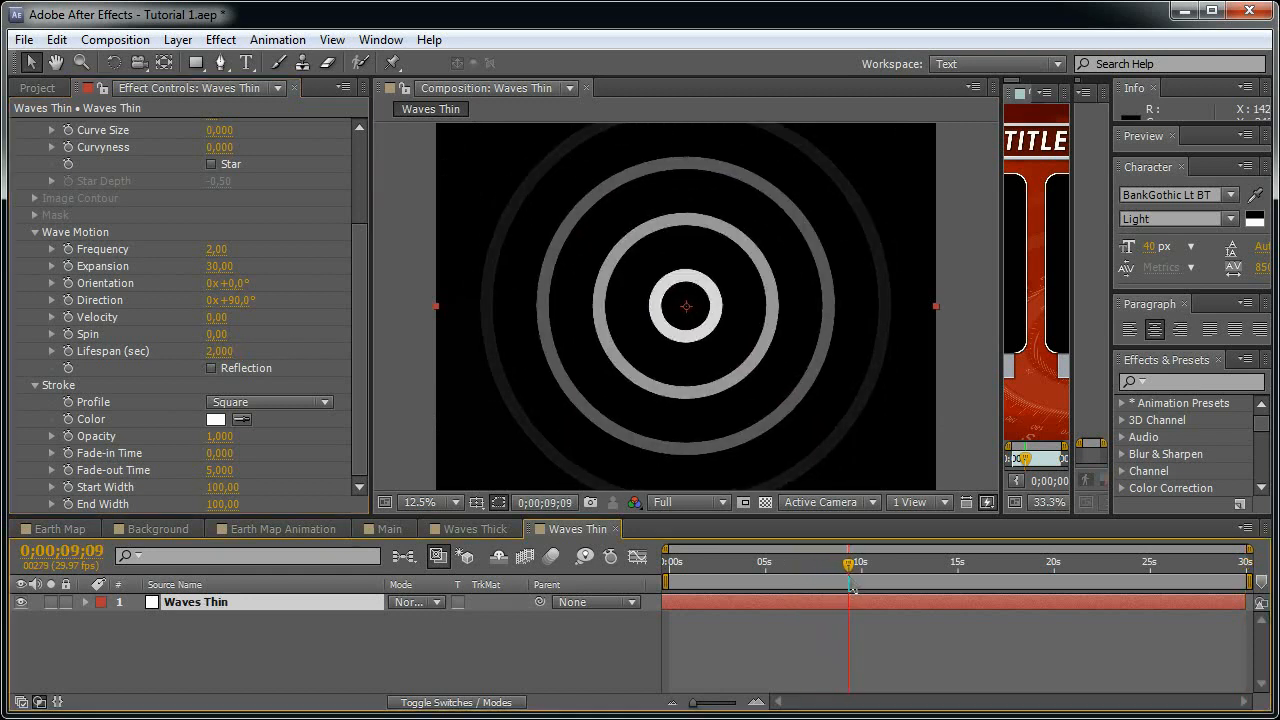
- Set the stroke's start width and end width to 20 on Waves Thin, and check the rings at 0;00;29;29
{"action": "left_click", "coordinate": [225, 490]}
{"action": "type", "text": "20"}
{"action": "key", "text": "Tab"}
{"action": "type", "text": "20"}
{"action": "key", "text": "Return"}
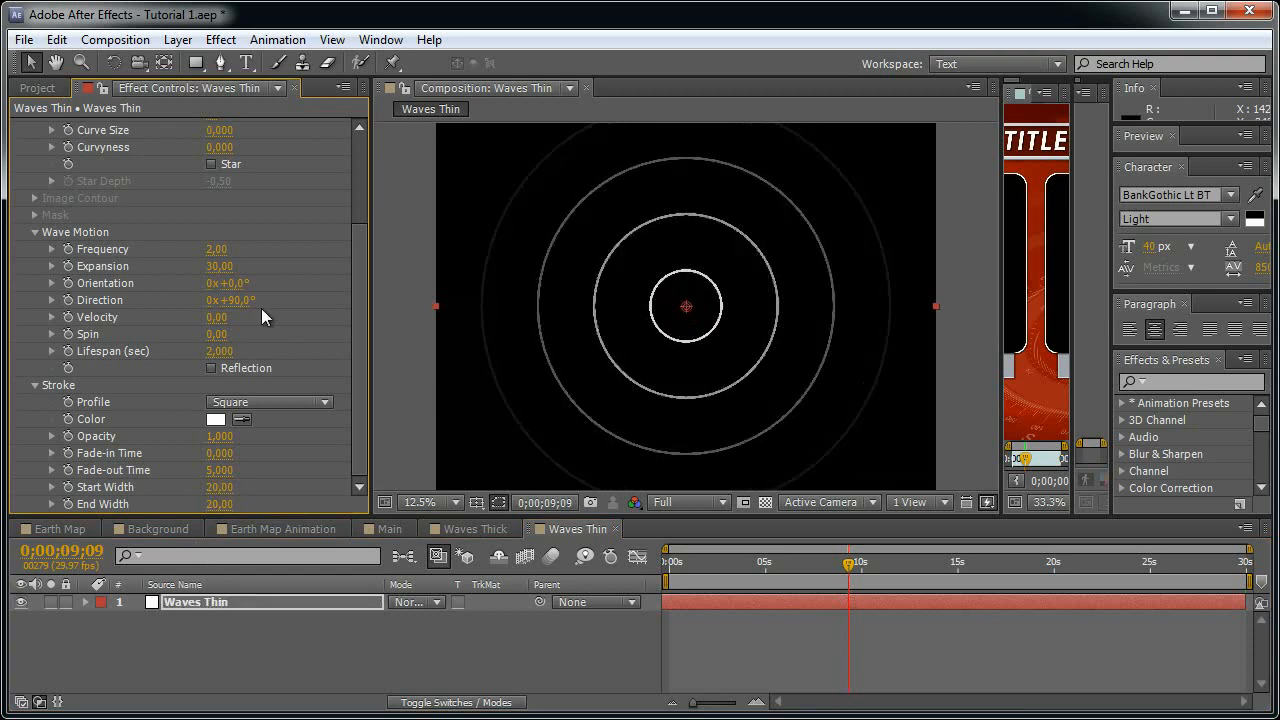
{"action": "left_click_drag", "start_coordinate": [876, 562], "coordinate": [1275, 568]}
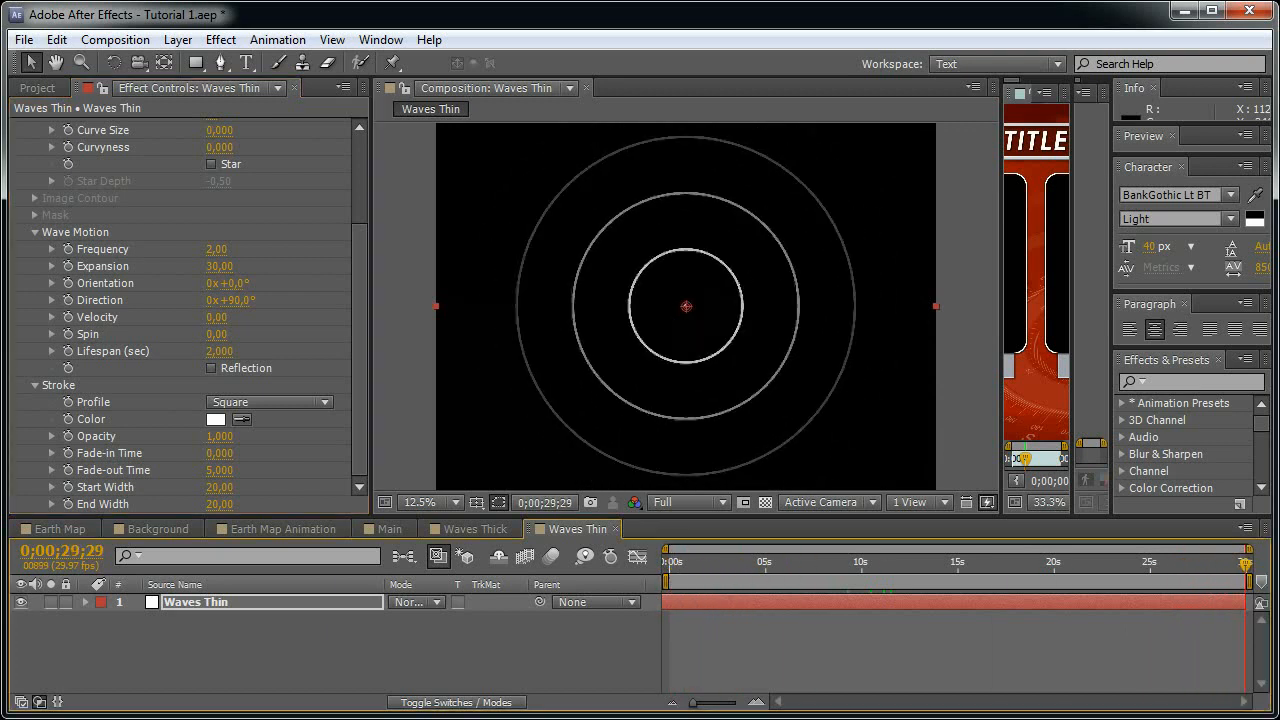
- Add the Waves Thick and Waves Thin compositions to Main, above the Earth Map Animation layer
{"action": "left_click", "coordinate": [37, 88]}
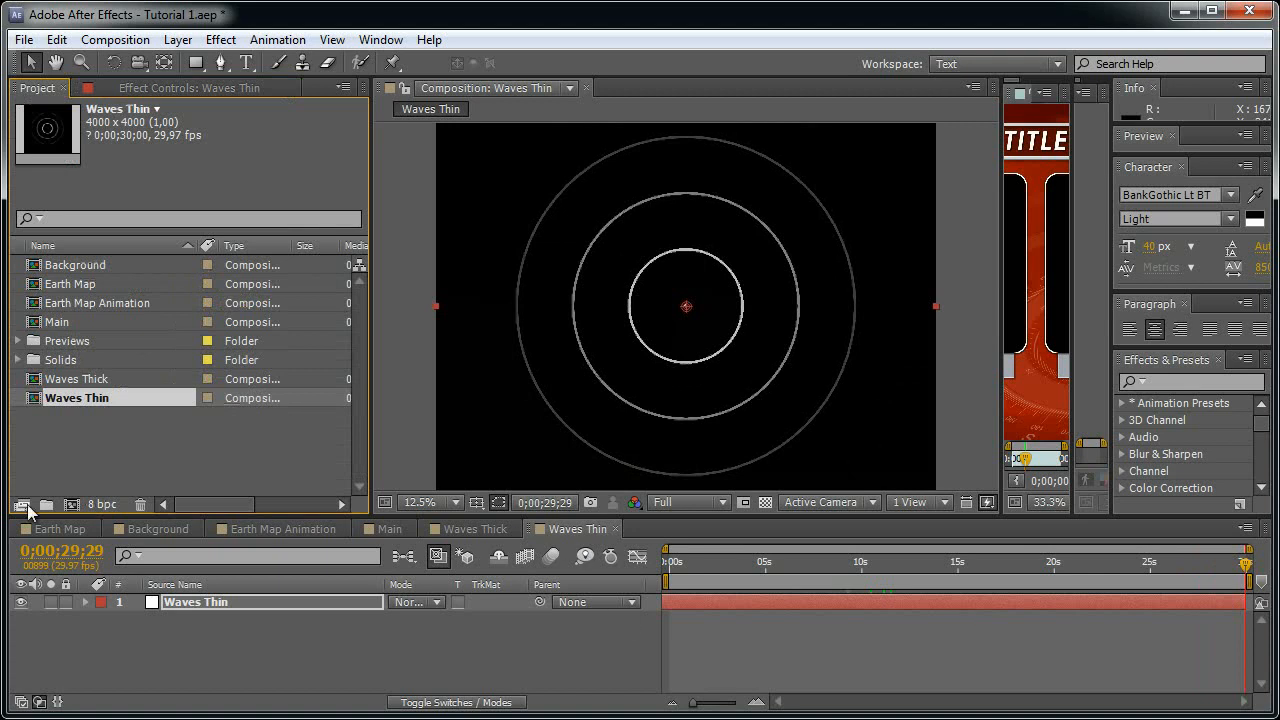
{"action": "left_click", "coordinate": [389, 529]}
{"action": "left_click_drag", "start_coordinate": [163, 435], "coordinate": [456, 606]}
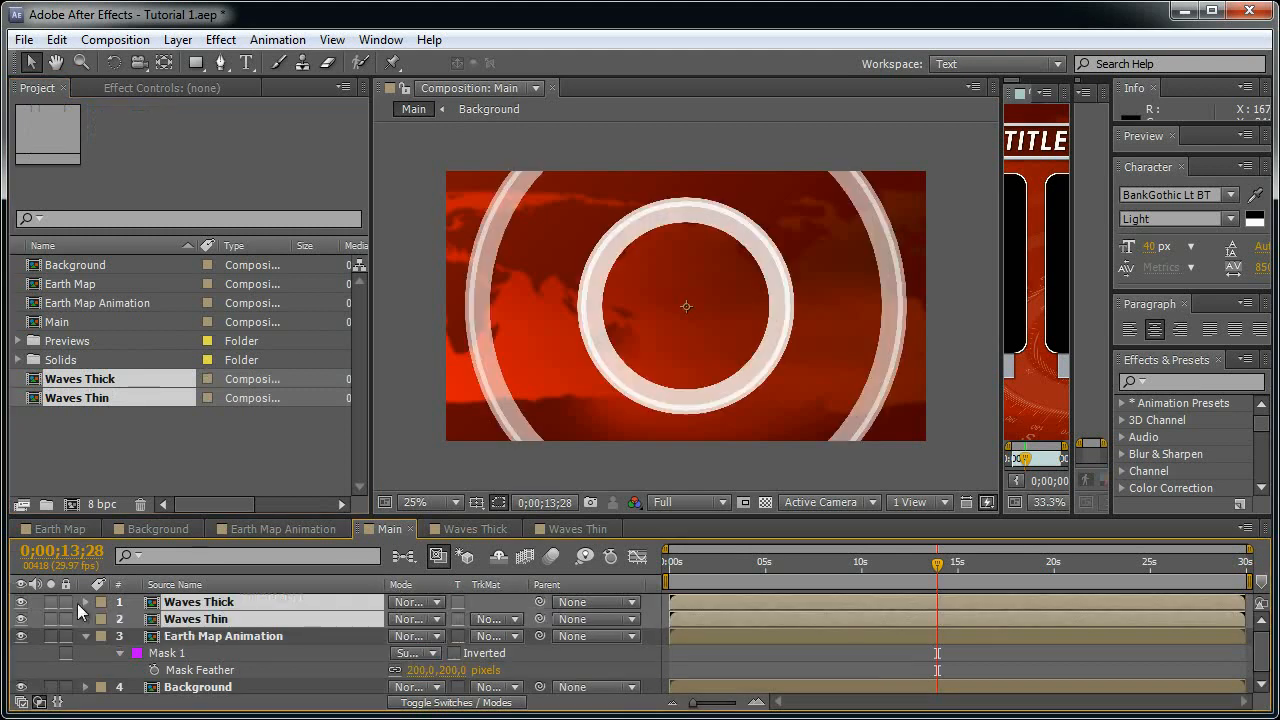
- Label the two wave layers Blue and the Earth Map Animation and Background layers Red in Main
{"action": "left_click", "coordinate": [100, 621]}
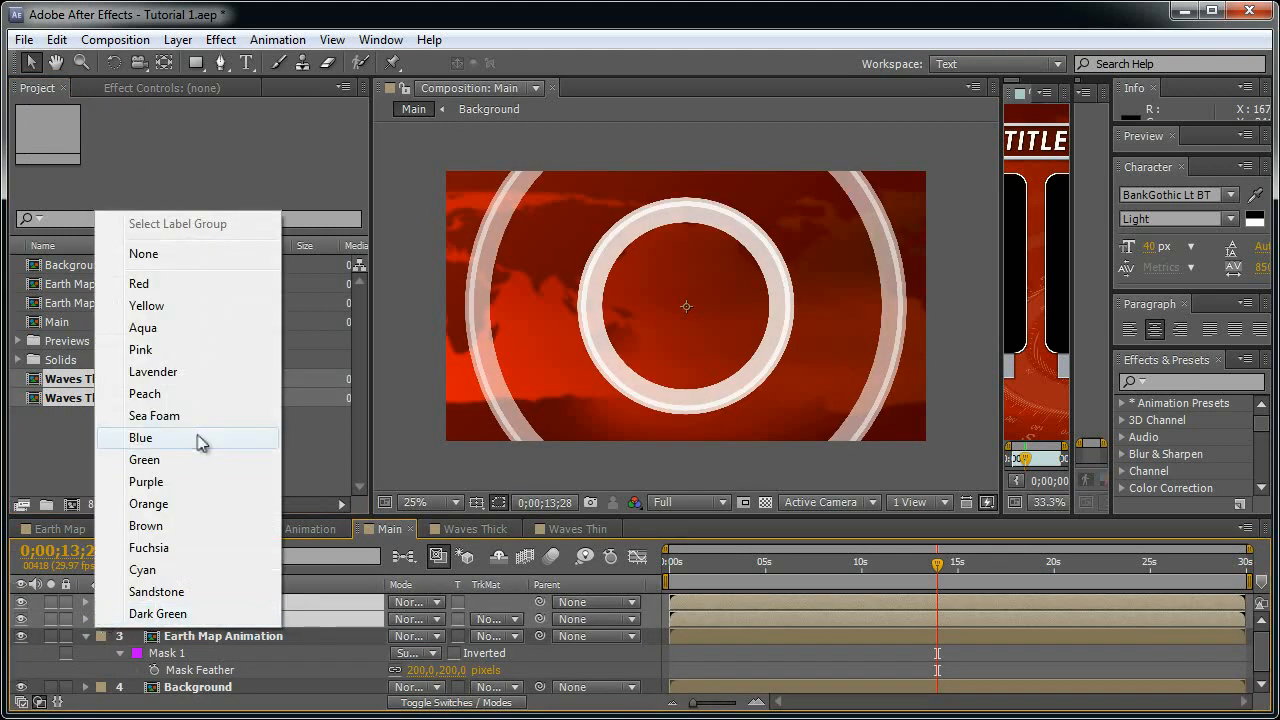
{"action": "left_click", "coordinate": [200, 442]}
{"action": "left_click", "coordinate": [86, 636]}
{"action": "left_click_drag", "start_coordinate": [216, 687], "coordinate": [198, 640]}
{"action": "left_click", "coordinate": [101, 653]}
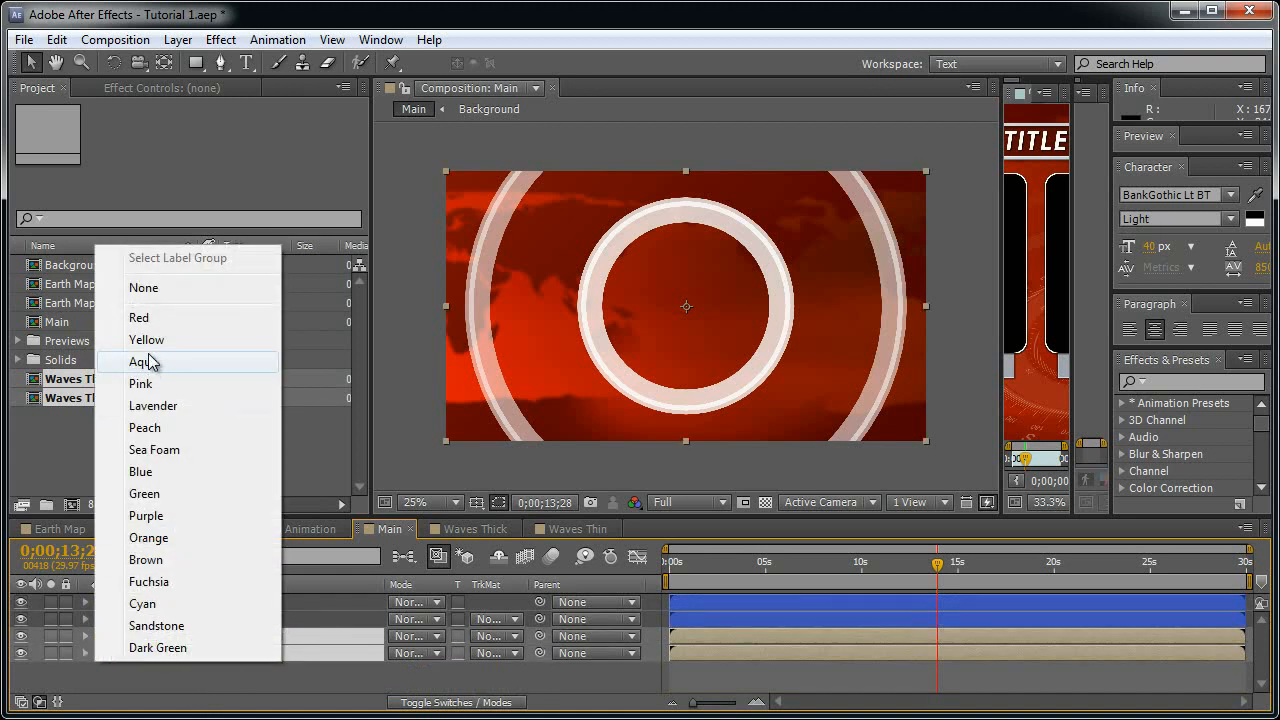
{"action": "left_click", "coordinate": [150, 319]}
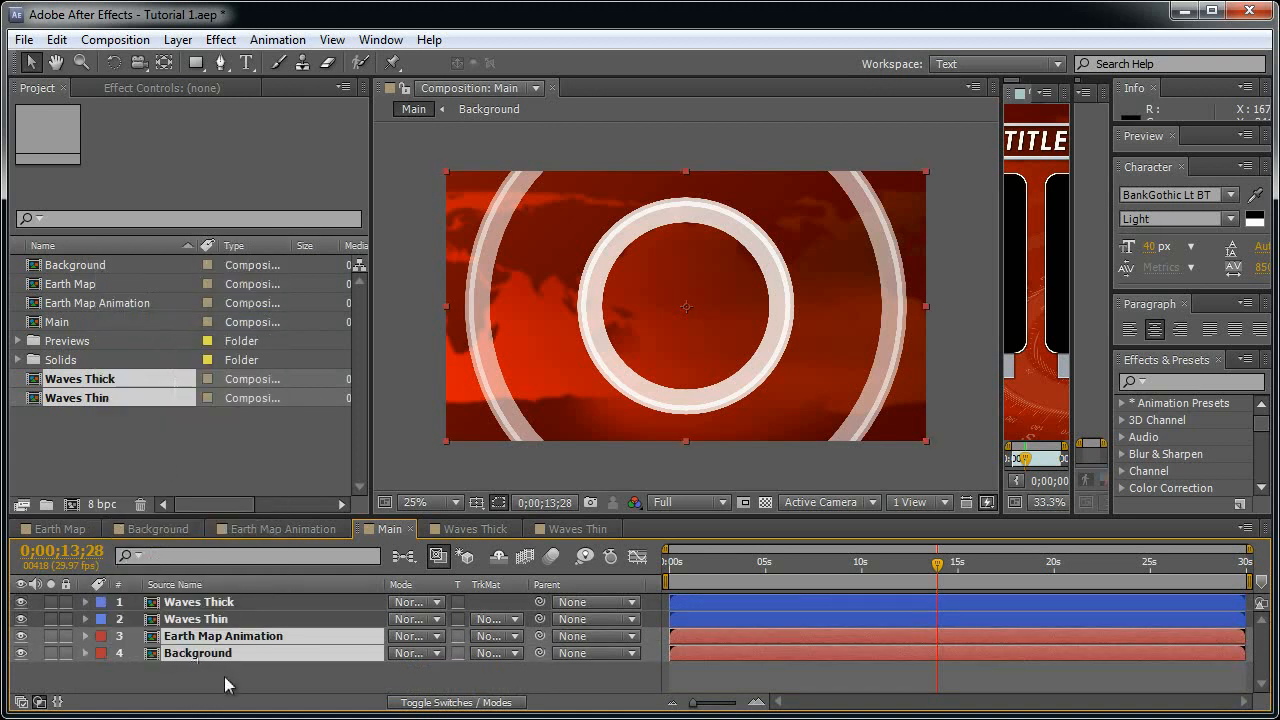
{"action": "left_click", "coordinate": [247, 604]}
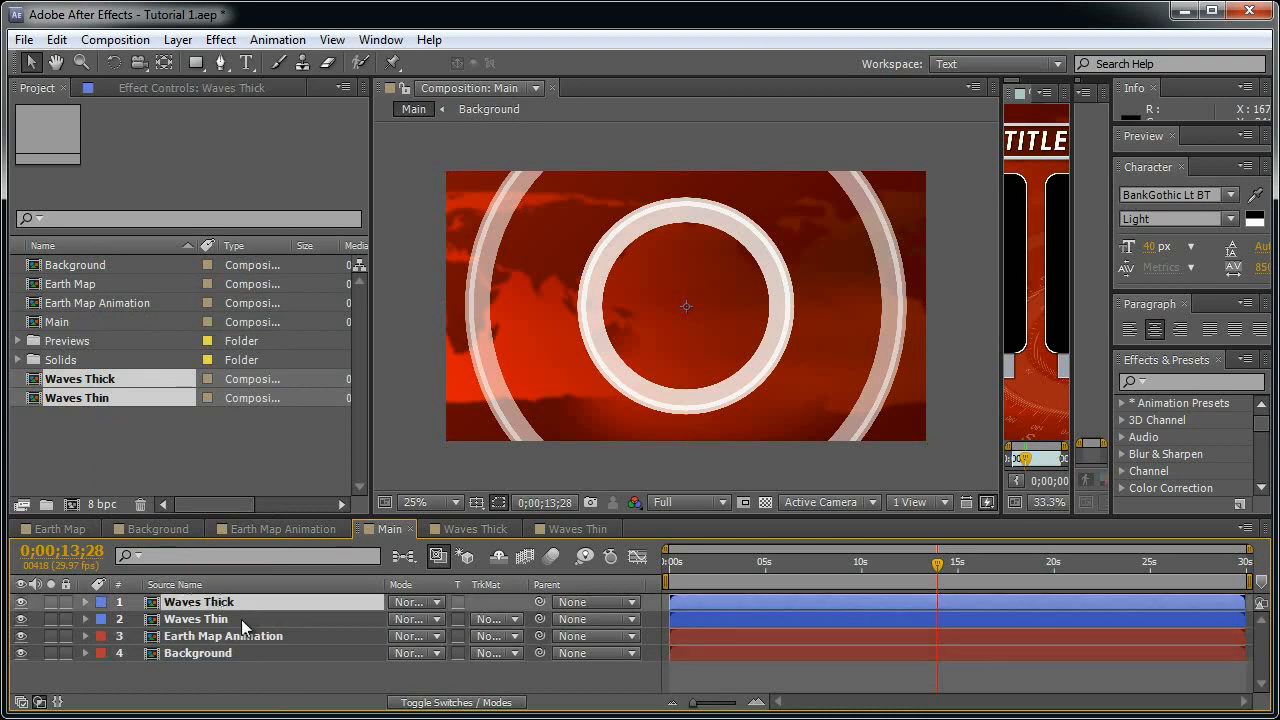
{"action": "left_click", "coordinate": [232, 619], "text": "ctrl"}
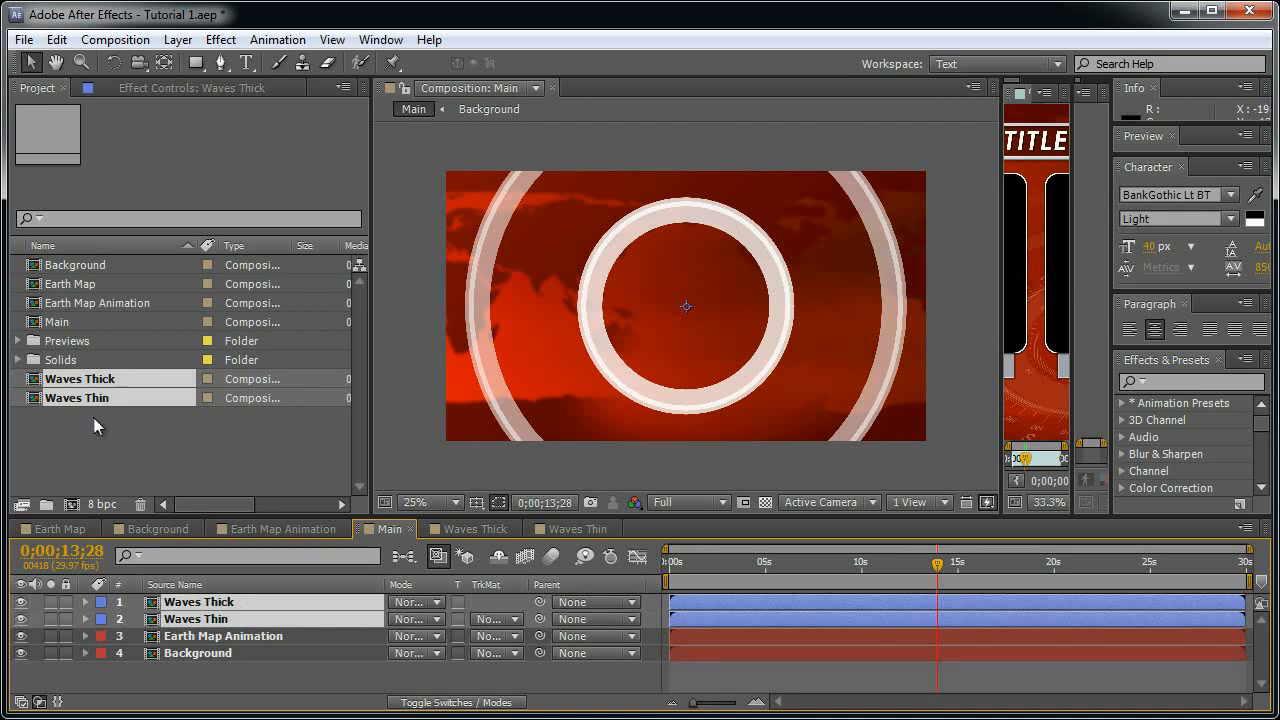
- Group the Background, Earth Map, Earth Map Animation, Waves Thick and Waves Thin compositions in a new folder named PreComps, and save the project
{"action": "left_click_drag", "start_coordinate": [177, 441], "coordinate": [57, 381]}
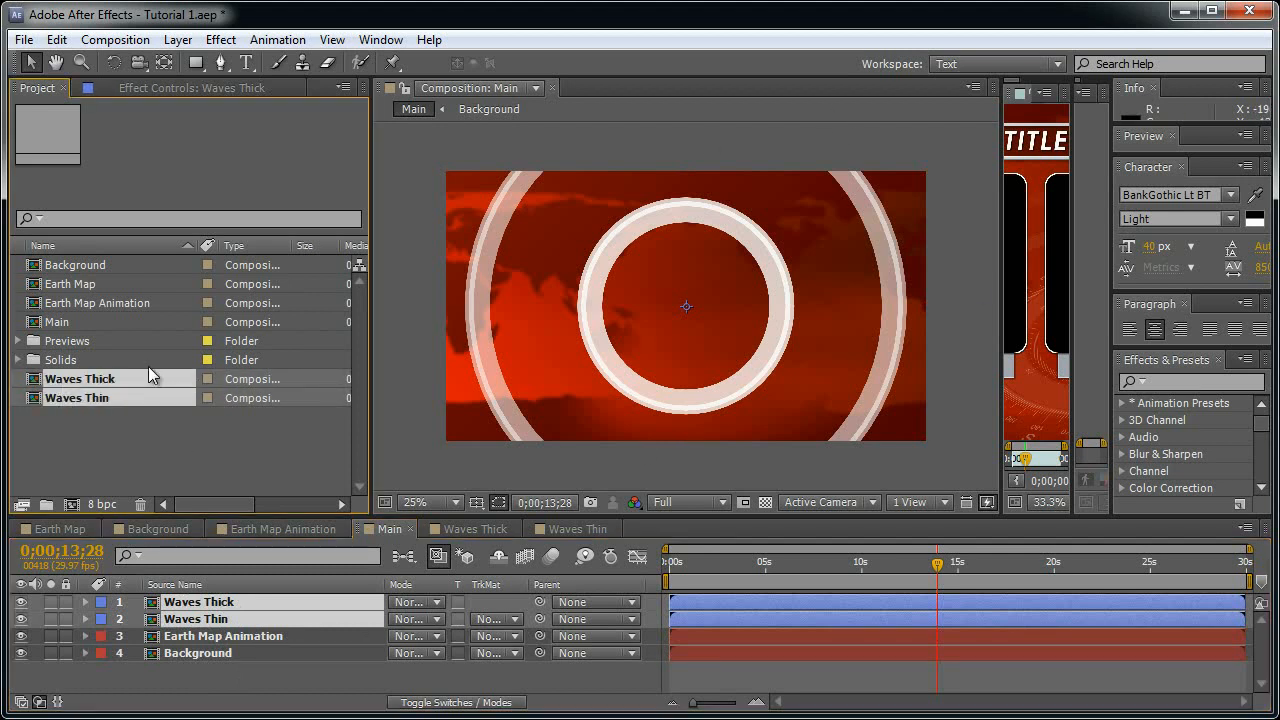
{"action": "left_click", "coordinate": [88, 300], "text": "ctrl"}
{"action": "left_click", "coordinate": [86, 283], "text": "ctrl"}
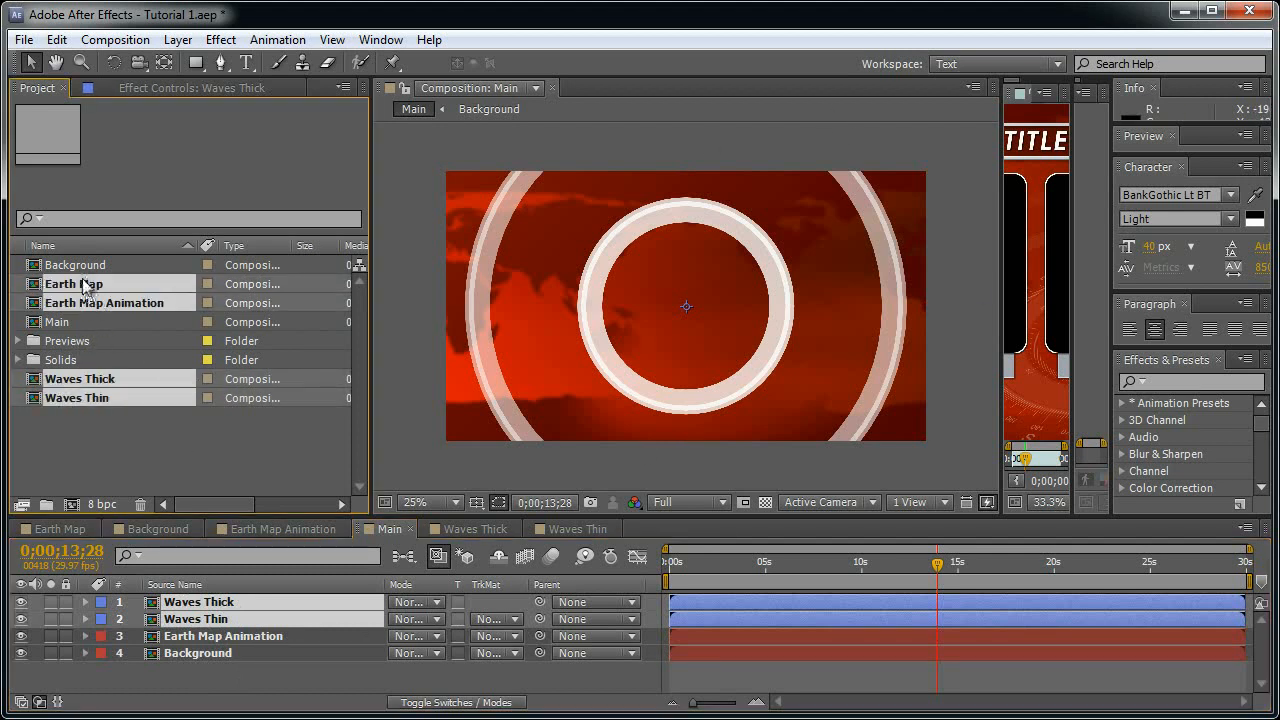
{"action": "left_click", "coordinate": [85, 265], "text": "ctrl"}
{"action": "left_click_drag", "start_coordinate": [64, 396], "coordinate": [47, 505]}
{"action": "type", "text": "PreComps"}
{"action": "key", "text": "Return"}
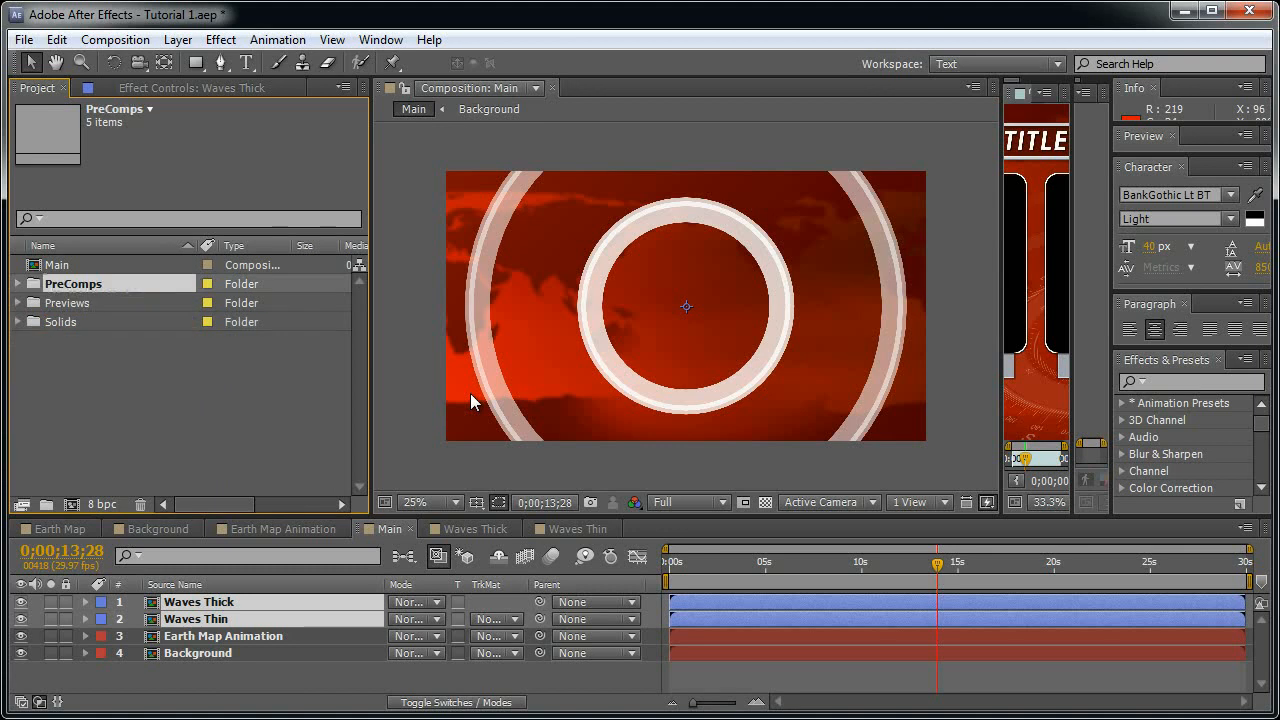
{"action": "left_click", "coordinate": [272, 411]}
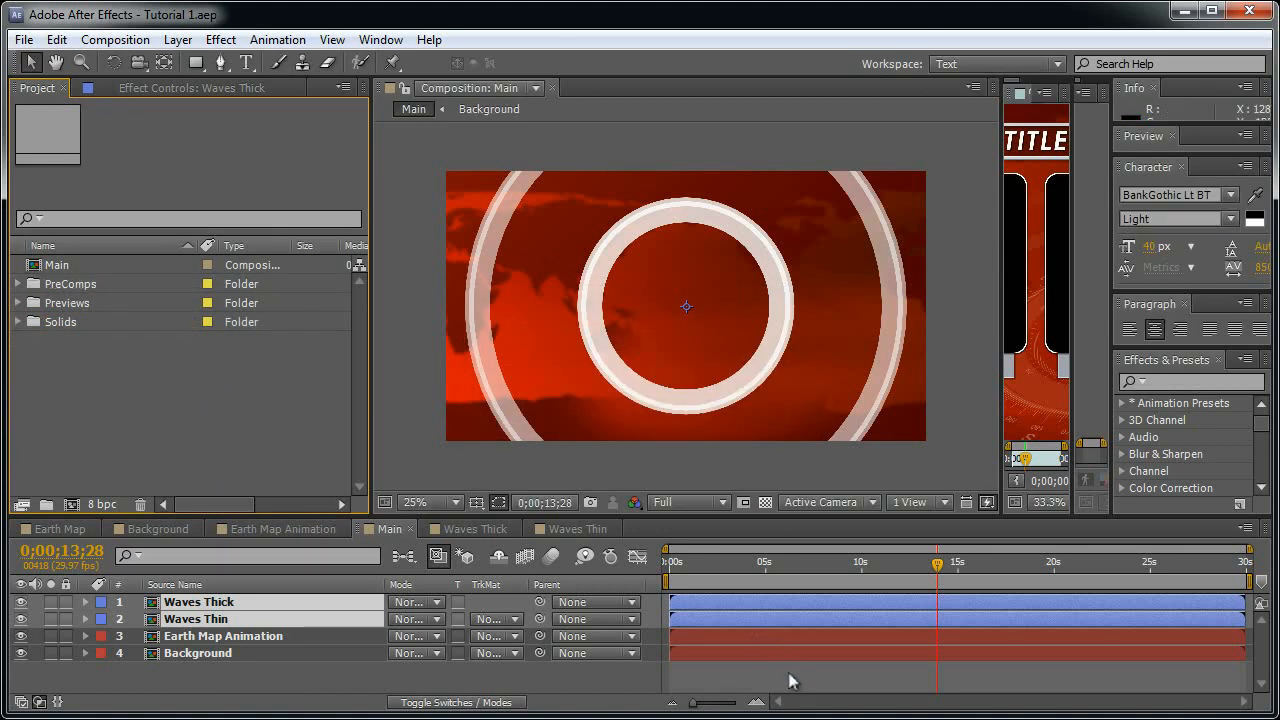
{"action": "left_click", "coordinate": [380, 670]}
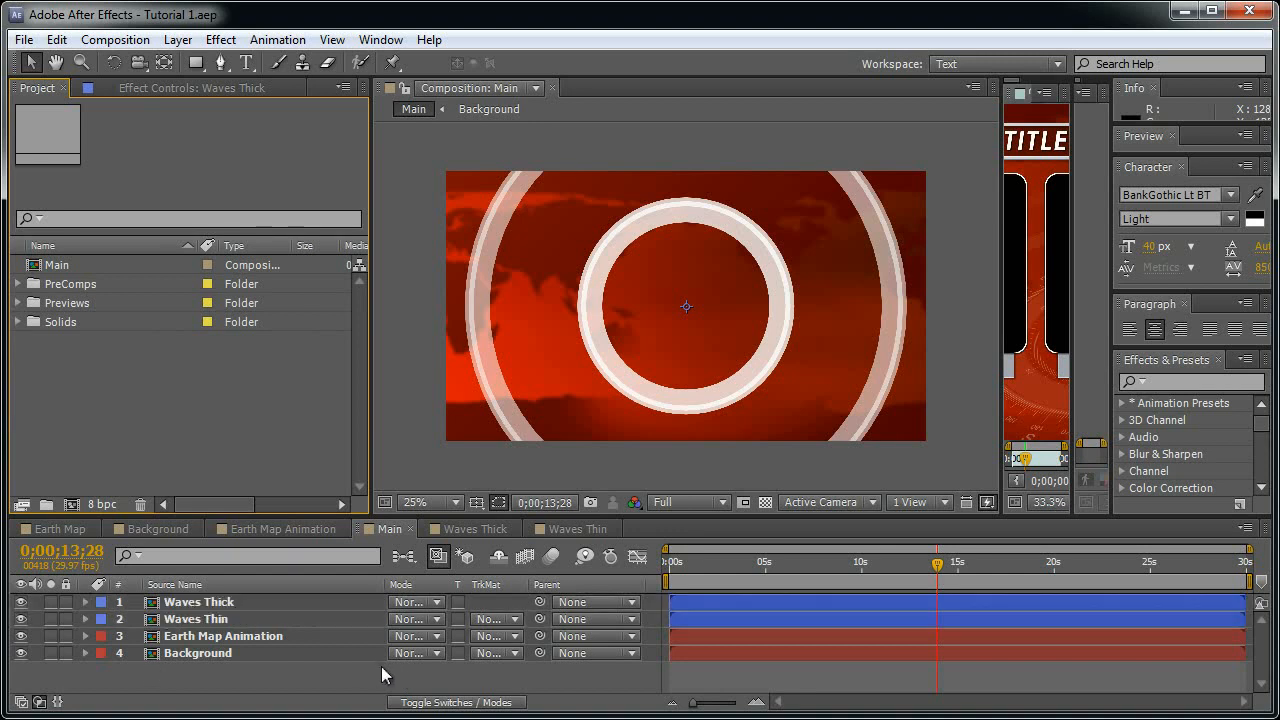
- Move the Waves Thin layer above Waves Thick in Main and set its opacity to 15%
{"action": "left_click", "coordinate": [241, 600]}
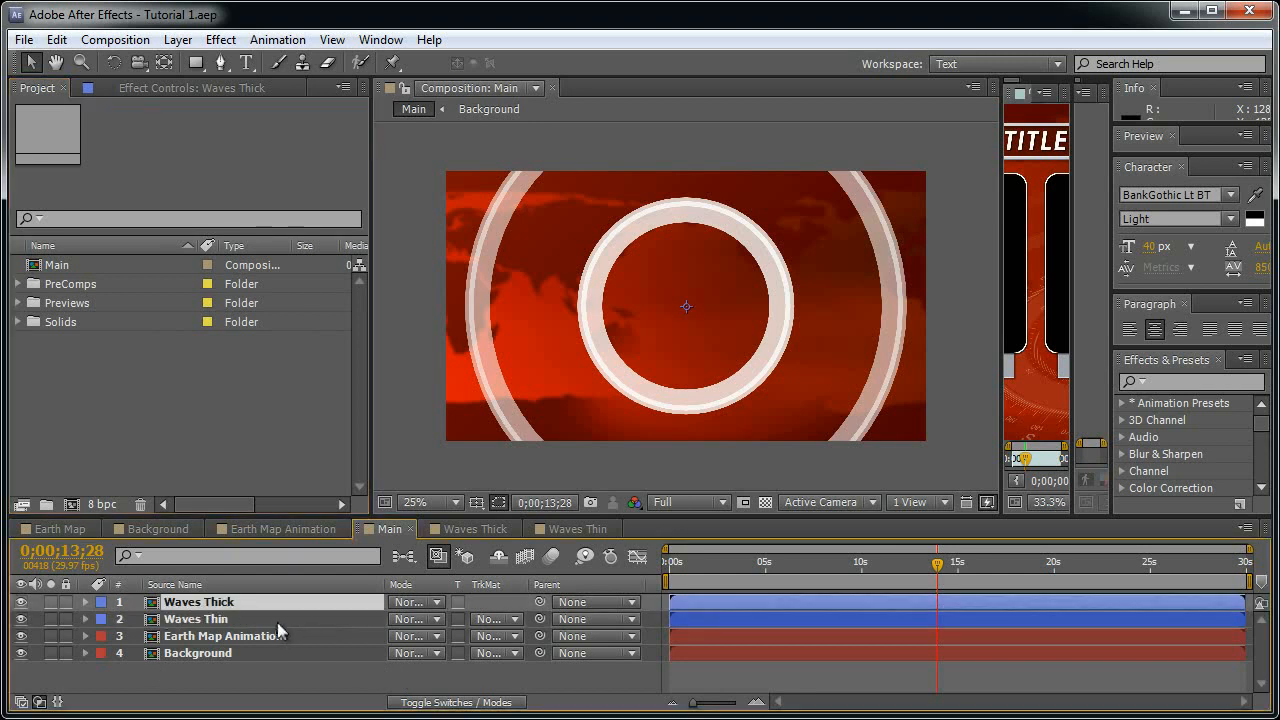
{"action": "left_click_drag", "start_coordinate": [196, 616], "coordinate": [278, 600]}
{"action": "key", "text": "t"}
{"action": "left_click", "coordinate": [405, 619]}
{"action": "type", "text": "15"}
{"action": "left_click", "coordinate": [508, 621]}
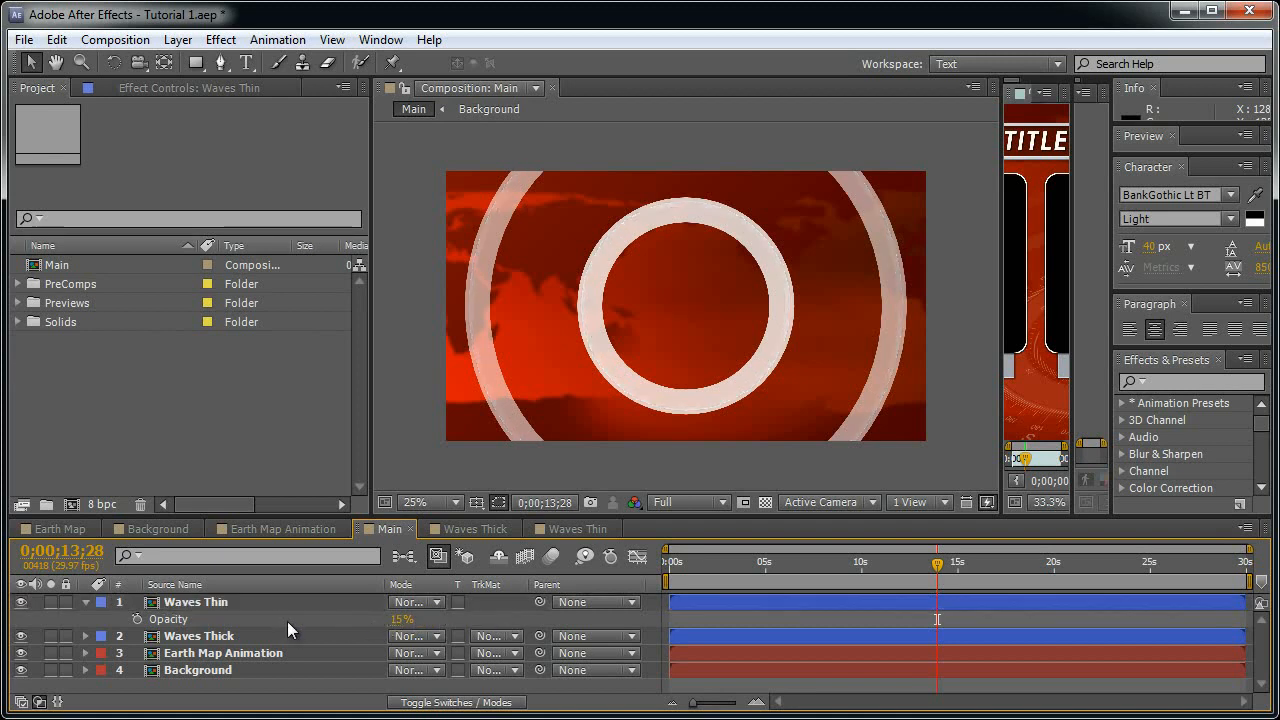
- Set the Waves Thick layer's opacity to 10% and check the rings at 0;00;20;10
{"action": "left_click", "coordinate": [295, 636]}
{"action": "key", "text": "t"}
{"action": "left_click", "coordinate": [405, 652]}
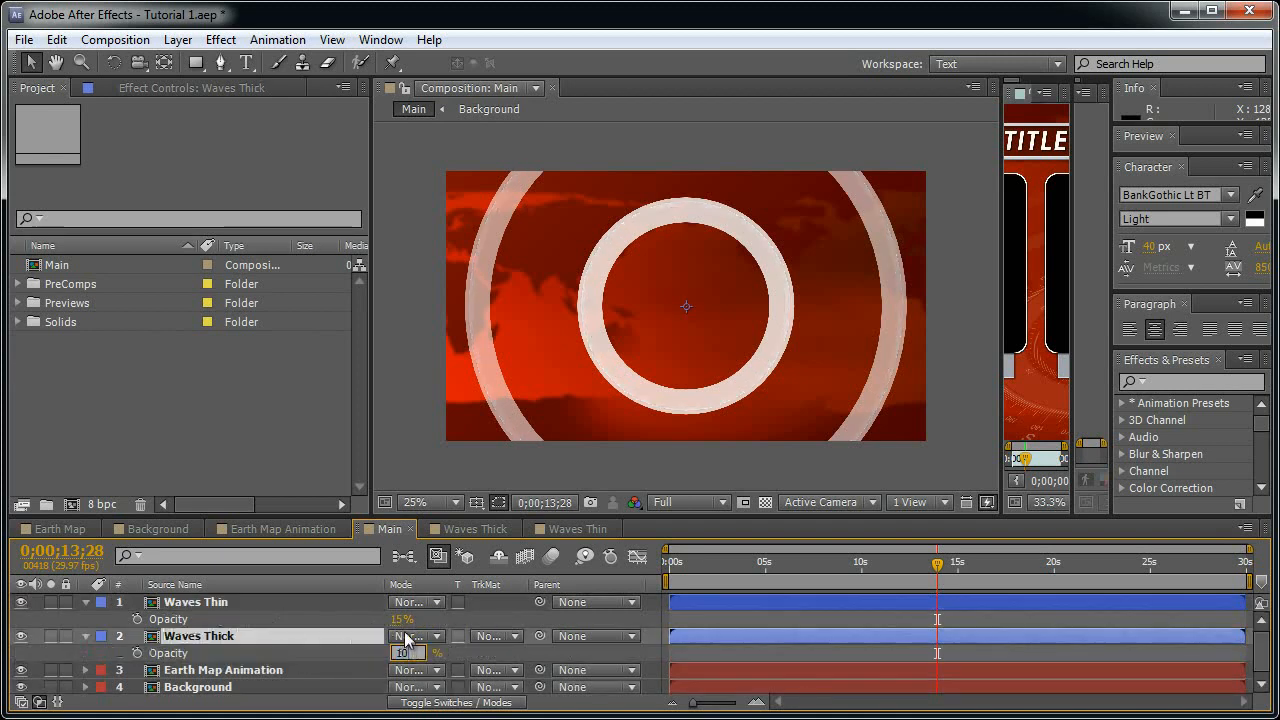
{"action": "key", "text": "Return"}
{"action": "left_click", "coordinate": [1000, 567]}
{"action": "left_click_drag", "start_coordinate": [1000, 567], "coordinate": [1059, 570]}
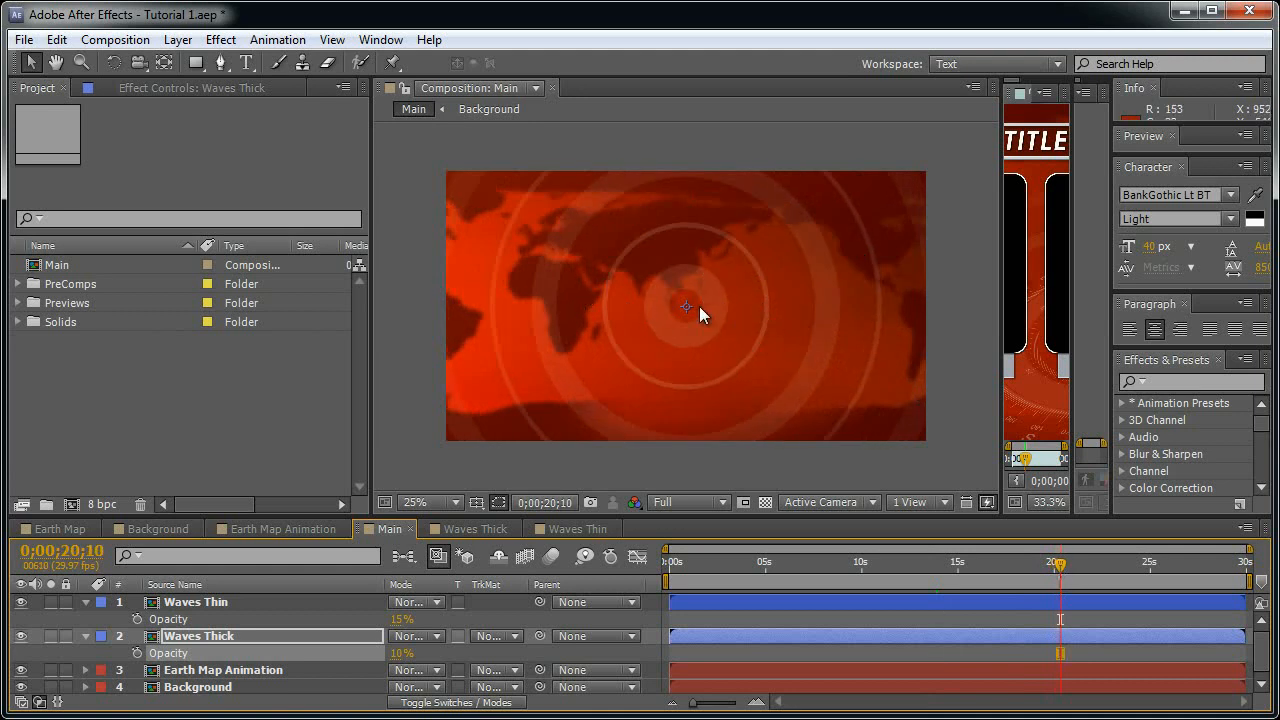
- Collapse the opacity properties of both wave layers and save the project
{"action": "left_click", "coordinate": [86, 602]}
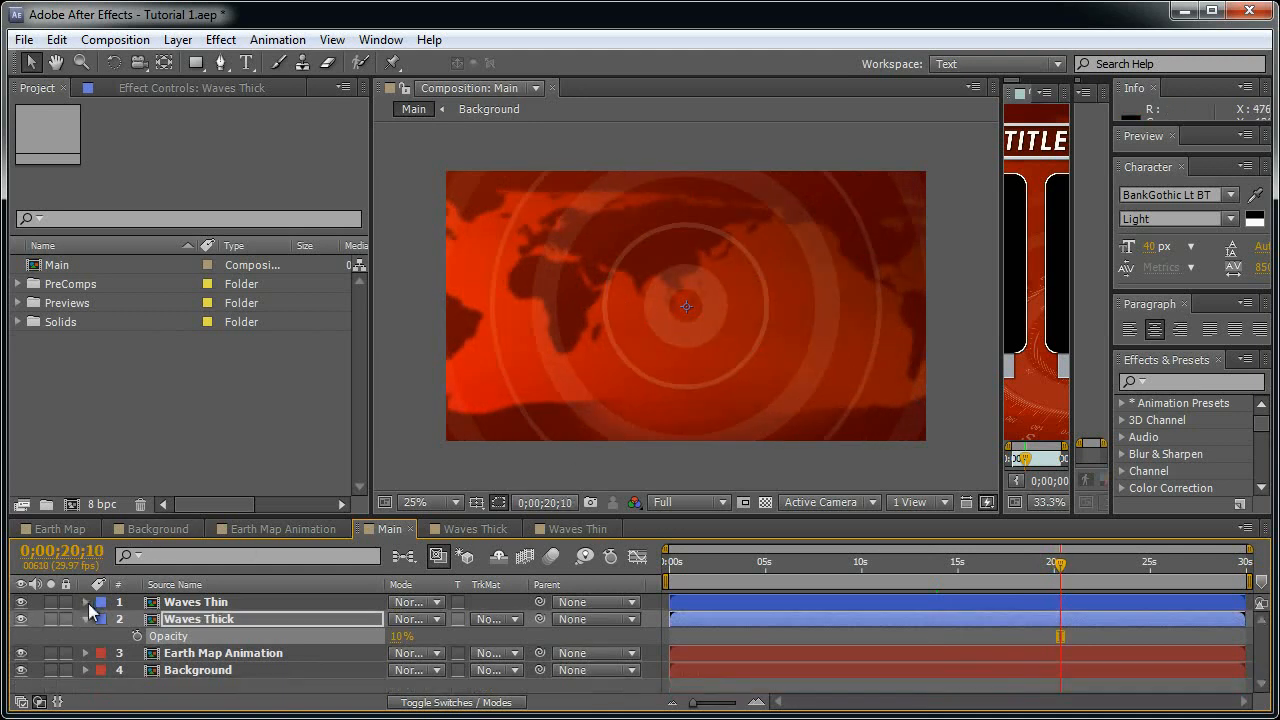
{"action": "left_click", "coordinate": [86, 619]}
{"action": "left_click", "coordinate": [475, 684]}
{"action": "key", "text": "ctrl+s"}
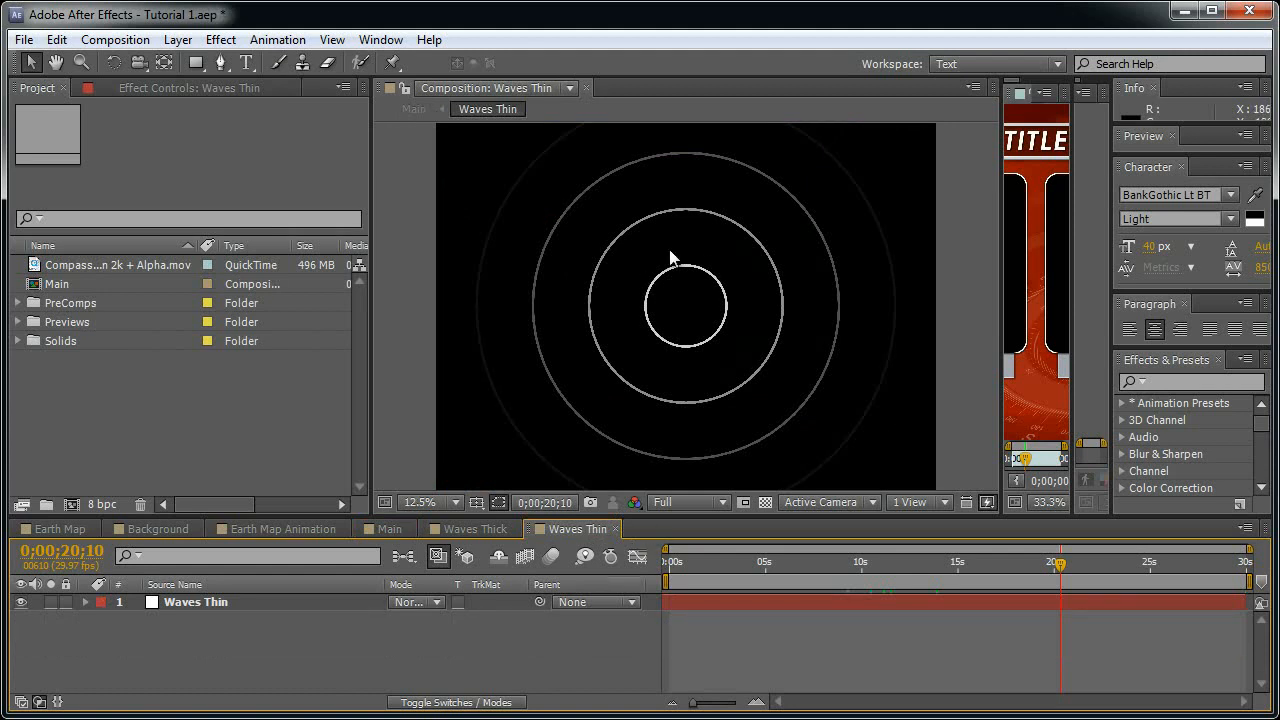
- Return to the Main composition and preview the Compass Main 2k + Alpha.mov footage up to 0;00;10;04 in an enlarged viewer
{"action": "left_click", "coordinate": [398, 528]}
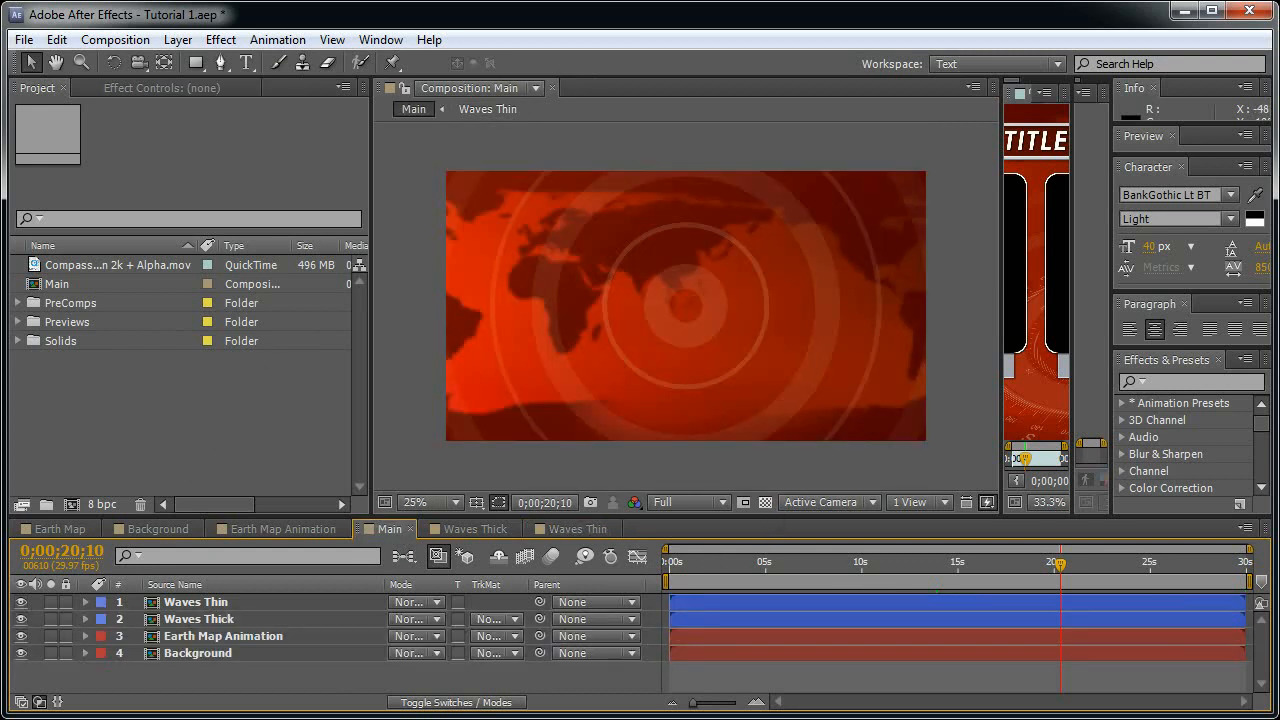
{"action": "double_click", "coordinate": [108, 265]}
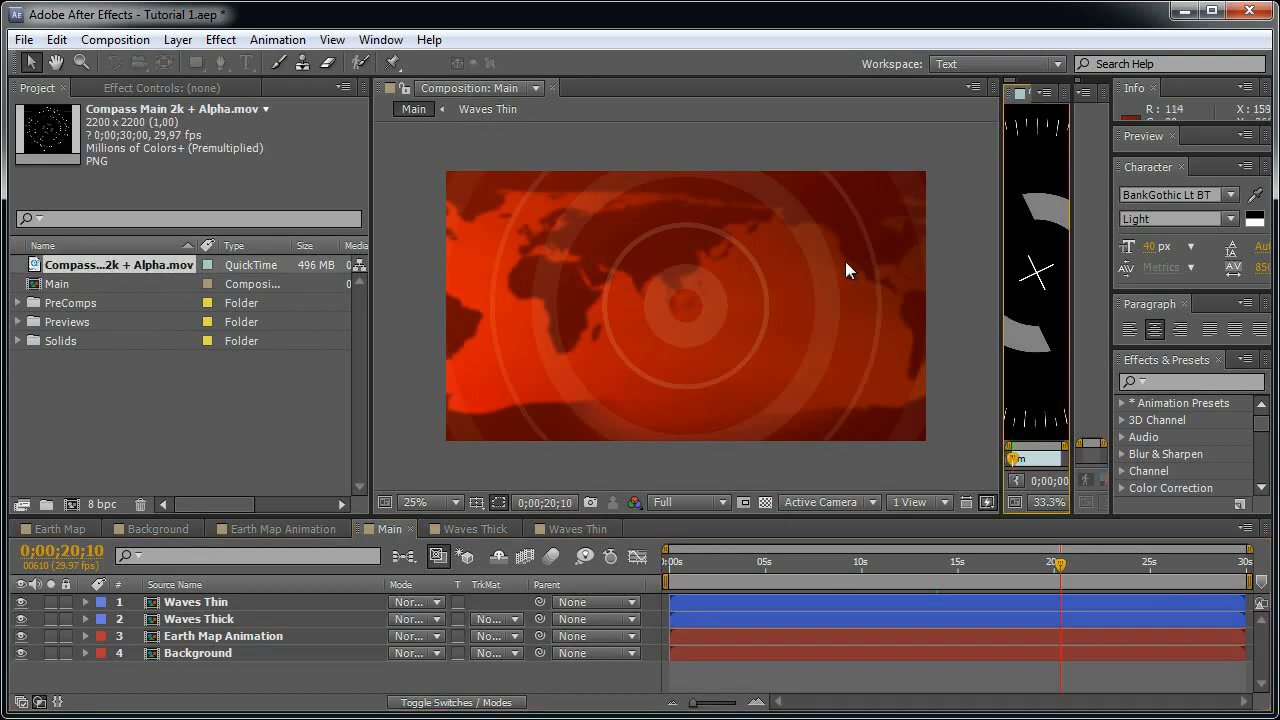
{"action": "left_click_drag", "start_coordinate": [1001, 242], "coordinate": [449, 248]}
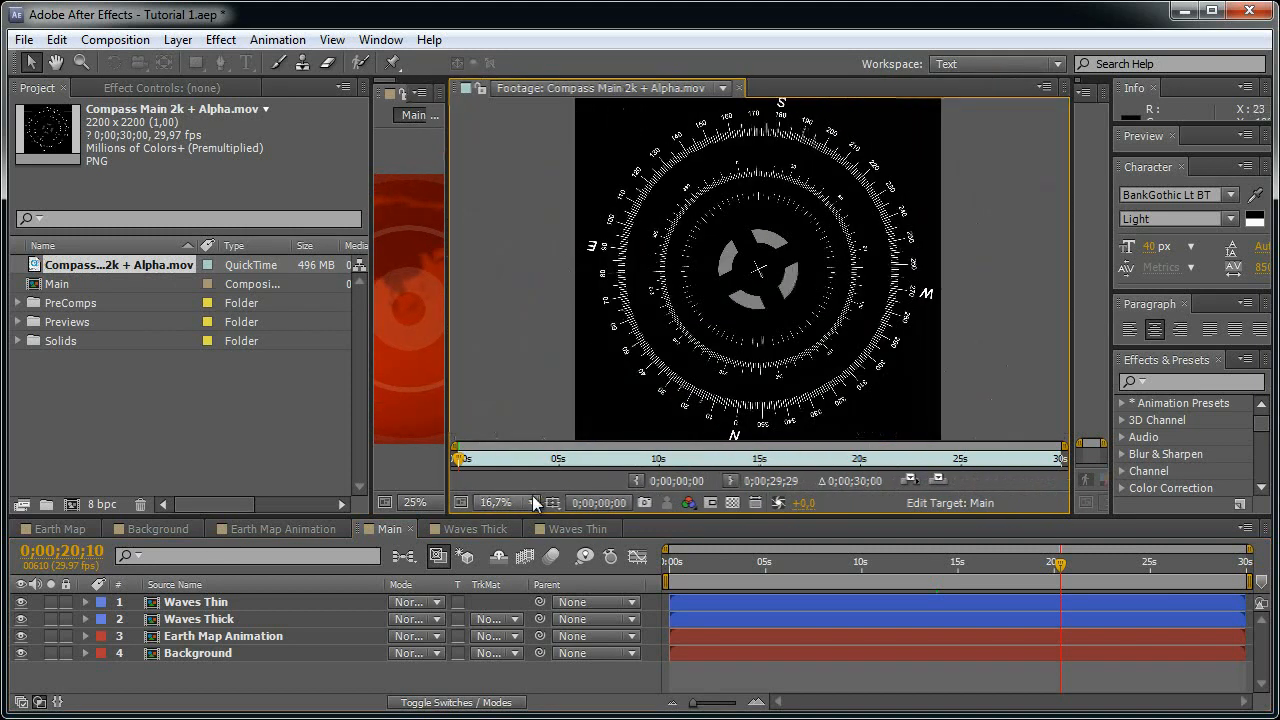
{"action": "left_click_drag", "start_coordinate": [464, 459], "coordinate": [661, 463]}
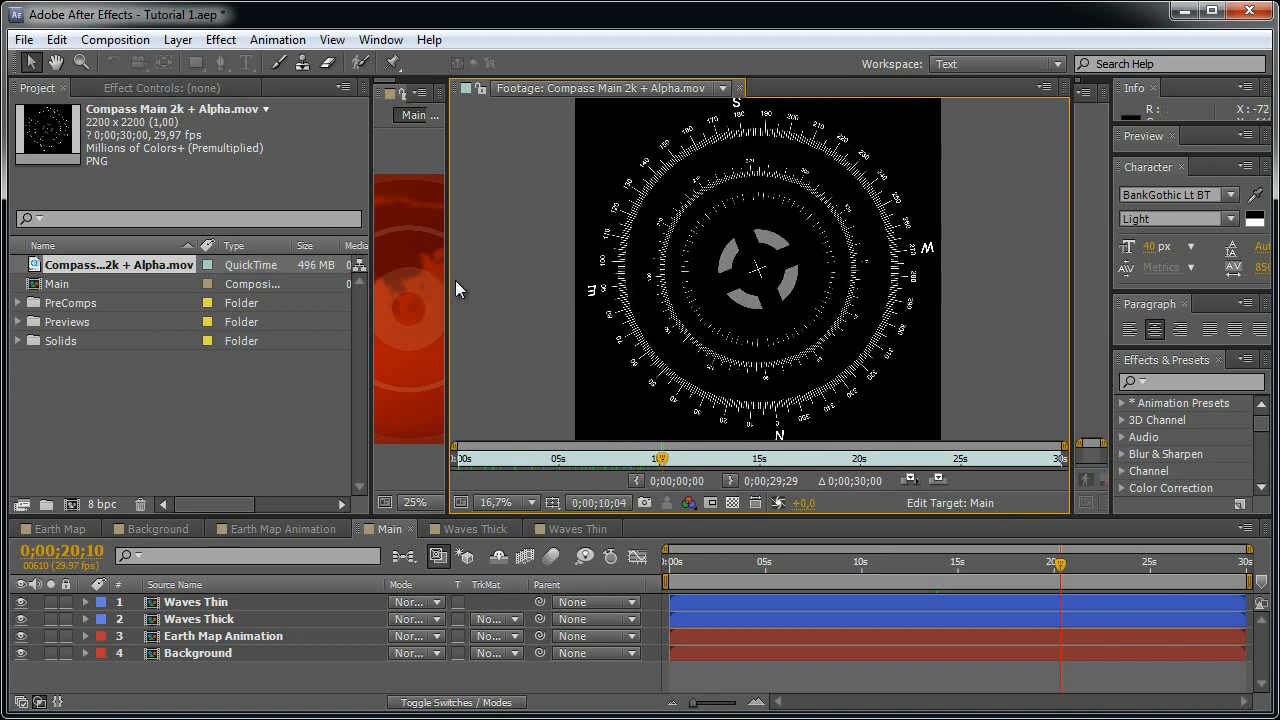
{"action": "left_click_drag", "start_coordinate": [448, 280], "coordinate": [1068, 338]}
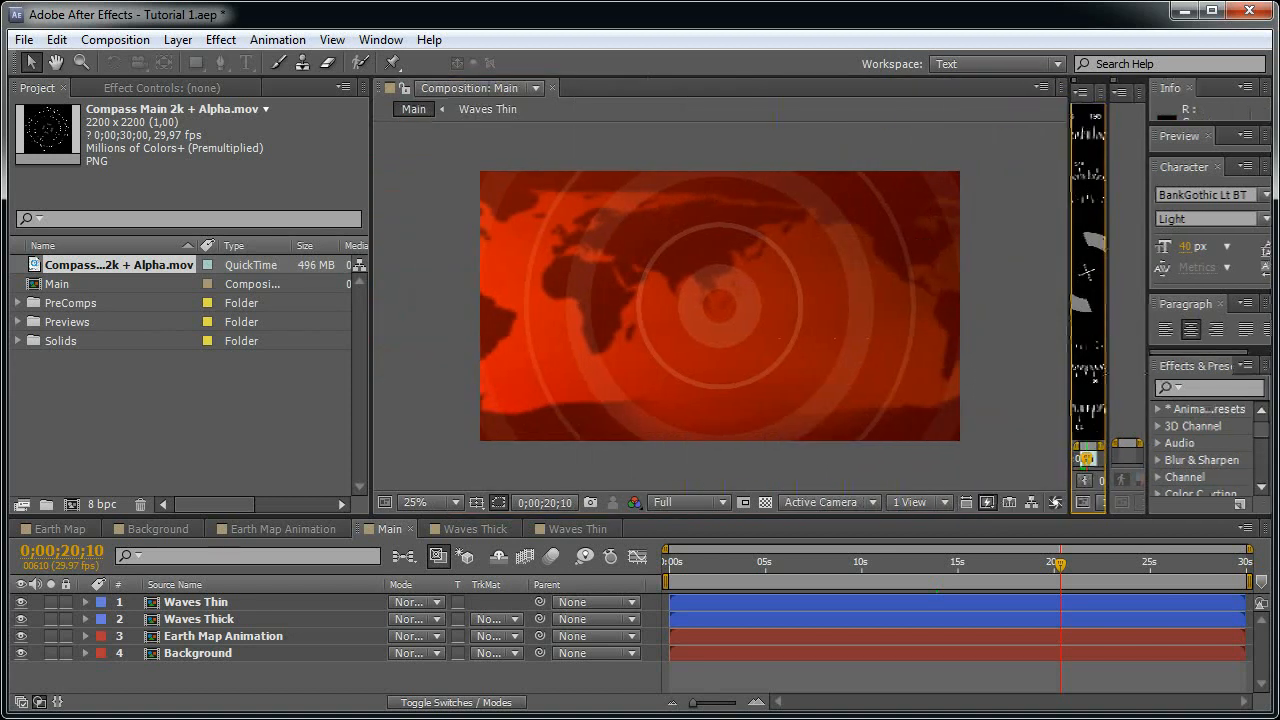
- Switch to Firefox and look through the Aetuts+ tutorial "QuickTip – Find Your Way With Shapes and Modifiers", then return to After Effects
{"action": "key", "text": "alt+Tab"}
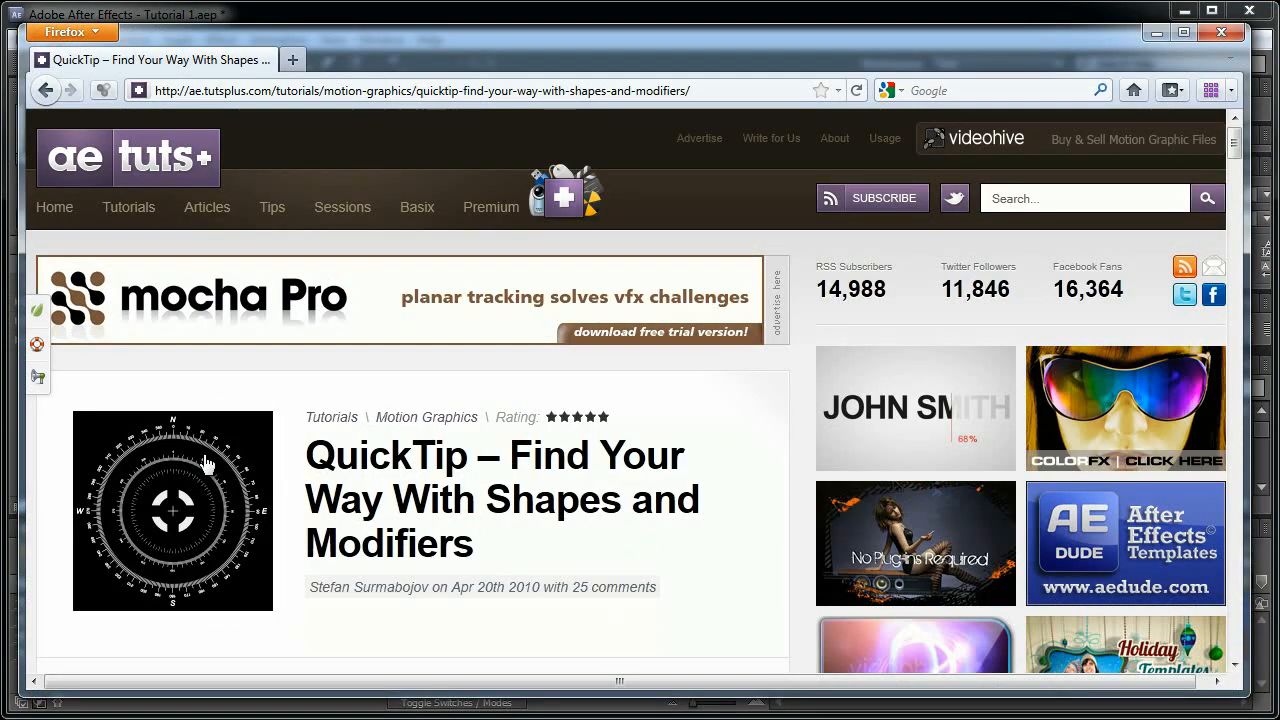
{"action": "scroll", "coordinate": [642, 510], "scroll_direction": "down", "scroll_amount": 2}
{"action": "scroll", "coordinate": [642, 501], "scroll_direction": "down", "scroll_amount": 10}
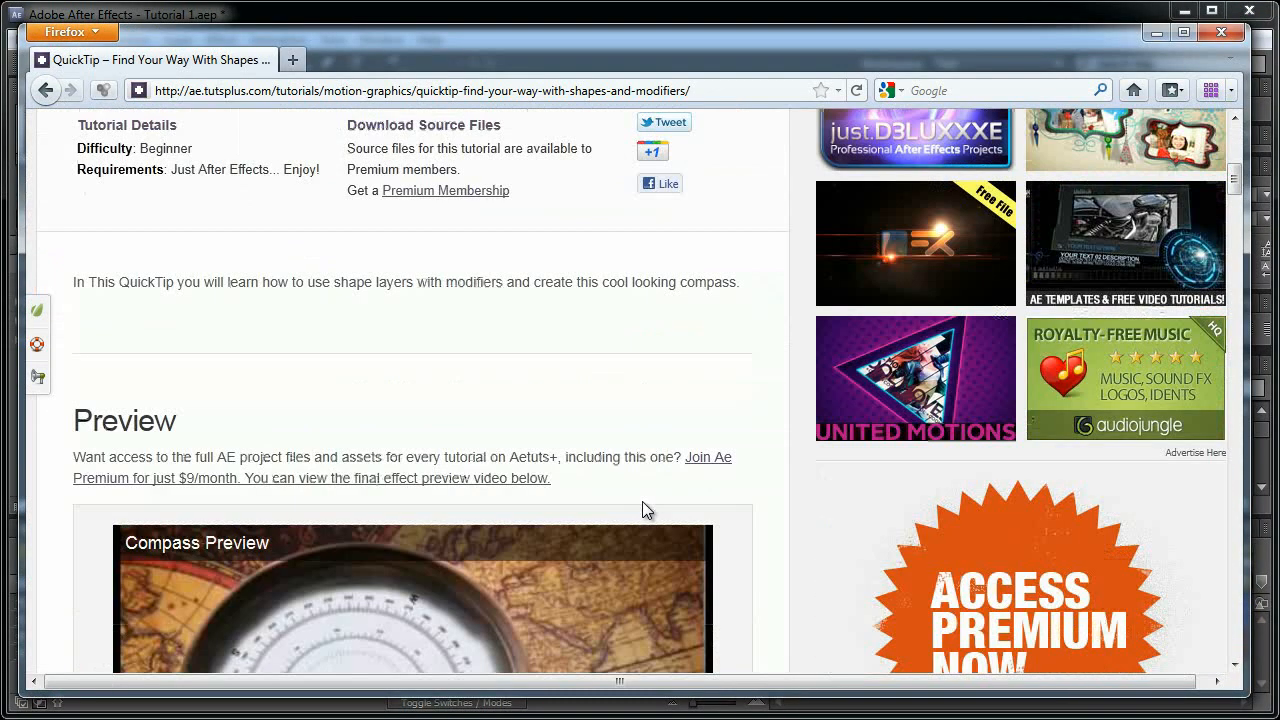
{"action": "scroll", "coordinate": [760, 487], "scroll_direction": "down", "scroll_amount": 12}
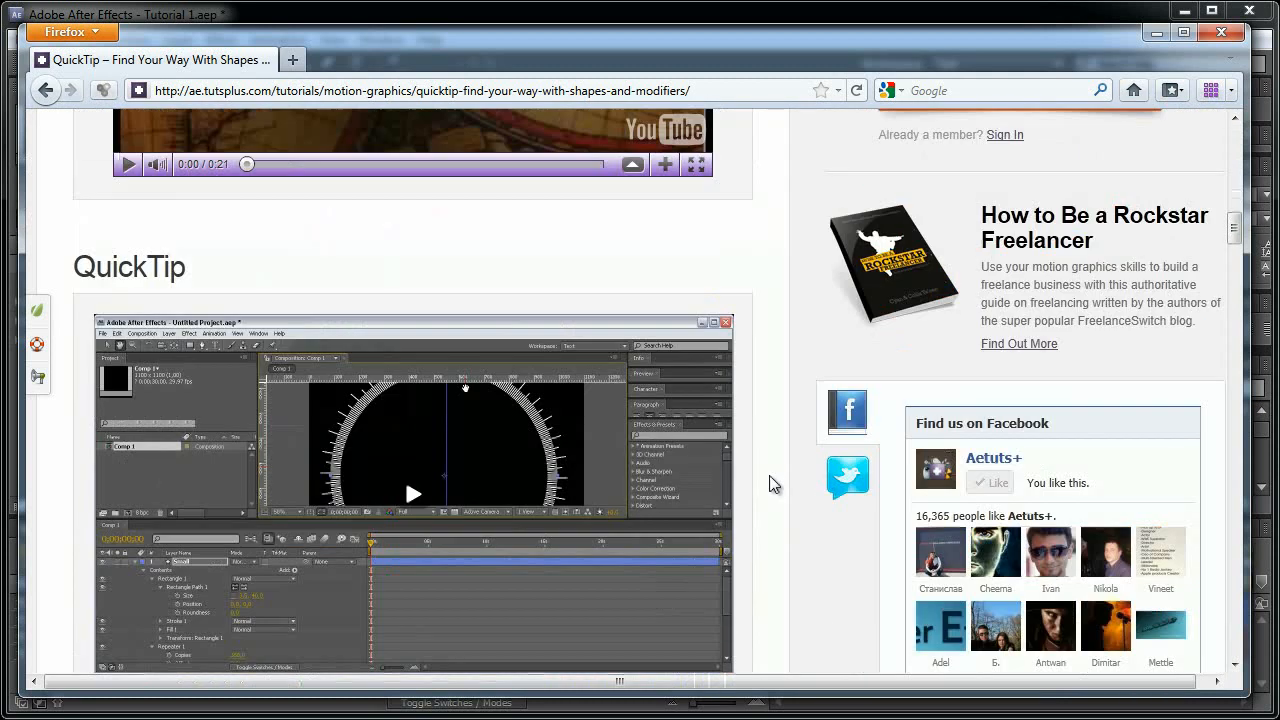
{"action": "scroll", "coordinate": [898, 370], "scroll_direction": "up", "scroll_amount": 20}
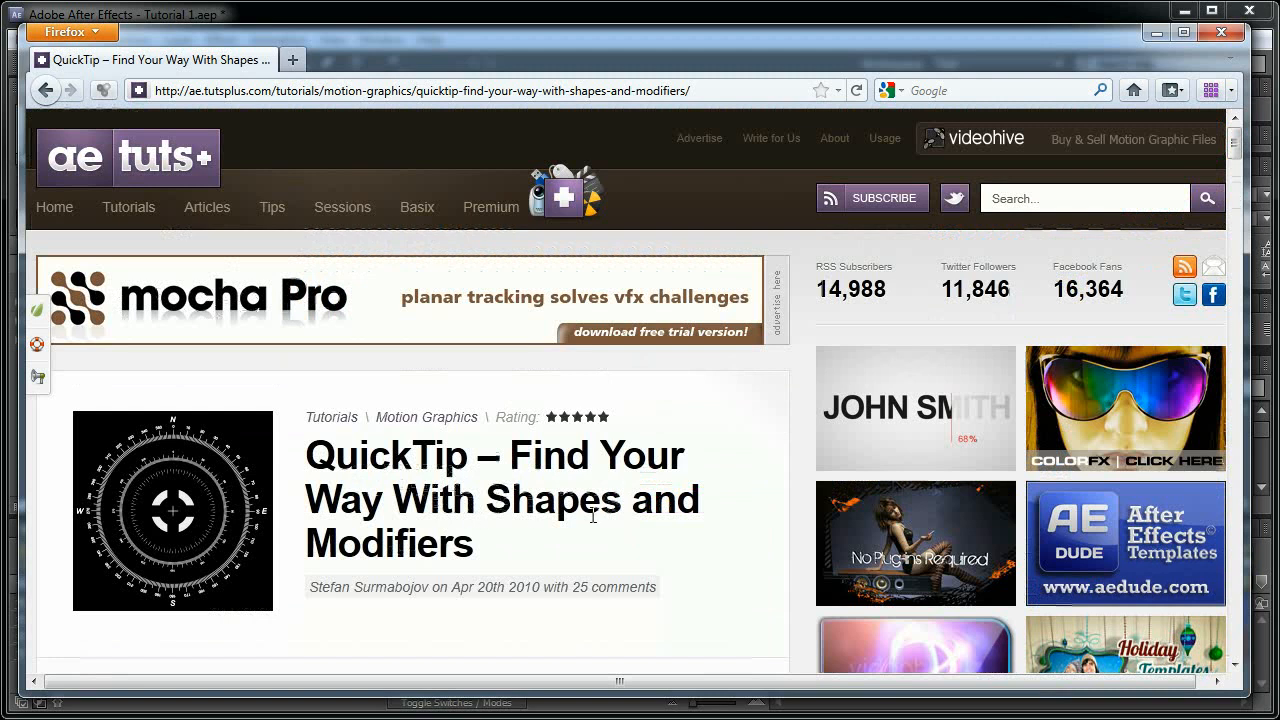
{"action": "left_click_drag", "start_coordinate": [476, 545], "coordinate": [320, 460]}
{"action": "left_click", "coordinate": [311, 456]}
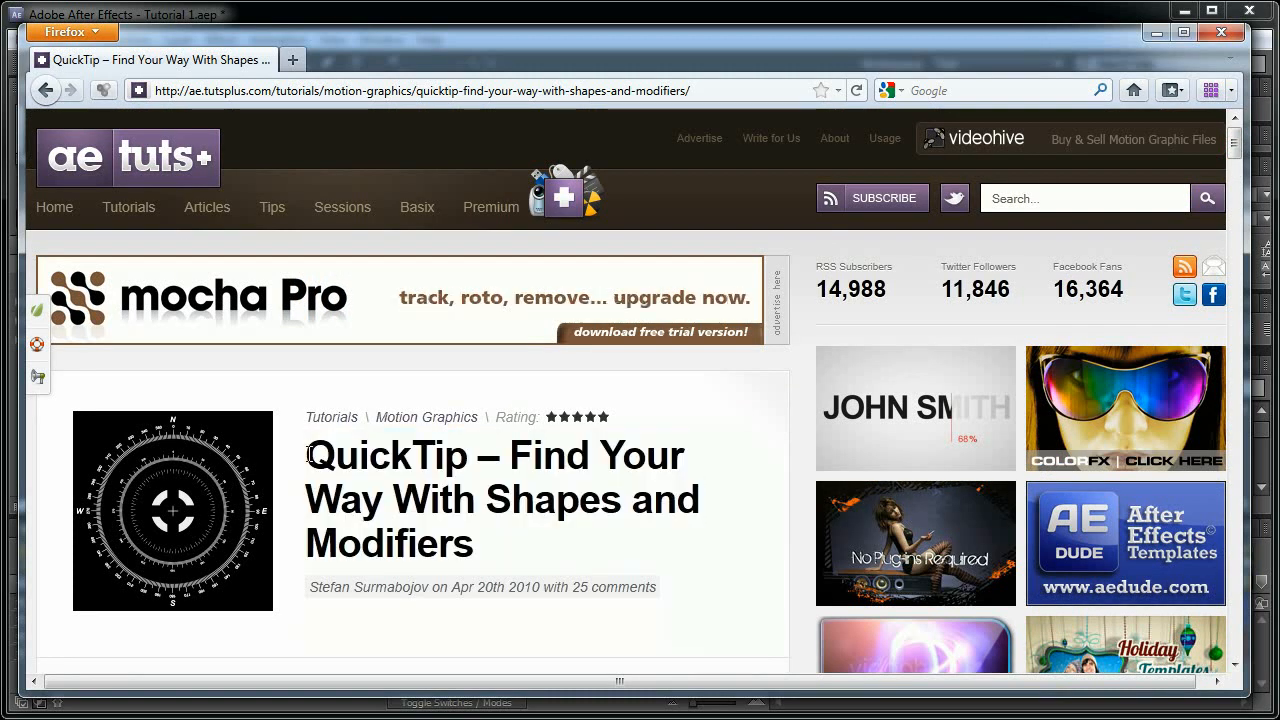
{"action": "left_click_drag", "start_coordinate": [306, 453], "coordinate": [483, 527]}
{"action": "left_click", "coordinate": [564, 546]}
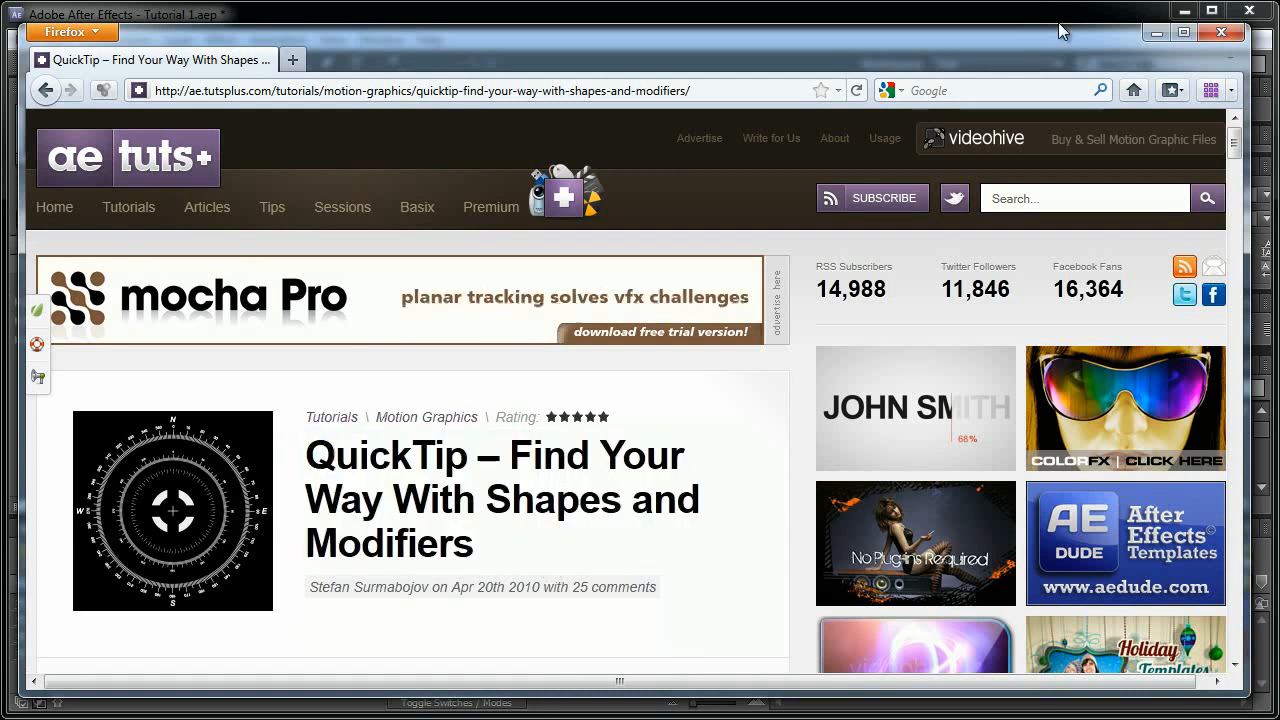
{"action": "left_click", "coordinate": [1156, 33]}
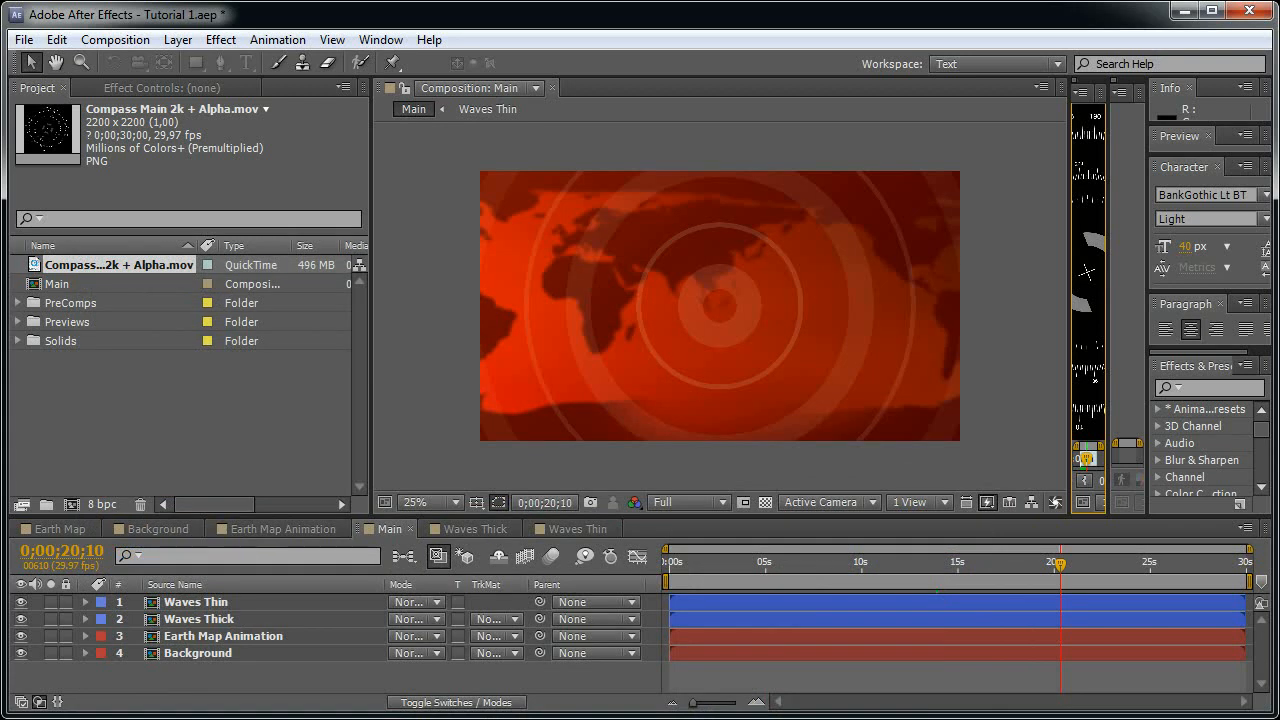
{"action": "key", "text": "alt+Tab"}
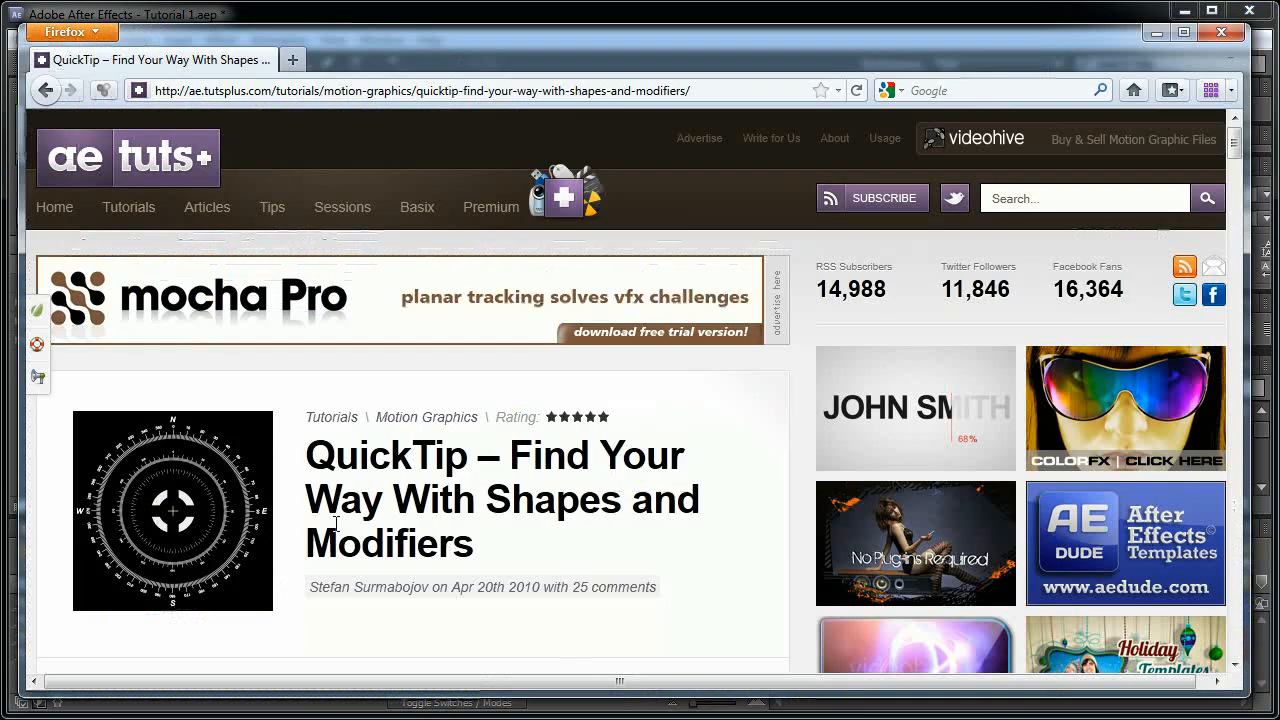
{"action": "left_click_drag", "start_coordinate": [500, 558], "coordinate": [311, 450]}
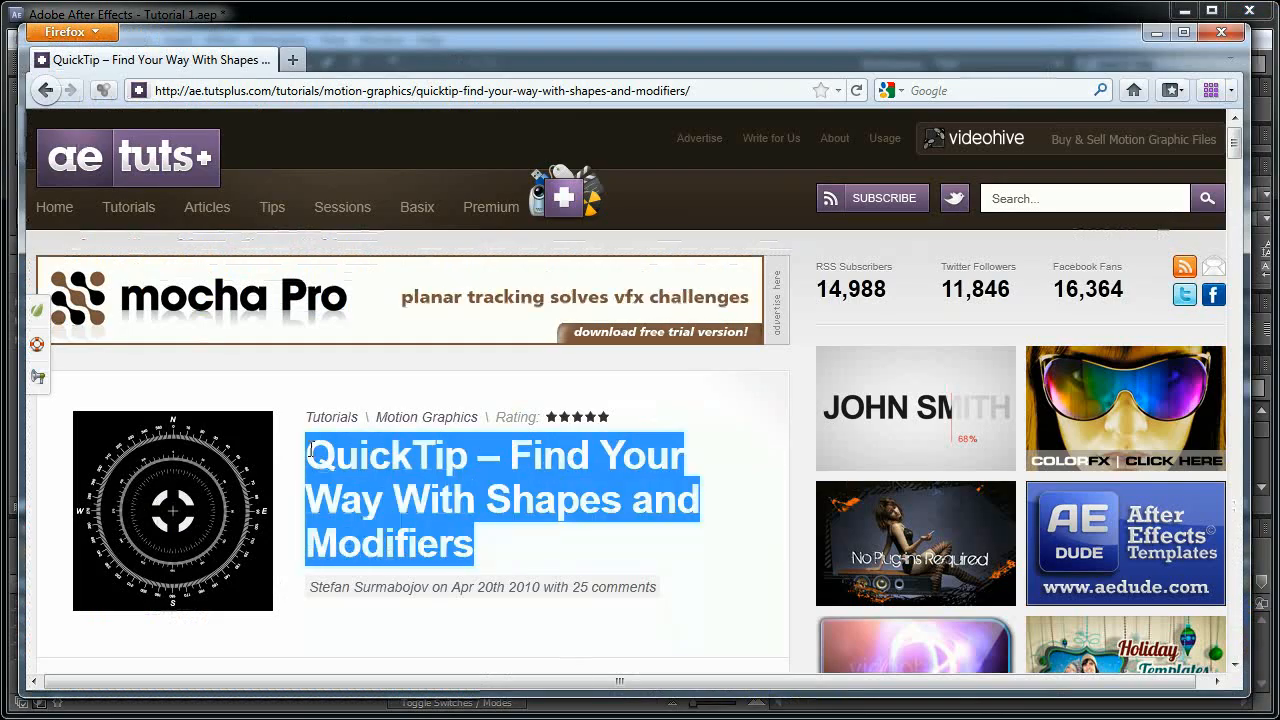
{"action": "left_click", "coordinate": [548, 562]}
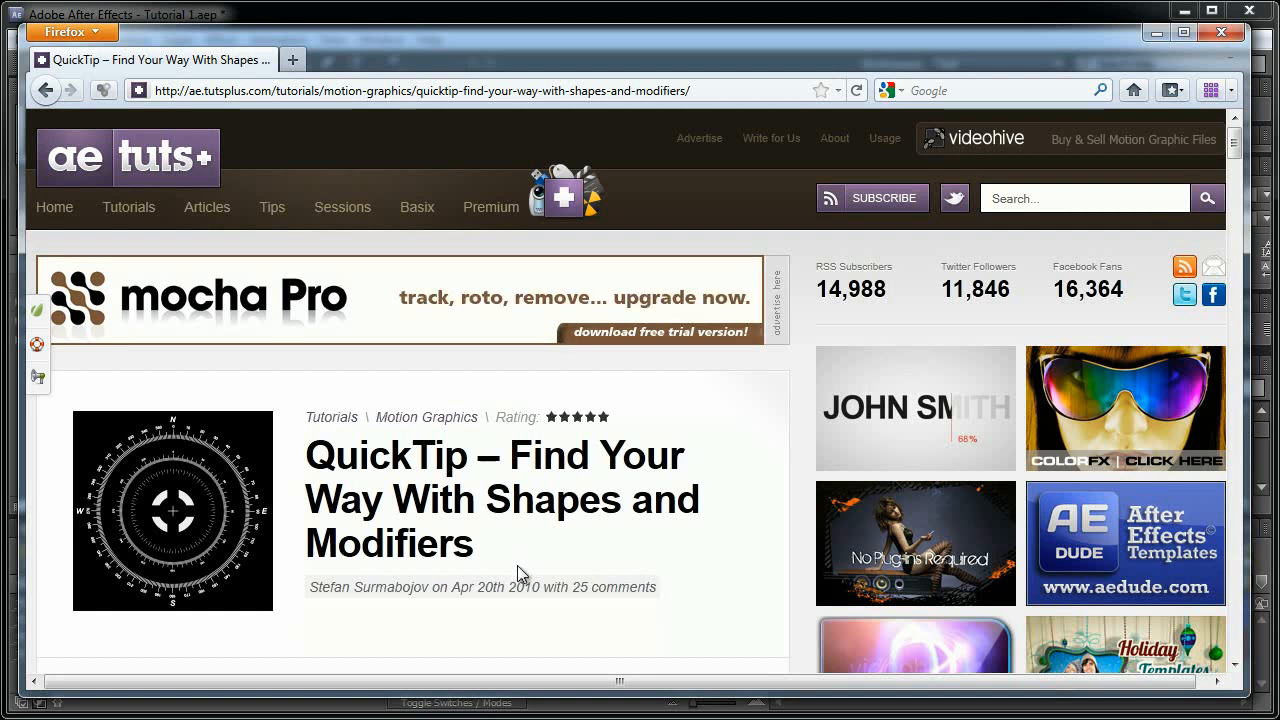
{"action": "left_click_drag", "start_coordinate": [519, 566], "coordinate": [316, 452]}
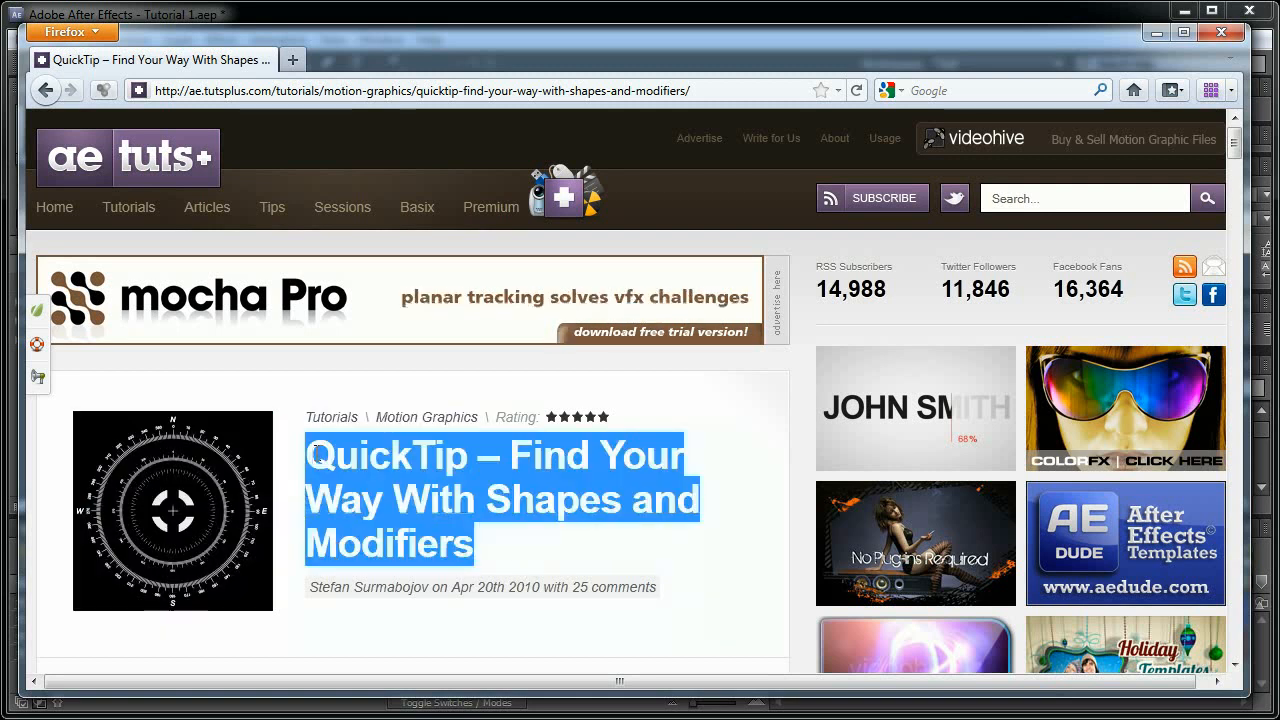
{"action": "left_click", "coordinate": [506, 540]}
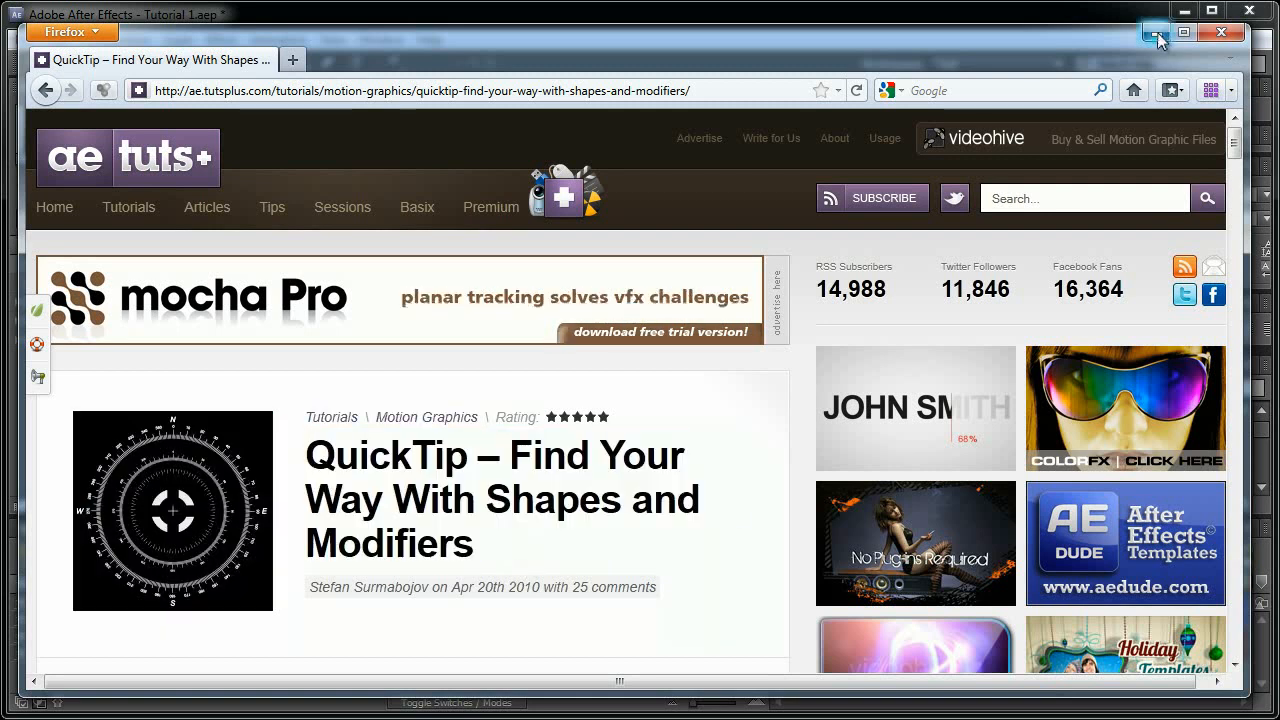
{"action": "left_click", "coordinate": [1157, 34]}
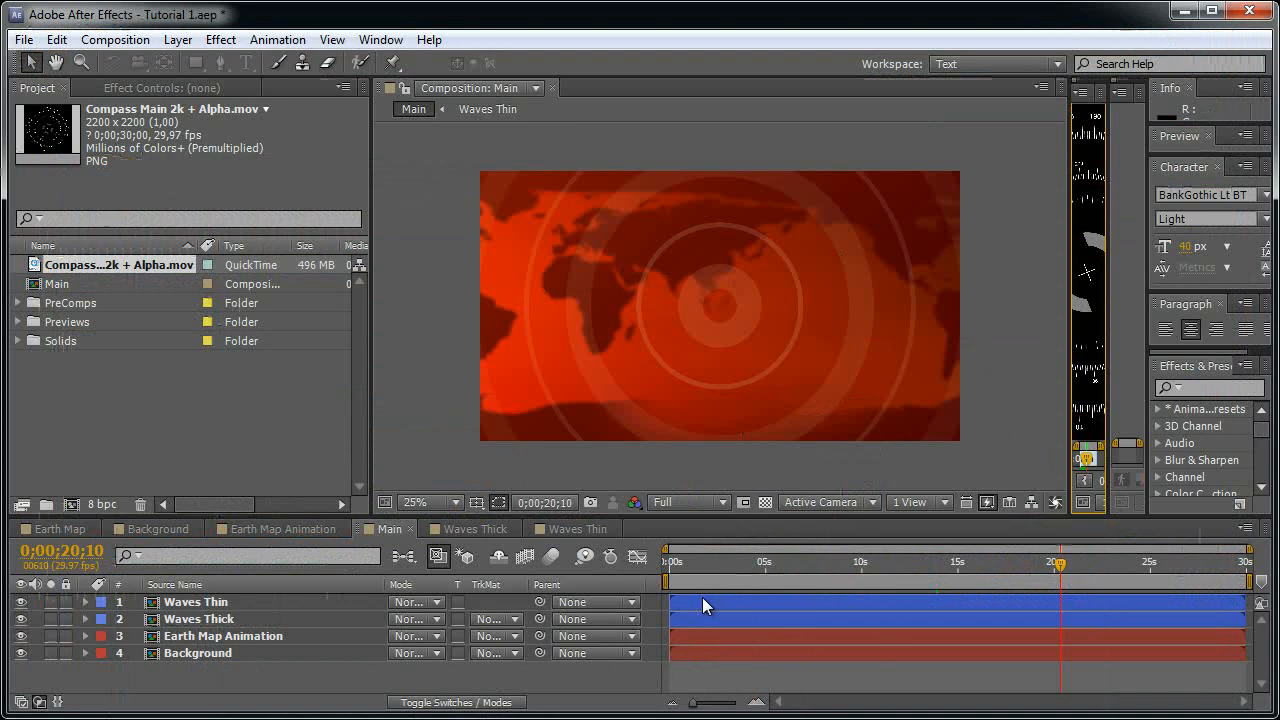
- Add Compass Main 2k + Alpha.mov to Main as the top layer, and make it and both wave layers 3D
{"action": "left_click_drag", "start_coordinate": [128, 273], "coordinate": [333, 600]}
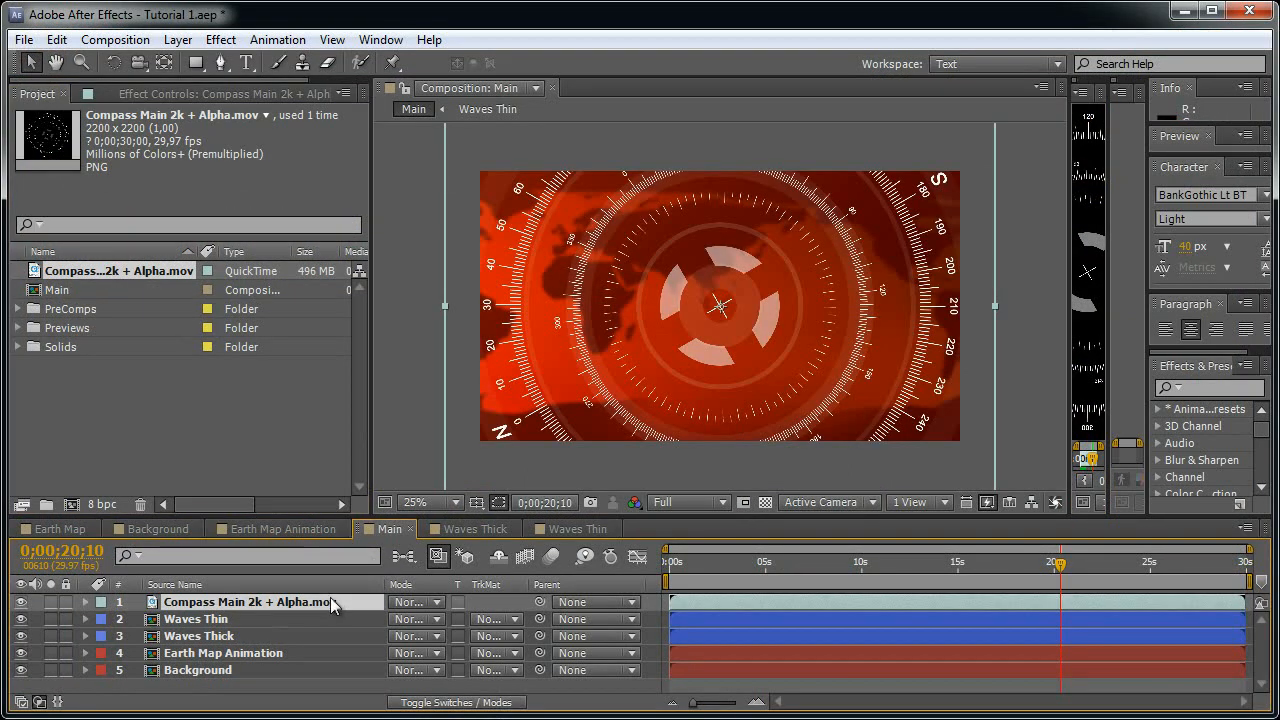
{"action": "key", "text": "F4"}
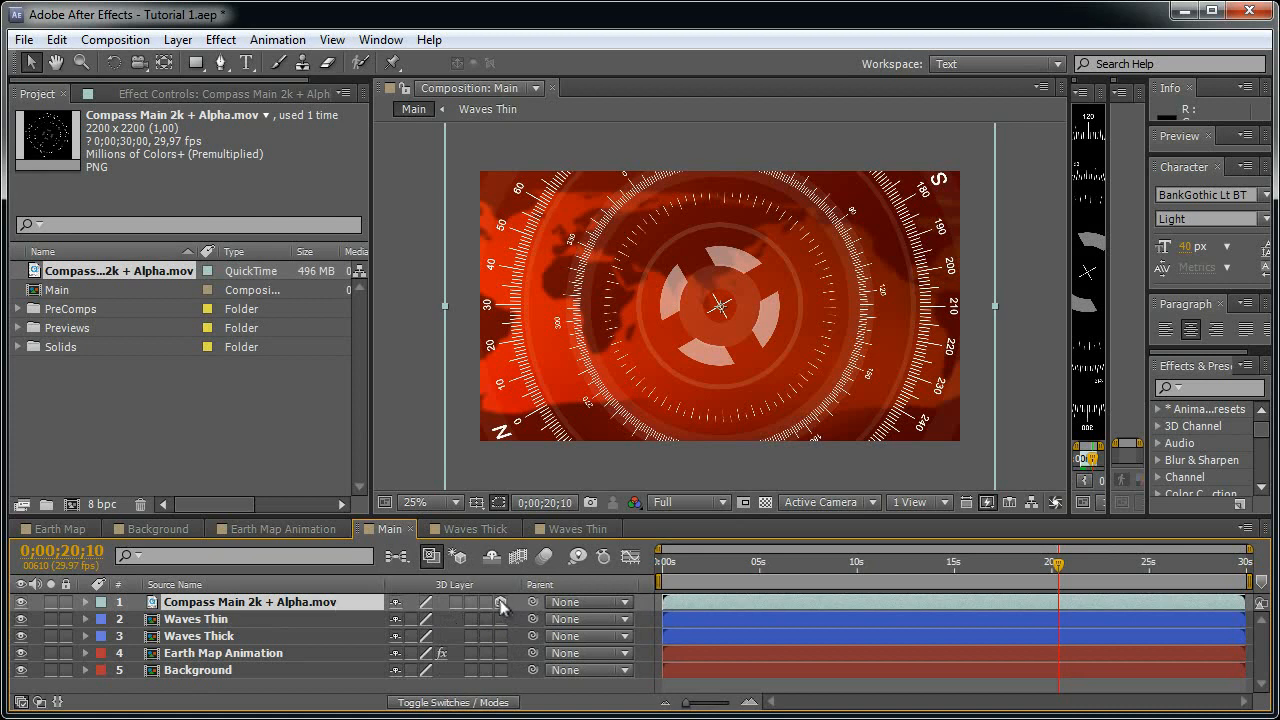
{"action": "left_click_drag", "start_coordinate": [504, 636], "coordinate": [504, 637]}
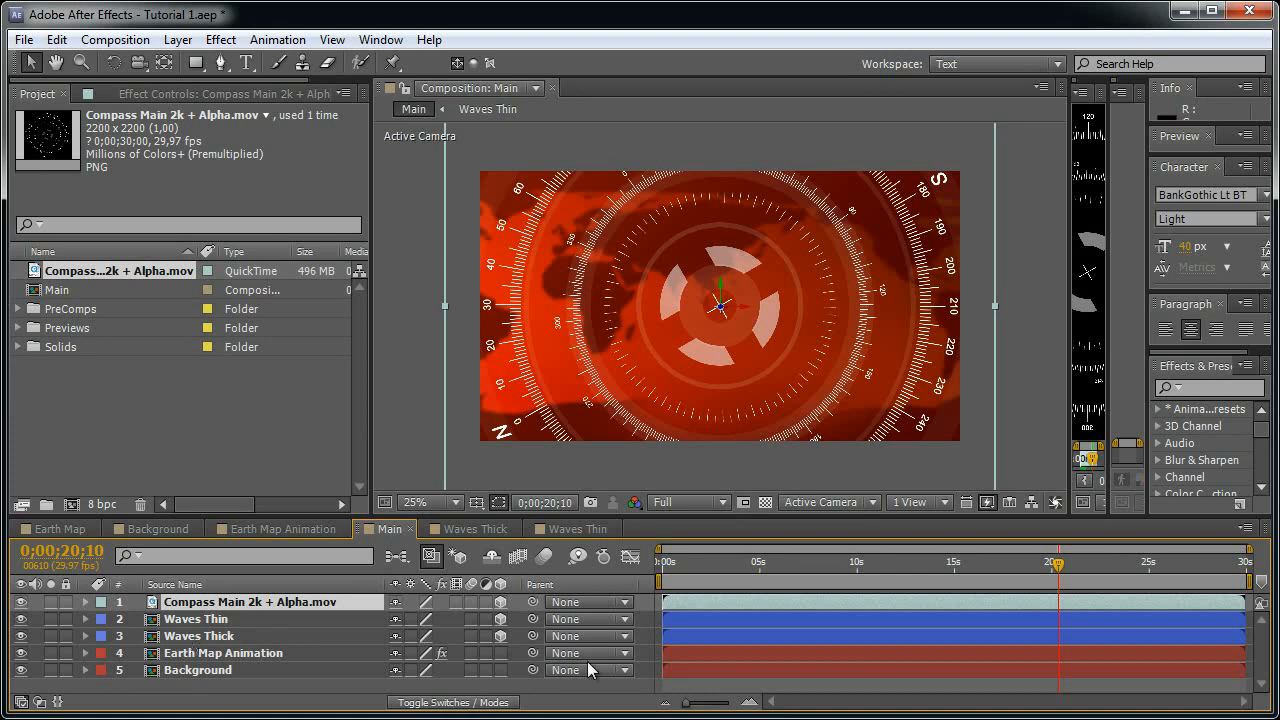
{"action": "left_click", "coordinate": [642, 688]}
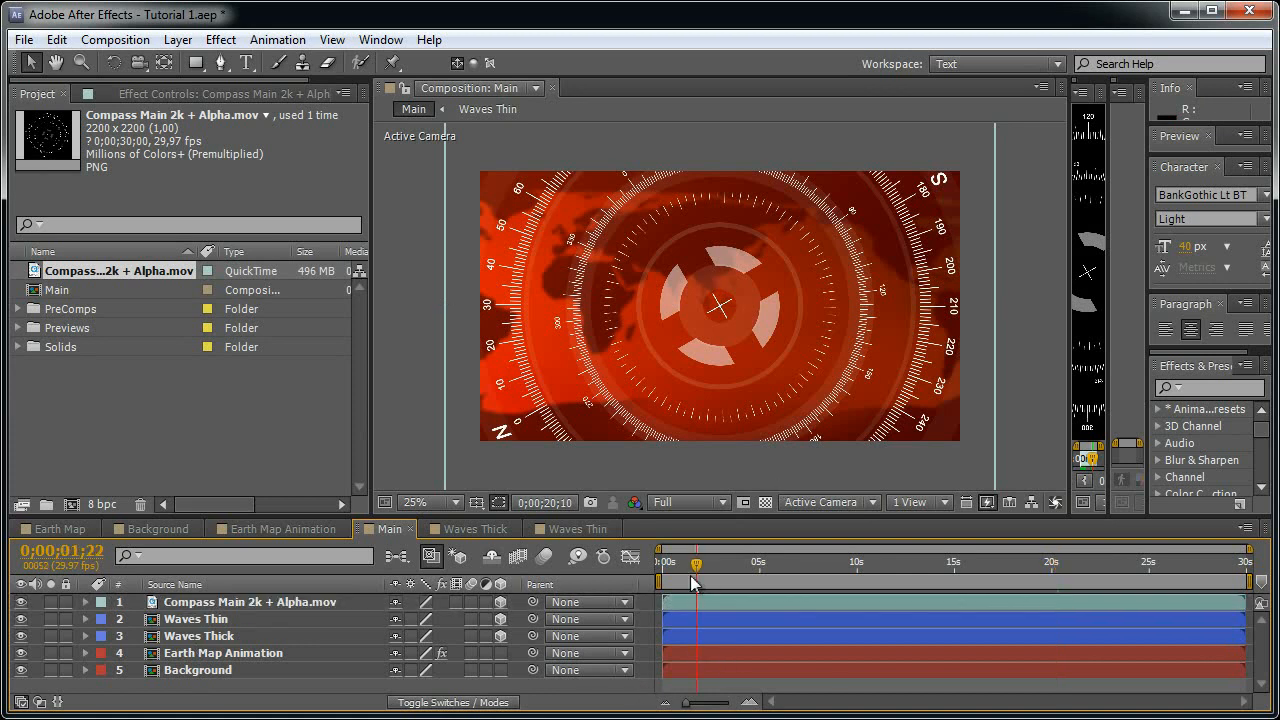
- At 0;00;00;00, reveal the position and rotation properties of Waves Thick, and hide the compass and Waves Thin layers
{"action": "left_click", "coordinate": [662, 582]}
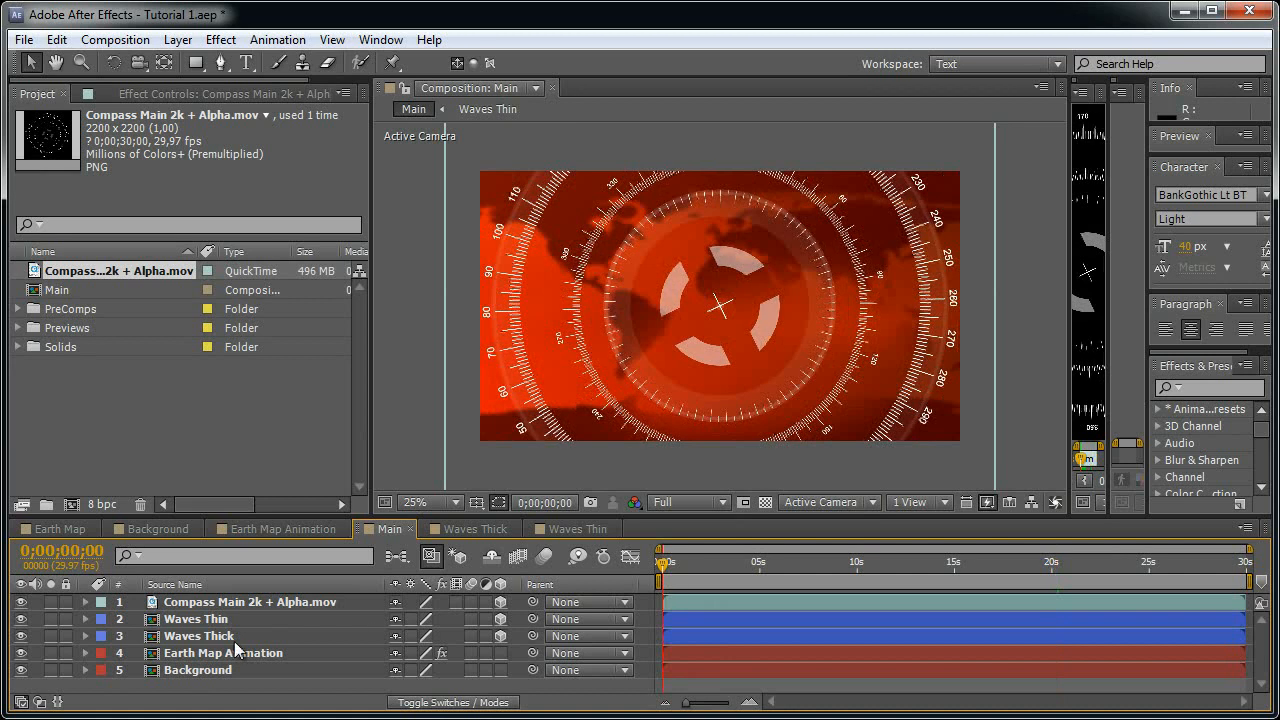
{"action": "left_click", "coordinate": [245, 638]}
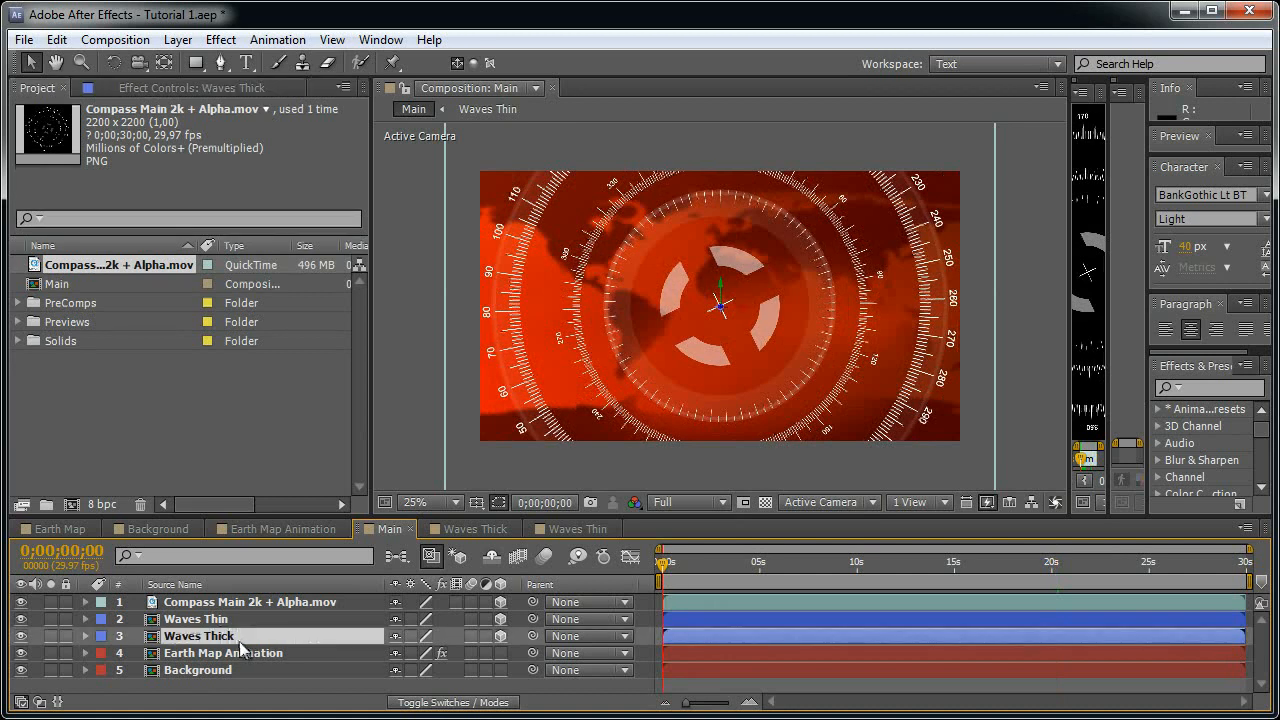
{"action": "key", "text": "p"}
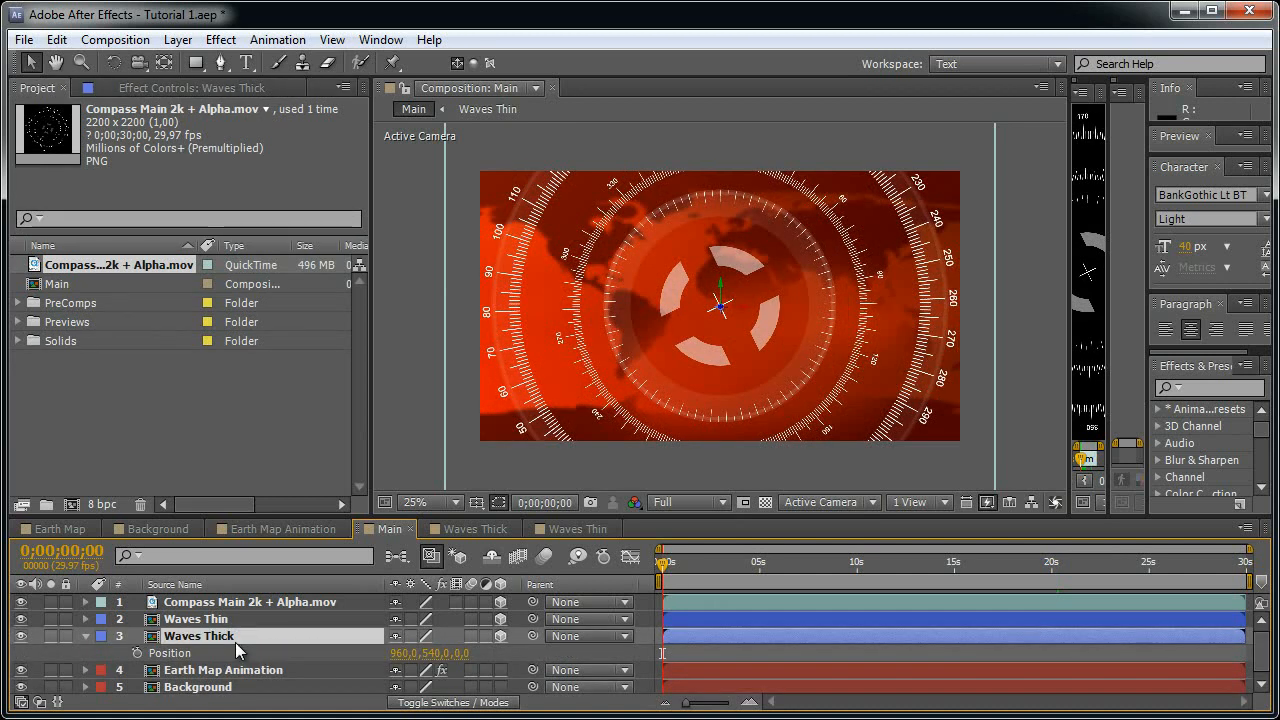
{"action": "key", "text": "shift+r"}
{"action": "left_click_drag", "start_coordinate": [485, 516], "coordinate": [485, 436]}
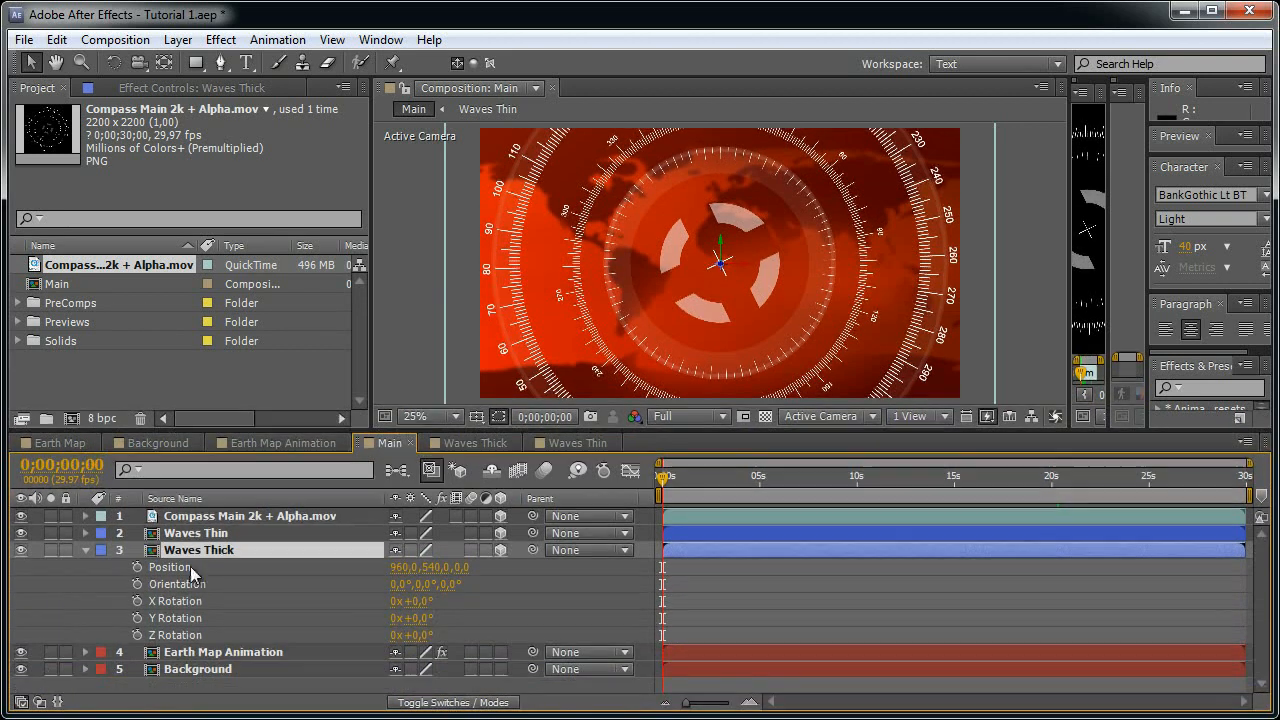
{"action": "left_click_drag", "start_coordinate": [21, 533], "coordinate": [22, 514]}
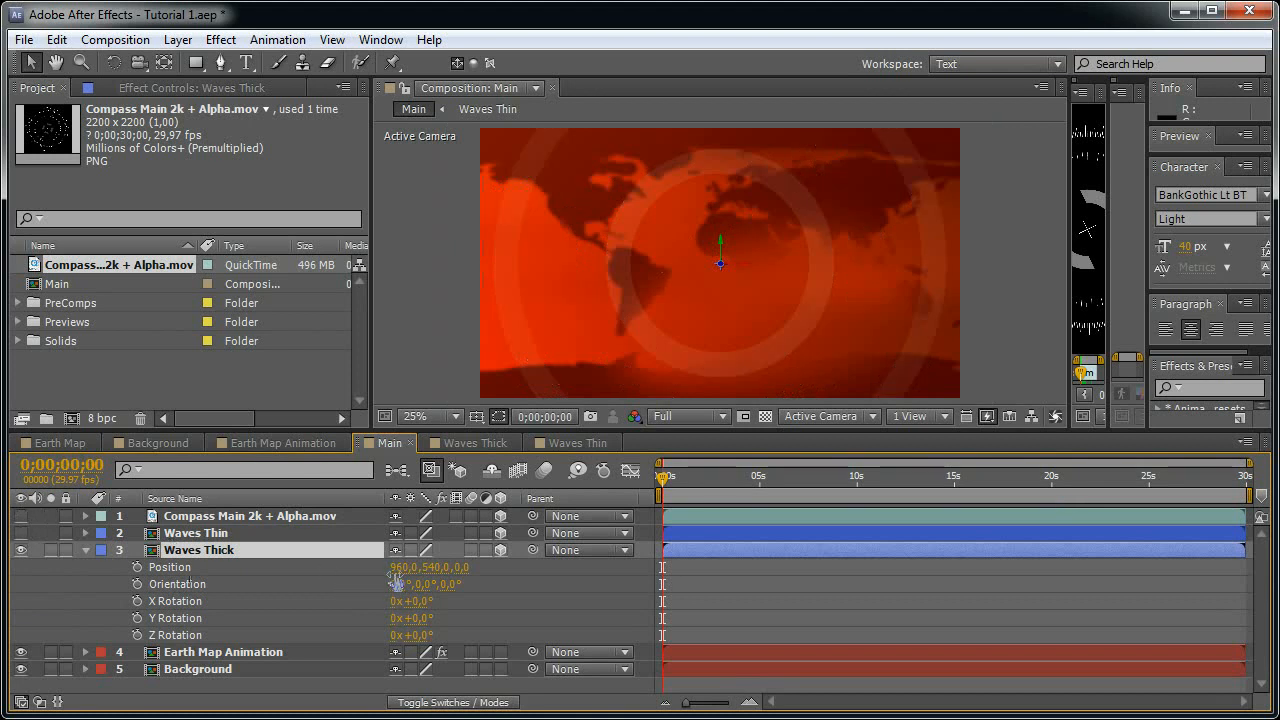
- Set the Waves Thick layer's position to 1280, 680, 70 in the Main composition
{"action": "left_click_drag", "start_coordinate": [400, 567], "coordinate": [612, 572]}
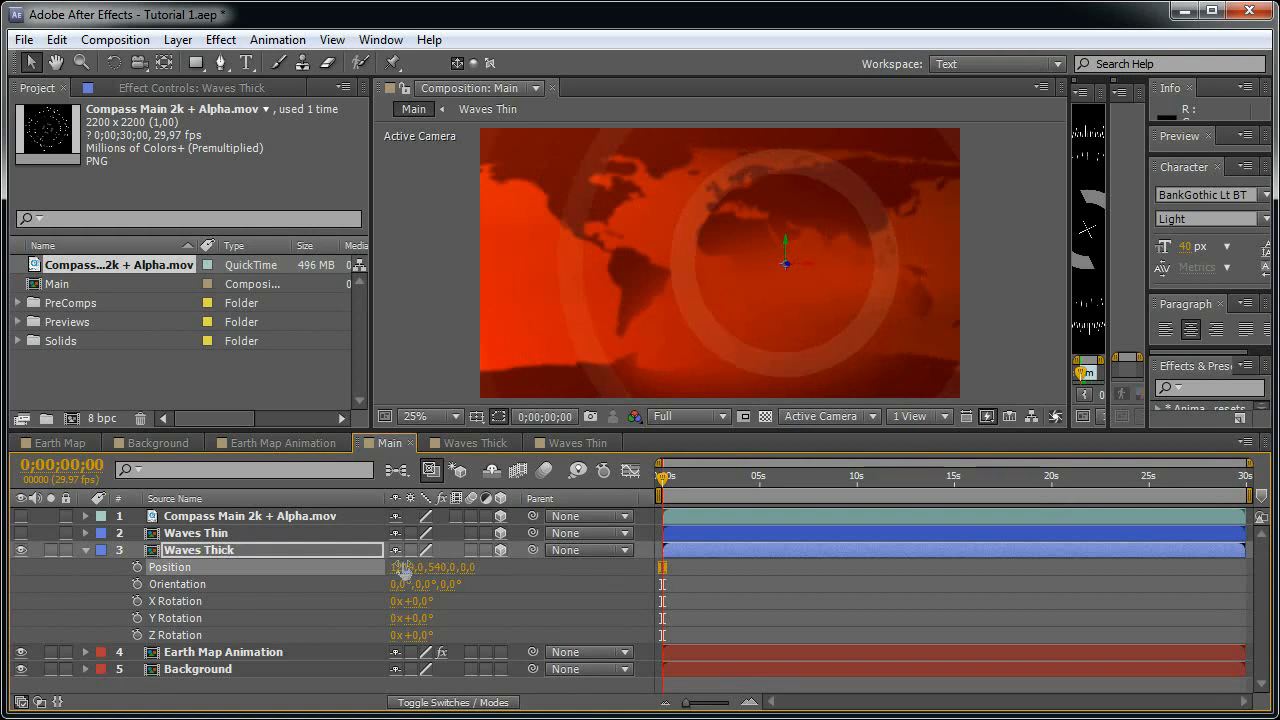
{"action": "key", "text": "alt+shift+period"}
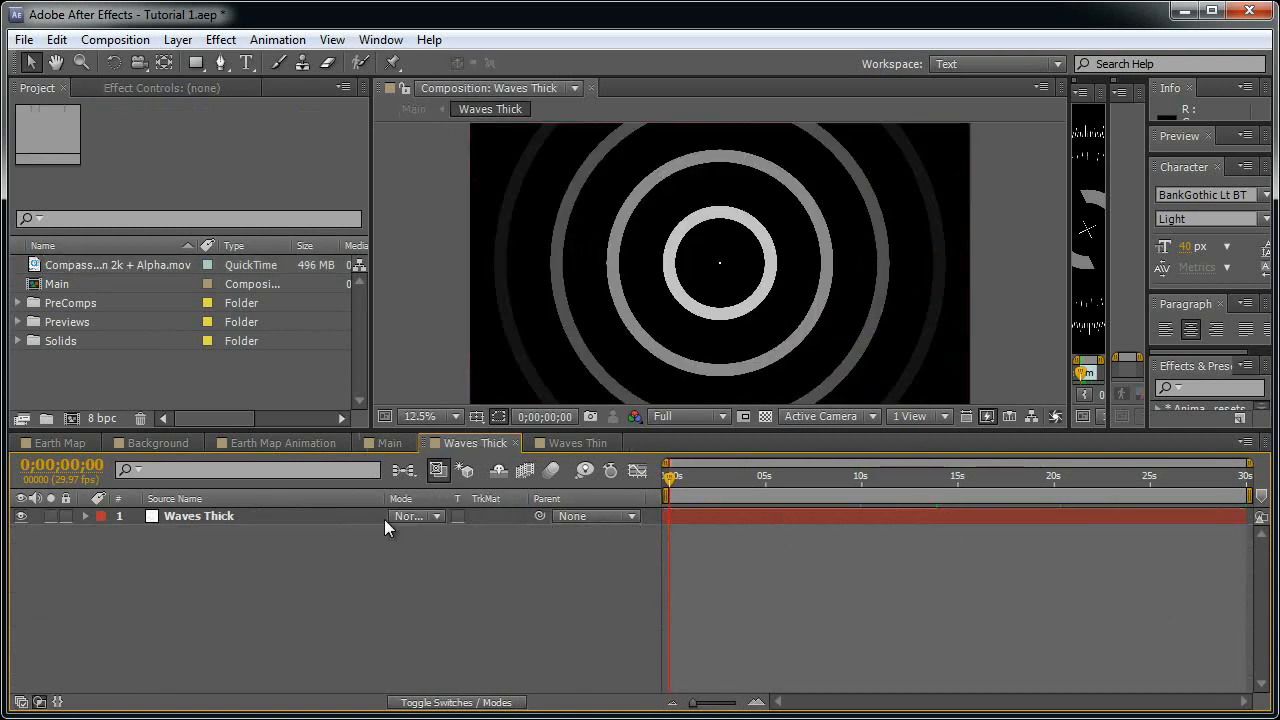
{"action": "left_click", "coordinate": [389, 443]}
{"action": "left_click", "coordinate": [407, 567]}
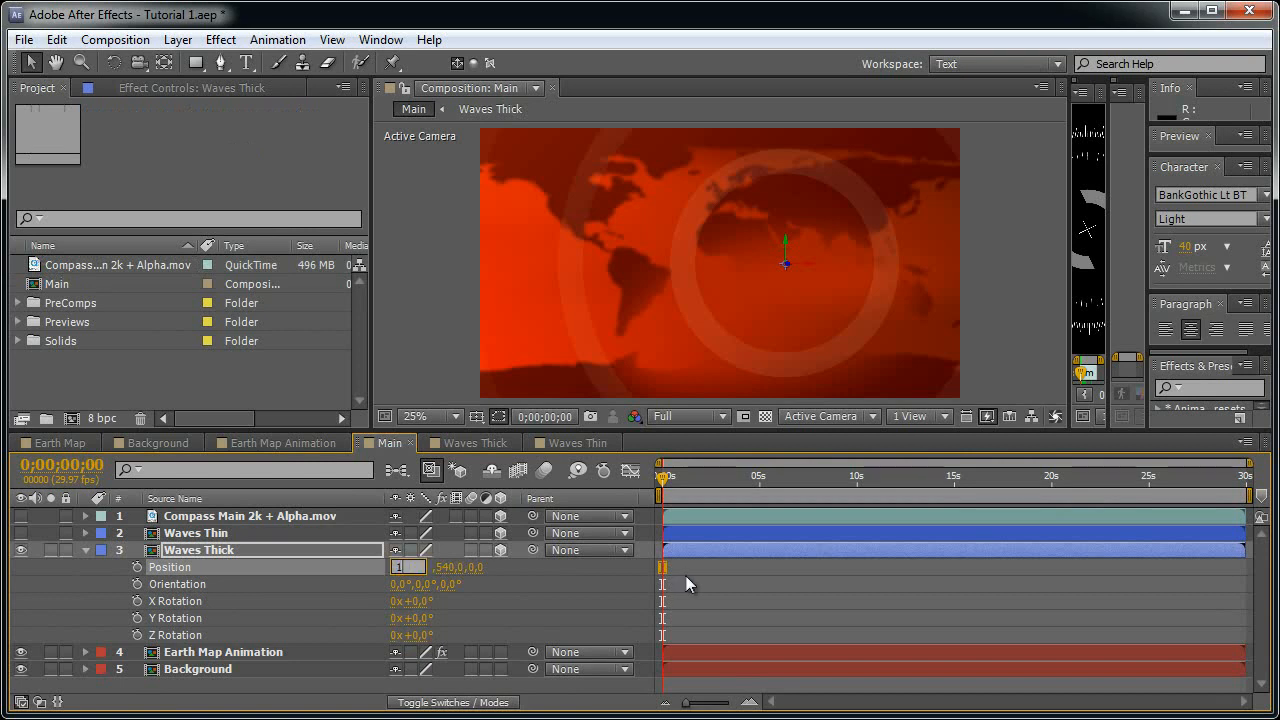
{"action": "key", "text": "Return"}
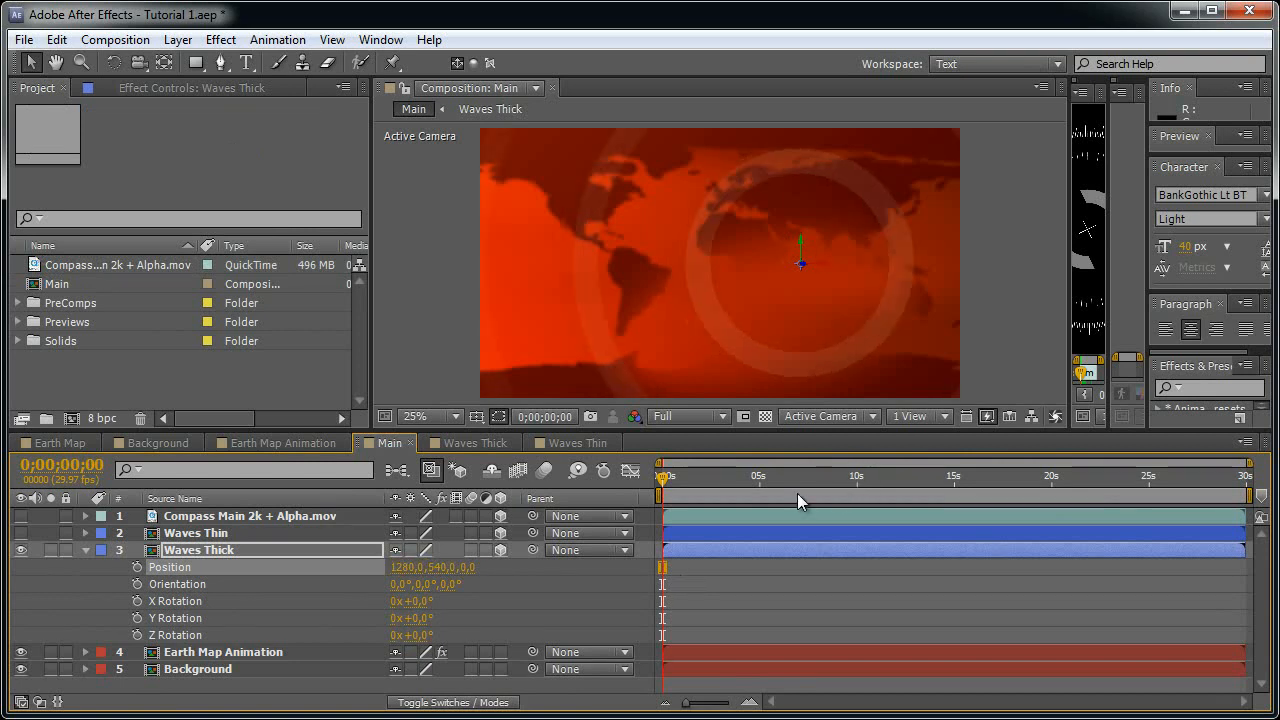
{"action": "left_click", "coordinate": [436, 567]}
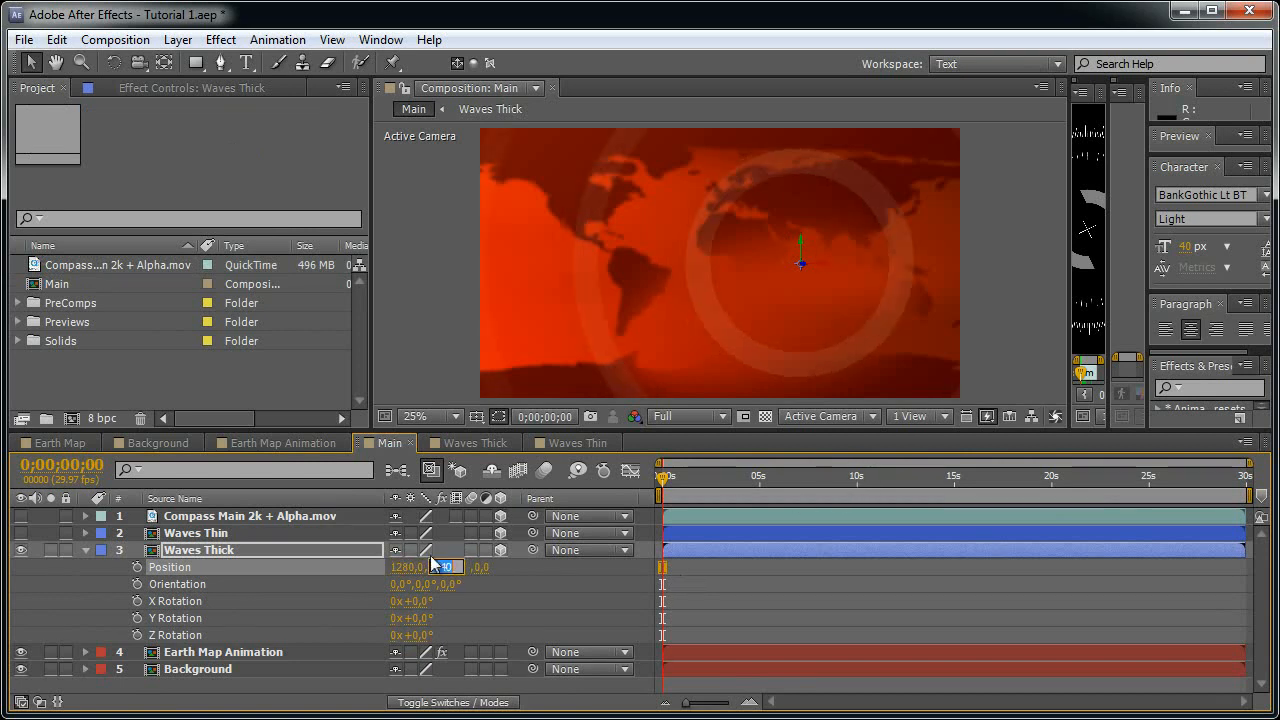
{"action": "type", "text": "680"}
{"action": "key", "text": "Return"}
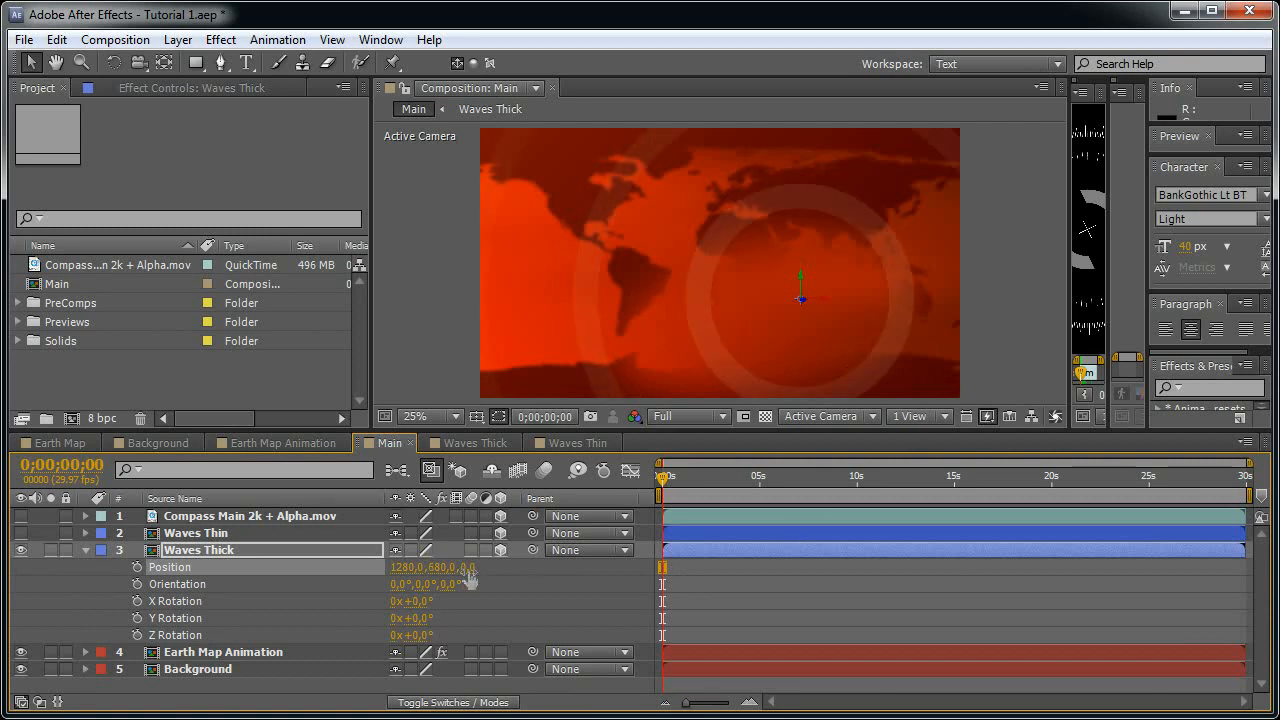
{"action": "left_click", "coordinate": [467, 568]}
{"action": "type", "text": "70"}
{"action": "key", "text": "Return"}
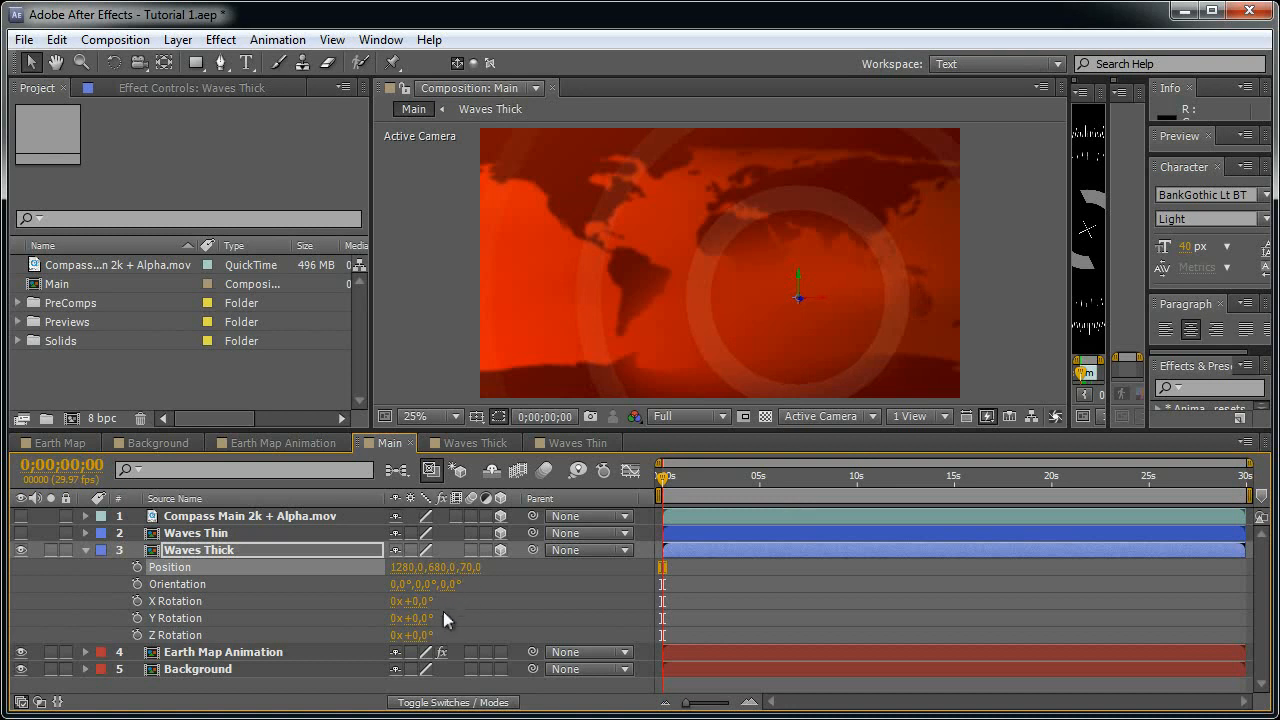
- Set Waves Thick's X Rotation to -65° and Y Rotation to 15°, and preview the rings up to 0;00;02;12
{"action": "left_click", "coordinate": [418, 602]}
{"action": "type", "text": "-65"}
{"action": "key", "text": "Return"}
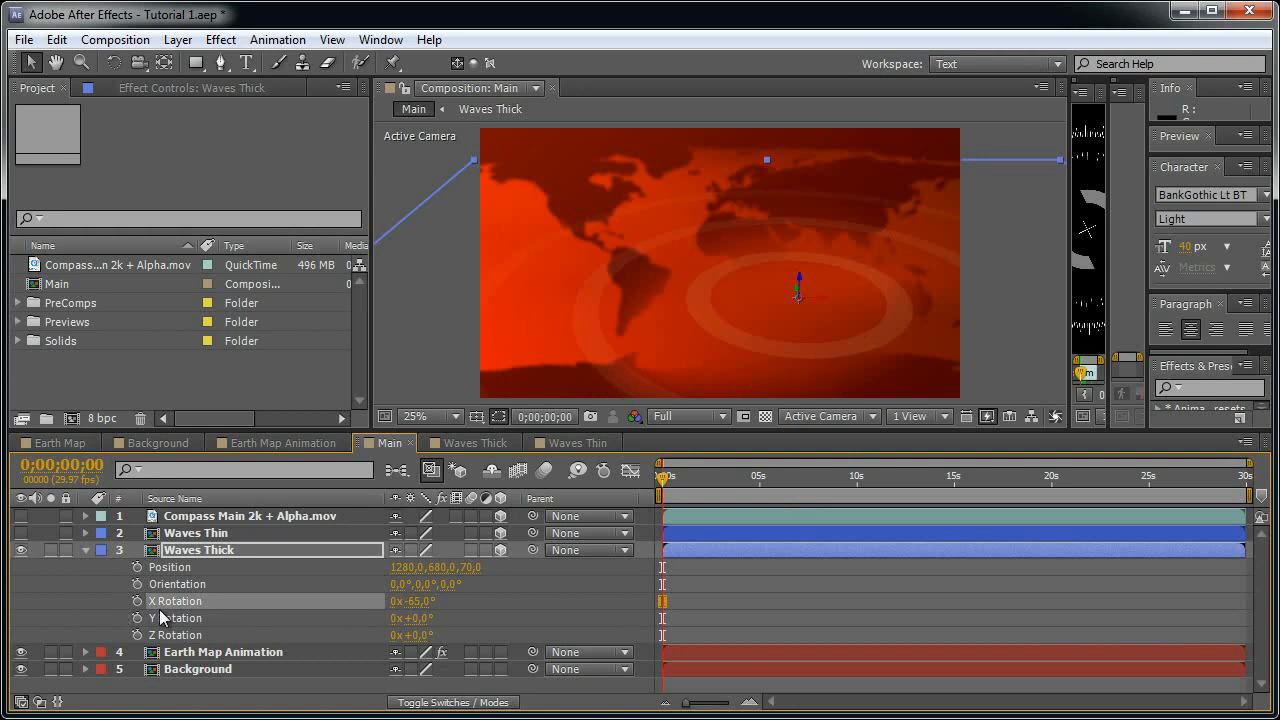
{"action": "left_click_drag", "start_coordinate": [422, 625], "coordinate": [480, 607]}
{"action": "left_click_drag", "start_coordinate": [680, 478], "coordinate": [709, 480]}
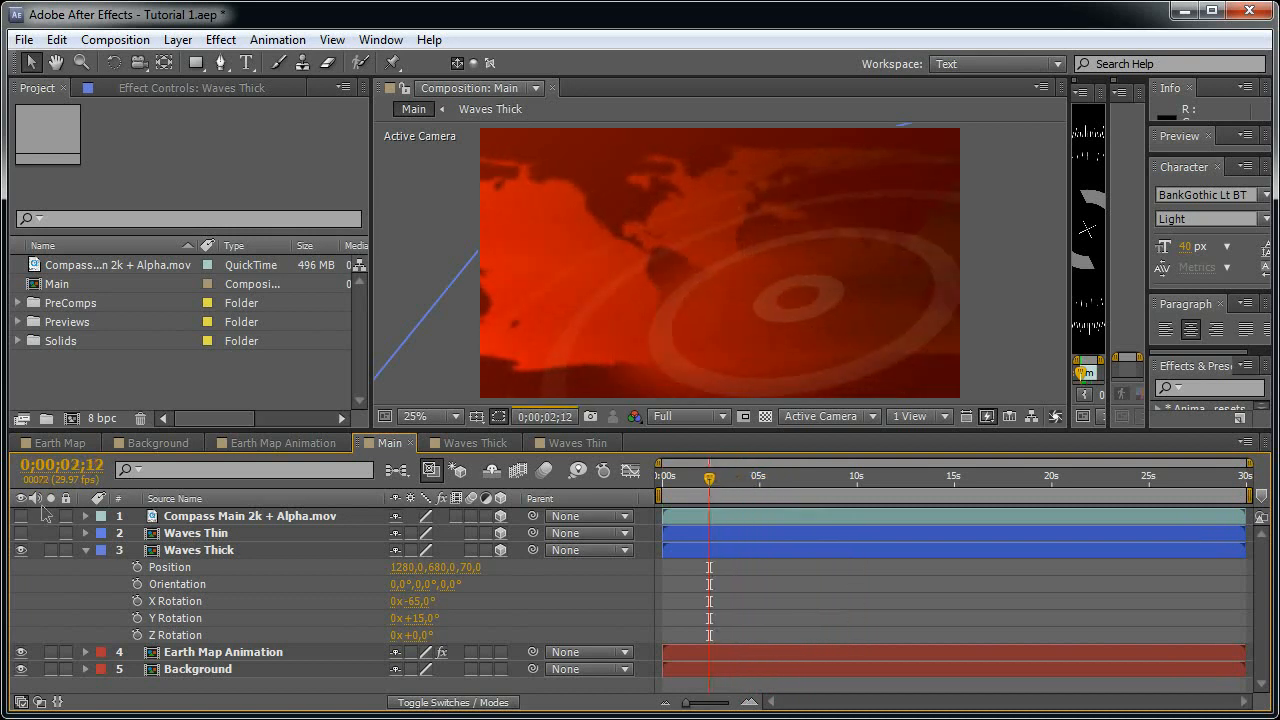
- Copy Waves Thick's Position, X Rotation and Y Rotation to Waves Thin and Compass Main 2k + Alpha.mov, and show both layers
{"action": "left_click", "coordinate": [214, 566]}
{"action": "left_click", "coordinate": [205, 601], "text": "ctrl"}
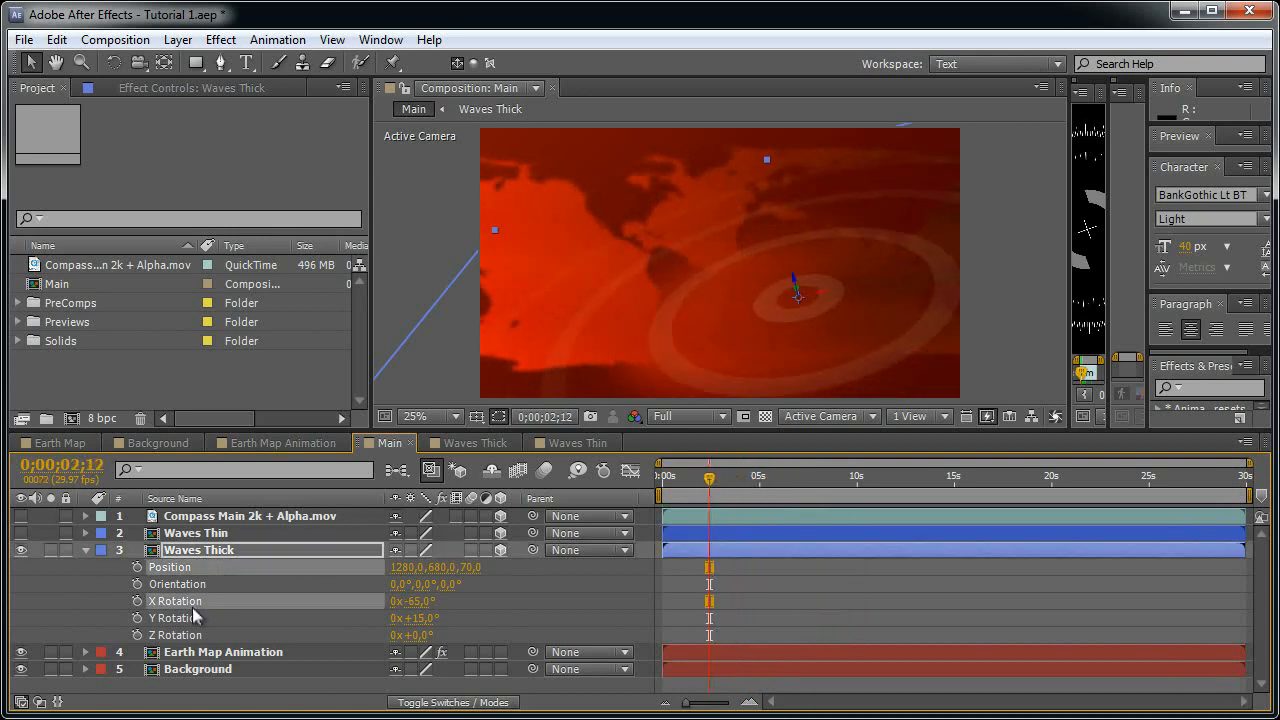
{"action": "left_click", "coordinate": [197, 618], "text": "ctrl"}
{"action": "left_click", "coordinate": [20, 533]}
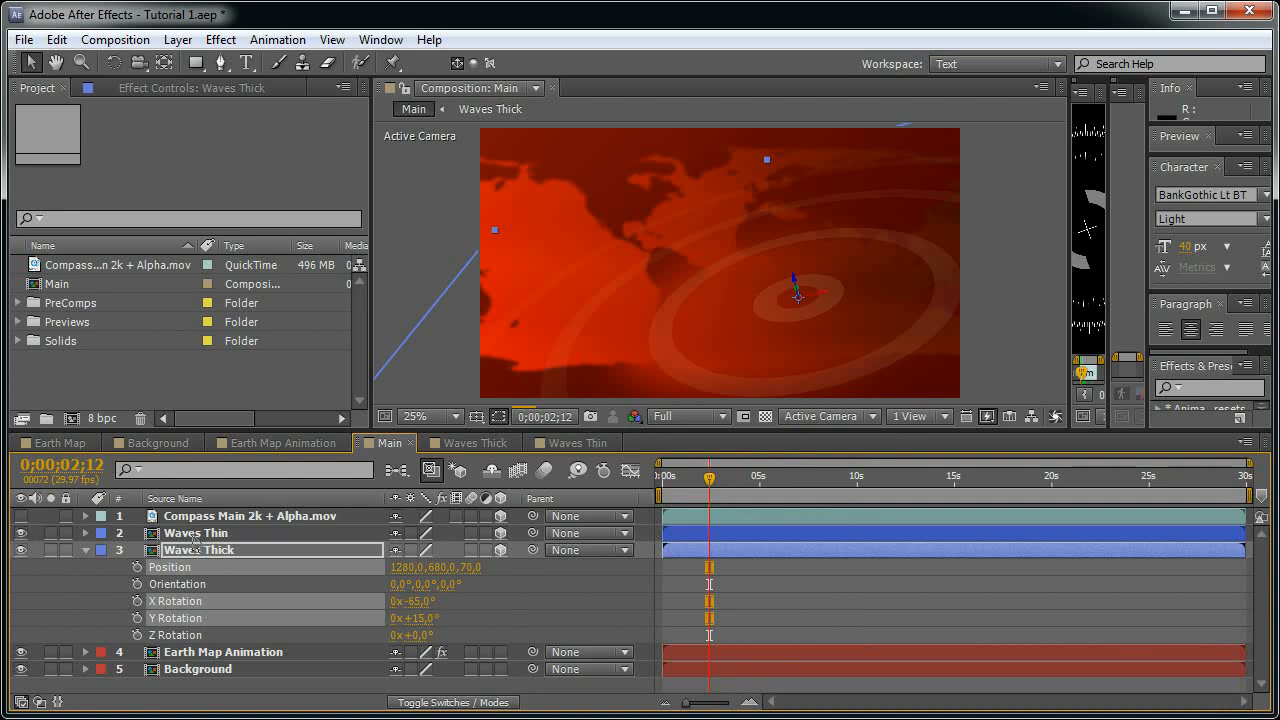
{"action": "left_click", "coordinate": [200, 535]}
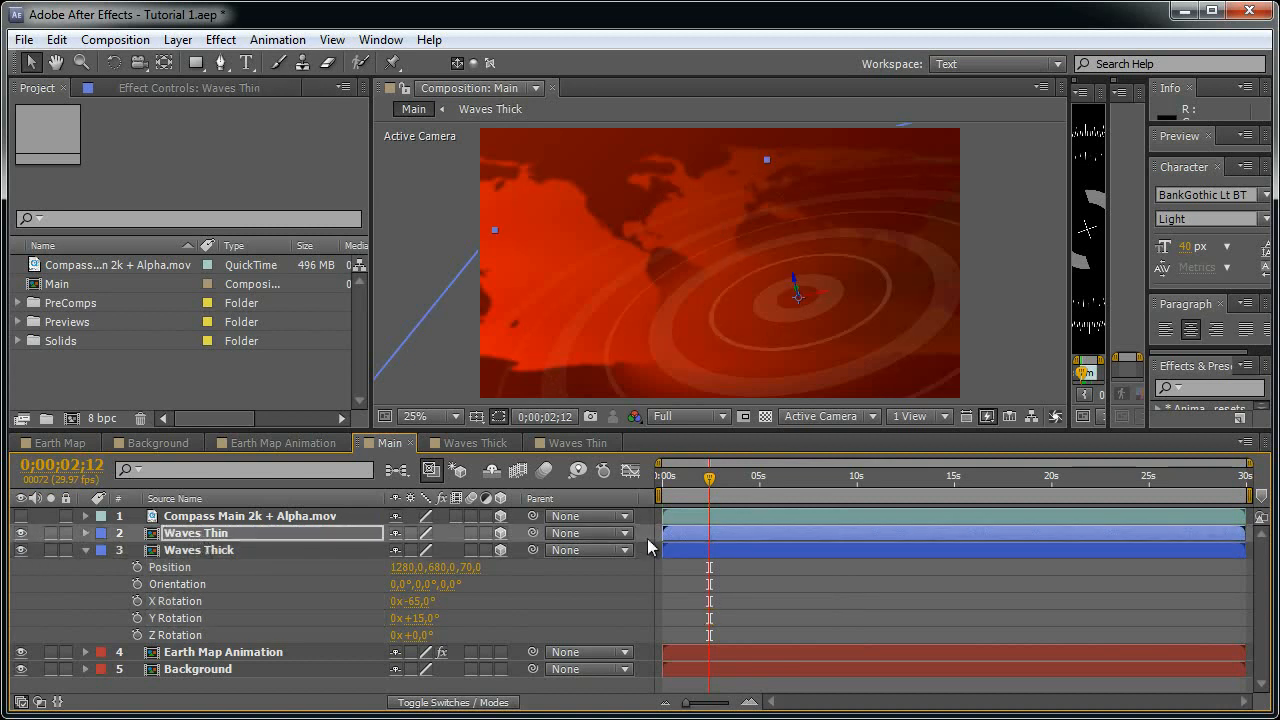
{"action": "left_click_drag", "start_coordinate": [734, 486], "coordinate": [855, 492]}
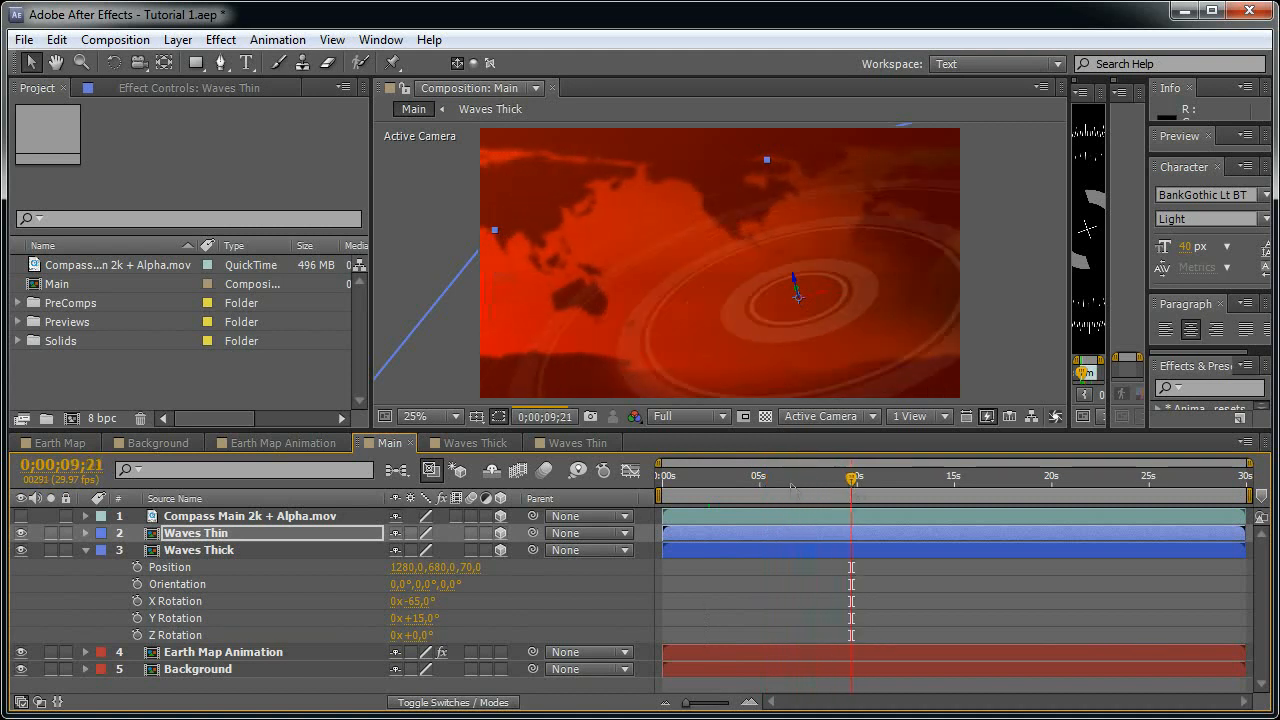
{"action": "left_click", "coordinate": [21, 516]}
{"action": "left_click", "coordinate": [297, 515]}
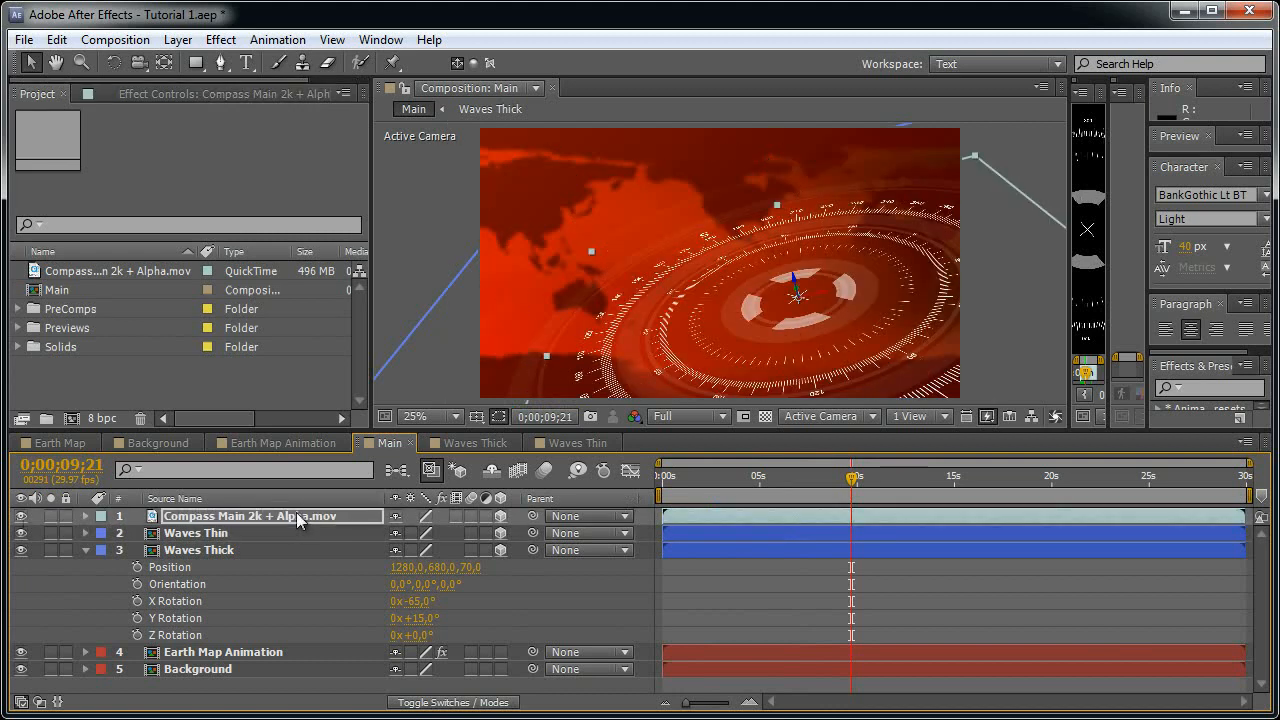
- Set the compass layer's opacity to 25%, check it in an enlarged viewer, and preview the frame at 0;00;04;05
{"action": "key", "text": "t"}
{"action": "left_click", "coordinate": [405, 533]}
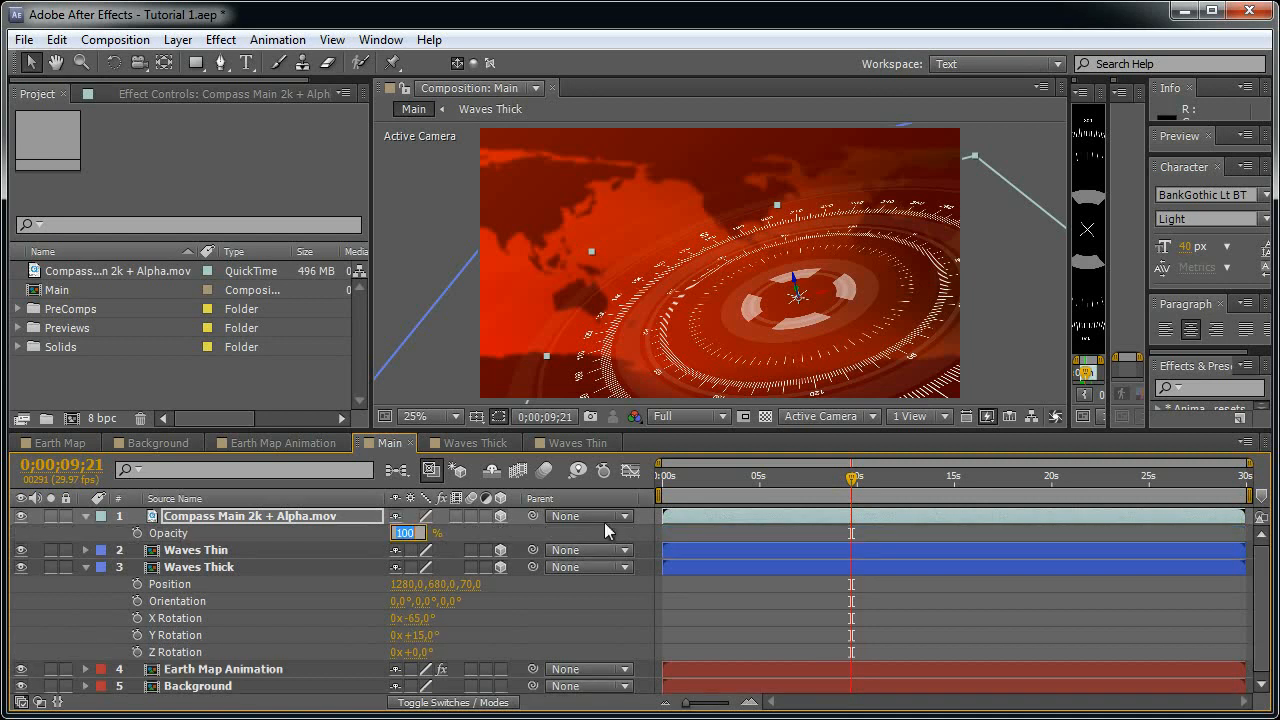
{"action": "key", "text": "Return"}
{"action": "key", "text": "period"}
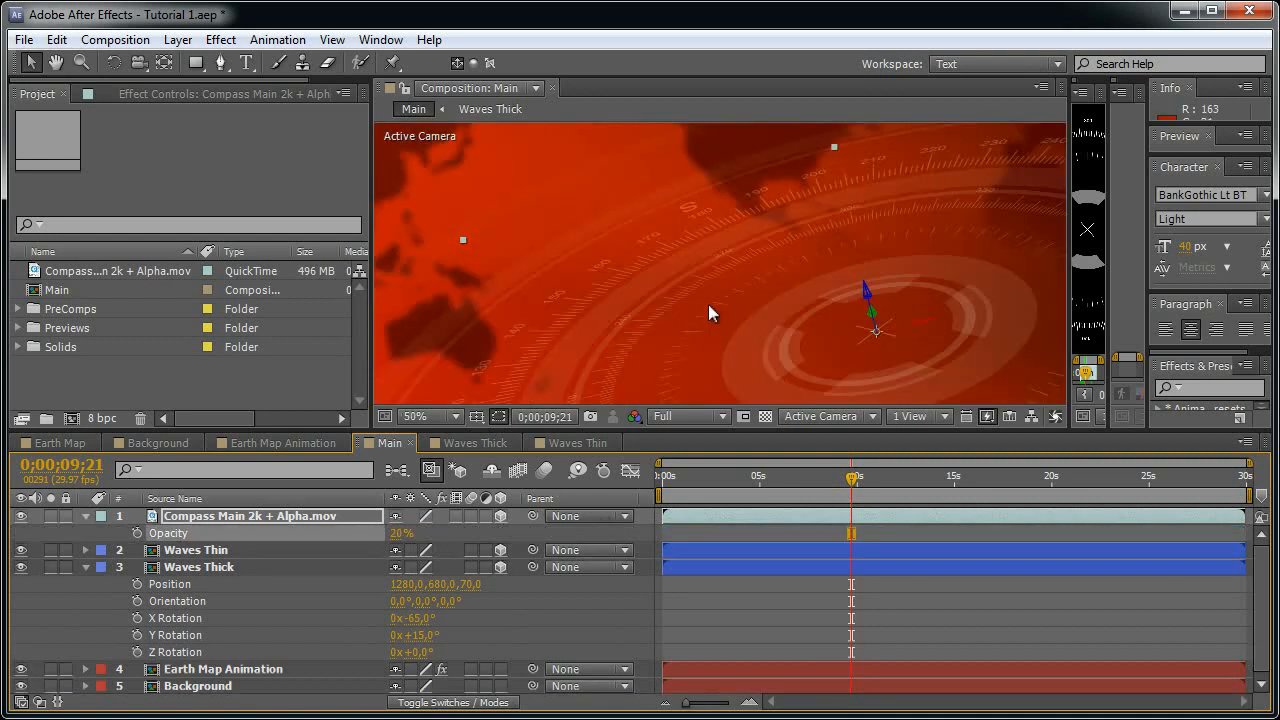
{"action": "left_click_drag", "start_coordinate": [802, 305], "coordinate": [694, 241]}
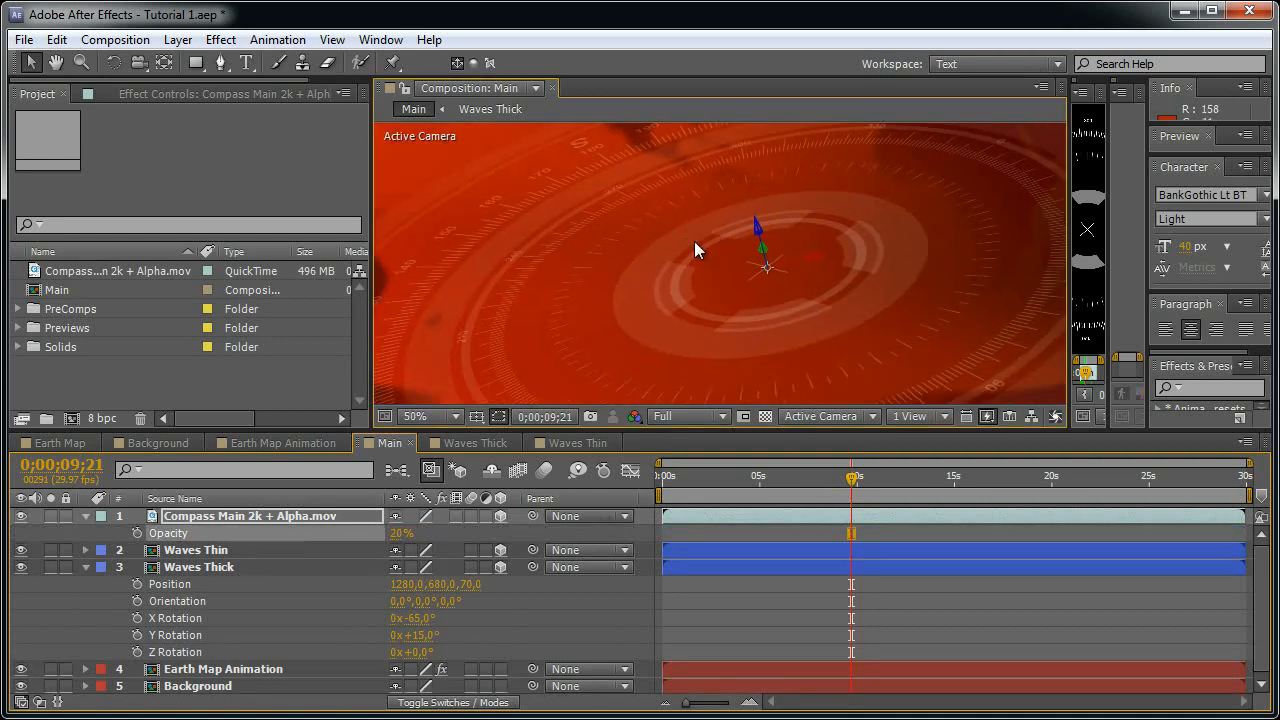
{"action": "left_click", "coordinate": [461, 532]}
{"action": "key", "text": "grave"}
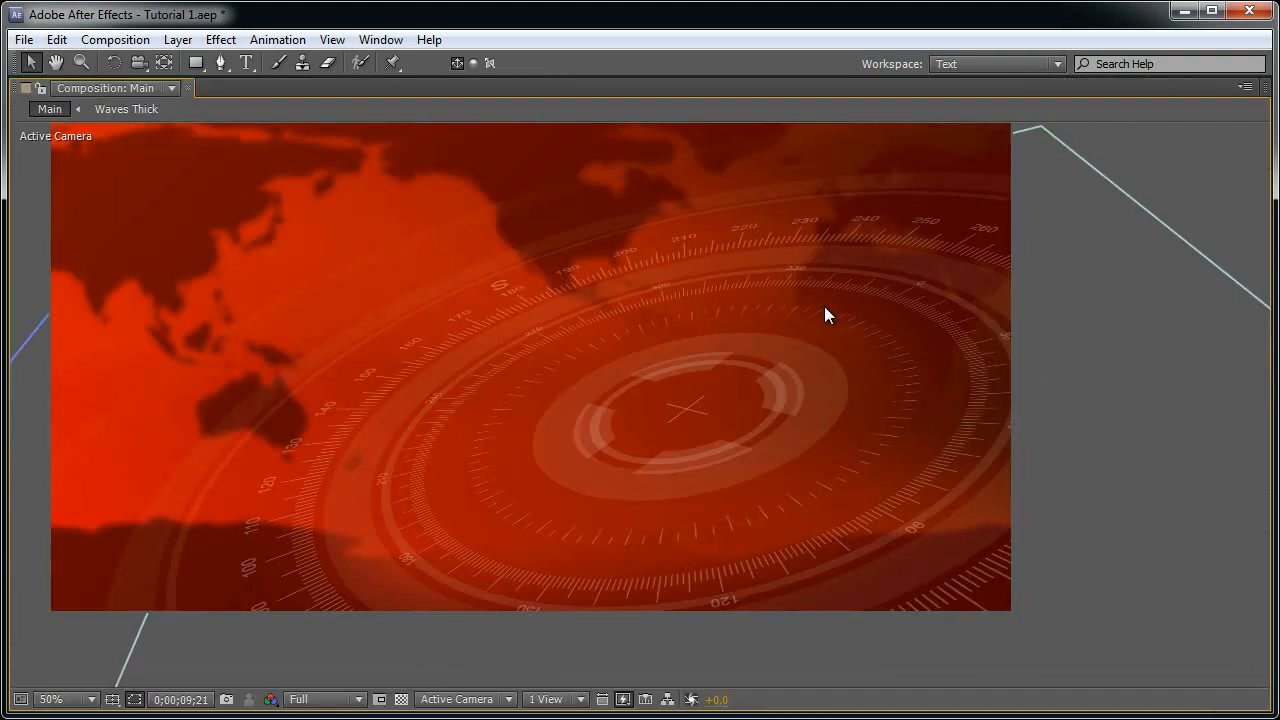
{"action": "key", "text": "grave"}
{"action": "mouse_move", "coordinate": [763, 492]}
{"action": "left_mouse_down"}
{"action": "mouse_move", "coordinate": [663, 495]}
{"action": "mouse_move", "coordinate": [742, 495]}
{"action": "left_mouse_up"}
- Try turning the compass layer with a Z Rotation of 58°, and restore its original rotation
{"action": "left_click", "coordinate": [330, 516]}
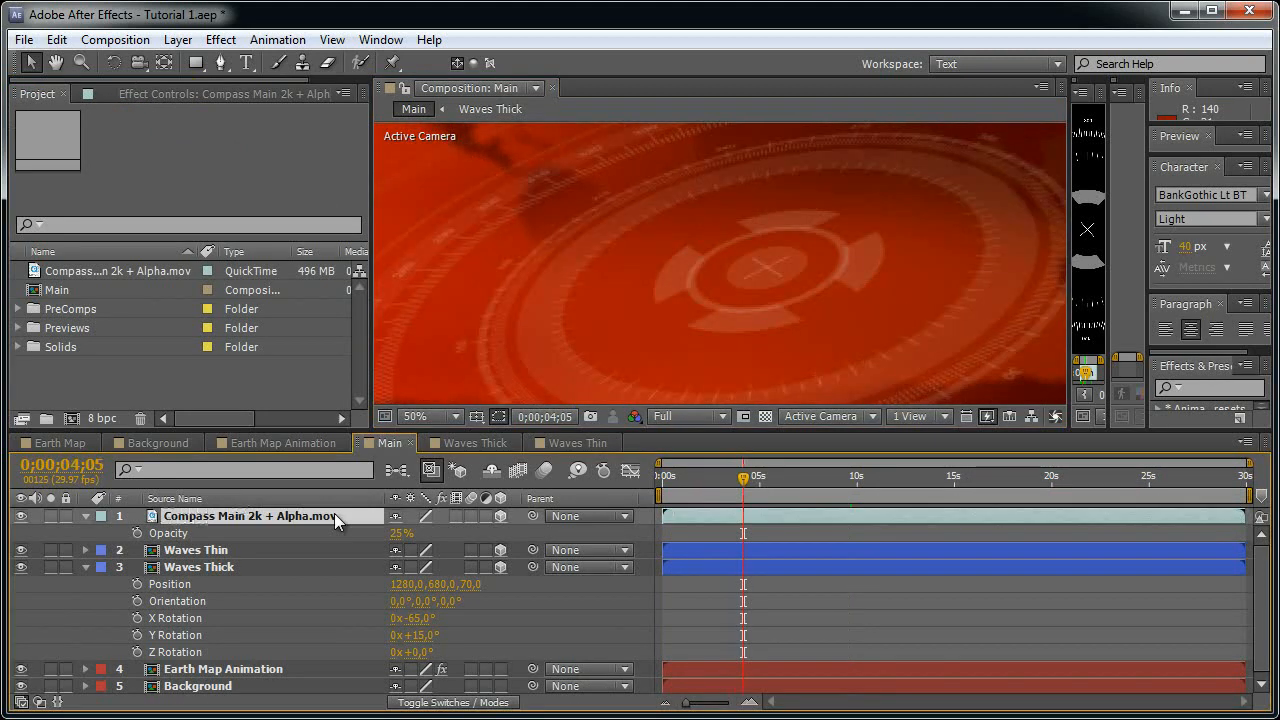
{"action": "key", "text": "r"}
{"action": "left_click_drag", "start_coordinate": [418, 584], "coordinate": [480, 584]}
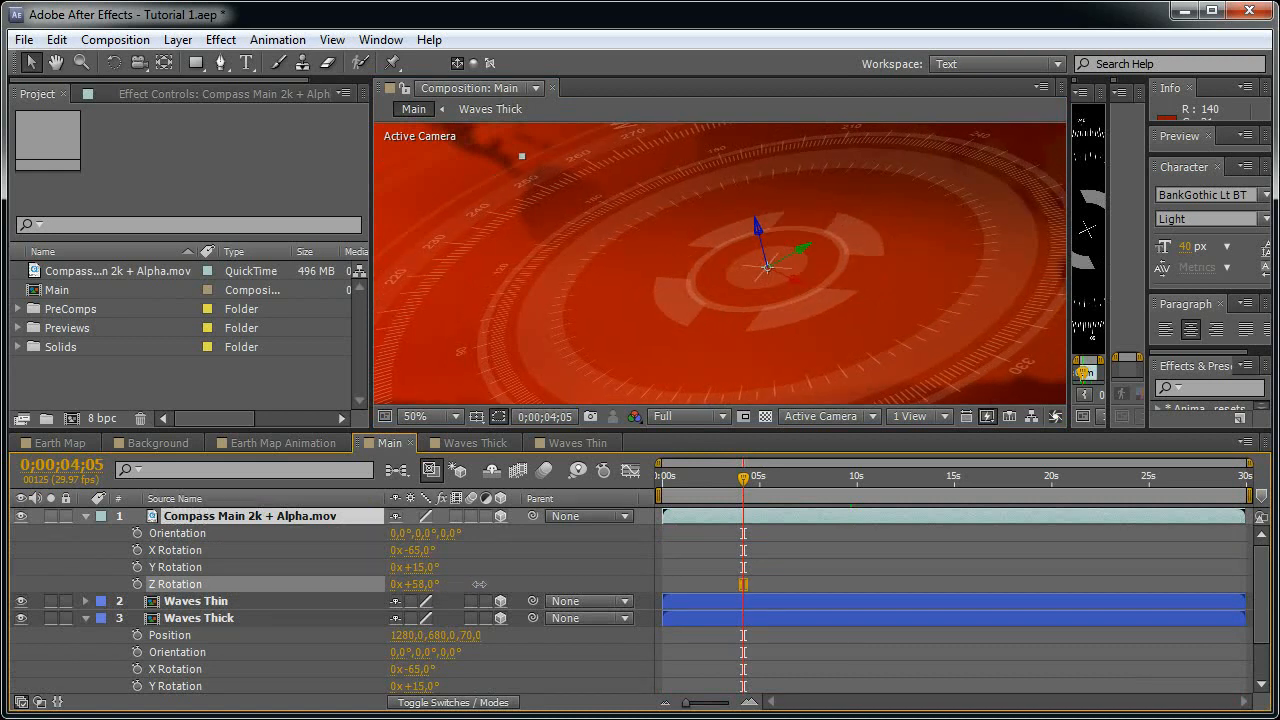
{"action": "key", "text": "F2"}
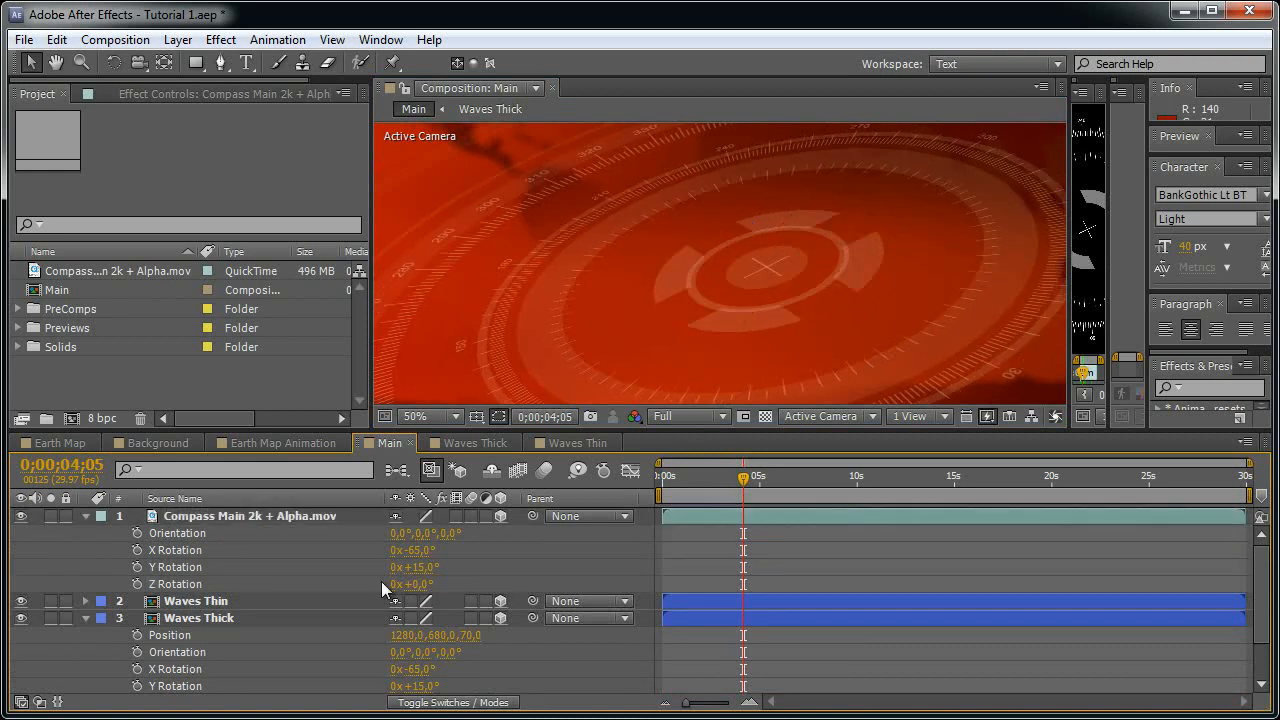
- Add a Z Rotation keyframe to the compass at 0;00;00;00, and collapse the compass and Waves Thick properties
{"action": "key", "text": "Home"}
{"action": "left_click", "coordinate": [137, 584]}
{"action": "key", "text": "End"}
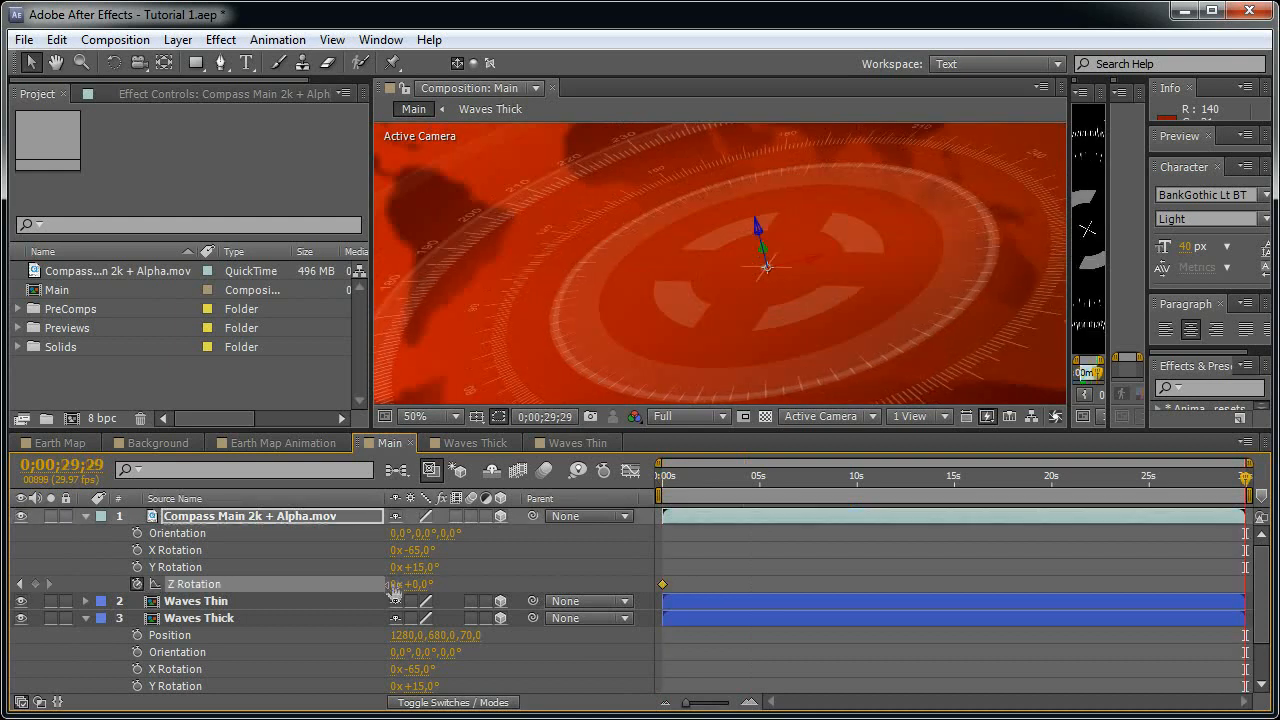
{"action": "left_click", "coordinate": [584, 554]}
{"action": "left_click", "coordinate": [86, 516]}
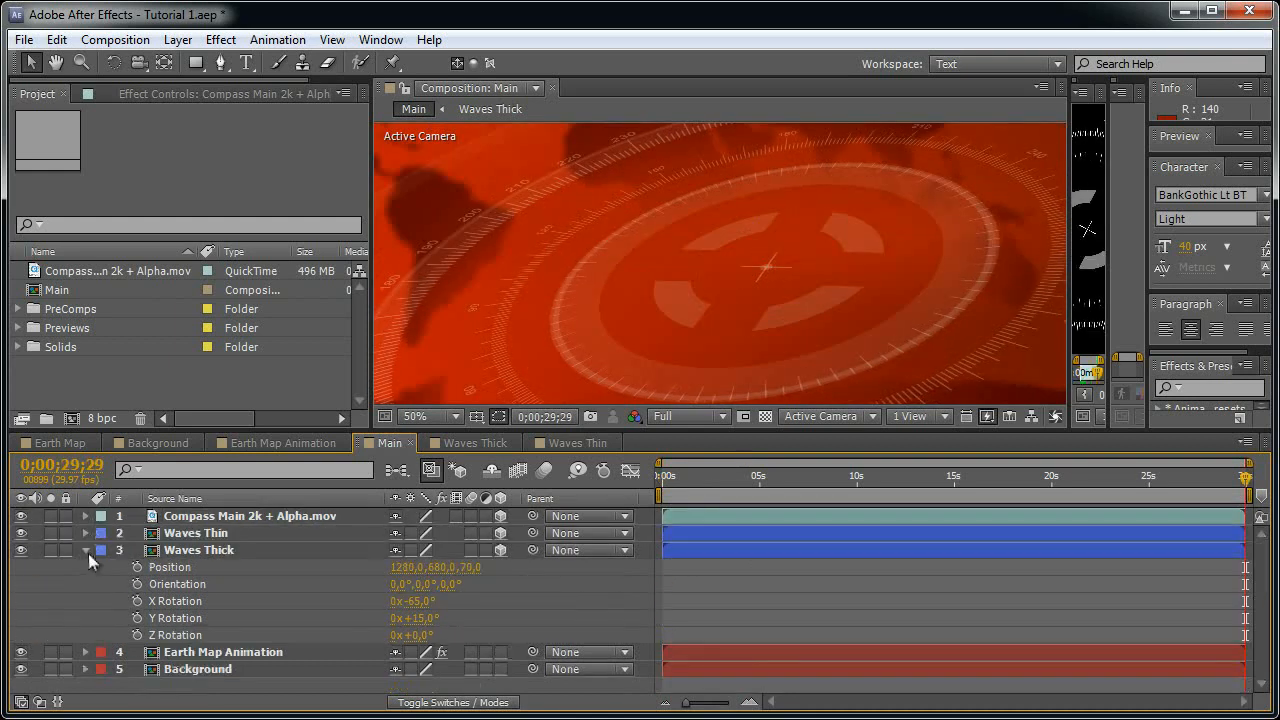
{"action": "left_click", "coordinate": [86, 550]}
- Preview Main up to 0;00;10;28 with the whole frame in view, and give the viewer more height than the timeline
{"action": "scroll", "coordinate": [620, 284], "scroll_direction": "down", "scroll_amount": 2}
{"action": "left_click_drag", "start_coordinate": [760, 477], "coordinate": [875, 479]}
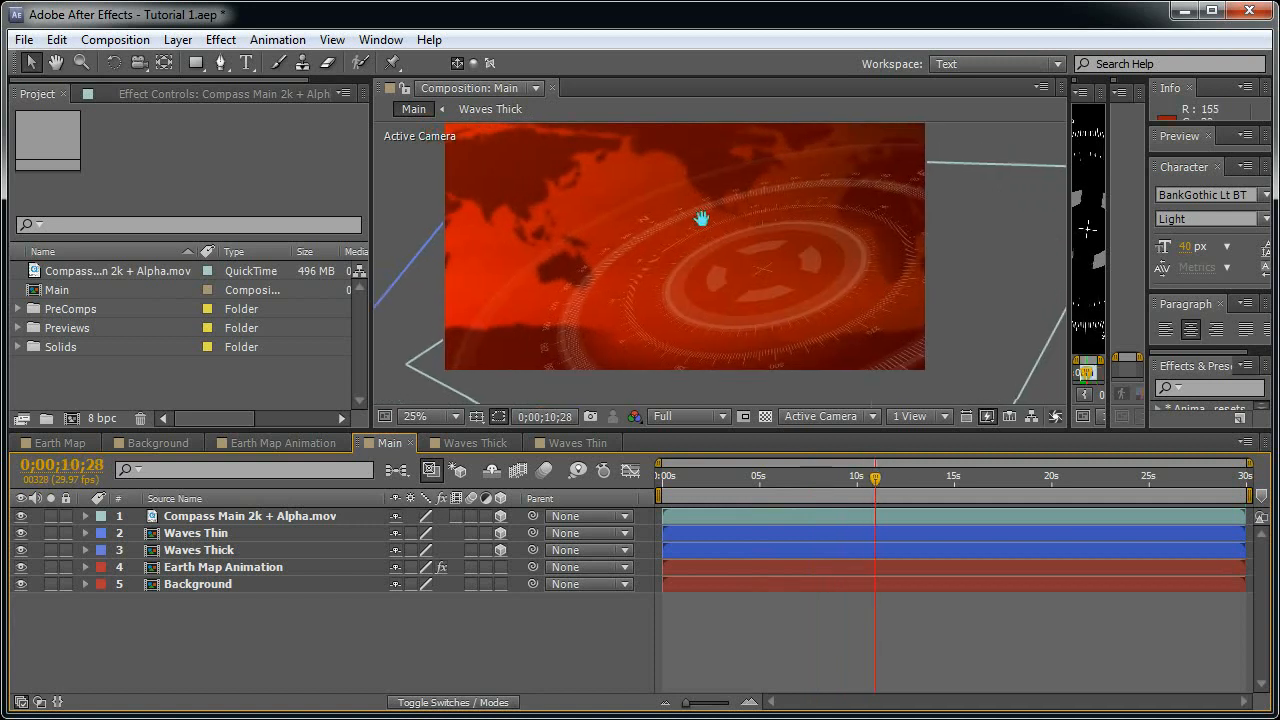
{"action": "left_click_drag", "start_coordinate": [691, 214], "coordinate": [737, 214]}
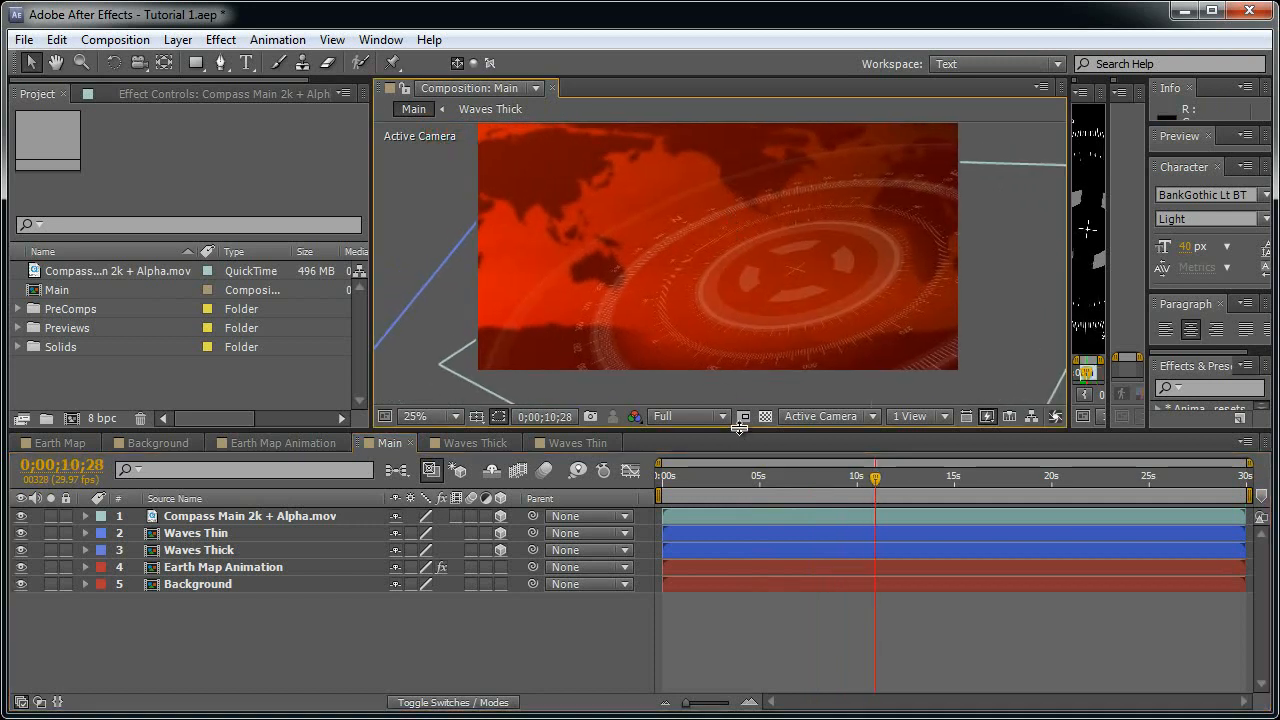
{"action": "left_click_drag", "start_coordinate": [739, 428], "coordinate": [612, 503]}
- Close every open composition timeline except Main, and save the project
{"action": "left_click", "coordinate": [610, 509]}
{"action": "left_click", "coordinate": [615, 509]}
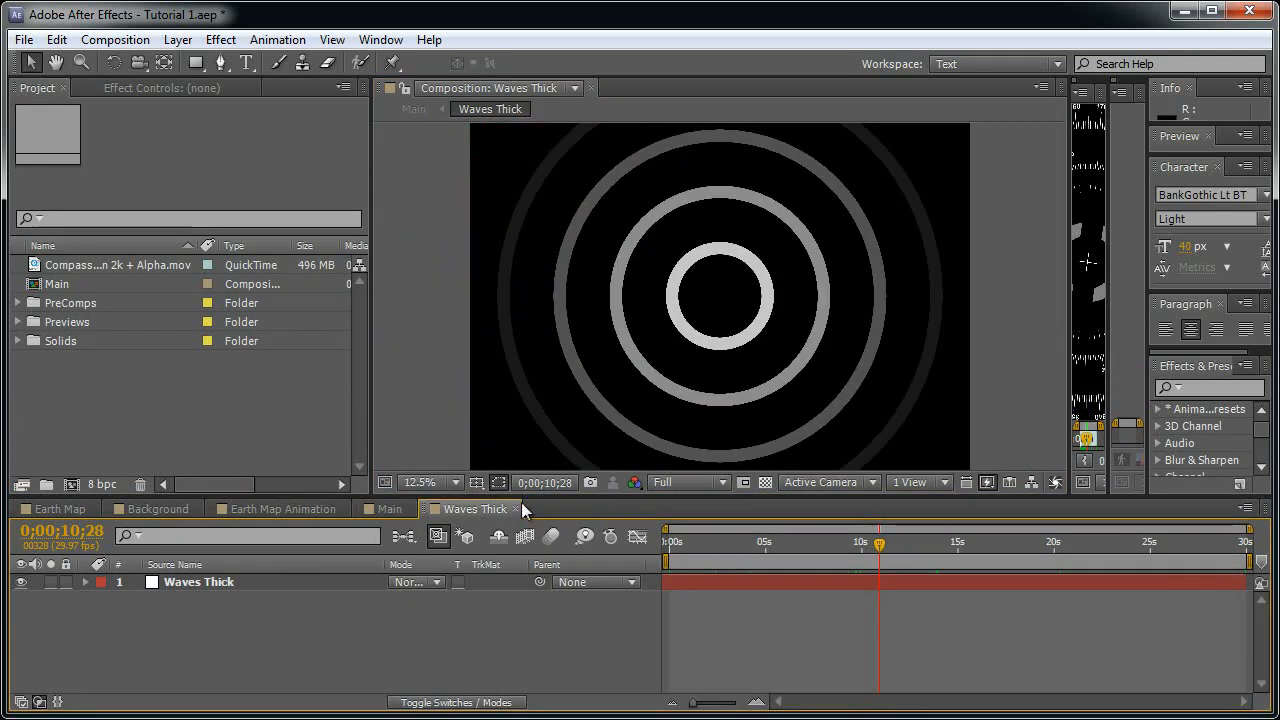
{"action": "left_click", "coordinate": [514, 509]}
{"action": "left_click", "coordinate": [274, 508]}
{"action": "left_click", "coordinate": [343, 508]}
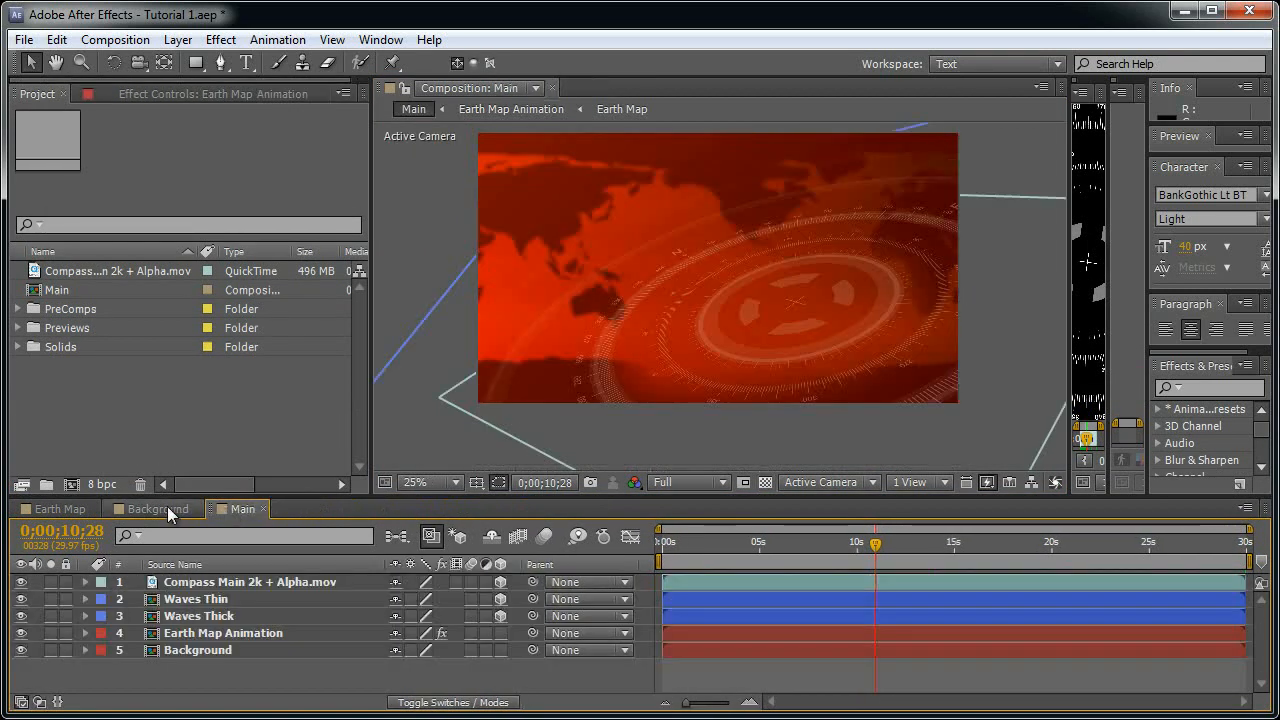
{"action": "left_click", "coordinate": [170, 508]}
{"action": "left_click", "coordinate": [198, 509]}
{"action": "left_click", "coordinate": [71, 507]}
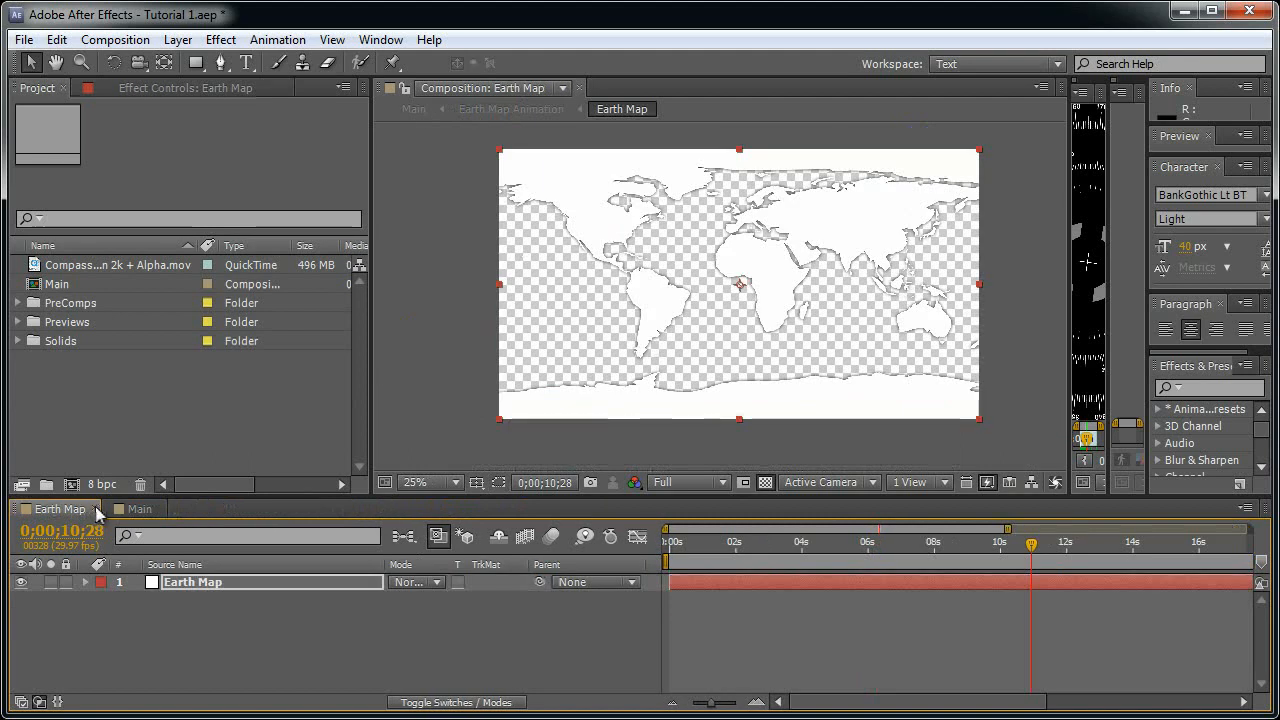
{"action": "left_click", "coordinate": [100, 509]}
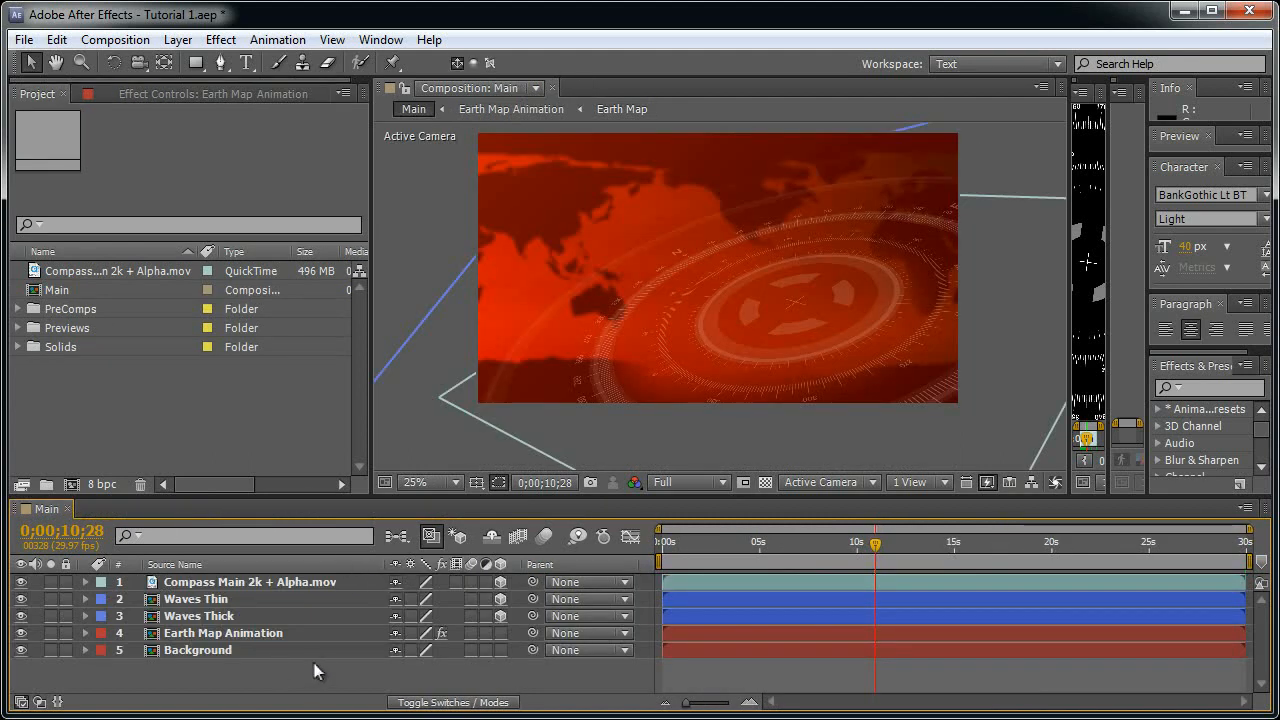
{"action": "key", "text": "ctrl+s"}
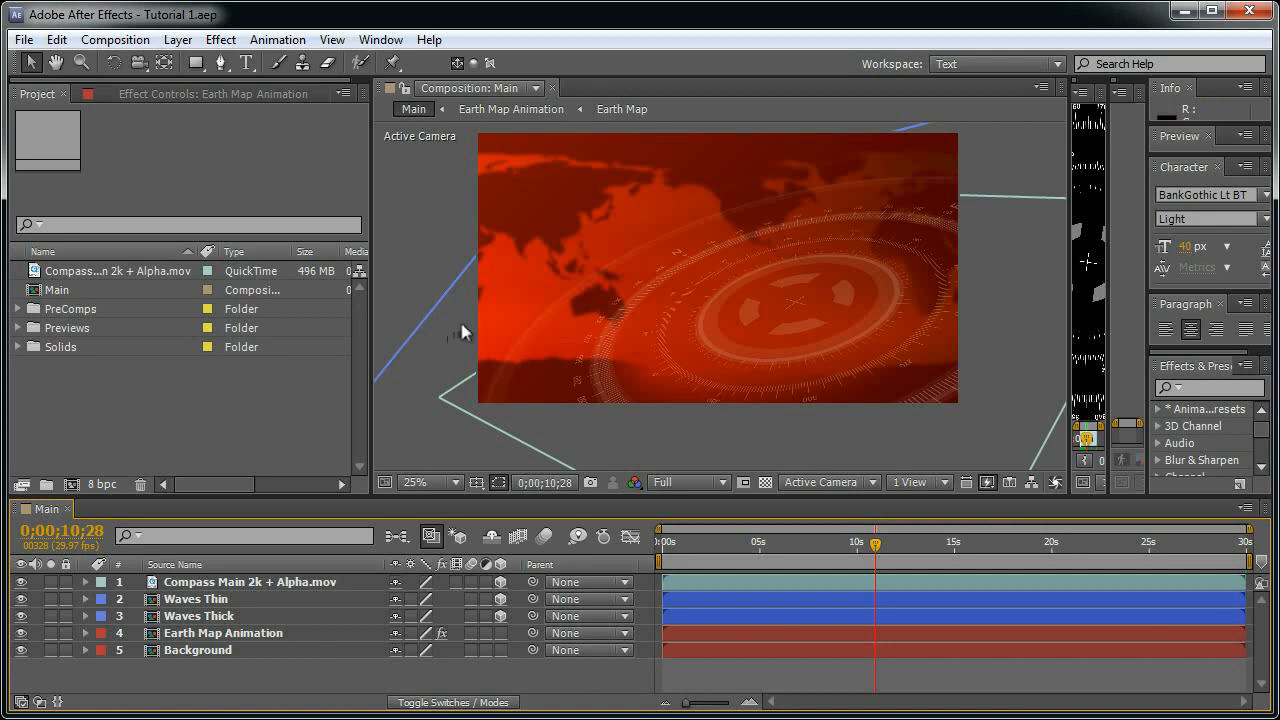
- Add the Earth Map precomp to Main as the top layer and solo it
{"action": "left_click", "coordinate": [16, 309]}
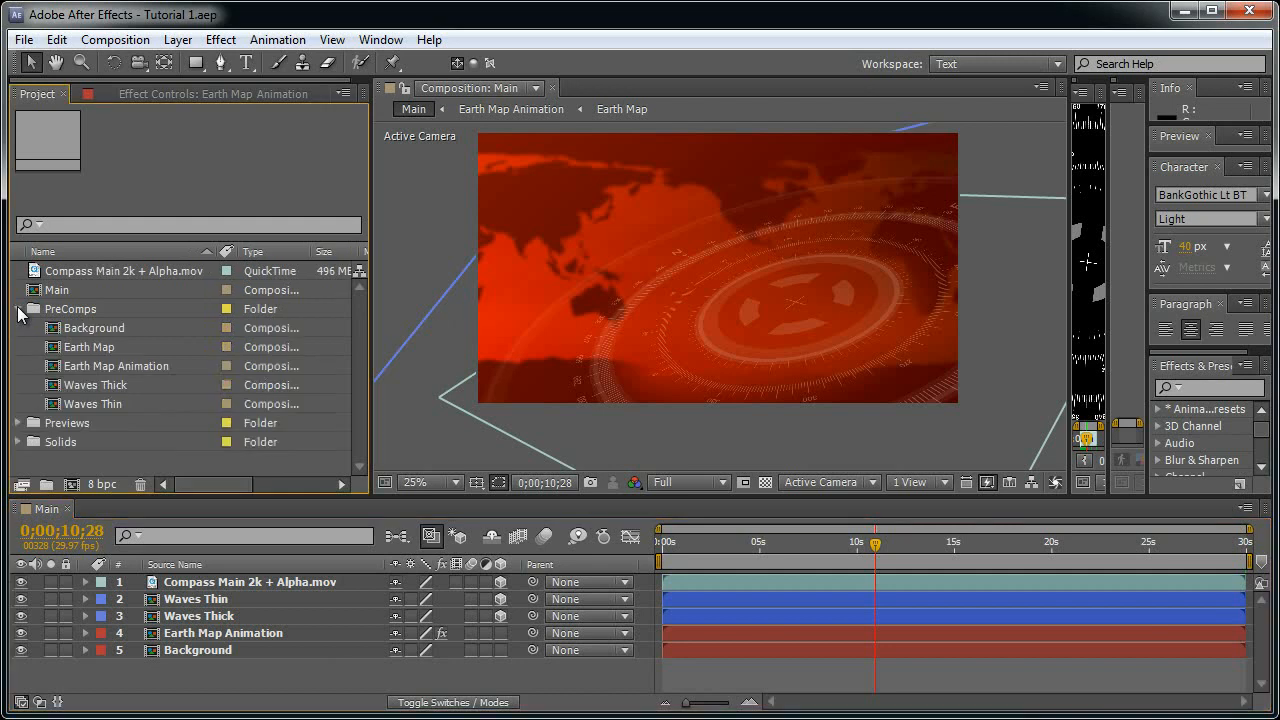
{"action": "left_click", "coordinate": [96, 350]}
{"action": "left_click_drag", "start_coordinate": [97, 352], "coordinate": [318, 576]}
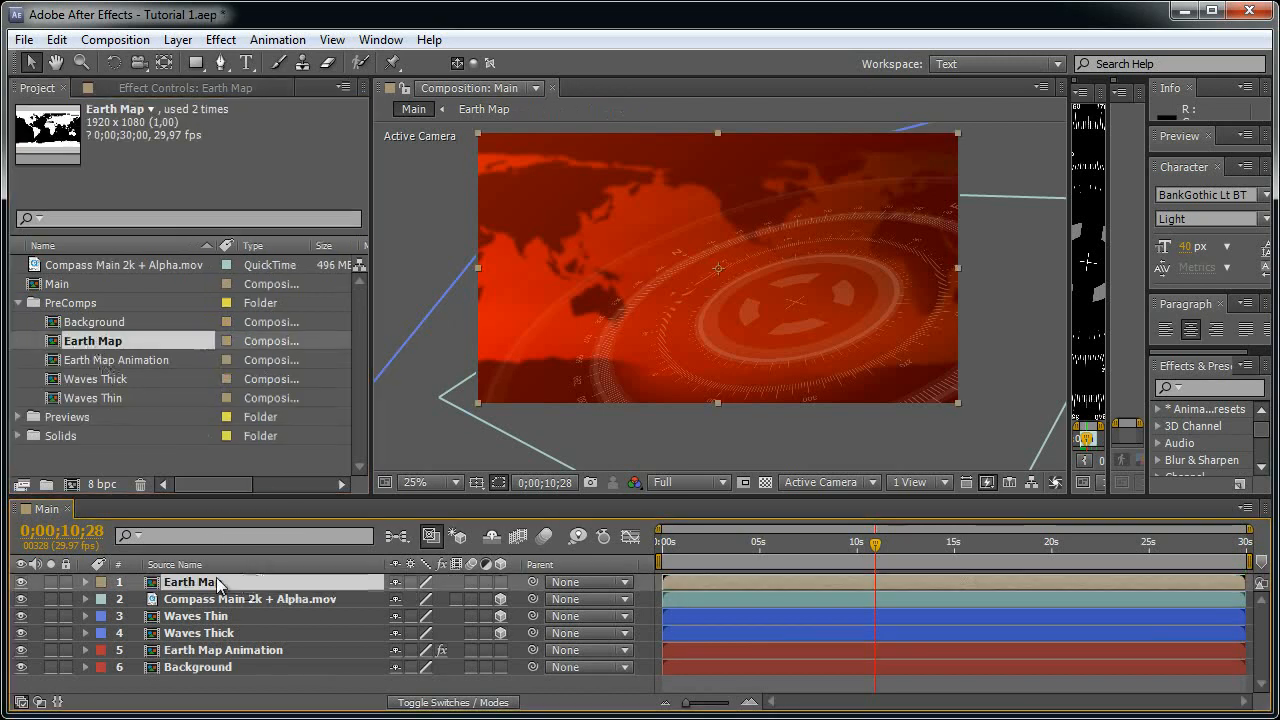
{"action": "left_click", "coordinate": [52, 583]}
- Collapse the PreComps folder, and check the soloed Earth Map at 0;00;11;18 with the transparency grid switched on and off
{"action": "left_click_drag", "start_coordinate": [832, 545], "coordinate": [888, 545]}
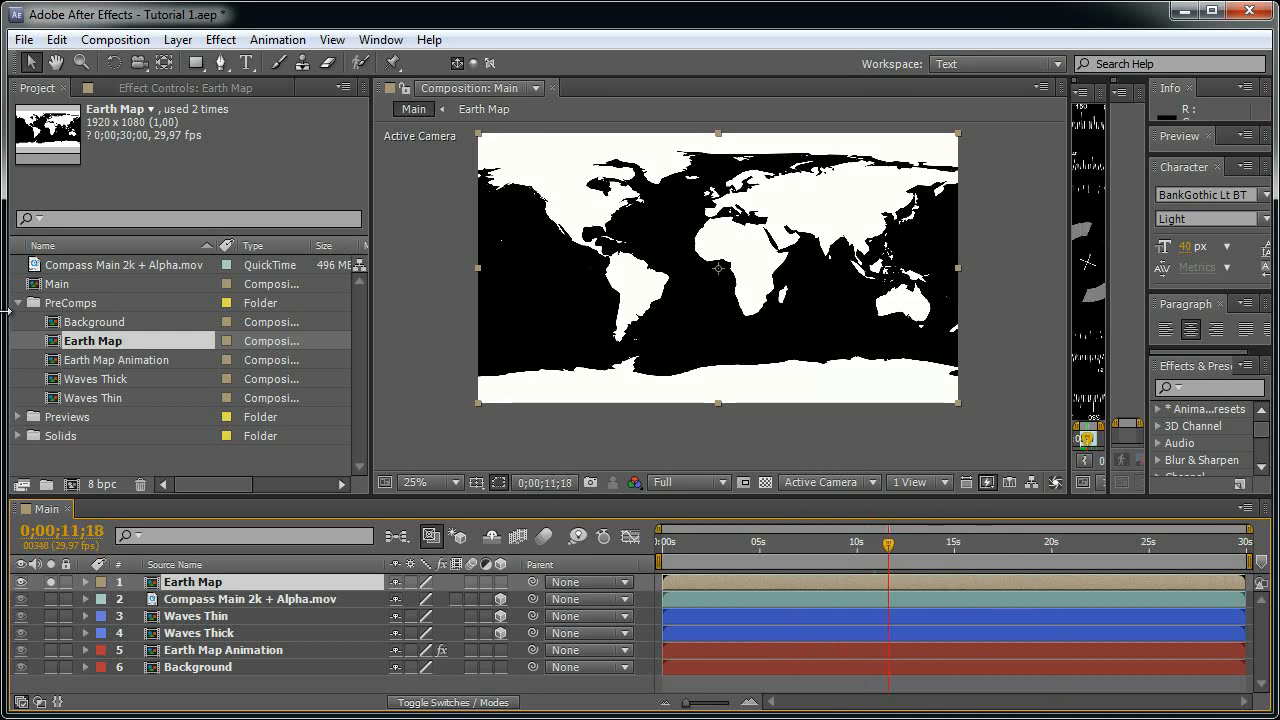
{"action": "left_click", "coordinate": [17, 303]}
{"action": "left_click", "coordinate": [765, 483]}
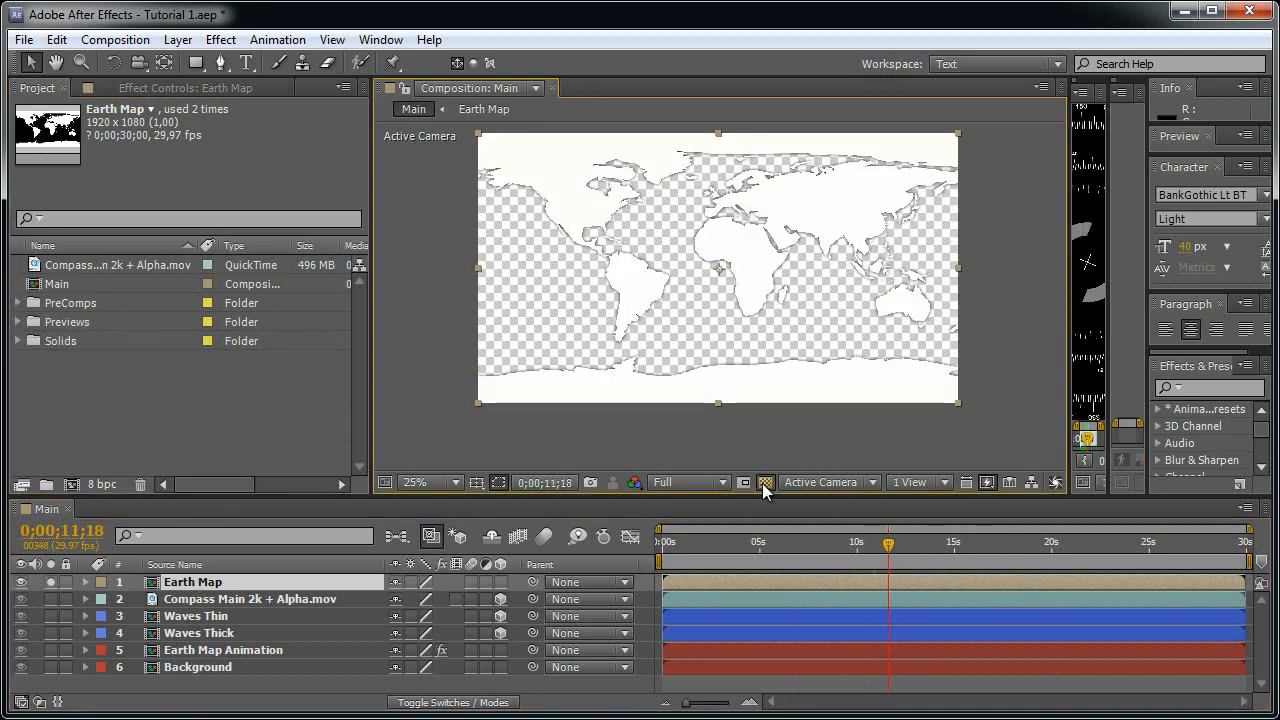
{"action": "left_click", "coordinate": [765, 483]}
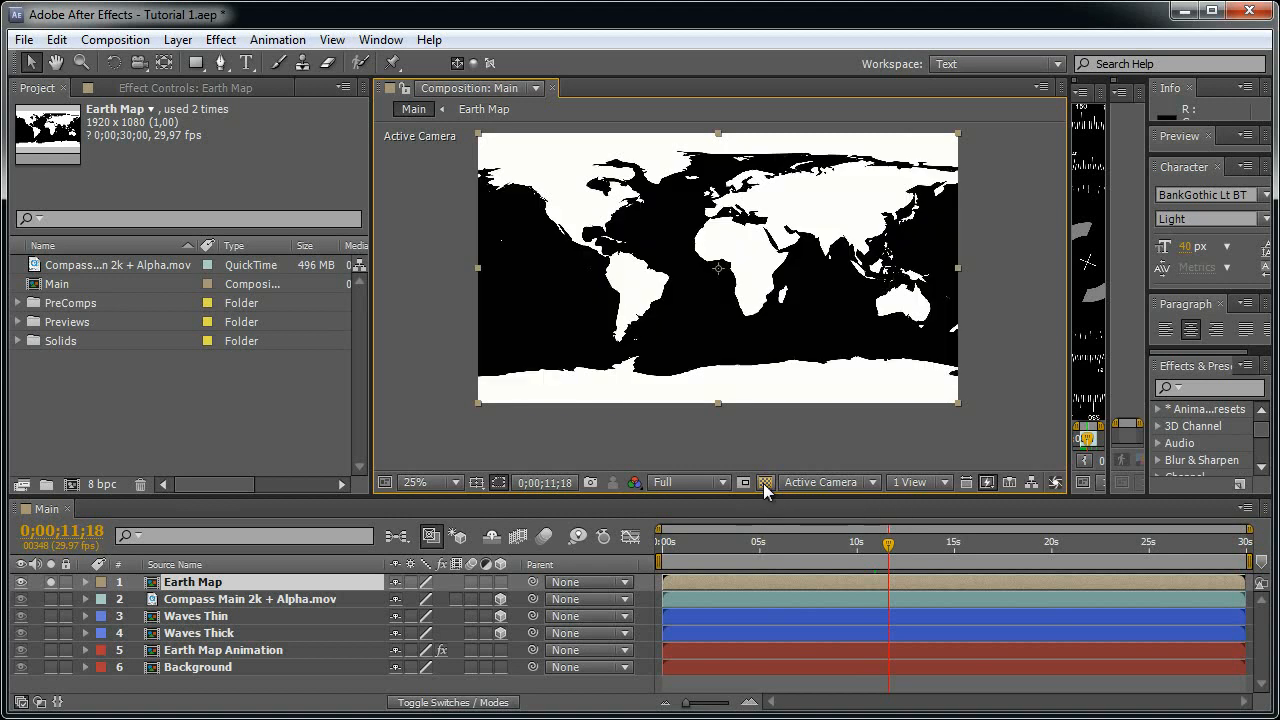
- Find the CC Sphere effect by searching for "cc sphe" and apply it to the Earth Map layer in Main
{"action": "left_click", "coordinate": [220, 40]}
{"action": "mouse_move", "coordinate": [300, 718]}
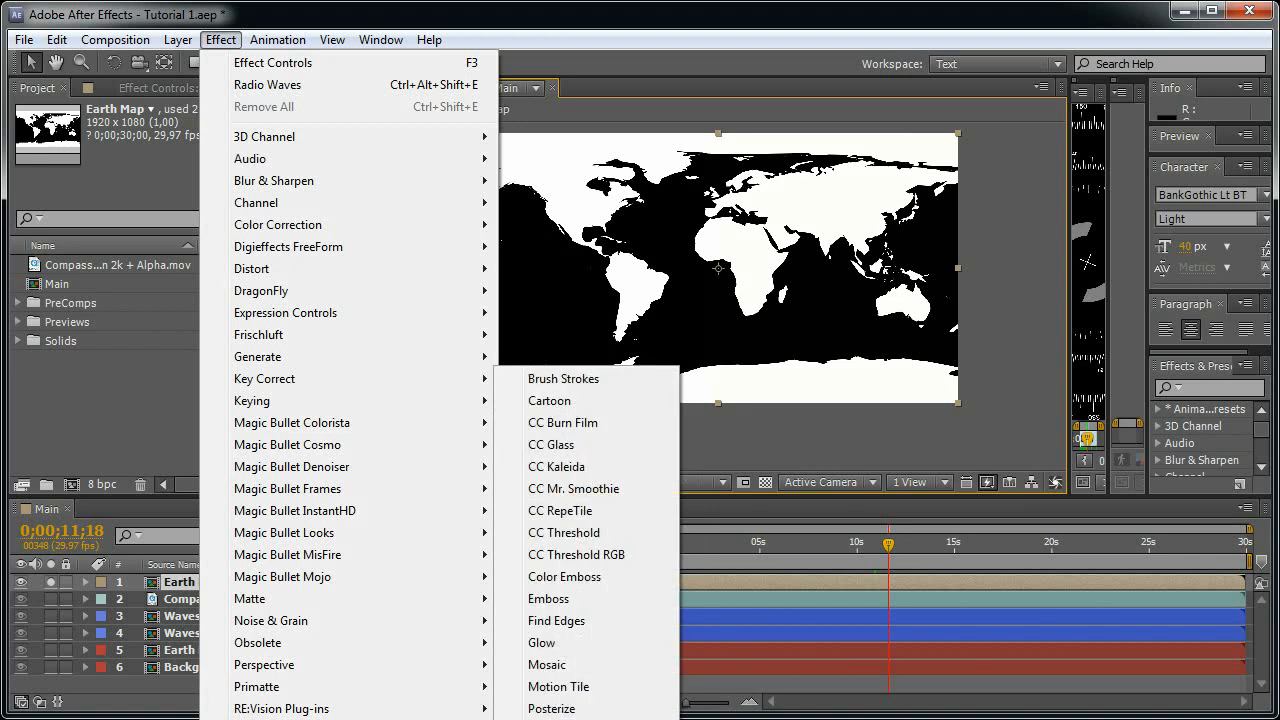
{"action": "left_click", "coordinate": [1175, 388]}
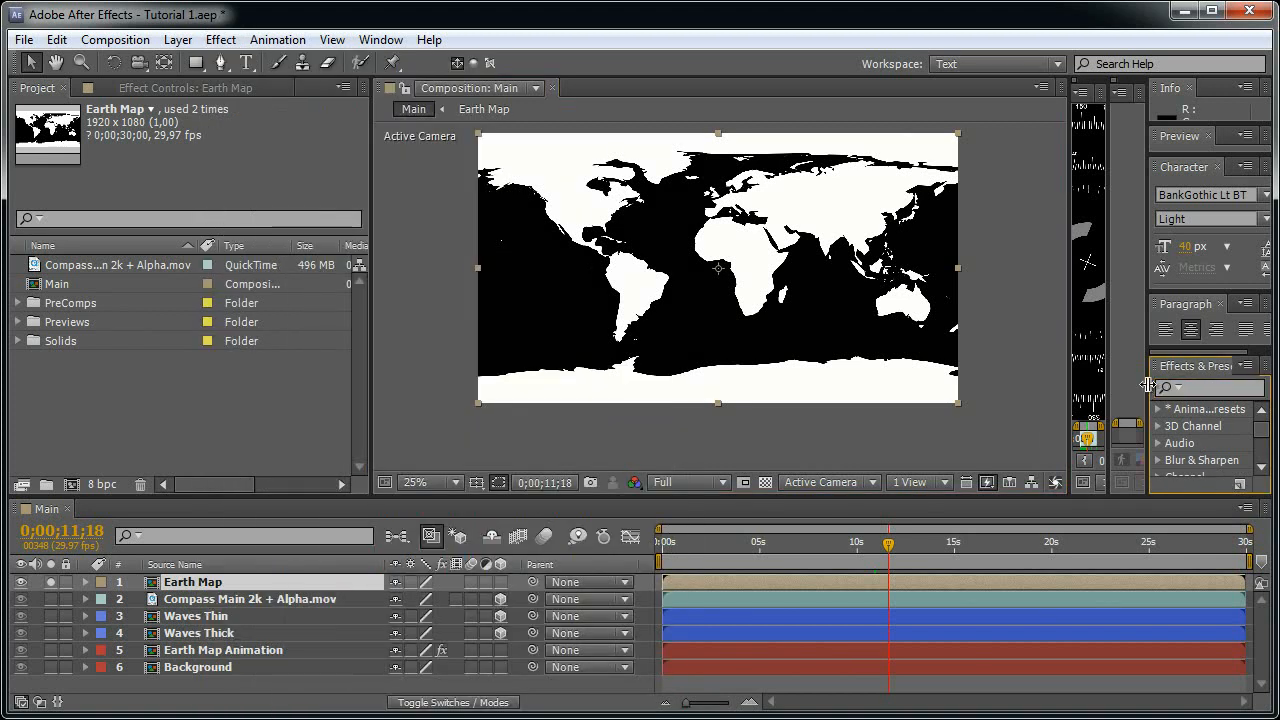
{"action": "left_click_drag", "start_coordinate": [1148, 385], "coordinate": [922, 387]}
{"action": "type", "text": "cc sphe"}
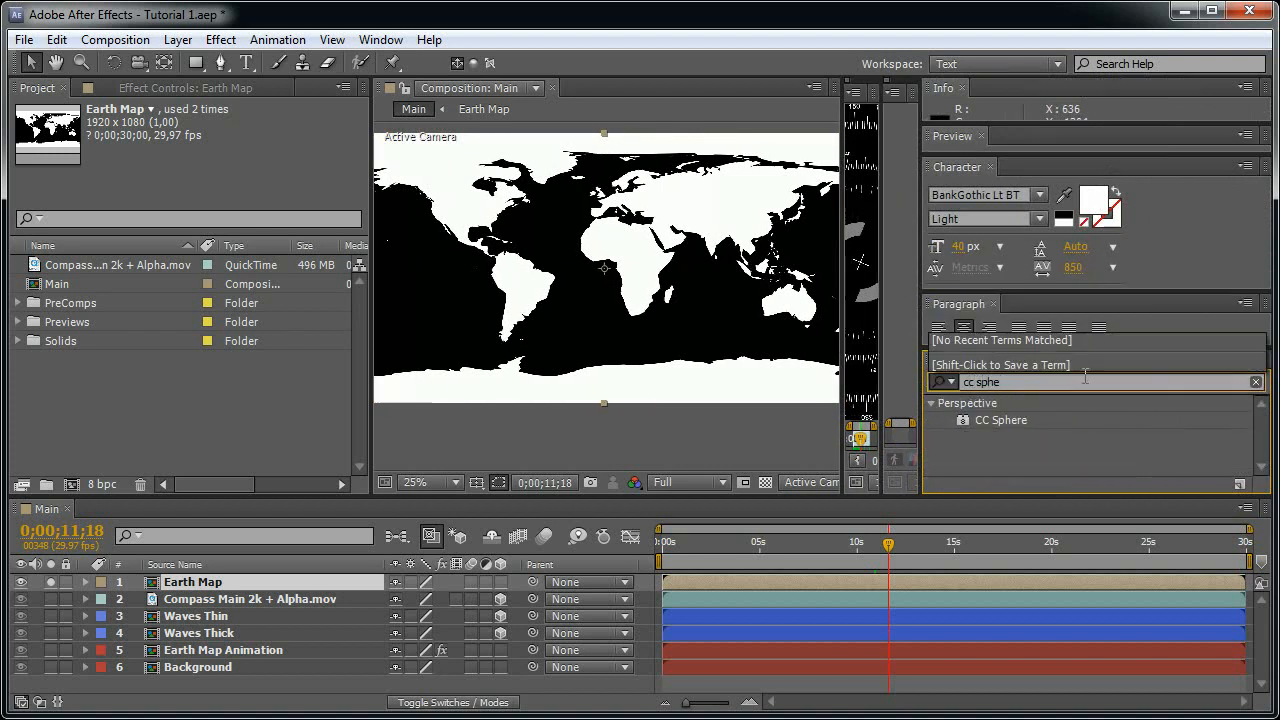
{"action": "left_click_drag", "start_coordinate": [981, 421], "coordinate": [288, 581]}
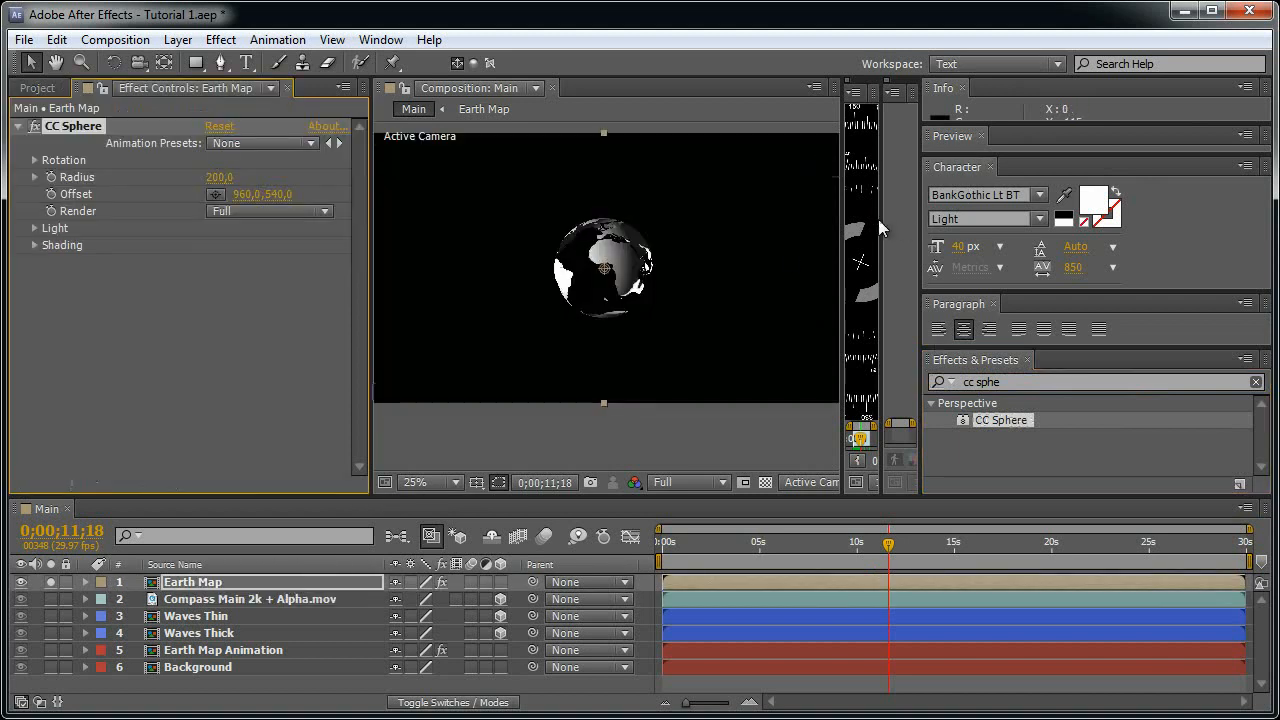
- Restore the width of the effects search area, close the compass footage viewer, and view the globe at 50%
{"action": "left_click_drag", "start_coordinate": [882, 219], "coordinate": [1106, 219]}
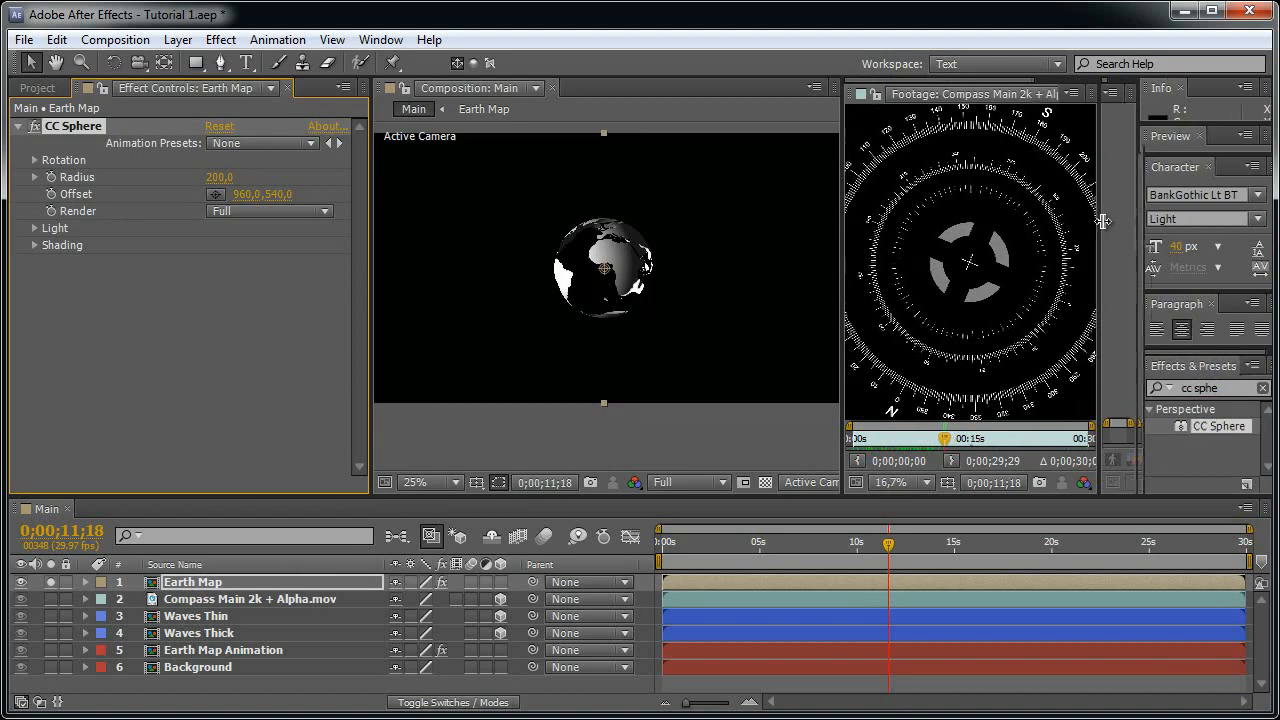
{"action": "left_click_drag", "start_coordinate": [1037, 81], "coordinate": [1092, 82]}
{"action": "left_click", "coordinate": [1061, 93]}
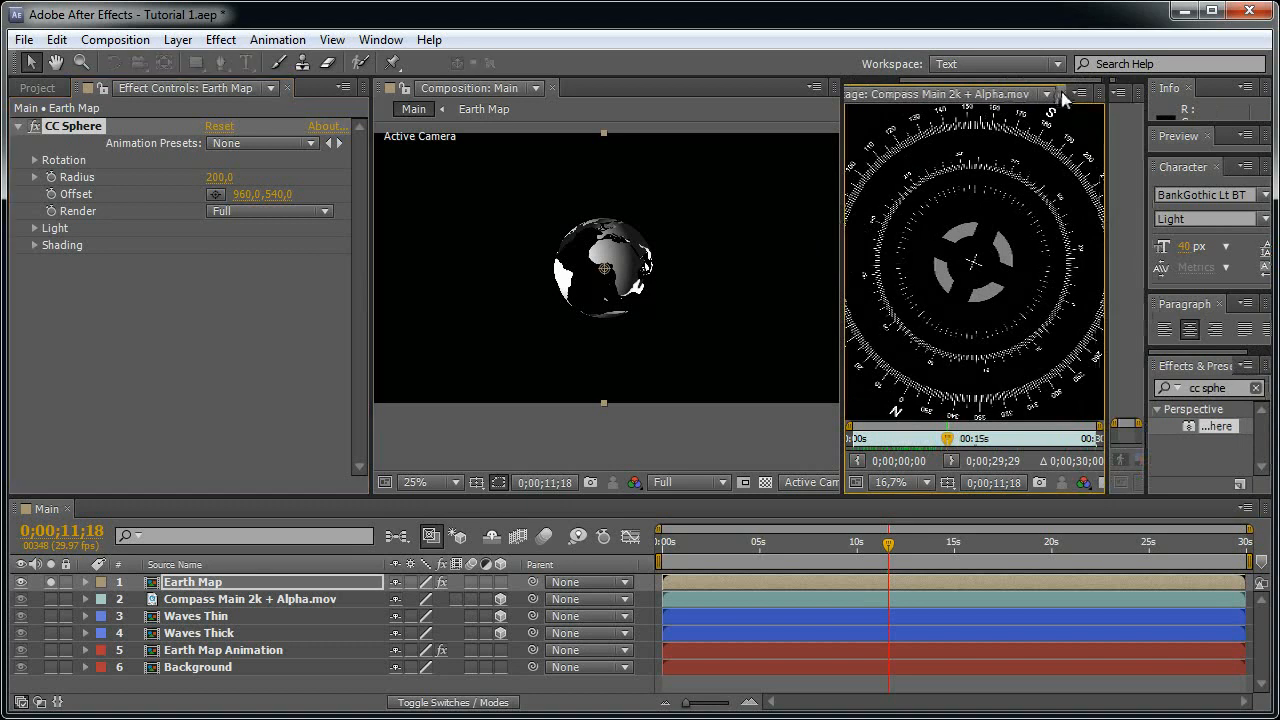
{"action": "left_click", "coordinate": [1064, 94]}
{"action": "scroll", "coordinate": [760, 258], "scroll_direction": "up", "scroll_amount": 1}
{"action": "left_click_drag", "start_coordinate": [784, 220], "coordinate": [774, 271]}
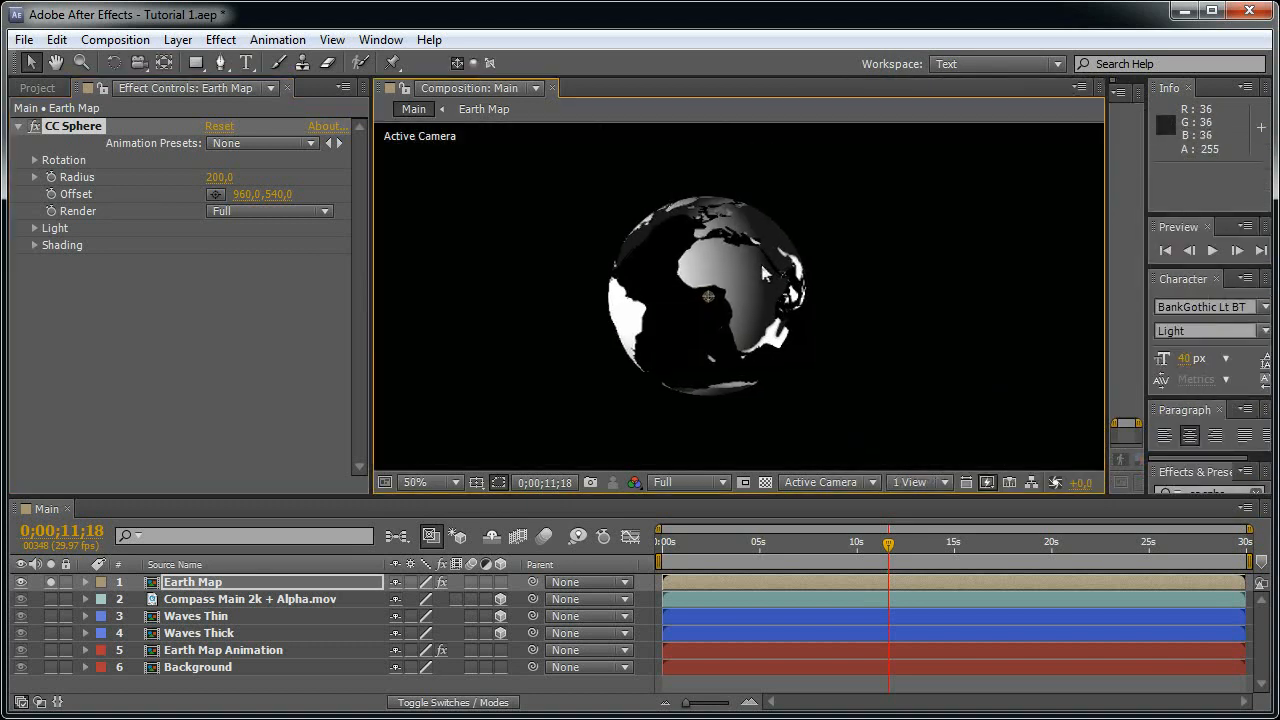
- Set the CC Sphere radius to 600 and bring the whole composition frame into view at 25%
{"action": "mouse_move", "coordinate": [761, 546]}
{"action": "left_mouse_down"}
{"action": "mouse_move", "coordinate": [809, 546]}
{"action": "mouse_move", "coordinate": [751, 546]}
{"action": "left_mouse_up"}
{"action": "mouse_move", "coordinate": [219, 177]}
{"action": "left_mouse_down"}
{"action": "mouse_move", "coordinate": [250, 177]}
{"action": "mouse_move", "coordinate": [235, 177]}
{"action": "left_mouse_up"}
{"action": "left_click", "coordinate": [221, 178]}
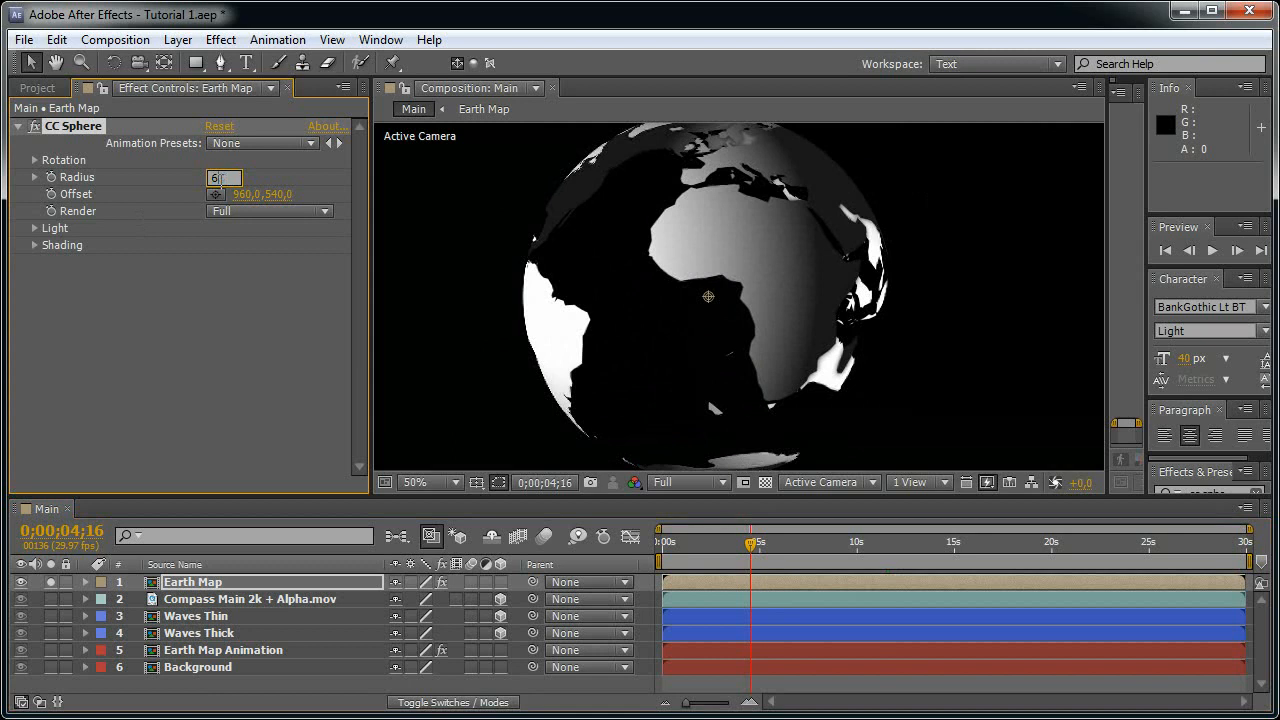
{"action": "type", "text": "600"}
{"action": "key", "text": "Return"}
{"action": "key", "text": "comma"}
{"action": "key", "text": "comma"}
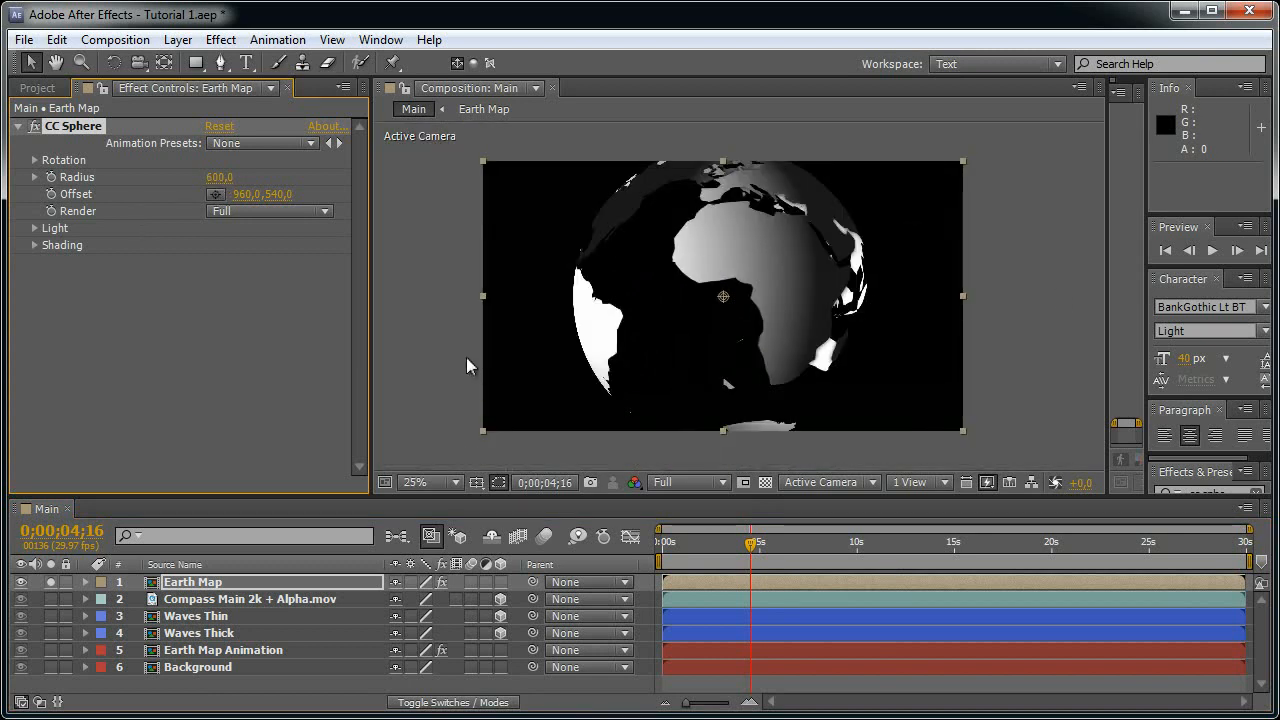
- Keyframe the sphere's Rotation Y from 0 revolutions at 0;00;00;00 to 3 revolutions at 0;00;29;29
{"action": "left_click", "coordinate": [35, 177]}
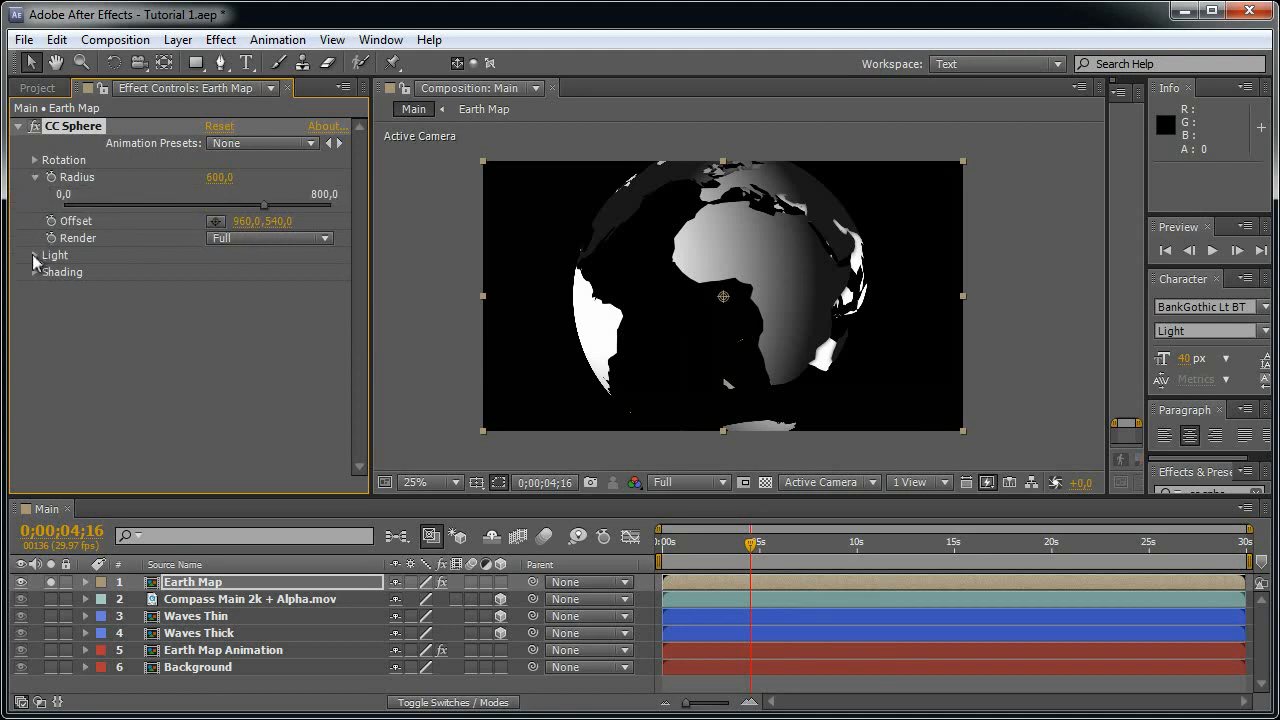
{"action": "left_click", "coordinate": [35, 255]}
{"action": "left_click", "coordinate": [35, 160]}
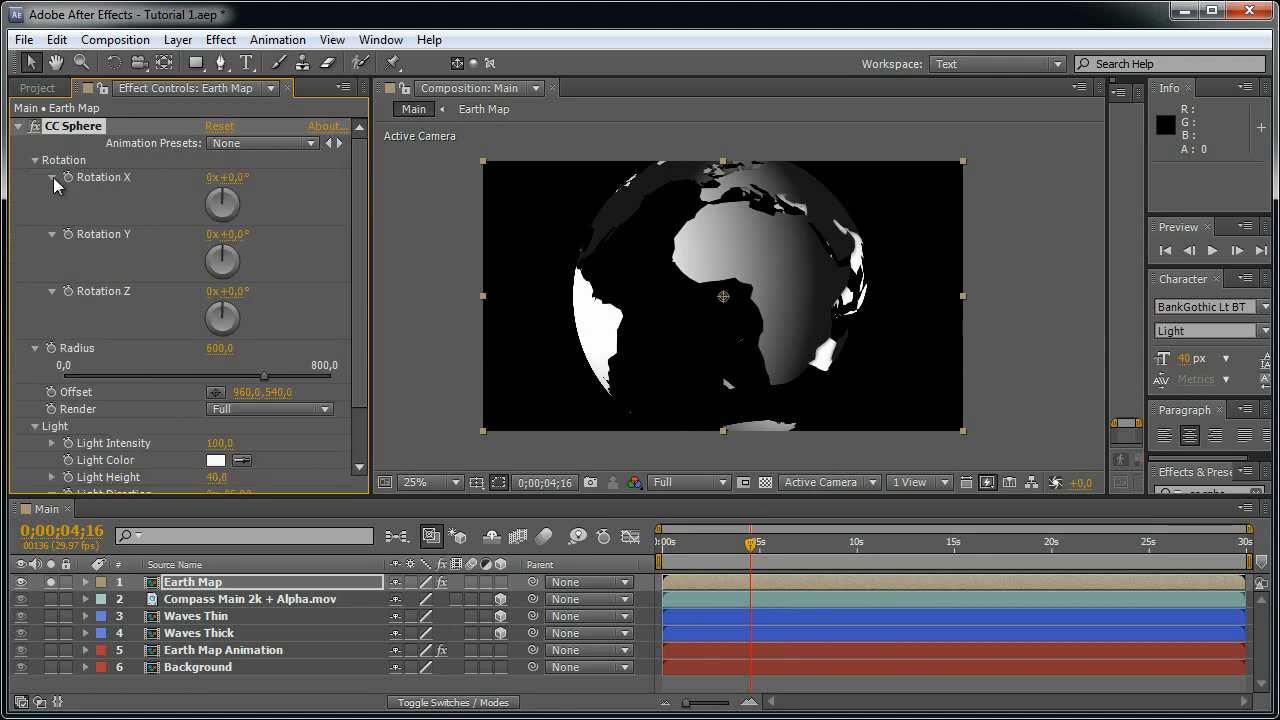
{"action": "left_click_drag", "start_coordinate": [697, 547], "coordinate": [623, 547]}
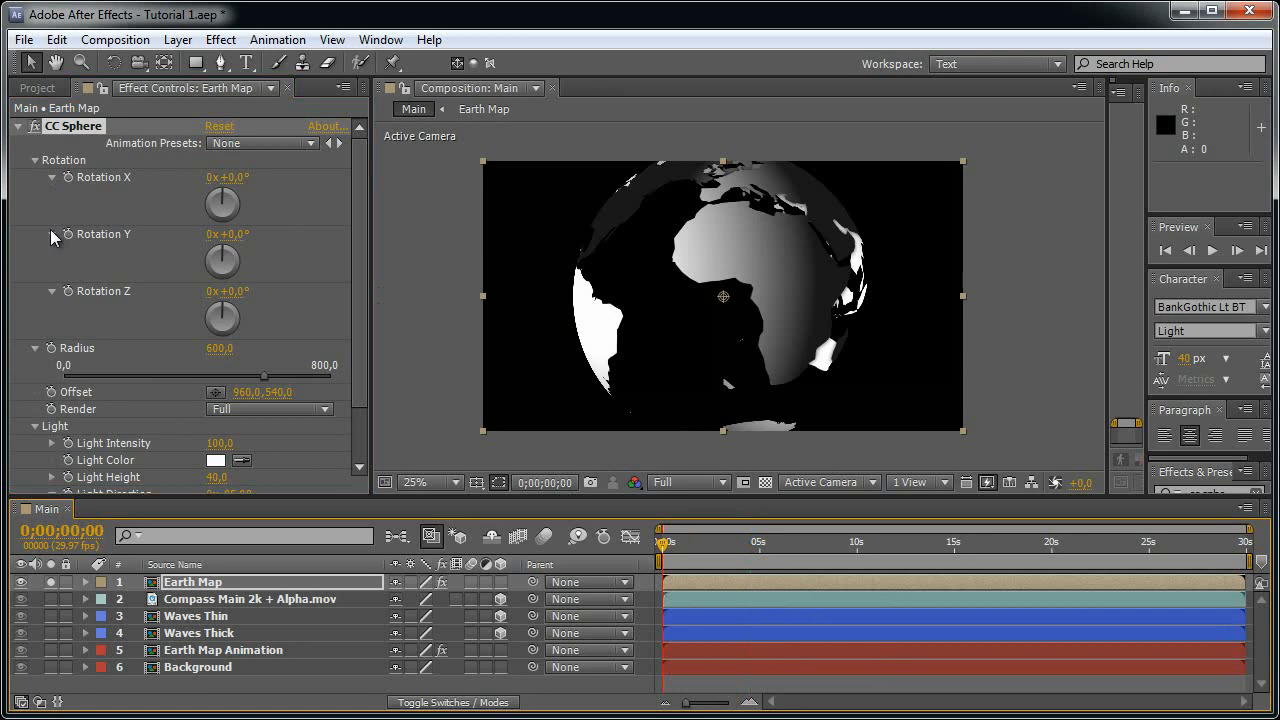
{"action": "left_click_drag", "start_coordinate": [240, 235], "coordinate": [285, 236]}
{"action": "key", "text": "ctrl+z"}
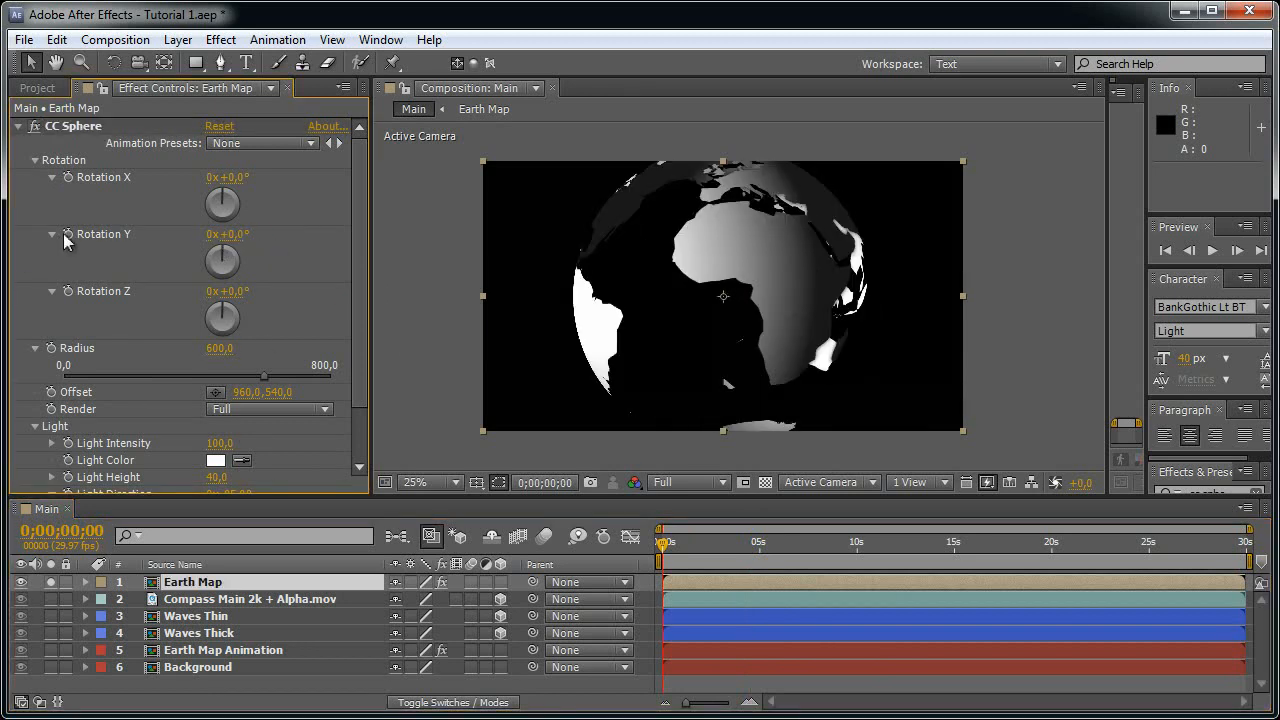
{"action": "left_click", "coordinate": [66, 237]}
{"action": "key", "text": "End"}
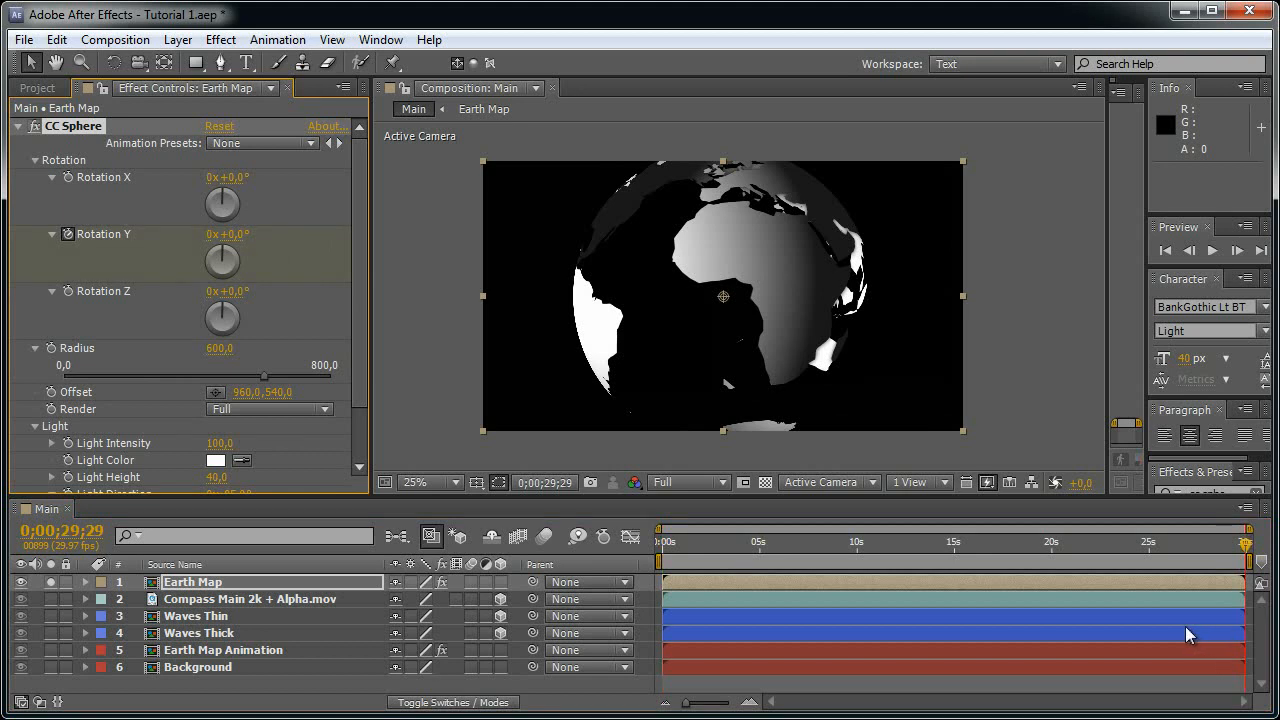
{"action": "left_click", "coordinate": [210, 234]}
{"action": "type", "text": "3"}
{"action": "key", "text": "Return"}
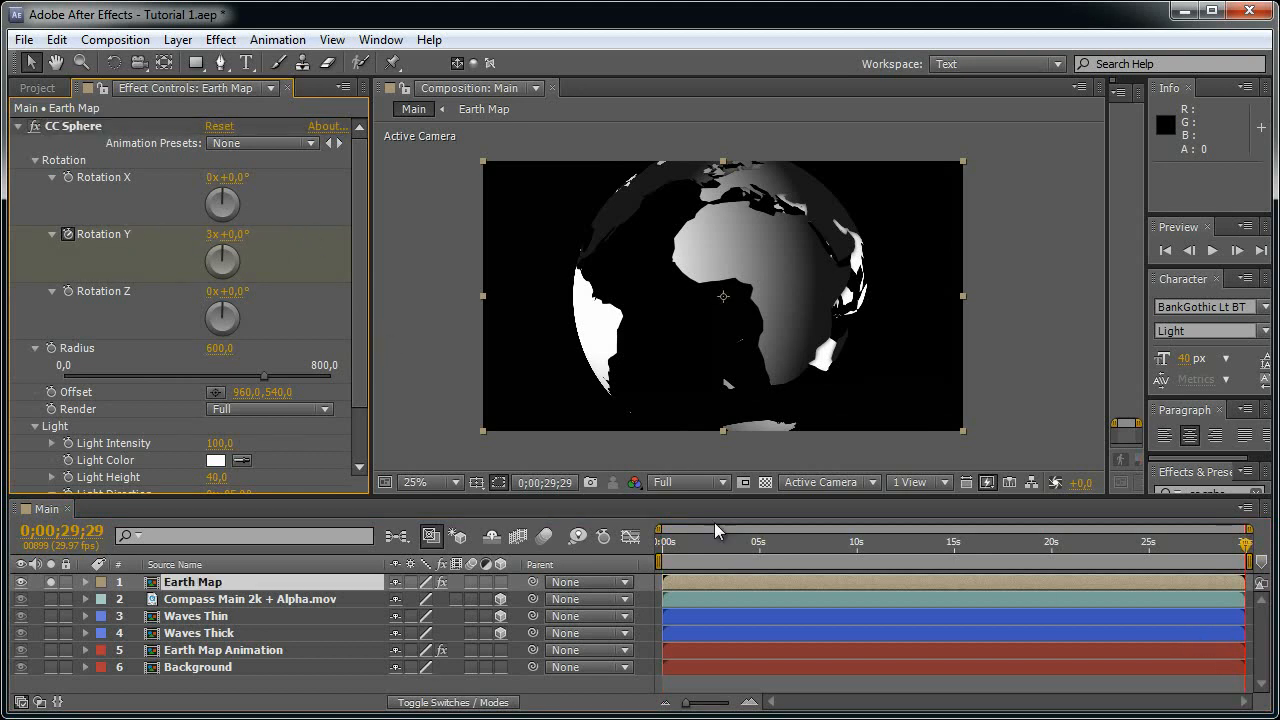
- Set the sphere's horizontal offset to 0 and check the spinning globe at 0;00;04;14
{"action": "left_click_drag", "start_coordinate": [722, 541], "coordinate": [957, 548]}
{"action": "left_click", "coordinate": [247, 392]}
{"action": "type", "text": "0"}
{"action": "key", "text": "Return"}
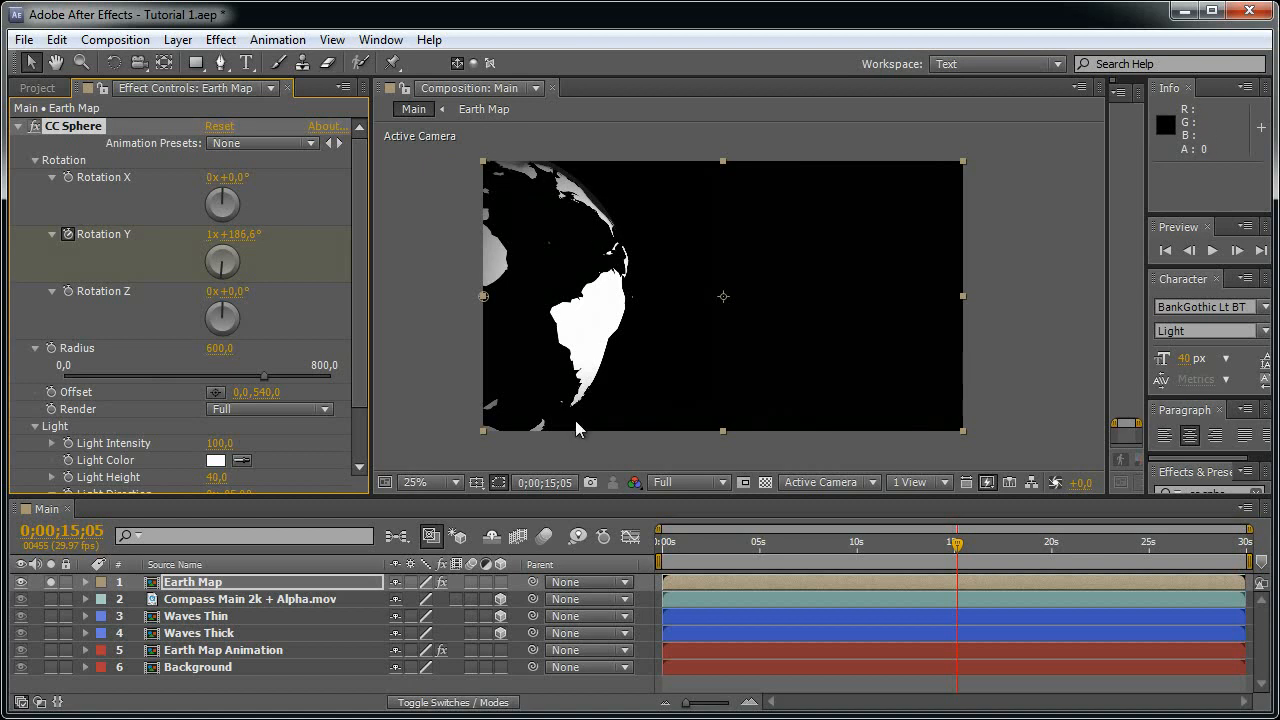
{"action": "left_click_drag", "start_coordinate": [712, 545], "coordinate": [751, 548]}
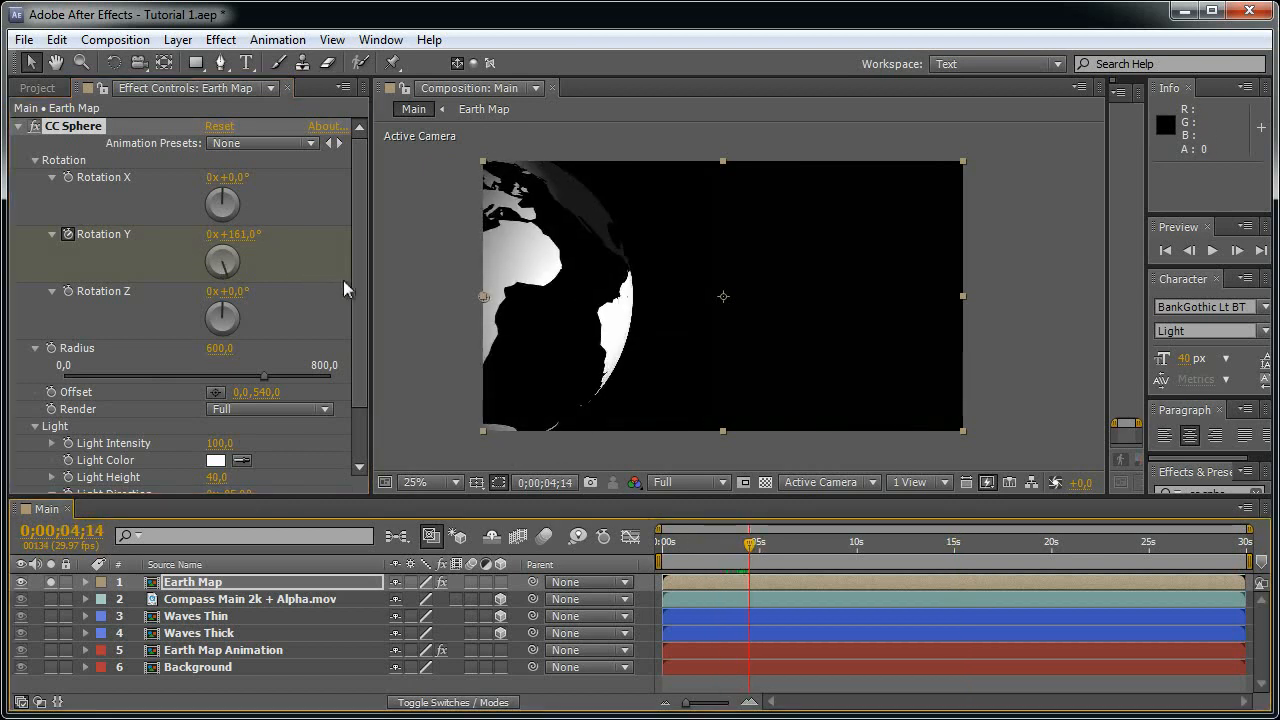
- Raise the sphere's Light Height to 100 and expand its Shading settings
{"action": "scroll", "coordinate": [360, 320], "scroll_direction": "down", "scroll_amount": 2}
{"action": "scroll", "coordinate": [360, 335], "scroll_direction": "down", "scroll_amount": 1}
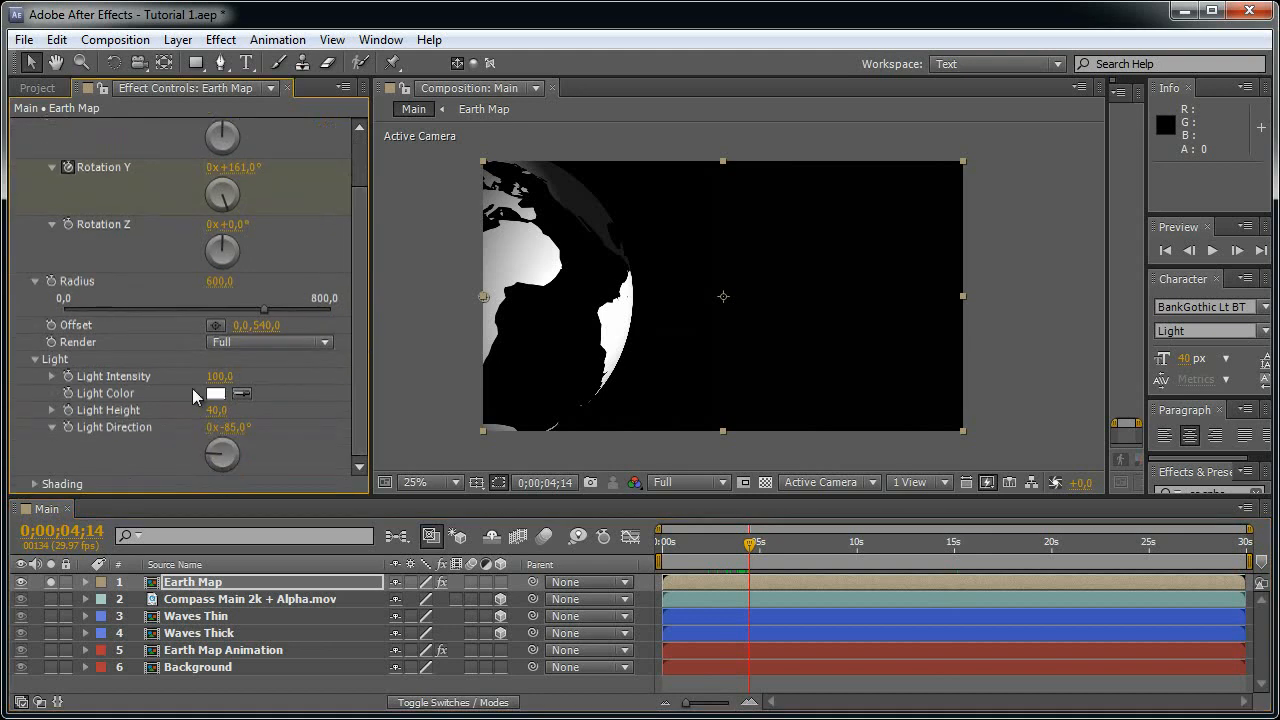
{"action": "left_click_drag", "start_coordinate": [208, 413], "coordinate": [822, 405]}
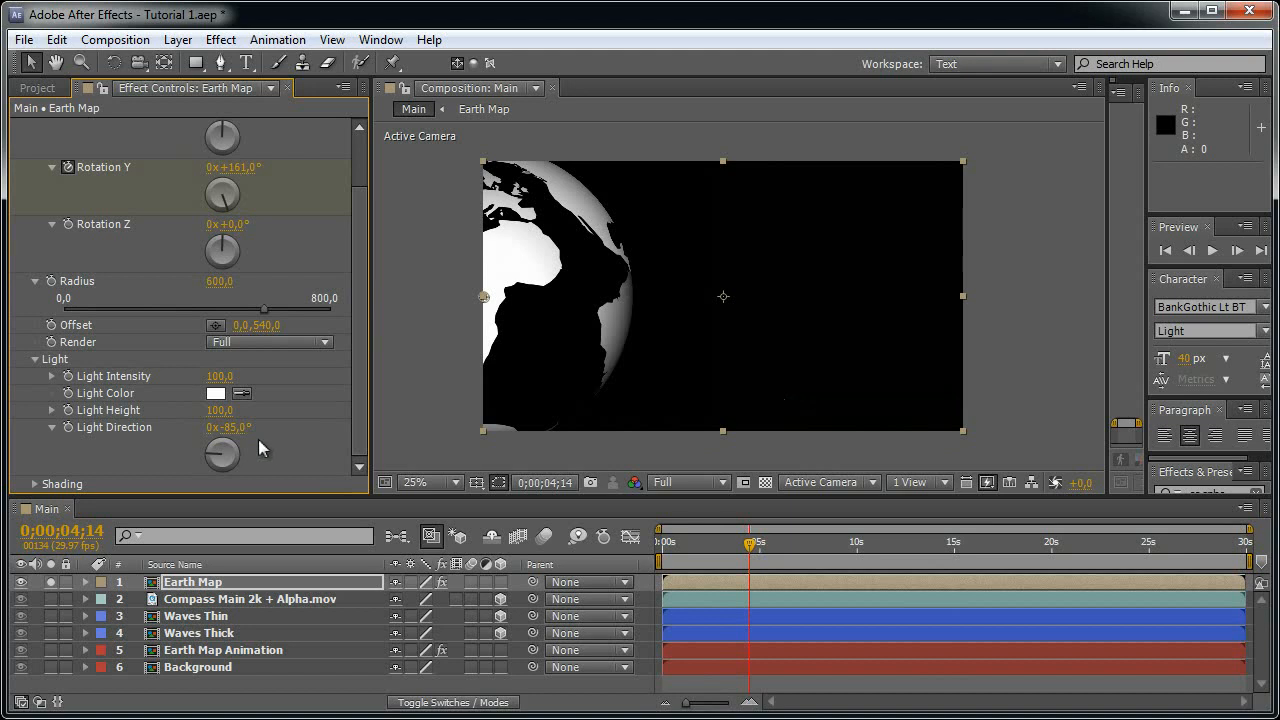
{"action": "left_click", "coordinate": [36, 485]}
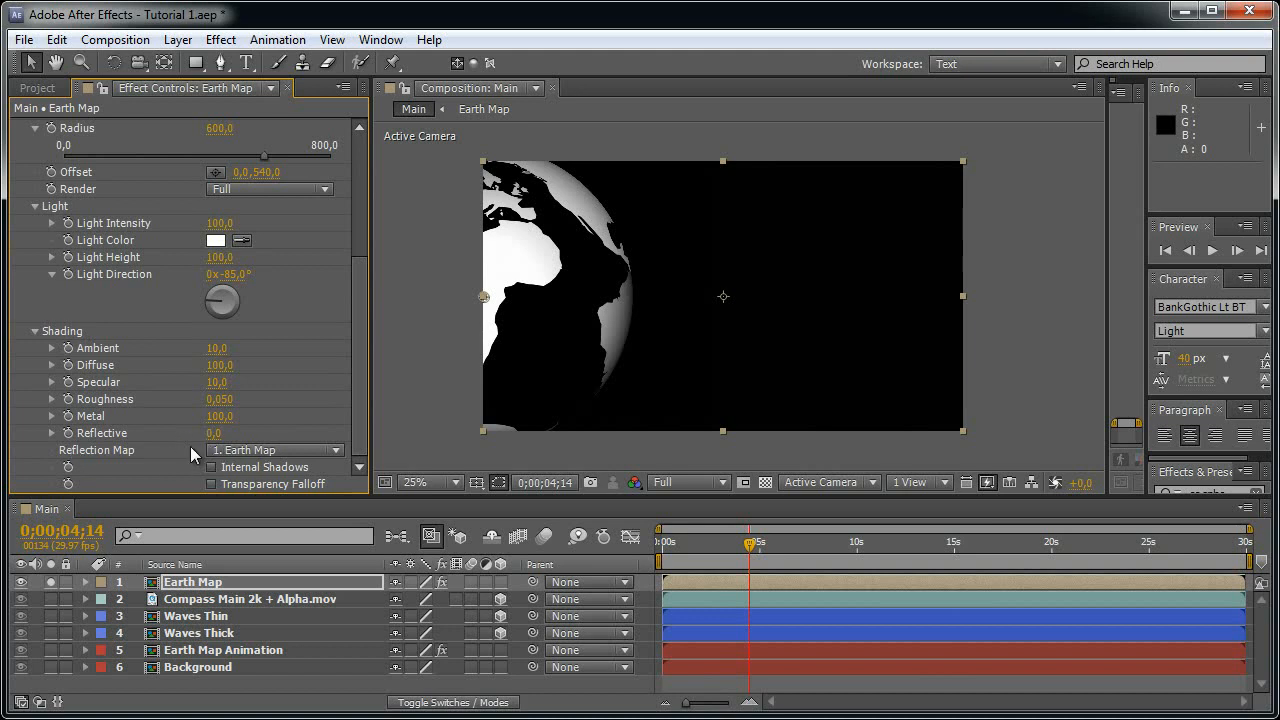
- Render only the Outside of the CC Sphere and check the globe around 0;00;04;19
{"action": "scroll", "coordinate": [242, 250], "scroll_direction": "up", "scroll_amount": 5}
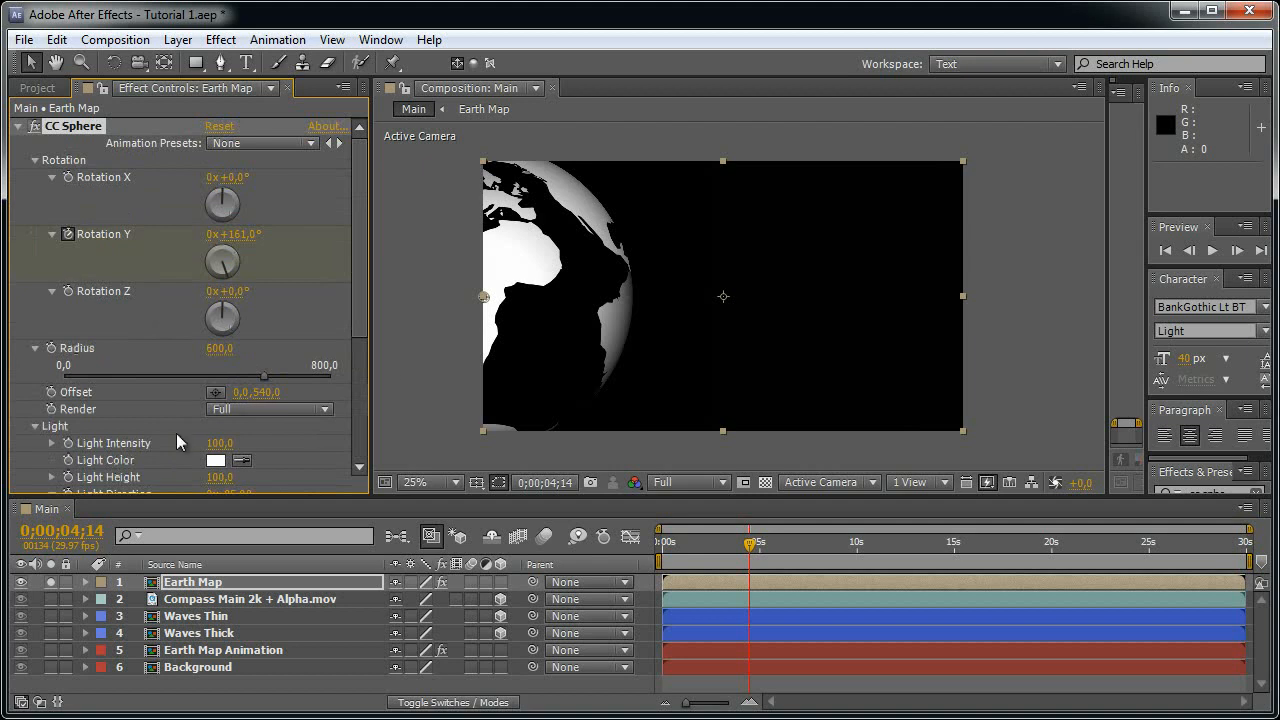
{"action": "left_click", "coordinate": [283, 411]}
{"action": "left_click", "coordinate": [285, 452]}
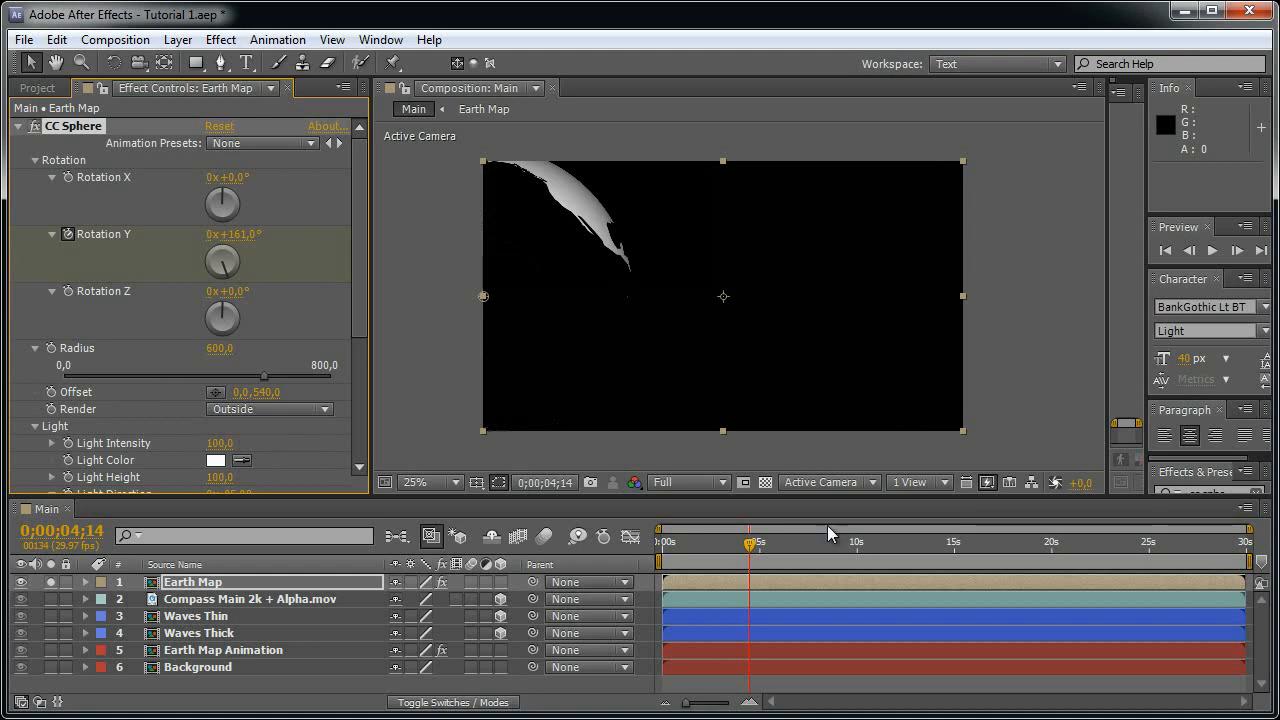
{"action": "mouse_move", "coordinate": [745, 541]}
{"action": "left_mouse_down"}
{"action": "mouse_move", "coordinate": [667, 548]}
{"action": "mouse_move", "coordinate": [746, 552]}
{"action": "left_mouse_up"}
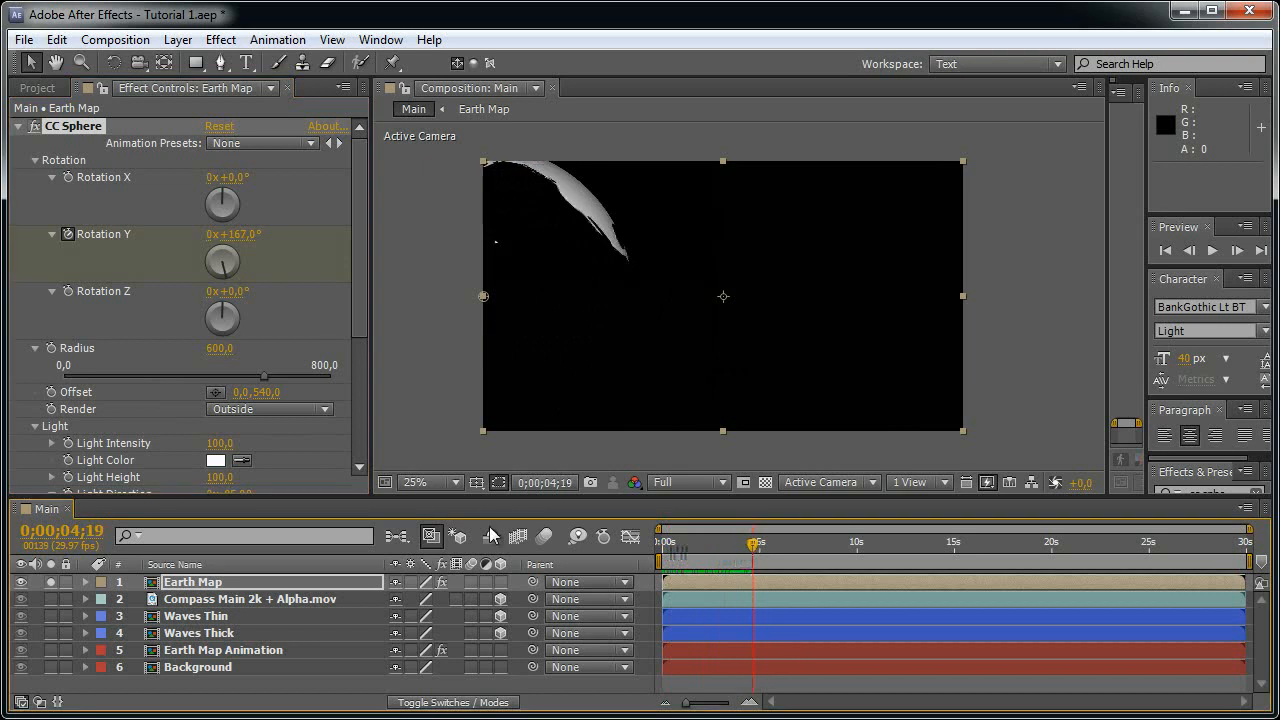
- Rename the Earth Map layer as Earth Map Outside
{"action": "left_click", "coordinate": [308, 582]}
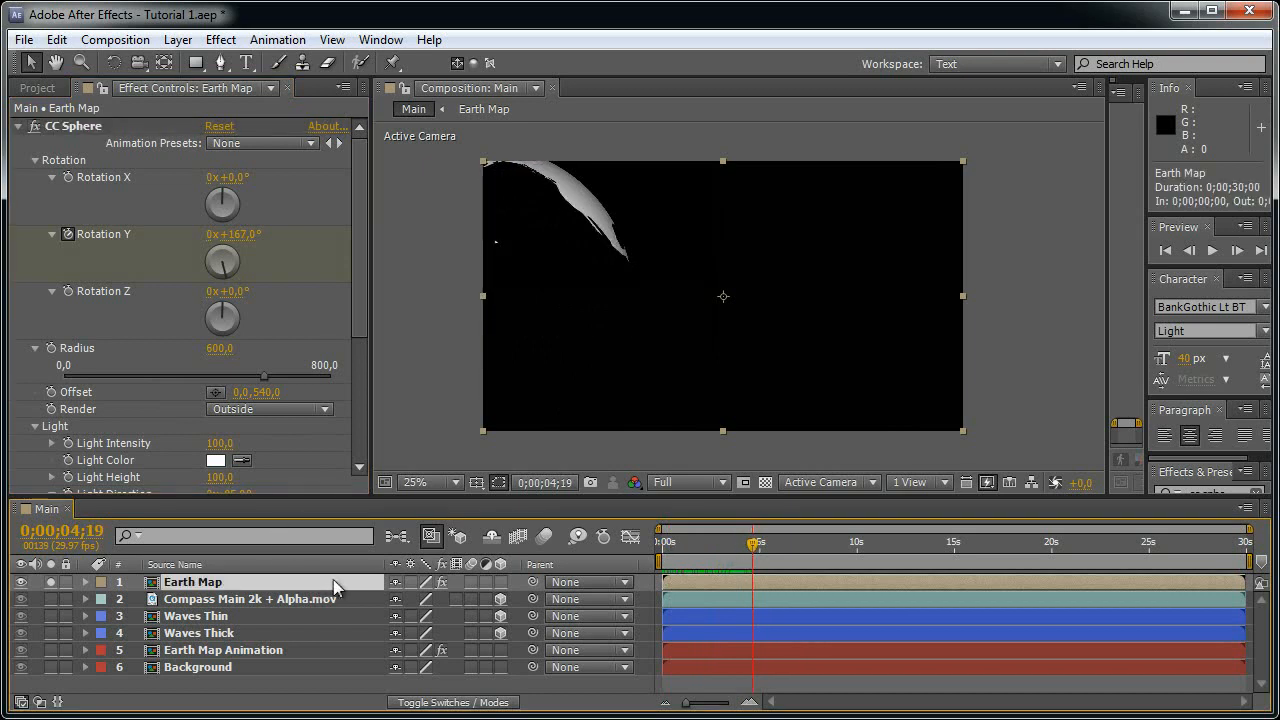
{"action": "key", "text": "Return"}
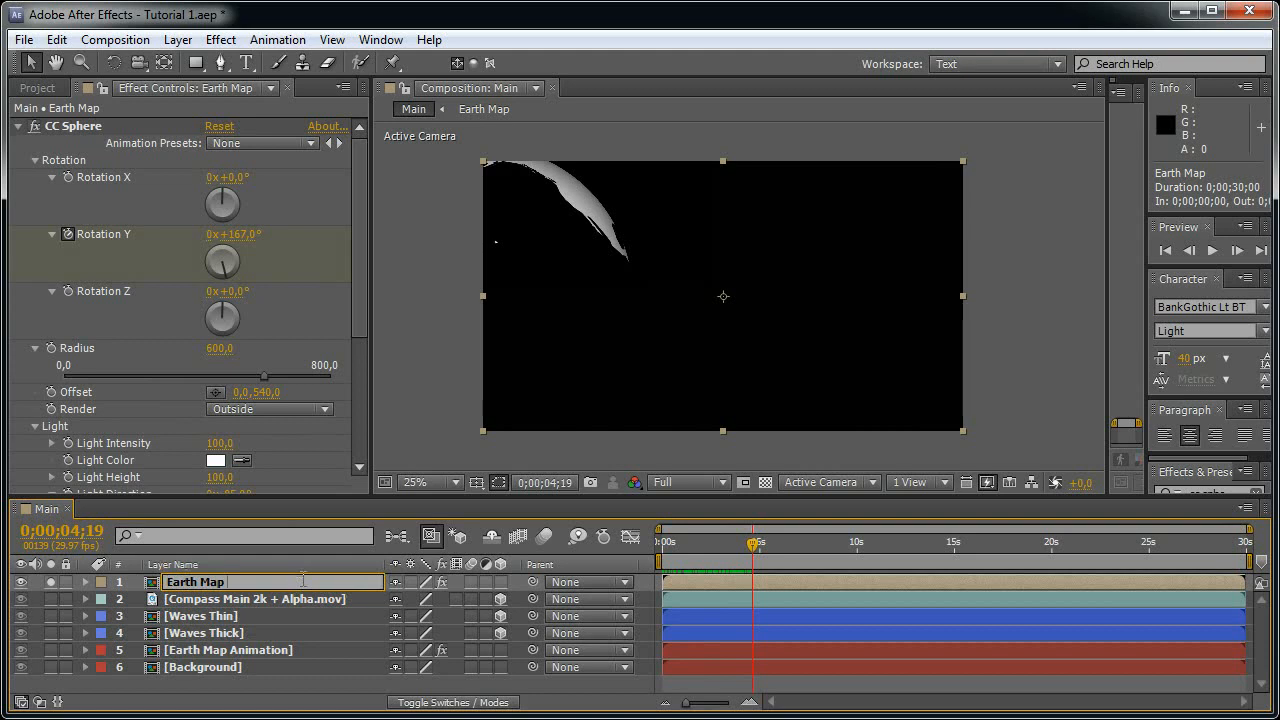
{"action": "type", "text": "Outside"}
{"action": "key", "text": "Return"}
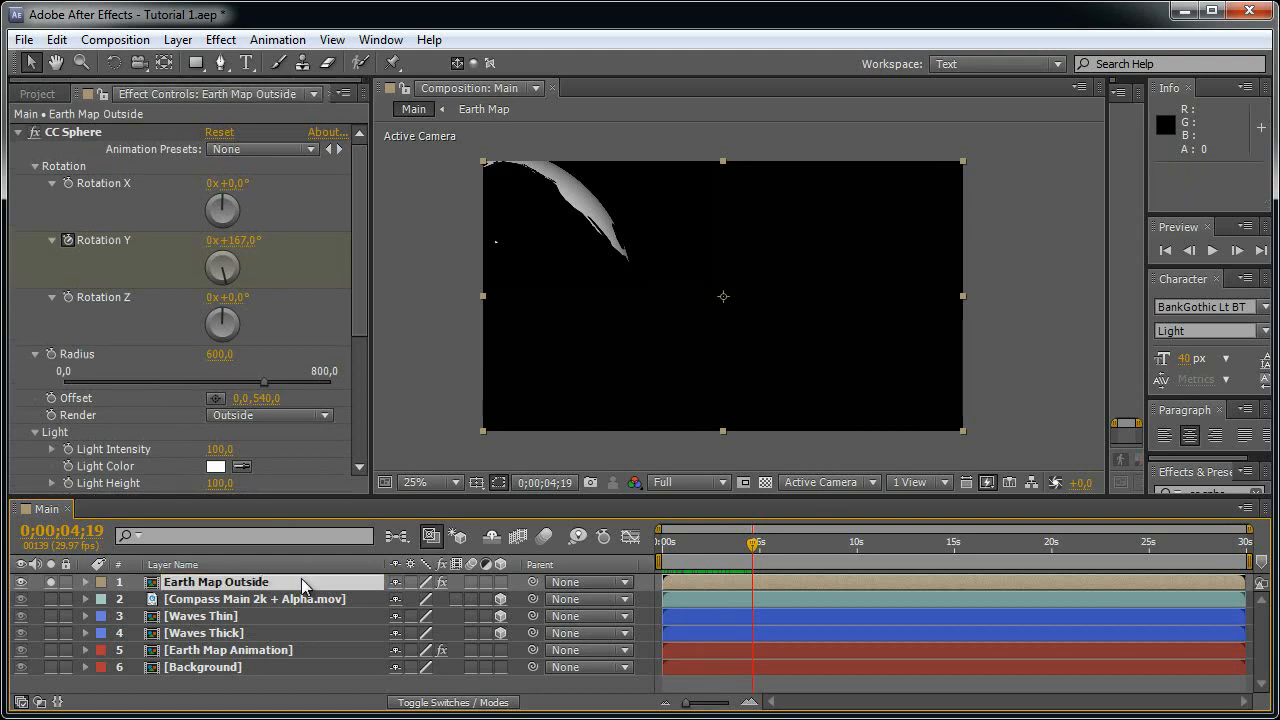
- Set the opacity of the Earth Map Outside layer to 35%
{"action": "key", "text": "t"}
{"action": "left_click", "coordinate": [399, 599]}
{"action": "type", "text": "3"}
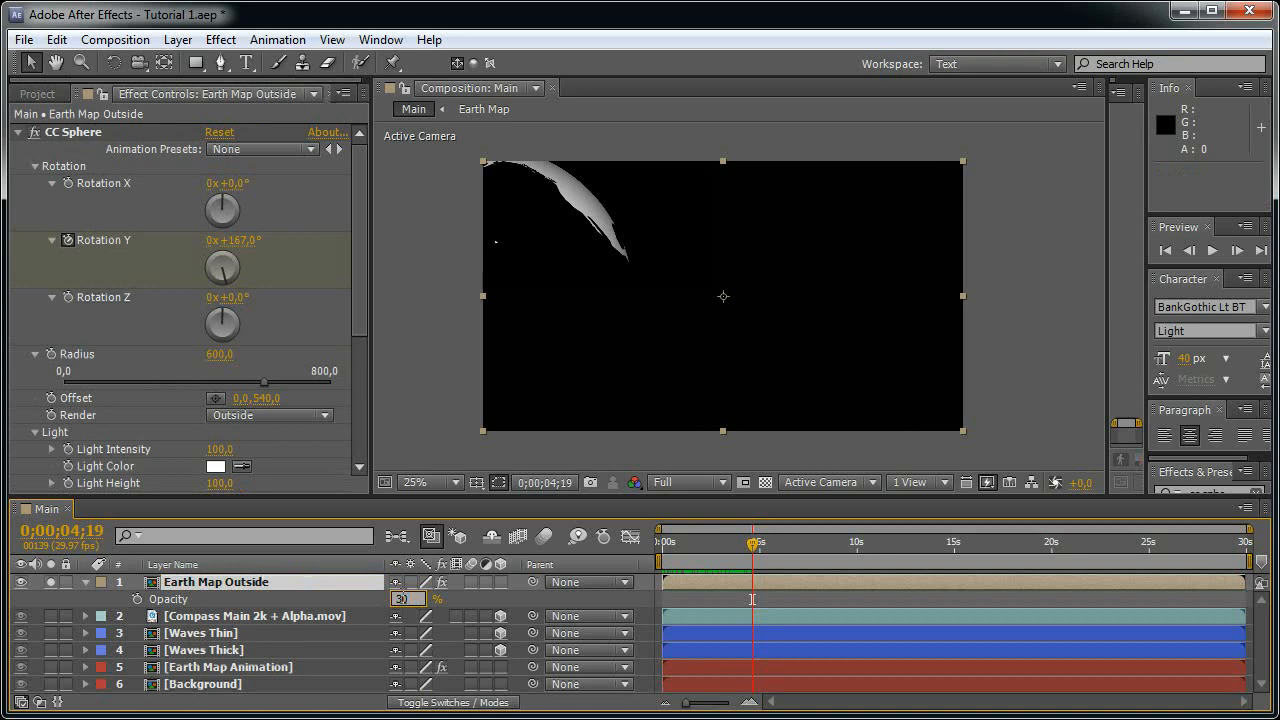
{"action": "type", "text": "0"}
{"action": "key", "text": "Return"}
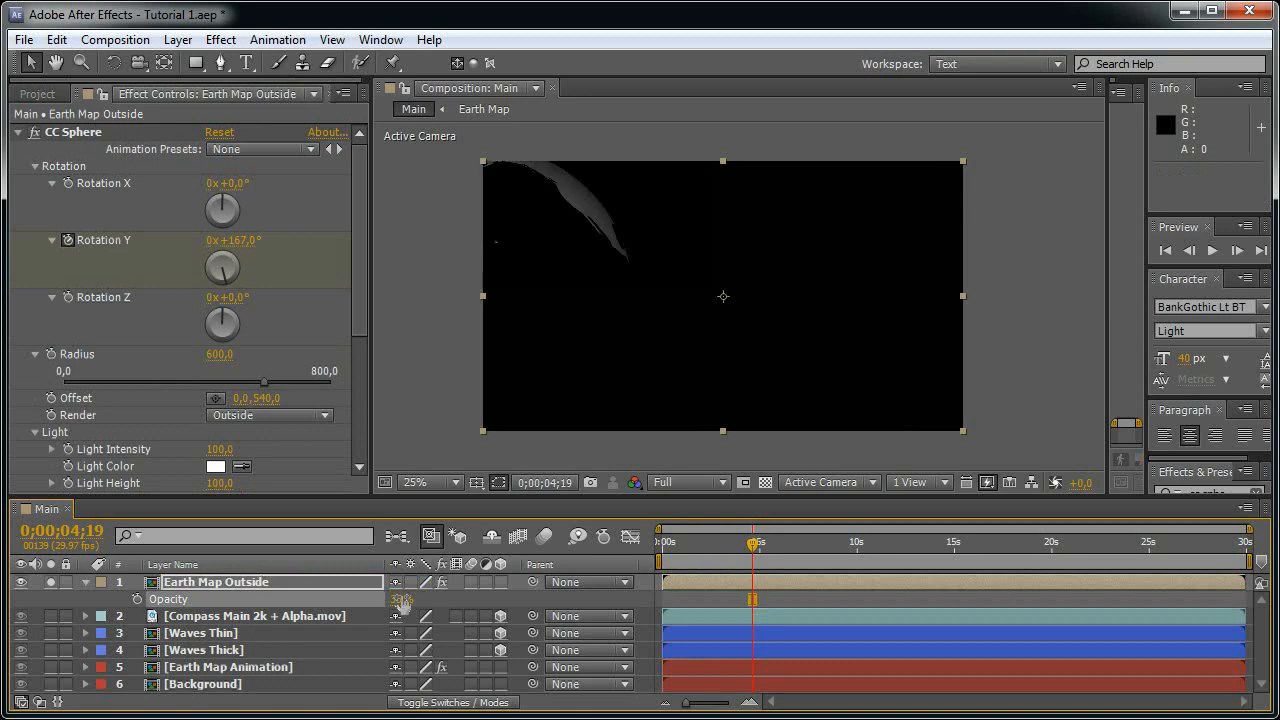
- Duplicate the Earth Map Outside layer and switch the copy's CC Sphere render mode to Inside
{"action": "left_click", "coordinate": [293, 584]}
{"action": "key", "text": "ctrl+d"}
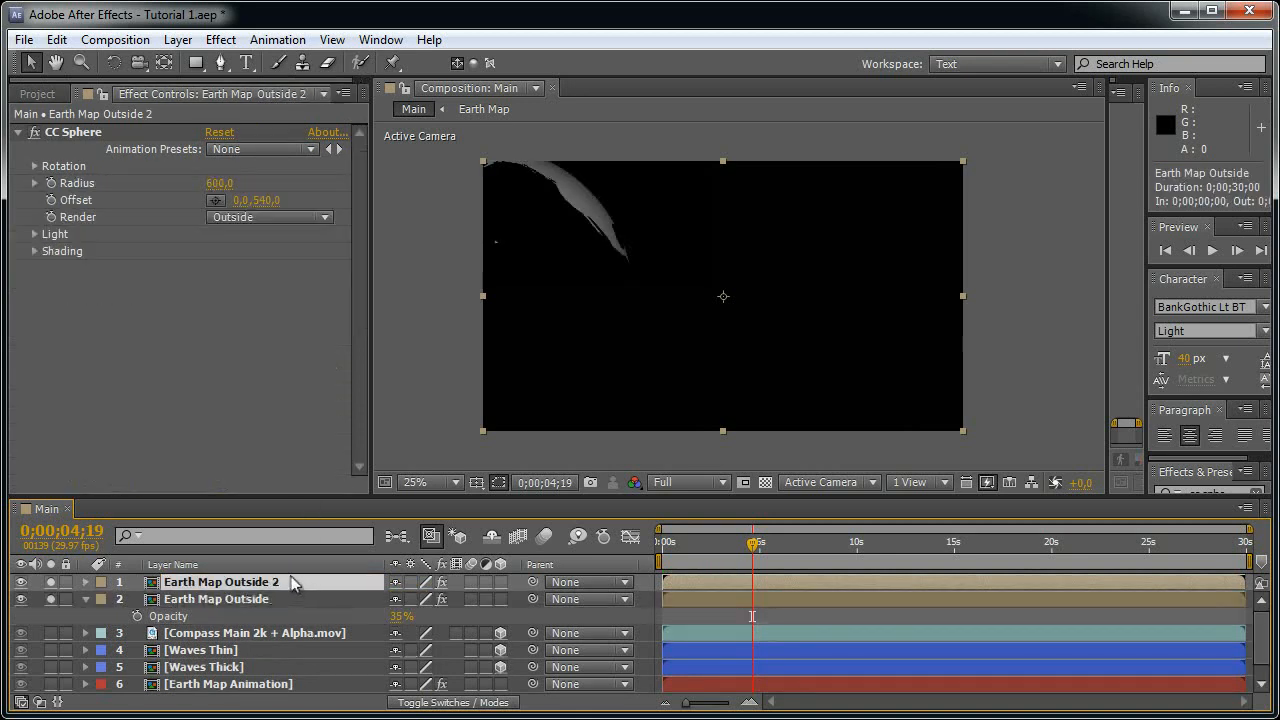
{"action": "left_click", "coordinate": [272, 218]}
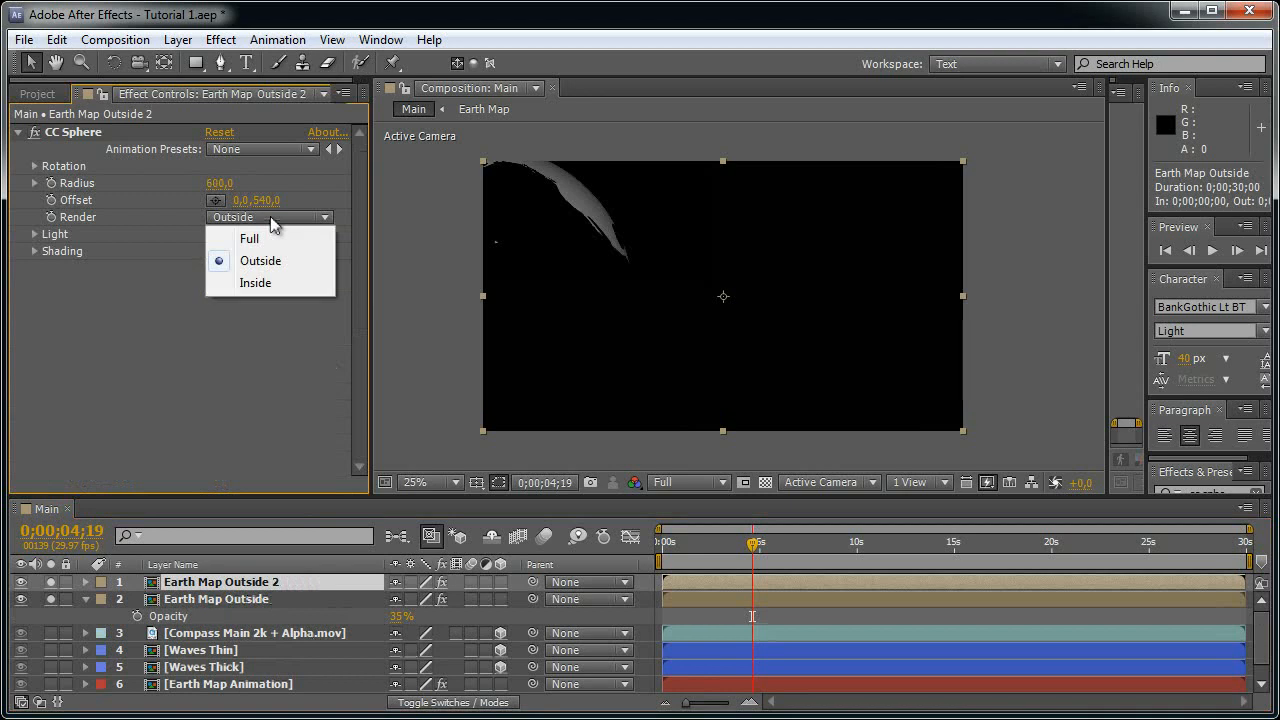
{"action": "left_click", "coordinate": [241, 283]}
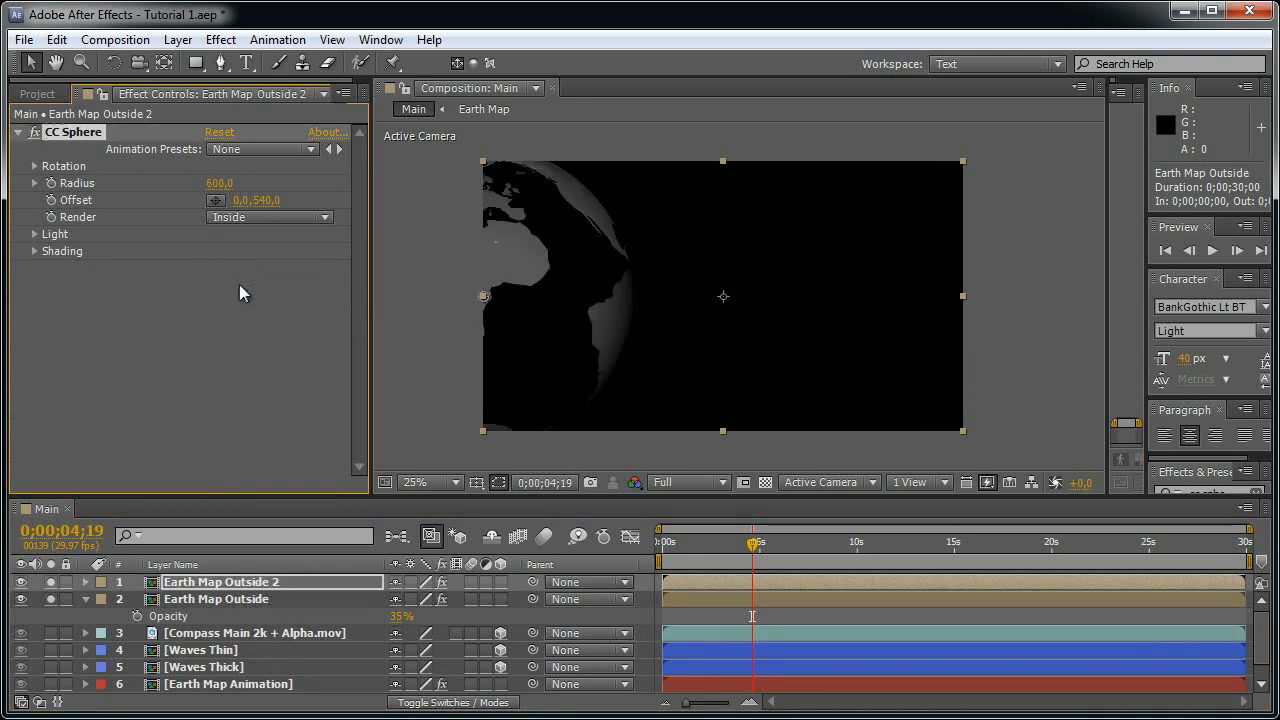
{"action": "left_click", "coordinate": [610, 594]}
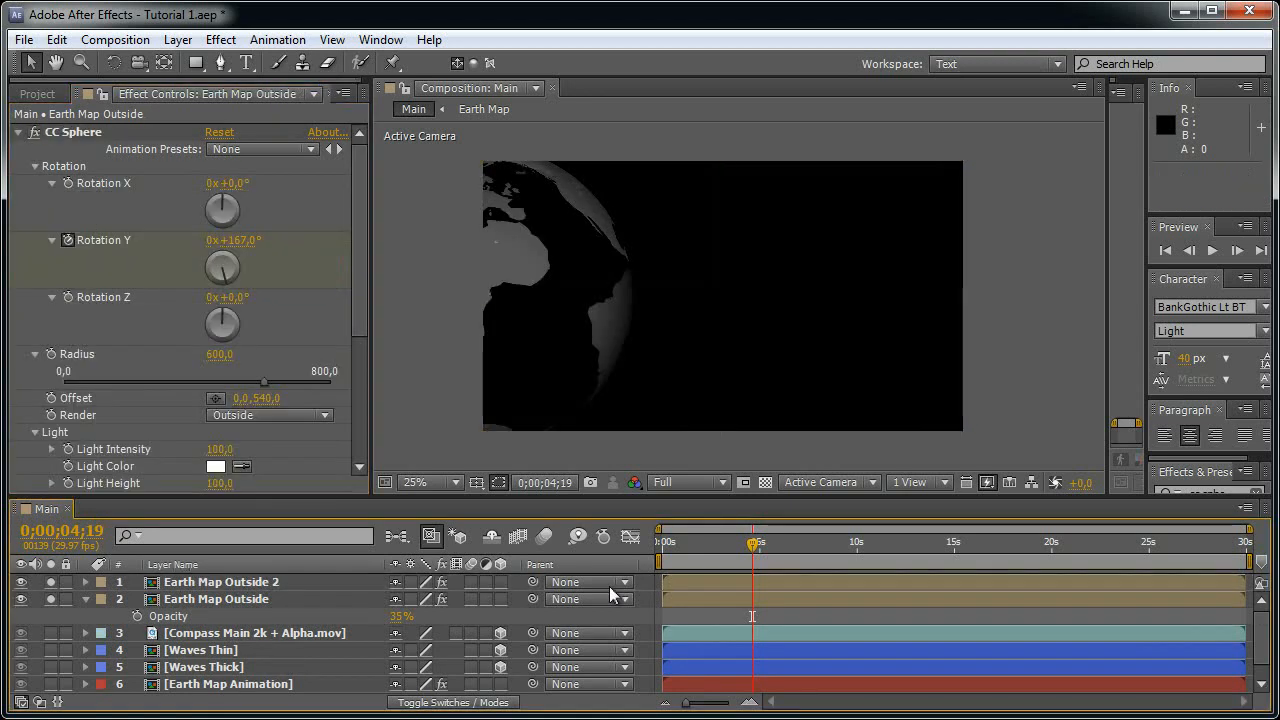
- Rename the duplicated globe layer as Earth Map Inside
{"action": "left_click", "coordinate": [238, 584]}
{"action": "key", "text": "Return"}
{"action": "left_click_drag", "start_coordinate": [293, 584], "coordinate": [238, 598]}
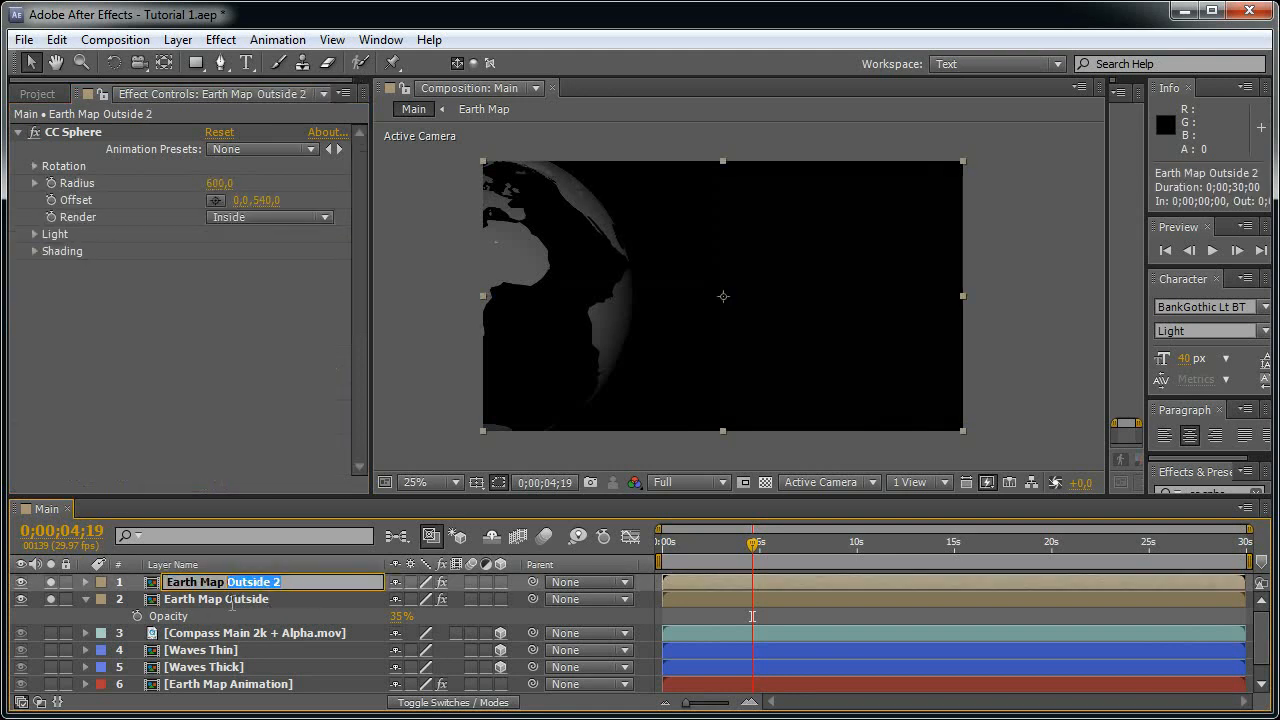
{"action": "type", "text": "Inside"}
{"action": "key", "text": "Return"}
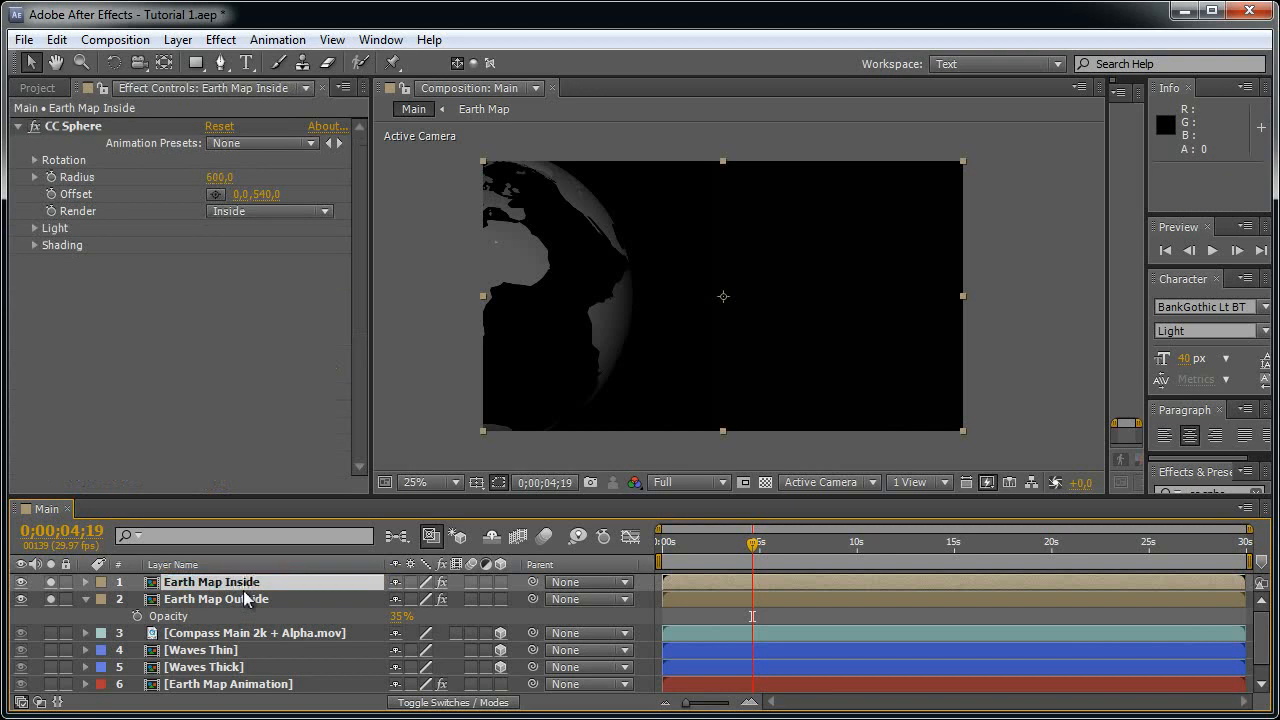
- Set the opacity of the Earth Map Inside layer to 10%
{"action": "key", "text": "t"}
{"action": "left_click", "coordinate": [400, 599]}
{"action": "type", "text": "10"}
{"action": "key", "text": "Return"}
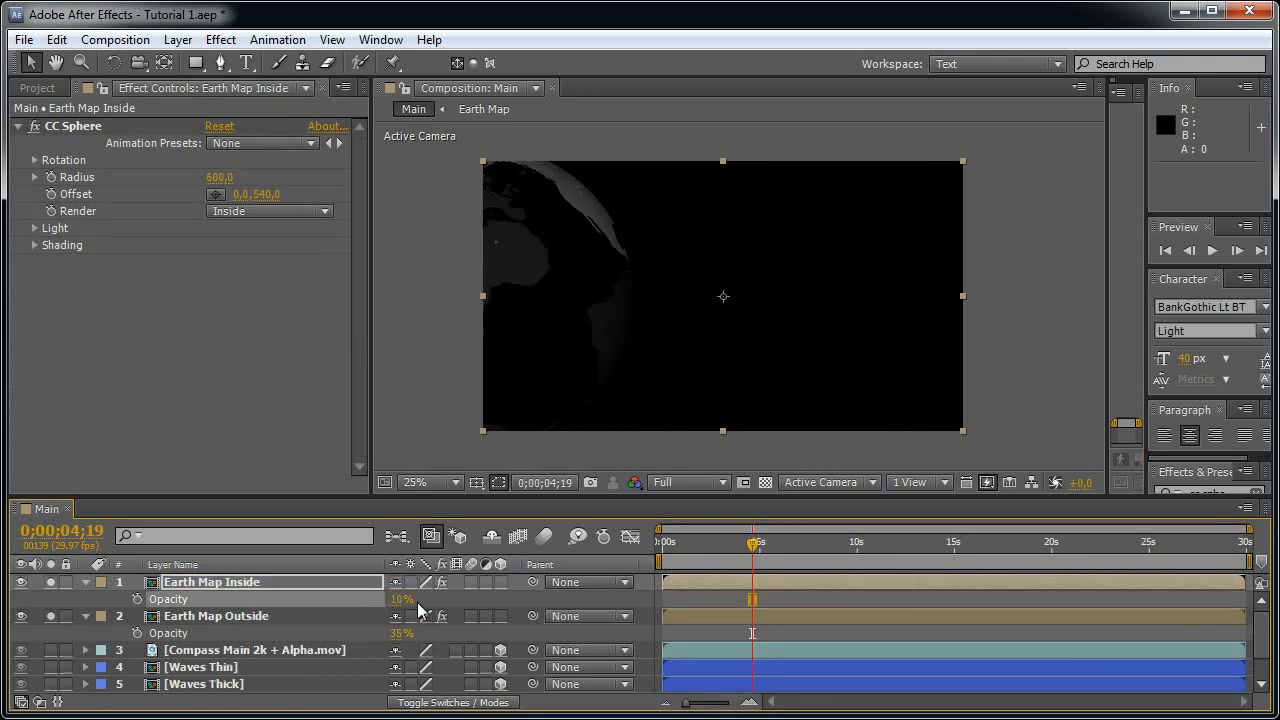
- Move the Earth Map Inside layer below the Earth Map Outside layer in the stacking order
{"action": "left_click", "coordinate": [765, 482]}
{"action": "left_click", "coordinate": [765, 482]}
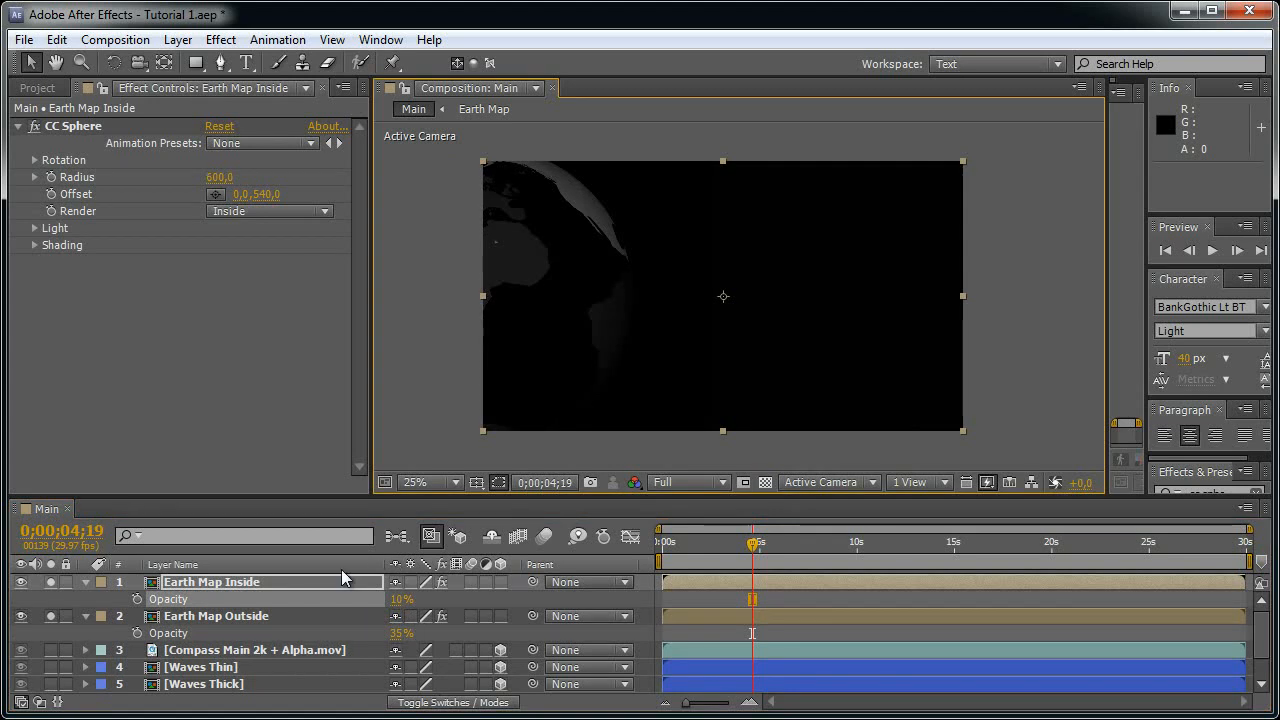
{"action": "left_click", "coordinate": [268, 587]}
{"action": "left_click_drag", "start_coordinate": [266, 586], "coordinate": [301, 613]}
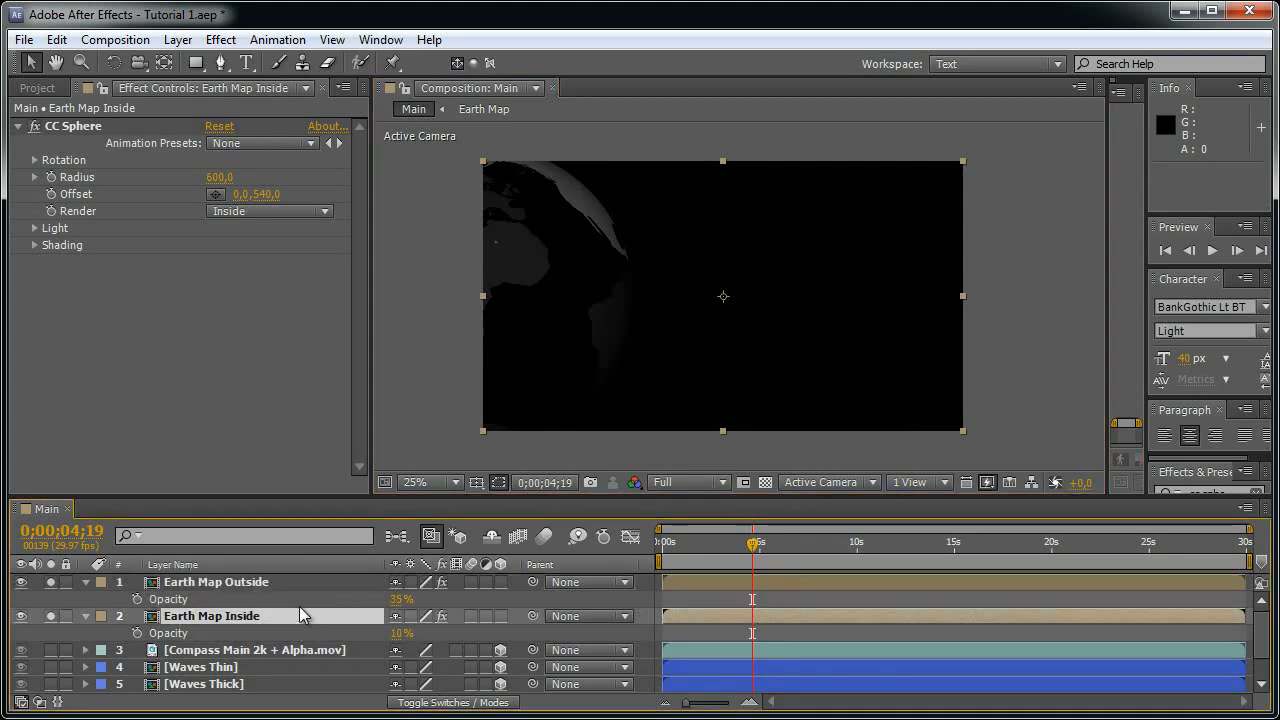
- Apply Camera Lens Blur to the Earth Map Inside layer with a blur radius of 20 and an Octagon iris shape
{"action": "left_click", "coordinate": [221, 39]}
{"action": "mouse_move", "coordinate": [340, 183]}
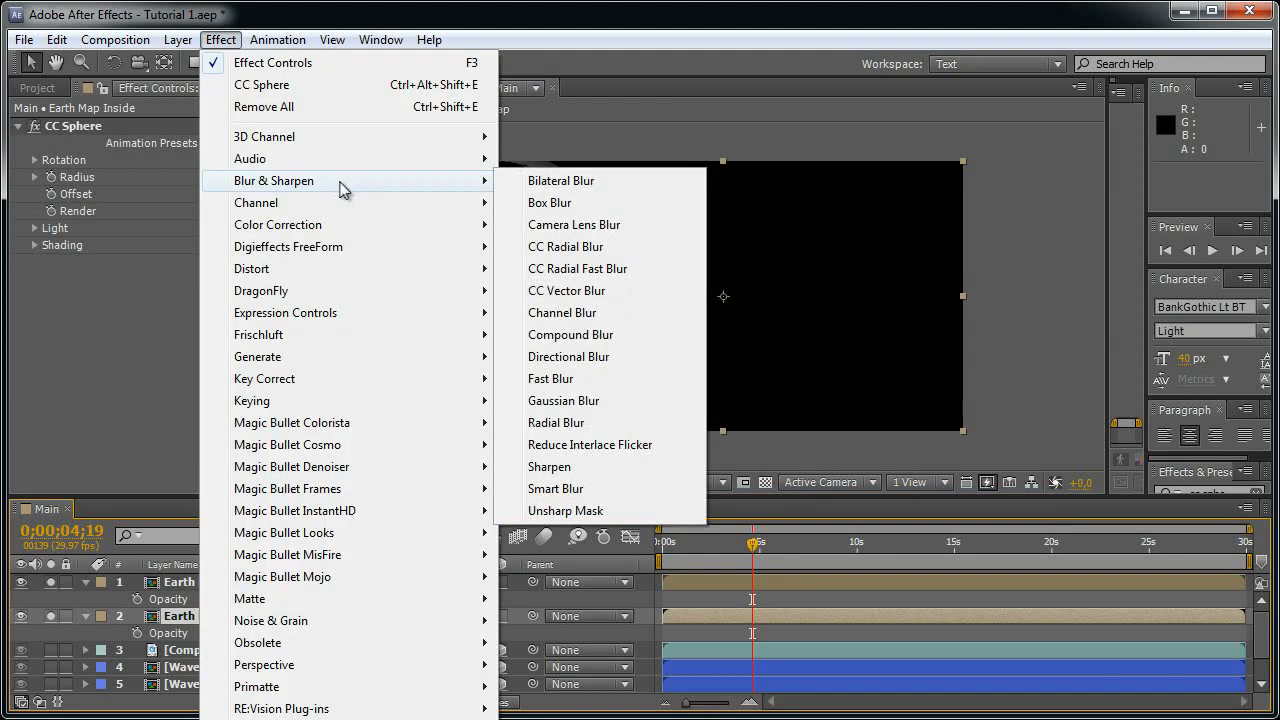
{"action": "left_click", "coordinate": [593, 226]}
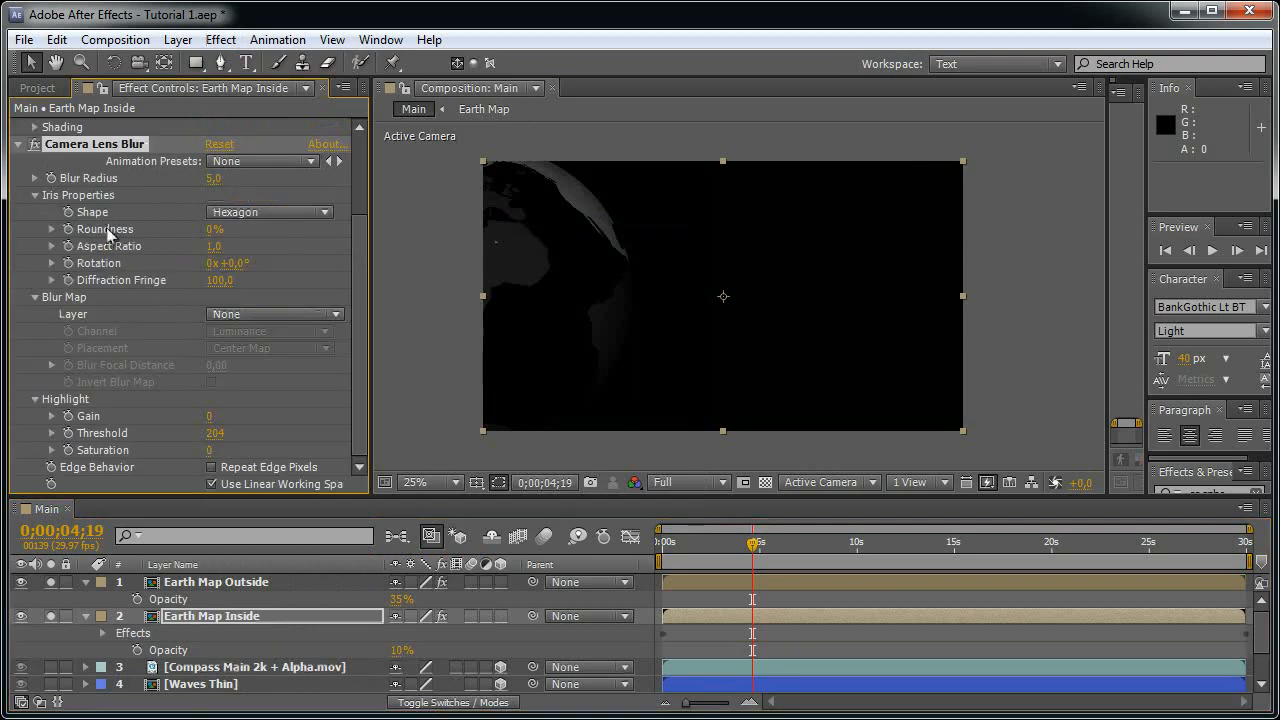
{"action": "left_click", "coordinate": [213, 178]}
{"action": "type", "text": "30"}
{"action": "key", "text": "Return"}
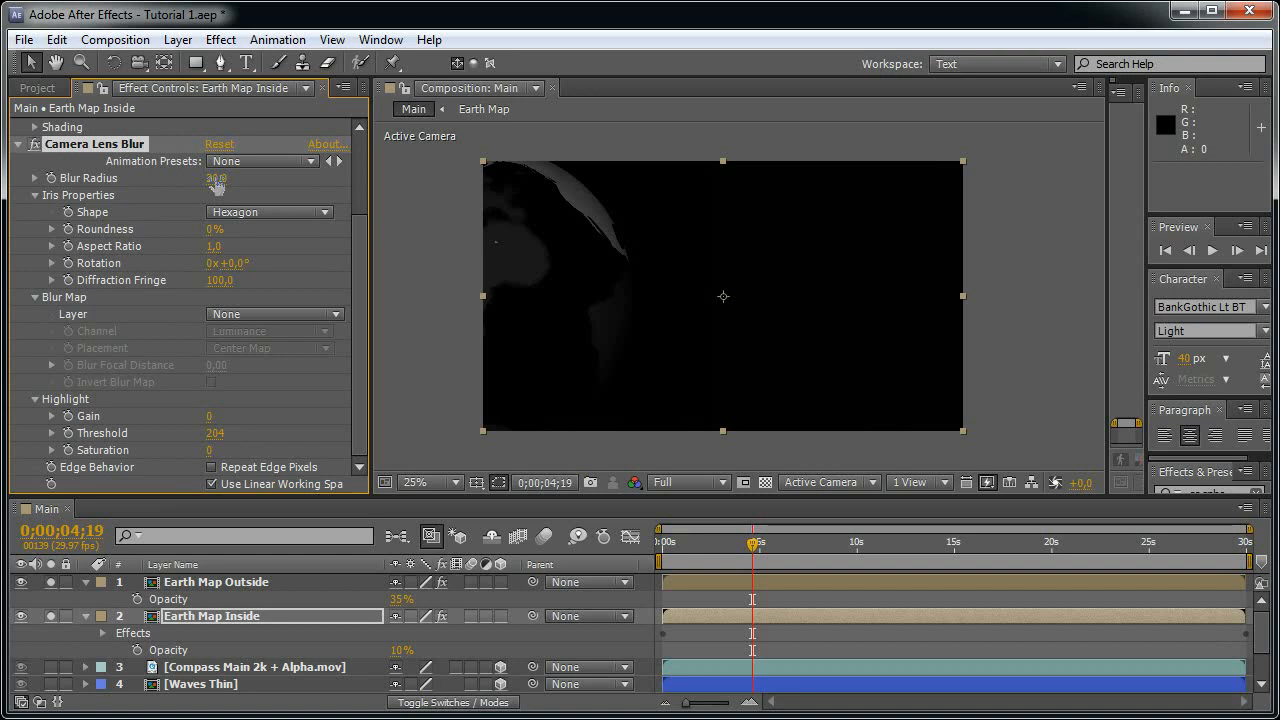
{"action": "left_click", "coordinate": [266, 212]}
{"action": "left_click", "coordinate": [288, 345]}
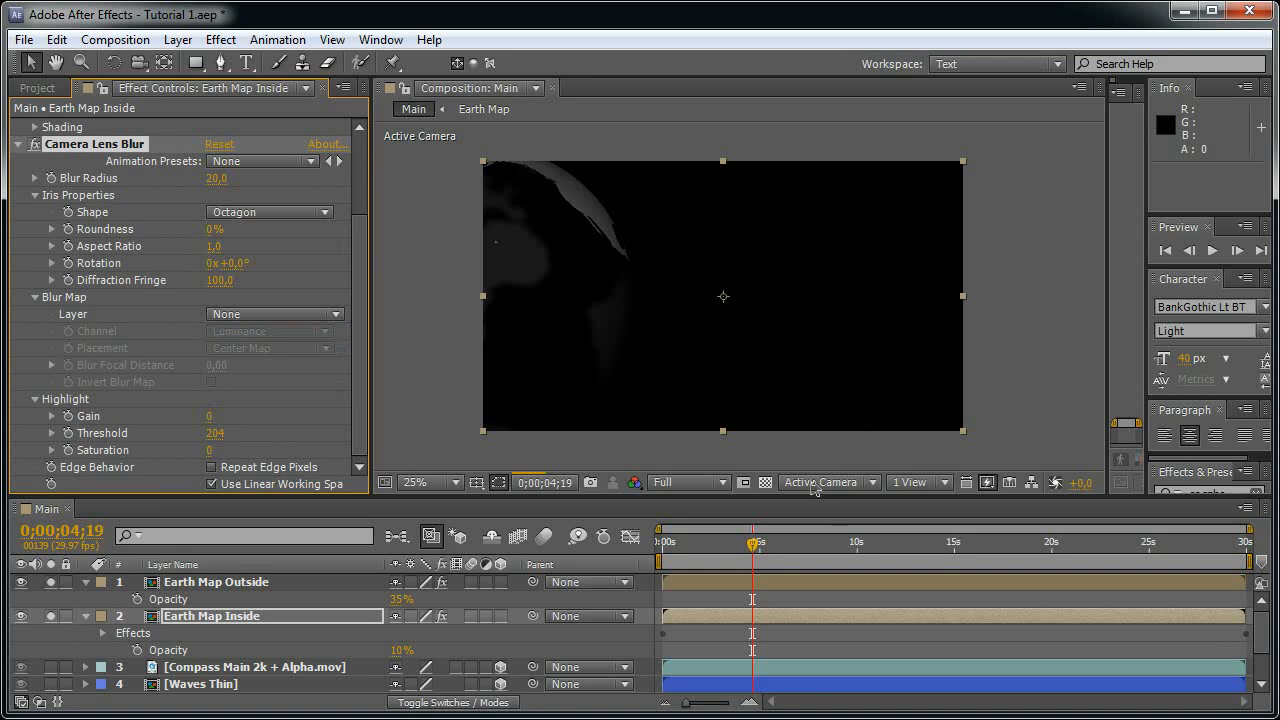
- Turn off solo for both Earth Map globe layers and show the full composition at about 12 seconds with the transparency grid on
{"action": "left_click", "coordinate": [765, 482]}
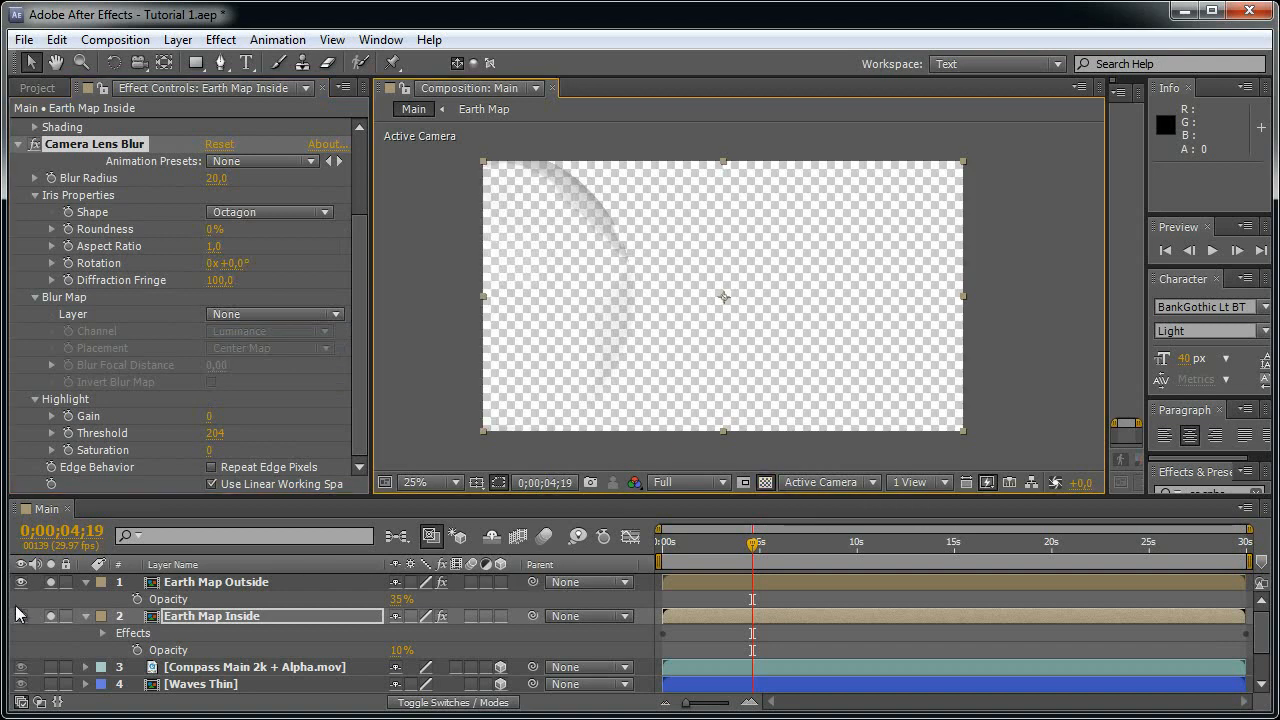
{"action": "left_click", "coordinate": [51, 582]}
{"action": "left_click_drag", "start_coordinate": [804, 557], "coordinate": [895, 560]}
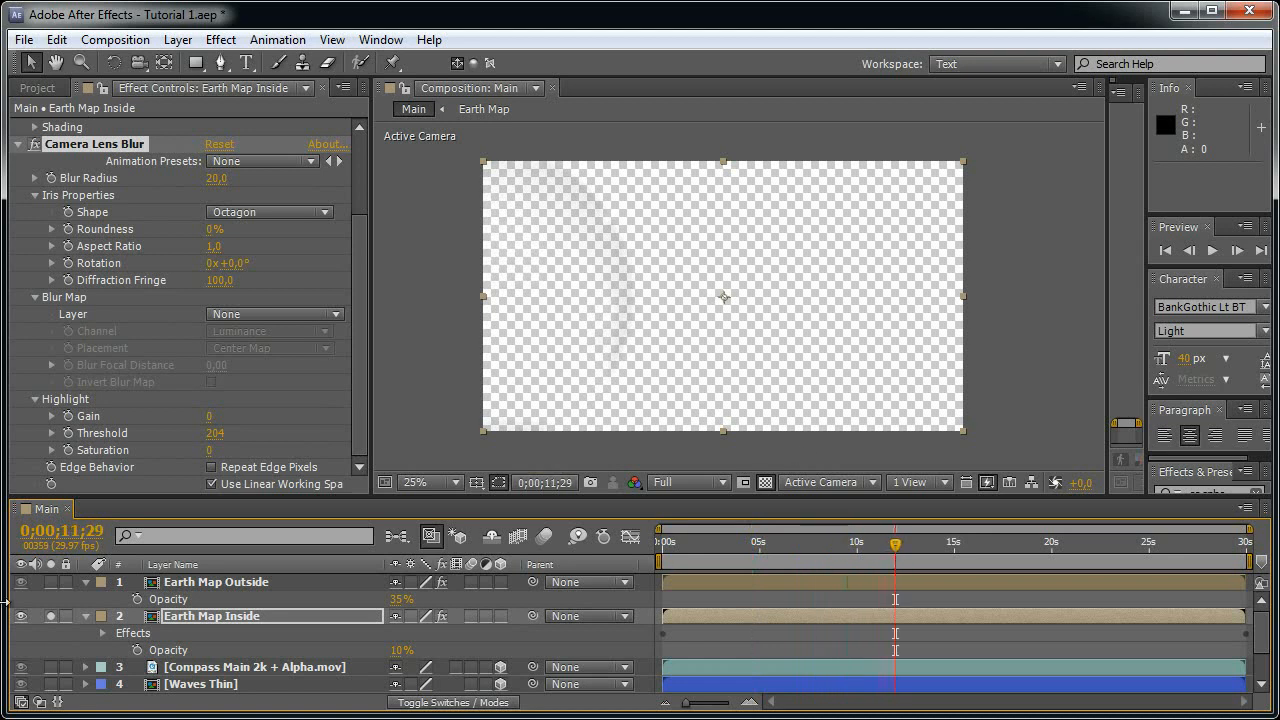
{"action": "left_click", "coordinate": [51, 616]}
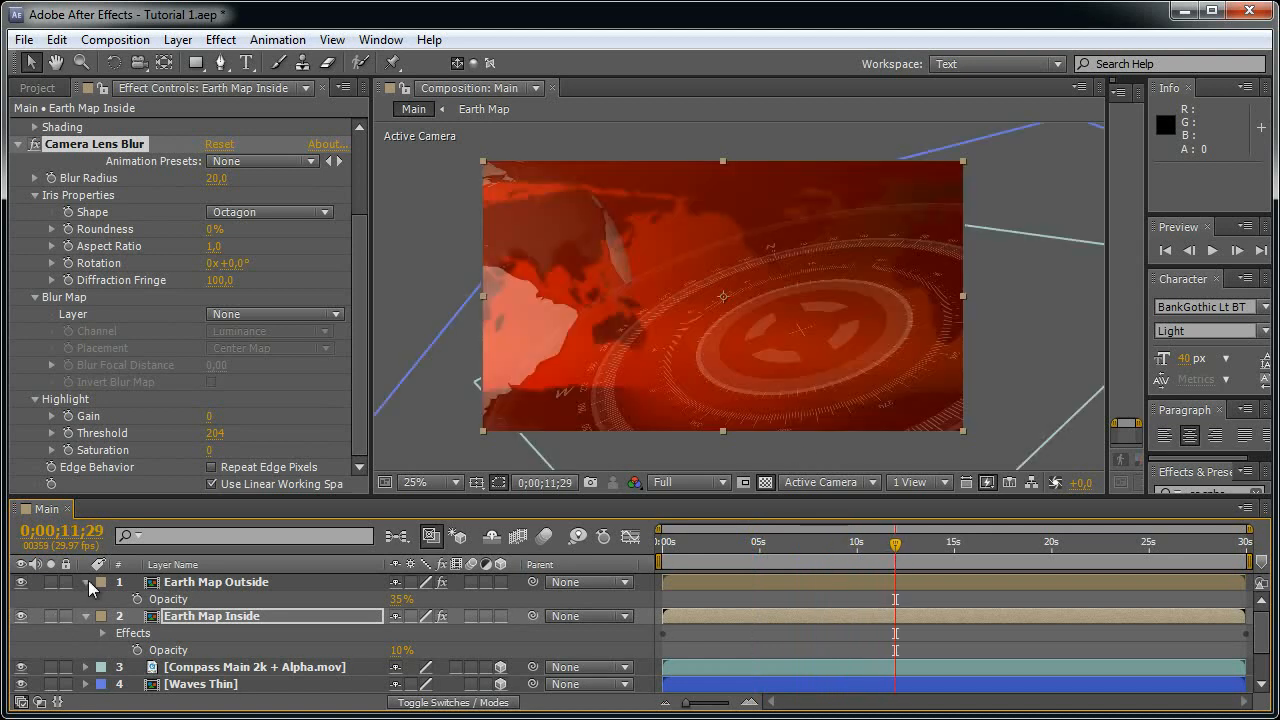
- Compare the globe with and without the Earth Map Inside layer and set that layer's opacity to 15%
{"action": "key", "text": "period"}
{"action": "left_click_drag", "start_coordinate": [487, 336], "coordinate": [829, 394]}
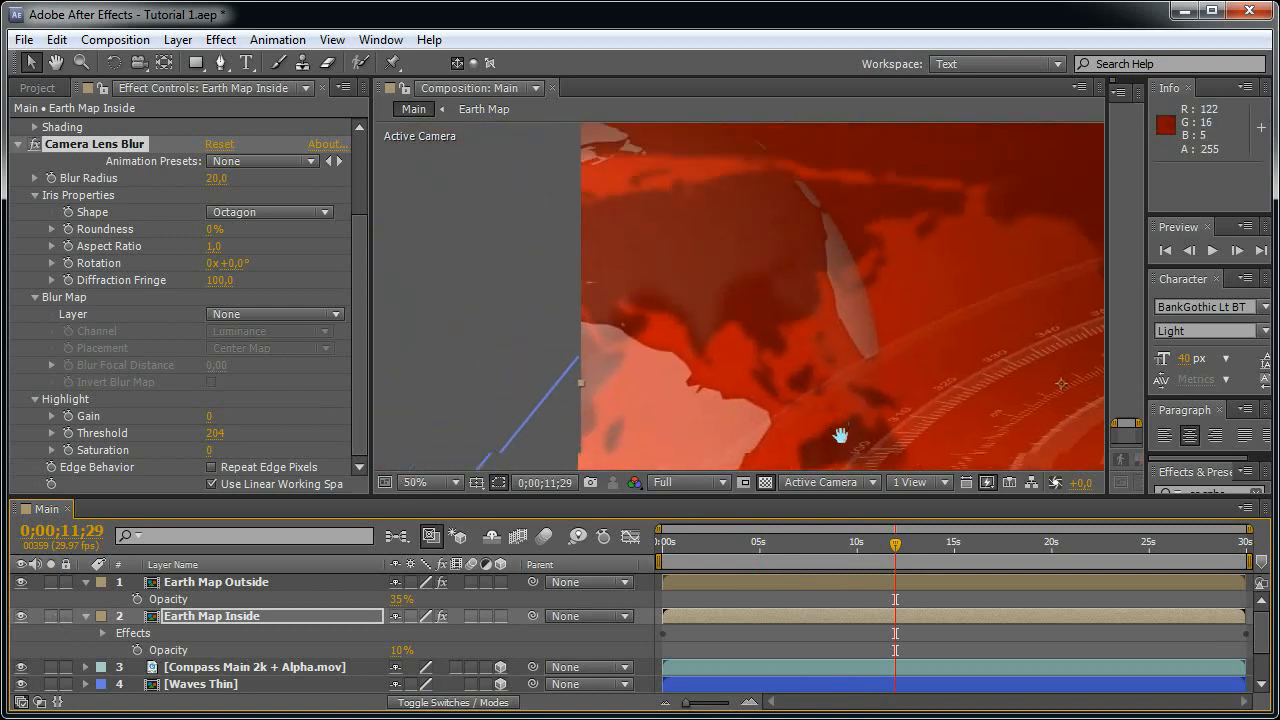
{"action": "key", "text": "Page_Down"}
{"action": "key", "text": "Page_Down"}
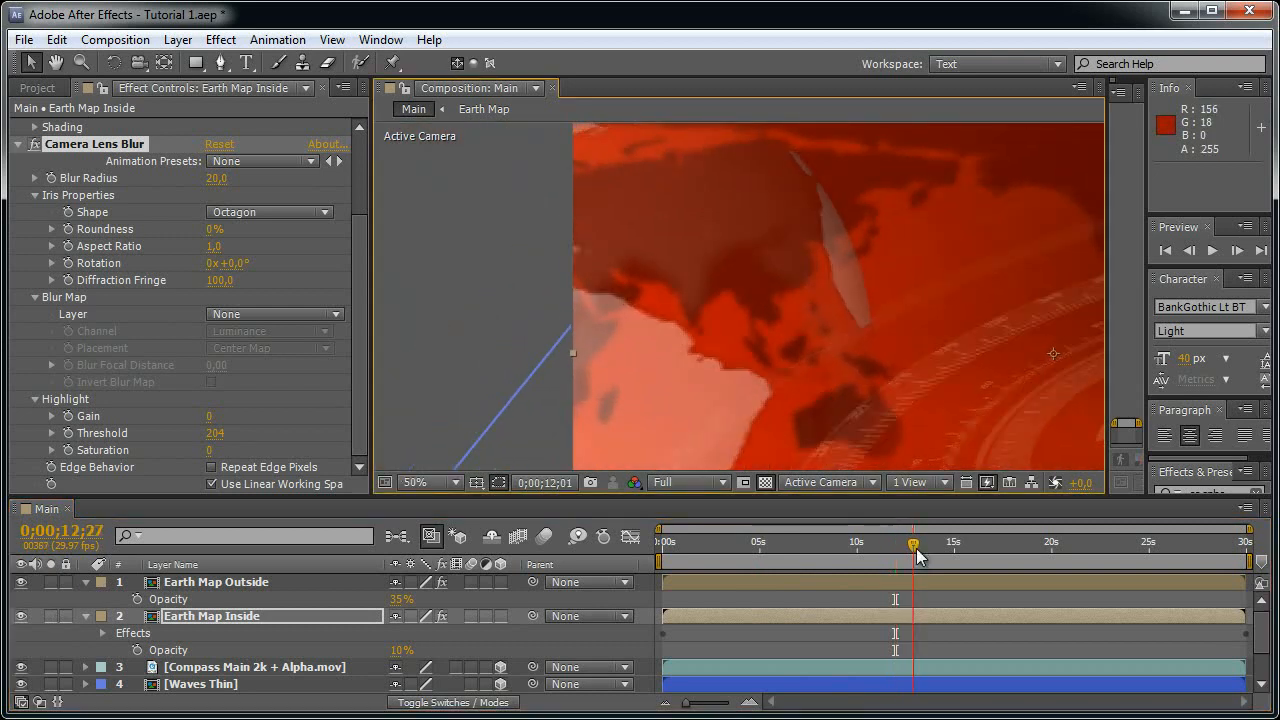
{"action": "left_click_drag", "start_coordinate": [916, 548], "coordinate": [906, 540]}
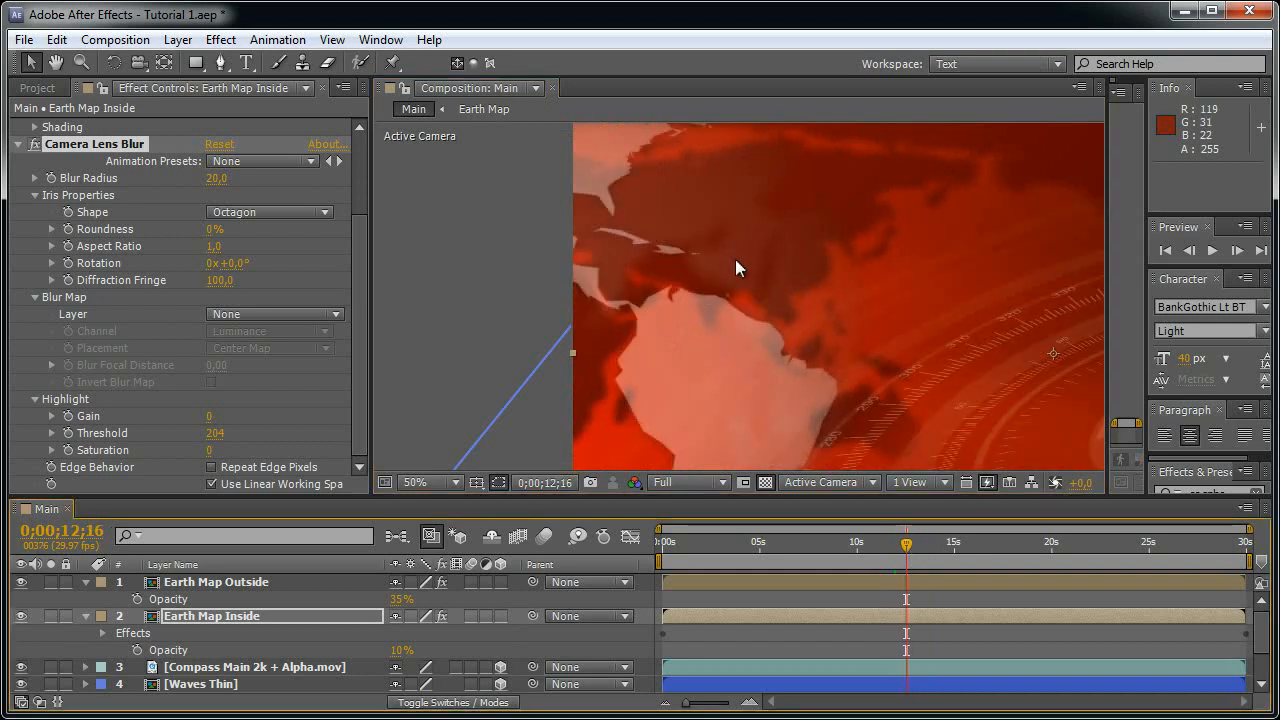
{"action": "left_click", "coordinate": [21, 616]}
{"action": "left_click", "coordinate": [21, 616]}
{"action": "left_click", "coordinate": [21, 616]}
{"action": "left_click", "coordinate": [21, 616]}
{"action": "left_click_drag", "start_coordinate": [396, 655], "coordinate": [478, 651]}
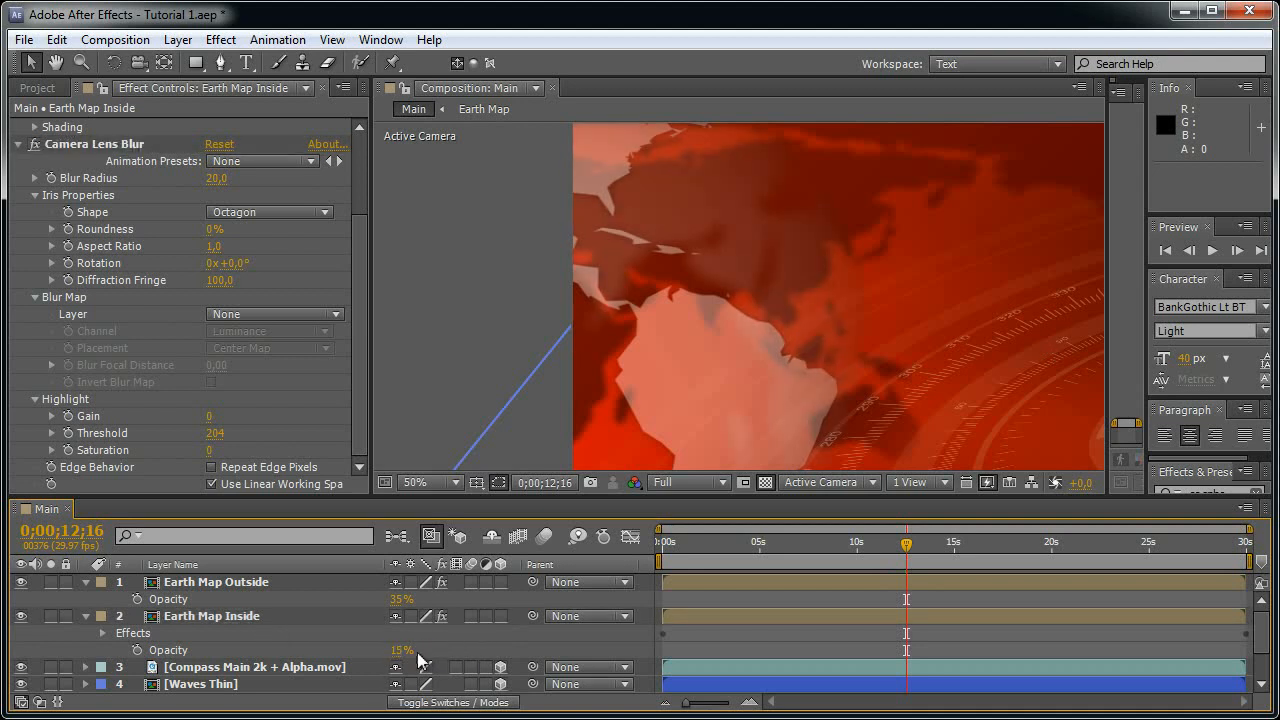
- Collapse the properties of both globe layers and check the whole composition at several points in time
{"action": "left_click", "coordinate": [84, 615]}
{"action": "left_click", "coordinate": [86, 583]}
{"action": "scroll", "coordinate": [815, 337], "scroll_direction": "down", "scroll_amount": 2}
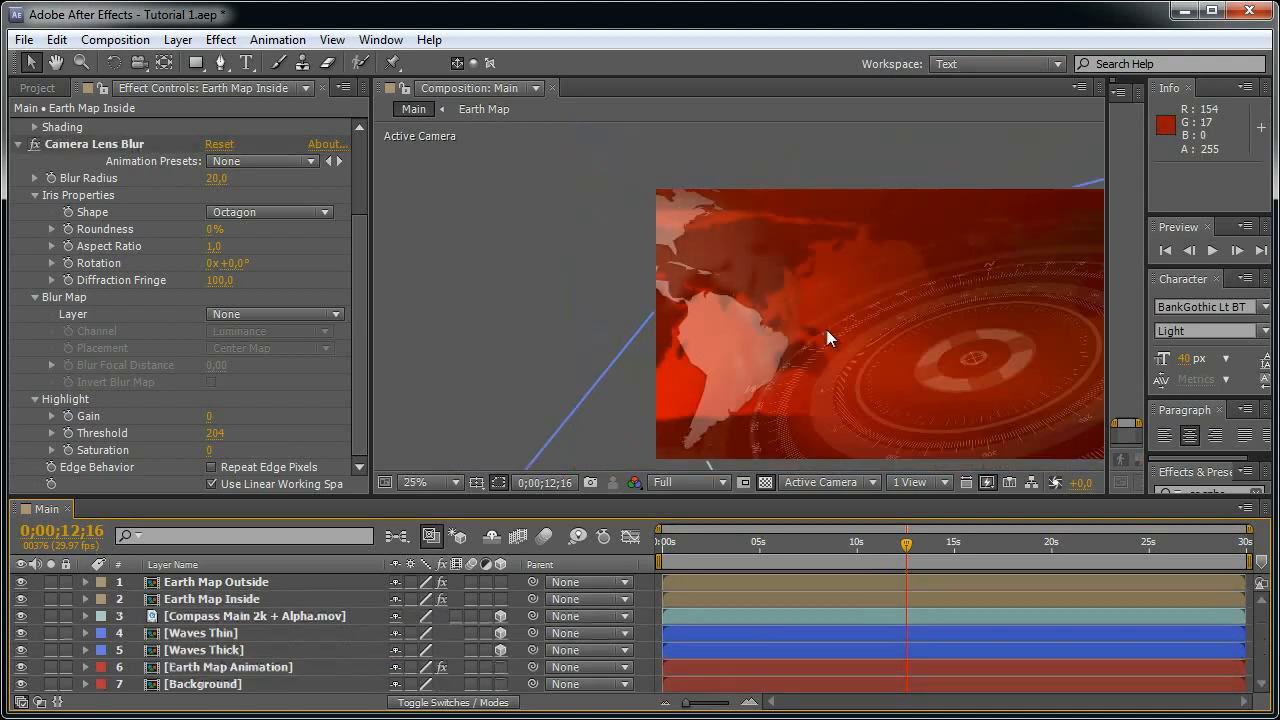
{"action": "left_click_drag", "start_coordinate": [929, 346], "coordinate": [783, 323]}
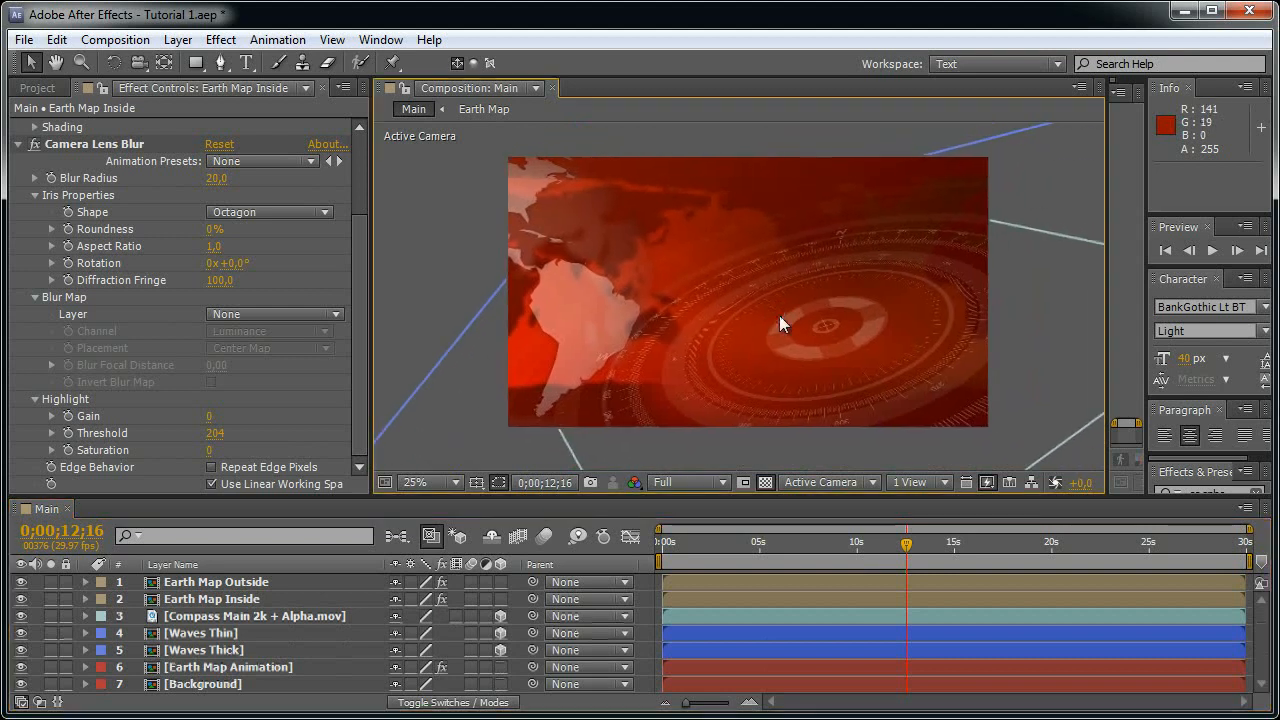
{"action": "left_click_drag", "start_coordinate": [906, 546], "coordinate": [814, 537]}
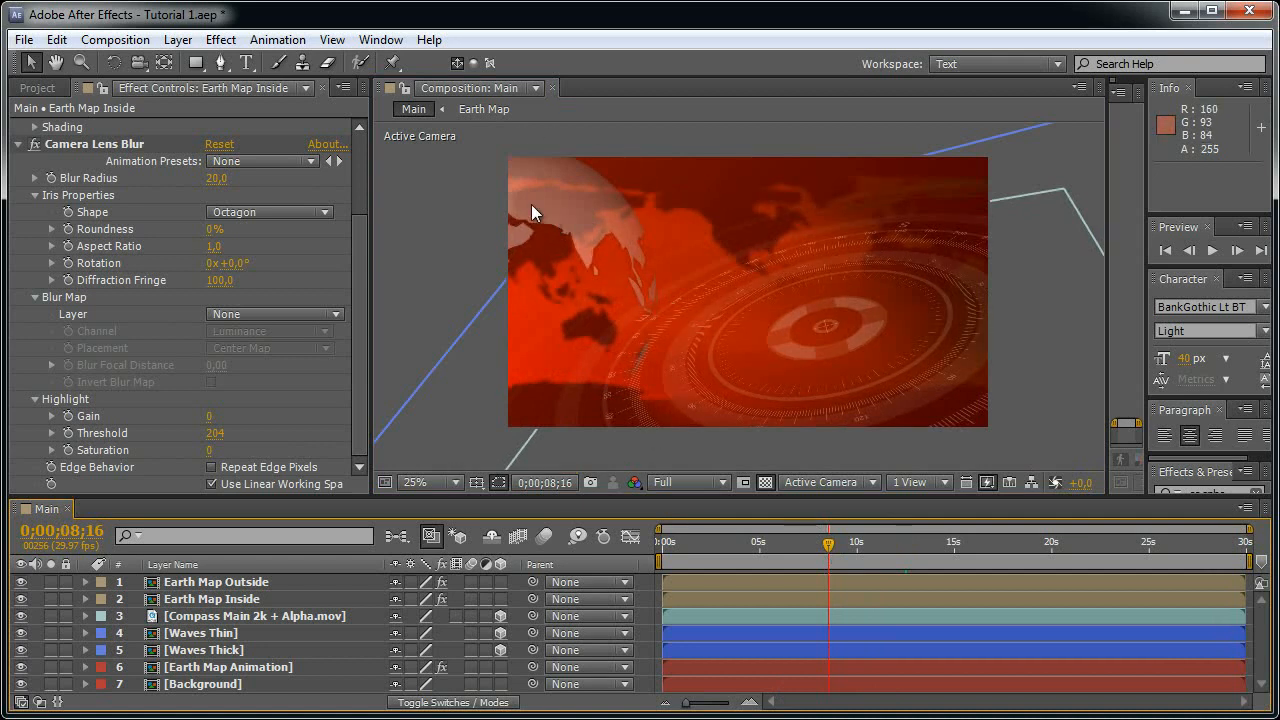
{"action": "left_click_drag", "start_coordinate": [700, 546], "coordinate": [784, 556]}
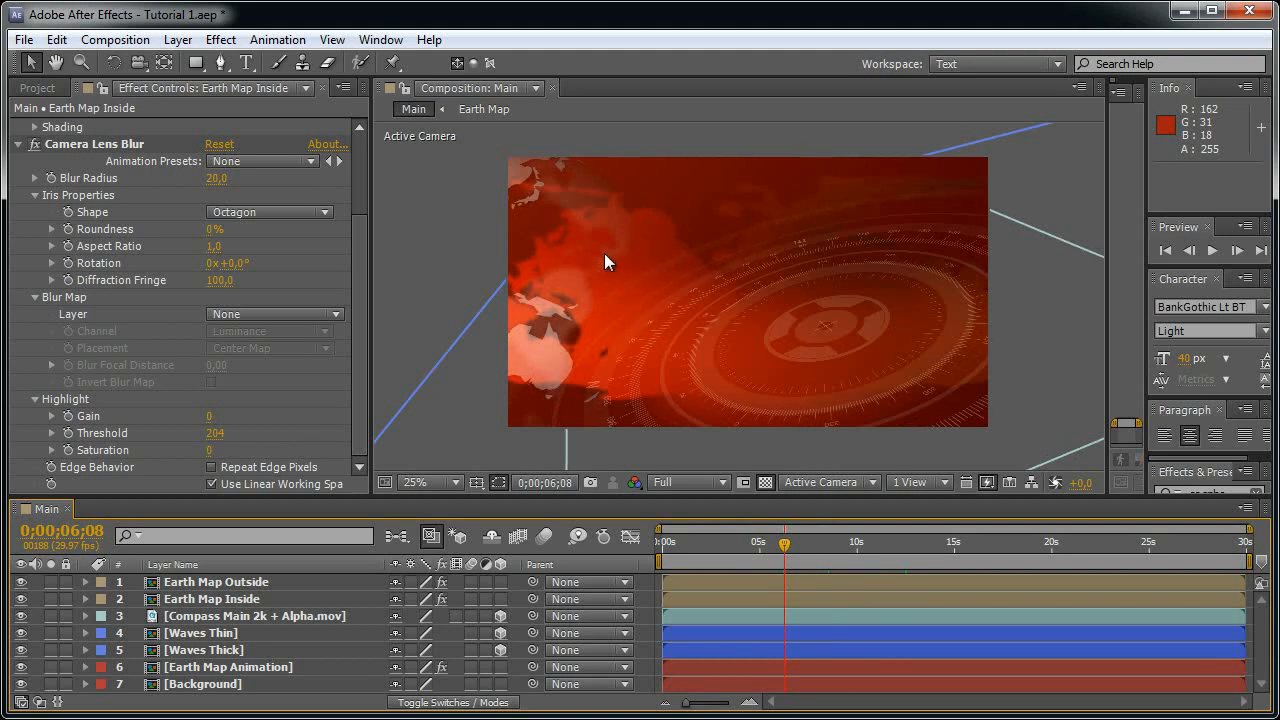
- Add Compass Main 2k + Alpha.mov again as the topmost layer and set its X position to 0
{"action": "left_click", "coordinate": [16, 144]}
{"action": "left_click", "coordinate": [17, 127]}
{"action": "left_click", "coordinate": [38, 88]}
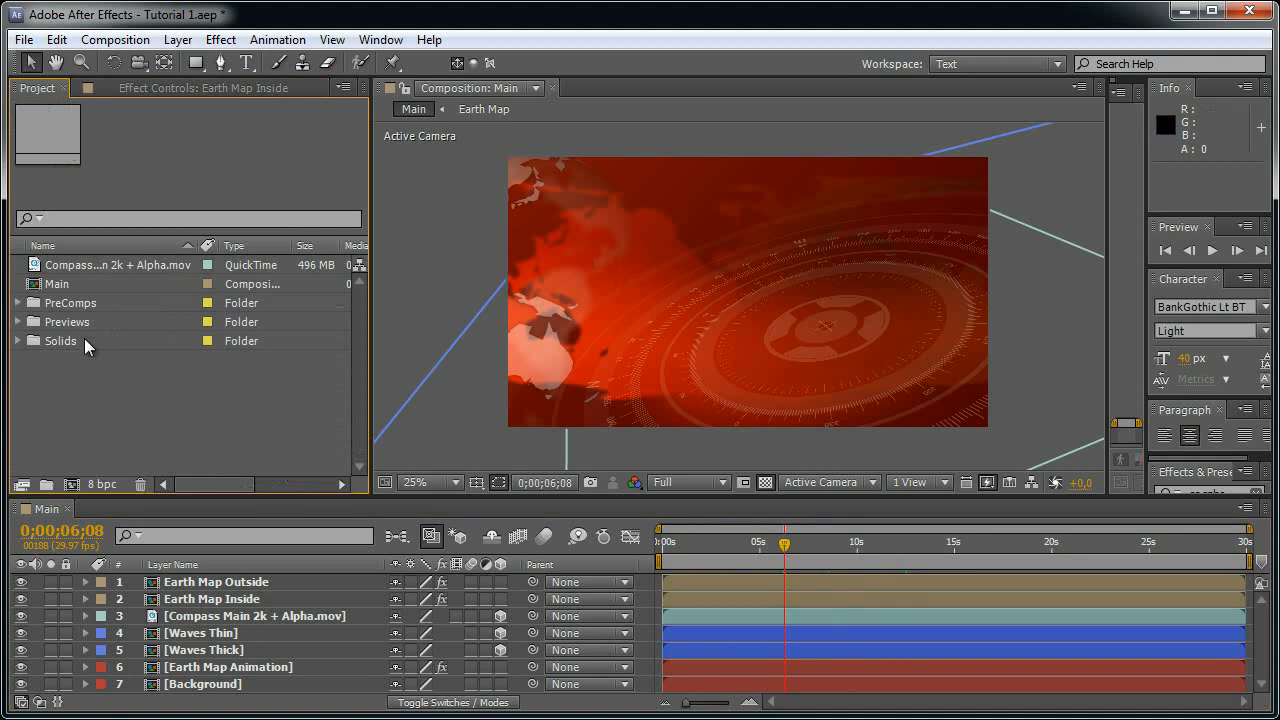
{"action": "left_click_drag", "start_coordinate": [114, 265], "coordinate": [256, 586]}
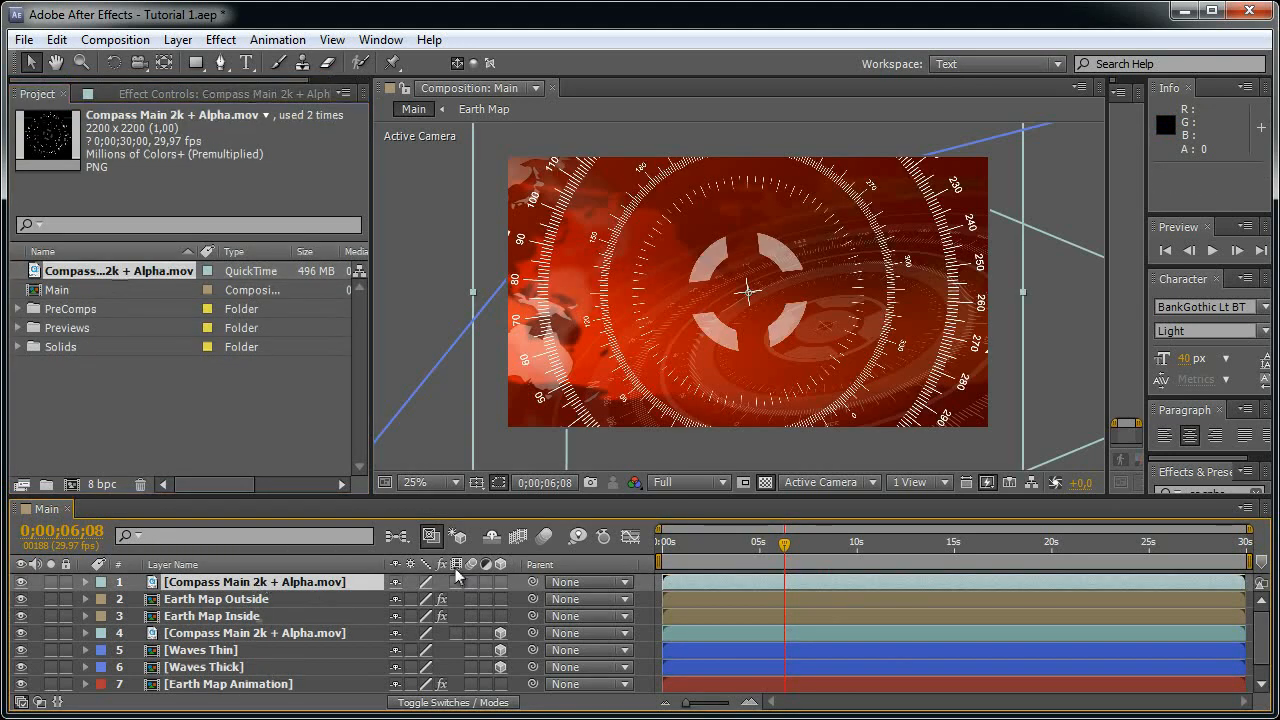
{"action": "key", "text": "p"}
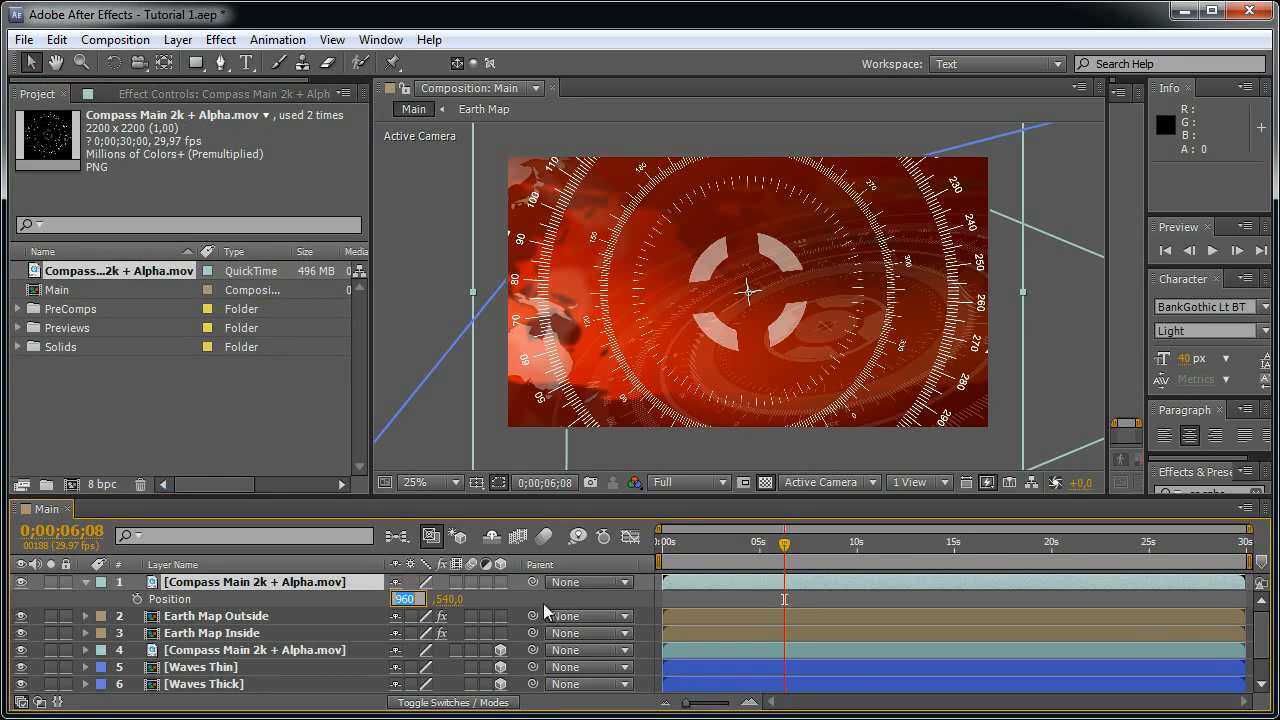
{"action": "left_click", "coordinate": [521, 609]}
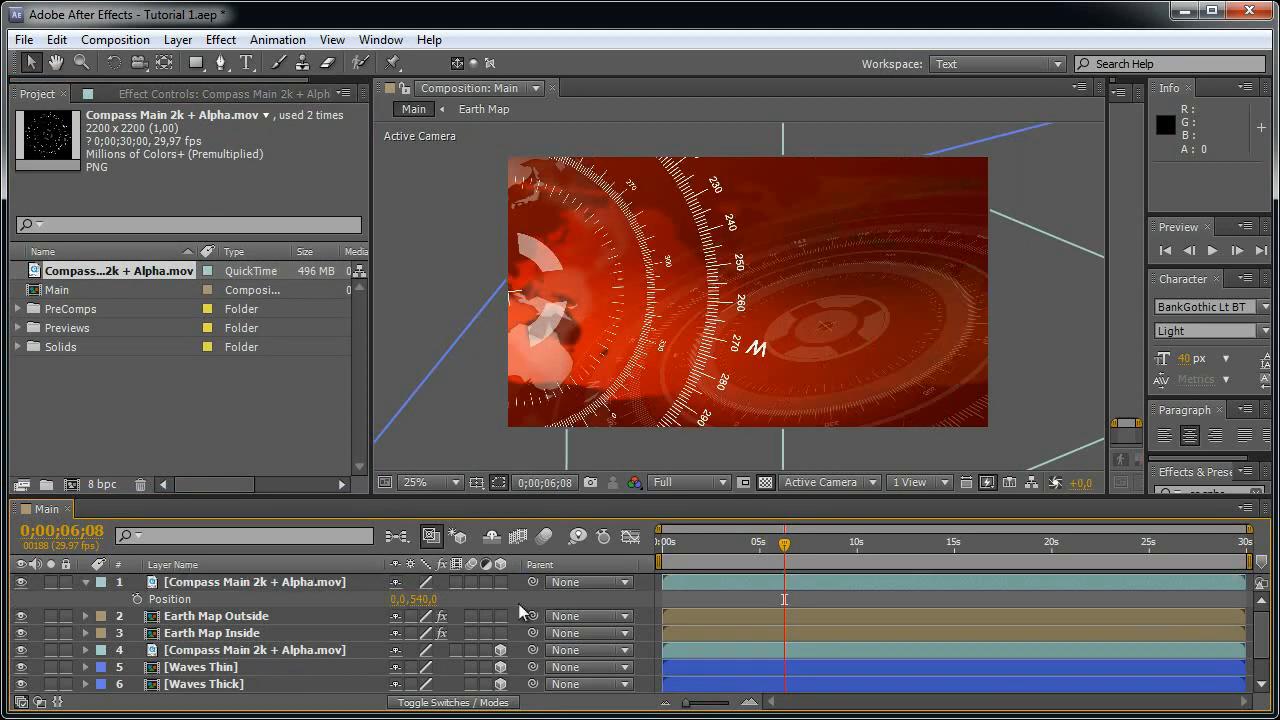
- Set the opacity of the topmost compass layer to 40%
{"action": "left_click", "coordinate": [331, 586]}
{"action": "key", "text": "t"}
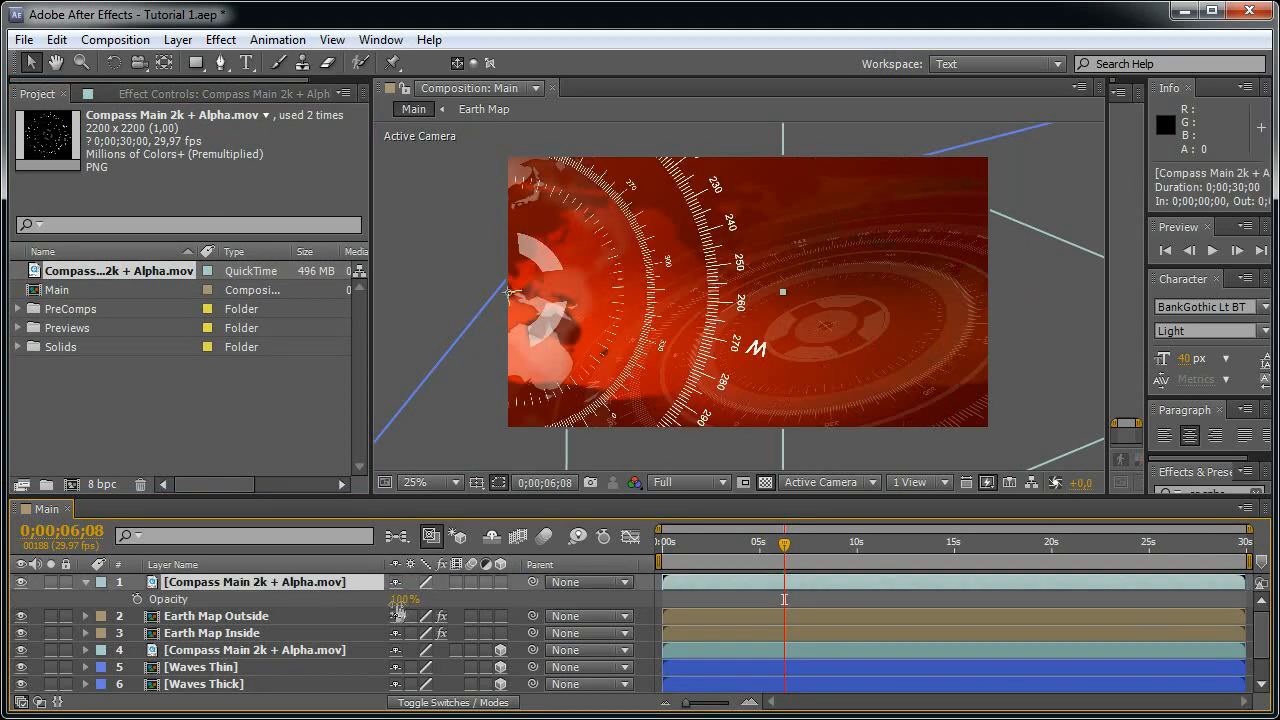
{"action": "left_click", "coordinate": [404, 599]}
{"action": "type", "text": "40"}
{"action": "key", "text": "Return"}
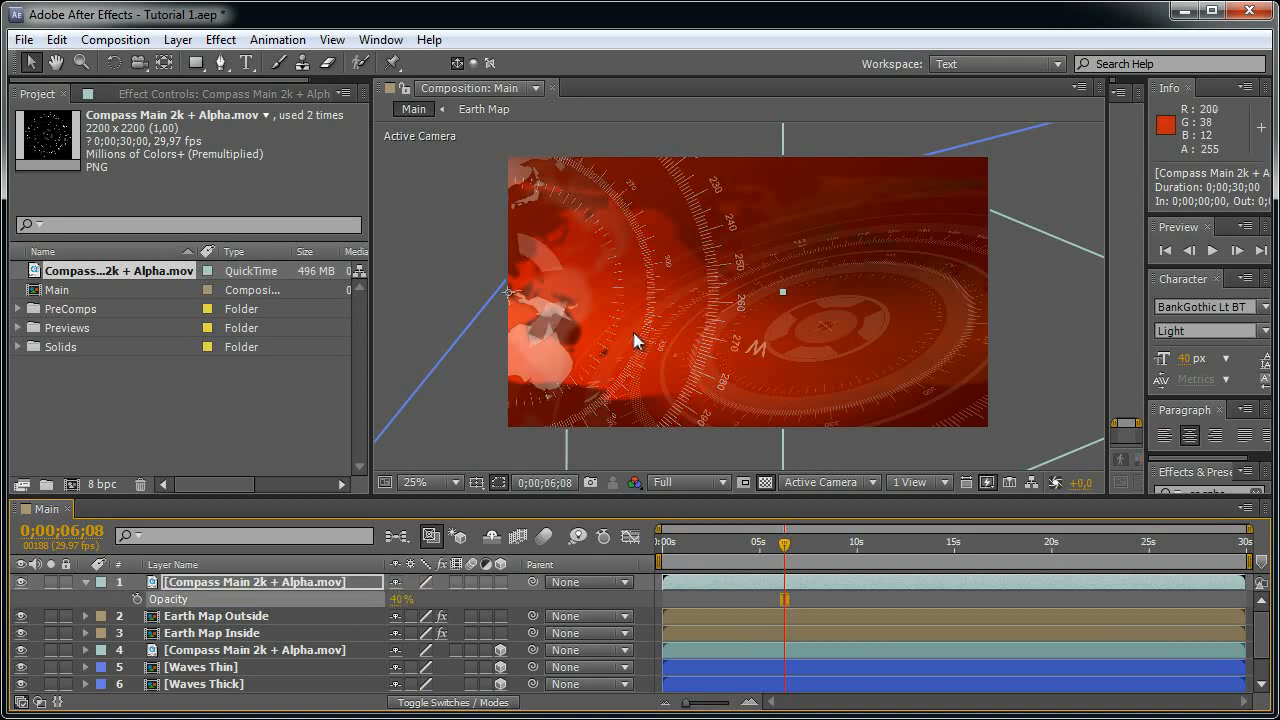
- Choose the Ellipse tool for drawing a mask on the topmost compass layer
{"action": "left_click_drag", "start_coordinate": [196, 62], "coordinate": [310, 116]}
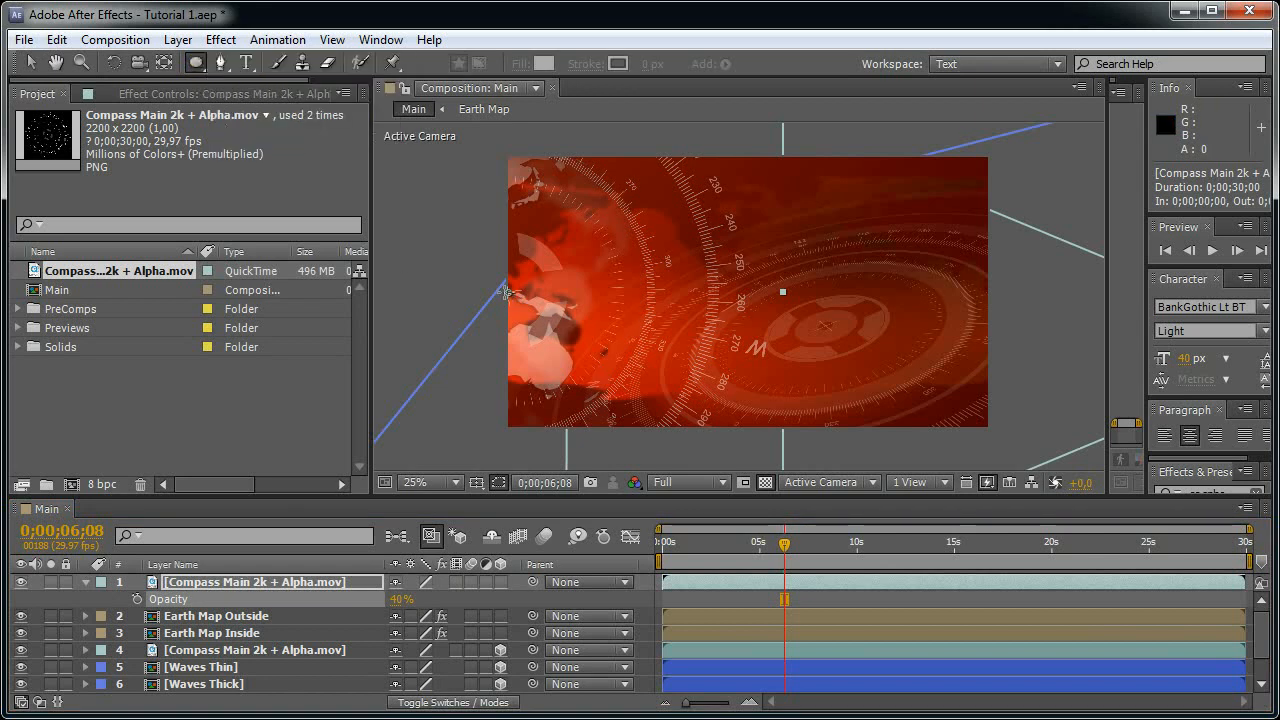
- Draw a circular mask centred on the globe on the top compass layer and set its mode to None
{"action": "left_click_drag", "start_coordinate": [508, 291], "coordinate": [677, 374]}
{"action": "key", "text": "grave"}
{"action": "key", "text": "grave"}
{"action": "left_click", "coordinate": [418, 616]}
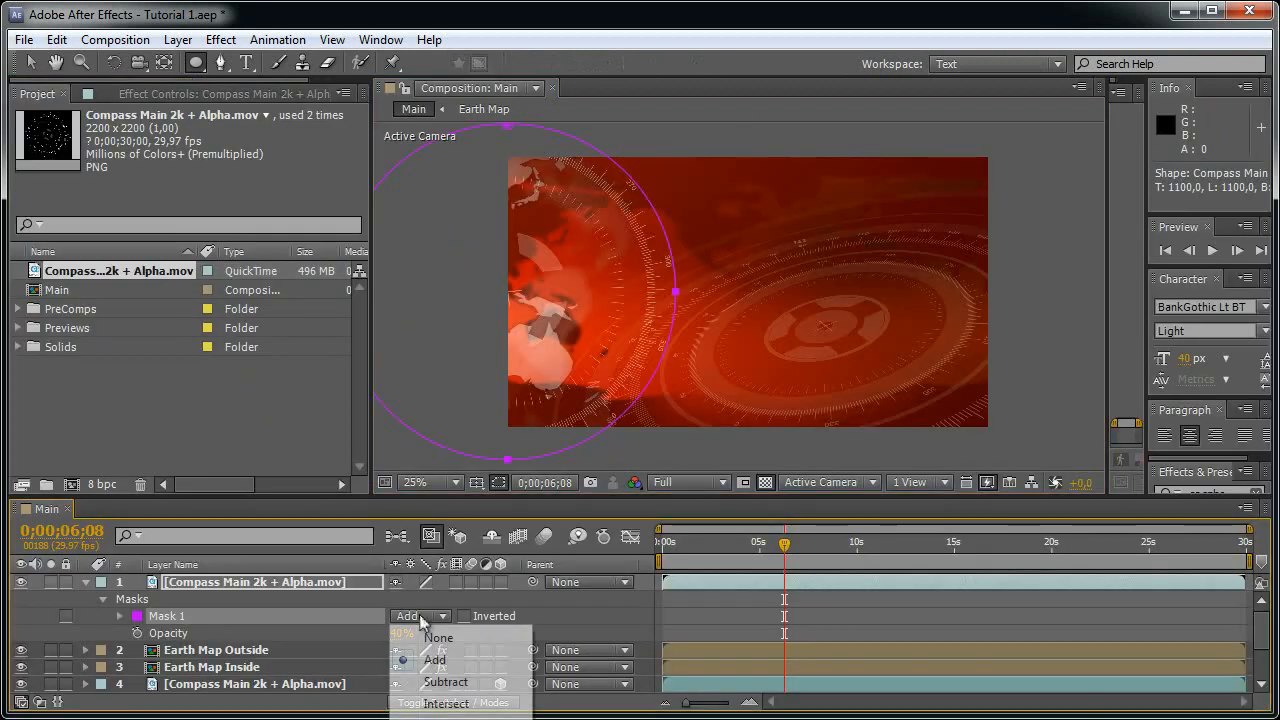
{"action": "left_click", "coordinate": [456, 643]}
- Enlarge the compass layer's circular mask proportionally to about 109% and set its mode to Subtract
{"action": "key", "text": "v"}
{"action": "double_click", "coordinate": [677, 295]}
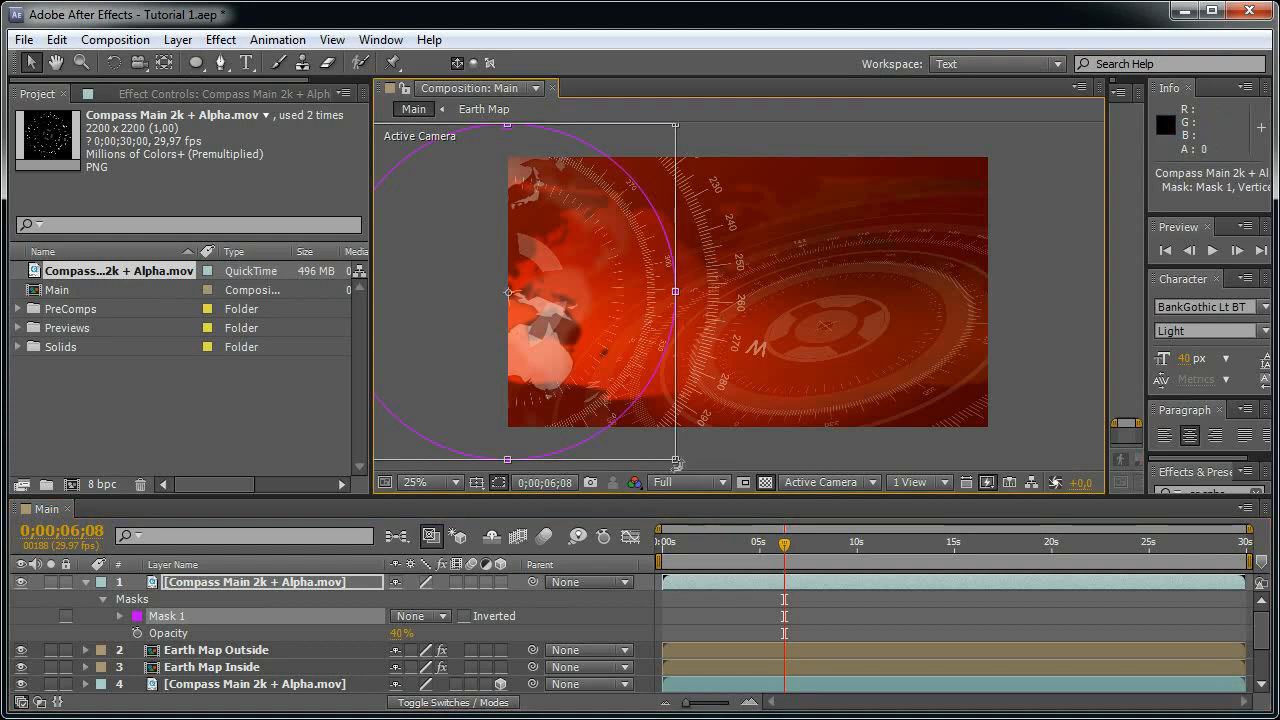
{"action": "left_click_drag", "start_coordinate": [675, 458], "coordinate": [701, 485]}
{"action": "key", "text": "Return"}
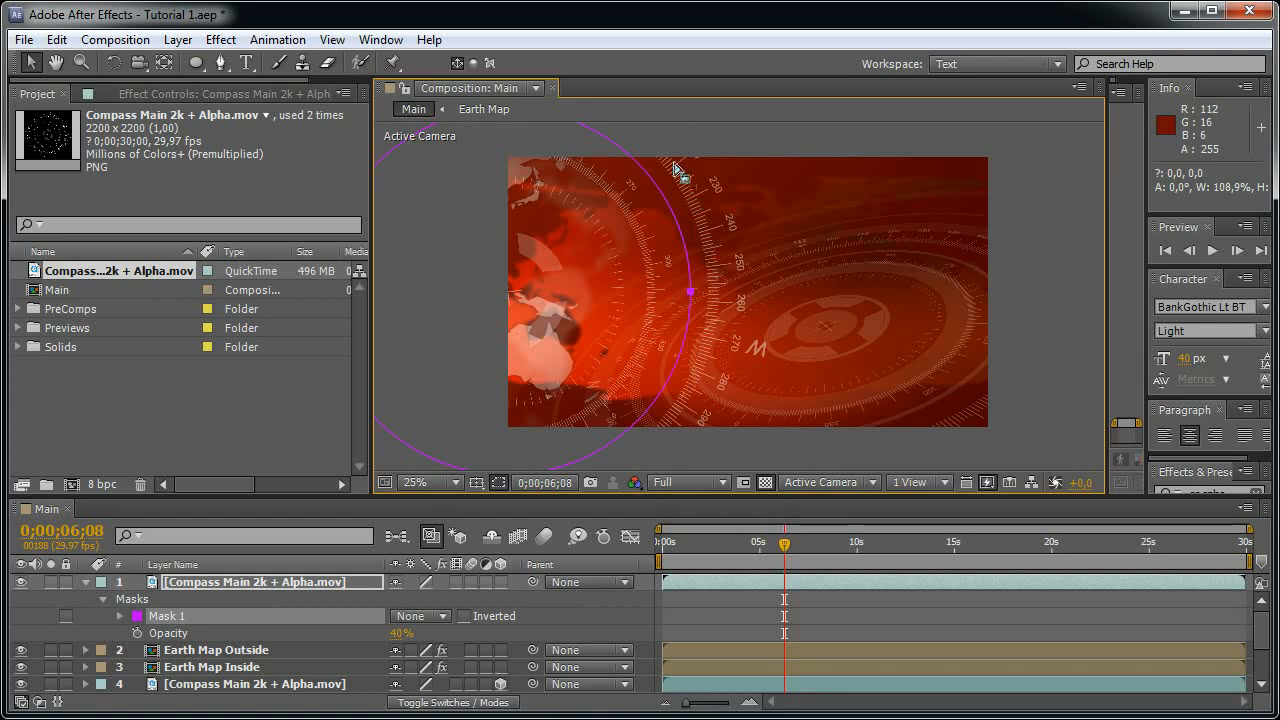
{"action": "left_click", "coordinate": [433, 617]}
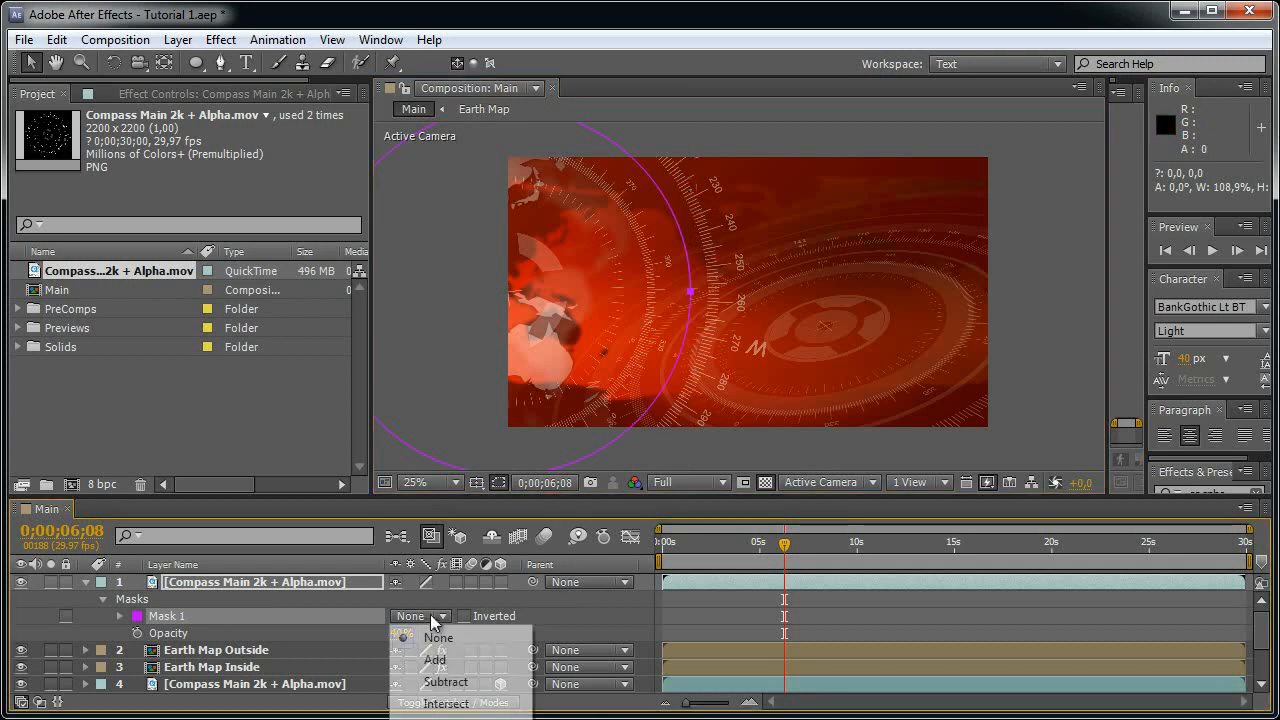
{"action": "left_click", "coordinate": [456, 685]}
- Scale the top compass layer down to 97%
{"action": "left_click", "coordinate": [274, 588]}
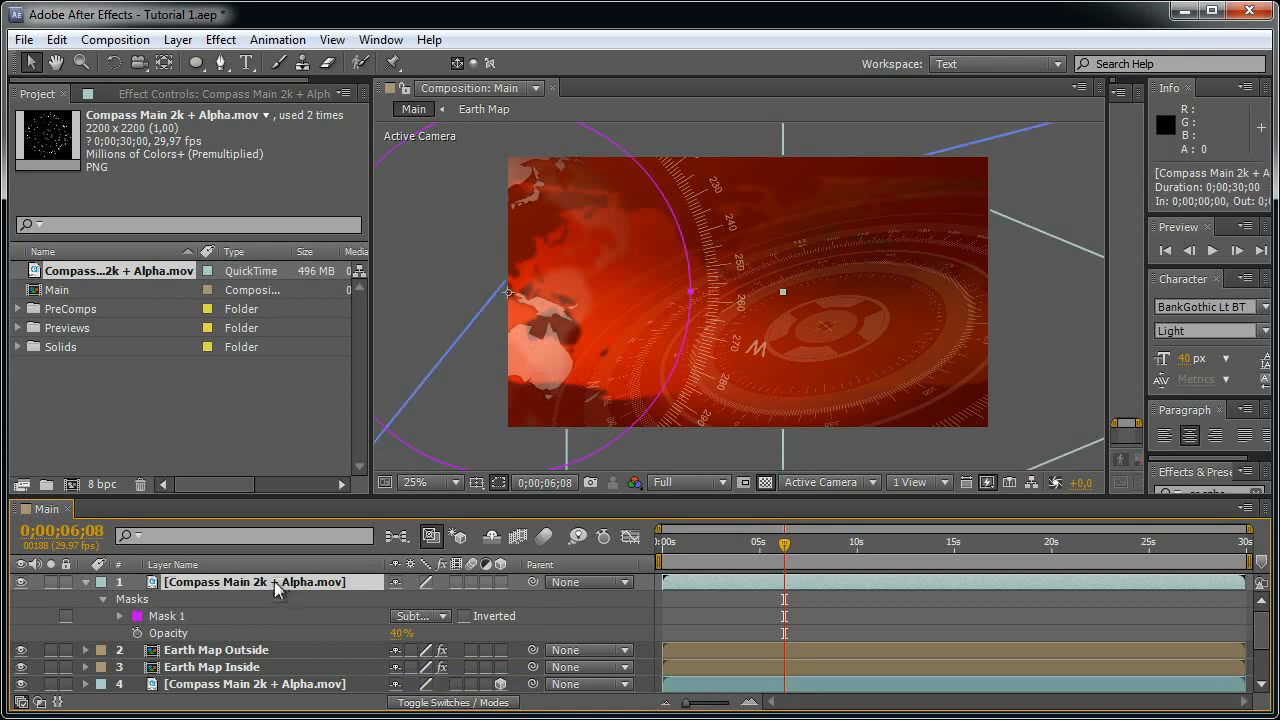
{"action": "key", "text": "s"}
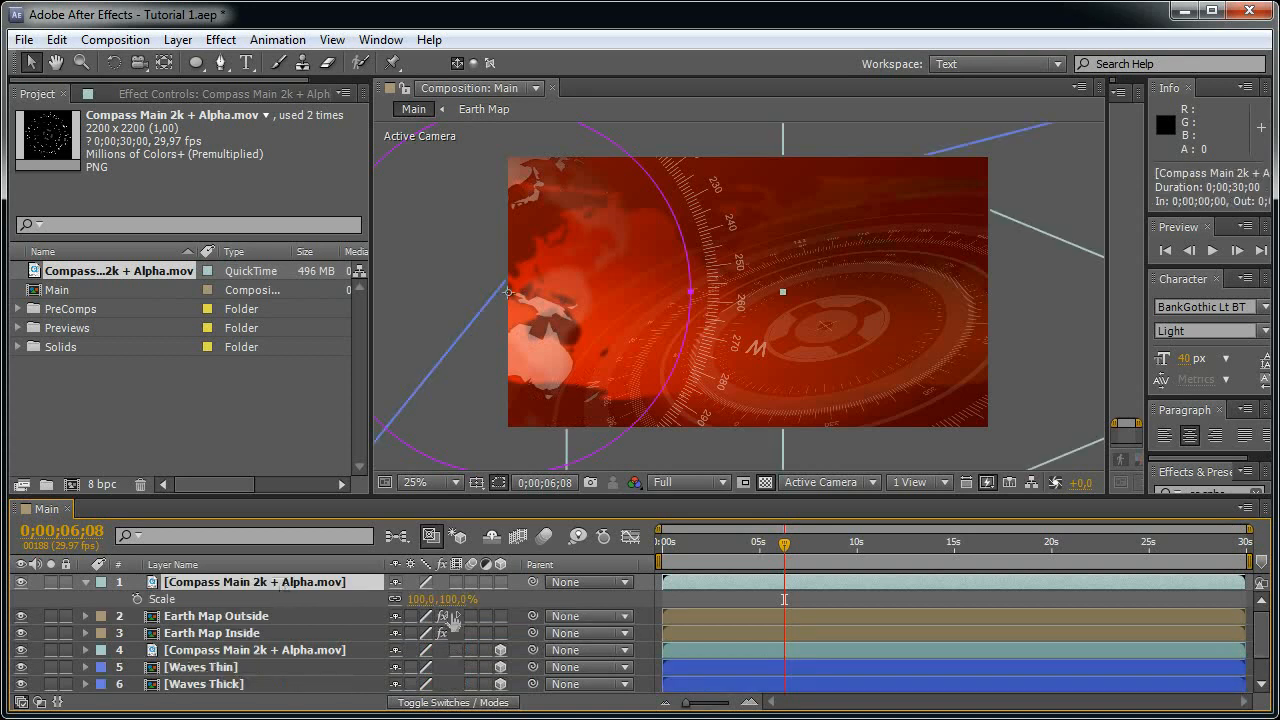
{"action": "mouse_move", "coordinate": [460, 599]}
{"action": "left_mouse_down"}
{"action": "mouse_move", "coordinate": [447, 599]}
{"action": "mouse_move", "coordinate": [458, 597]}
{"action": "left_mouse_up"}
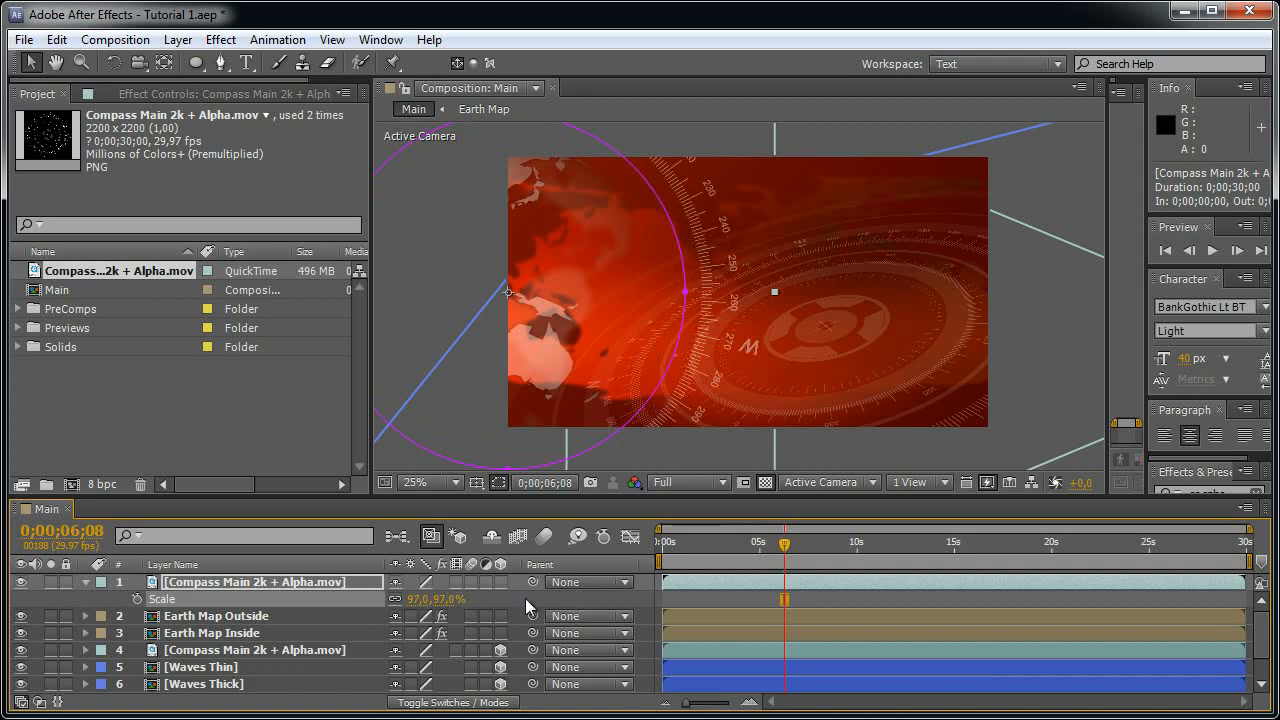
- Apply a Drop Shadow effect to the top compass layer and set the shadow's opacity to 100%
{"action": "left_click", "coordinate": [242, 582]}
{"action": "left_click", "coordinate": [221, 39]}
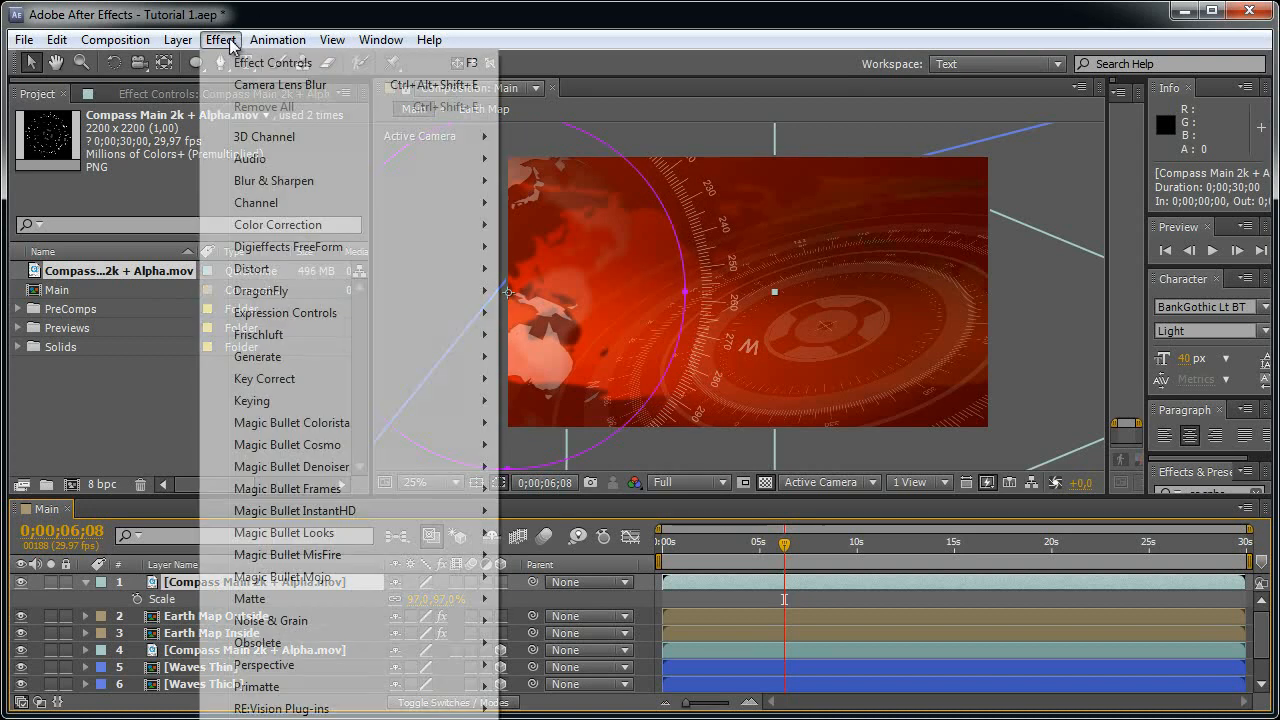
{"action": "mouse_move", "coordinate": [363, 664]}
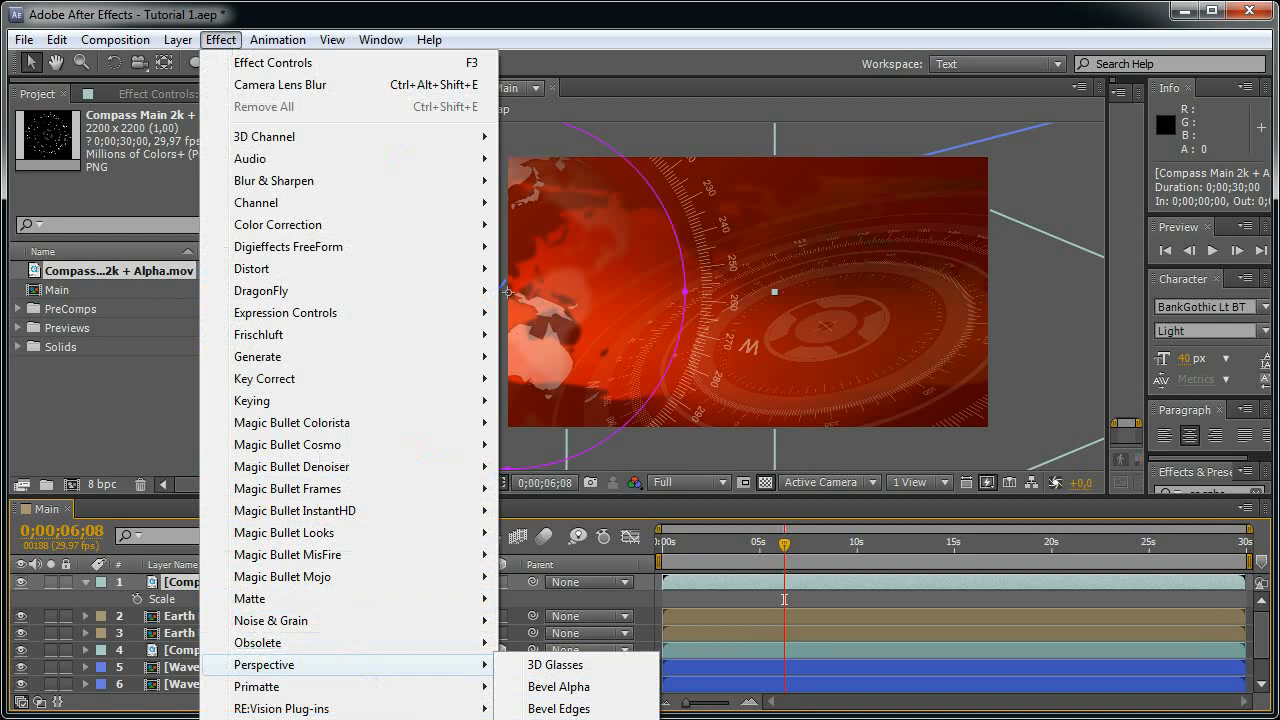
{"action": "left_click", "coordinate": [566, 719]}
{"action": "scroll", "coordinate": [710, 241], "scroll_direction": "up", "scroll_amount": 3}
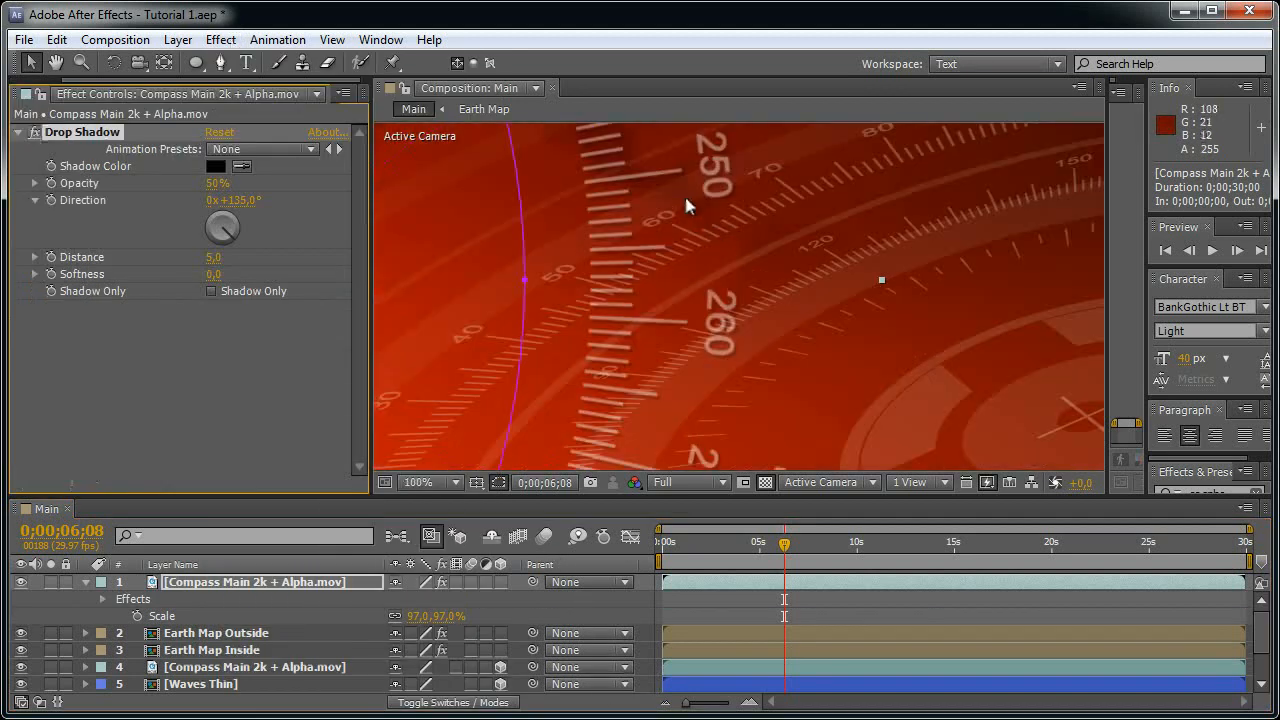
{"action": "left_click_drag", "start_coordinate": [686, 206], "coordinate": [698, 378]}
{"action": "left_click_drag", "start_coordinate": [1116, 179], "coordinate": [1123, 180]}
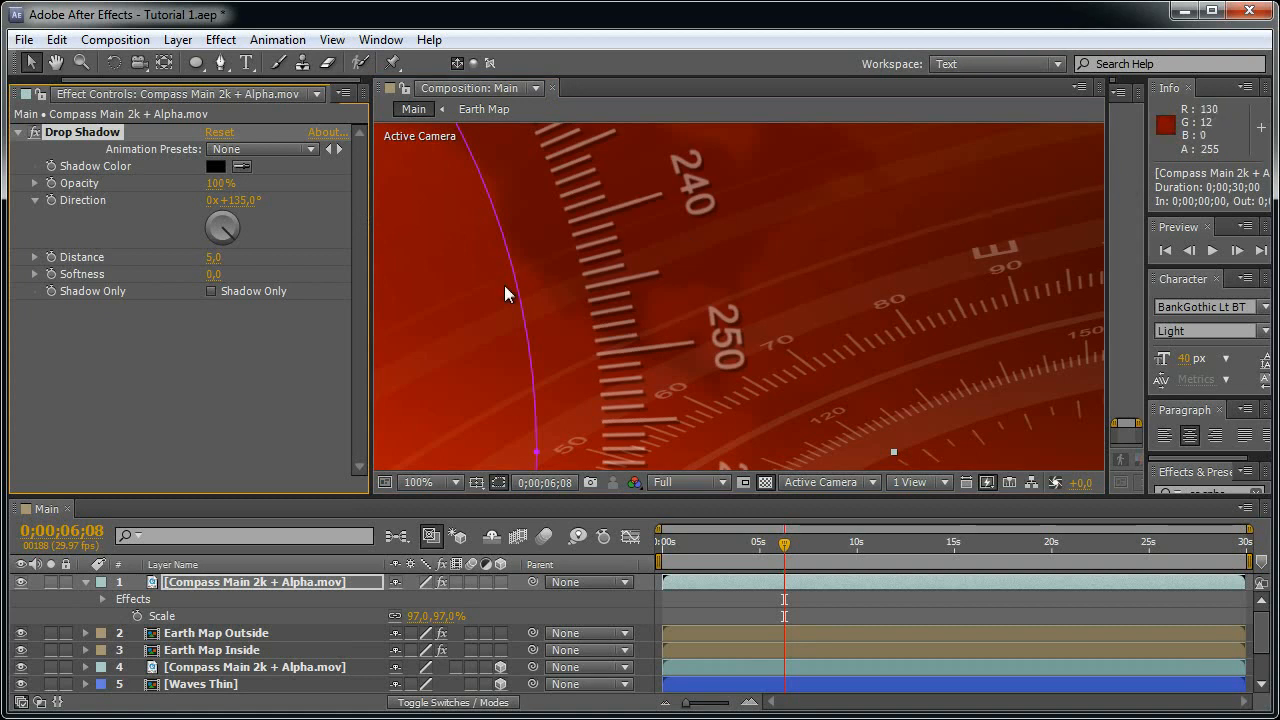
- Set the compass layer's drop shadow distance and softness both to 3, and collapse the layer's properties
{"action": "left_click", "coordinate": [216, 257]}
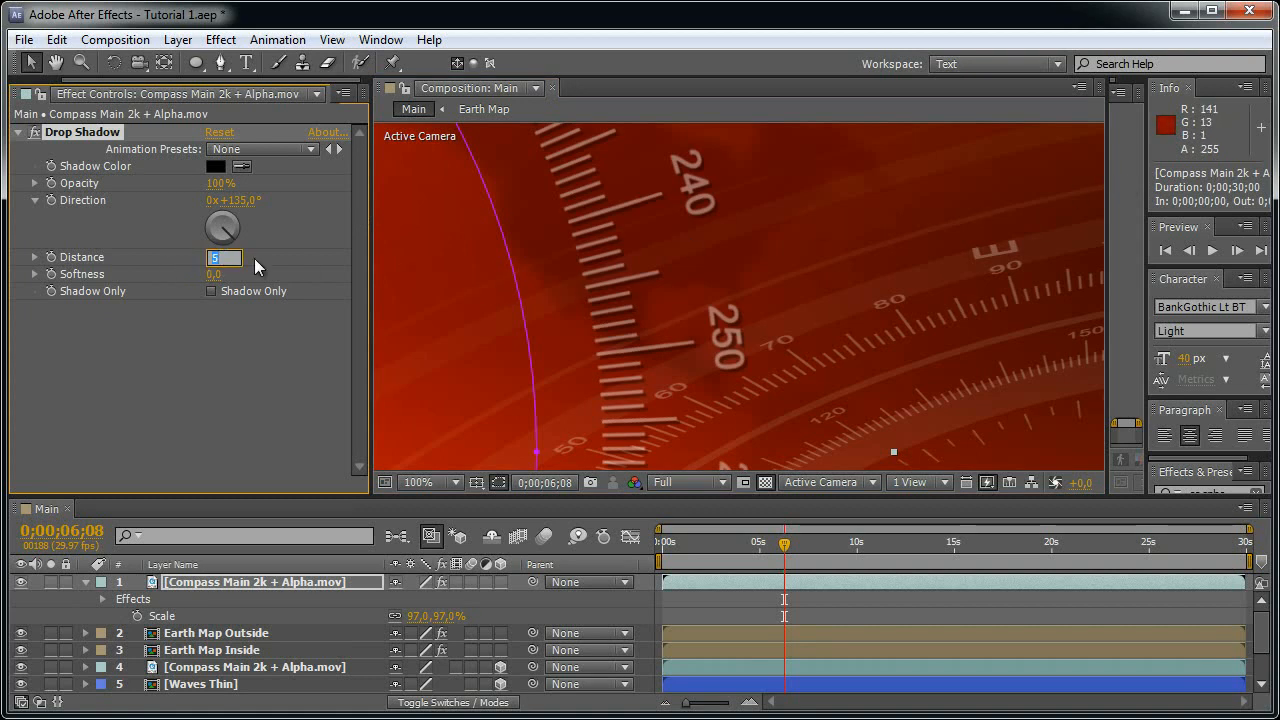
{"action": "type", "text": "3"}
{"action": "key", "text": "Return"}
{"action": "left_click", "coordinate": [213, 275]}
{"action": "type", "text": "3"}
{"action": "key", "text": "Return"}
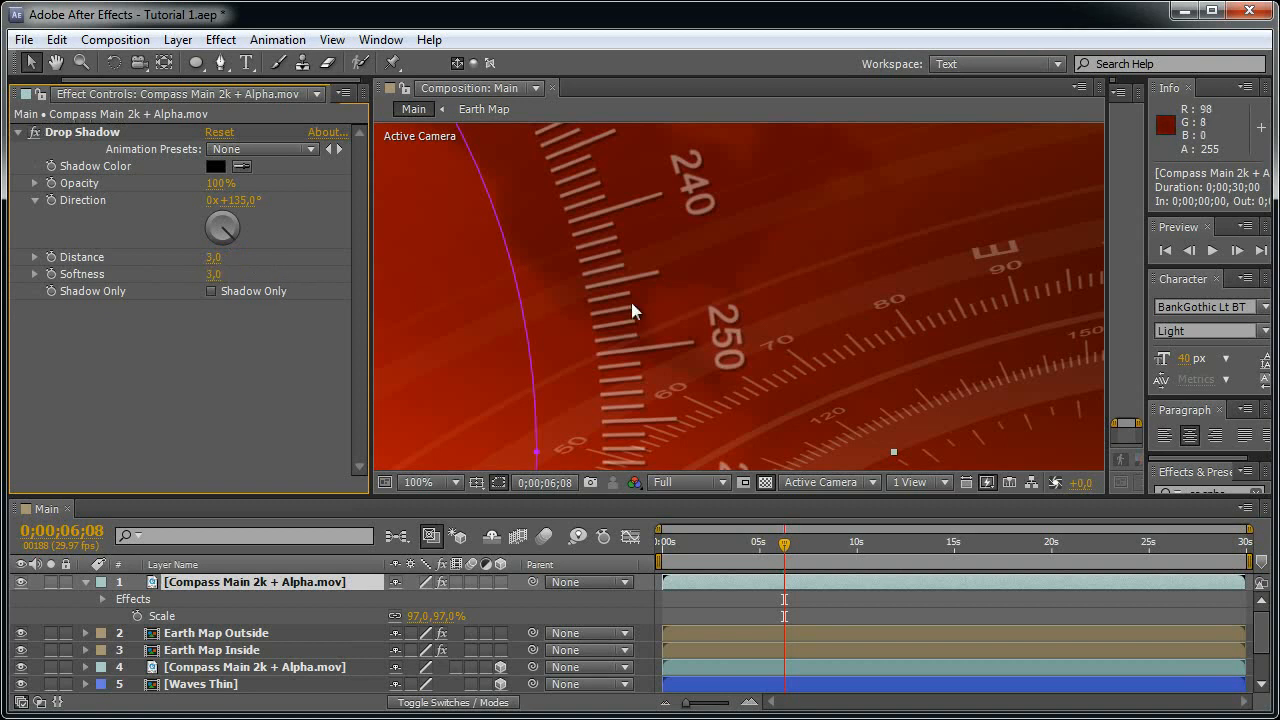
{"action": "scroll", "coordinate": [626, 301], "scroll_direction": "down", "scroll_amount": 2}
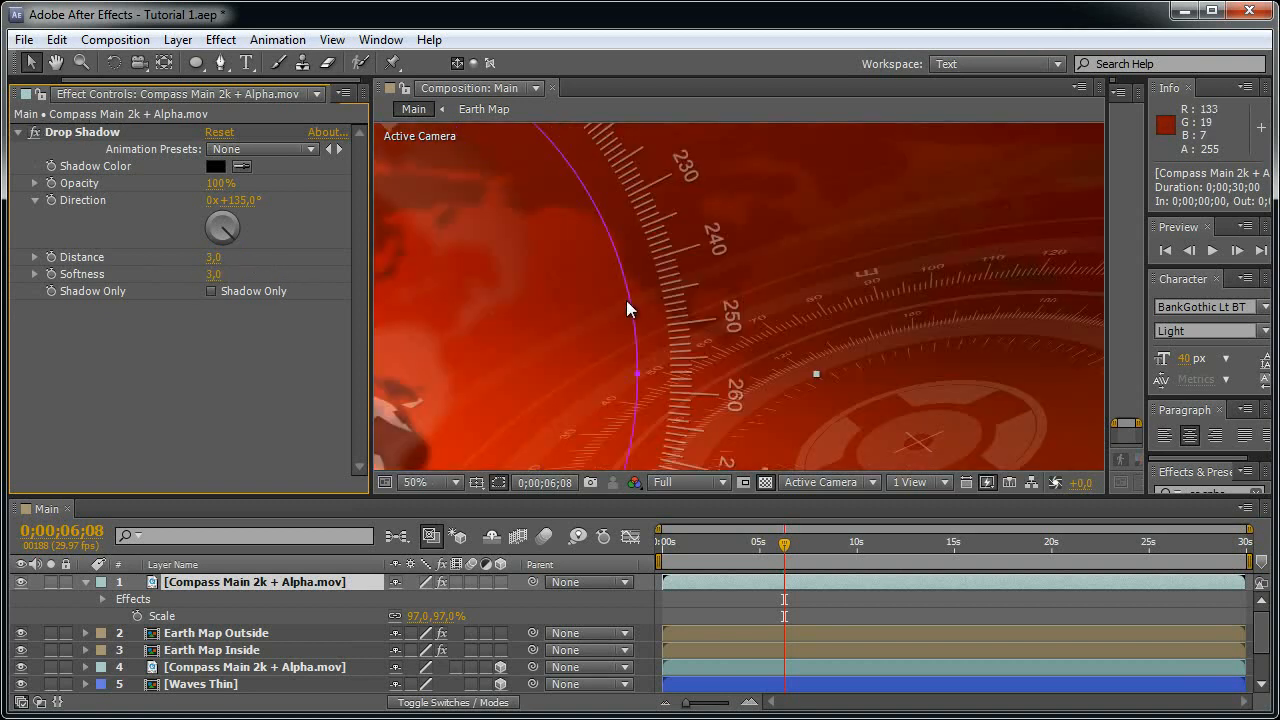
{"action": "scroll", "coordinate": [647, 270], "scroll_direction": "down", "scroll_amount": 1}
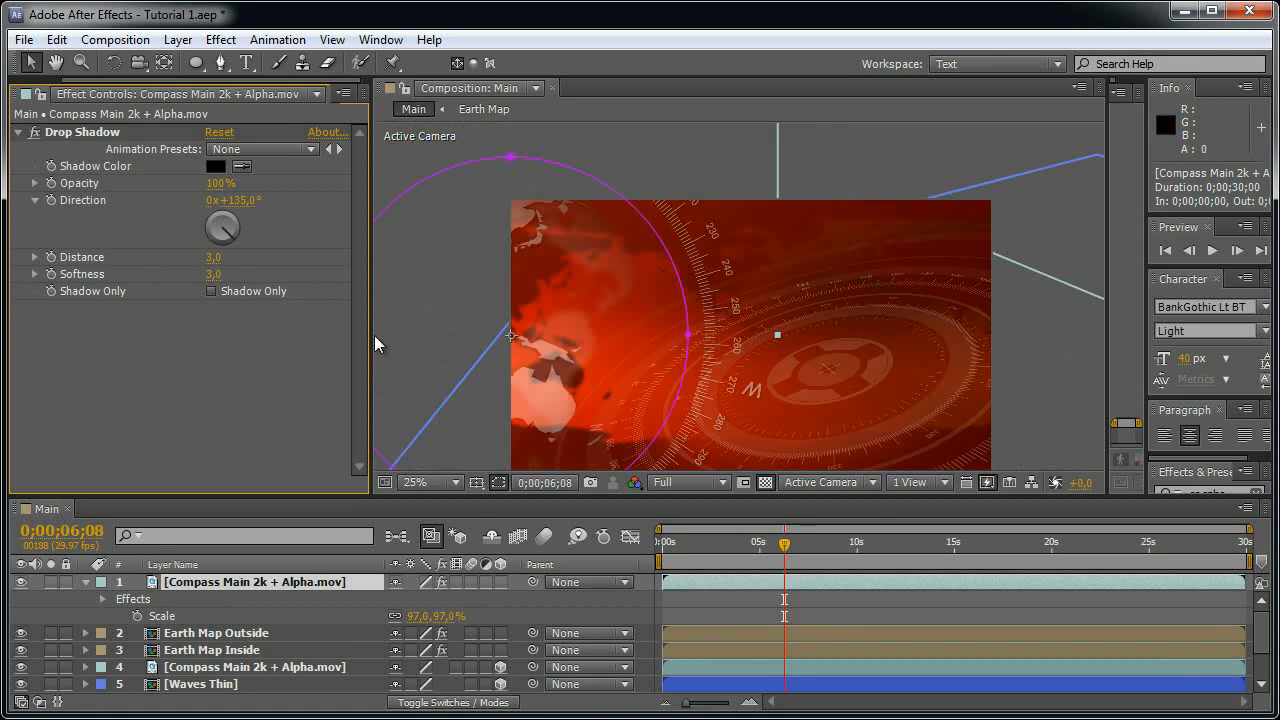
{"action": "left_click", "coordinate": [86, 582]}
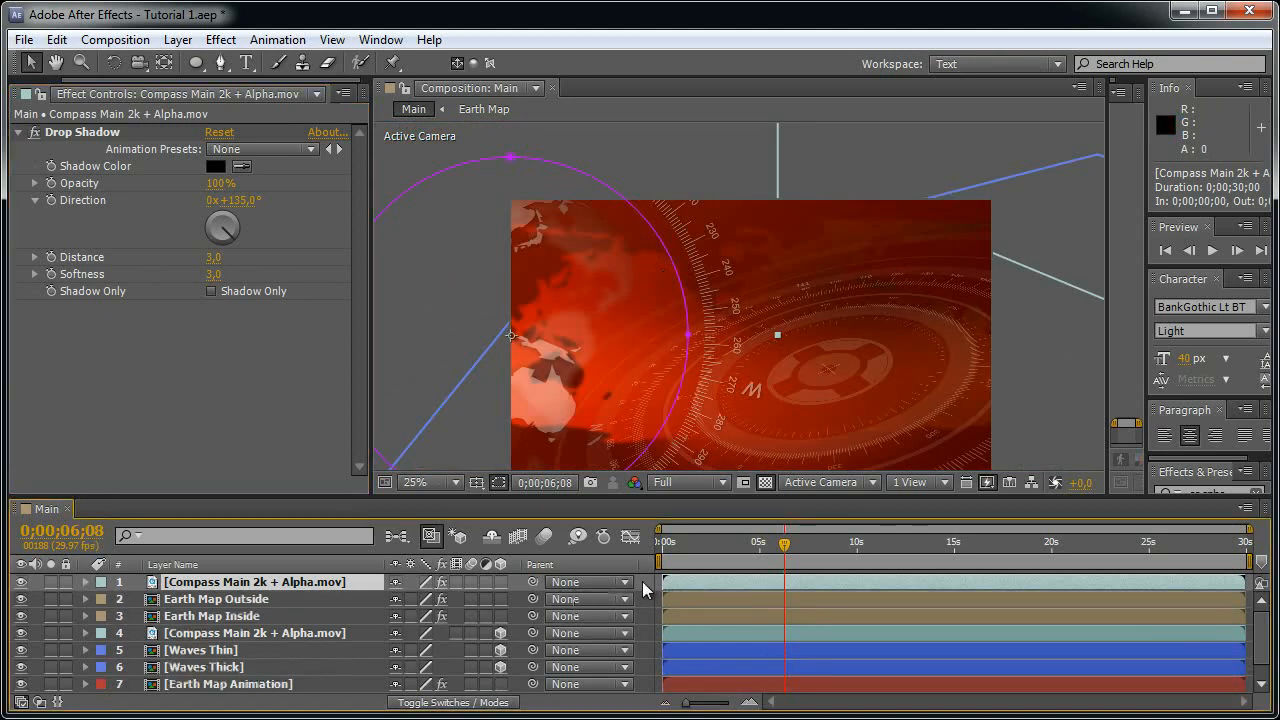
- Create a black 1920 x 1080 px solid layer named Vignette
{"action": "key", "text": "ctrl+y"}
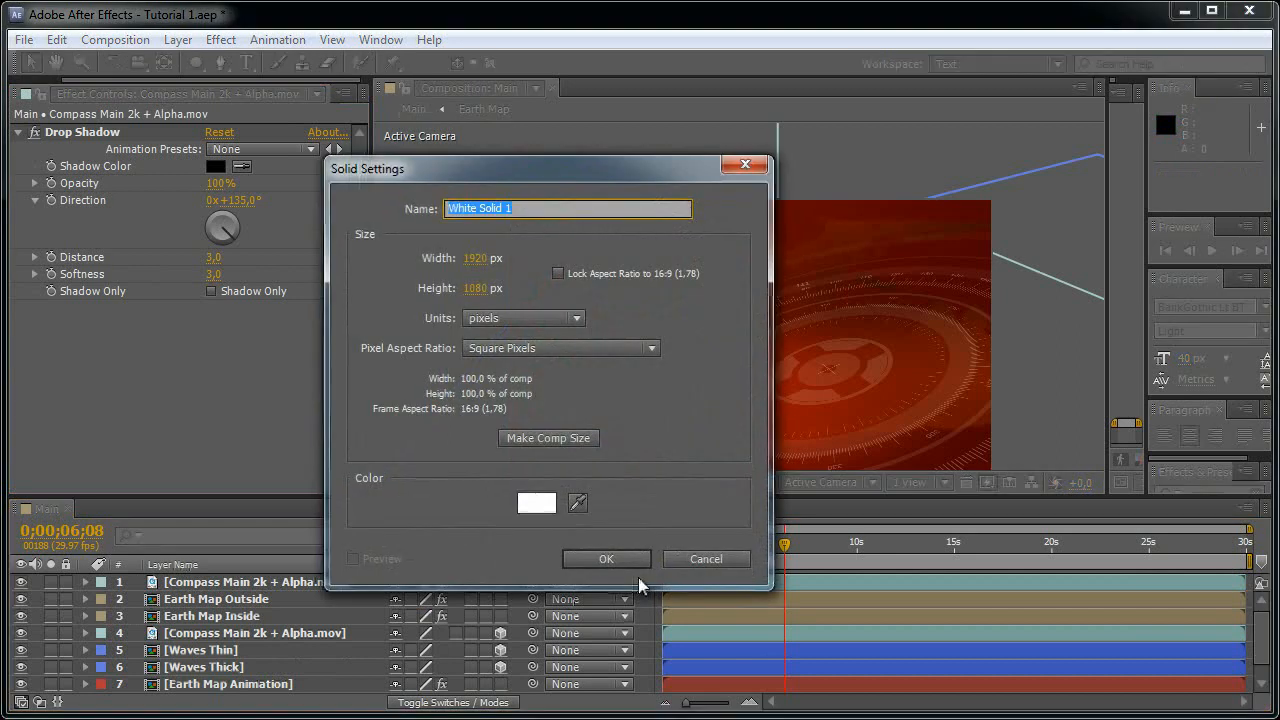
{"action": "type", "text": "Vignette"}
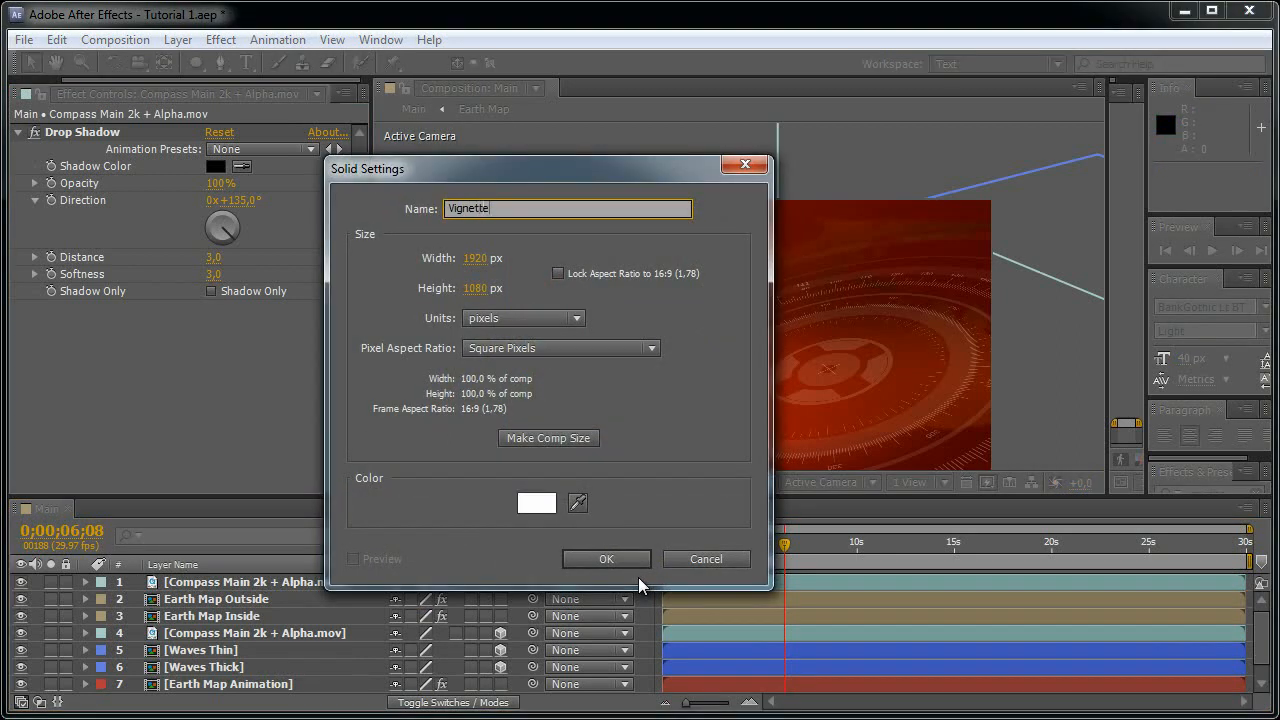
{"action": "left_click", "coordinate": [527, 503]}
{"action": "left_click_drag", "start_coordinate": [514, 494], "coordinate": [316, 571]}
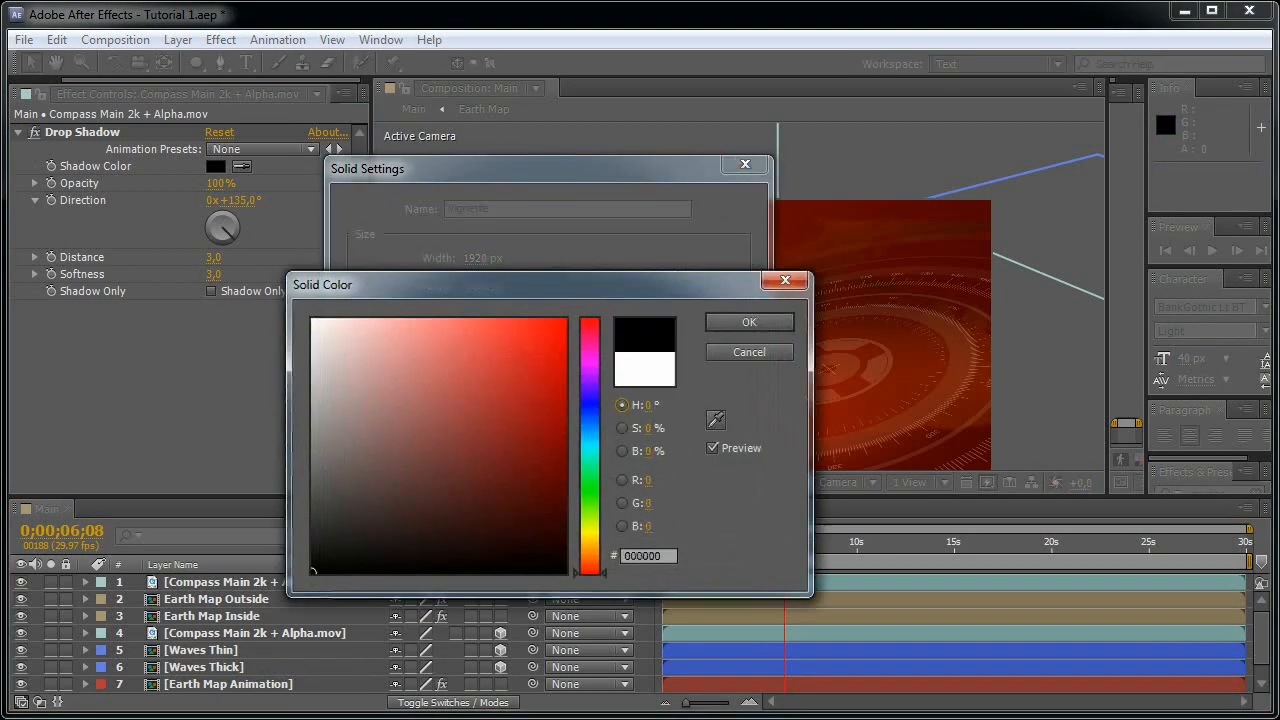
{"action": "left_click", "coordinate": [732, 326]}
{"action": "left_click", "coordinate": [633, 555]}
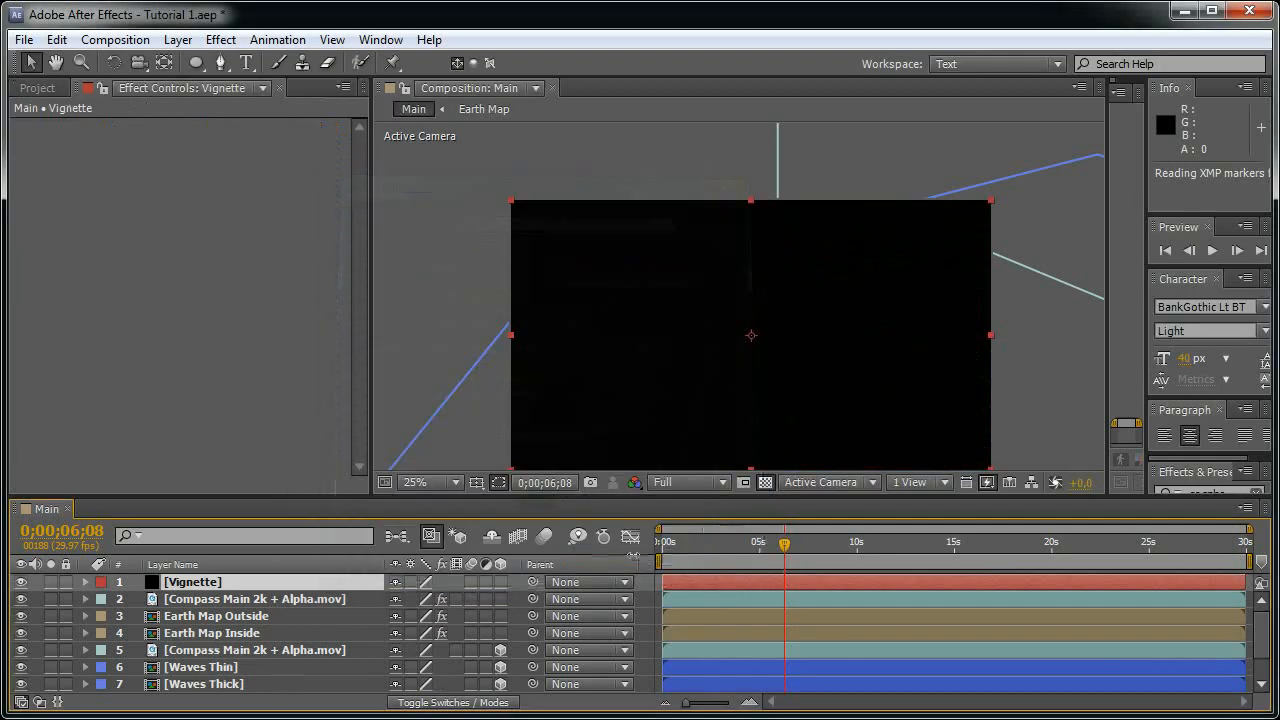
- Add an elliptical mask filling the whole Vignette layer and set its mode to Subtract
{"action": "double_click", "coordinate": [196, 62]}
{"action": "left_click", "coordinate": [428, 616]}
{"action": "left_click", "coordinate": [450, 681]}
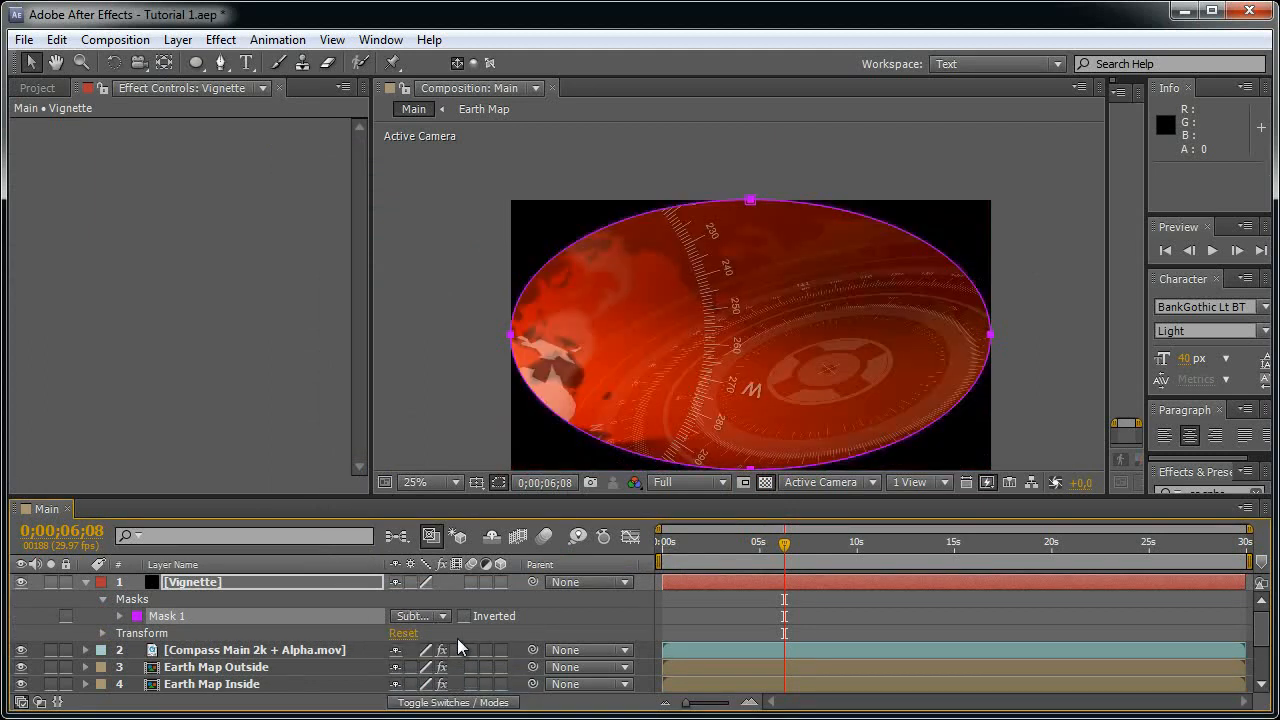
- Set the Vignette mask's feather to 400 pixels in both directions
{"action": "key", "text": "f"}
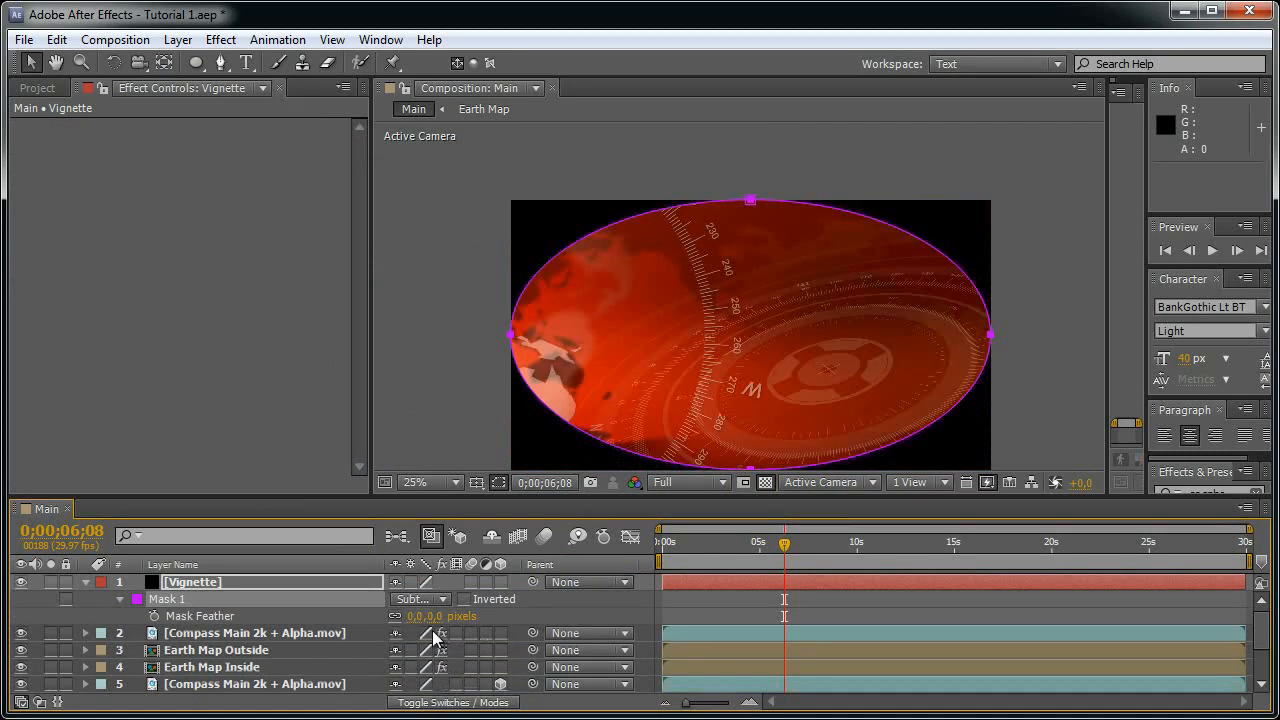
{"action": "left_click", "coordinate": [440, 617]}
{"action": "type", "text": "400"}
{"action": "key", "text": "Return"}
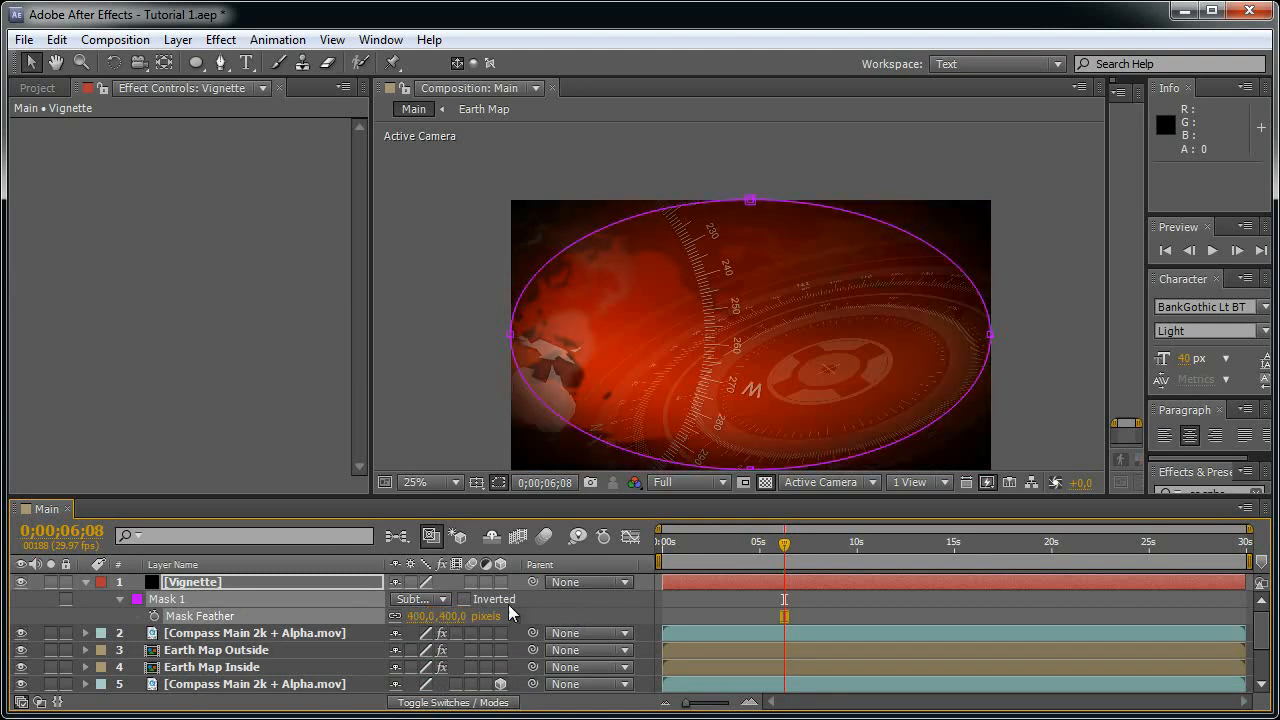
- Set the Vignette layer's opacity to 15%
{"action": "key", "text": "t"}
{"action": "left_click", "coordinate": [403, 600]}
{"action": "type", "text": "15"}
{"action": "left_click", "coordinate": [481, 603]}
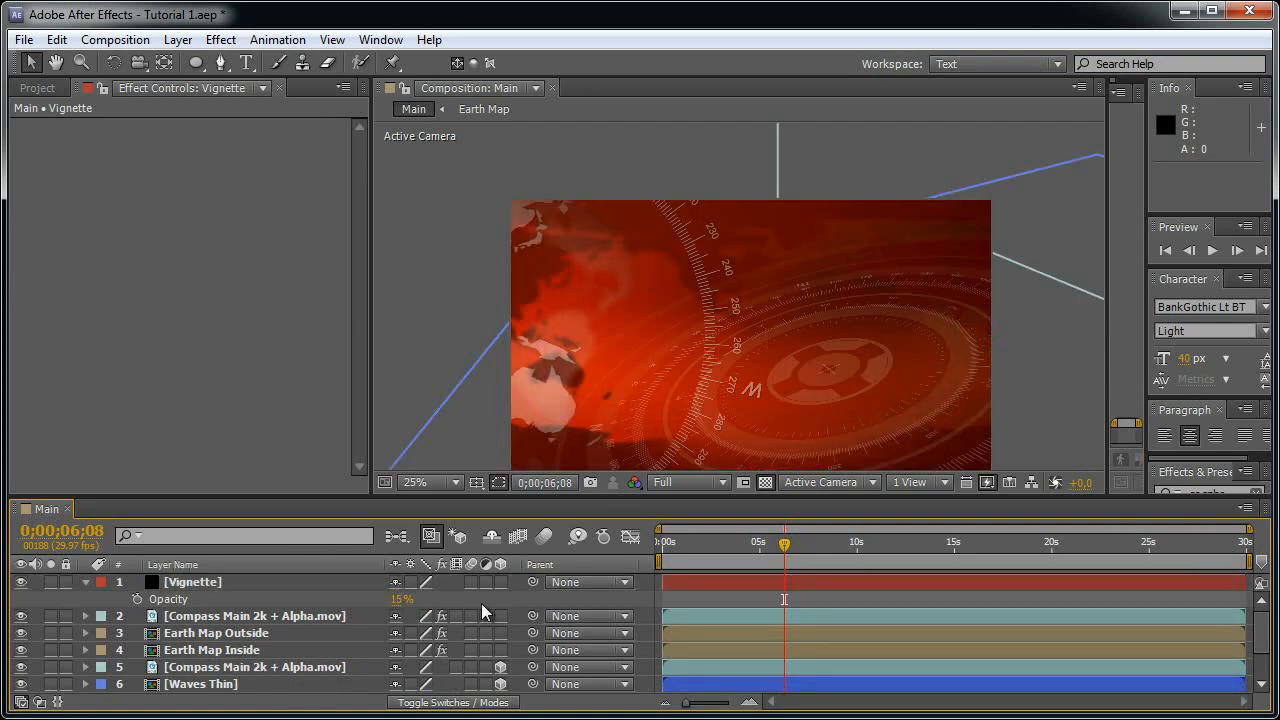
- Solo the Vignette layer briefly to examine its darkened edges, restore all layers, and collapse its properties
{"action": "left_click", "coordinate": [330, 586]}
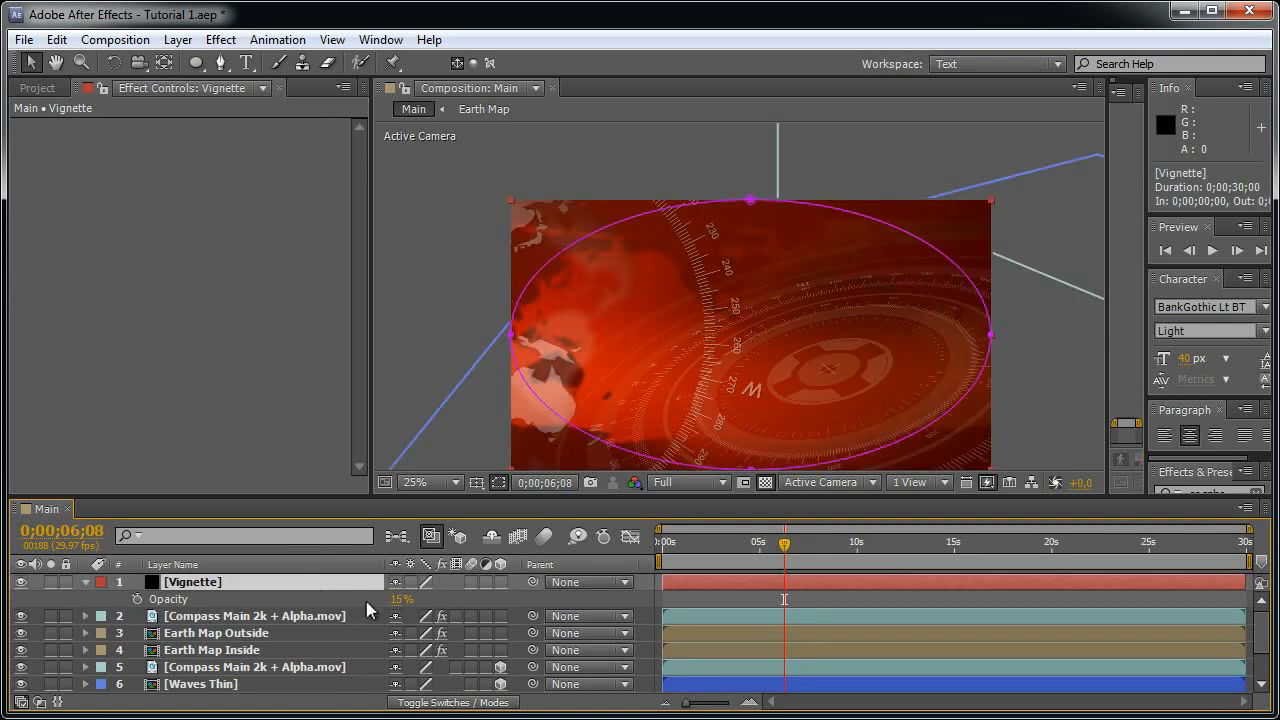
{"action": "left_click", "coordinate": [51, 583]}
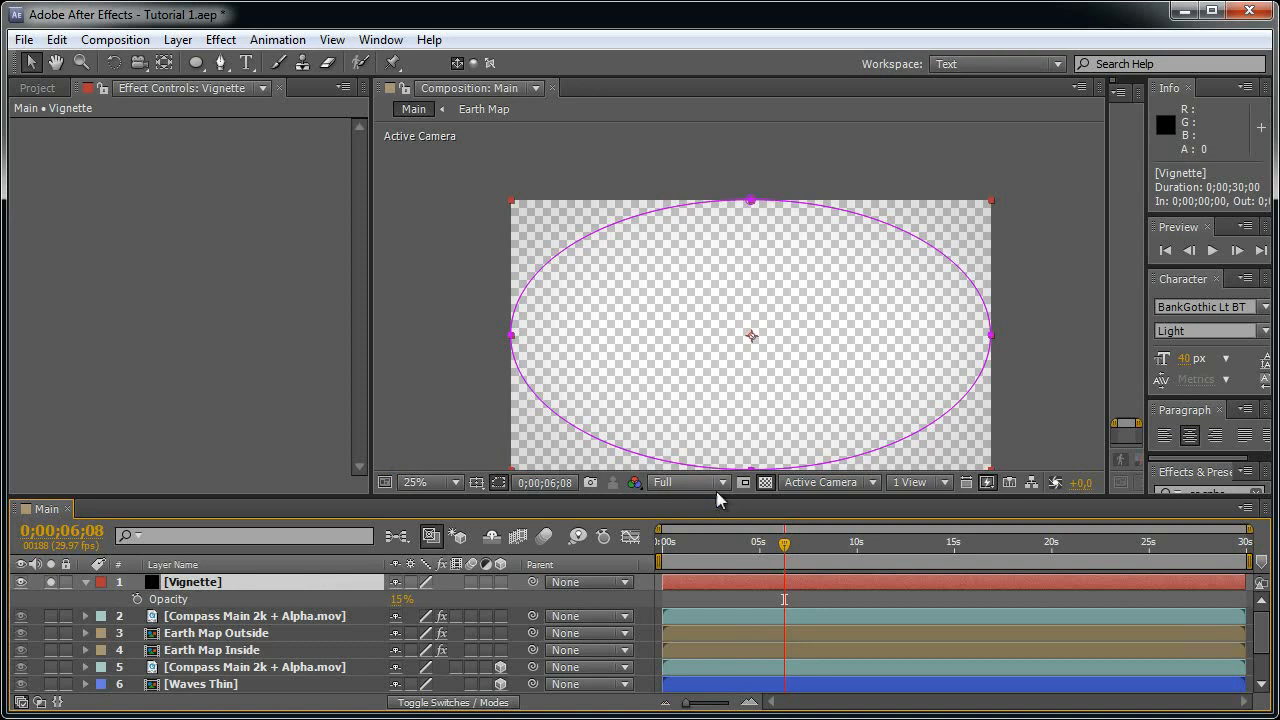
{"action": "left_click", "coordinate": [51, 583]}
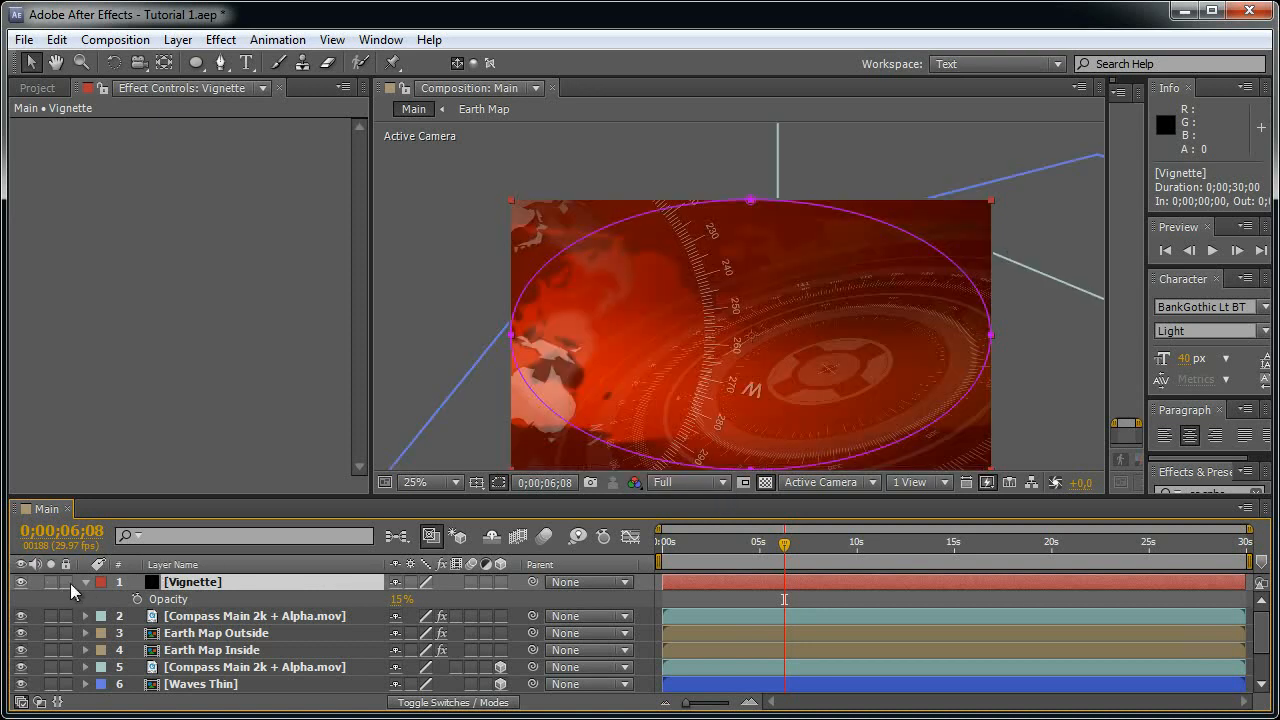
{"action": "left_click", "coordinate": [85, 583]}
{"action": "key", "text": "F2"}
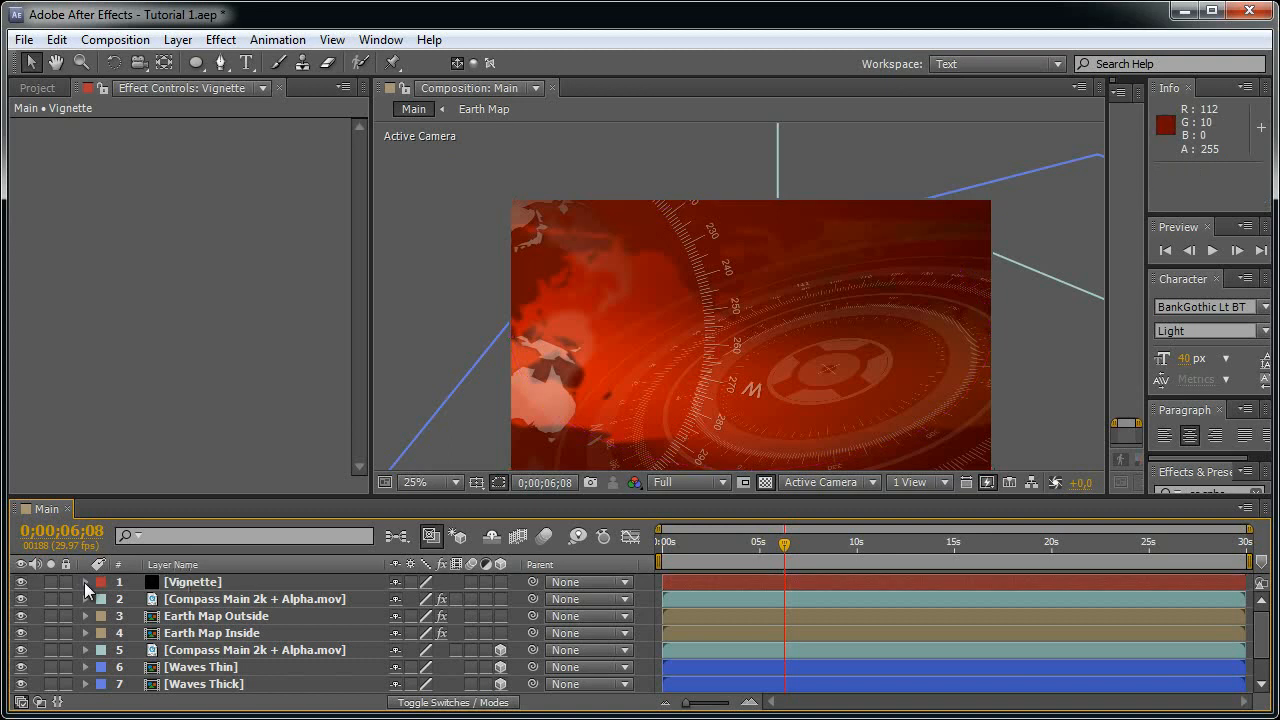
- Set the Vignette layer's opacity to 50%, review its mask feather, and collapse the layer's properties
{"action": "left_click", "coordinate": [200, 581]}
{"action": "key", "text": "t"}
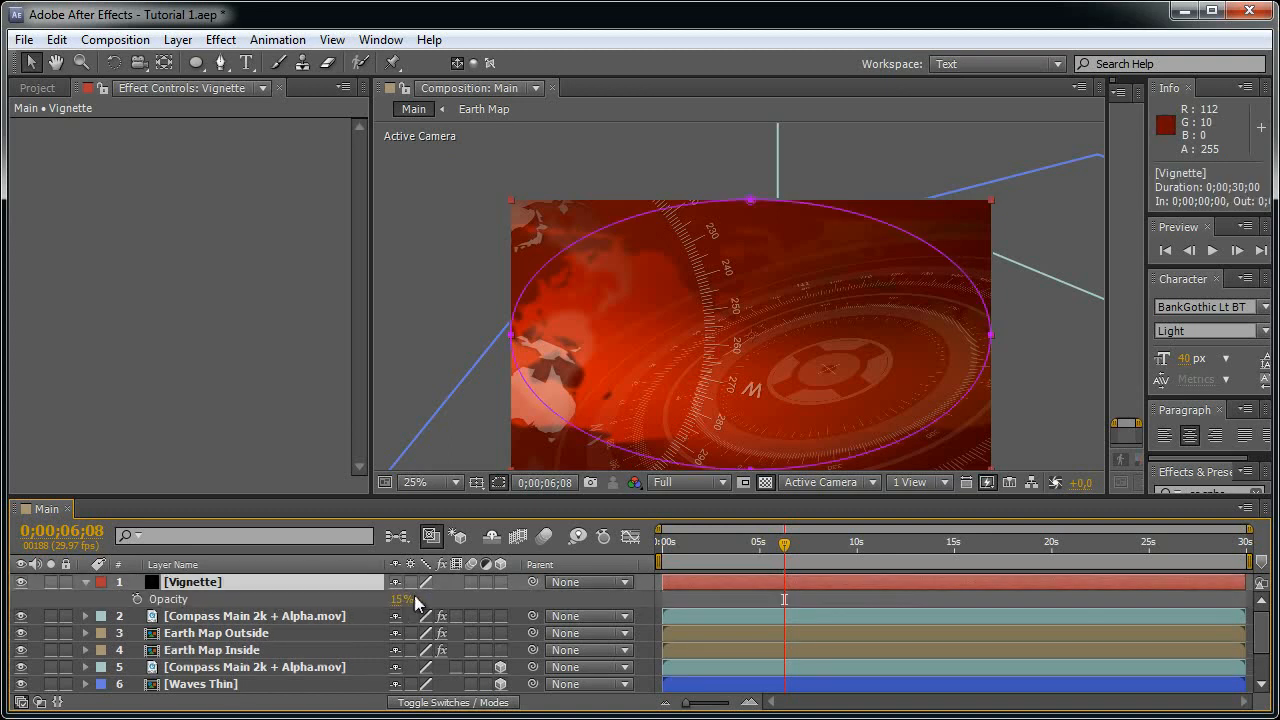
{"action": "left_click", "coordinate": [401, 599]}
{"action": "type", "text": "50"}
{"action": "key", "text": "Return"}
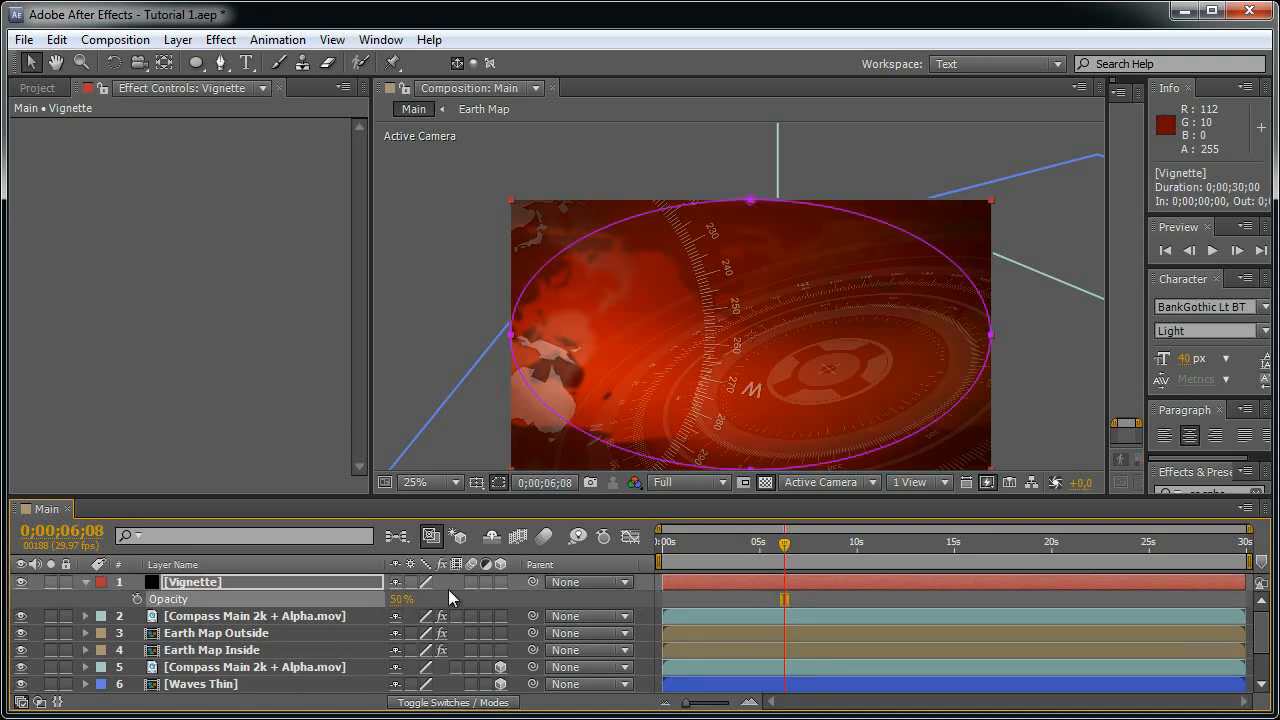
{"action": "key", "text": "f"}
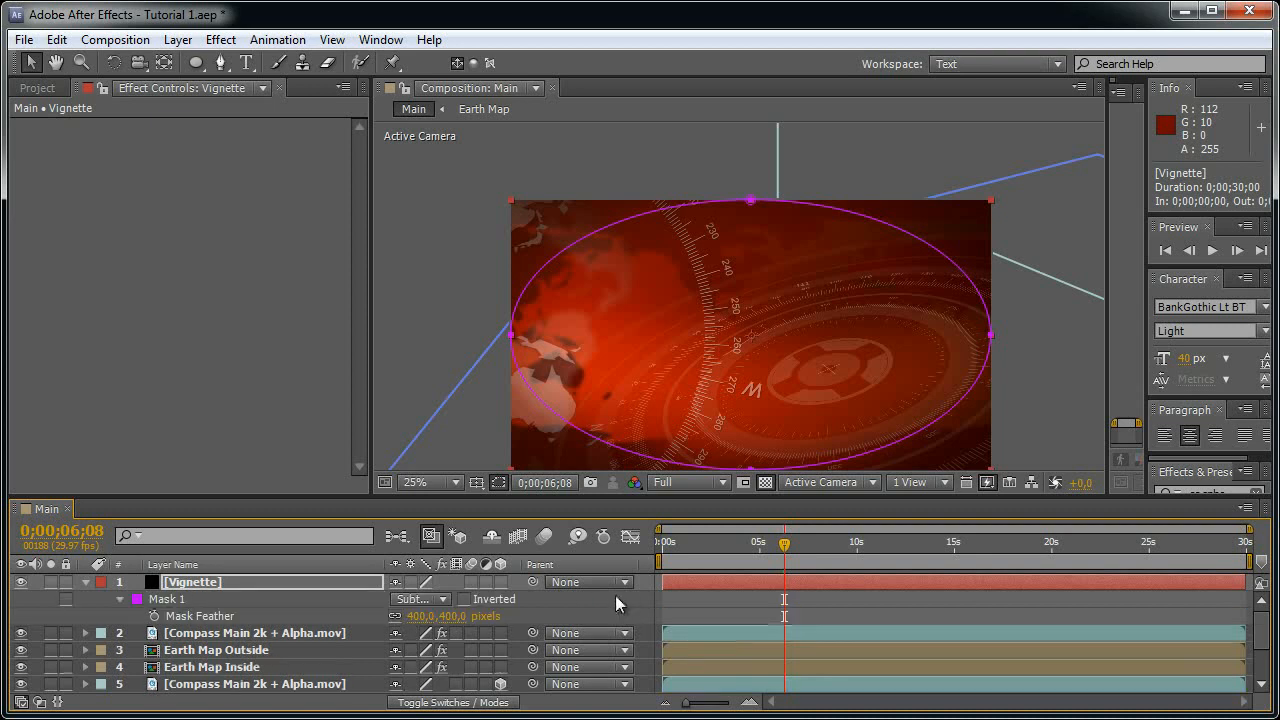
{"action": "left_click", "coordinate": [627, 601]}
{"action": "left_click", "coordinate": [765, 482]}
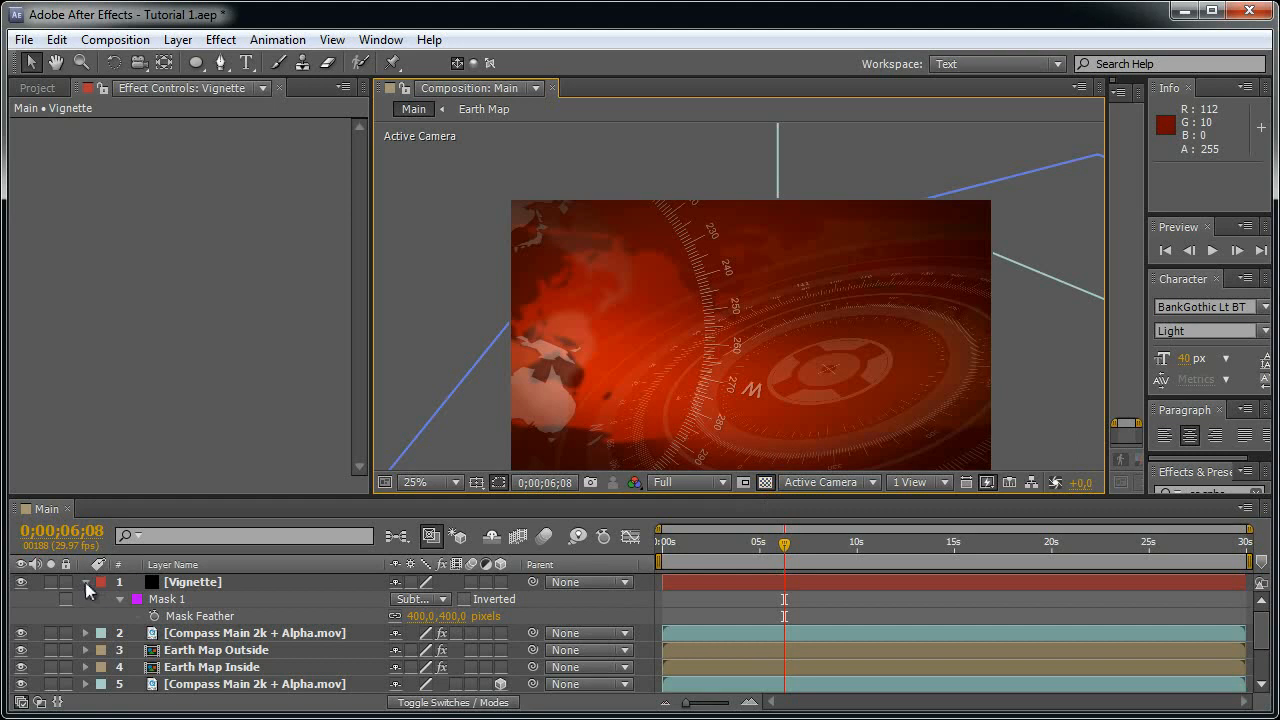
{"action": "left_click", "coordinate": [86, 582]}
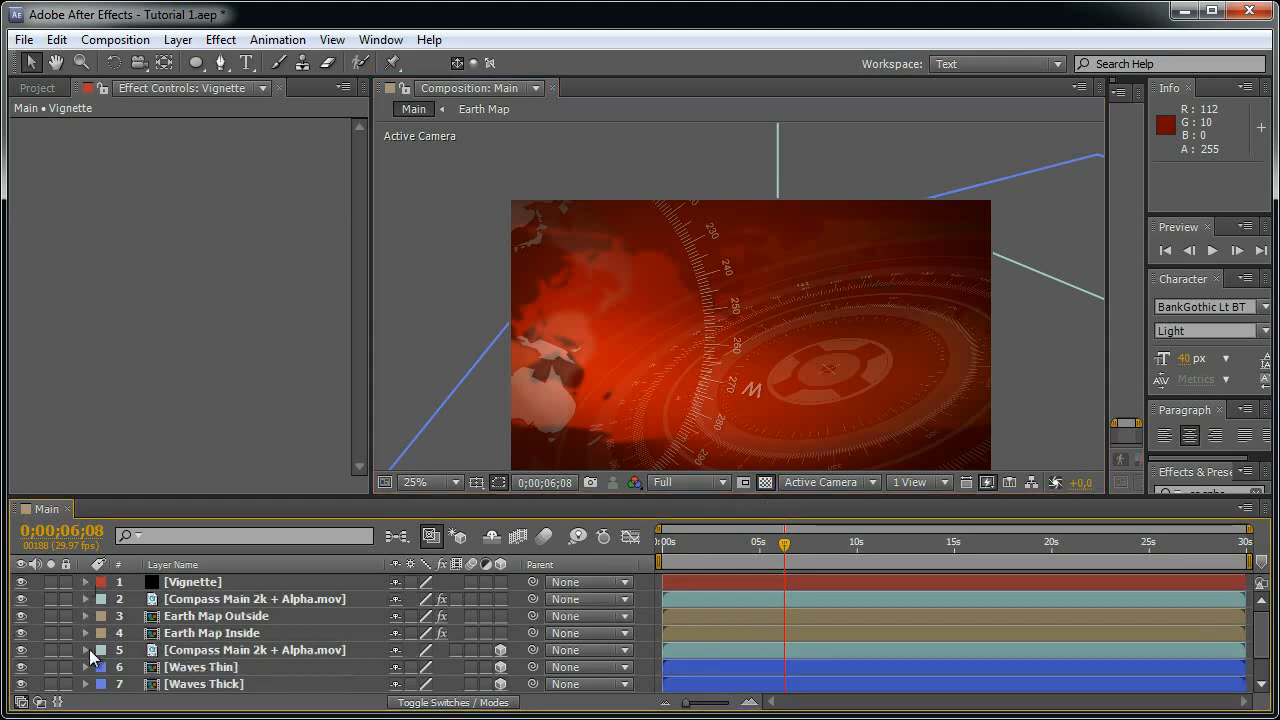
- Set the label colour of the upper Compass Main 2k + Alpha.mov, Earth Map Outside and Earth Map Inside layers to Yellow
{"action": "left_click", "coordinate": [232, 633]}
{"action": "left_click", "coordinate": [232, 600], "text": "shift"}
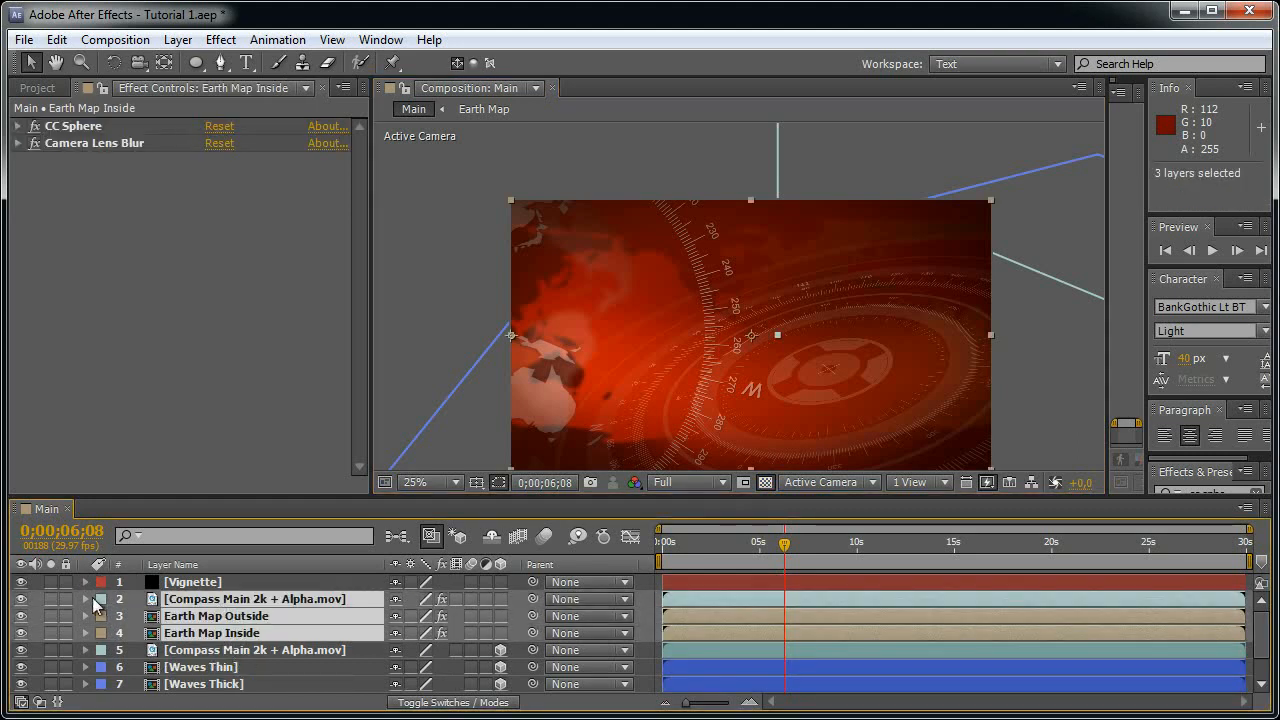
{"action": "left_click", "coordinate": [101, 600]}
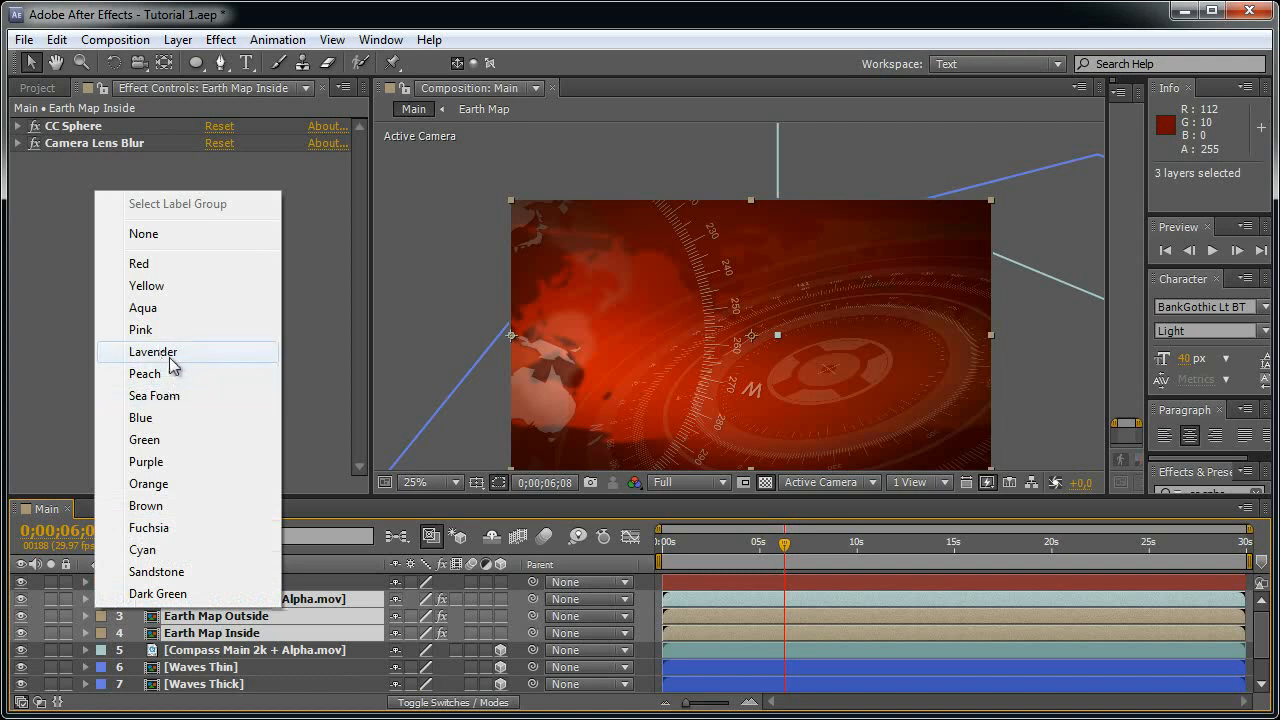
{"action": "left_click", "coordinate": [150, 329]}
{"action": "left_click", "coordinate": [101, 634]}
{"action": "left_click", "coordinate": [146, 319]}
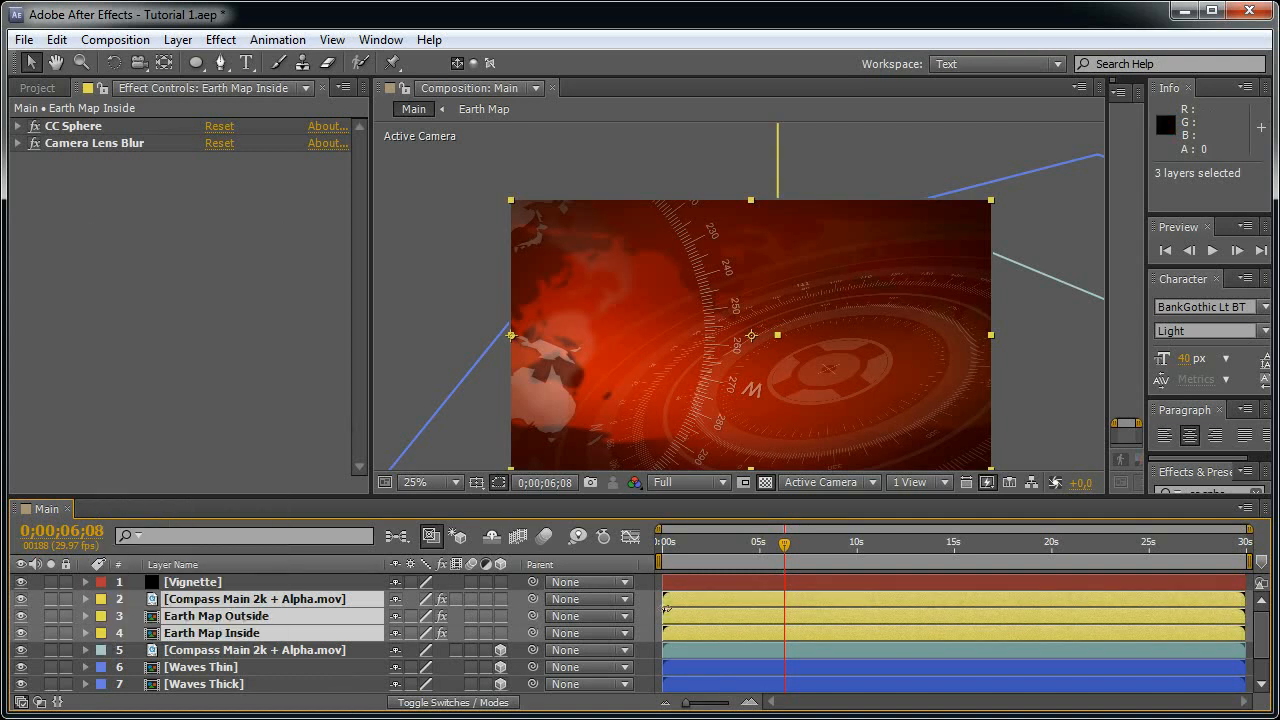
{"action": "left_click", "coordinate": [646, 605]}
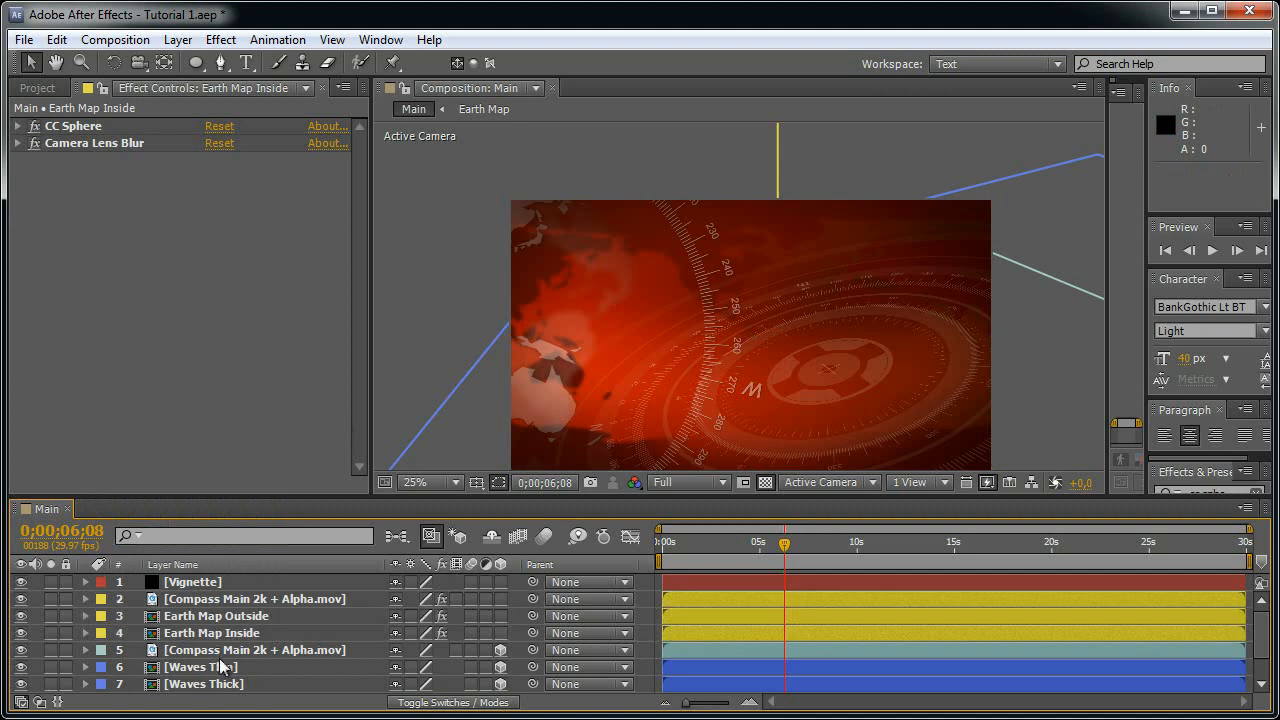
- Set the label colour of the 3D Compass Main 2k + Alpha.mov layer below Earth Map Inside to Yellow
{"action": "left_click", "coordinate": [215, 650]}
{"action": "left_click", "coordinate": [101, 650]}
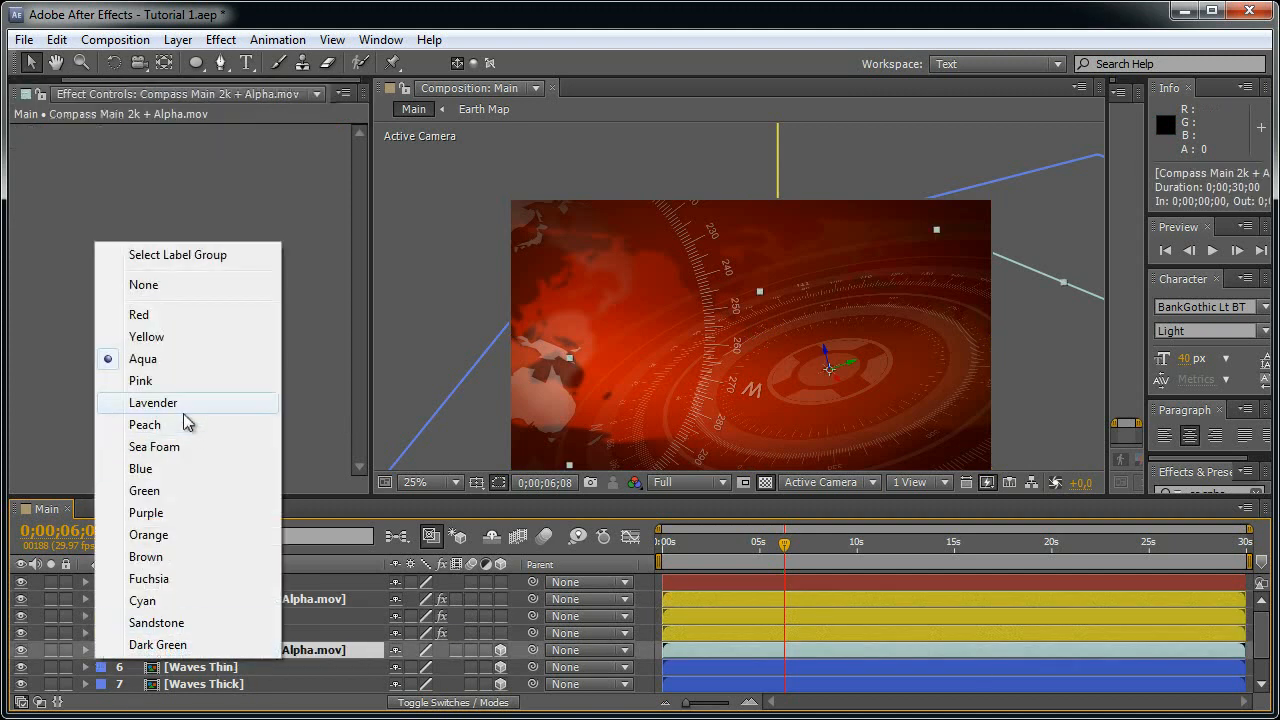
{"action": "left_click", "coordinate": [170, 343]}
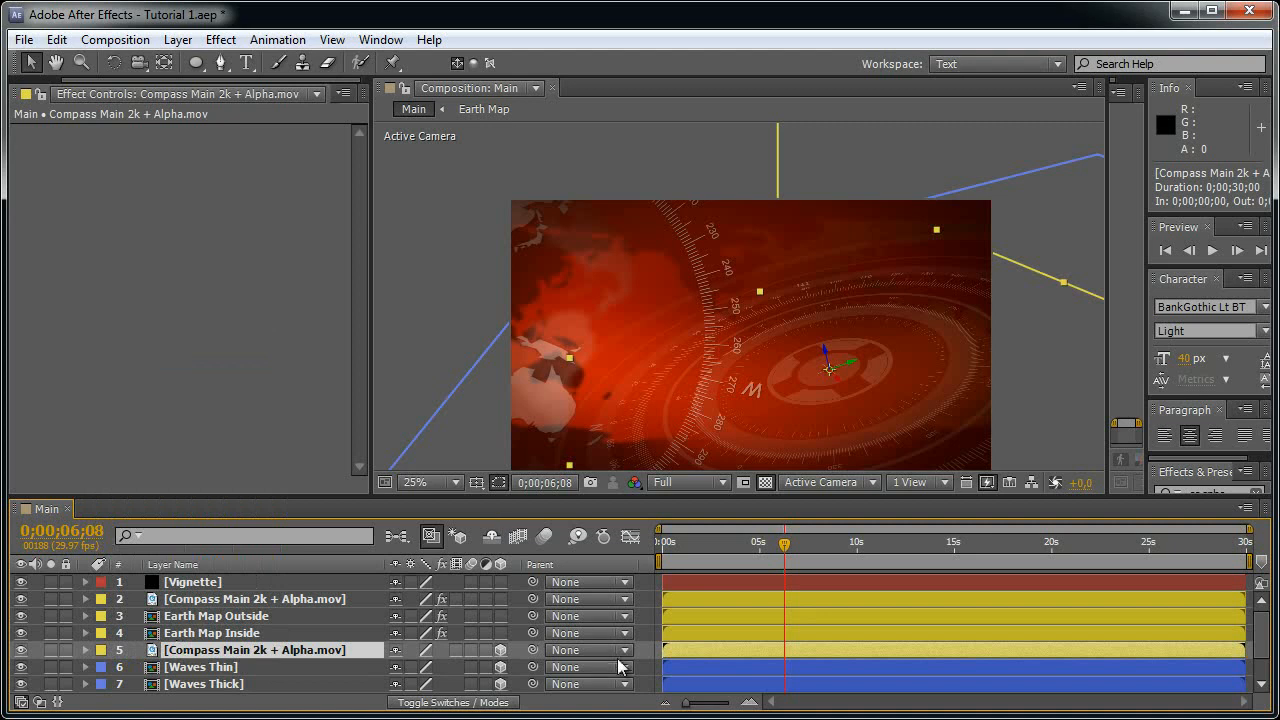
{"action": "left_click", "coordinate": [653, 643]}
- Create a black 1920 × 1080 px solid layer named Earth Fill
{"action": "key", "text": "ctrl+y"}
{"action": "type", "text": "Earth Fill"}
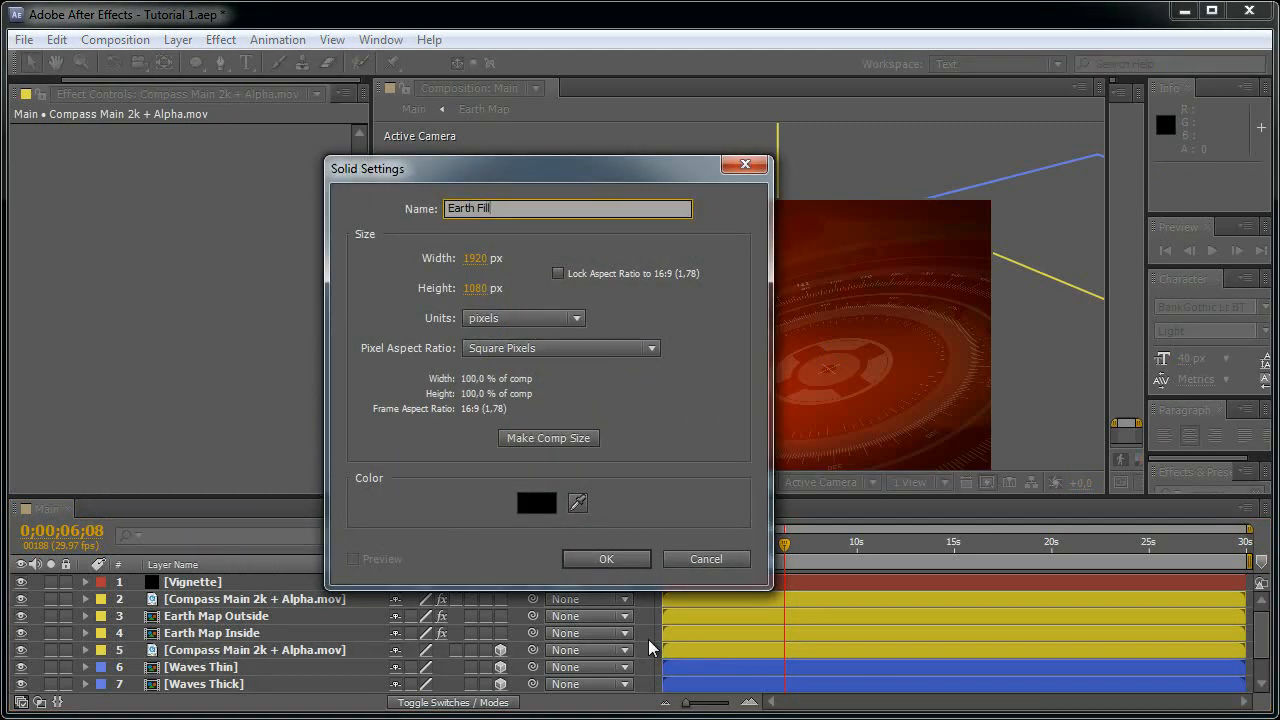
{"action": "key", "text": "Return"}
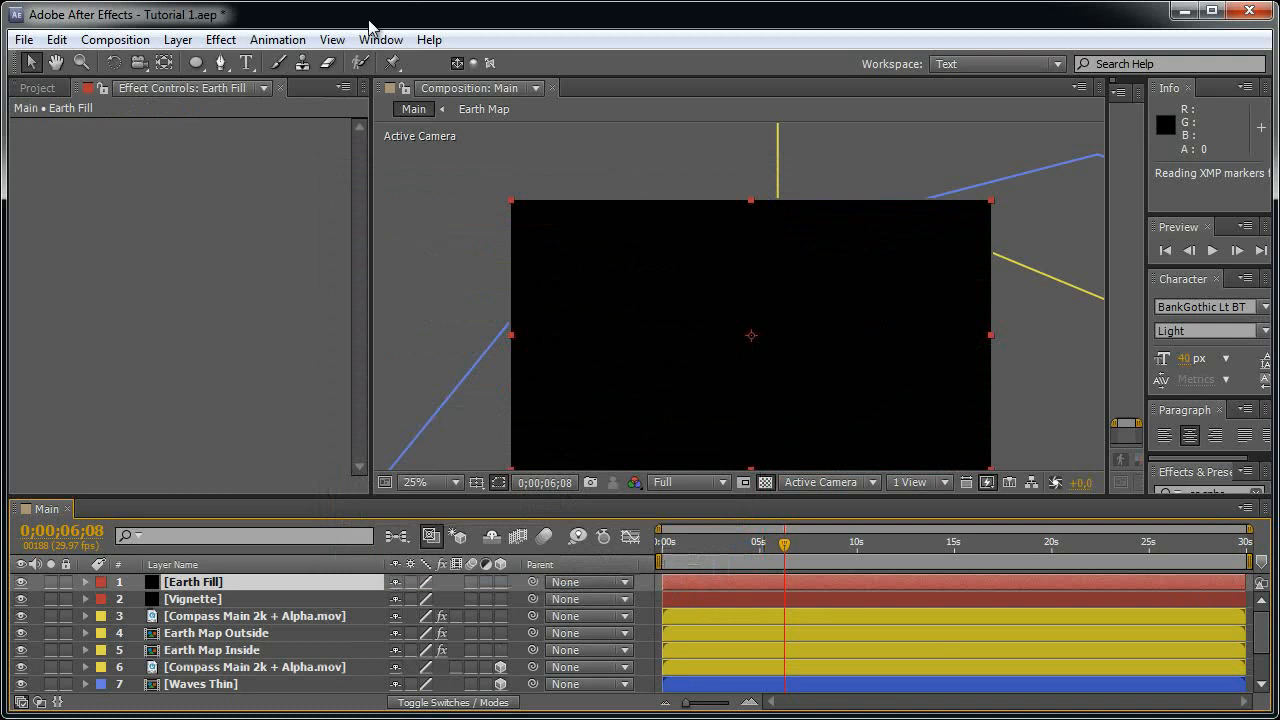
- Apply the Ramp effect to the Earth Fill layer and set its shape to Radial Ramp
{"action": "left_click", "coordinate": [216, 40]}
{"action": "mouse_move", "coordinate": [331, 358]}
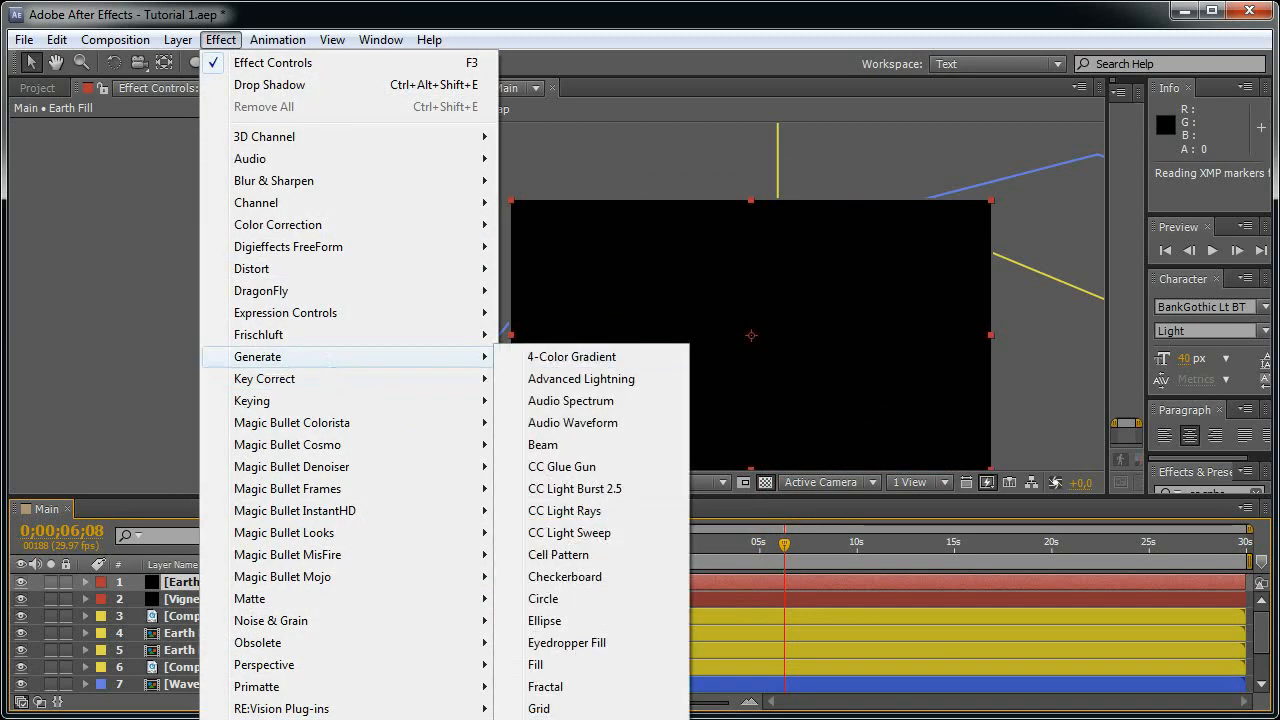
{"action": "left_click", "coordinate": [545, 719]}
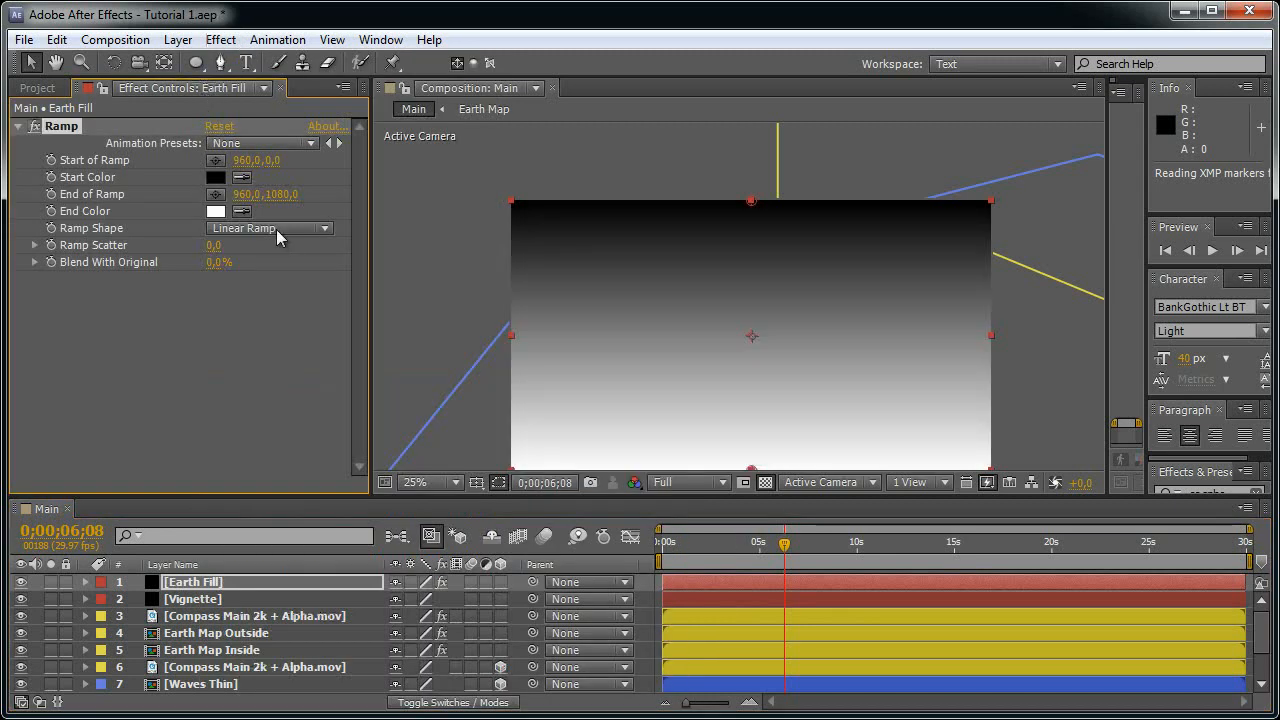
{"action": "left_click", "coordinate": [322, 228]}
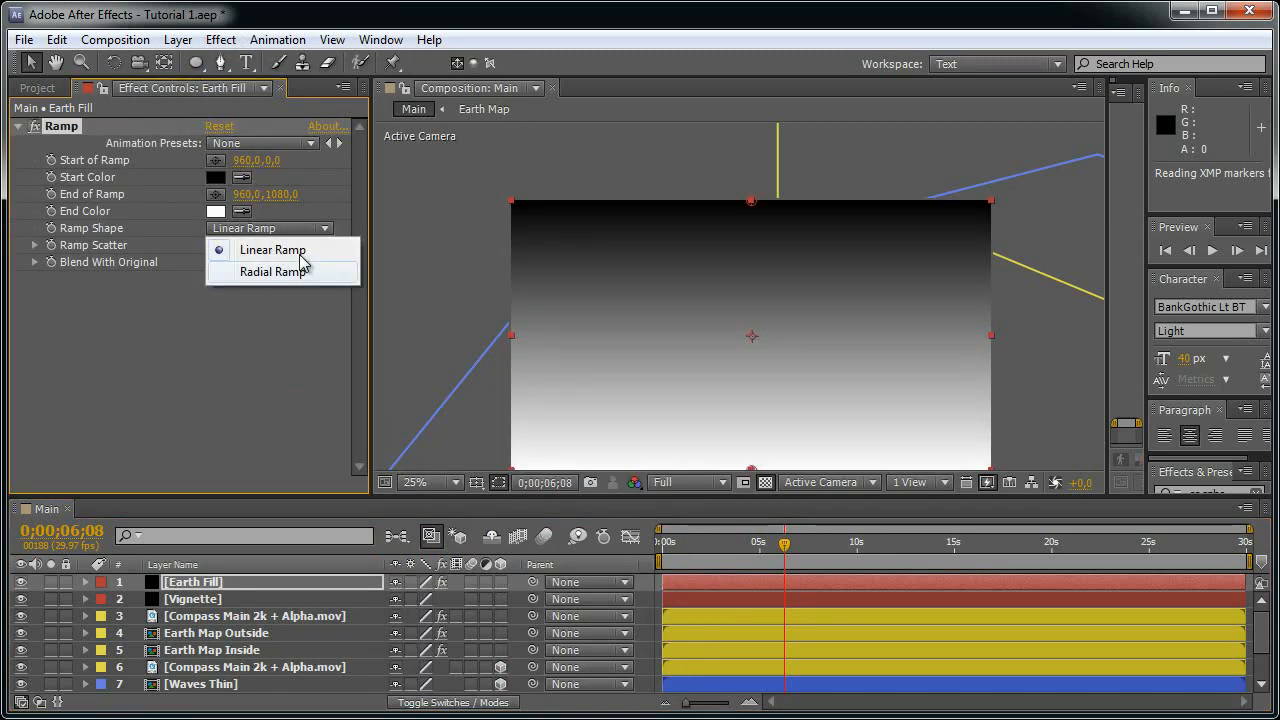
{"action": "left_click", "coordinate": [300, 271]}
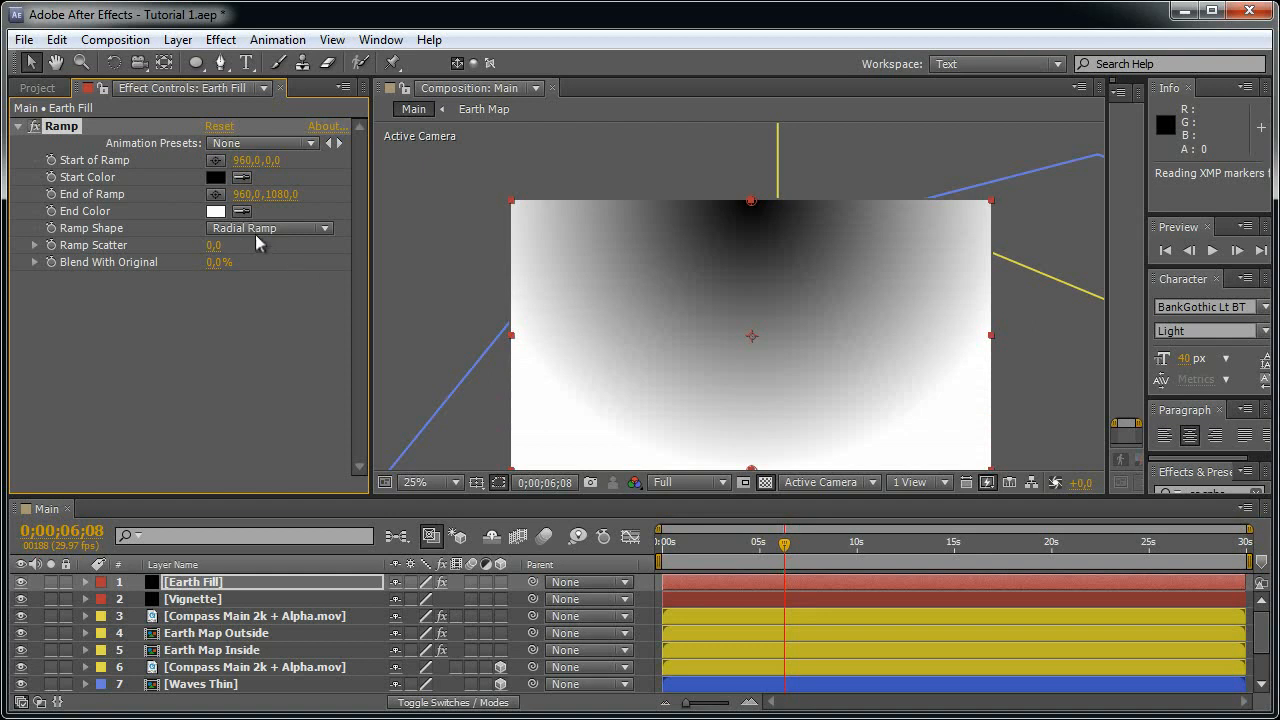
- Place the ramp's start point at 0, 540 on the frame's left edge and its end point at 960, 540
{"action": "left_click", "coordinate": [215, 162]}
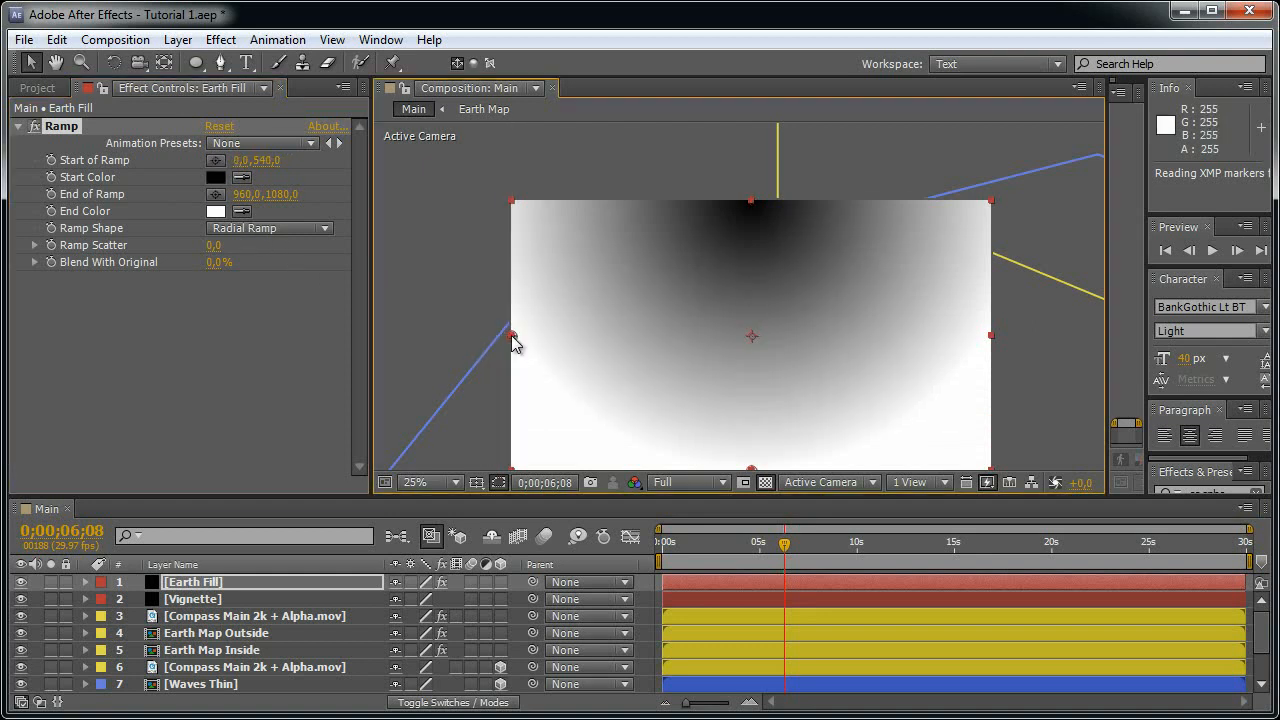
{"action": "left_click", "coordinate": [512, 336]}
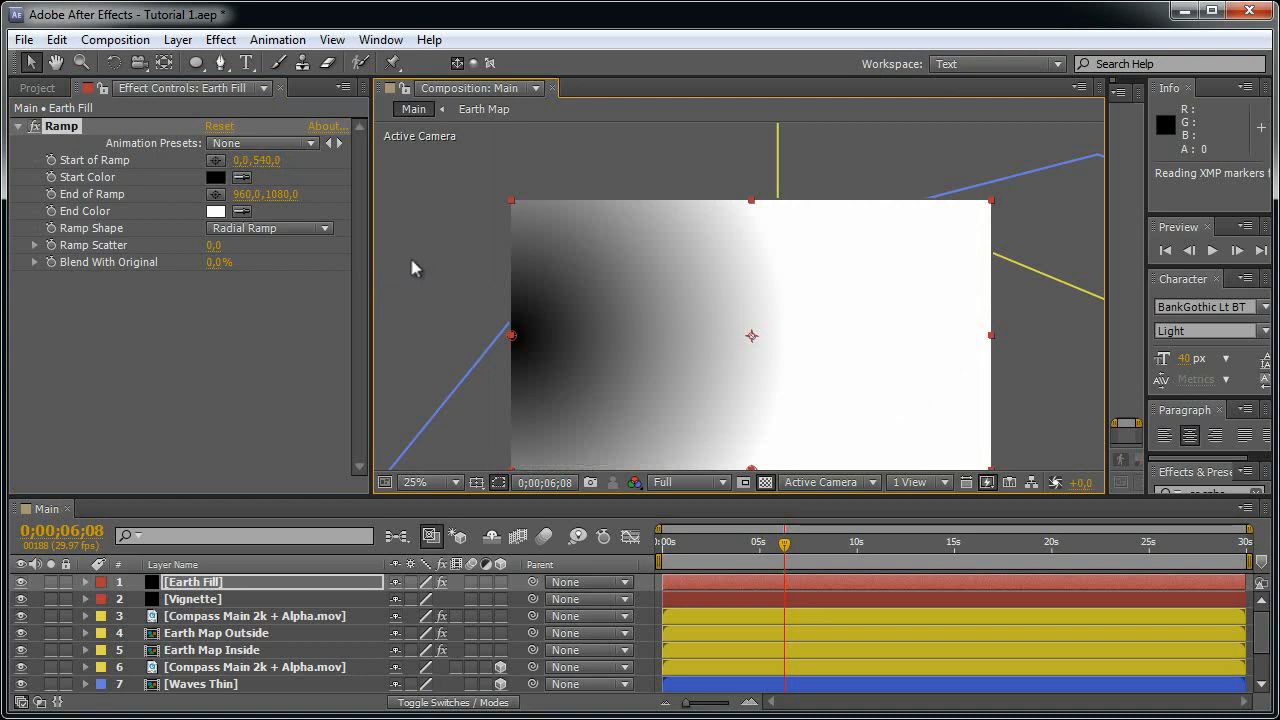
{"action": "left_click", "coordinate": [289, 195]}
{"action": "type", "text": "54"}
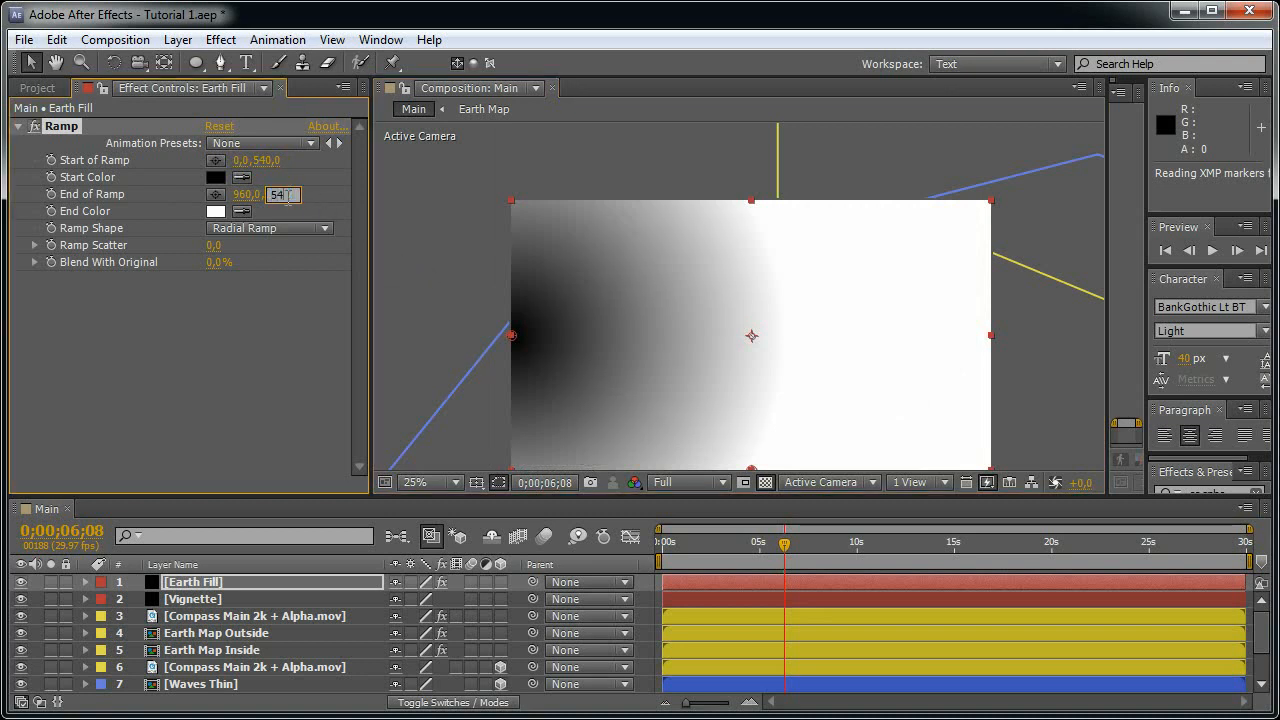
{"action": "type", "text": "0"}
{"action": "key", "text": "Return"}
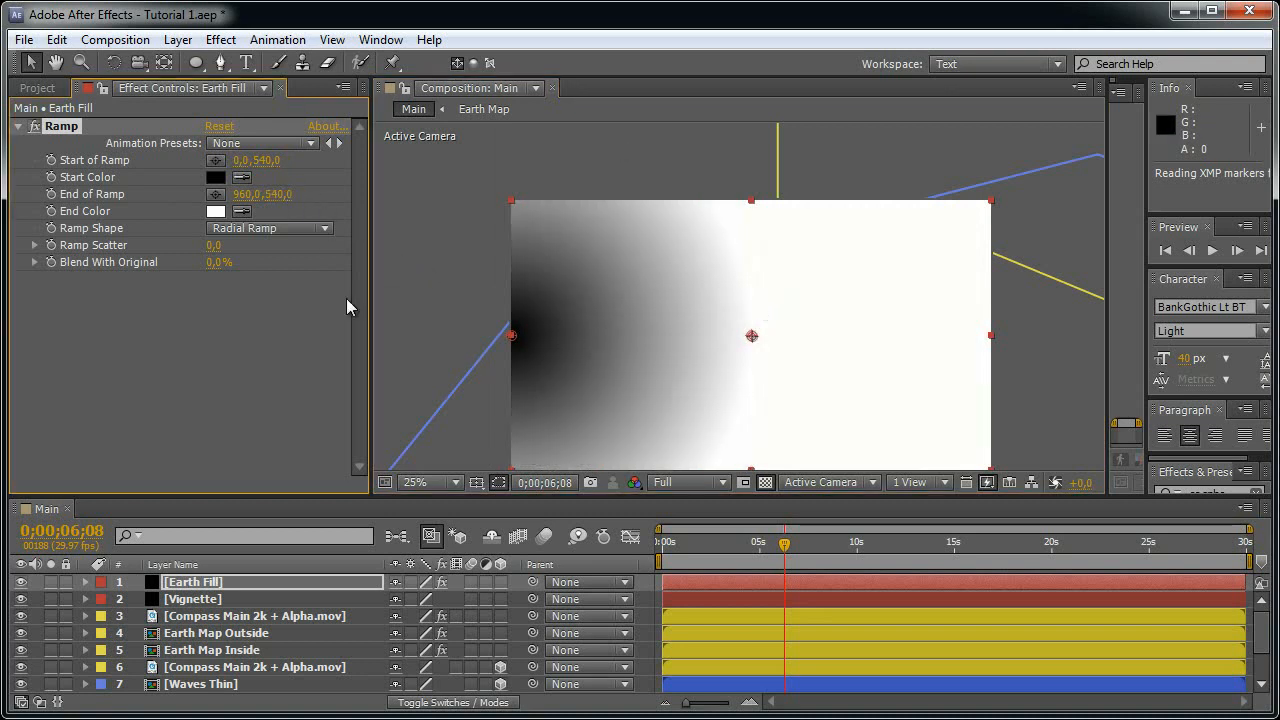
- Set the ramp's start colour to 992E2E and its end colour to 000000
{"action": "left_click", "coordinate": [216, 179]}
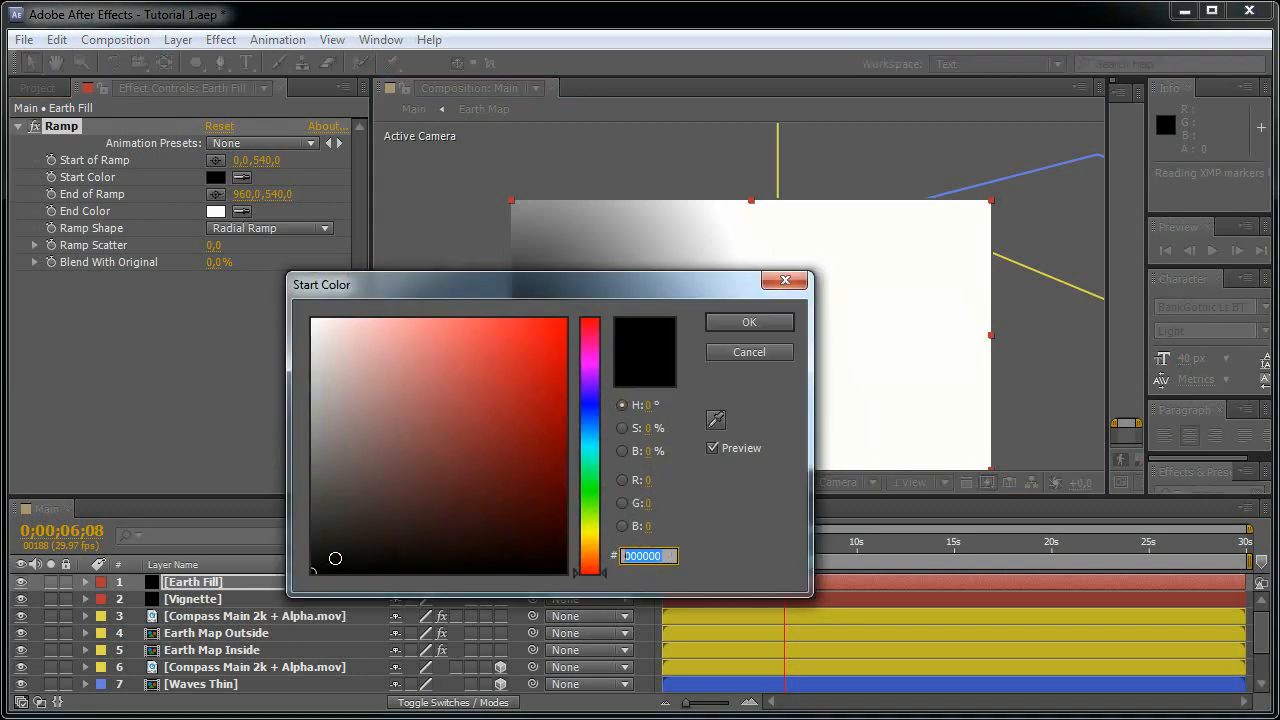
{"action": "type", "text": "992E2E"}
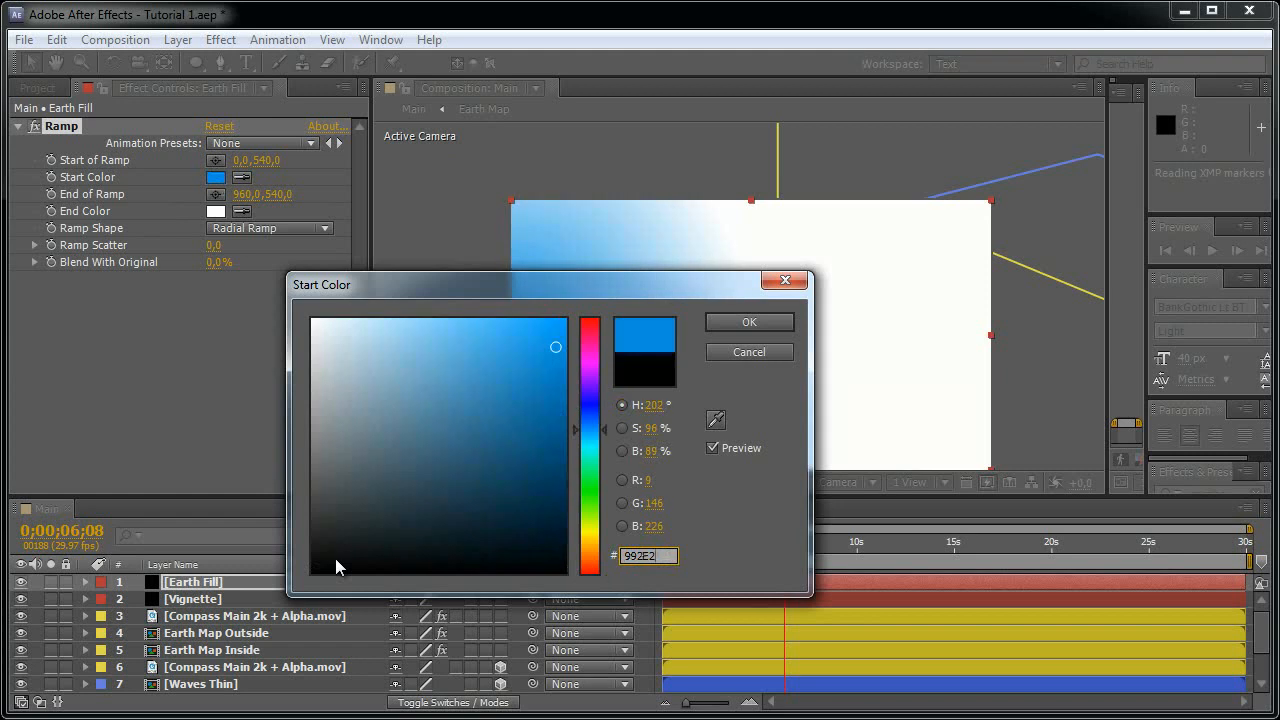
{"action": "left_click", "coordinate": [786, 328]}
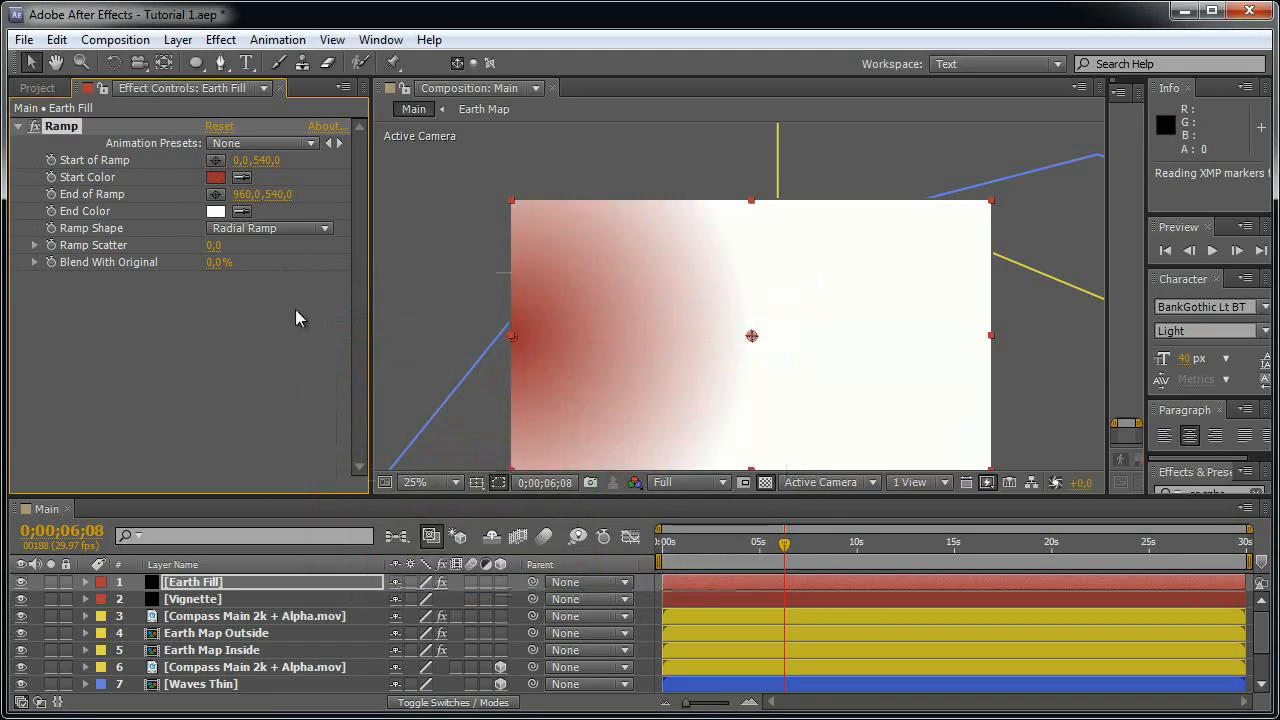
{"action": "left_click", "coordinate": [215, 211]}
{"action": "type", "text": "000000"}
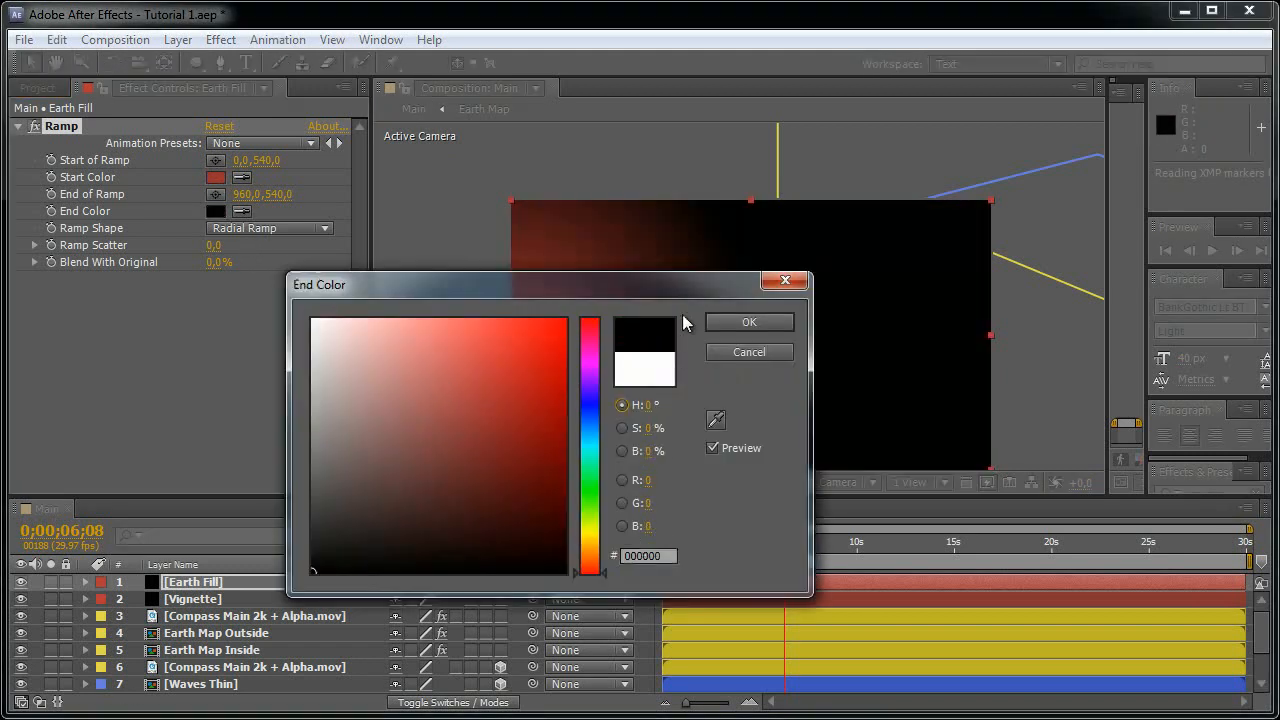
{"action": "left_click", "coordinate": [745, 321]}
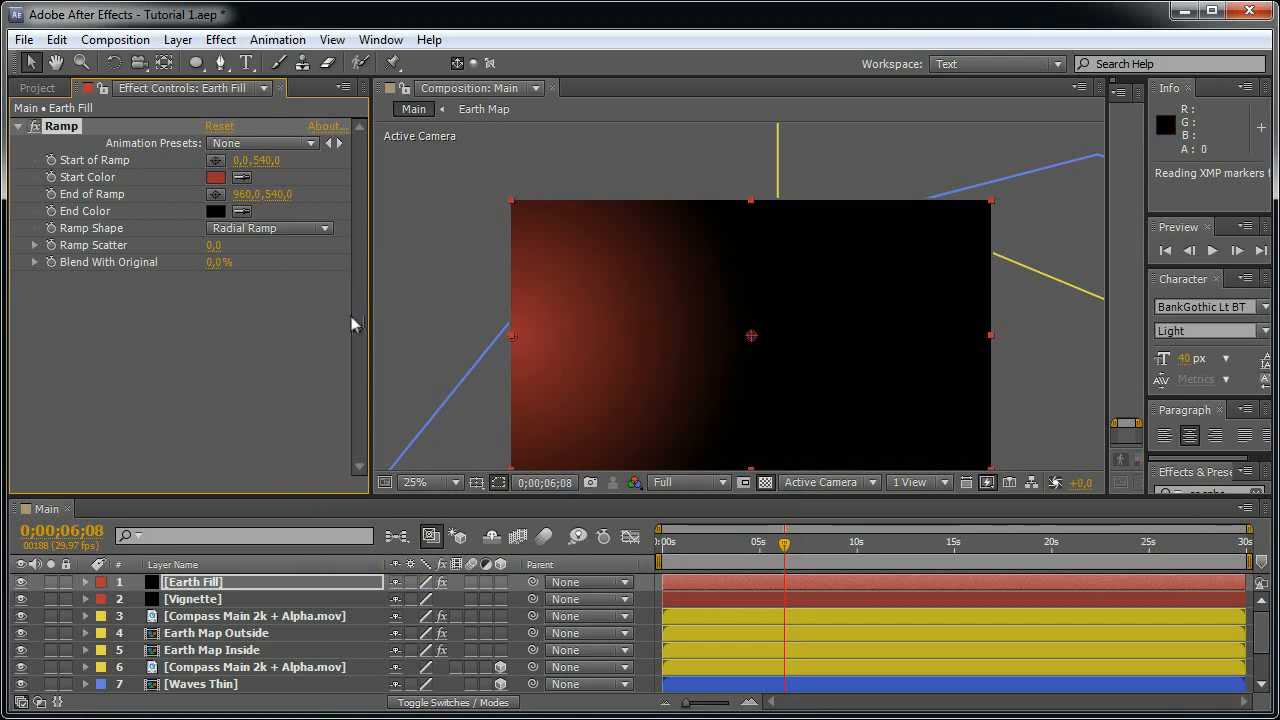
- Place Earth Fill directly below Earth Map Inside and mask it with a circle centred on the middle of the frame's left edge
{"action": "left_click_drag", "start_coordinate": [335, 580], "coordinate": [453, 607]}
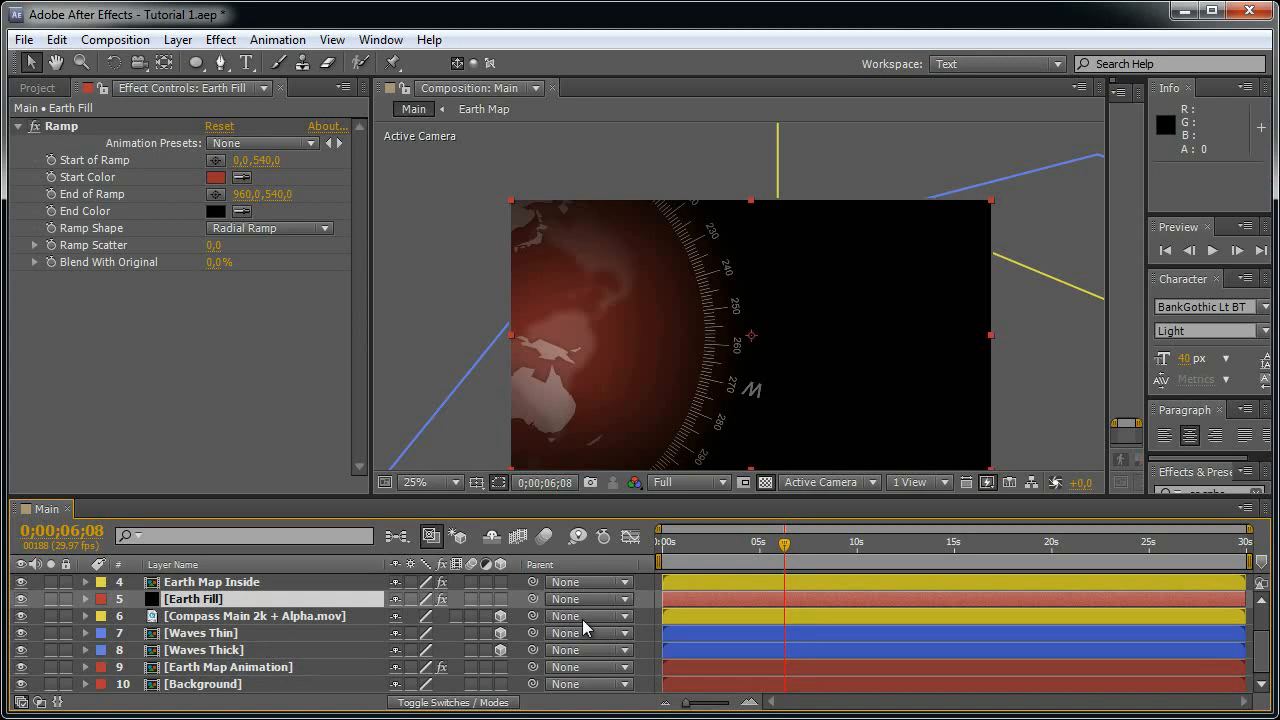
{"action": "left_click", "coordinate": [195, 64]}
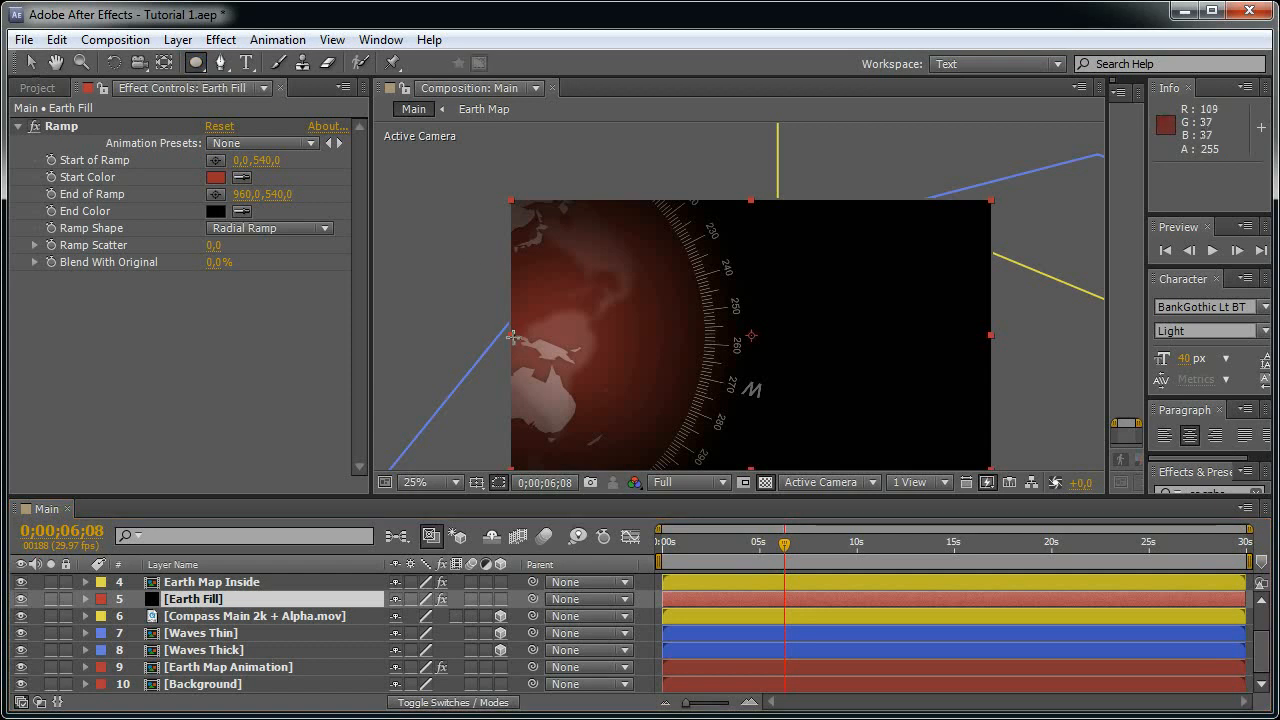
{"action": "left_click_drag", "start_coordinate": [510, 336], "coordinate": [694, 425]}
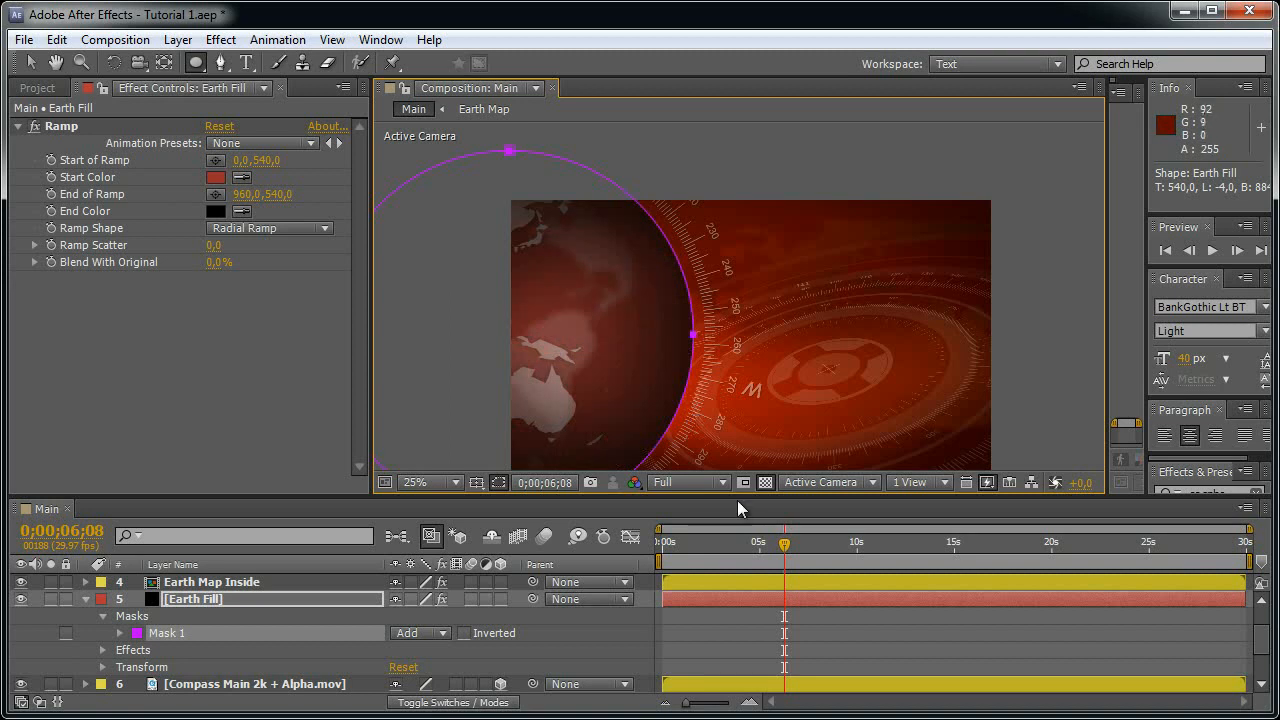
- Move the current time to 0;00;11;01 and maximise the composition view with the Earth Fill layer selected
{"action": "left_click", "coordinate": [820, 552]}
{"action": "mouse_move", "coordinate": [853, 563]}
{"action": "left_mouse_down"}
{"action": "mouse_move", "coordinate": [888, 566]}
{"action": "mouse_move", "coordinate": [877, 566]}
{"action": "left_mouse_up"}
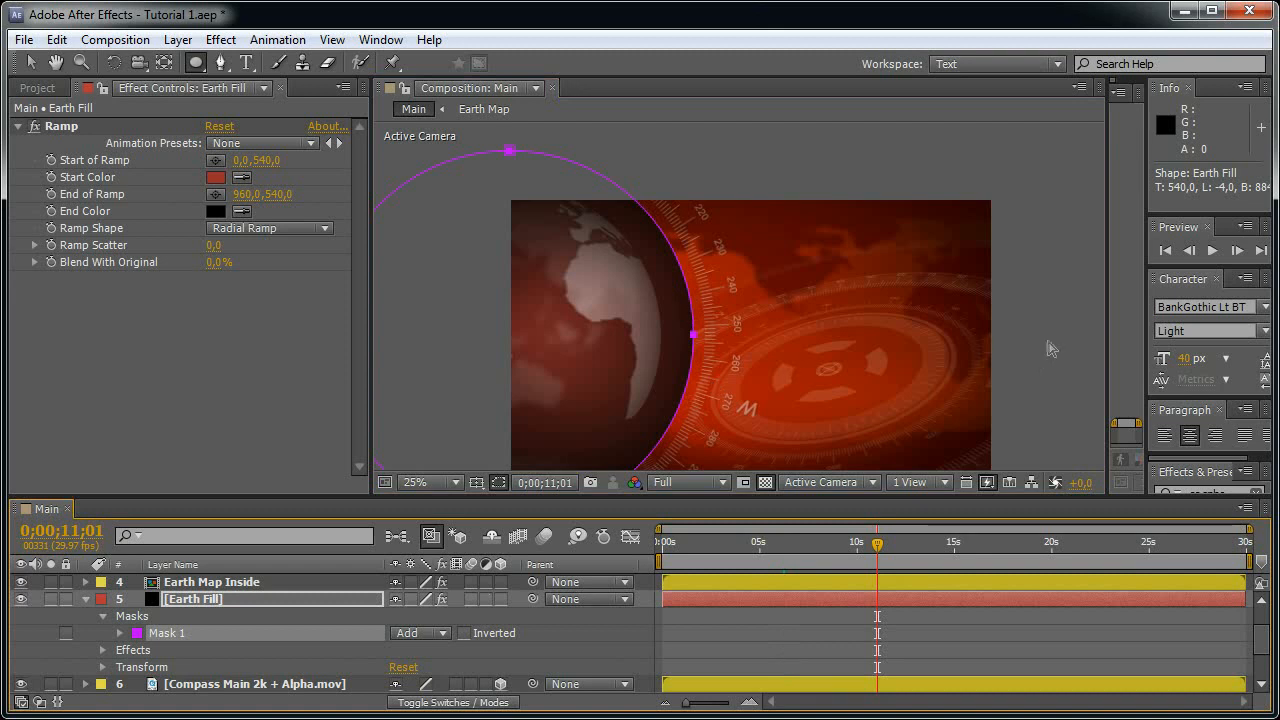
{"action": "key", "text": "grave"}
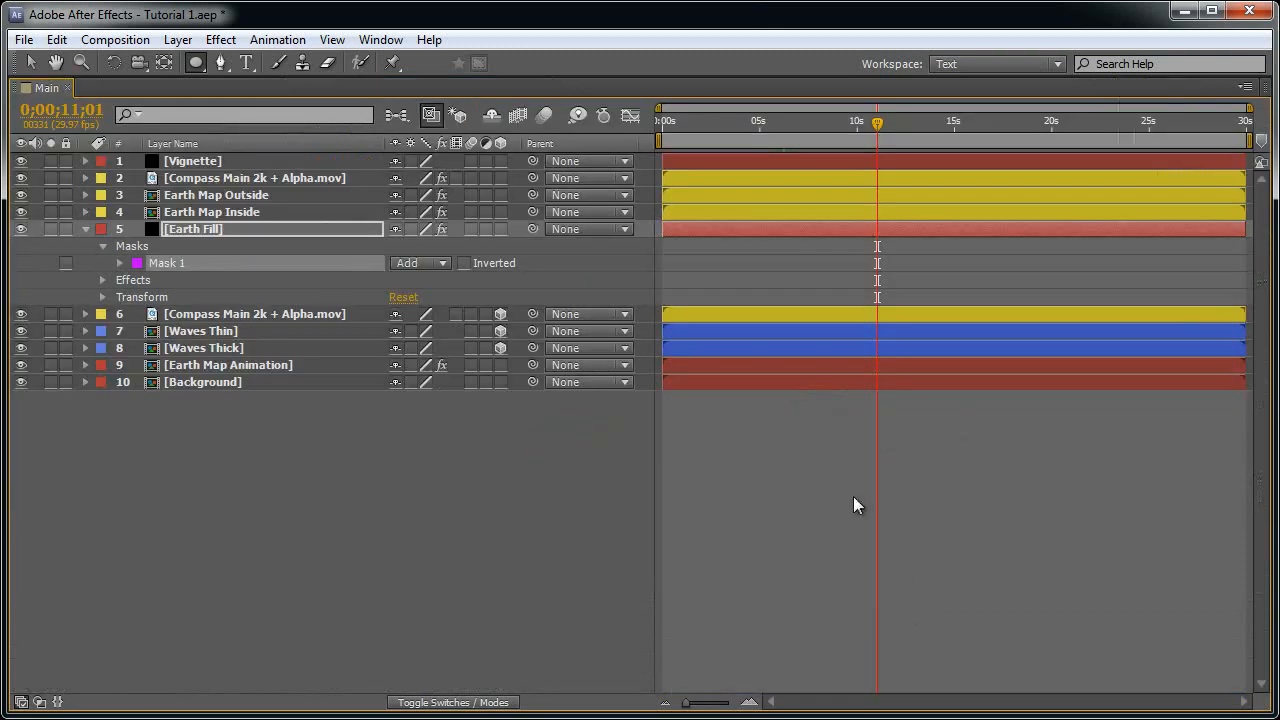
{"action": "key", "text": "grave"}
{"action": "key", "text": "grave"}
{"action": "key", "text": "grave"}
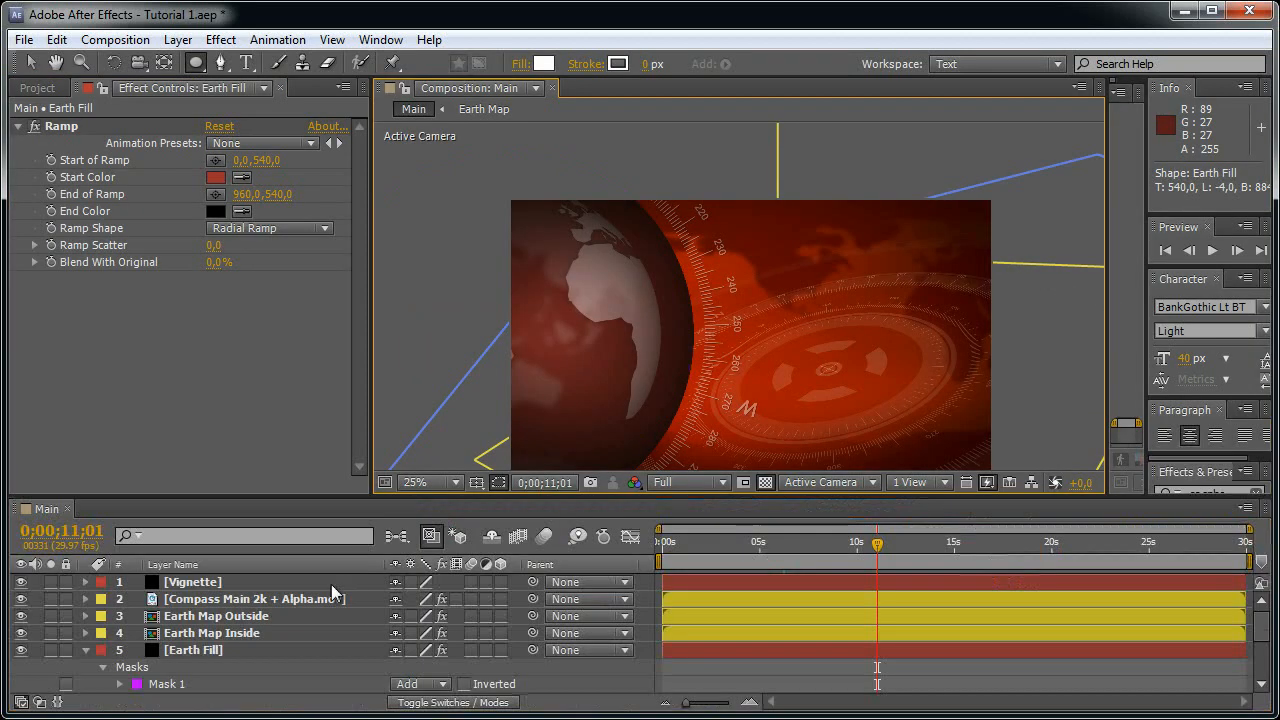
{"action": "left_click", "coordinate": [240, 648]}
{"action": "key", "text": "grave"}
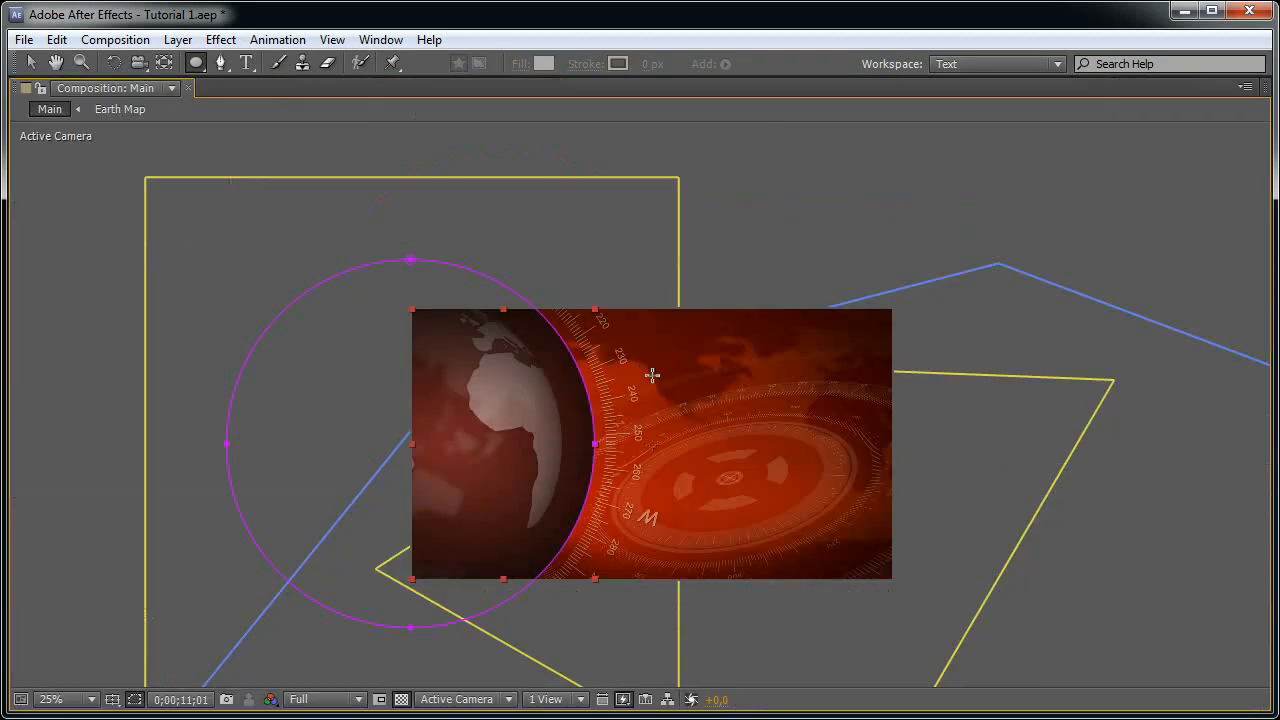
- Scale the Earth Fill mask down proportionally about its centre so its outline comes close to the globe's edge
{"action": "key", "text": "v"}
{"action": "key", "text": "period"}
{"action": "left_click_drag", "start_coordinate": [535, 395], "coordinate": [763, 346]}
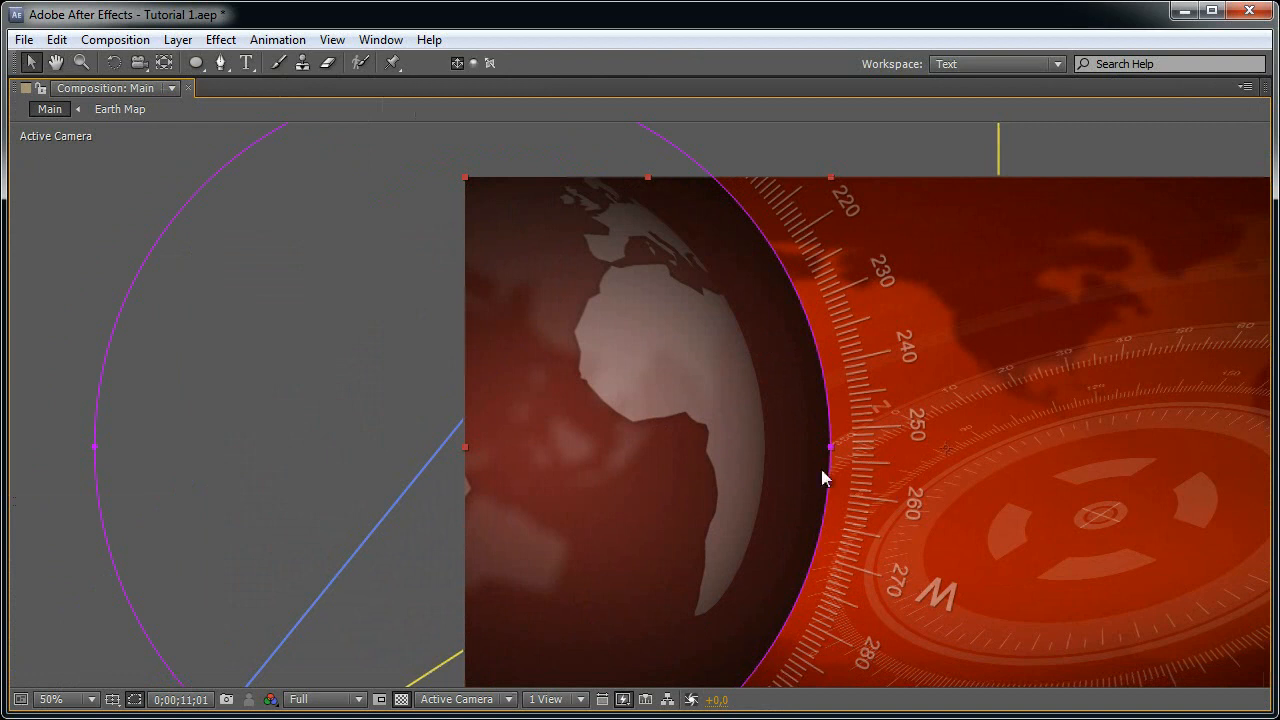
{"action": "key", "text": "comma"}
{"action": "key", "text": "ctrl+t"}
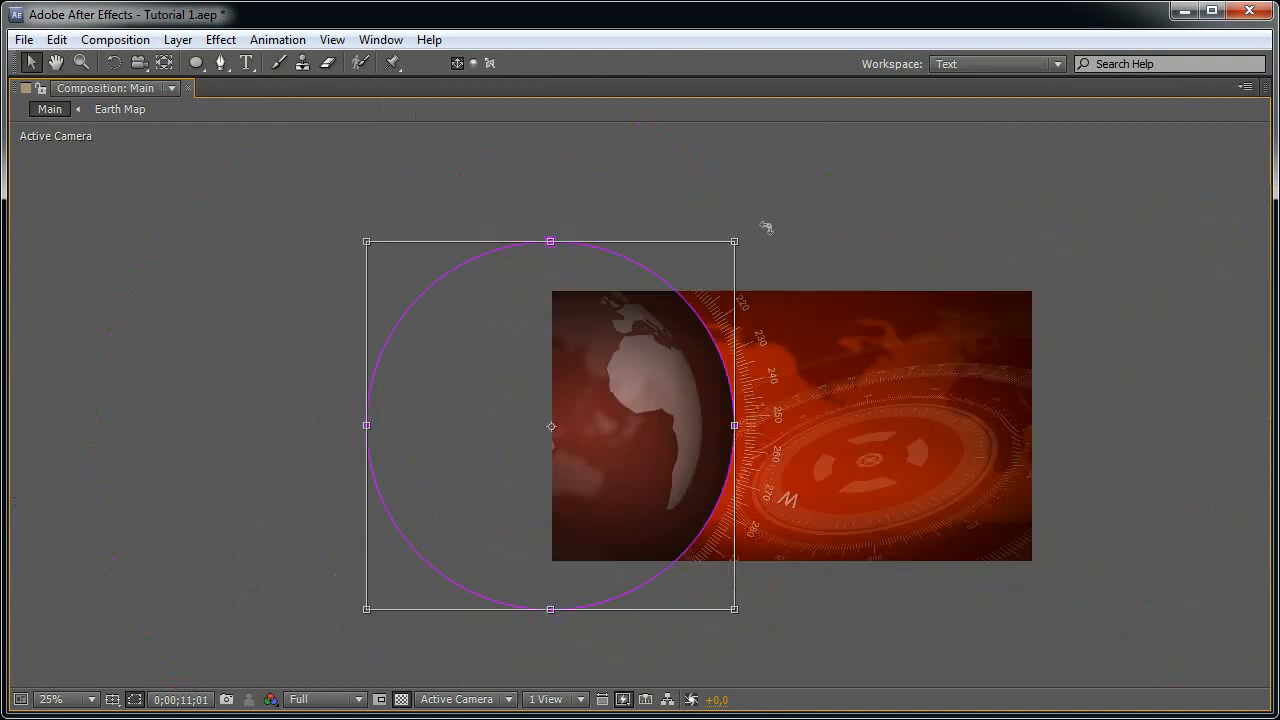
{"action": "left_click_drag", "start_coordinate": [735, 240], "coordinate": [714, 281]}
{"action": "key", "text": "period"}
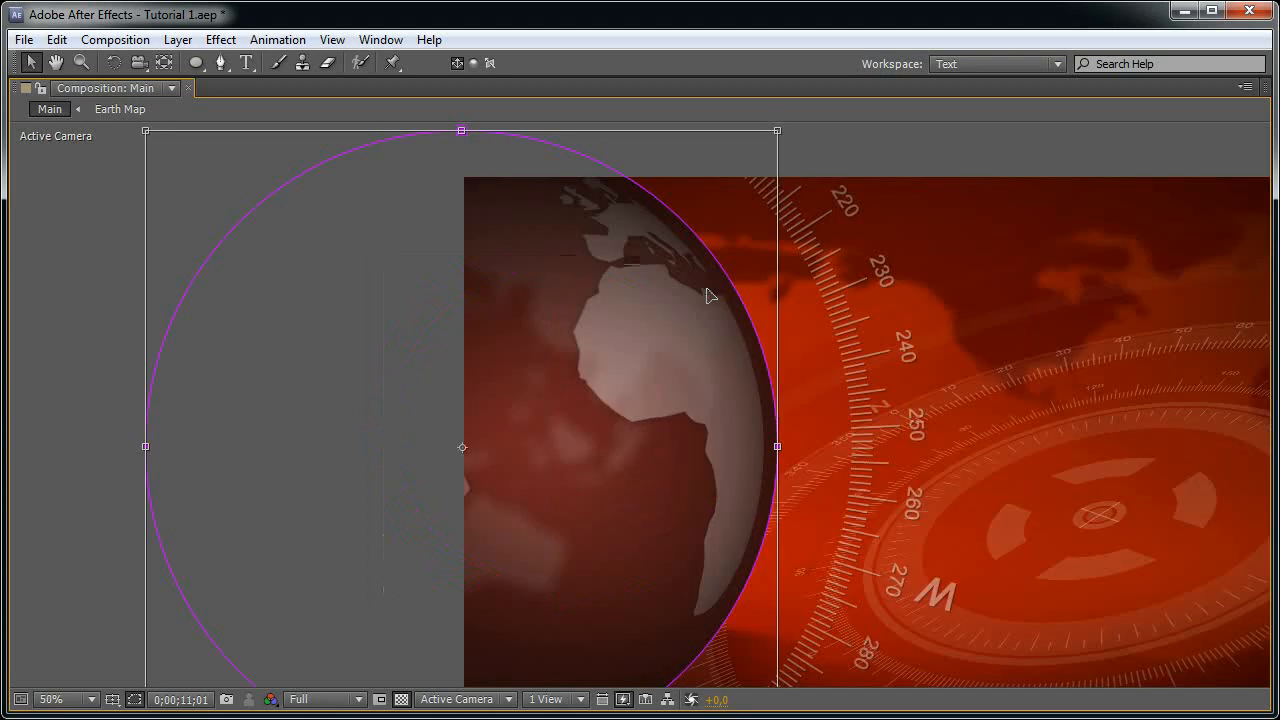
- Show the safe-area guides and rulers, and add a horizontal guide through the centre of the composition
{"action": "key", "text": "apostrophe"}
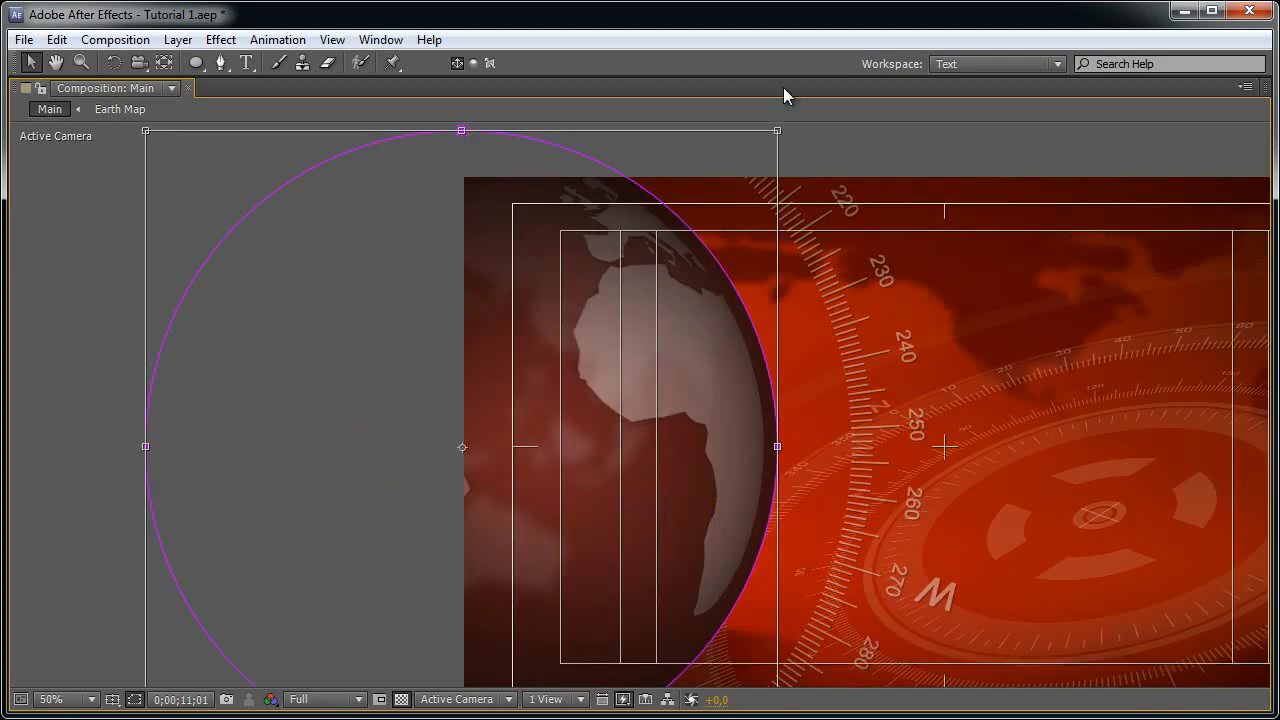
{"action": "key", "text": "ctrl+r"}
{"action": "left_click_drag", "start_coordinate": [832, 127], "coordinate": [878, 455]}
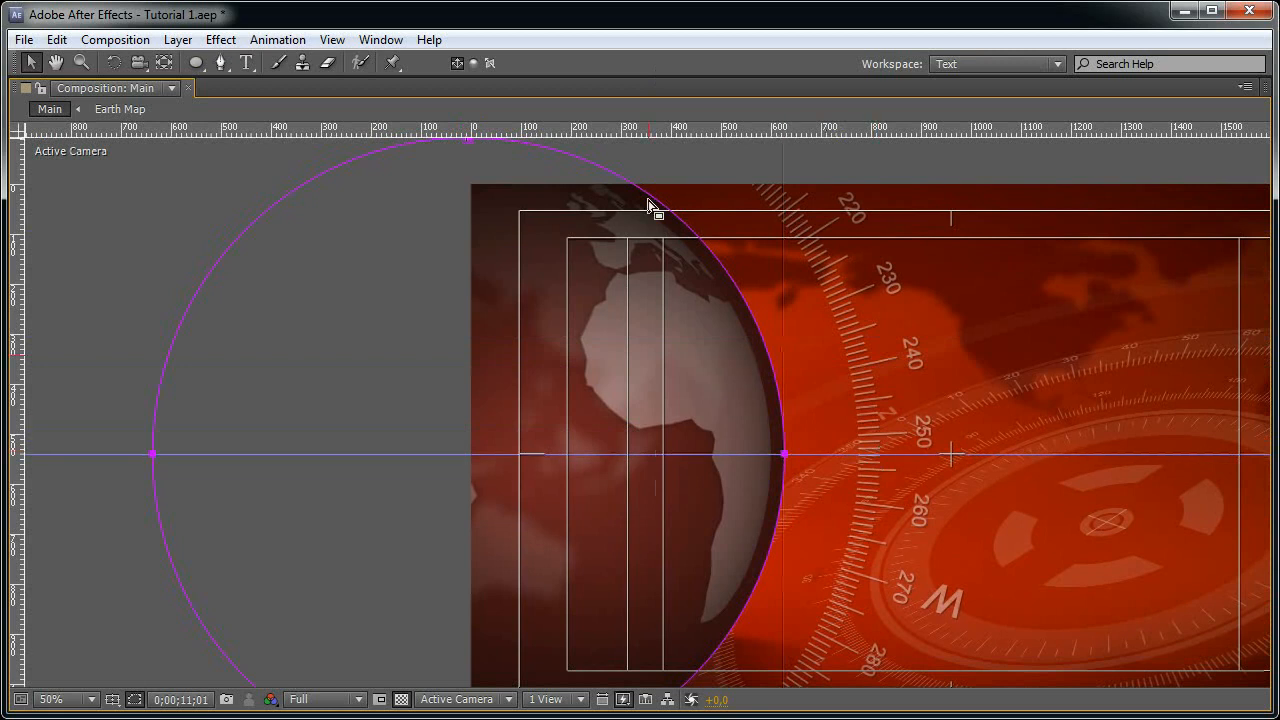
- Select the whole Earth Fill mask for free transform and nudge it slightly left towards the globe's outline
{"action": "left_click", "coordinate": [468, 140]}
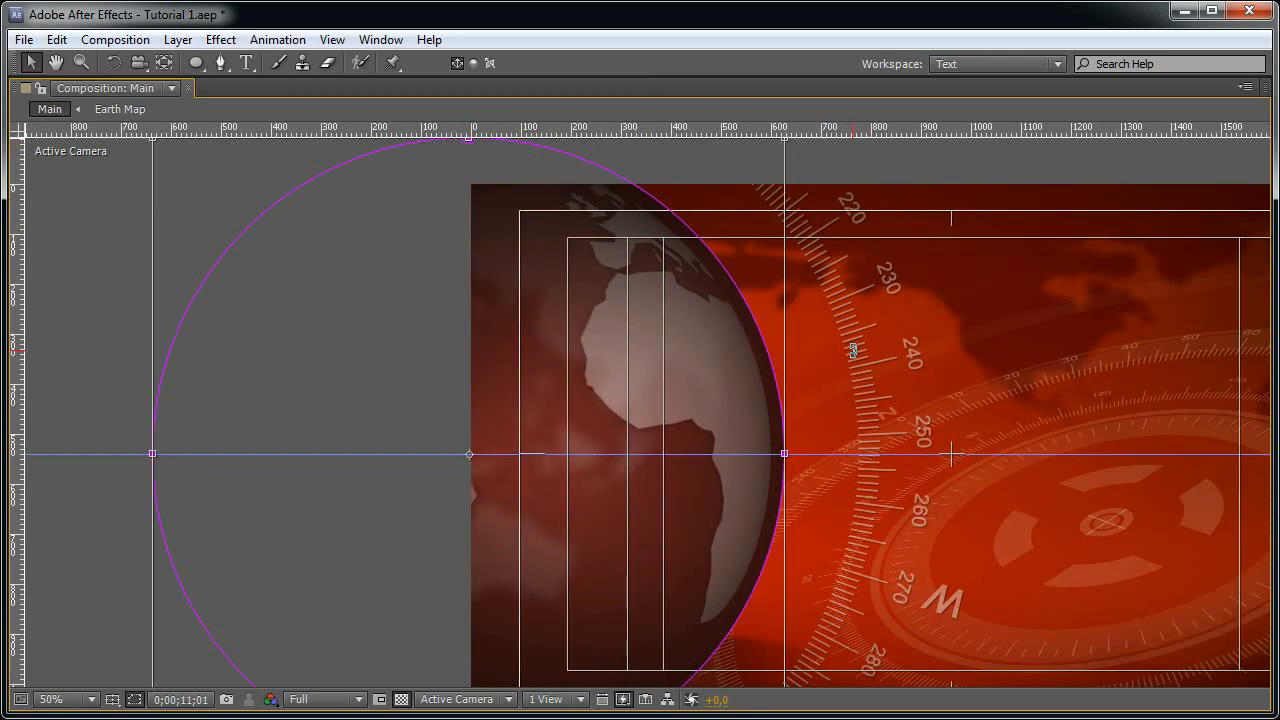
{"action": "key", "text": "Left"}
{"action": "key", "text": "Left"}
{"action": "key", "text": "Left"}
{"action": "key", "text": "Left"}
{"action": "key", "text": "Left"}
{"action": "key", "text": "Left"}
{"action": "key", "text": "Left"}
{"action": "key", "text": "Left"}
{"action": "key", "text": "Left"}
{"action": "key", "text": "Left"}
{"action": "key", "text": "Left"}
{"action": "key", "text": "Left"}
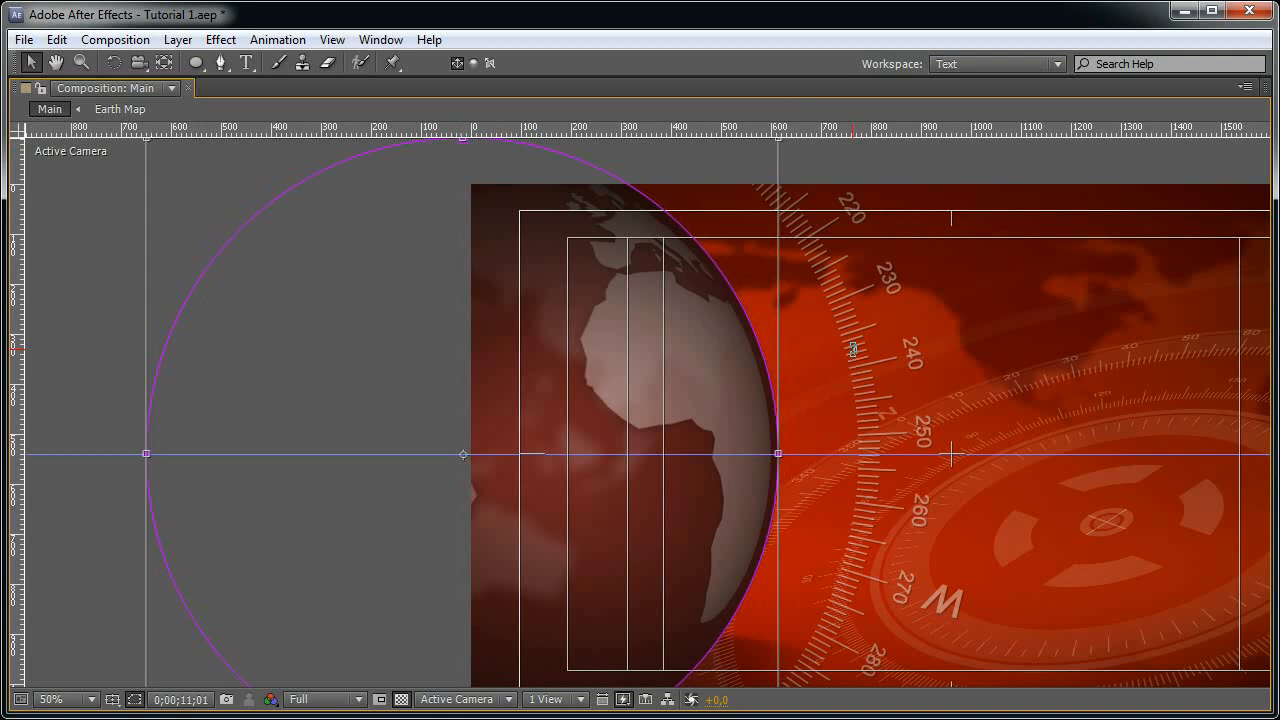
- Nudge the Earth Fill mask further left in small increments until its curve meets the globe's outer edge
{"action": "key", "text": "Right"}
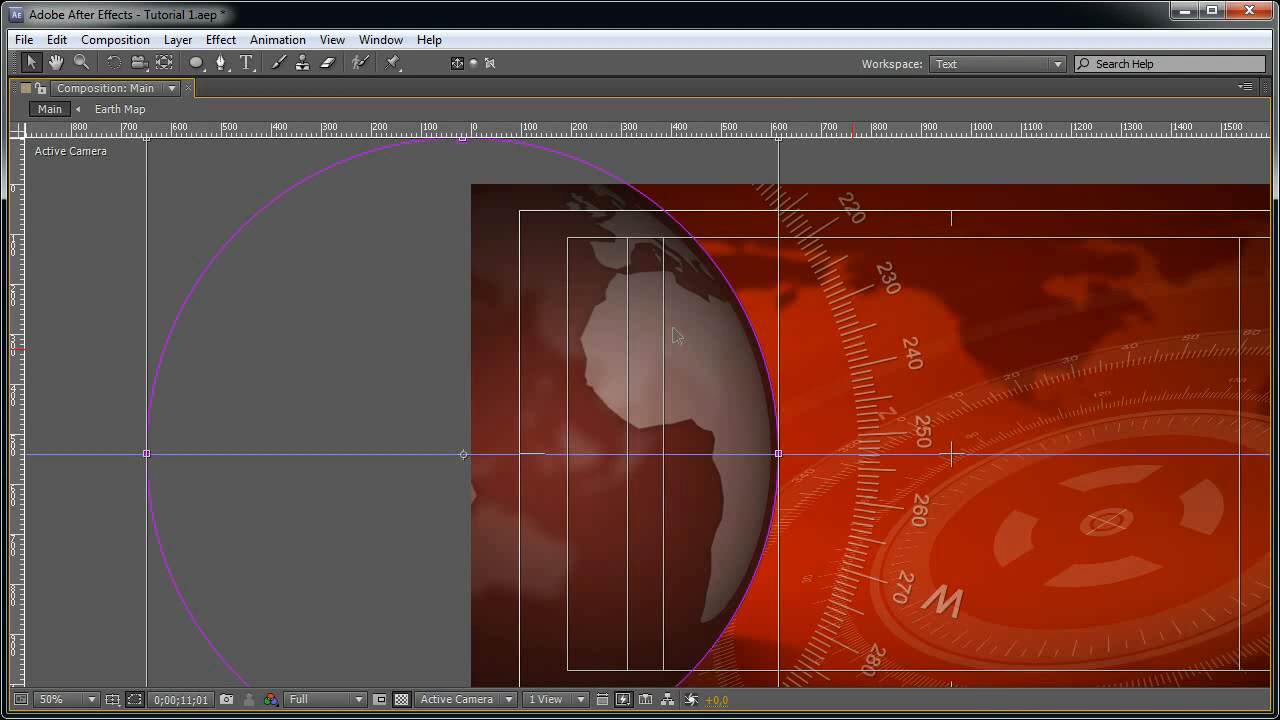
{"action": "key", "text": "Left"}
{"action": "key", "text": "Left"}
{"action": "key", "text": "Left"}
{"action": "key", "text": "Left"}
{"action": "key", "text": "Left"}
{"action": "key", "text": "Left"}
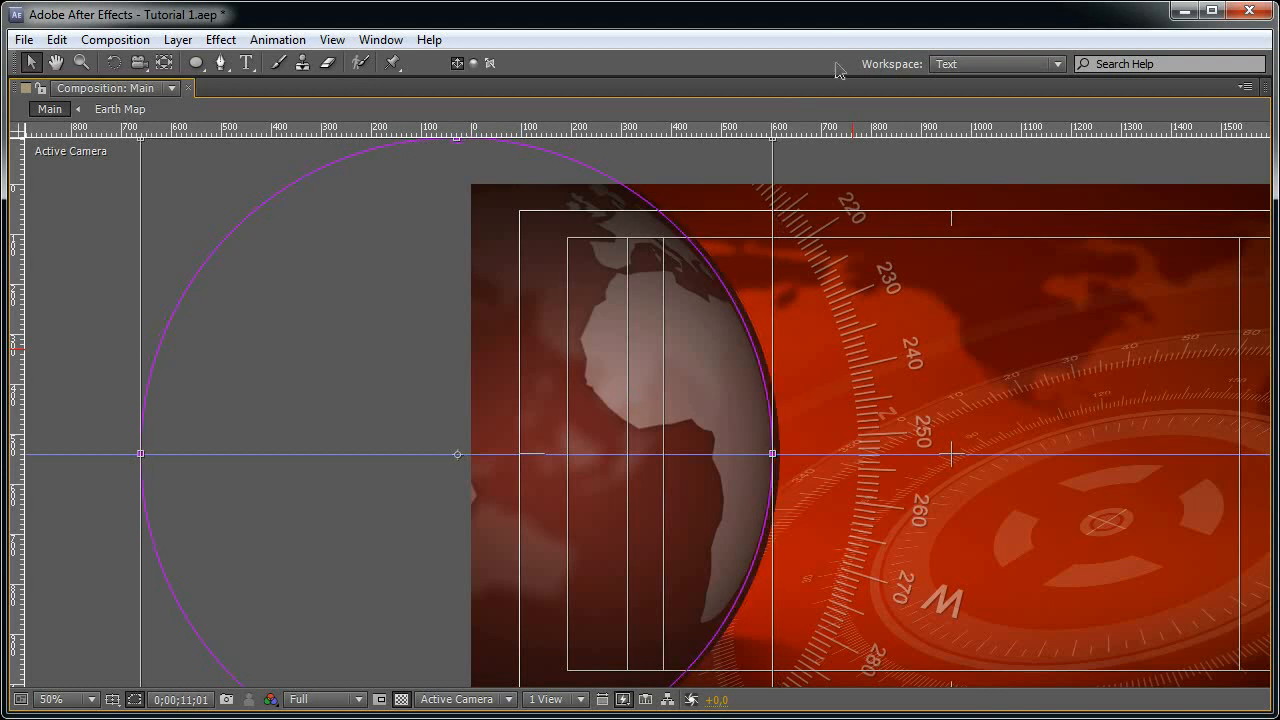
{"action": "key", "text": "Left"}
{"action": "key", "text": "Left"}
{"action": "key", "text": "Left"}
{"action": "key", "text": "Left"}
{"action": "key", "text": "Right"}
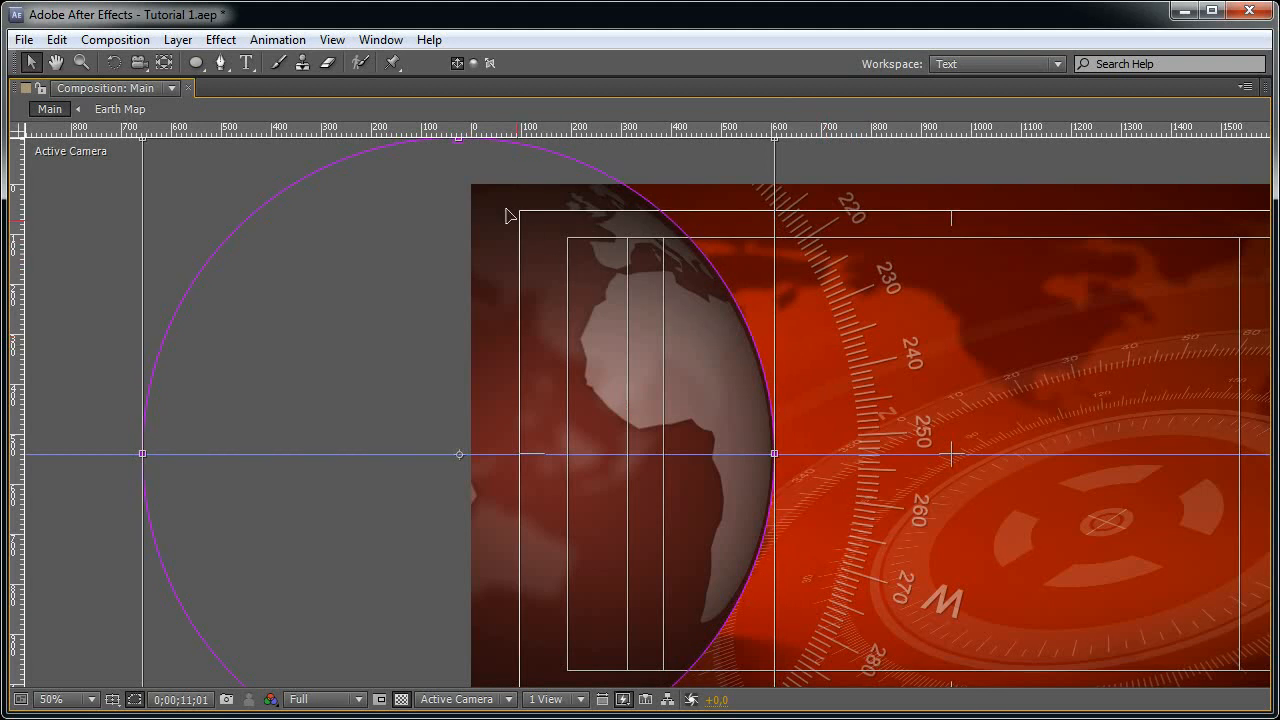
- Adjust the height of the Earth Fill mask at its upper and lower edges to follow the globe's curve
{"action": "left_click_drag", "start_coordinate": [489, 183], "coordinate": [498, 218]}
{"action": "left_click_drag", "start_coordinate": [466, 172], "coordinate": [468, 181]}
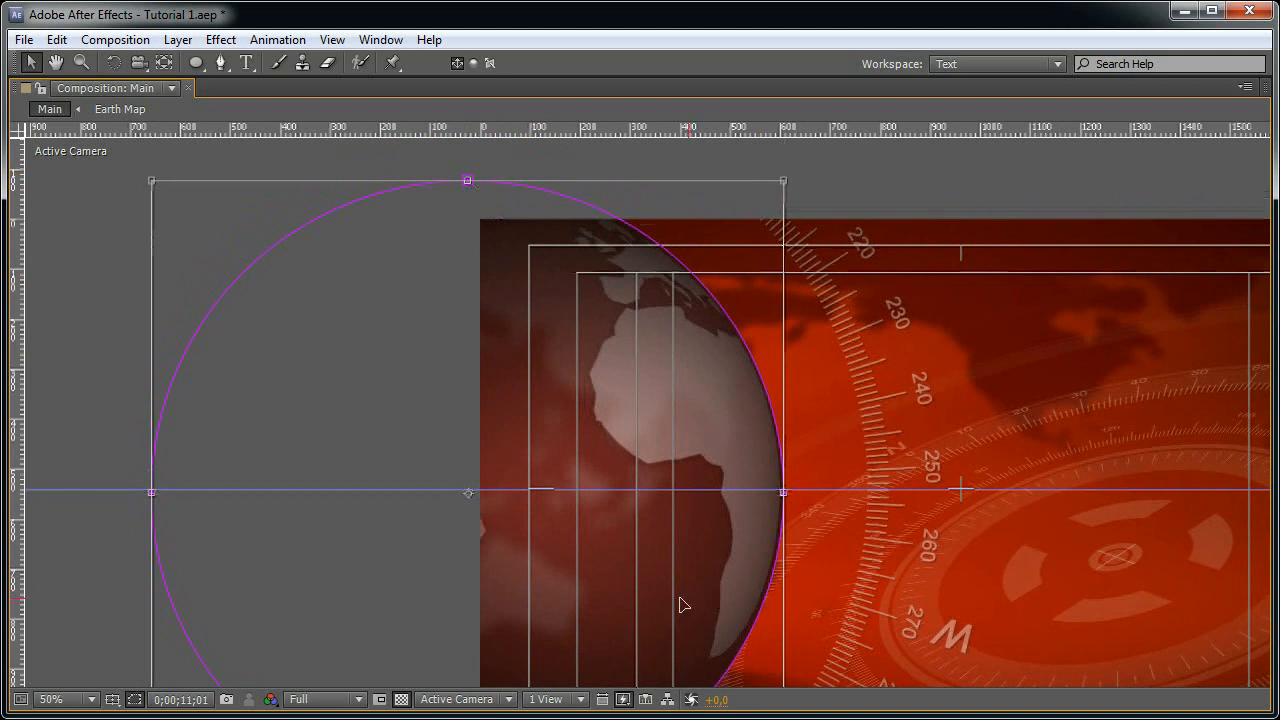
{"action": "left_click_drag", "start_coordinate": [672, 597], "coordinate": [677, 403]}
{"action": "left_click_drag", "start_coordinate": [472, 611], "coordinate": [472, 636]}
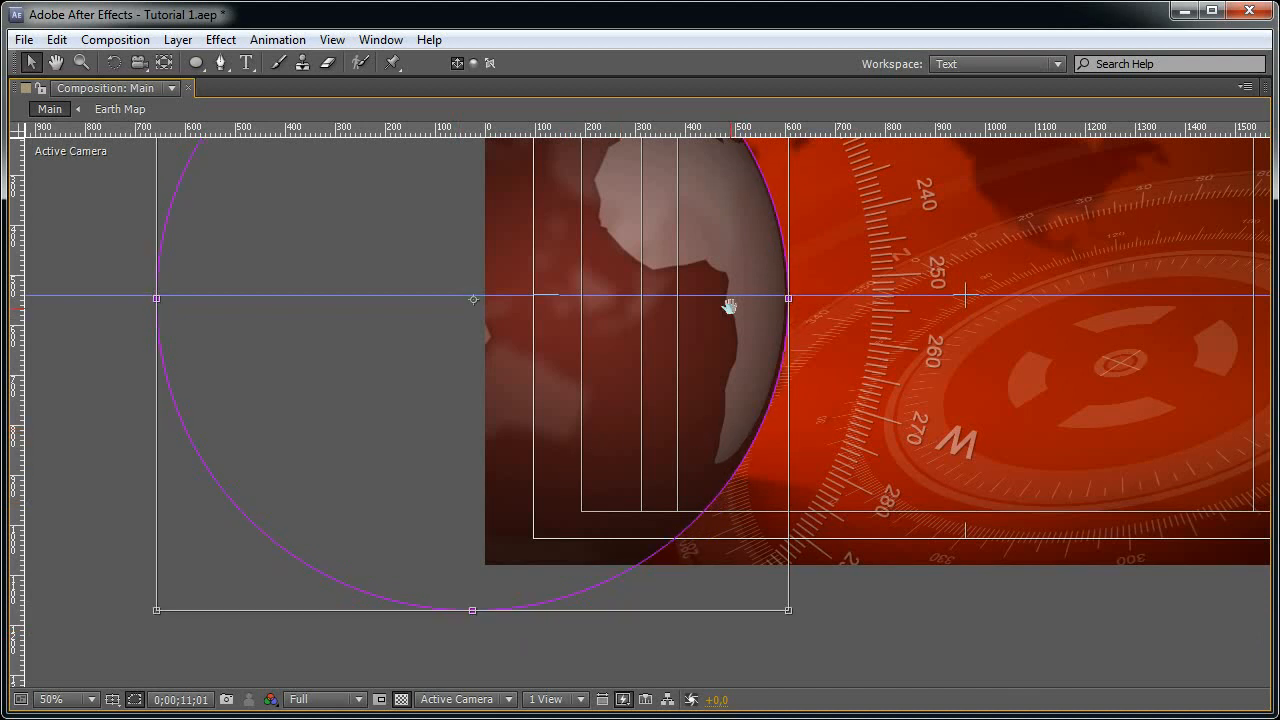
{"action": "left_click_drag", "start_coordinate": [731, 314], "coordinate": [732, 536]}
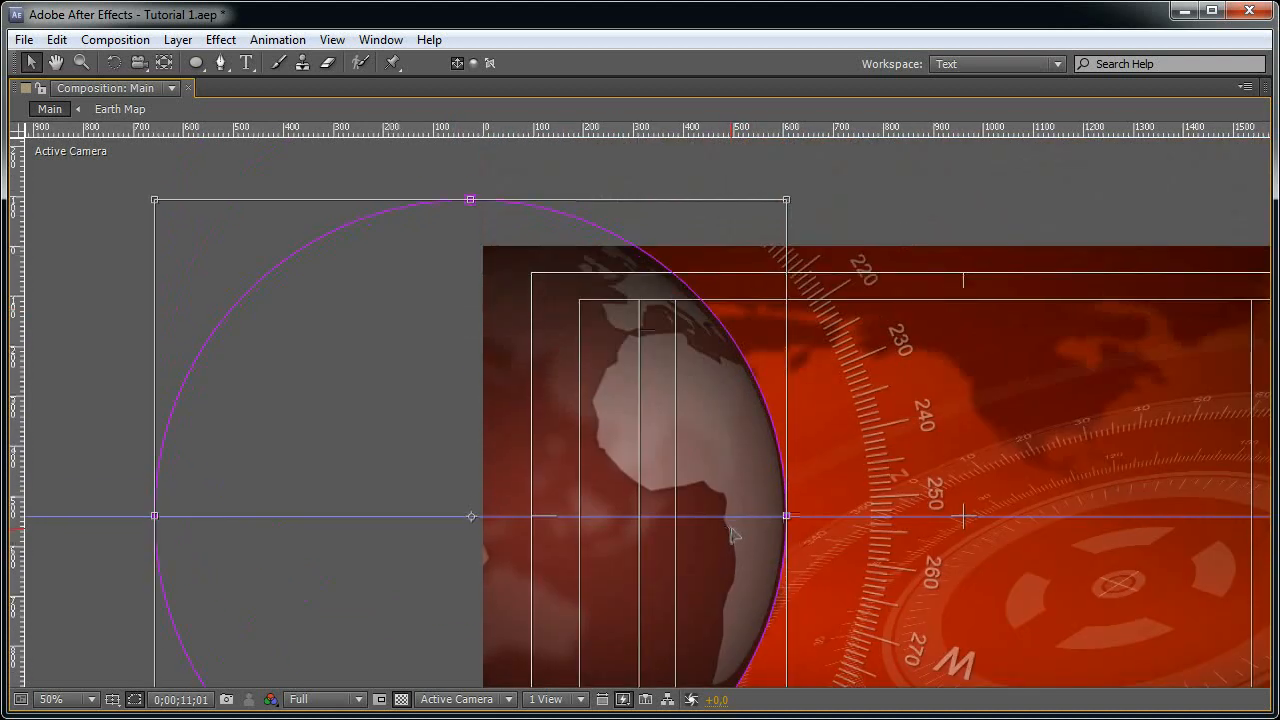
- Fine-nudge the mask left against the globe's edge at 100% magnification, apply the transform and restore the full panel layout
{"action": "key", "text": "slash"}
{"action": "key", "text": "Left"}
{"action": "key", "text": "Left"}
{"action": "key", "text": "Left"}
{"action": "key", "text": "Left"}
{"action": "key", "text": "Left"}
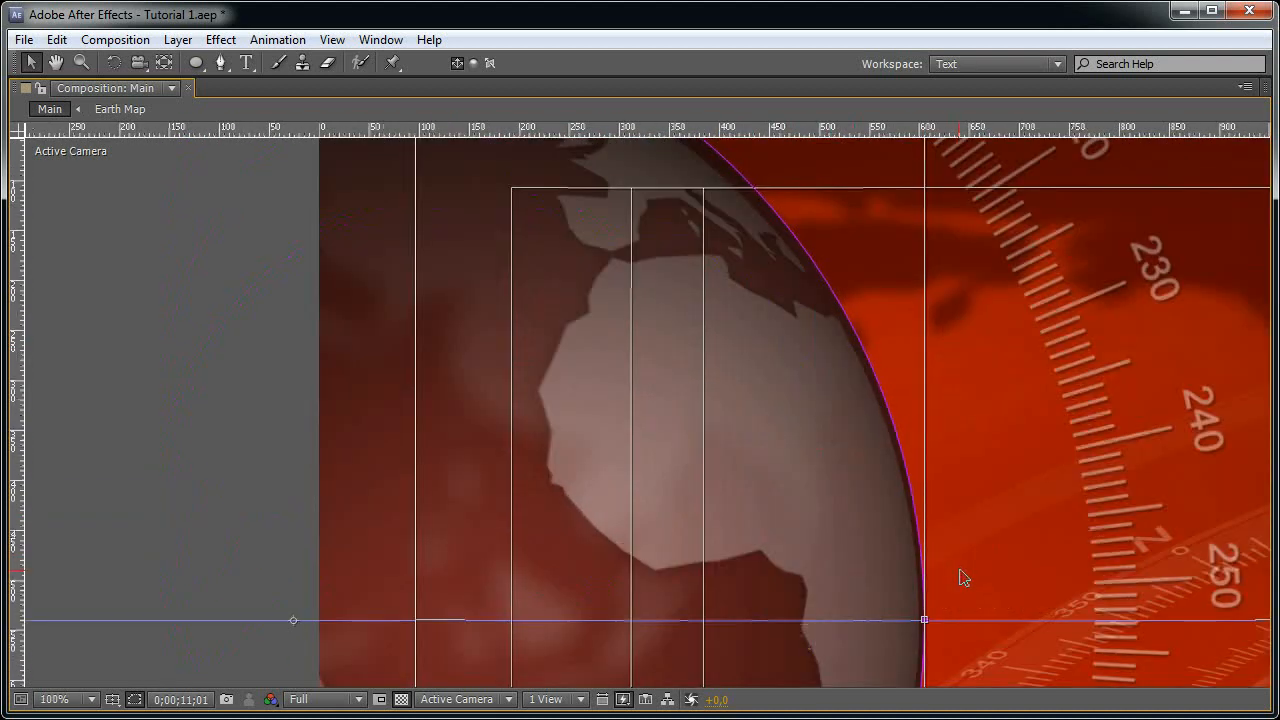
{"action": "key", "text": "Left"}
{"action": "key", "text": "Return"}
{"action": "scroll", "coordinate": [902, 492], "scroll_direction": "down", "scroll_amount": 2}
{"action": "key", "text": "grave"}
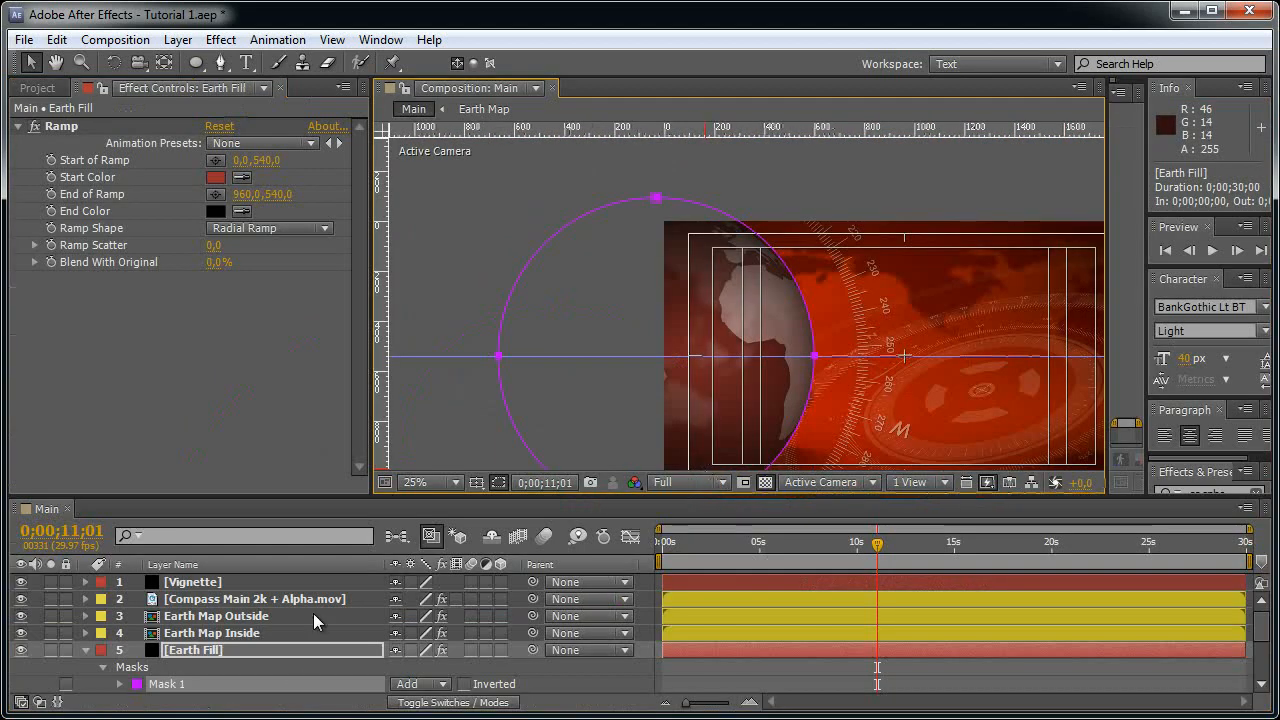
- Feather the Earth Fill mask, trying 15 pixels and settling on 5 pixels
{"action": "left_click", "coordinate": [315, 650]}
{"action": "key", "text": "f"}
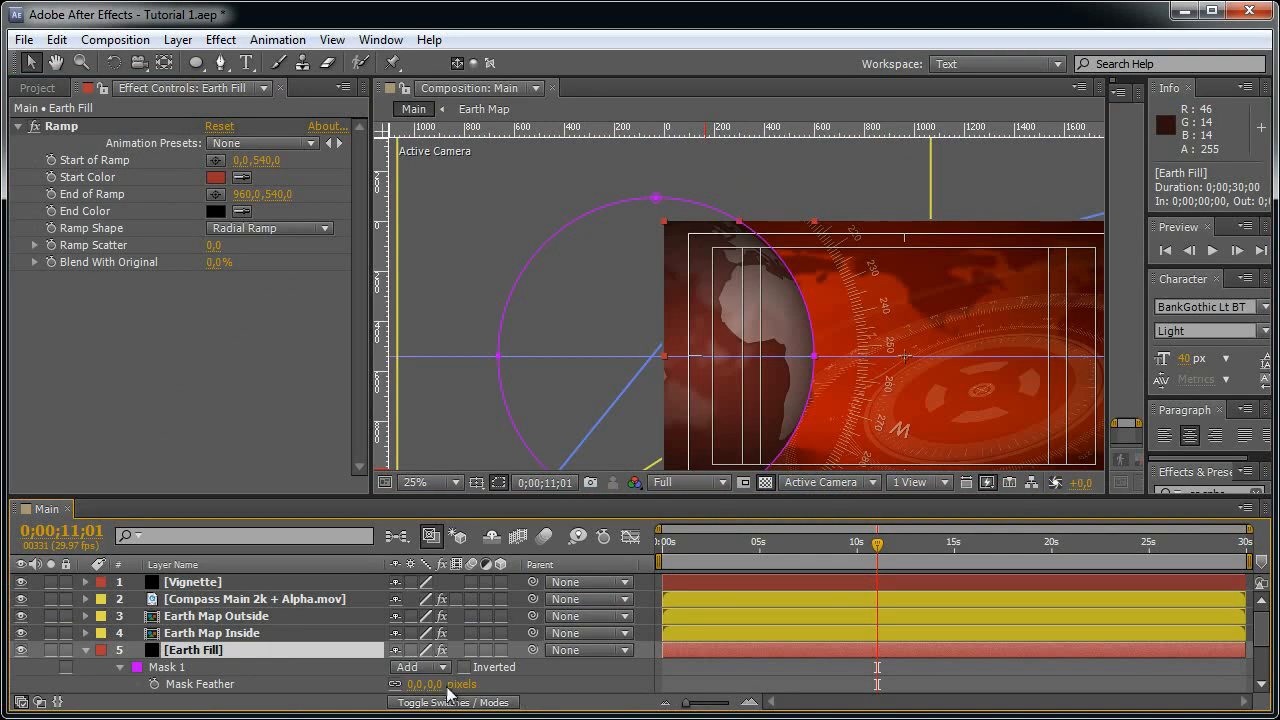
{"action": "left_click", "coordinate": [436, 685]}
{"action": "type", "text": "15"}
{"action": "left_click", "coordinate": [562, 692]}
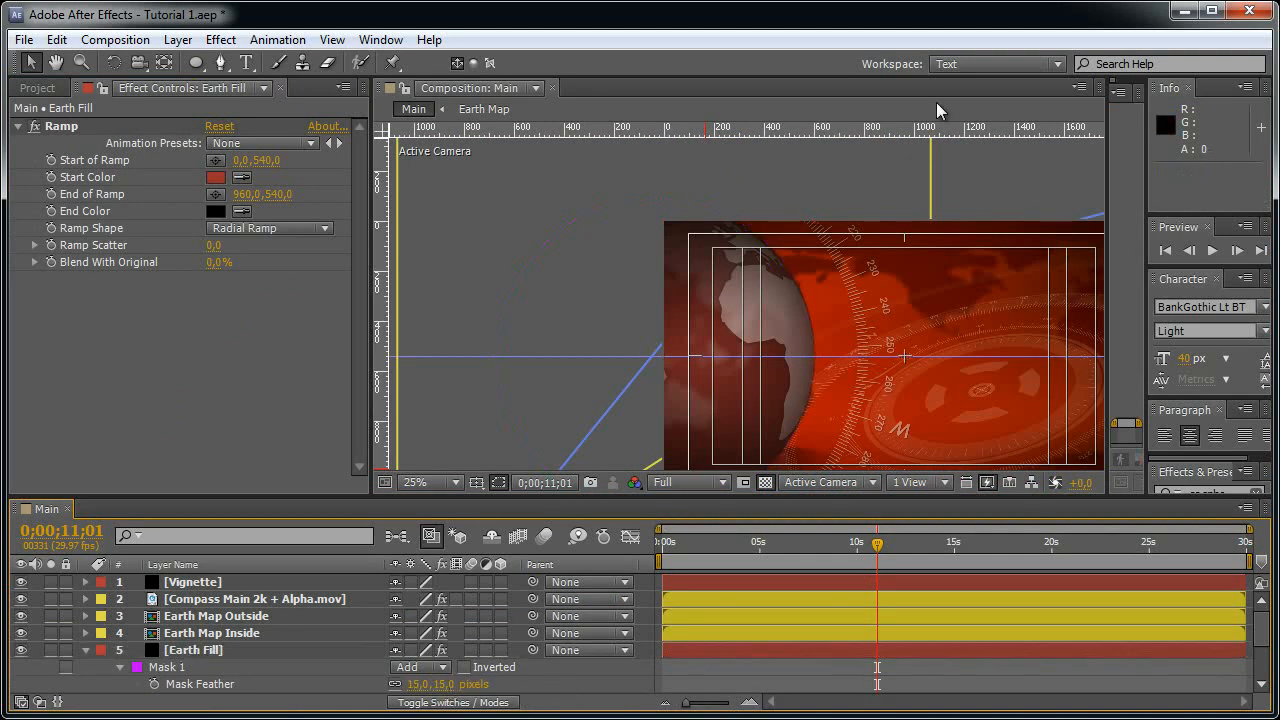
{"action": "key", "text": "period"}
{"action": "key", "text": "period"}
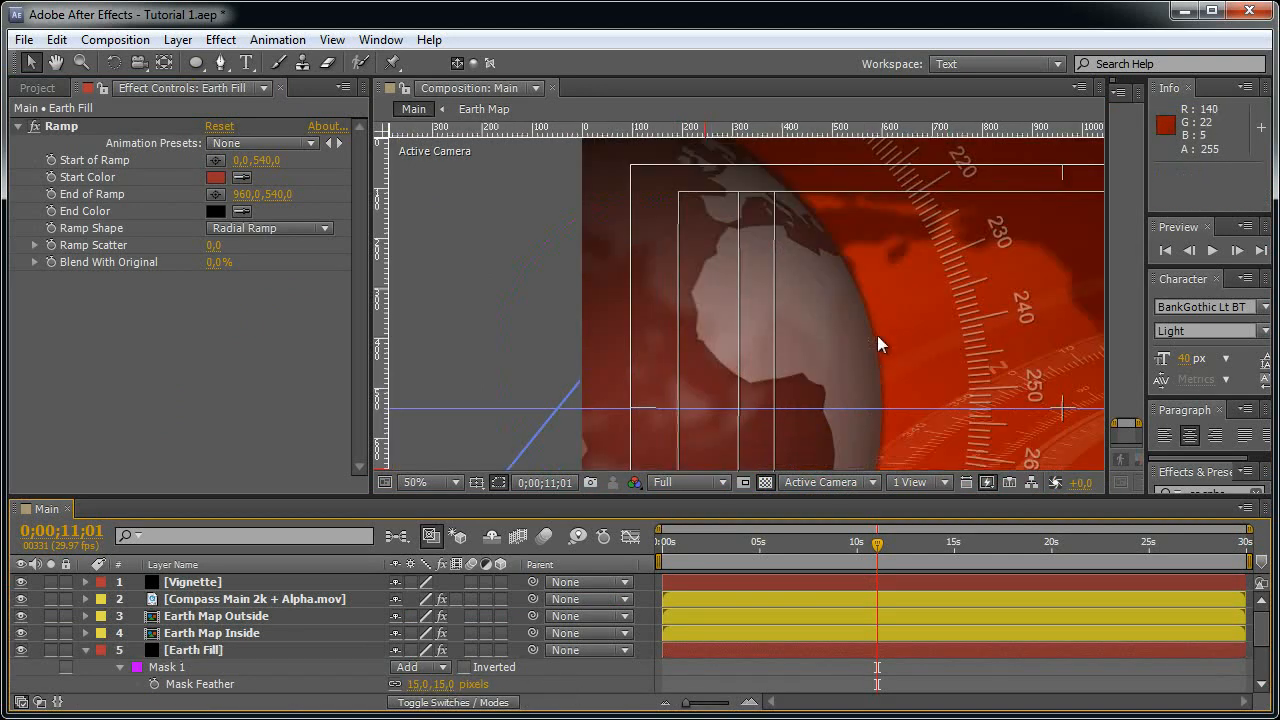
{"action": "left_click", "coordinate": [445, 687]}
{"action": "type", "text": "5"}
{"action": "left_click", "coordinate": [550, 681]}
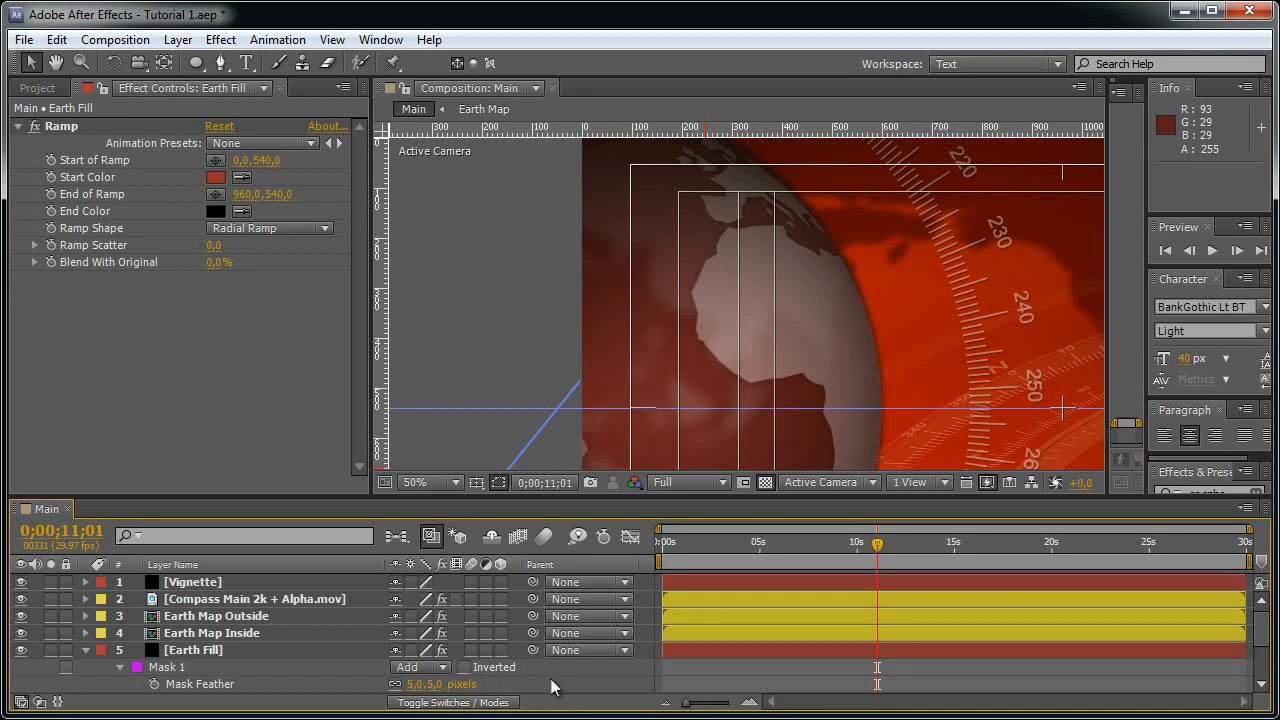
- Set the Earth Fill layer's opacity to 50%
{"action": "left_click", "coordinate": [350, 652]}
{"action": "key", "text": "t"}
{"action": "left_click", "coordinate": [405, 667]}
{"action": "type", "text": "50"}
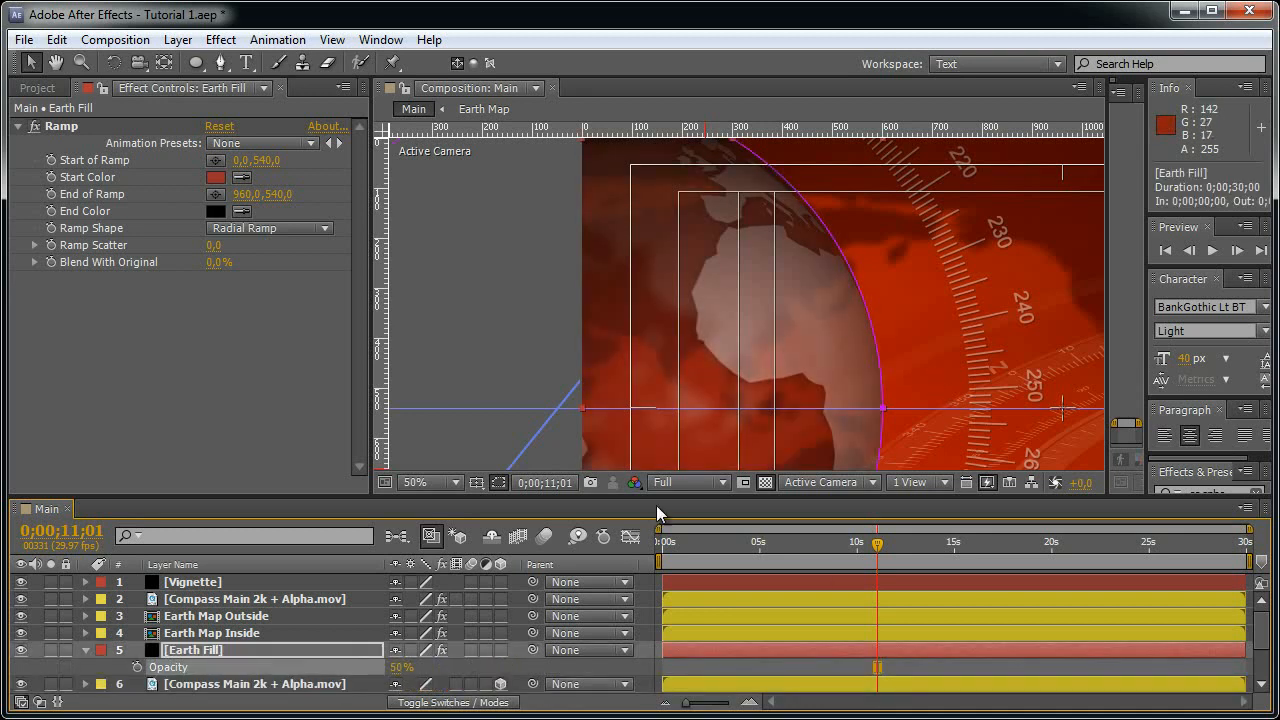
{"action": "left_click", "coordinate": [645, 679]}
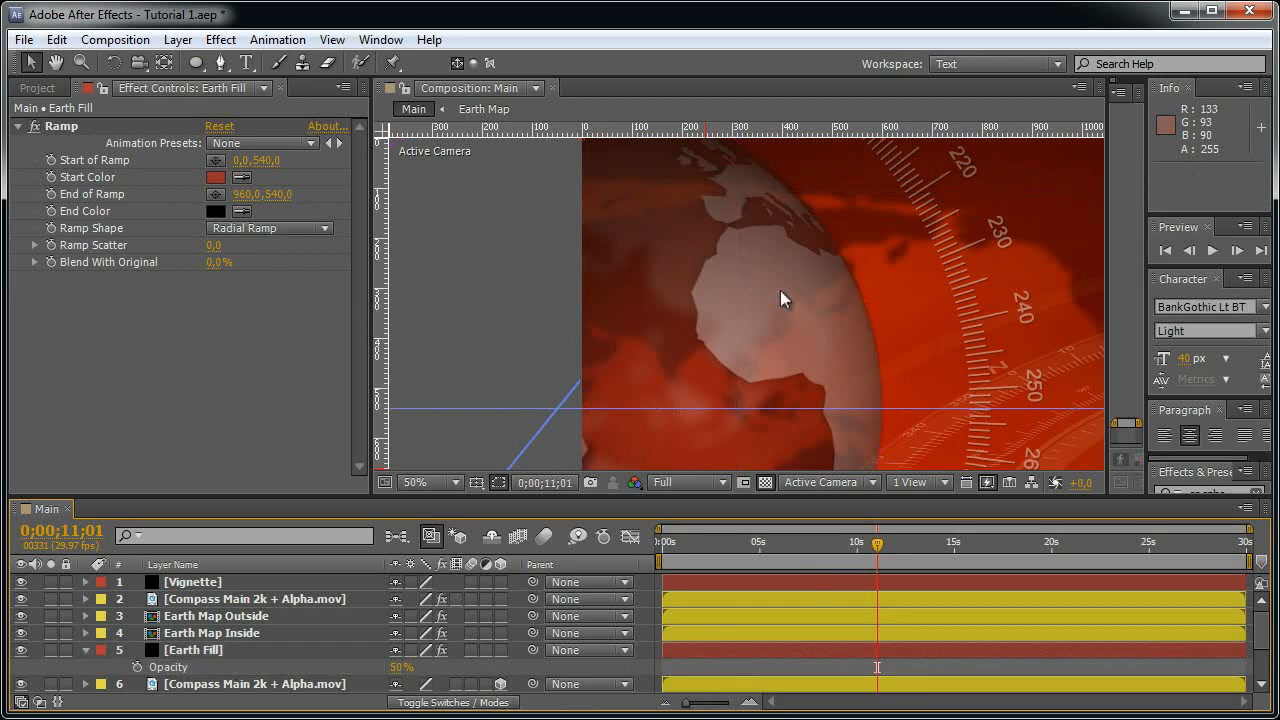
- Review the globe against the background at 0;00;08;10 and 0;00;16;09, and collapse the Earth Fill layer's properties
{"action": "scroll", "coordinate": [780, 290], "scroll_direction": "down", "scroll_amount": 2}
{"action": "left_click_drag", "start_coordinate": [880, 312], "coordinate": [746, 284]}
{"action": "left_click", "coordinate": [757, 556]}
{"action": "left_click_drag", "start_coordinate": [757, 560], "coordinate": [826, 565]}
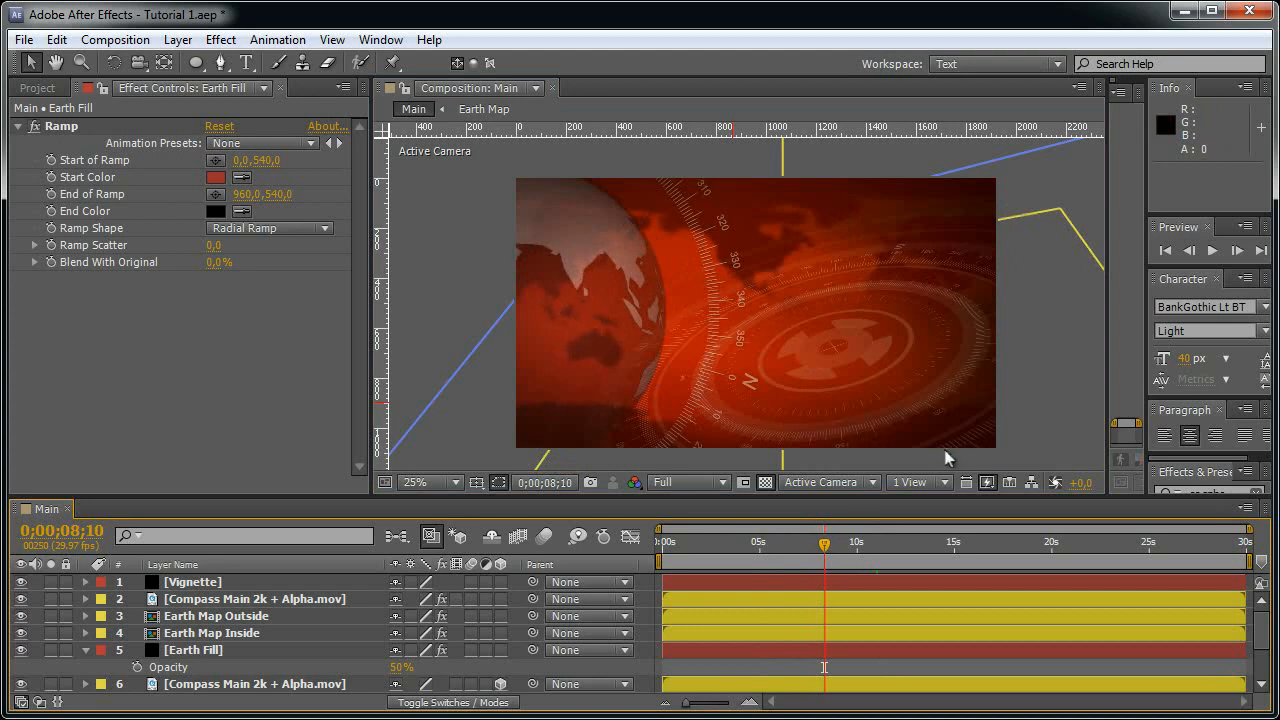
{"action": "left_click", "coordinate": [85, 650]}
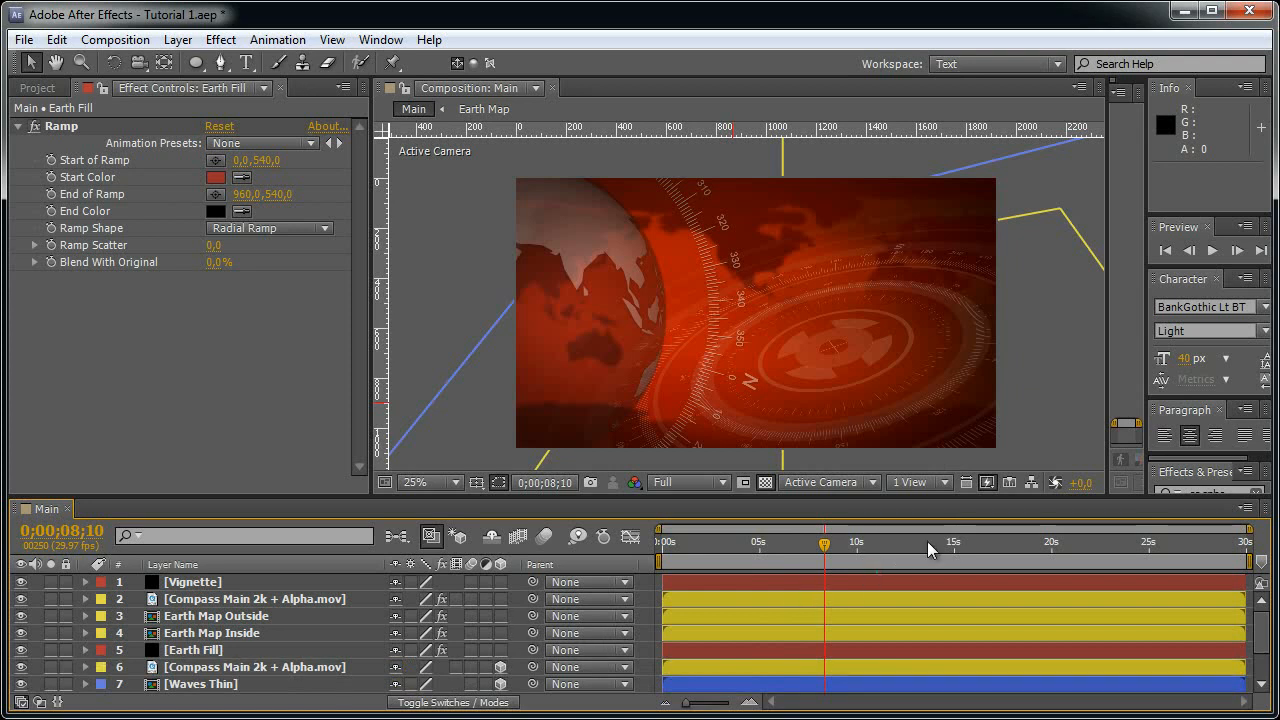
{"action": "left_click_drag", "start_coordinate": [955, 541], "coordinate": [980, 545]}
- Scale the upper compass layer down so its ring hugs the globe, trying 75% and 78% and settling on 79%
{"action": "left_click", "coordinate": [315, 600]}
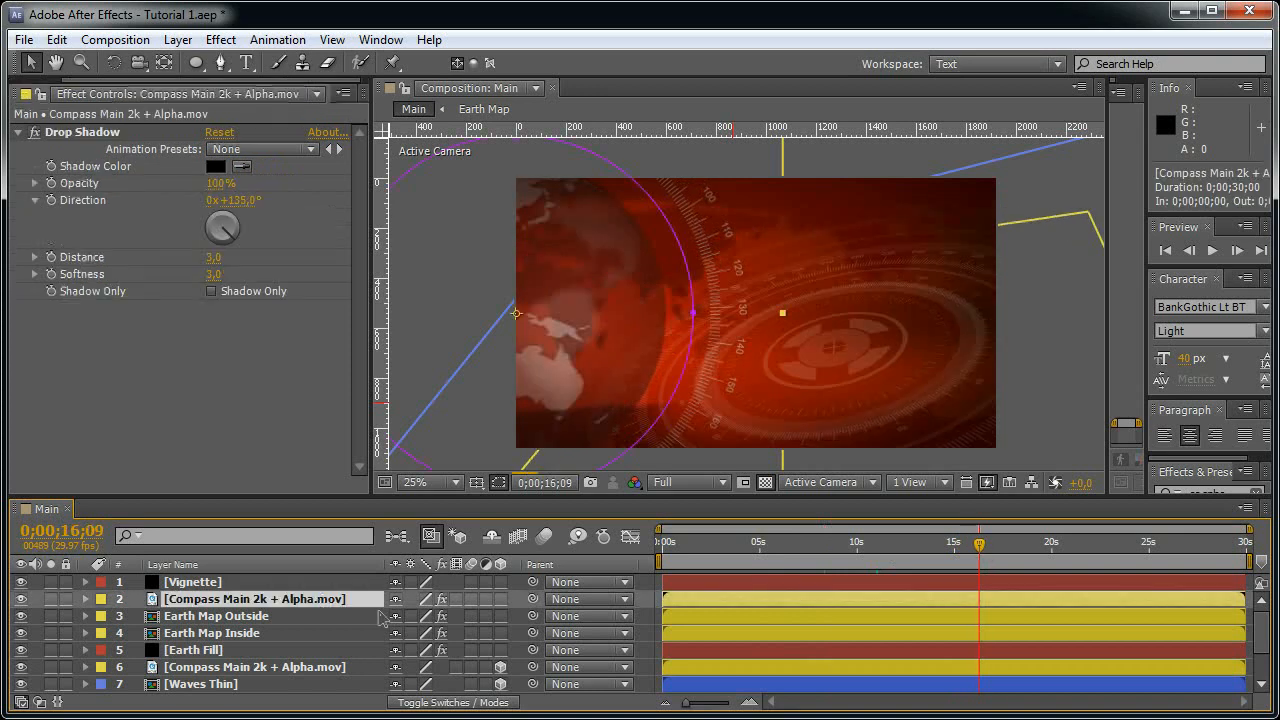
{"action": "key", "text": "s"}
{"action": "left_click_drag", "start_coordinate": [442, 616], "coordinate": [422, 620]}
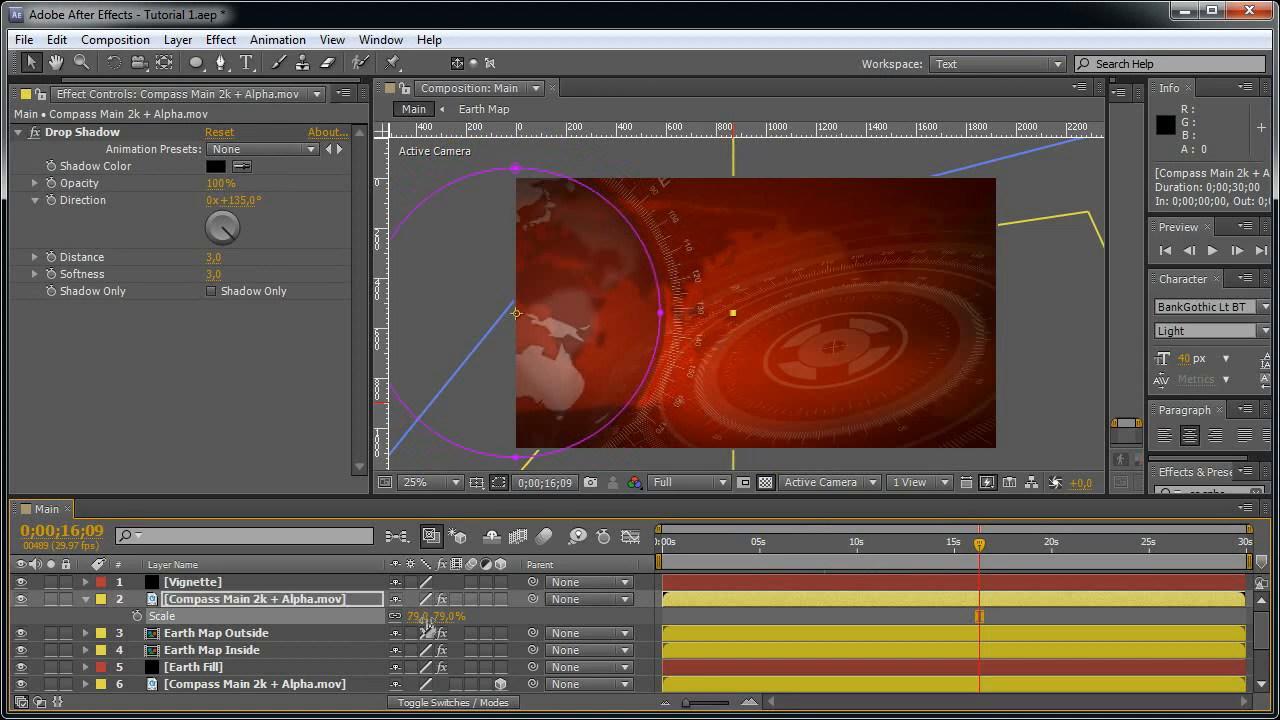
{"action": "left_click", "coordinate": [440, 618]}
{"action": "type", "text": "75"}
{"action": "key", "text": "Return"}
{"action": "scroll", "coordinate": [617, 172], "scroll_direction": "up", "scroll_amount": 2}
{"action": "left_click", "coordinate": [432, 615]}
{"action": "type", "text": "78"}
{"action": "key", "text": "Return"}
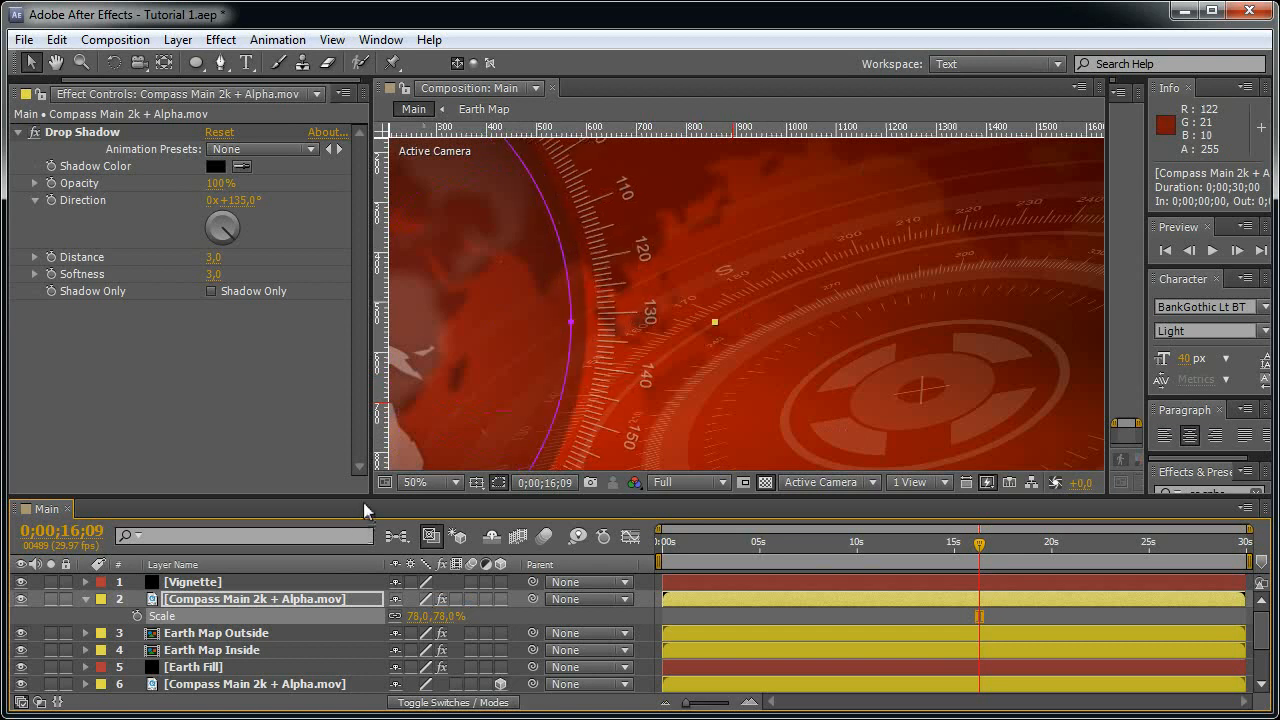
{"action": "left_click", "coordinate": [441, 616]}
{"action": "key", "text": "Return"}
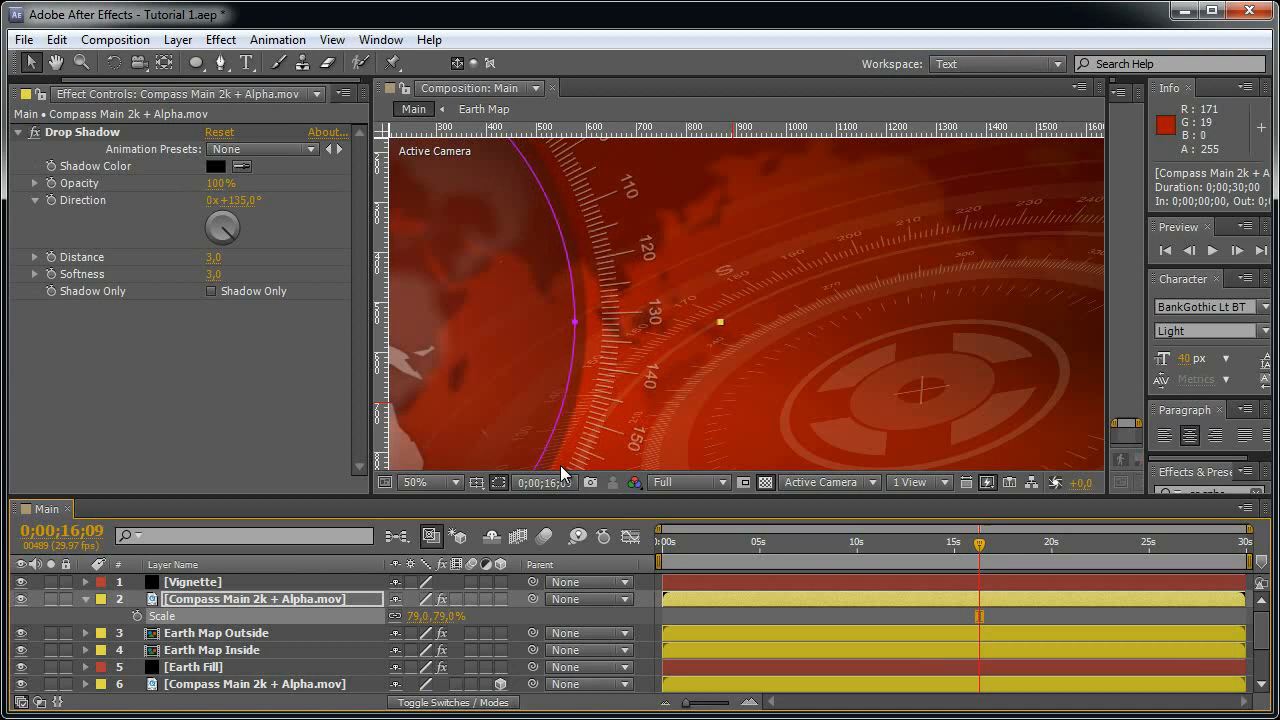
{"action": "left_click", "coordinate": [646, 620]}
{"action": "scroll", "coordinate": [717, 266], "scroll_direction": "down", "scroll_amount": 1}
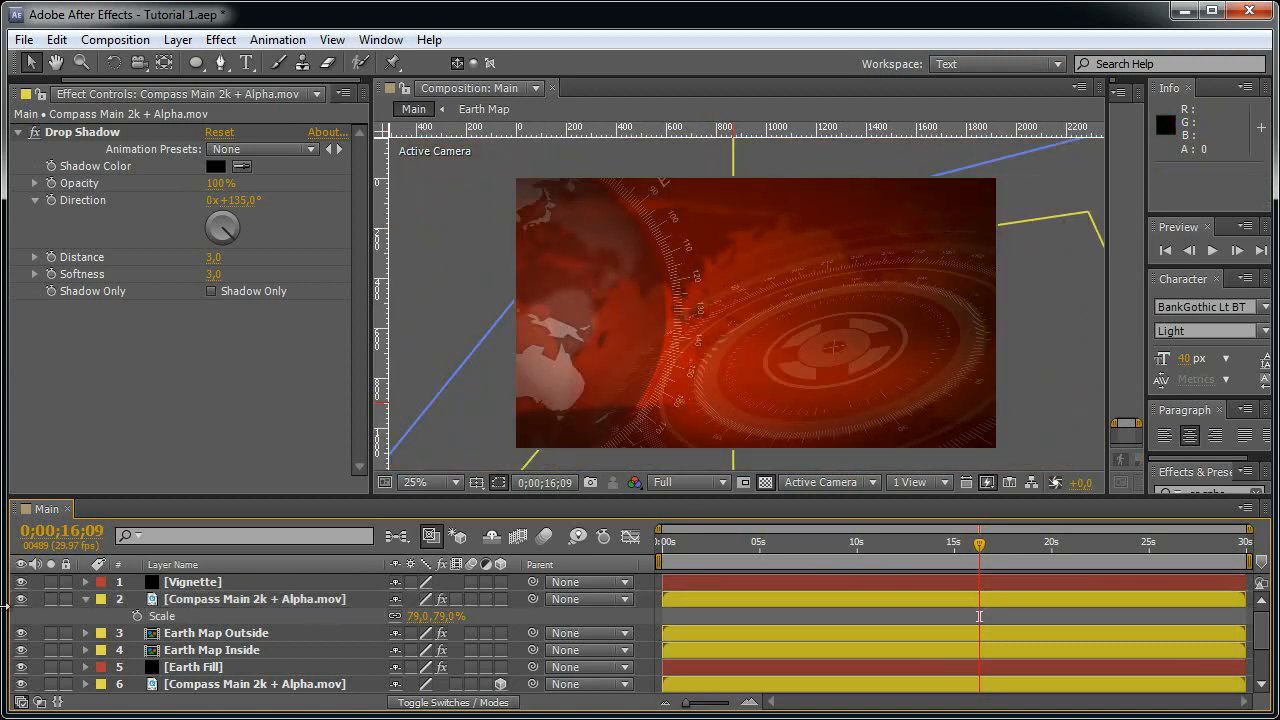
- Solo the upper compass layer, scrub through its motion and return to the first frame
{"action": "left_click", "coordinate": [52, 599]}
{"action": "left_click_drag", "start_coordinate": [745, 545], "coordinate": [893, 550]}
{"action": "left_click", "coordinate": [765, 482]}
{"action": "left_click", "coordinate": [662, 546]}
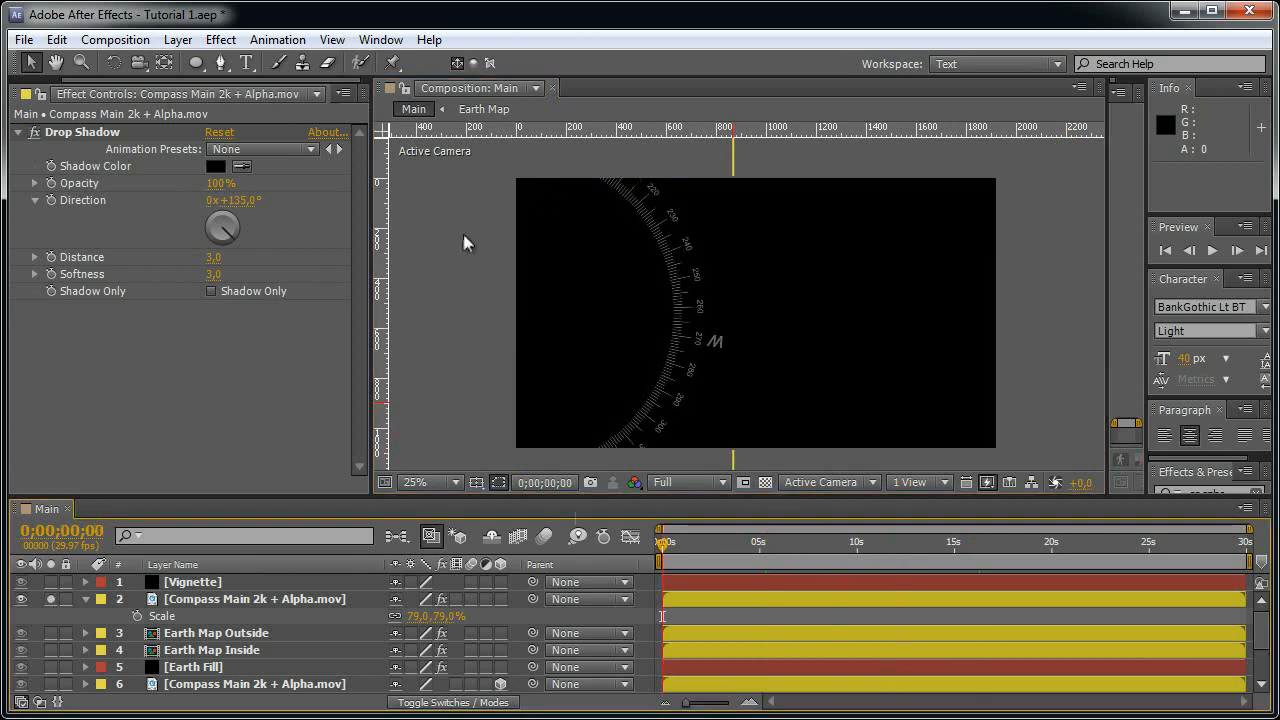
- Try to loop the upper compass ring by keyframing Rotation at 0;00;00;00 and setting it to 347° at 0;00;29;29
{"action": "left_click", "coordinate": [351, 601]}
{"action": "key", "text": "r"}
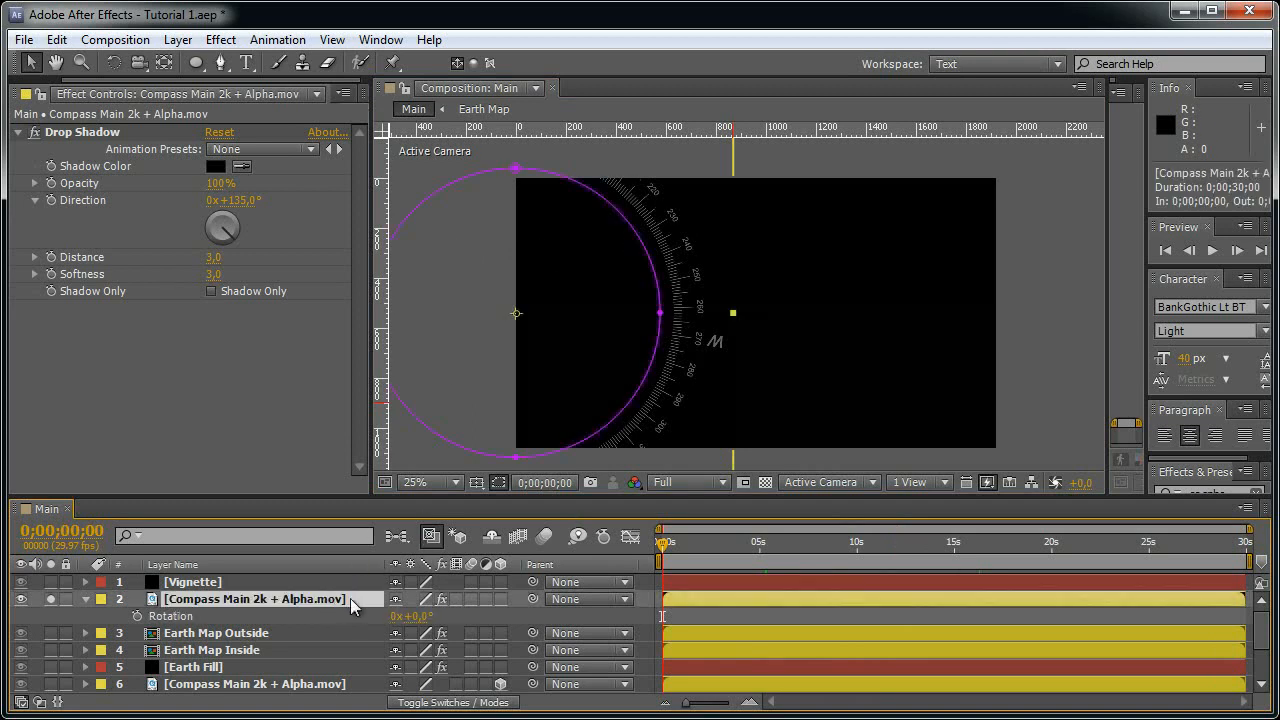
{"action": "left_click", "coordinate": [138, 616]}
{"action": "left_click_drag", "start_coordinate": [1196, 545], "coordinate": [1248, 544]}
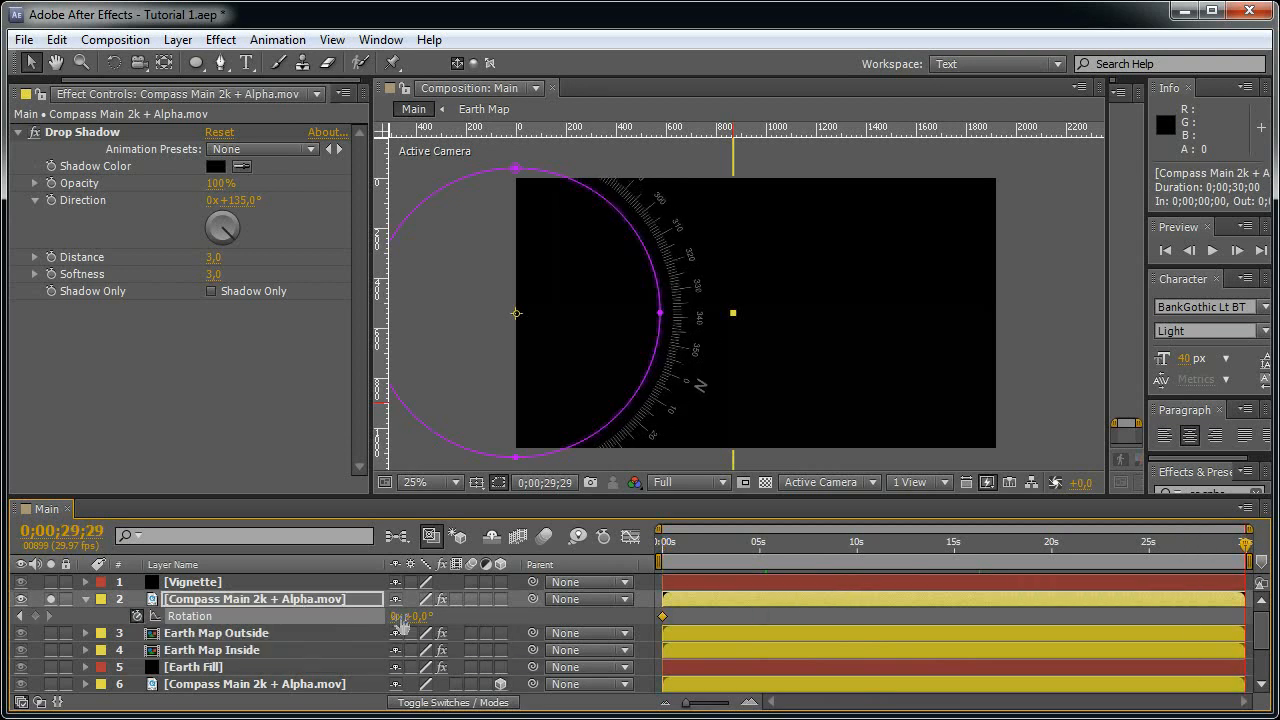
{"action": "left_click_drag", "start_coordinate": [400, 620], "coordinate": [726, 614]}
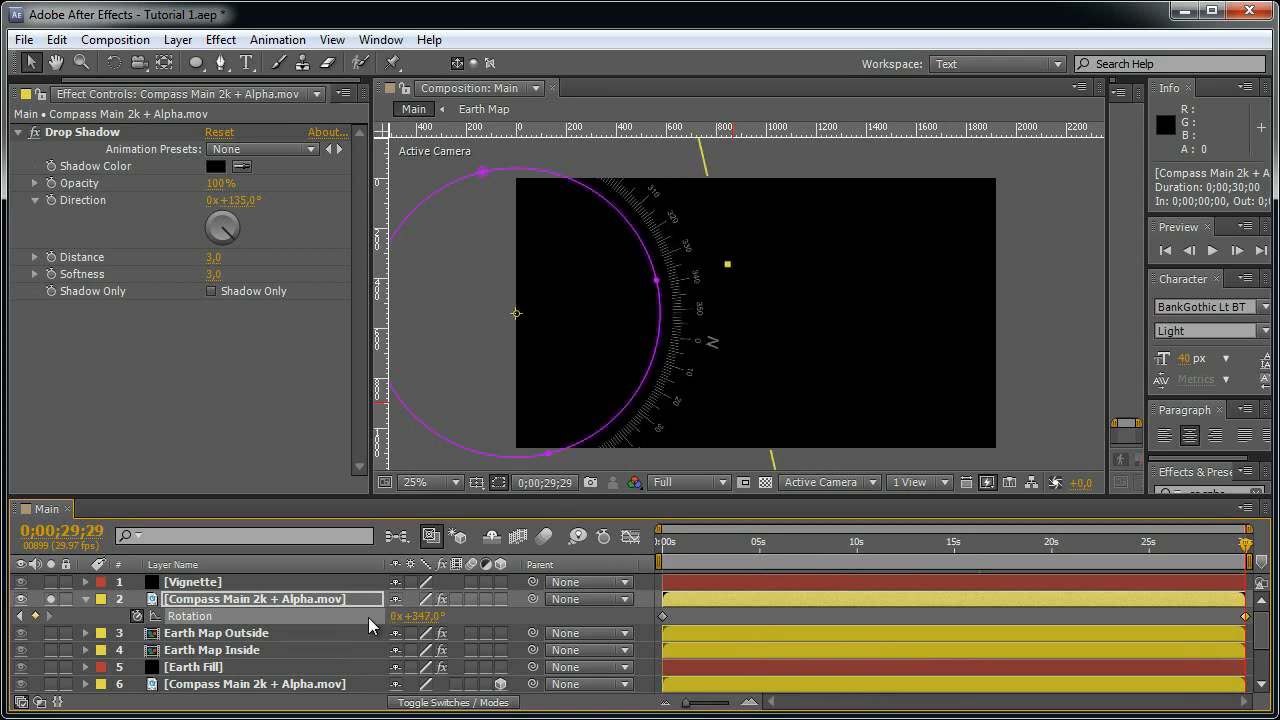
- Remove the upper compass layer's rotation keyframes, reset its rotation to 0°, and show all layers again
{"action": "left_click", "coordinate": [175, 616]}
{"action": "left_click", "coordinate": [420, 616]}
{"action": "type", "text": "0"}
{"action": "key", "text": "Return"}
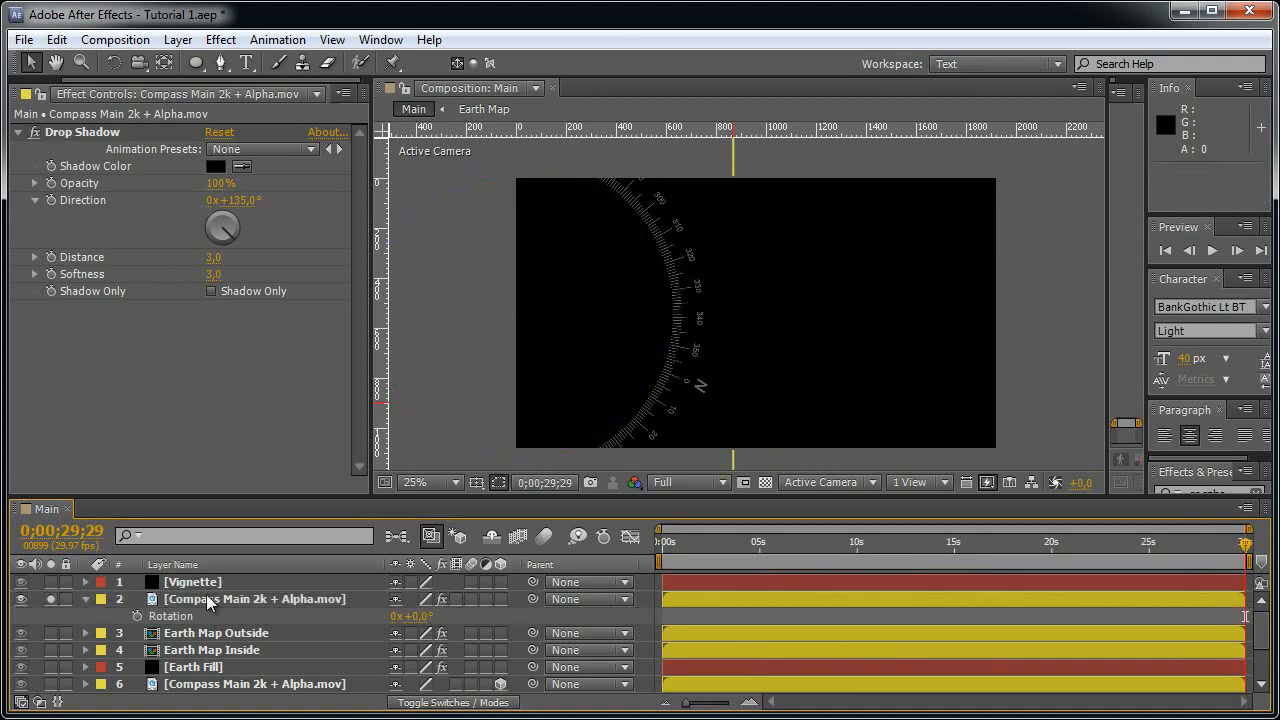
{"action": "left_click", "coordinate": [87, 600]}
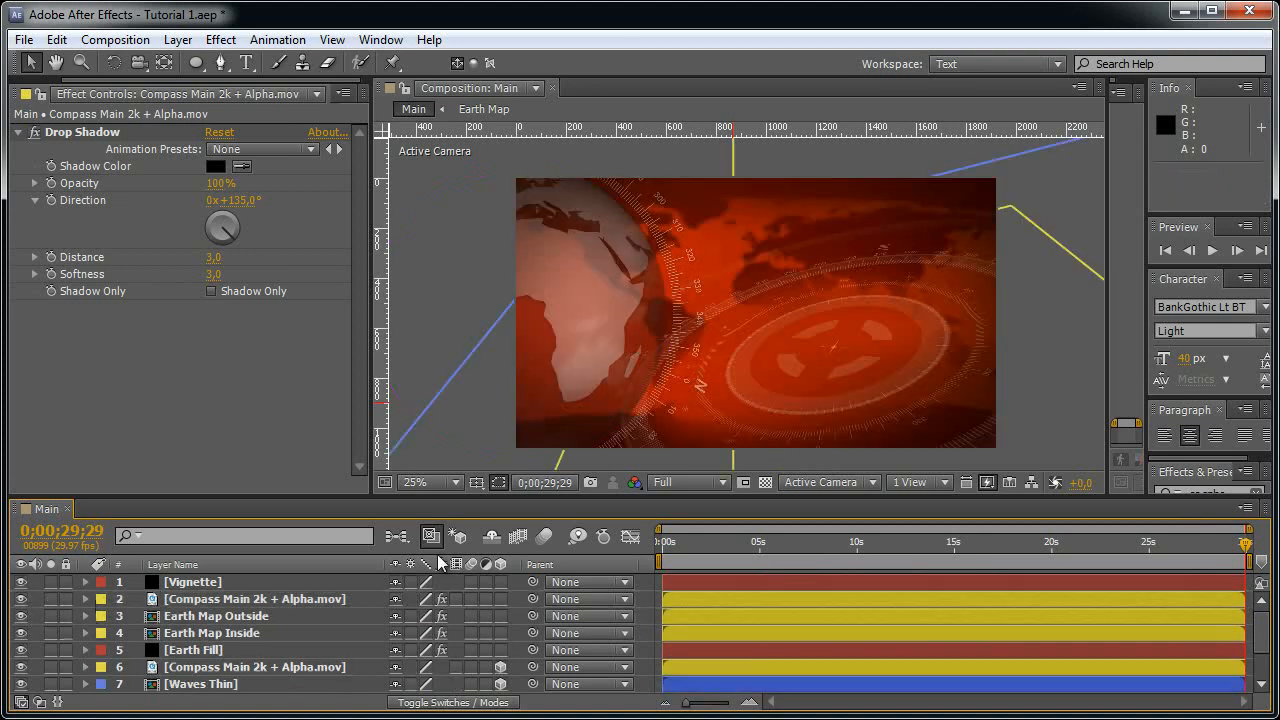
- Save the project and rename the Main composition as Background Loop
{"action": "key", "text": "ctrl+s"}
{"action": "left_click", "coordinate": [331, 537]}
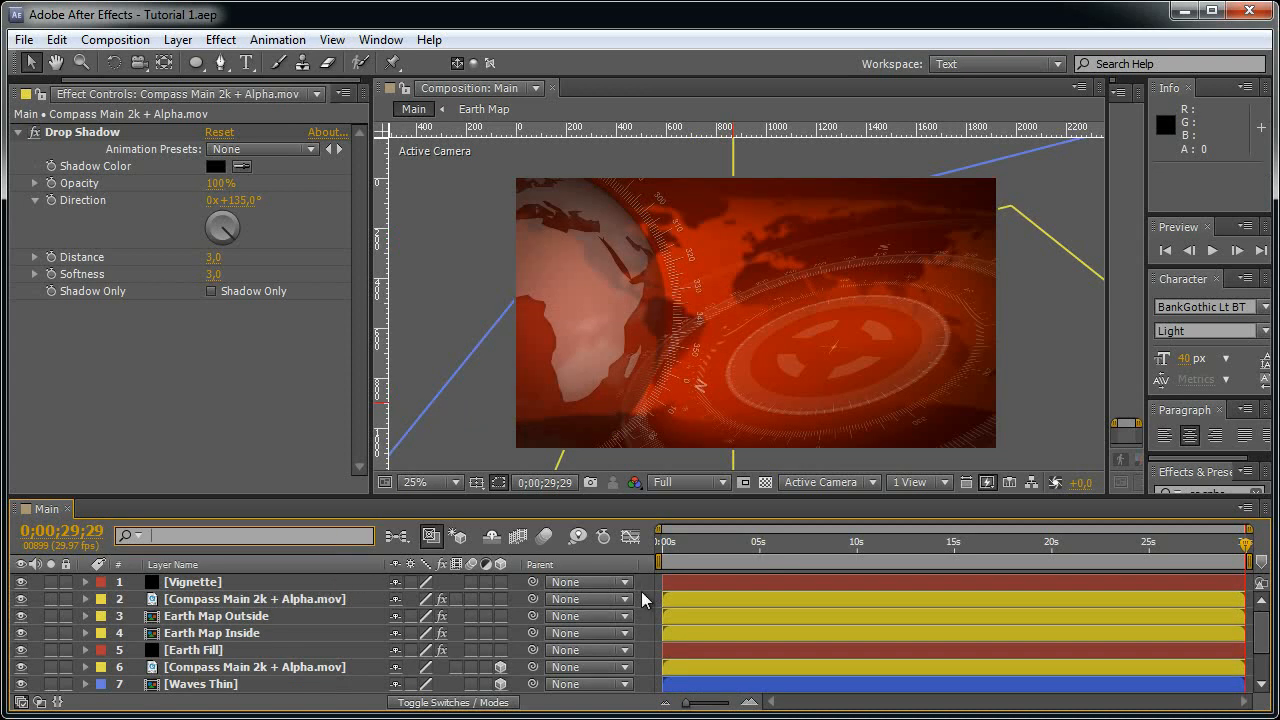
{"action": "key", "text": "ctrl+k"}
{"action": "type", "text": "Background"}
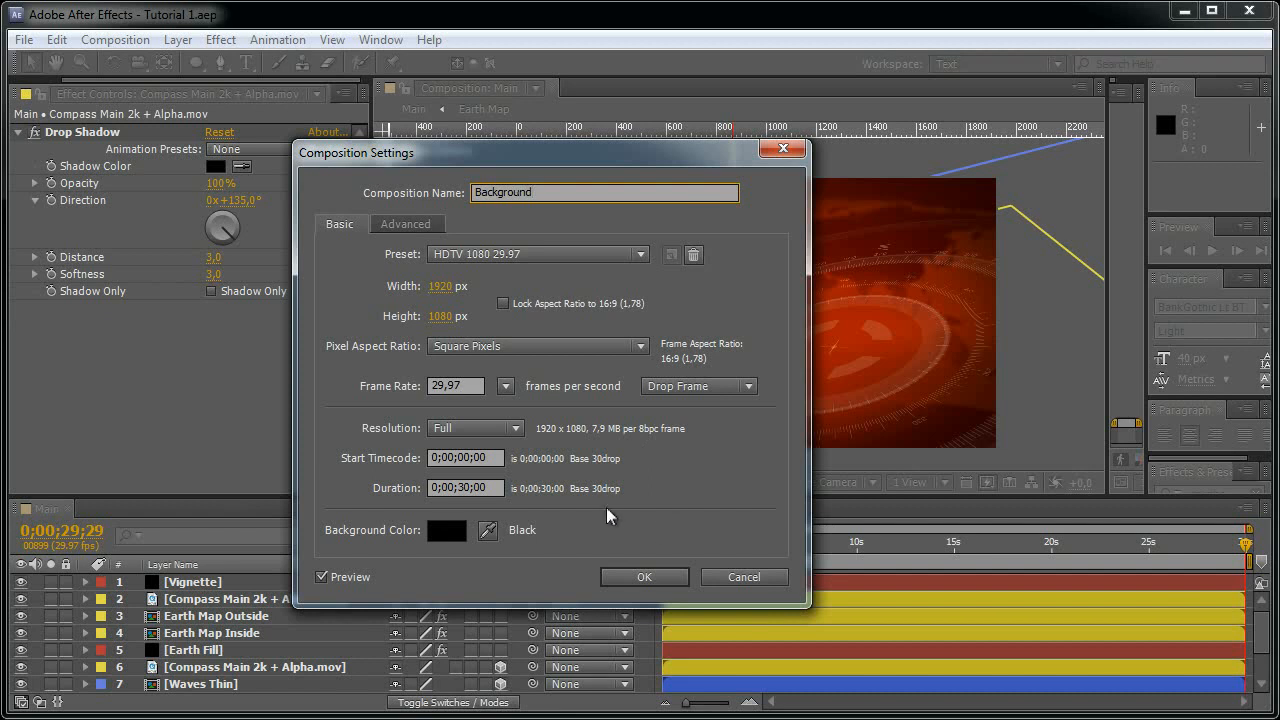
{"action": "type", "text": " Loop"}
{"action": "left_click", "coordinate": [636, 578]}
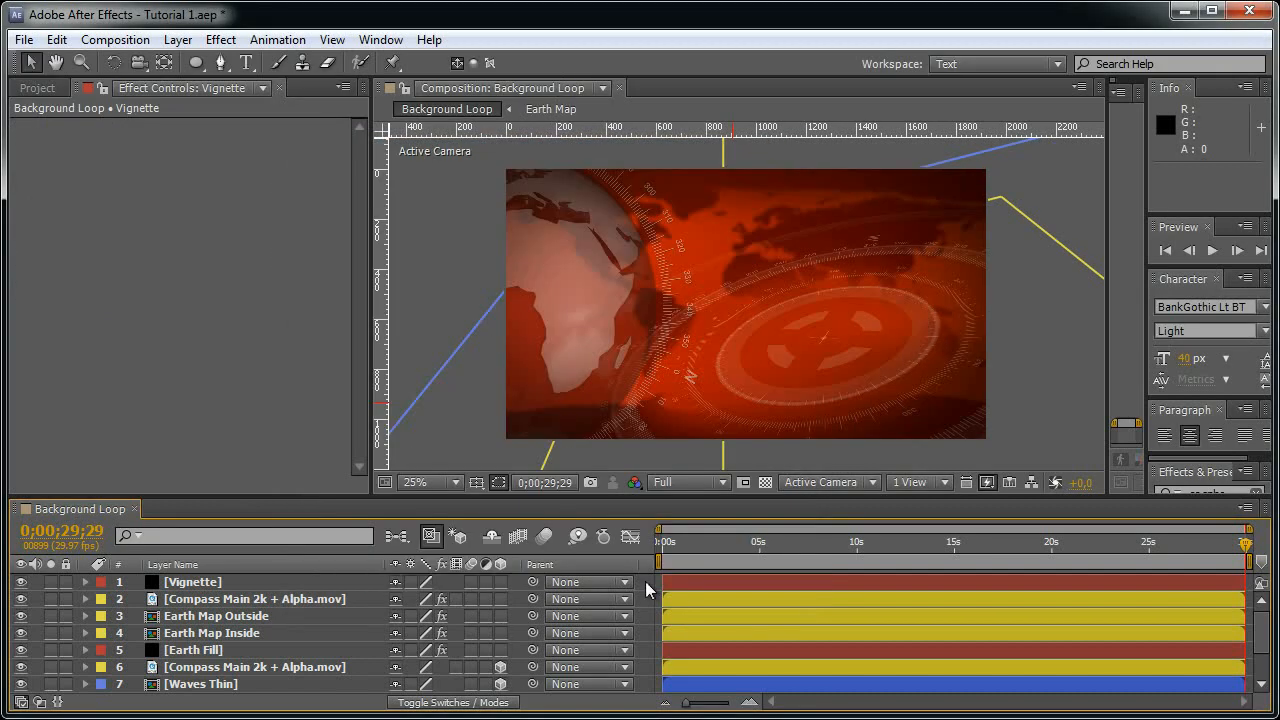
- Solo the upper compass layer to compare its first and last frames for looping, and show all layers again
{"action": "left_click", "coordinate": [205, 599]}
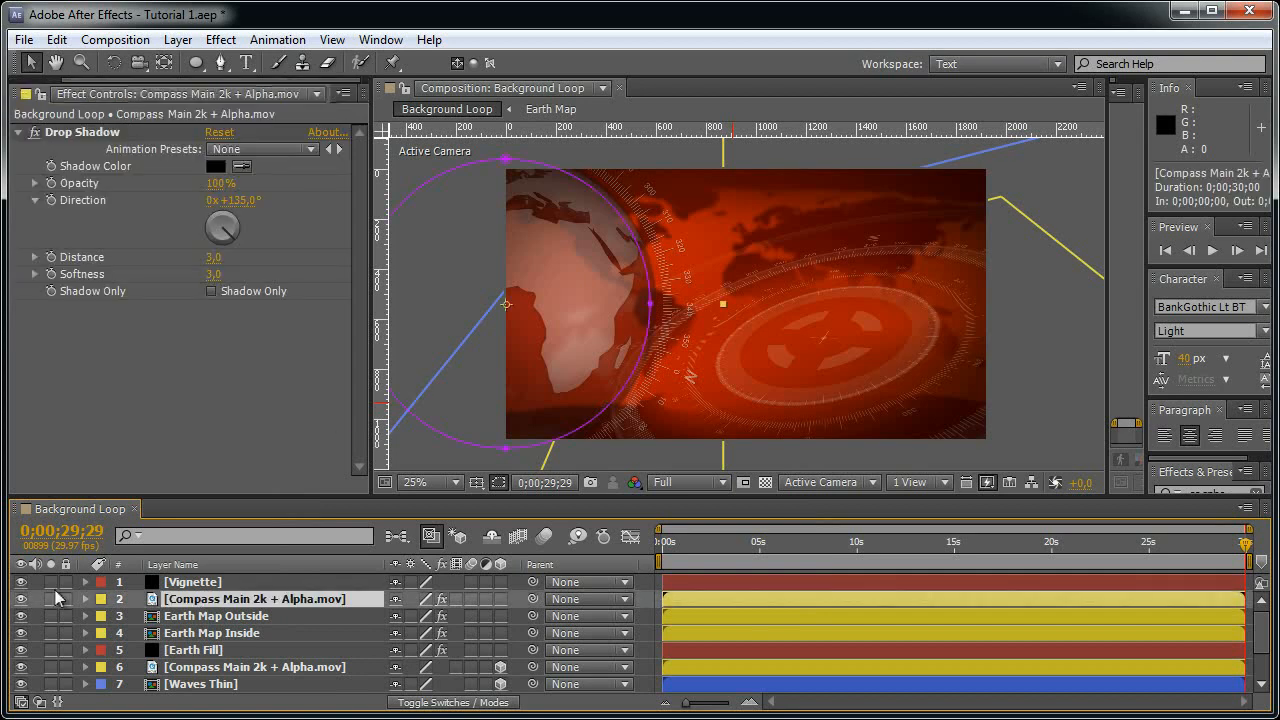
{"action": "left_click", "coordinate": [51, 599]}
{"action": "left_click_drag", "start_coordinate": [726, 557], "coordinate": [1245, 548]}
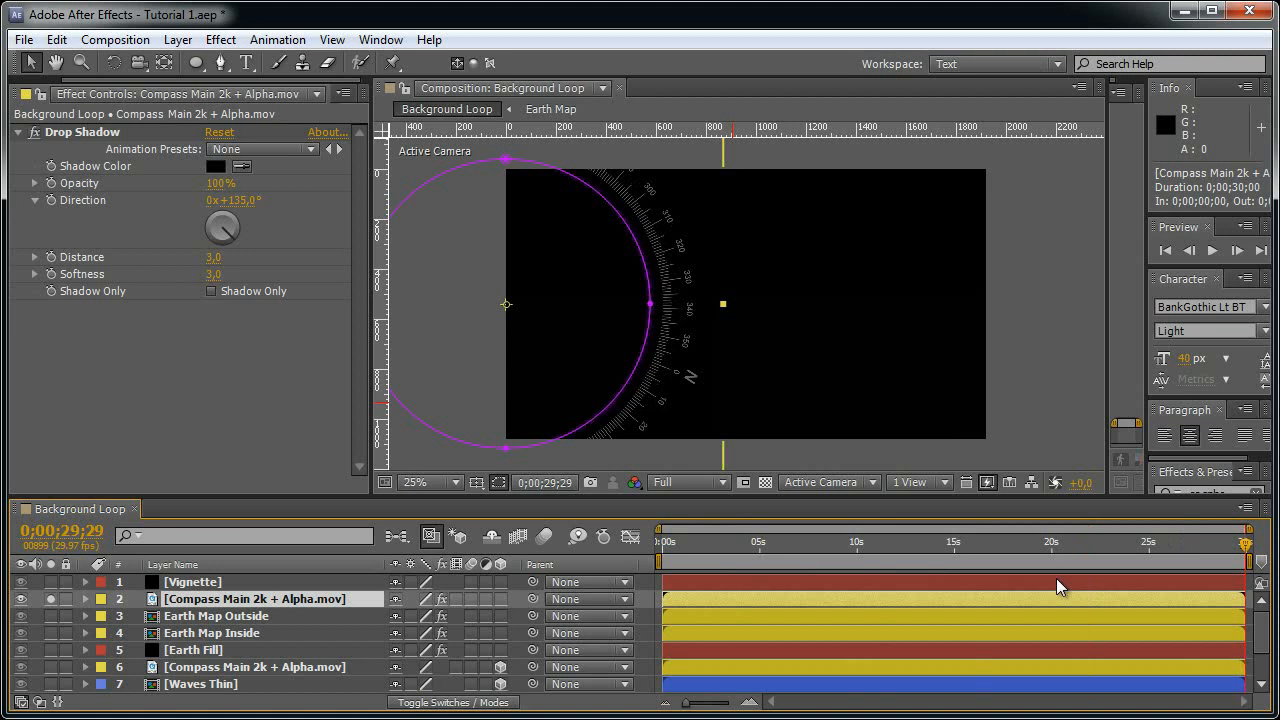
{"action": "key", "text": "Home"}
{"action": "key", "text": "End"}
{"action": "left_click", "coordinate": [50, 598]}
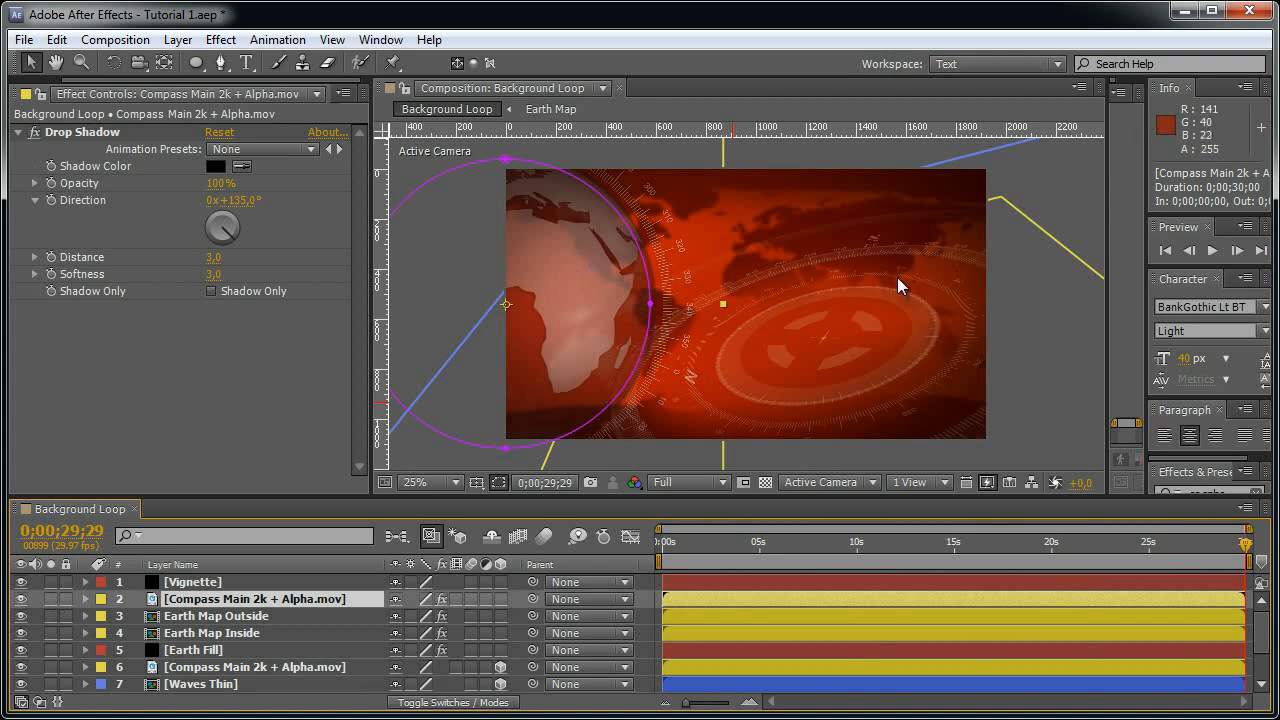
- Copy the circular mask of the Earth Fill layer onto the Earth Map Animation layer and show its masks
{"action": "scroll", "coordinate": [285, 628], "scroll_direction": "down", "scroll_amount": 1}
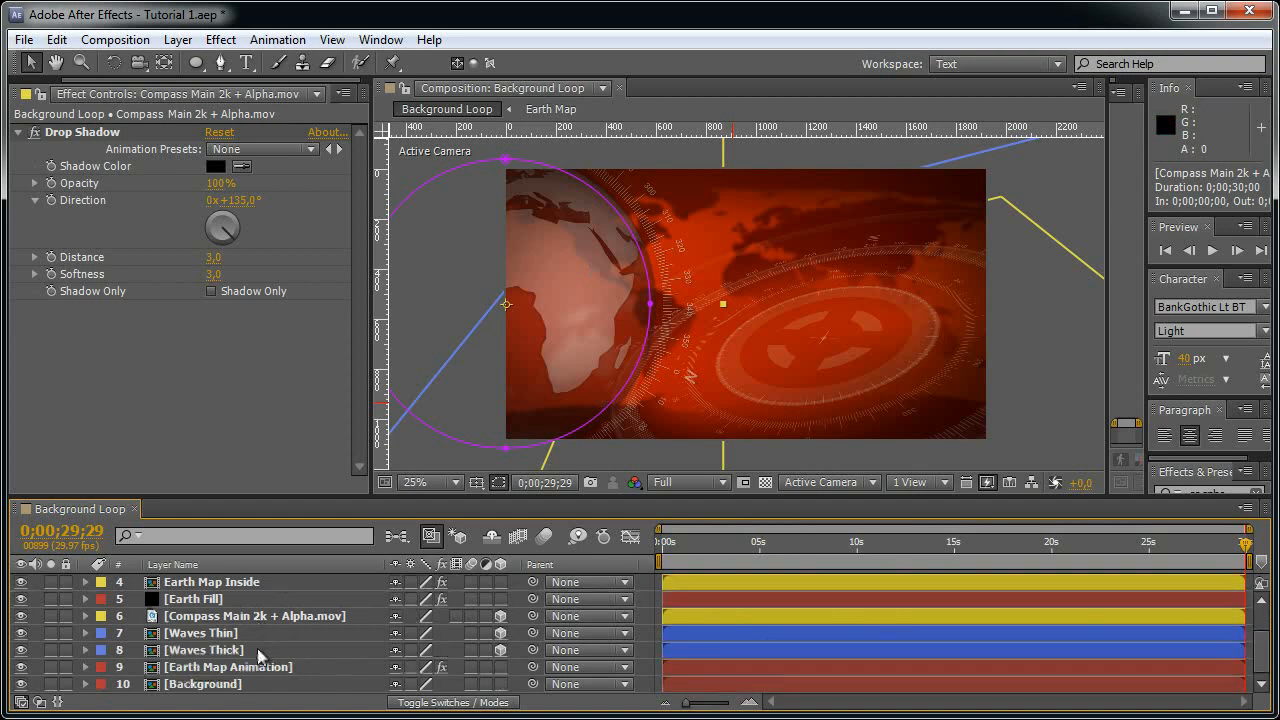
{"action": "left_click", "coordinate": [182, 686]}
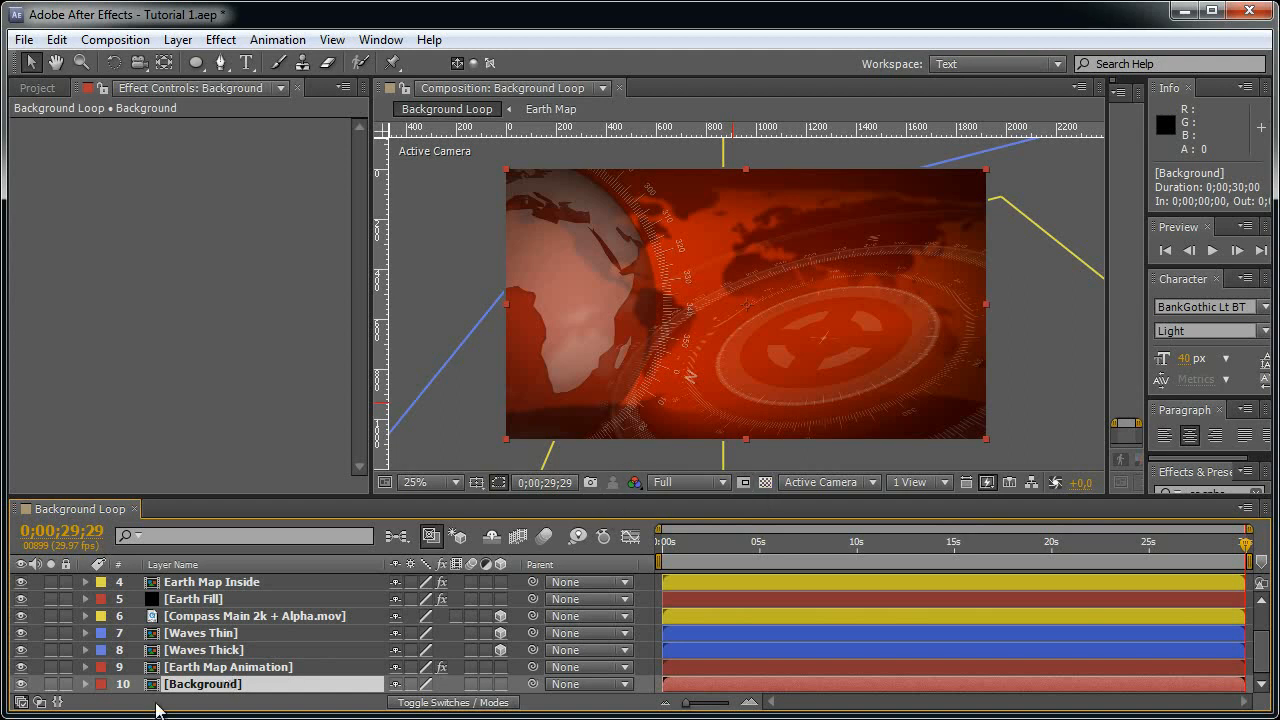
{"action": "left_click", "coordinate": [218, 668]}
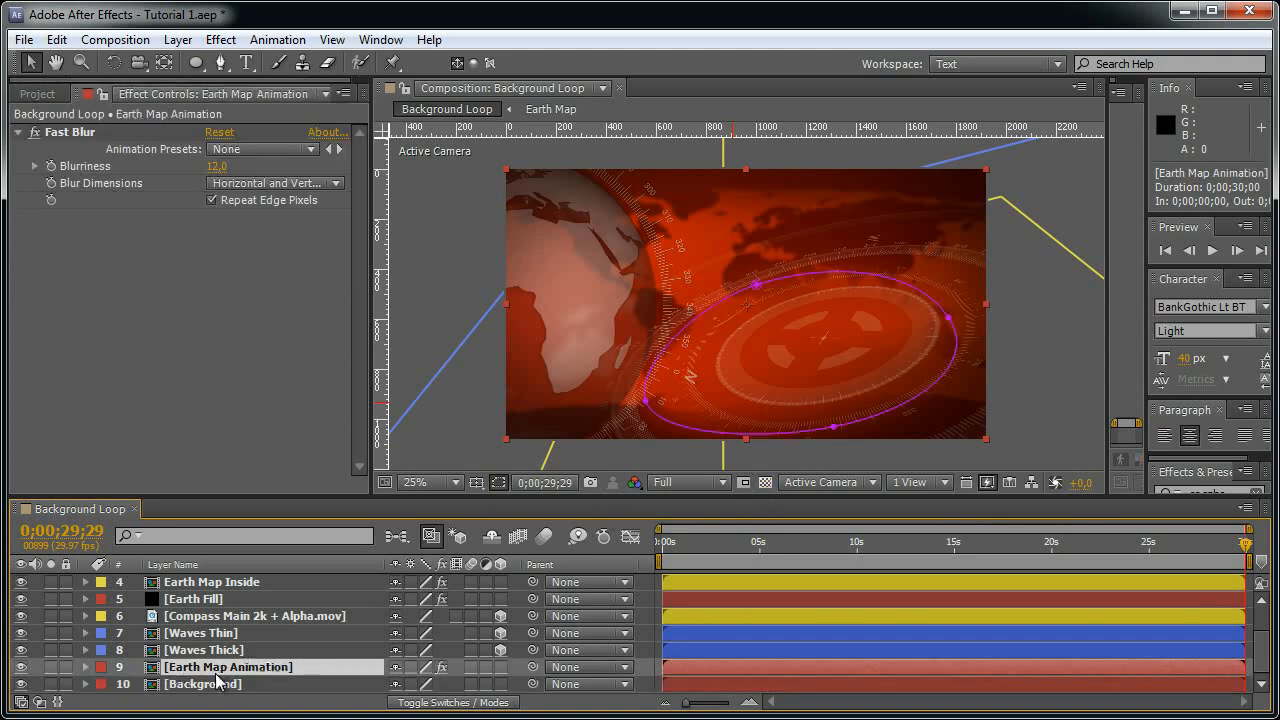
{"action": "scroll", "coordinate": [240, 615], "scroll_direction": "up", "scroll_amount": 3}
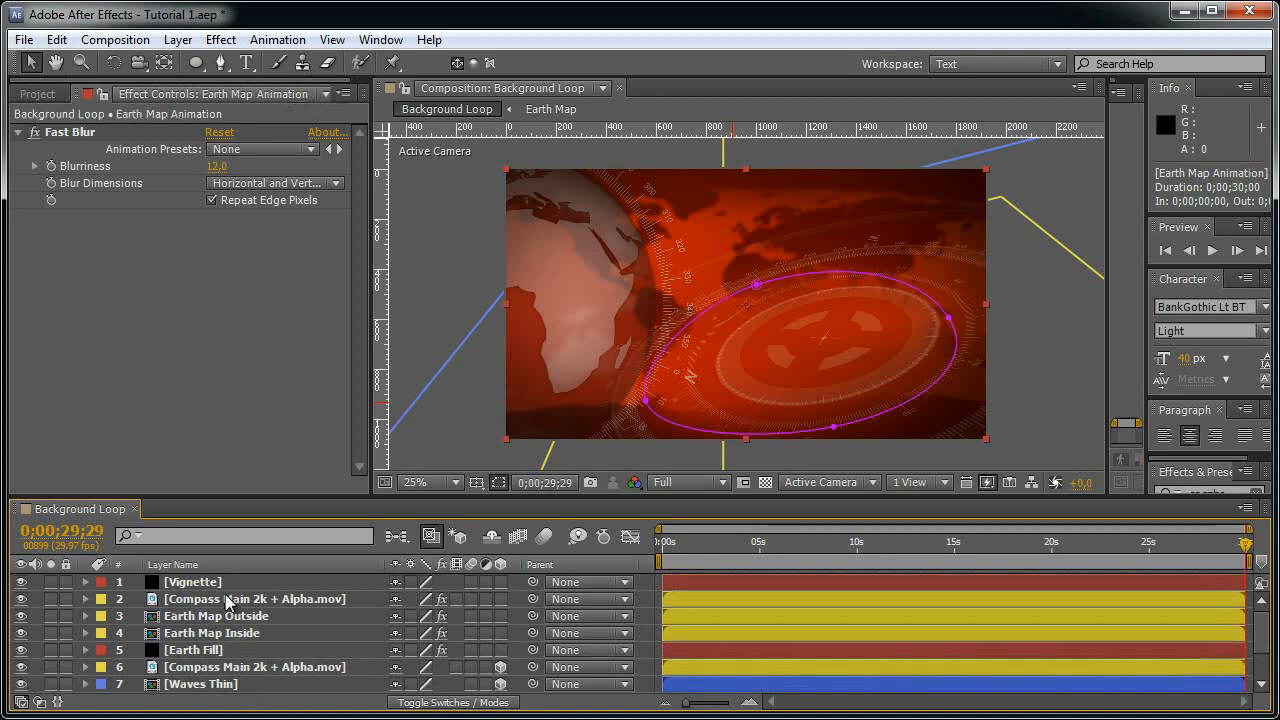
{"action": "left_click", "coordinate": [214, 650]}
{"action": "key", "text": "m"}
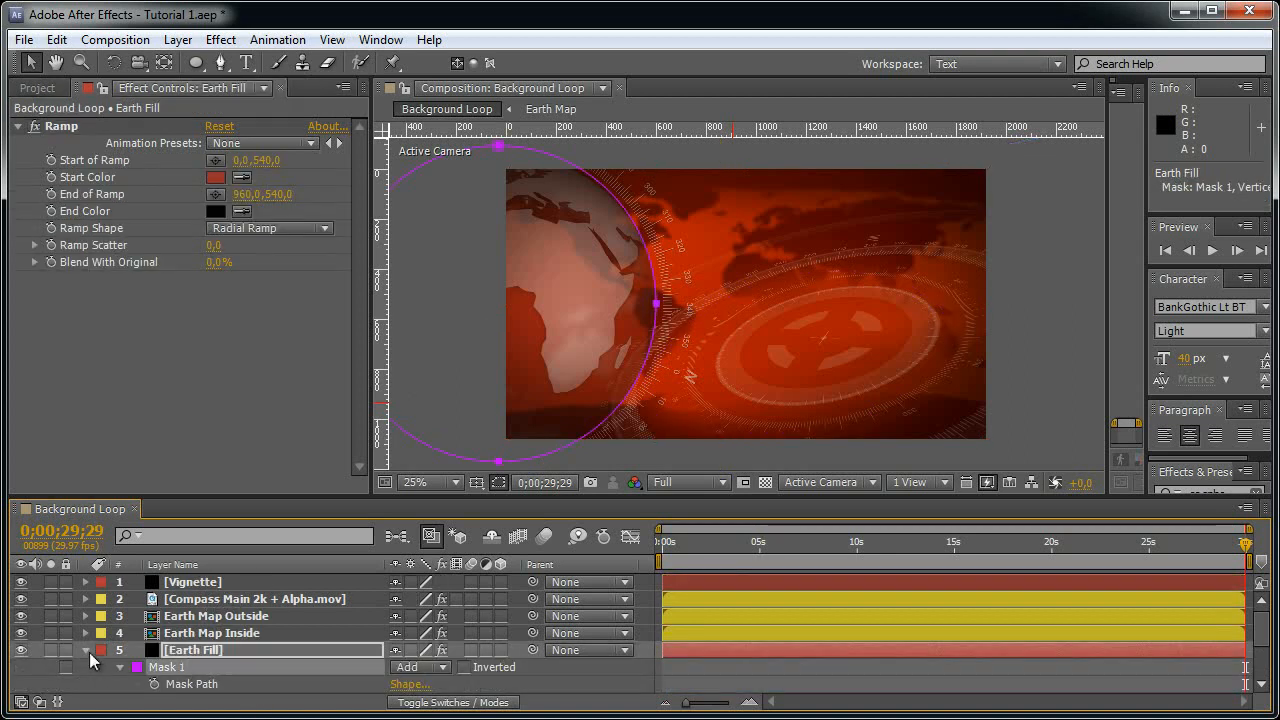
{"action": "scroll", "coordinate": [201, 655], "scroll_direction": "down", "scroll_amount": 3}
{"action": "left_click", "coordinate": [216, 668]}
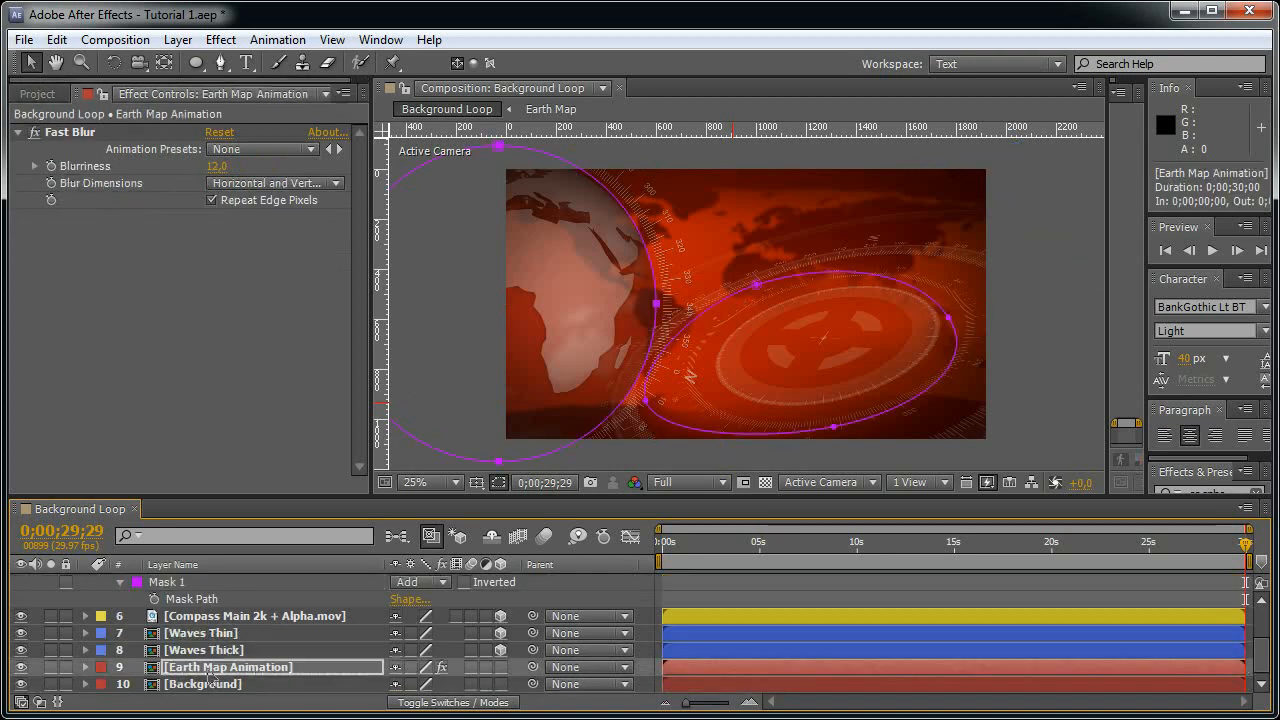
{"action": "key", "text": "m"}
{"action": "scroll", "coordinate": [350, 668], "scroll_direction": "down", "scroll_amount": 2}
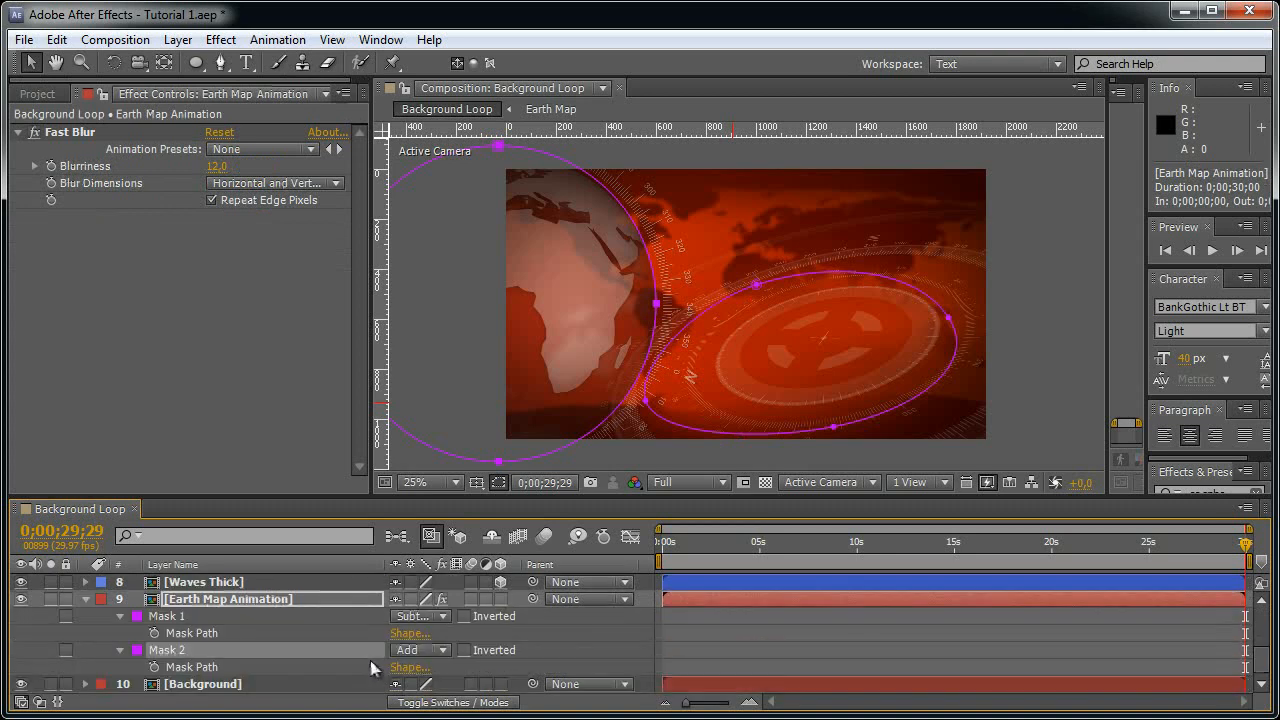
- Set Mask 2 of the Earth Map Animation layer to Subtract and check the enlarged globe area
{"action": "left_click", "coordinate": [420, 650]}
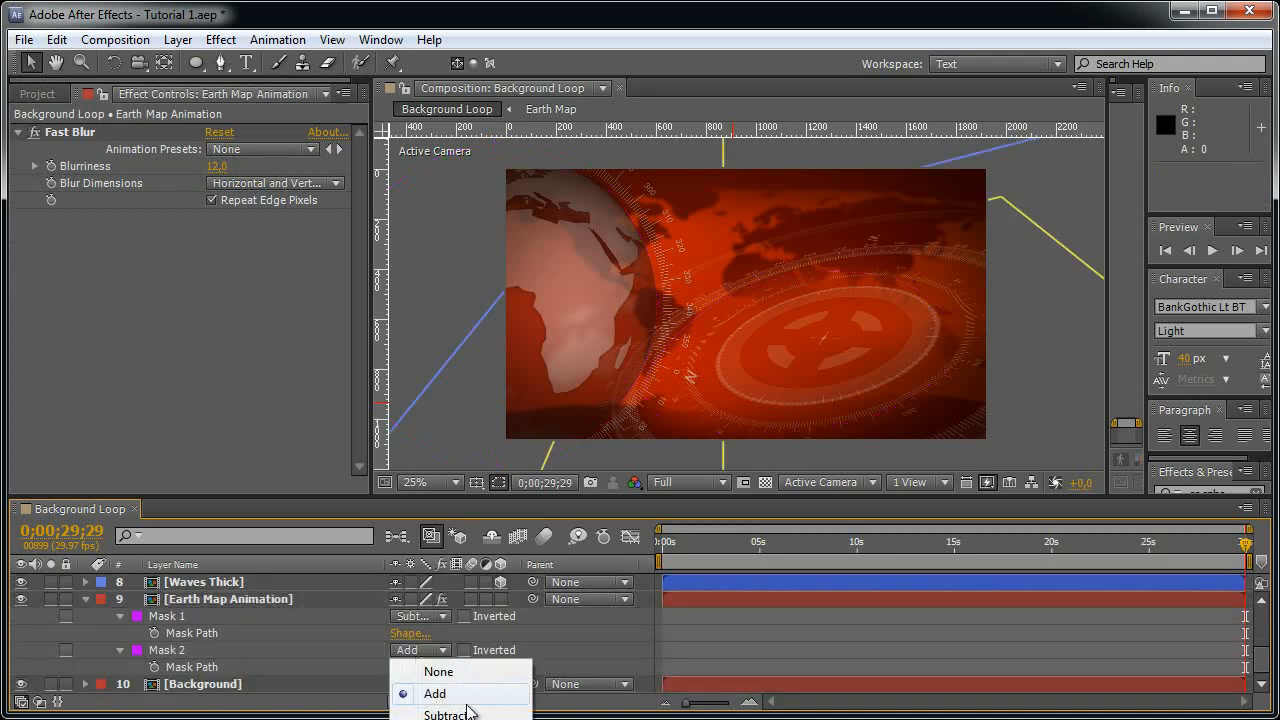
{"action": "left_click", "coordinate": [460, 711]}
{"action": "scroll", "coordinate": [744, 318], "scroll_direction": "up", "scroll_amount": 2}
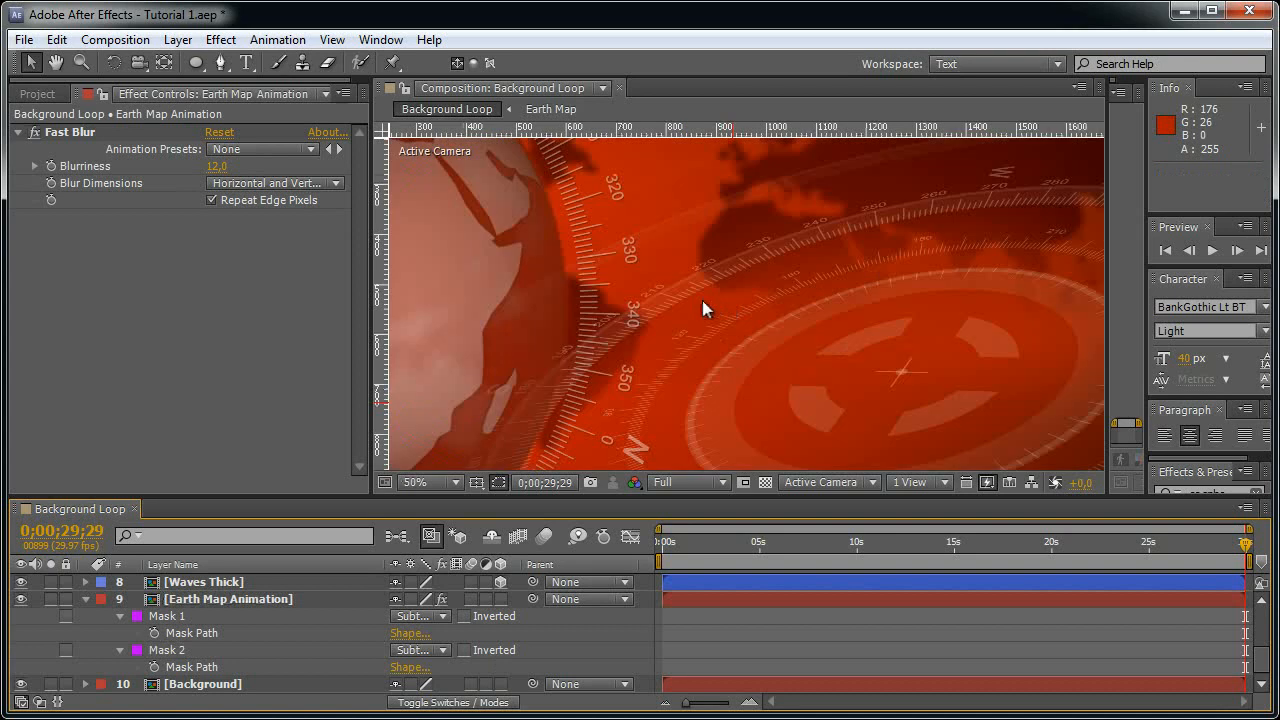
{"action": "key", "text": "grave"}
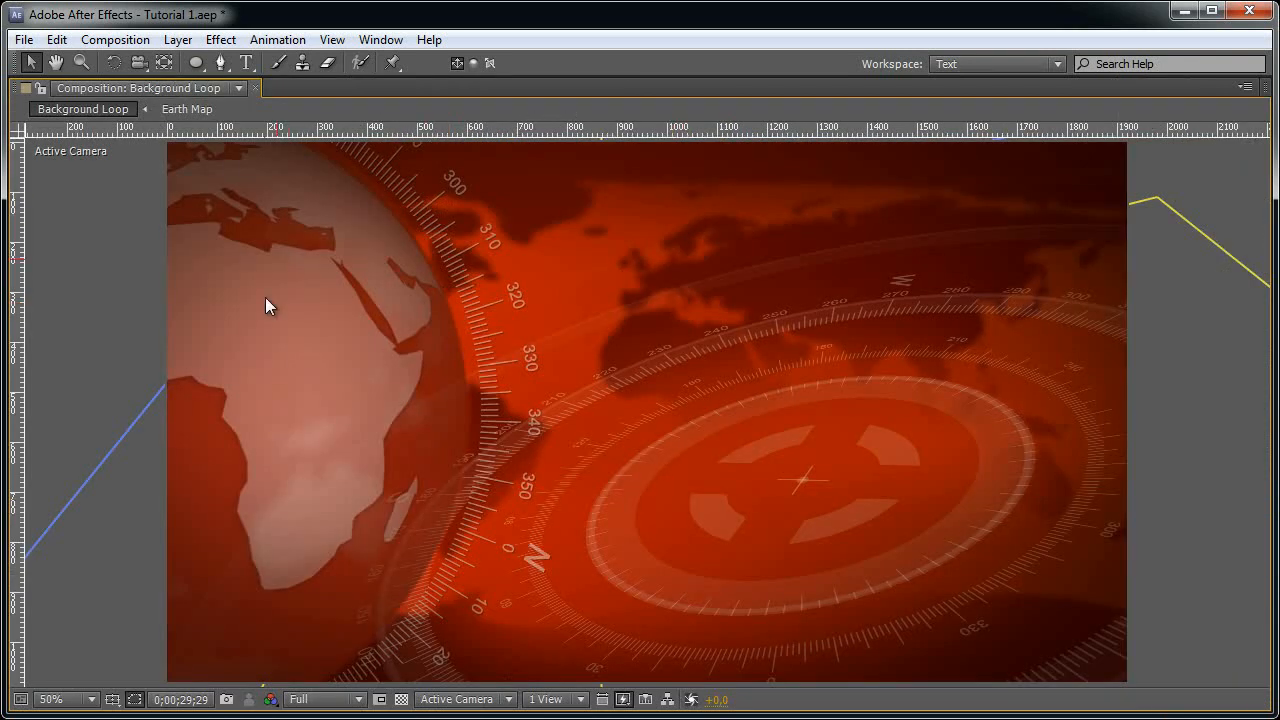
{"action": "key", "text": "comma"}
{"action": "key", "text": "comma"}
{"action": "key", "text": "period"}
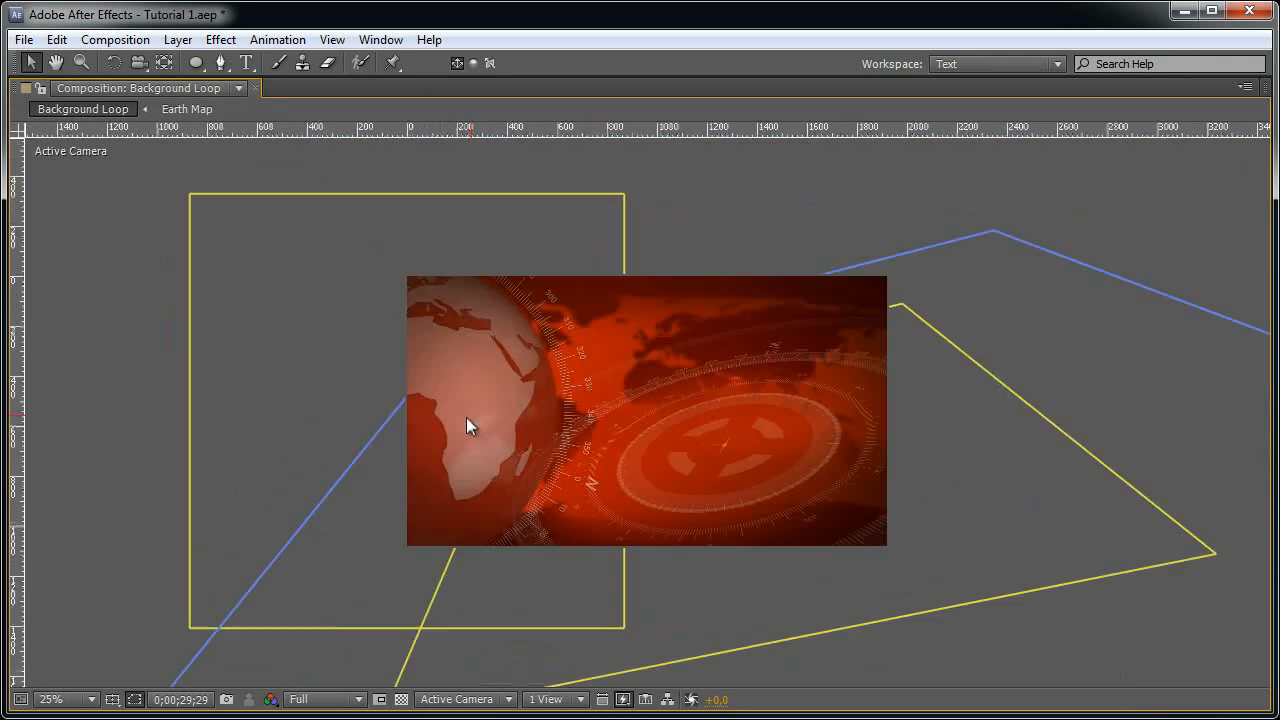
{"action": "left_click_drag", "start_coordinate": [477, 420], "coordinate": [517, 371]}
{"action": "key", "text": "grave"}
- Feather Mask 2 of the Earth Map Animation layer by 25 pixels and inspect the globe's edge
{"action": "left_click", "coordinate": [305, 600]}
{"action": "key", "text": "f"}
{"action": "left_click", "coordinate": [417, 667]}
{"action": "type", "text": "25"}
{"action": "key", "text": "Return"}
{"action": "key", "text": "grave"}
{"action": "scroll", "coordinate": [740, 327], "scroll_direction": "up", "scroll_amount": 5}
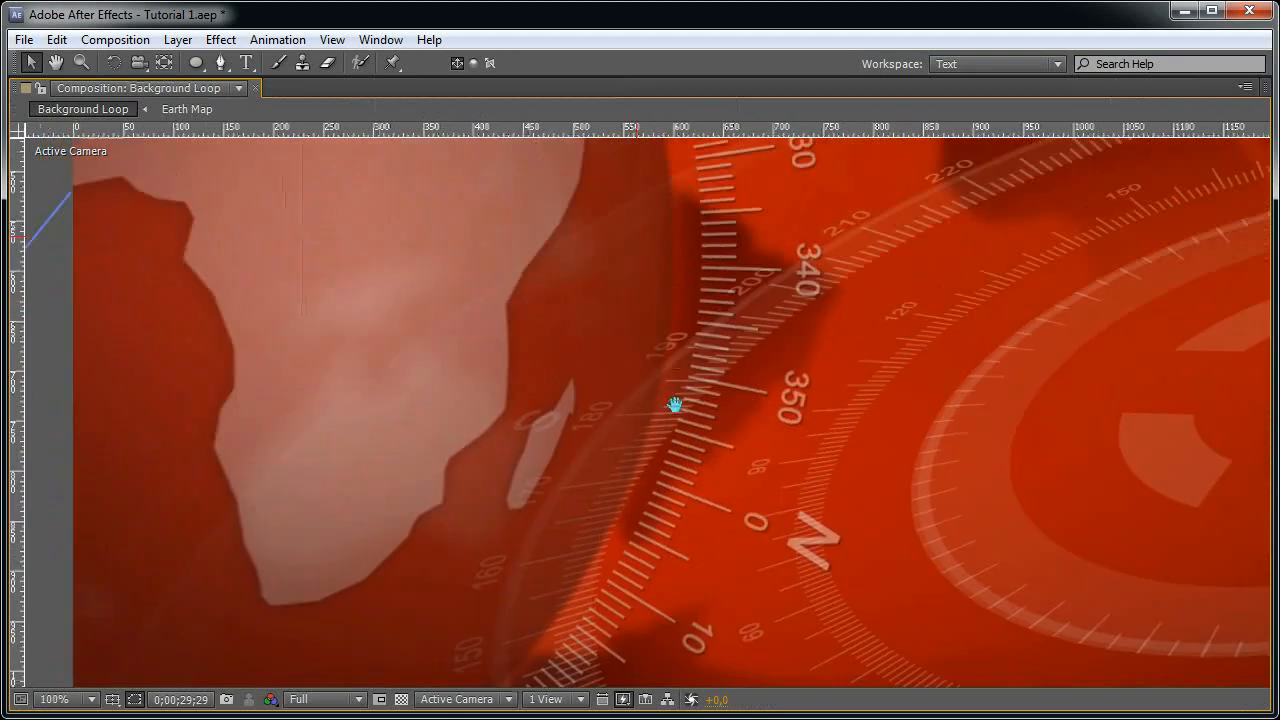
{"action": "left_click_drag", "start_coordinate": [677, 406], "coordinate": [673, 562]}
{"action": "scroll", "coordinate": [680, 552], "scroll_direction": "down", "scroll_amount": 2}
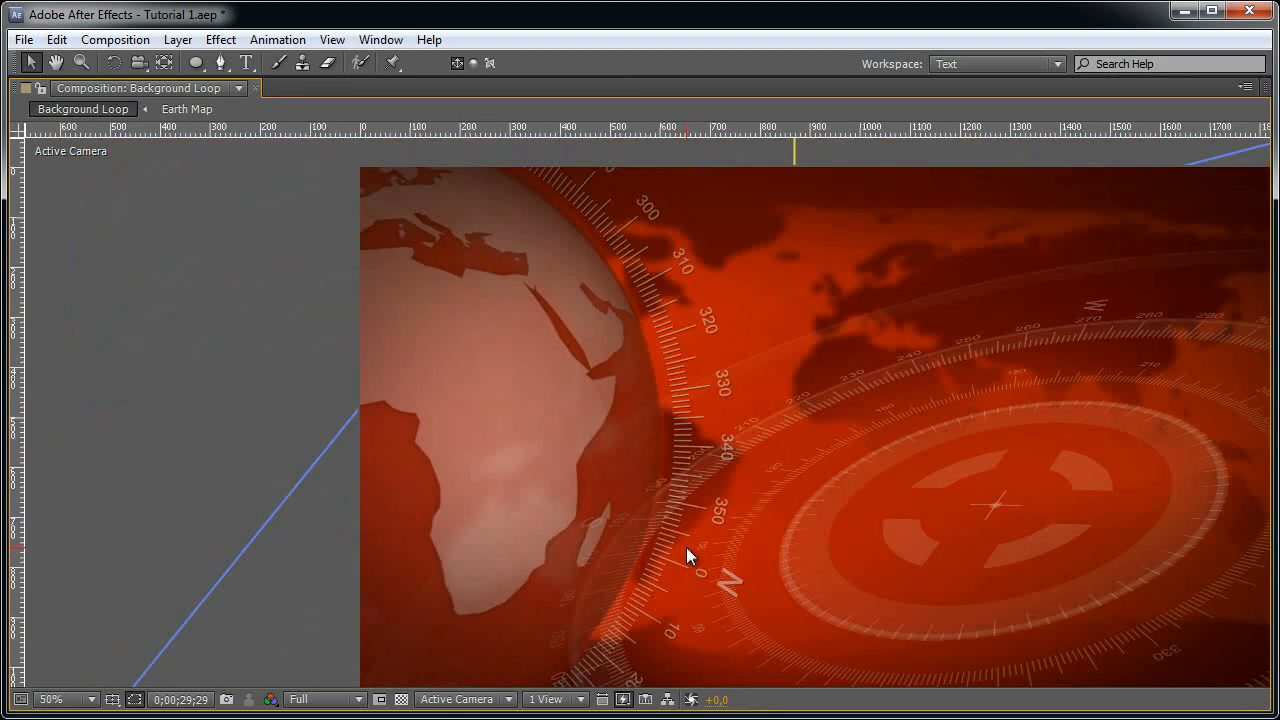
- Show all mask properties of the Earth Map Animation layer and frame the globe's edge beside the compass ring
{"action": "key", "text": "grave"}
{"action": "left_click", "coordinate": [328, 598]}
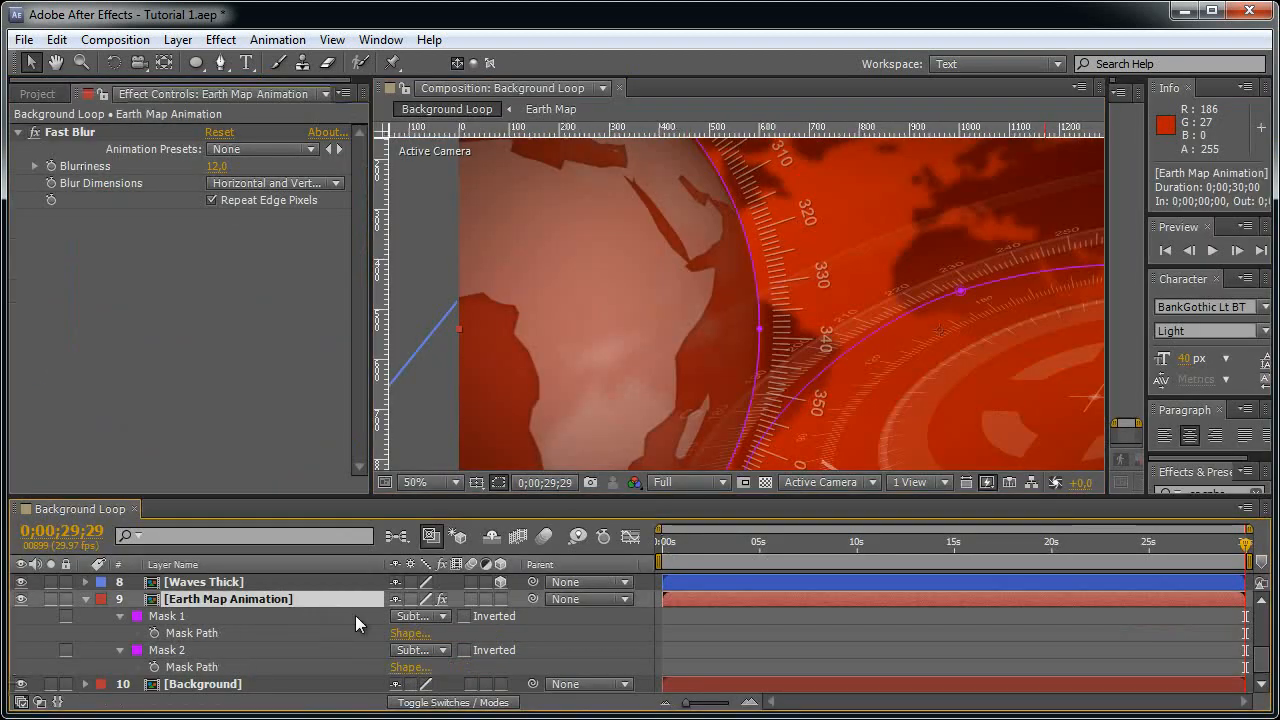
{"action": "key", "text": "m"}
{"action": "key", "text": "m"}
{"action": "scroll", "coordinate": [450, 640], "scroll_direction": "down", "scroll_amount": 3}
{"action": "scroll", "coordinate": [831, 226], "scroll_direction": "up", "scroll_amount": 2}
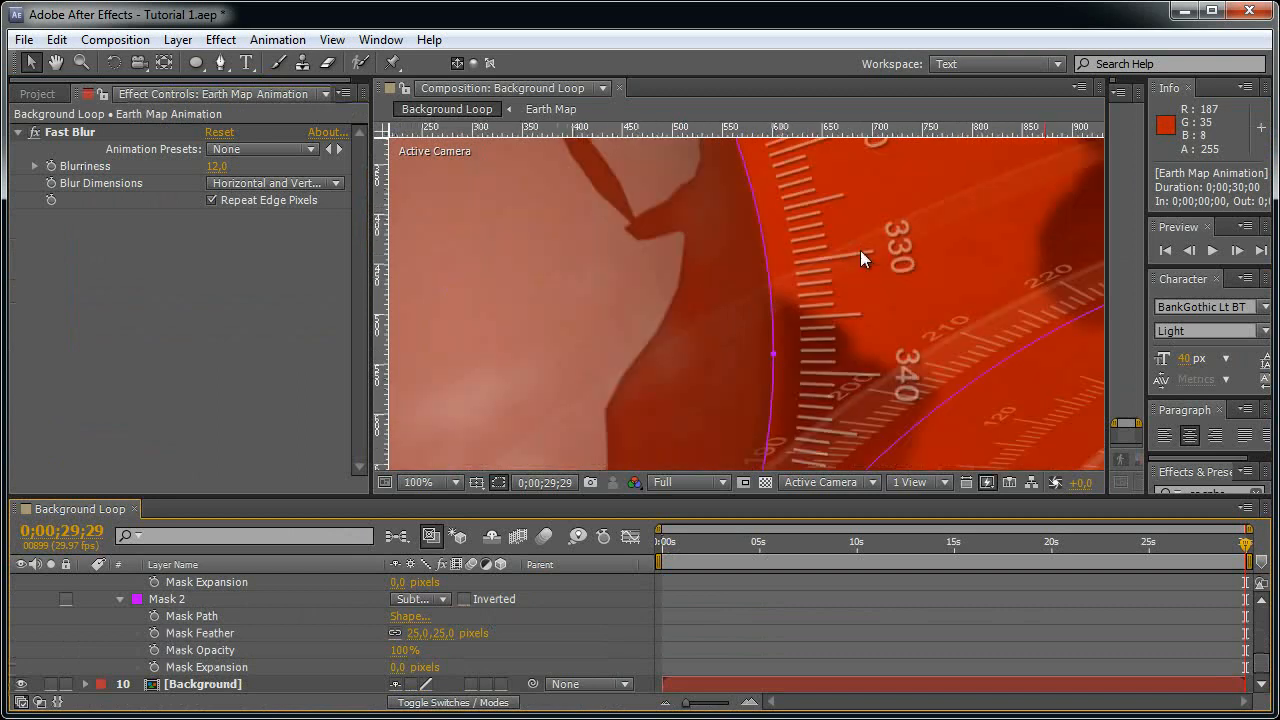
{"action": "left_click", "coordinate": [512, 484]}
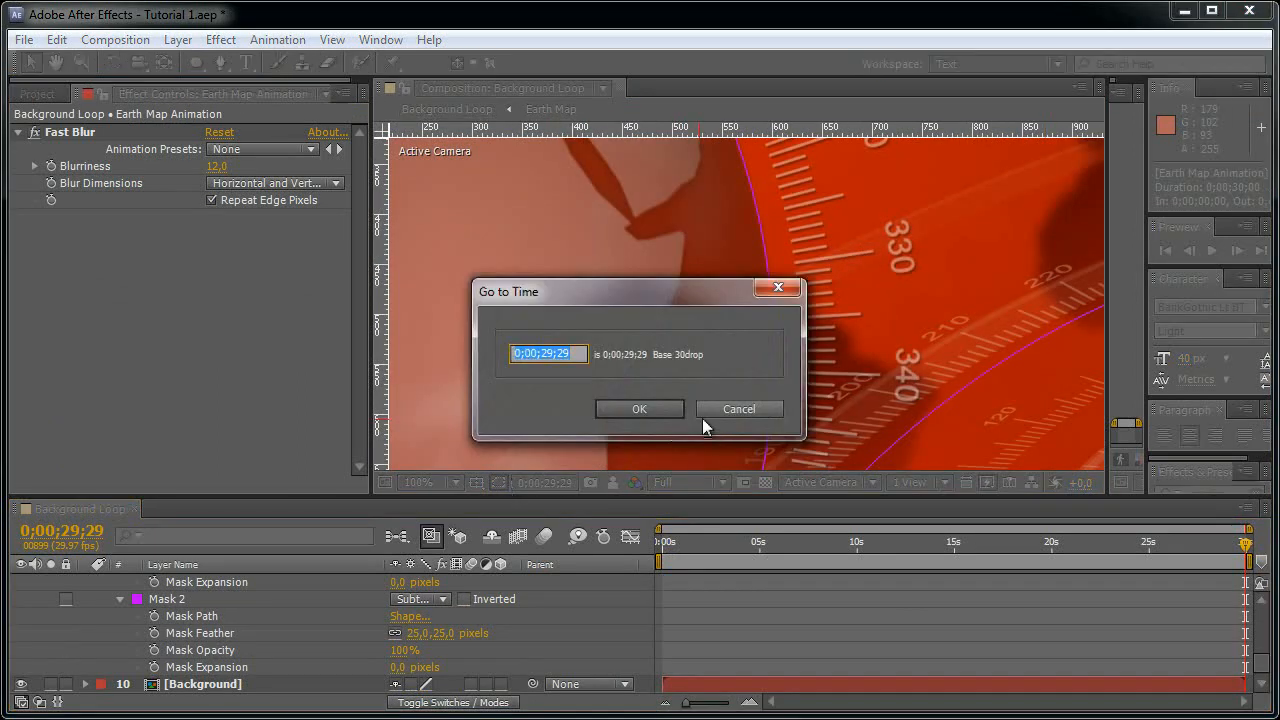
{"action": "left_click", "coordinate": [740, 410]}
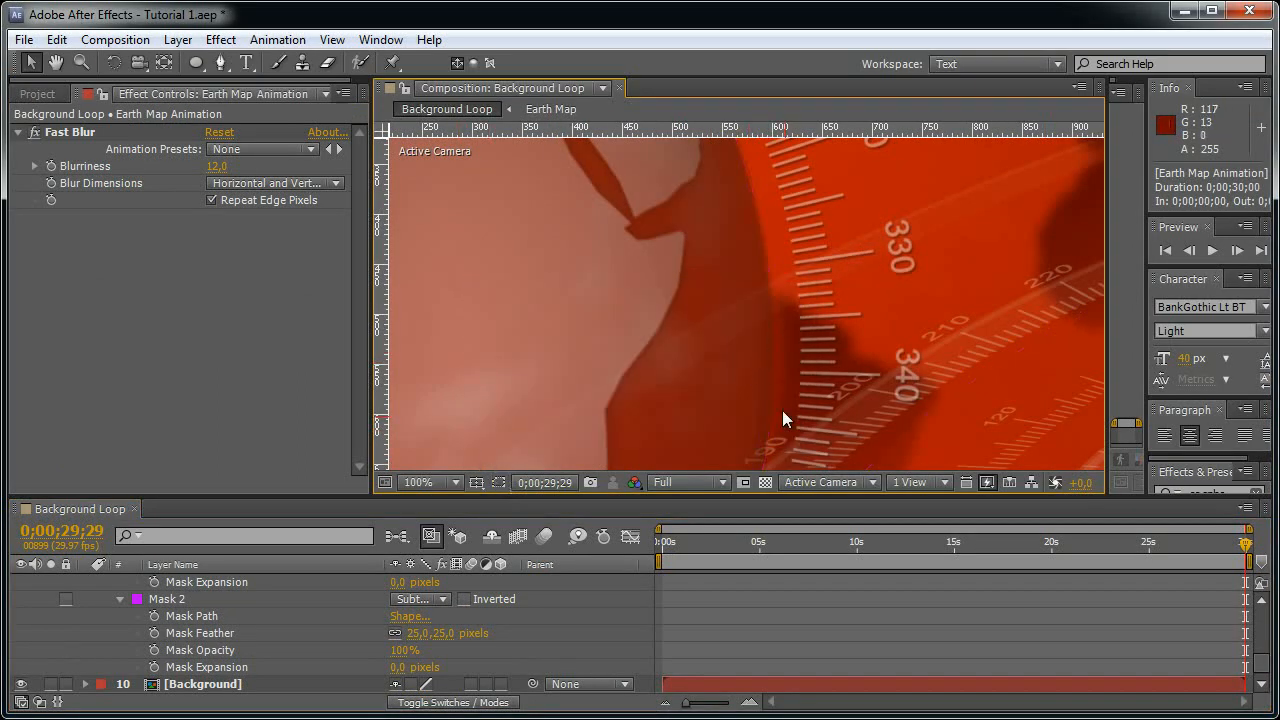
{"action": "left_click_drag", "start_coordinate": [777, 349], "coordinate": [737, 309]}
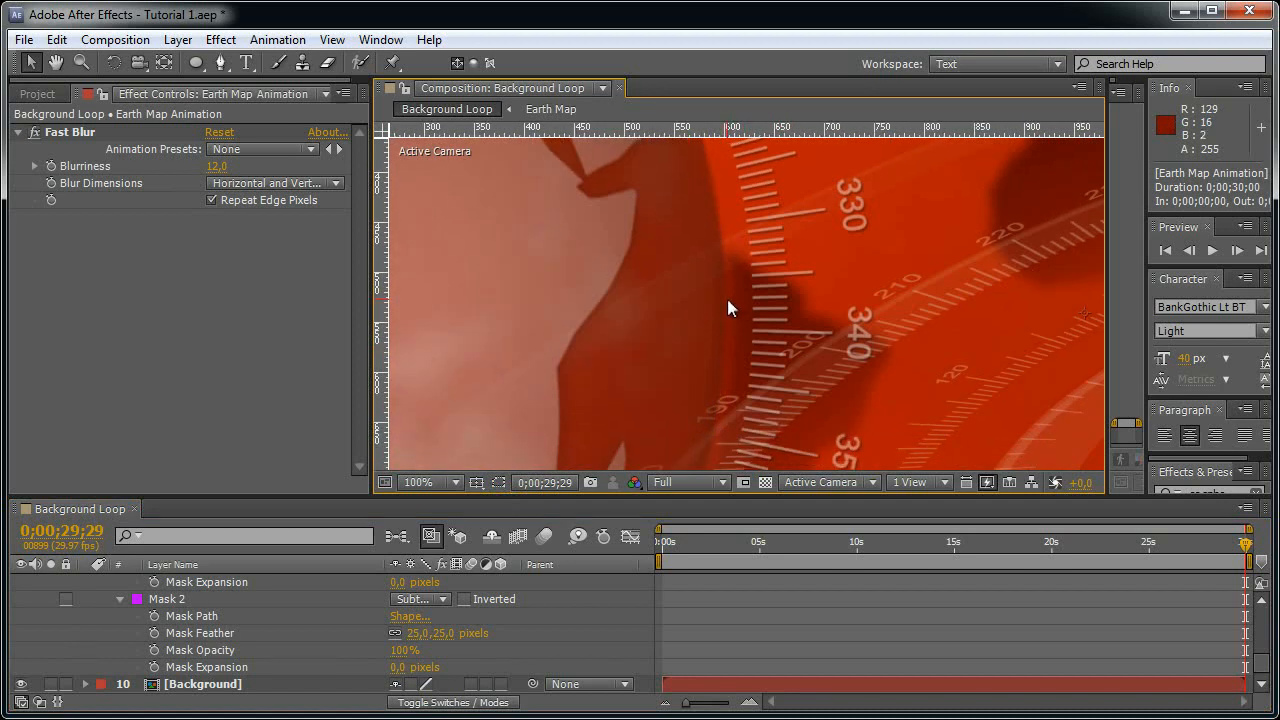
- Try mask expansions of 2, -3 and -5 pixels on Mask 2 of the Earth Map Animation layer
{"action": "left_click", "coordinate": [402, 667]}
{"action": "type", "text": "2"}
{"action": "key", "text": "Return"}
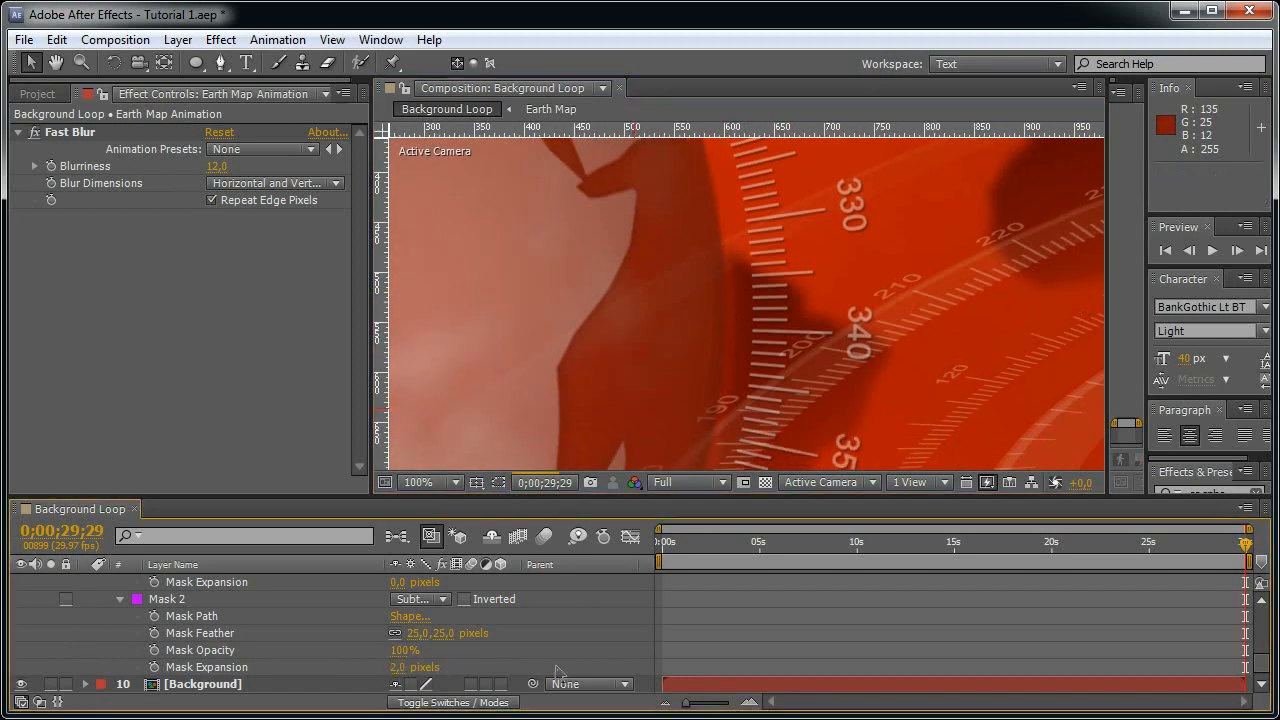
{"action": "left_click", "coordinate": [406, 667]}
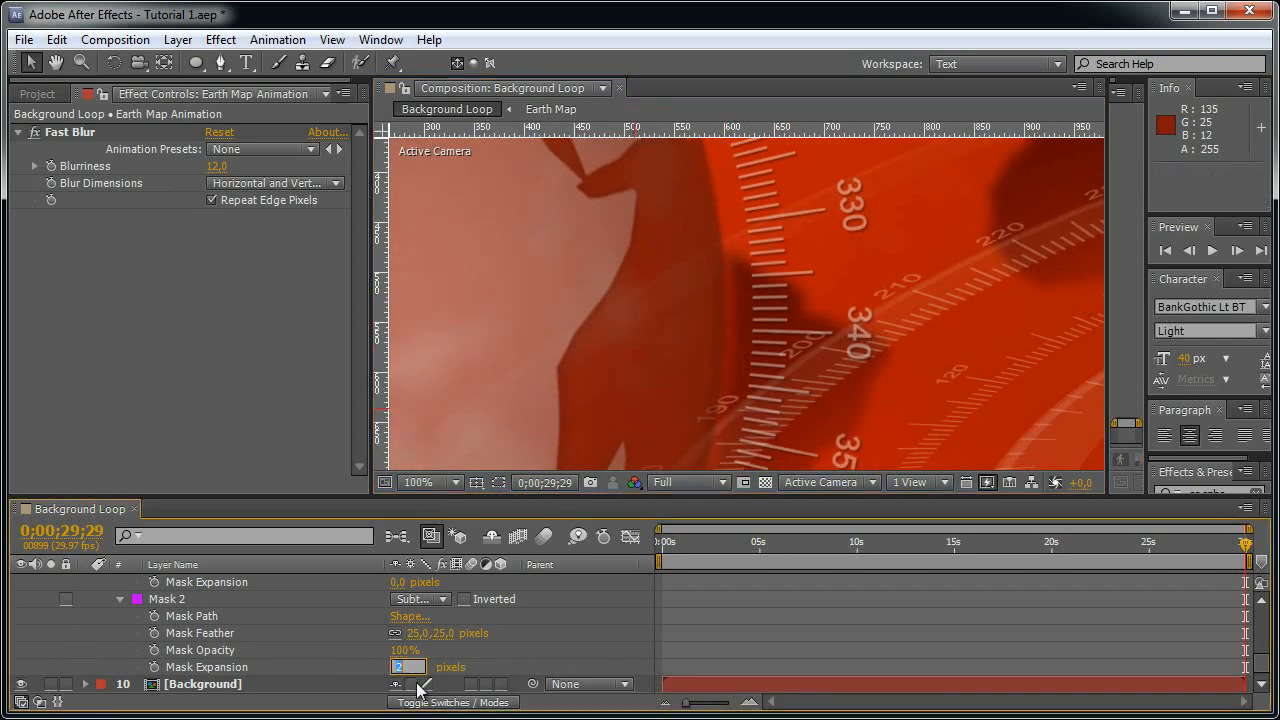
{"action": "type", "text": "-3"}
{"action": "key", "text": "Return"}
{"action": "left_click", "coordinate": [410, 667]}
{"action": "type", "text": "-5"}
{"action": "key", "text": "Return"}
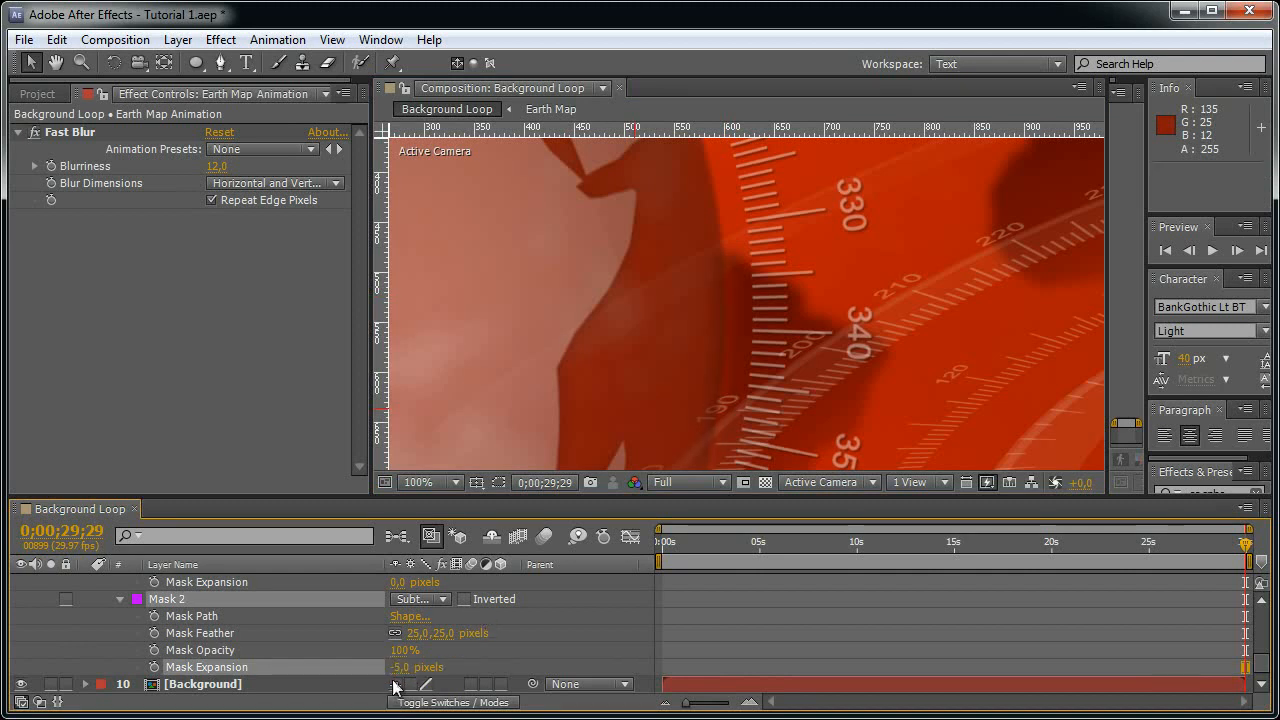
- Set Mask 2's expansion to -10 pixels and check the whole composition at 0;00;16;12
{"action": "left_click", "coordinate": [404, 667]}
{"action": "type", "text": "-10"}
{"action": "key", "text": "Return"}
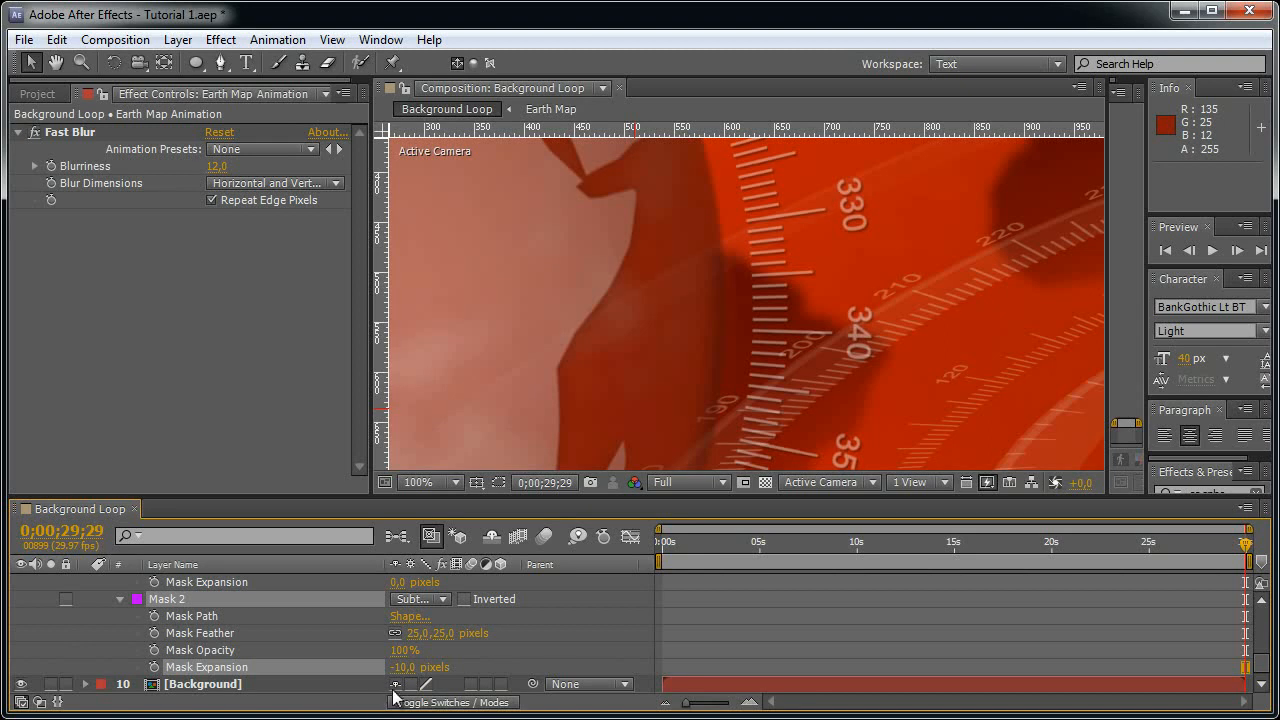
{"action": "left_click", "coordinate": [610, 633]}
{"action": "scroll", "coordinate": [706, 392], "scroll_direction": "down", "scroll_amount": 2}
{"action": "scroll", "coordinate": [896, 329], "scroll_direction": "down", "scroll_amount": 2}
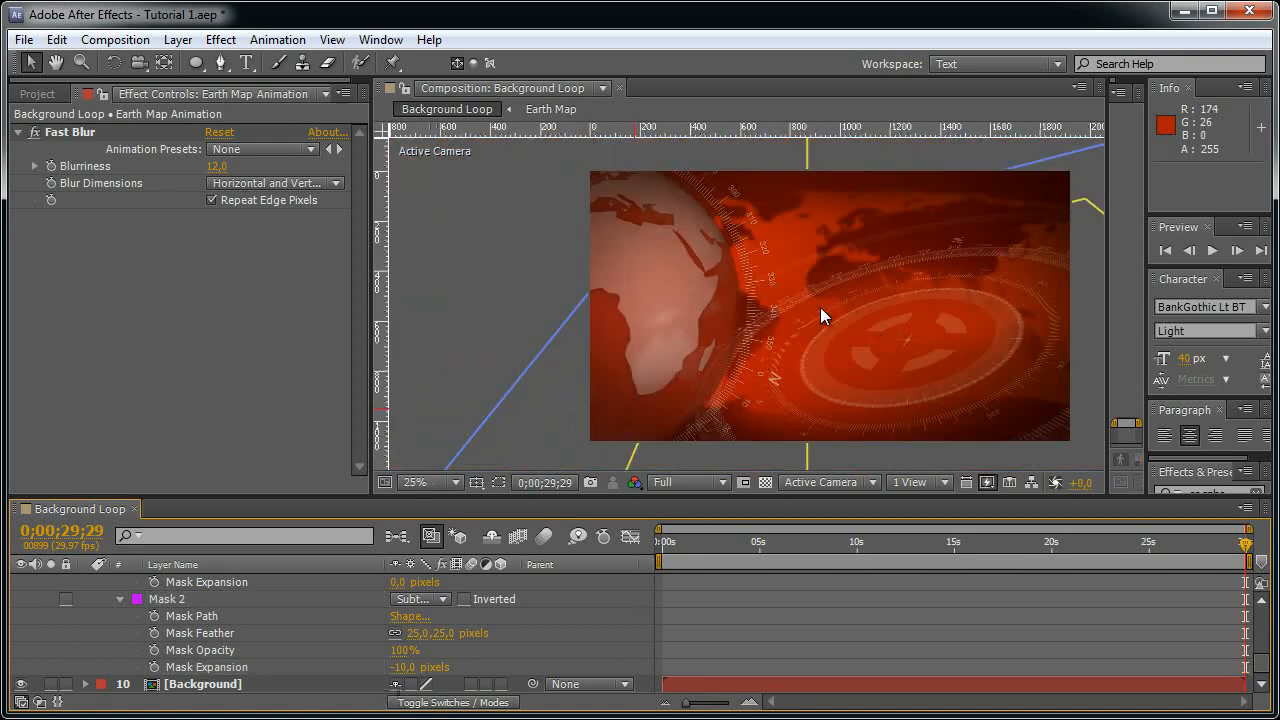
{"action": "left_click_drag", "start_coordinate": [883, 331], "coordinate": [860, 286]}
{"action": "scroll", "coordinate": [860, 286], "scroll_direction": "down", "scroll_amount": 1}
{"action": "scroll", "coordinate": [840, 344], "scroll_direction": "up", "scroll_amount": 1}
{"action": "mouse_move", "coordinate": [974, 541]}
{"action": "left_mouse_down"}
{"action": "mouse_move", "coordinate": [1165, 552]}
{"action": "mouse_move", "coordinate": [828, 552]}
{"action": "mouse_move", "coordinate": [1128, 545]}
{"action": "mouse_move", "coordinate": [955, 549]}
{"action": "mouse_move", "coordinate": [981, 550]}
{"action": "left_mouse_up"}
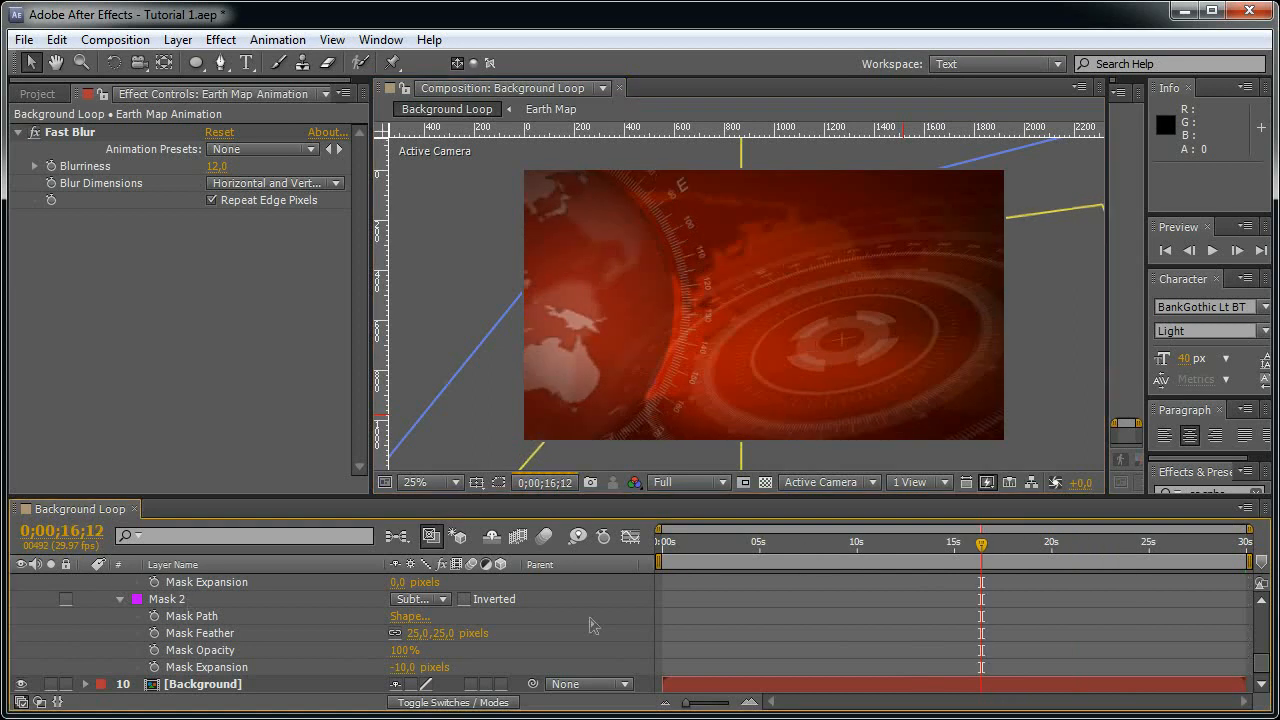
- Collapse the properties of all layers in the Background Loop composition and save the project
{"action": "scroll", "coordinate": [255, 598], "scroll_direction": "up", "scroll_amount": 1}
{"action": "scroll", "coordinate": [256, 592], "scroll_direction": "up", "scroll_amount": 2}
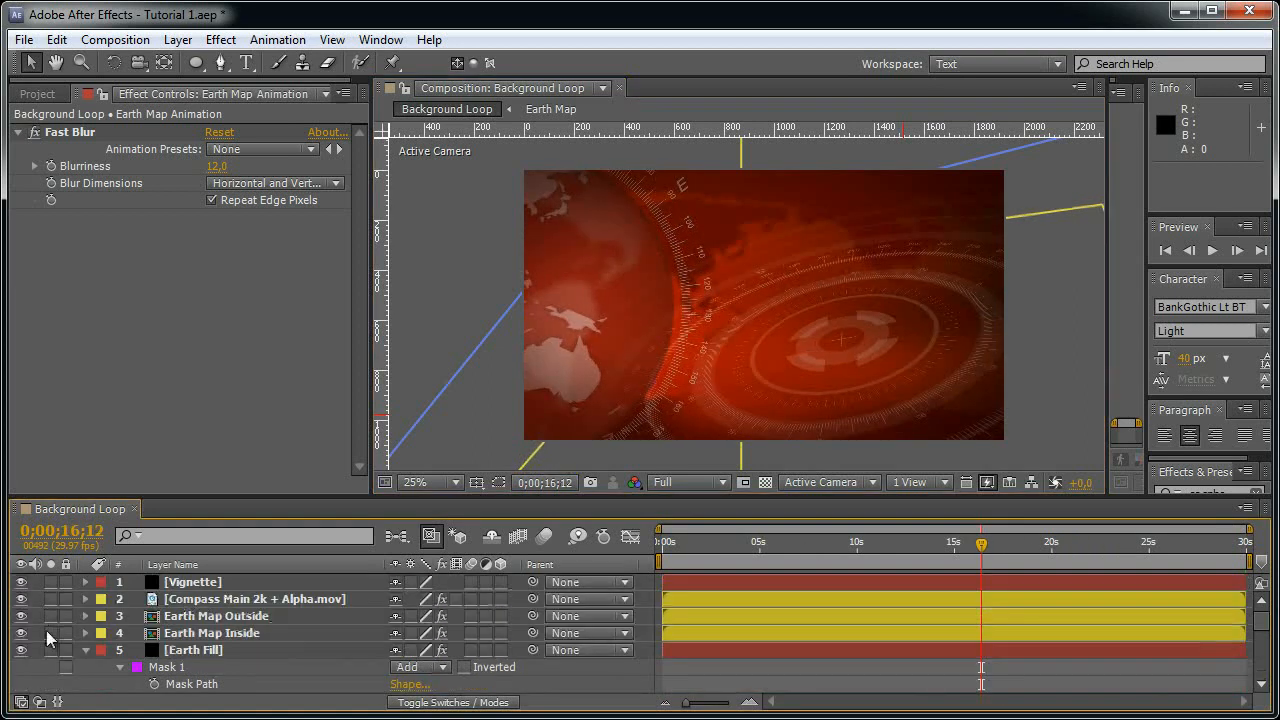
{"action": "left_click", "coordinate": [264, 645]}
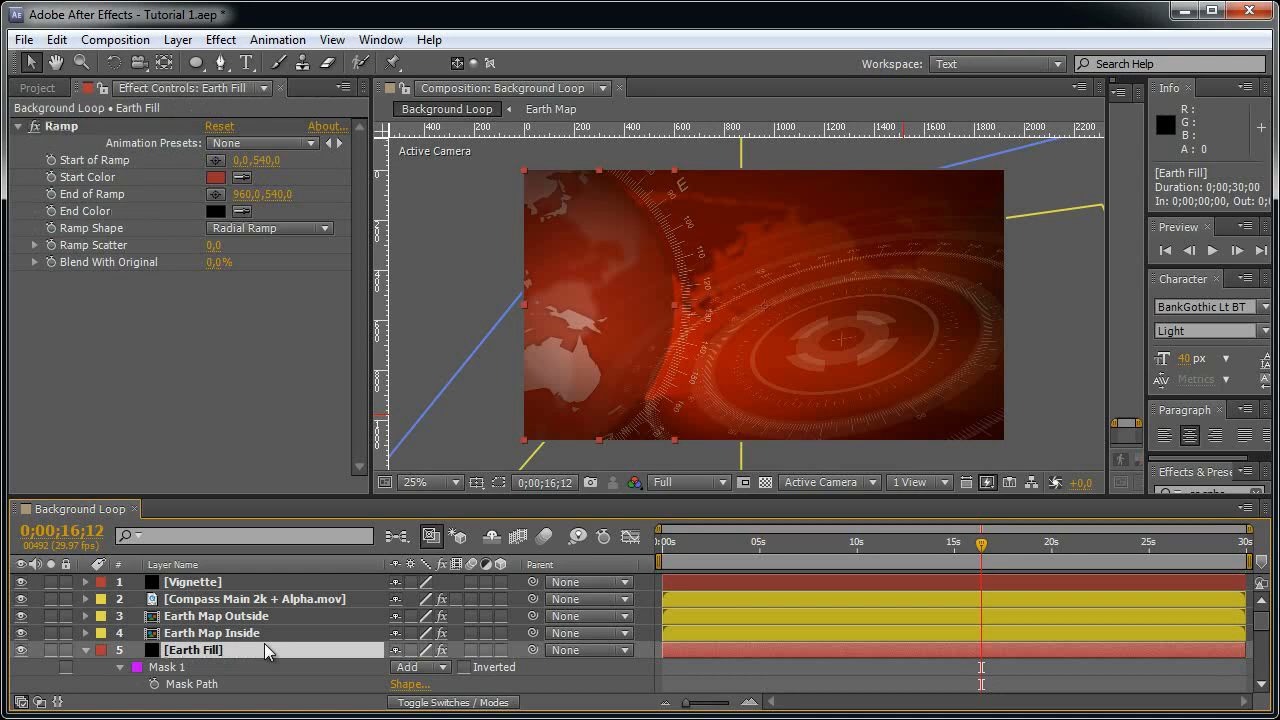
{"action": "key", "text": "ctrl+a"}
{"action": "left_click", "coordinate": [85, 650]}
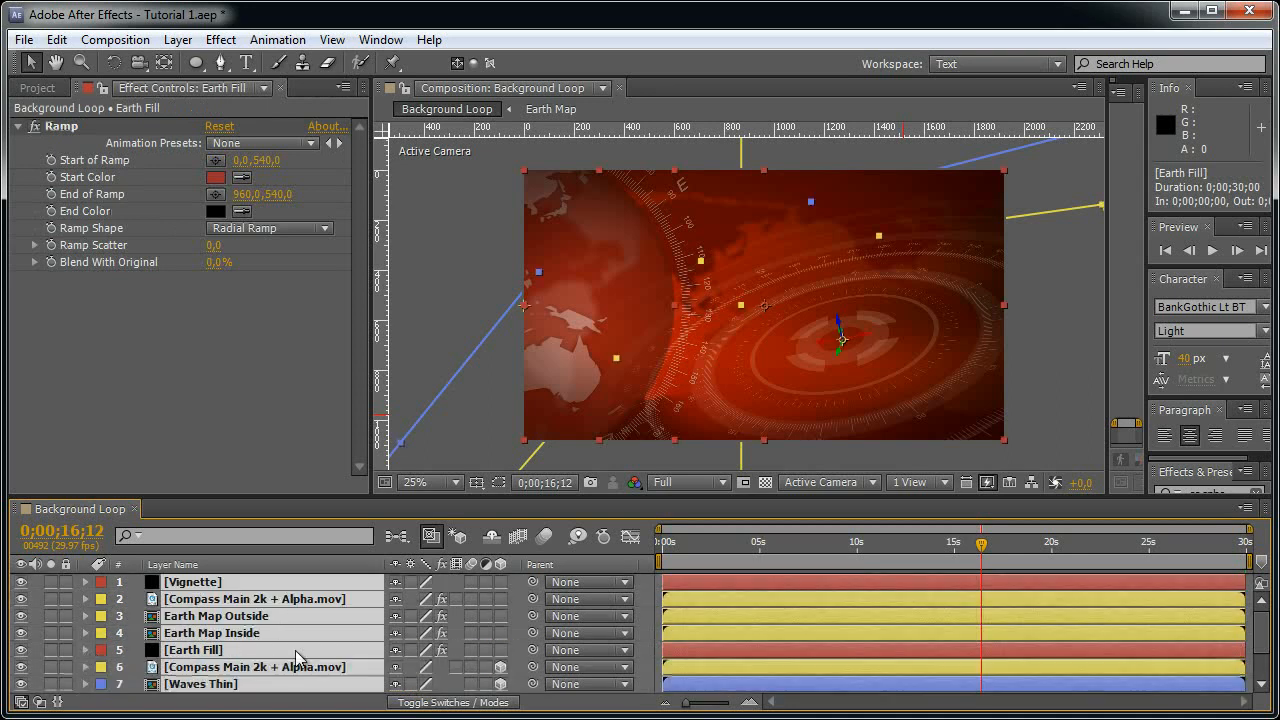
{"action": "left_click", "coordinate": [650, 616]}
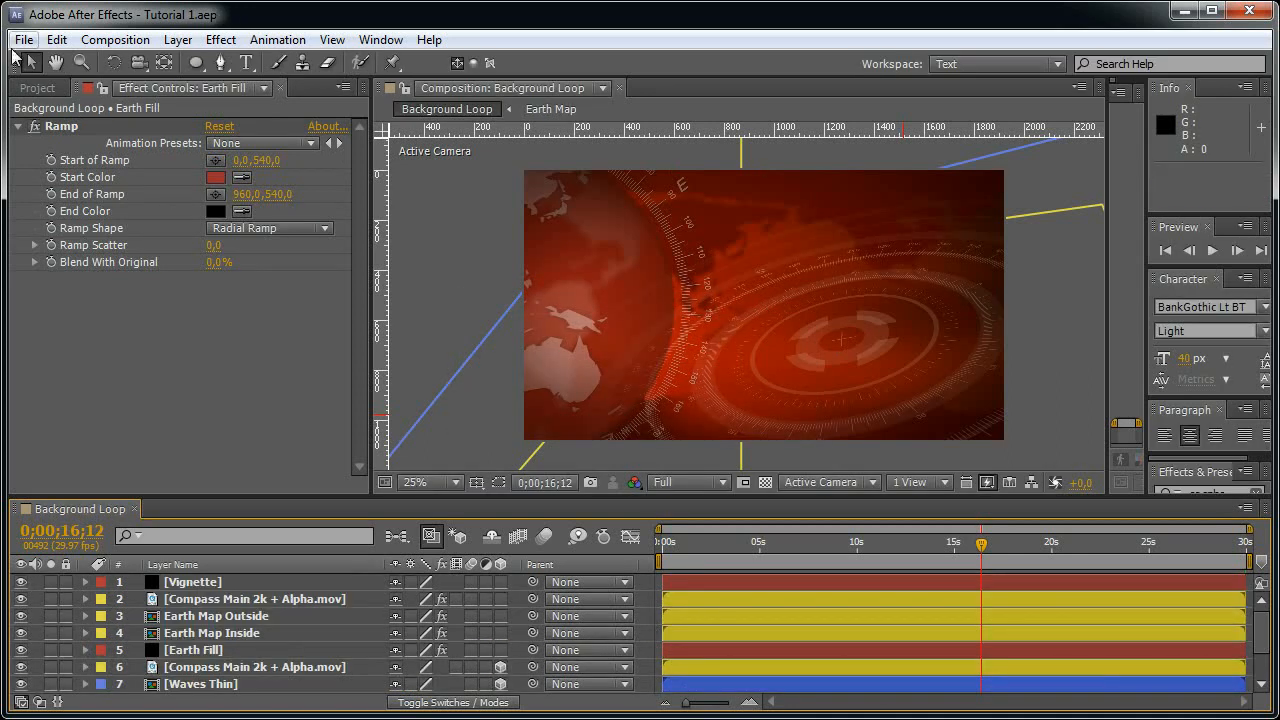
- Move the Compass Main 2k + Alpha.mov footage into the PreComps folder of the project
{"action": "left_click", "coordinate": [37, 87]}
{"action": "left_click", "coordinate": [128, 359]}
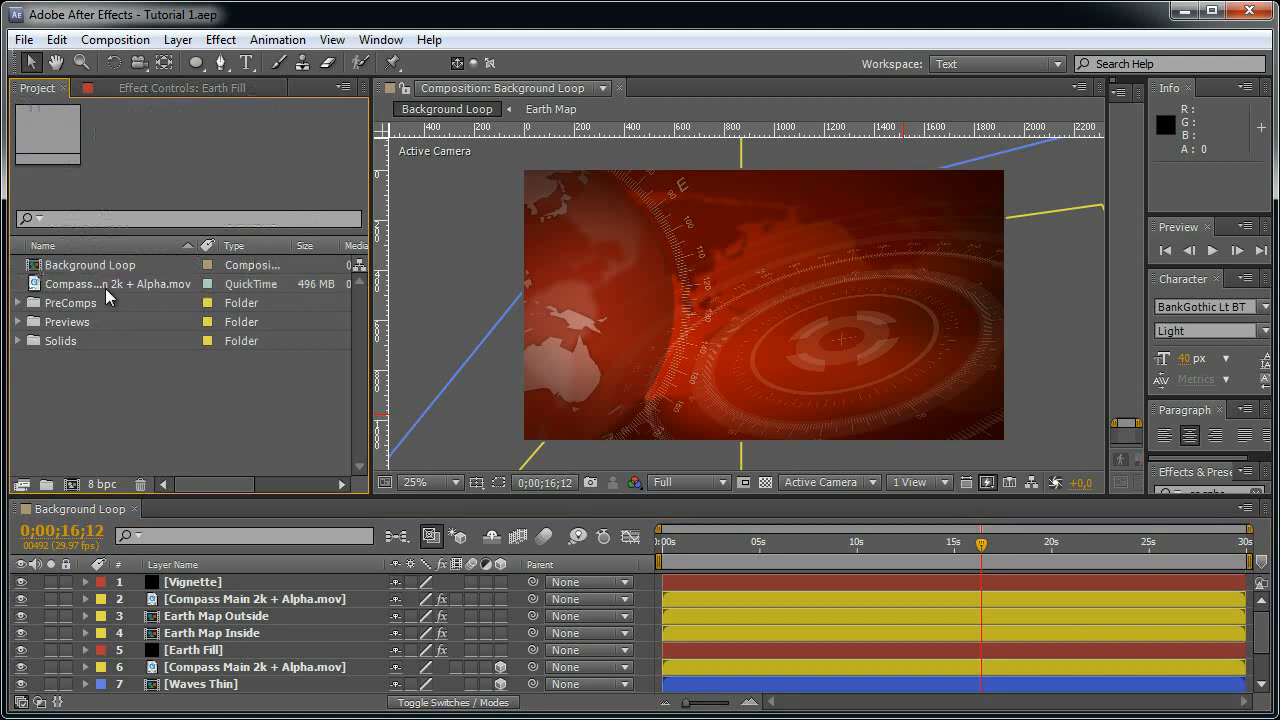
{"action": "left_click_drag", "start_coordinate": [97, 286], "coordinate": [137, 305]}
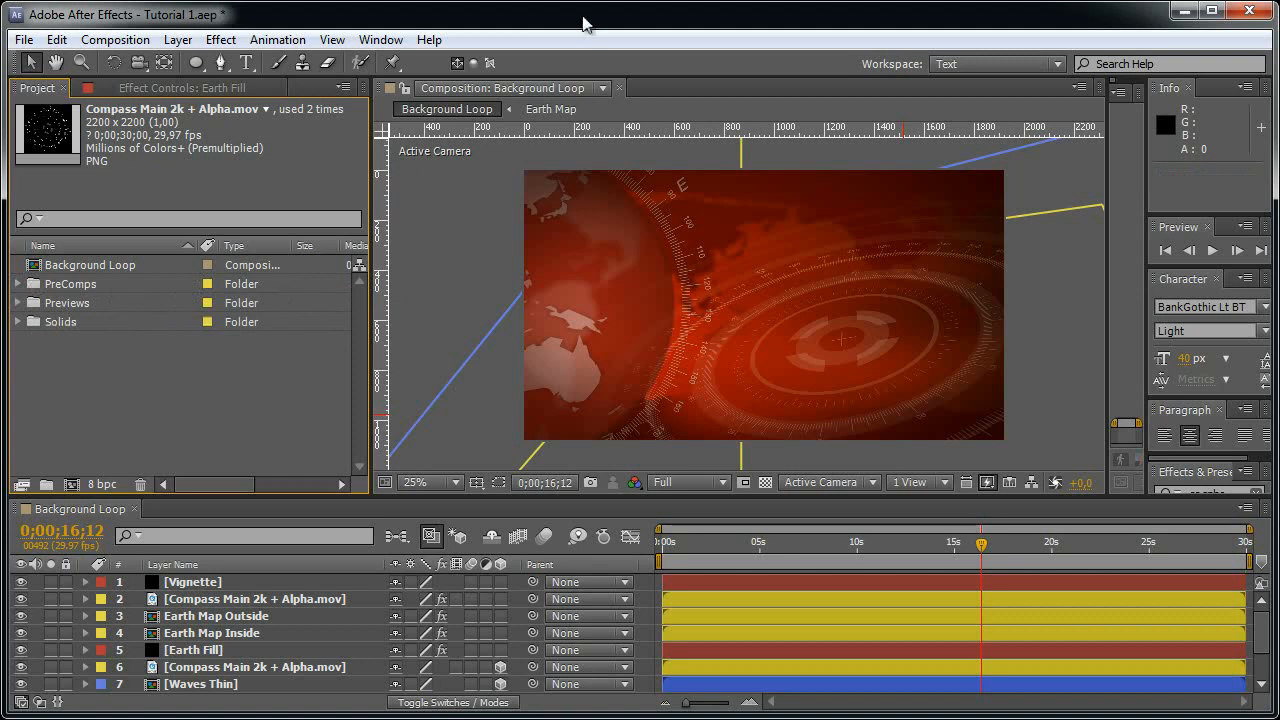
- Hide the composition rulers and deselect everything in the project and timeline
{"action": "left_click", "coordinate": [430, 210]}
{"action": "key", "text": "ctrl+r"}
{"action": "left_click", "coordinate": [208, 443]}
{"action": "left_click", "coordinate": [641, 583]}
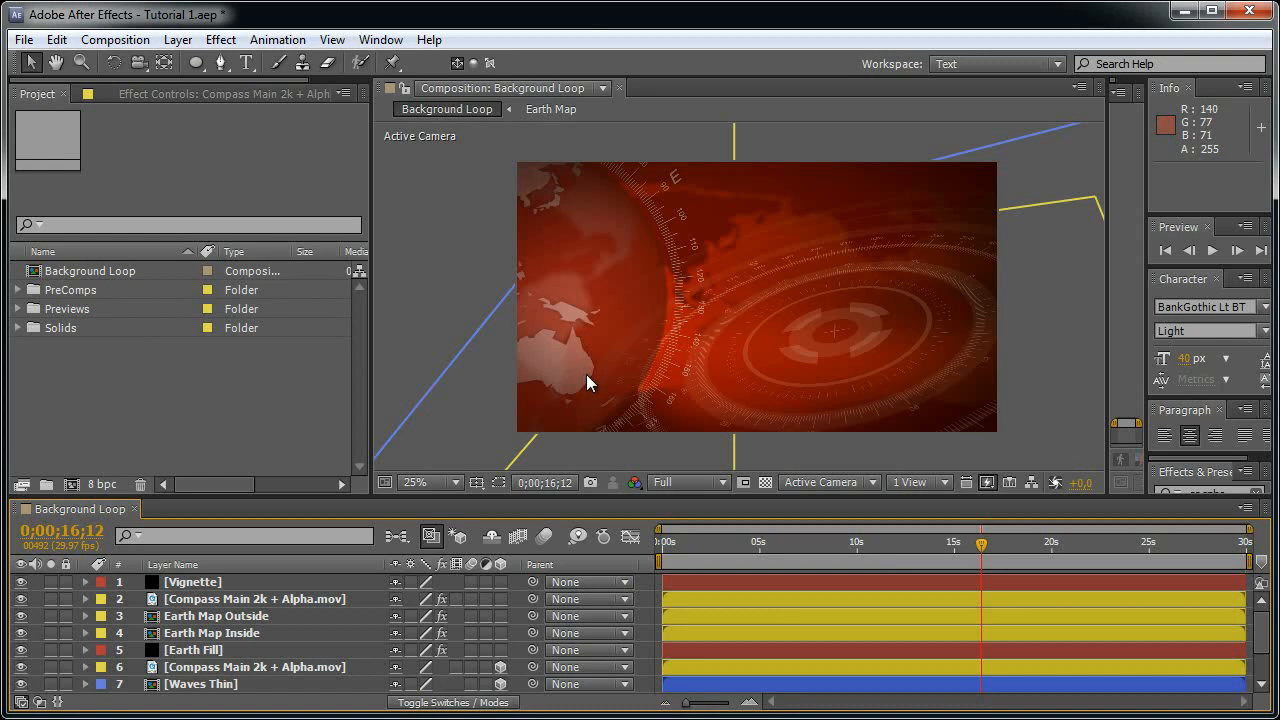
- Create a new 500 x 500 px composition named Rotating Cube, 30 seconds long at 29,97 frames per second
{"action": "key", "text": "ctrl+n"}
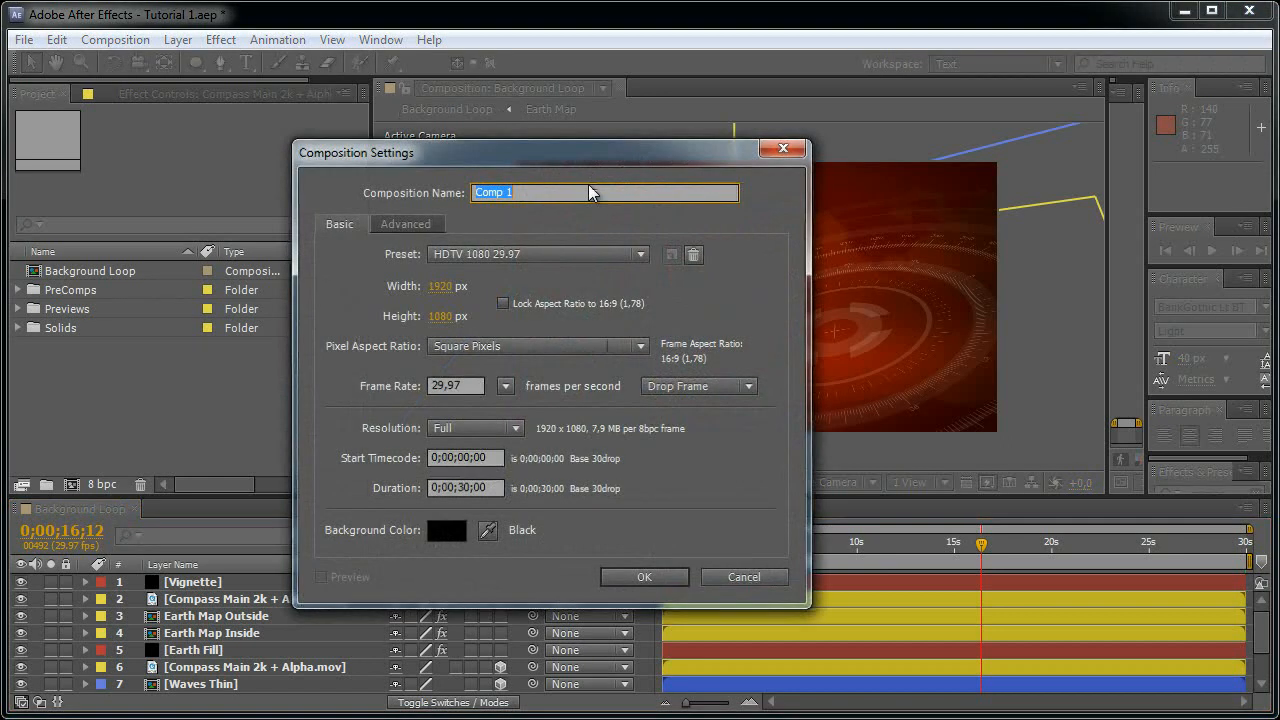
{"action": "left_click", "coordinate": [446, 286]}
{"action": "type", "text": "500"}
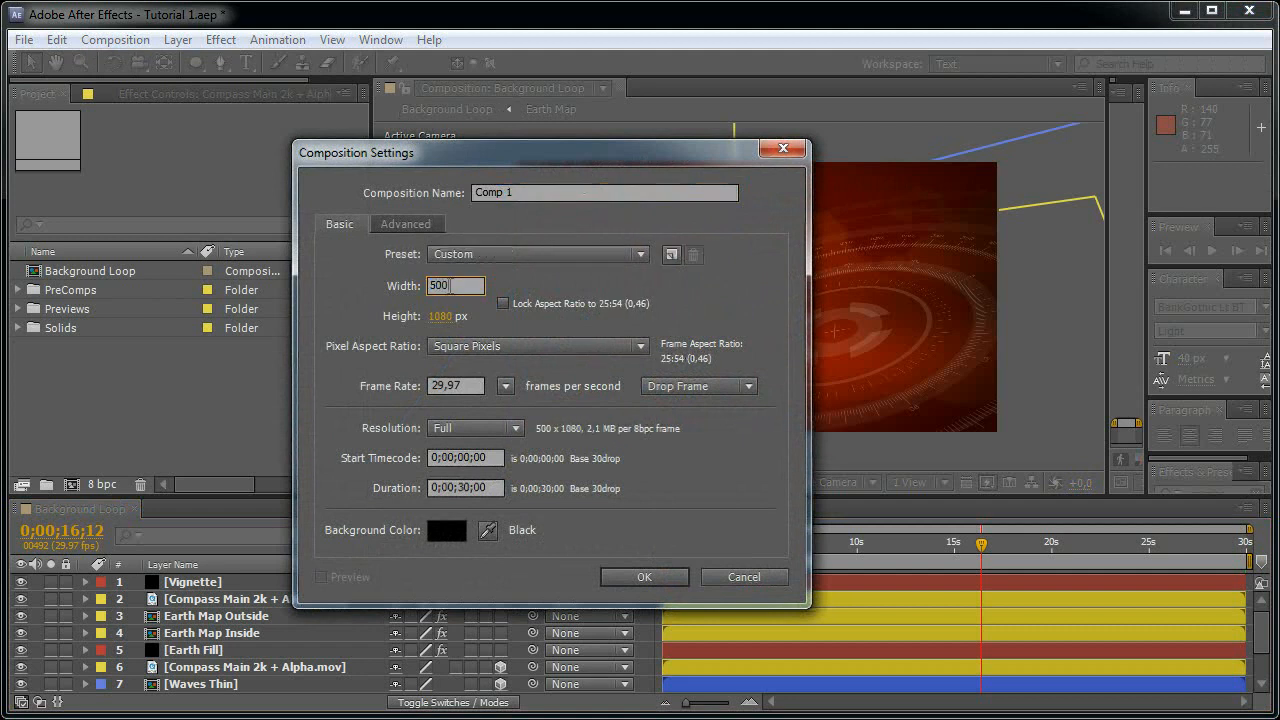
{"action": "key", "text": "Tab"}
{"action": "type", "text": "500"}
{"action": "left_click", "coordinate": [550, 193]}
{"action": "left_click_drag", "start_coordinate": [550, 194], "coordinate": [3, 220]}
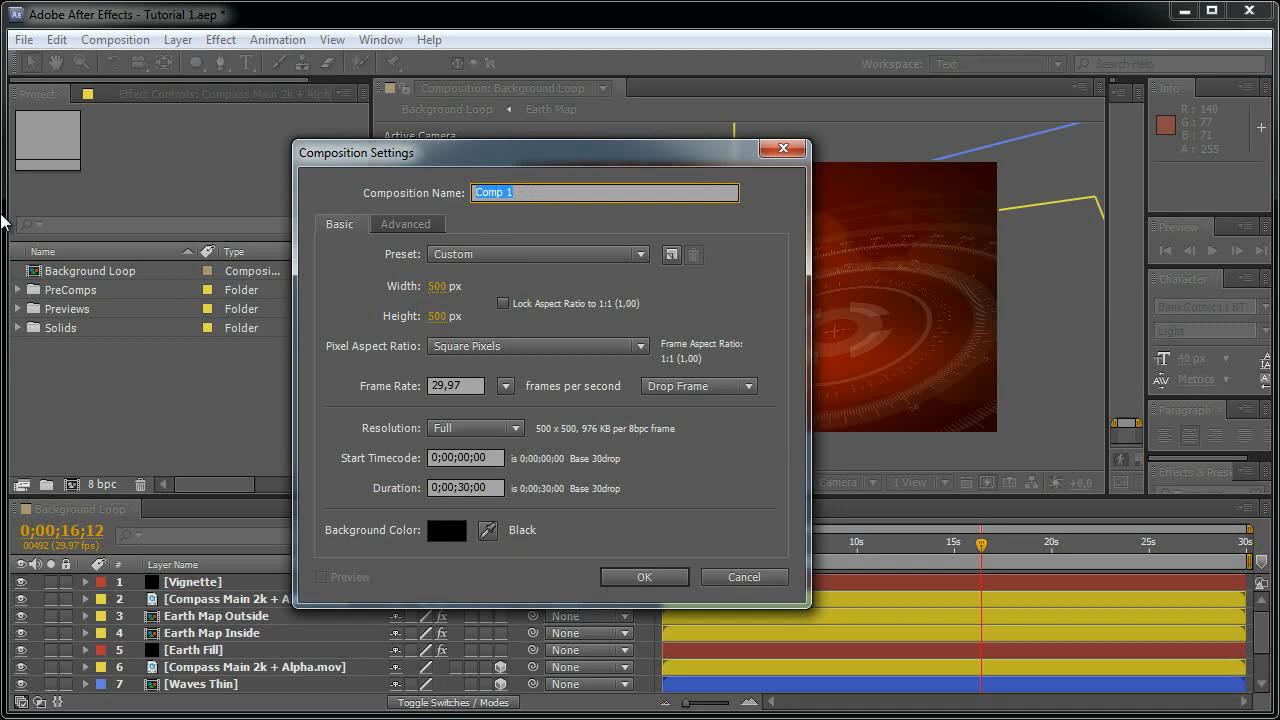
{"action": "type", "text": "Ro"}
{"action": "left_click", "coordinate": [646, 577]}
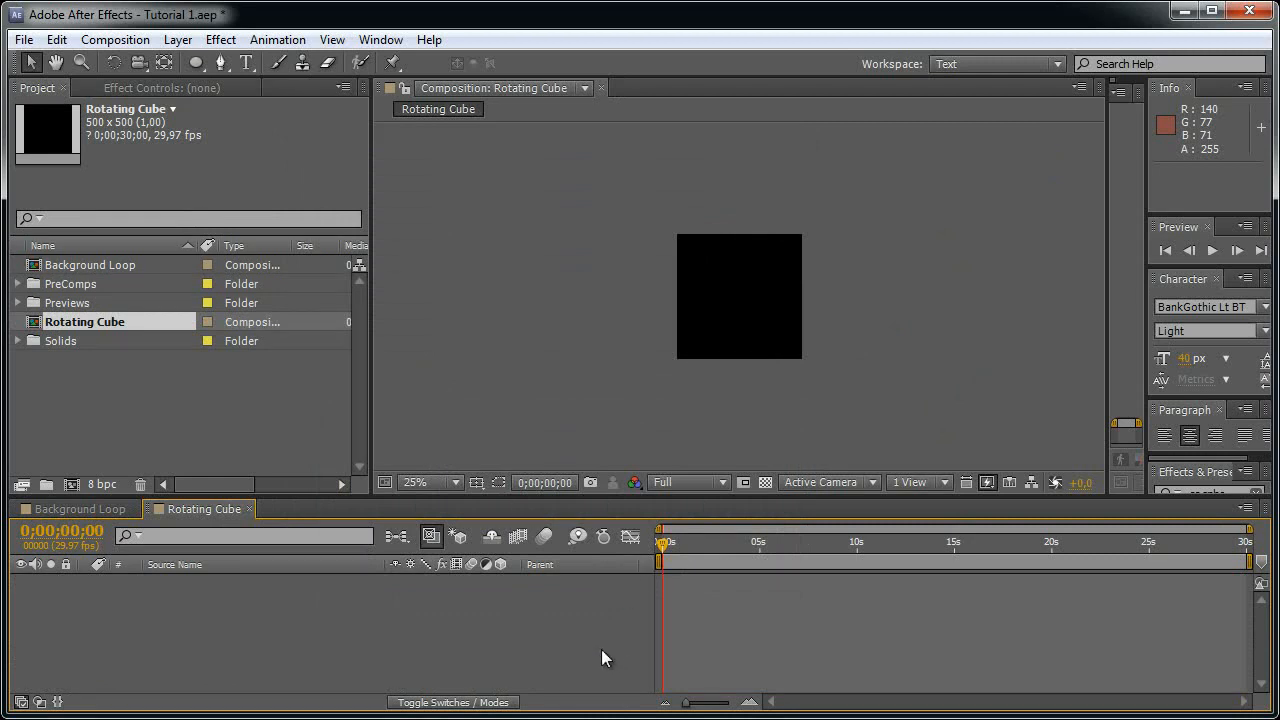
- Begin a new solid named Body, sized 450 x 450 px, in the Rotating Cube composition
{"action": "key", "text": "ctrl+y"}
{"action": "type", "text": "Body"}
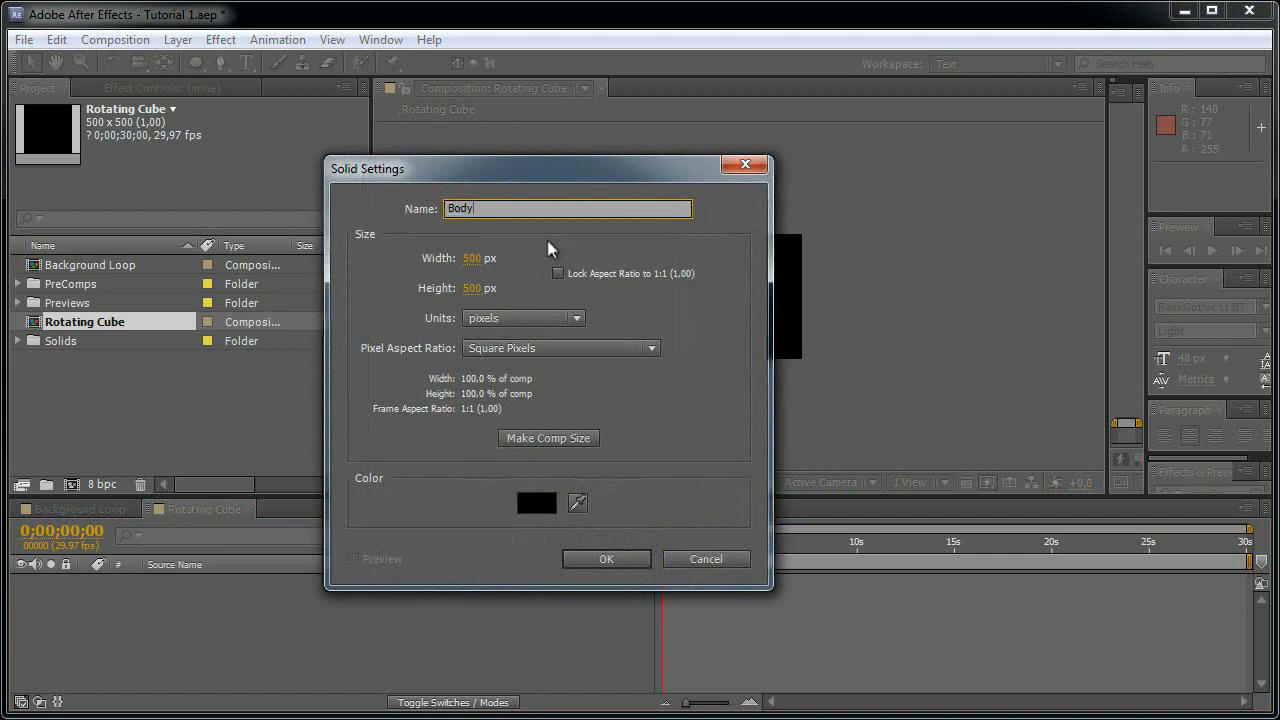
{"action": "left_click", "coordinate": [472, 258]}
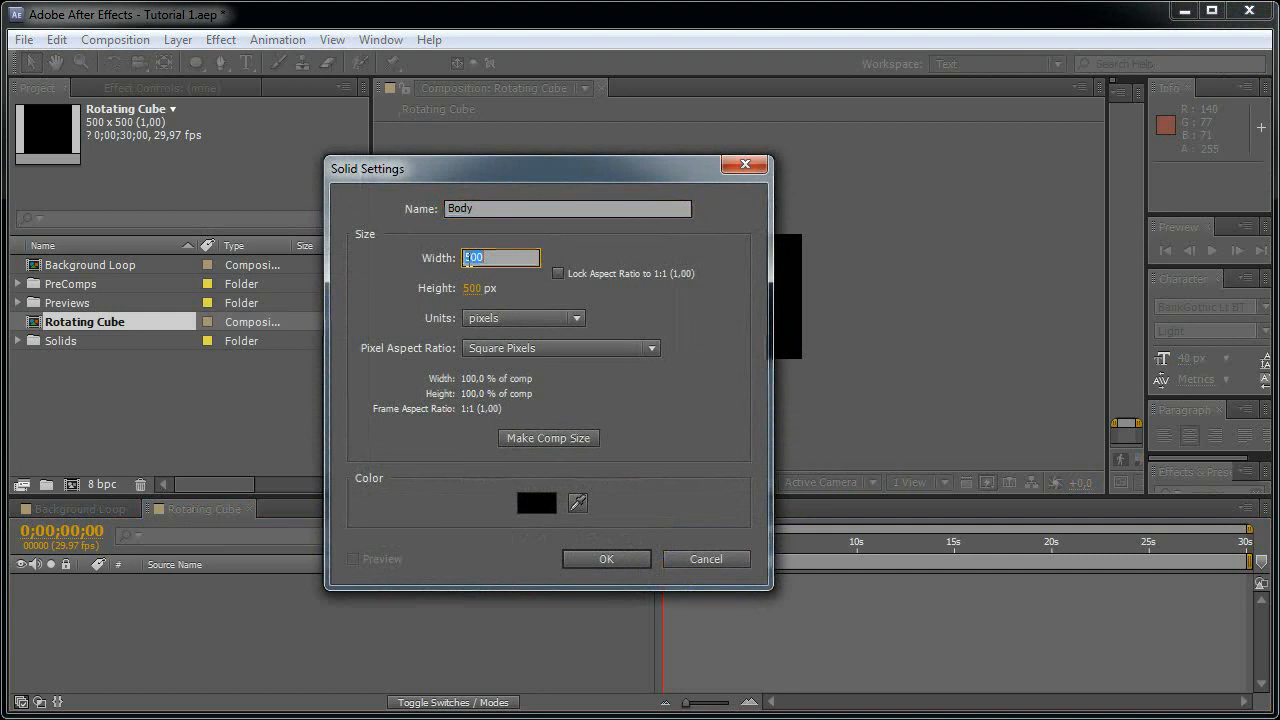
{"action": "type", "text": "450"}
{"action": "key", "text": "Tab"}
{"action": "type", "text": "450"}
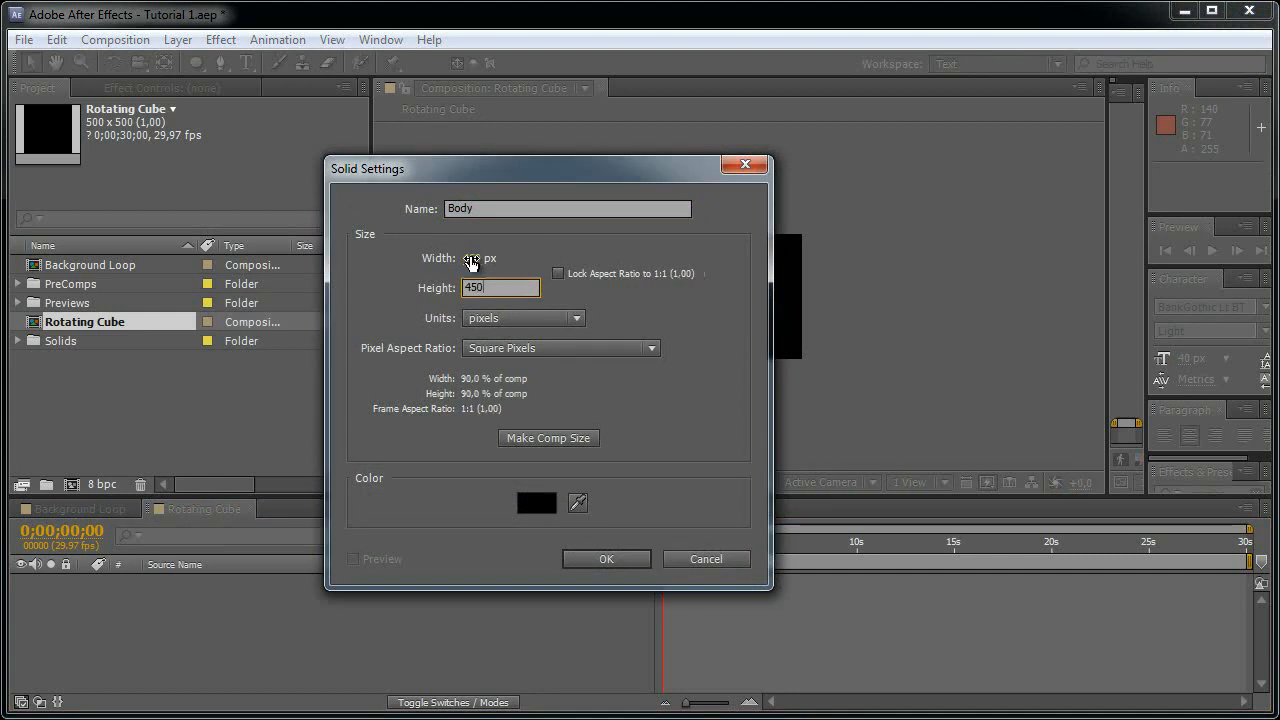
- Give the Body solid the dark red color 9A0802 and add it to the composition
{"action": "left_click", "coordinate": [537, 503]}
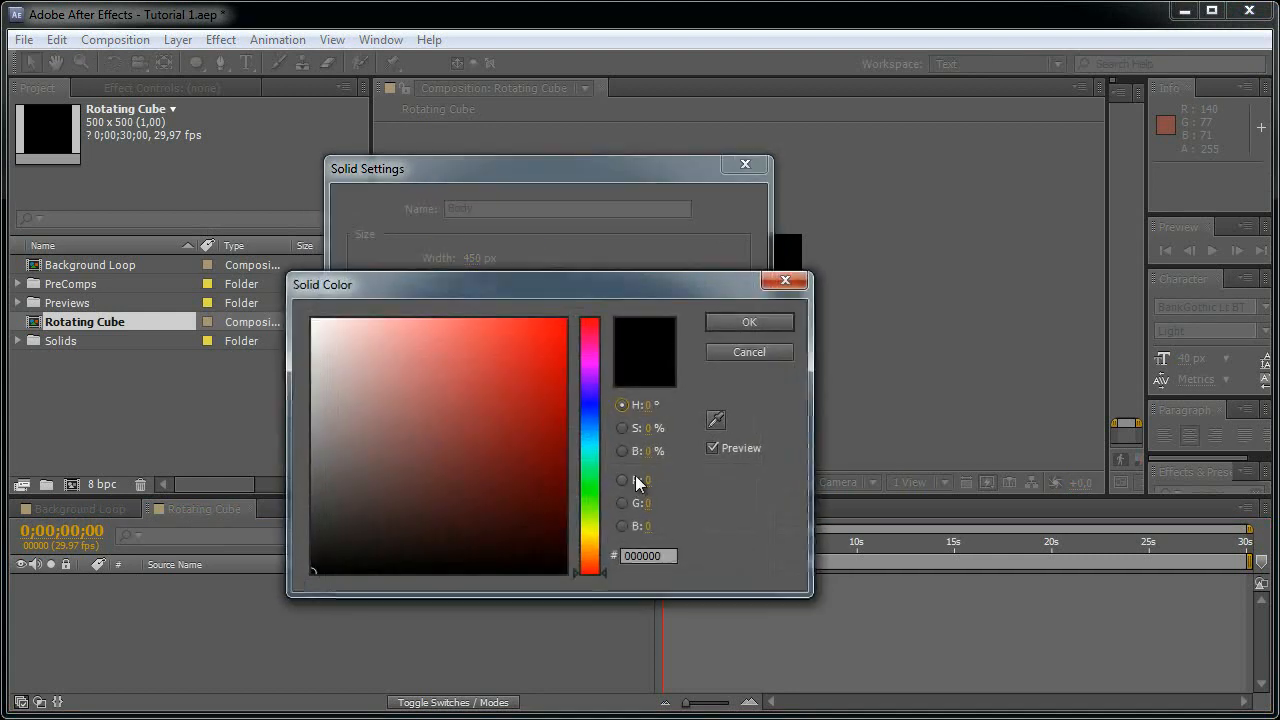
{"action": "left_click", "coordinate": [655, 556]}
{"action": "type", "text": "9"}
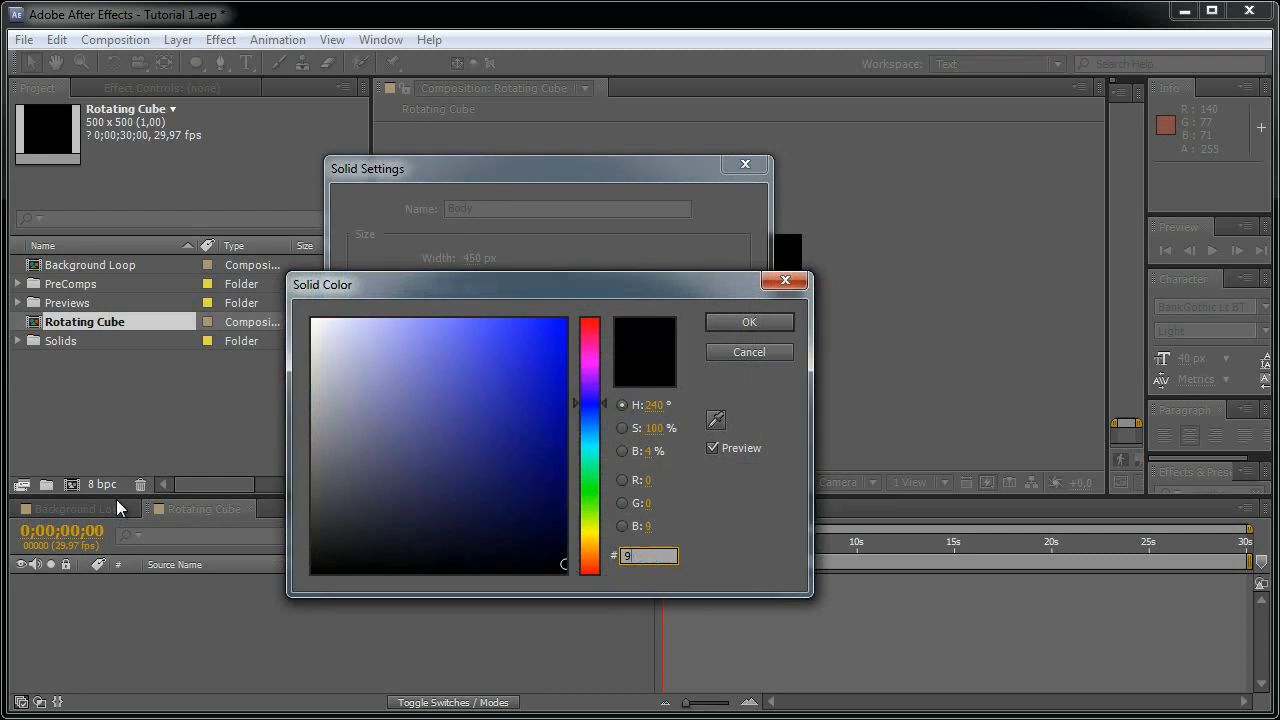
{"action": "type", "text": "A8"}
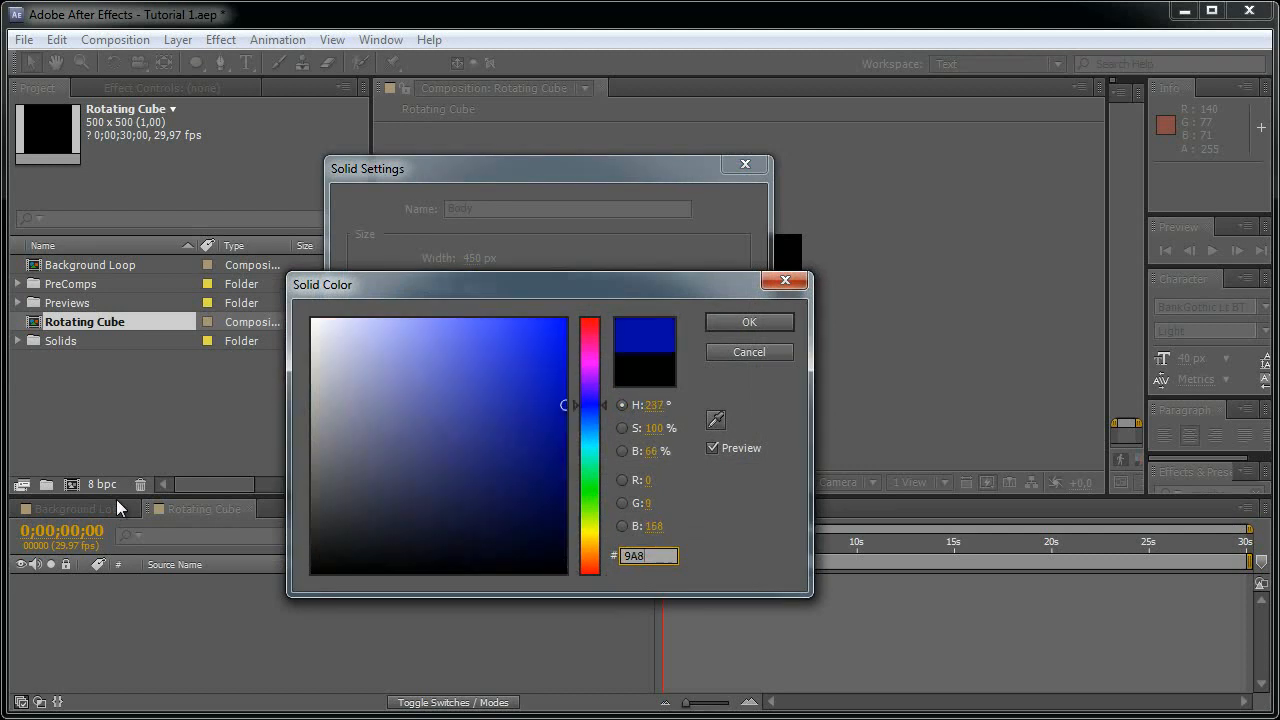
{"action": "key", "text": "BackSpace"}
{"action": "type", "text": "0802"}
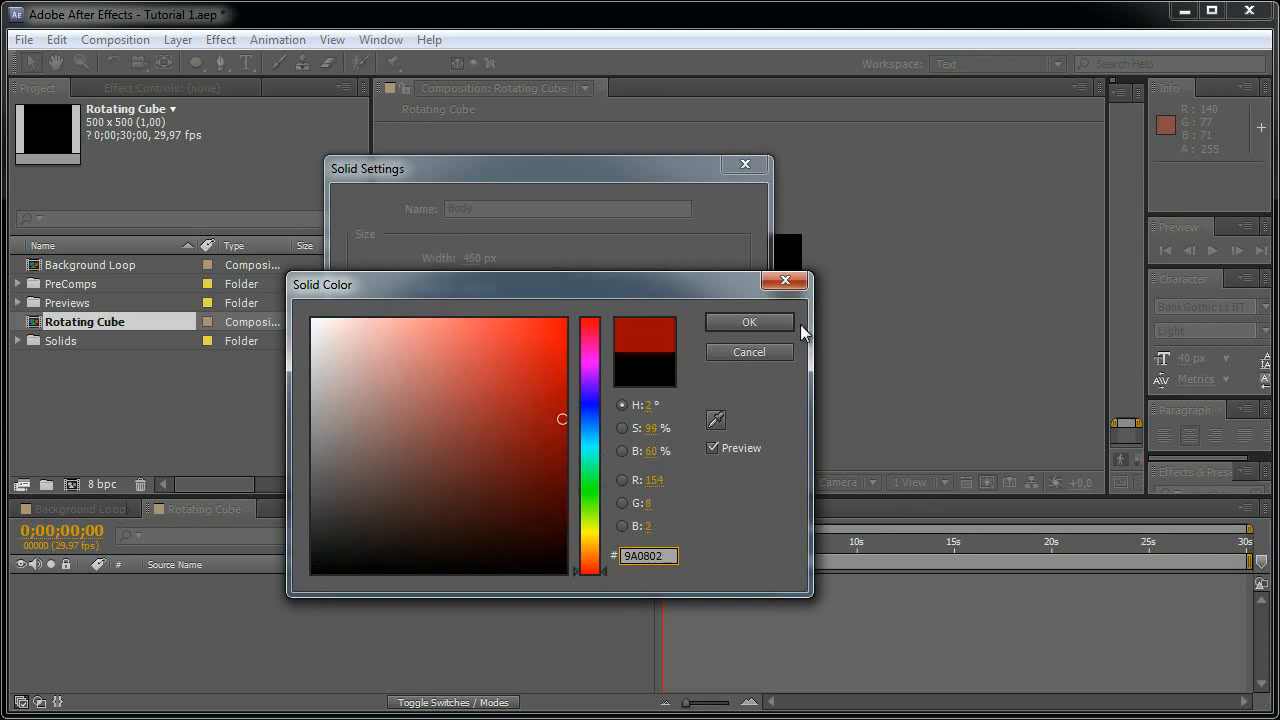
{"action": "left_click", "coordinate": [788, 320]}
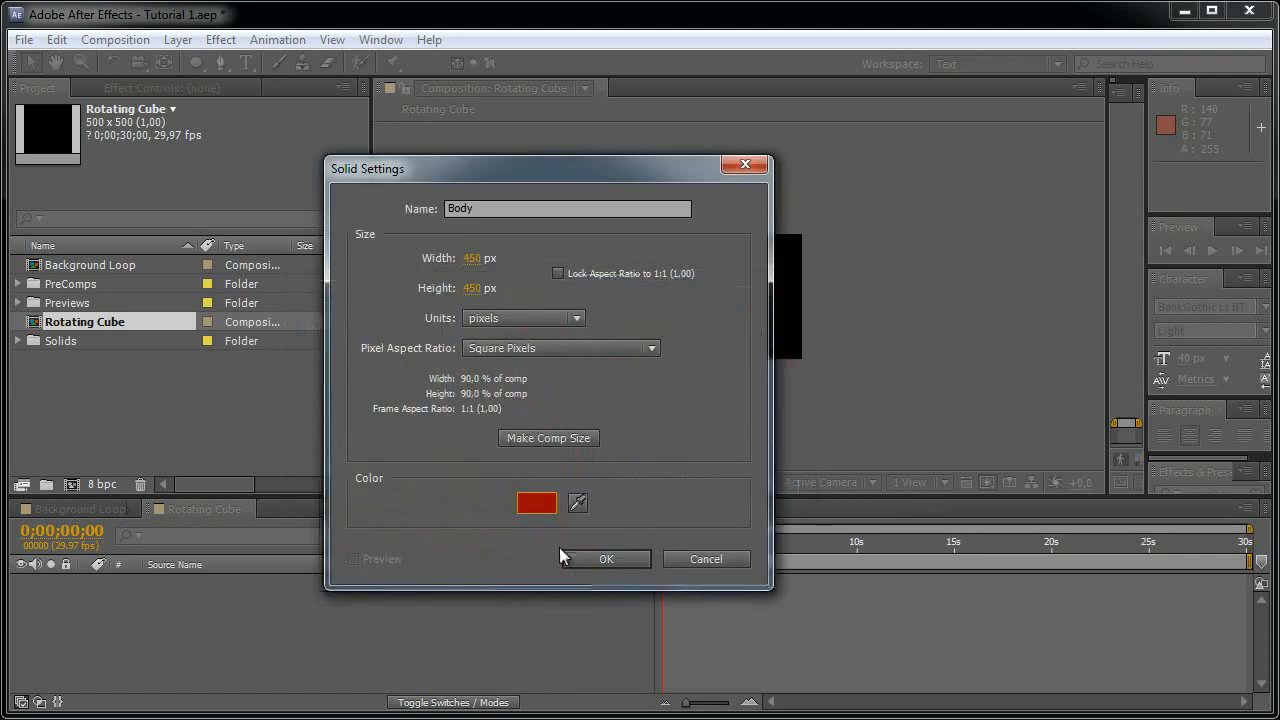
{"action": "left_click", "coordinate": [603, 562]}
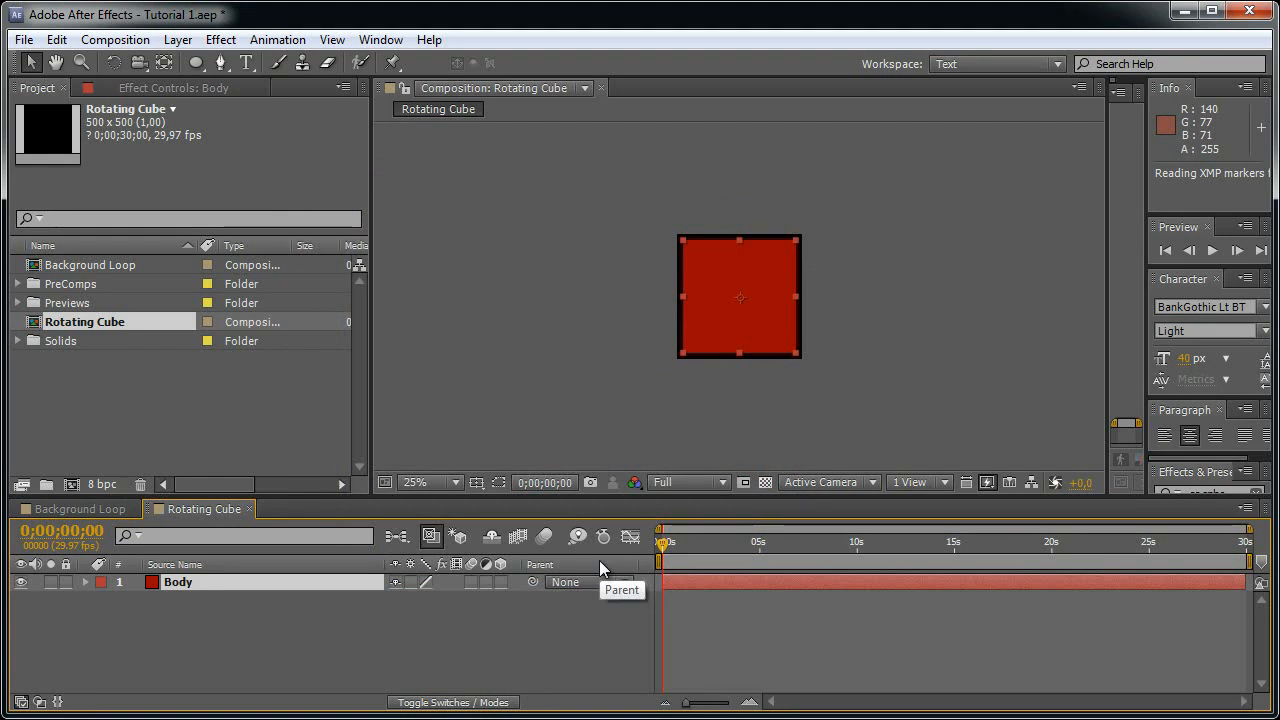
- Duplicate the Body layer and turn the copy into a new white solid named Fractal Noise Box
{"action": "left_click", "coordinate": [296, 580]}
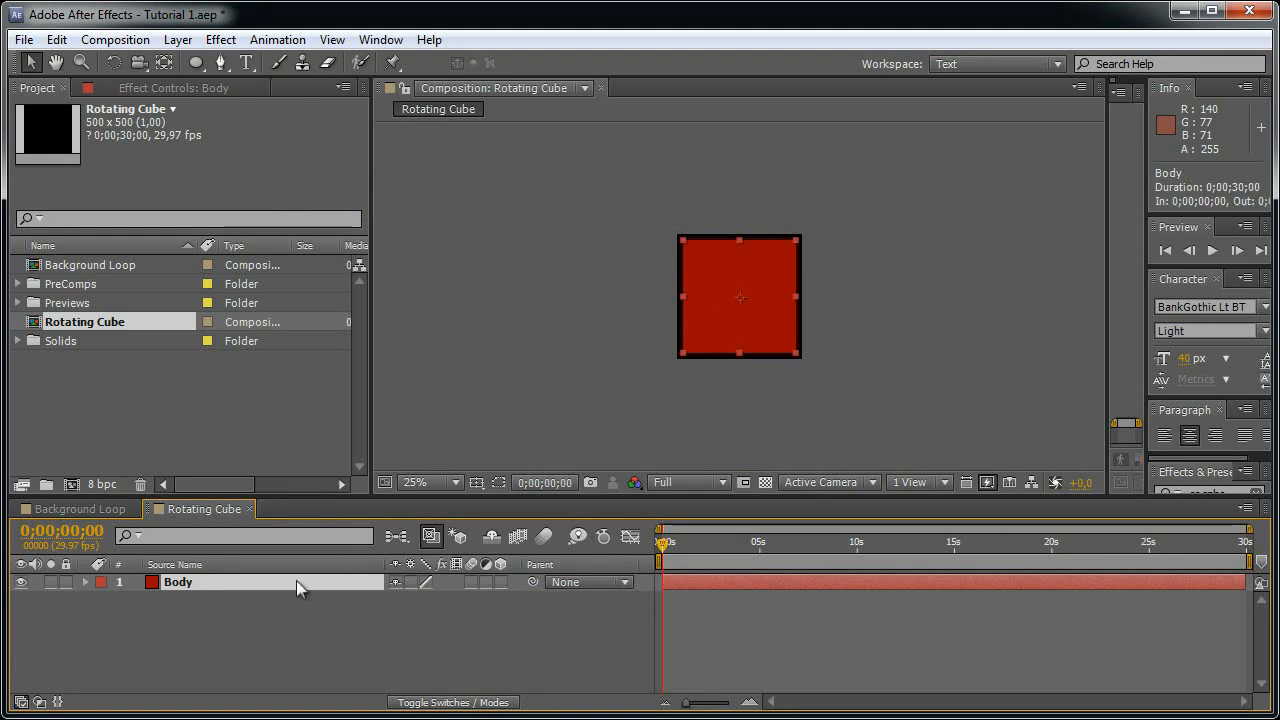
{"action": "key", "text": "ctrl+d"}
{"action": "key", "text": "ctrl+shift+y"}
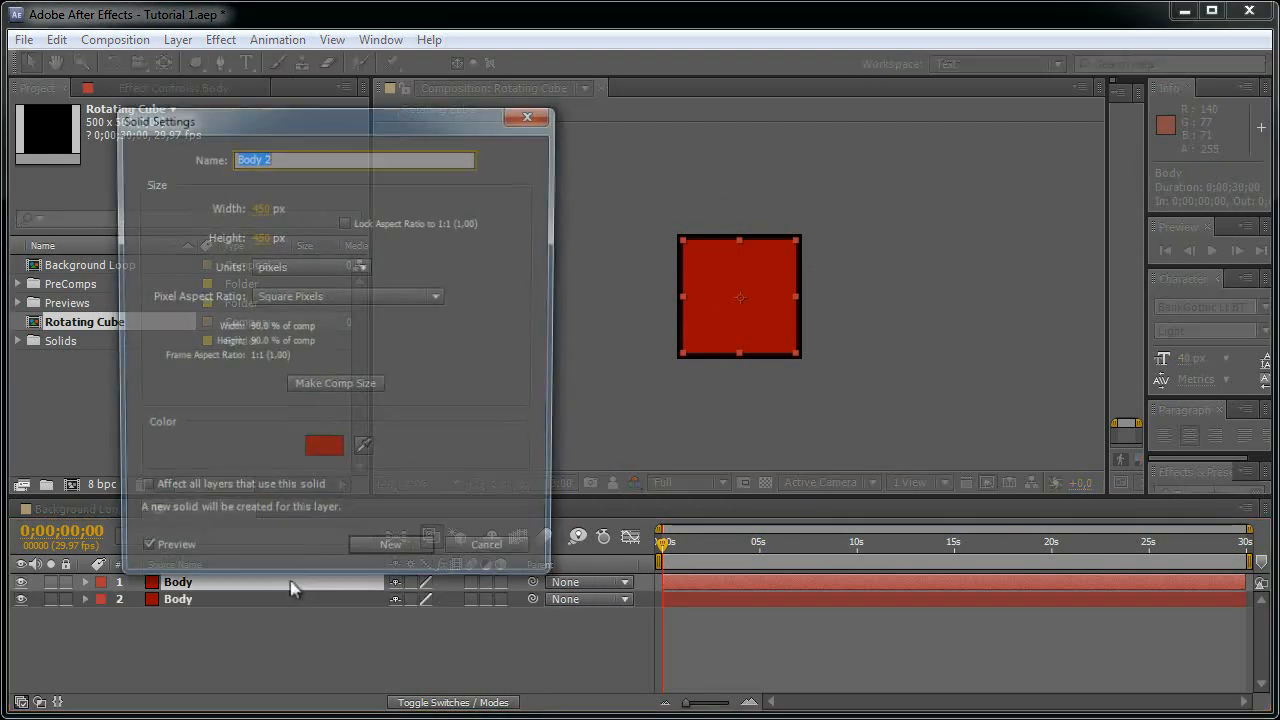
{"action": "type", "text": "Fractal Noise Box"}
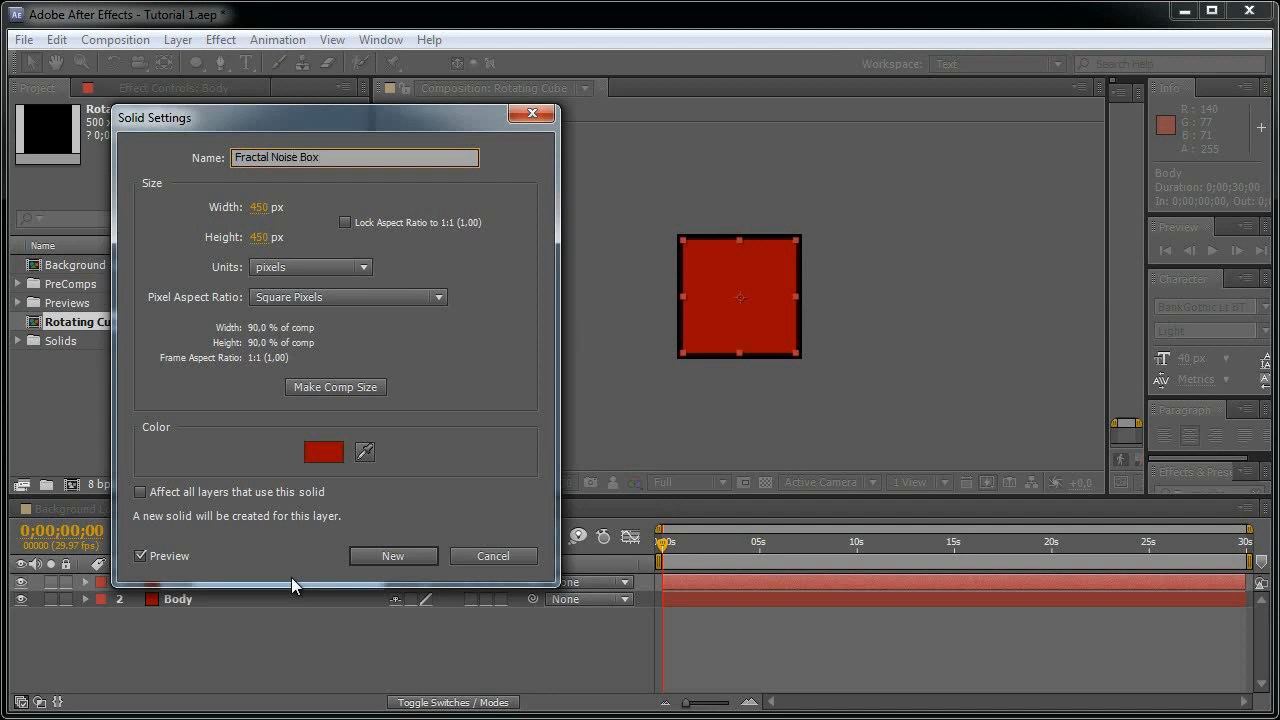
{"action": "left_click", "coordinate": [323, 451]}
{"action": "left_click", "coordinate": [386, 406]}
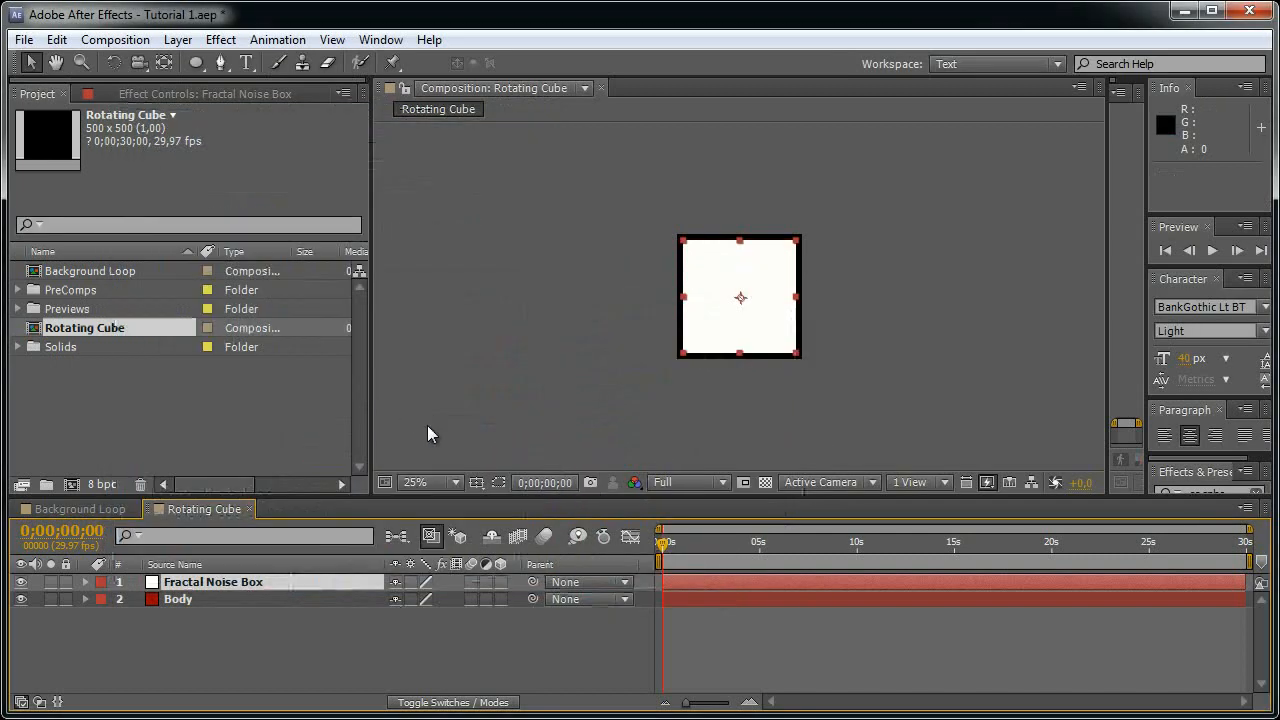
- Apply the Fractal Noise effect to the Fractal Noise Box layer with contrast 125 and brightness -15
{"action": "left_click", "coordinate": [222, 40]}
{"action": "mouse_move", "coordinate": [325, 345]}
{"action": "mouse_move", "coordinate": [323, 622]}
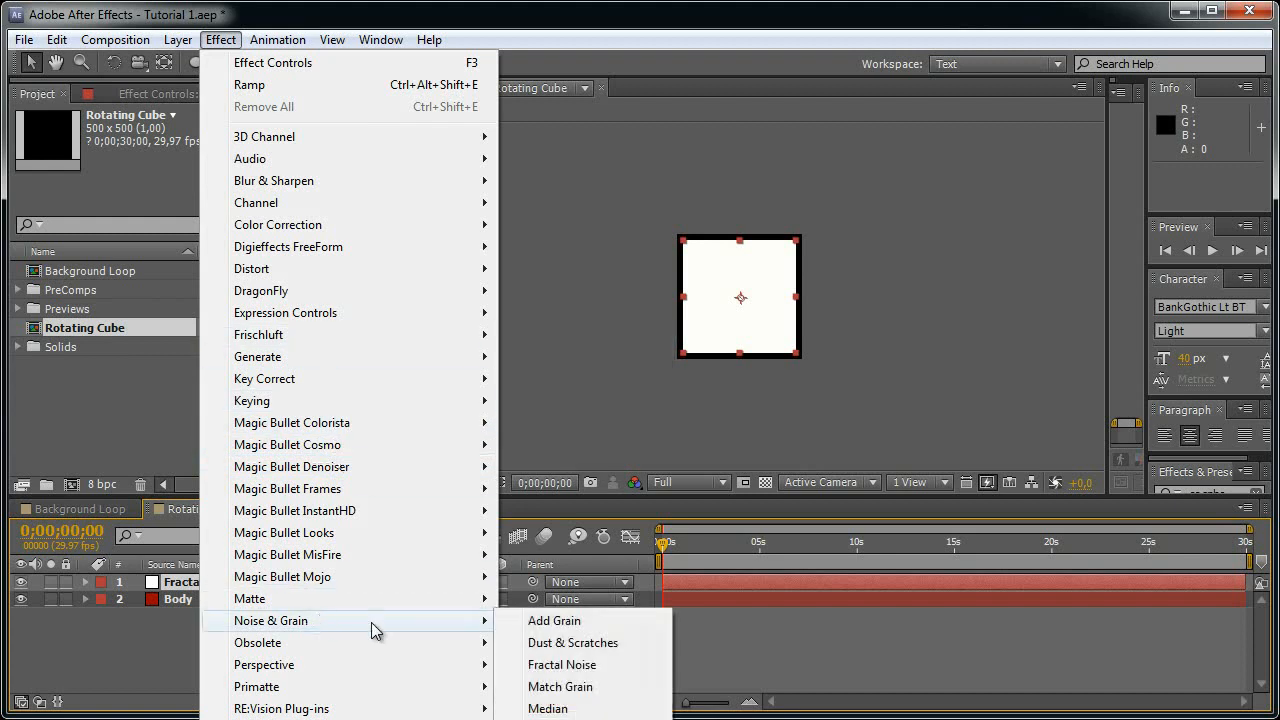
{"action": "left_click", "coordinate": [640, 668]}
{"action": "key", "text": "period"}
{"action": "key", "text": "period"}
{"action": "left_click", "coordinate": [218, 217]}
{"action": "type", "text": "130"}
{"action": "key", "text": "Tab"}
{"action": "type", "text": "-15"}
{"action": "key", "text": "Return"}
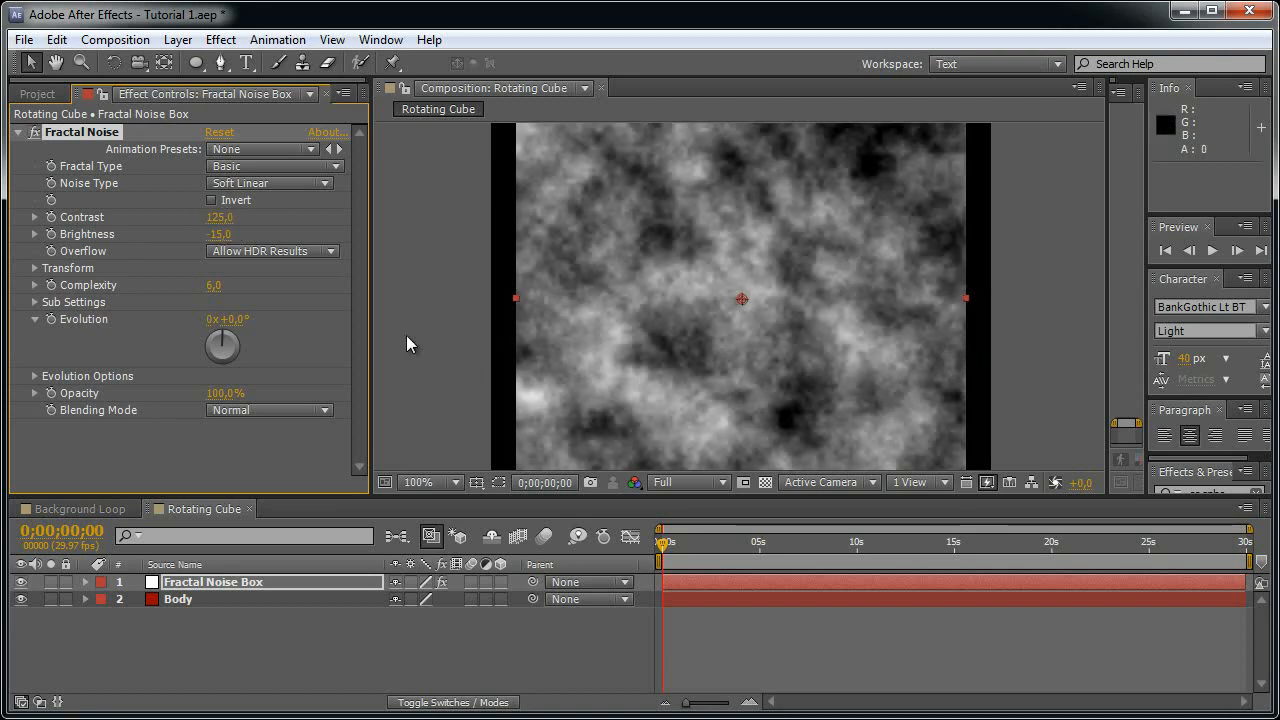
- Turn off uniform scaling for the fractal noise, set its scale width to 275 and its complexity to 3
{"action": "left_click", "coordinate": [34, 267]}
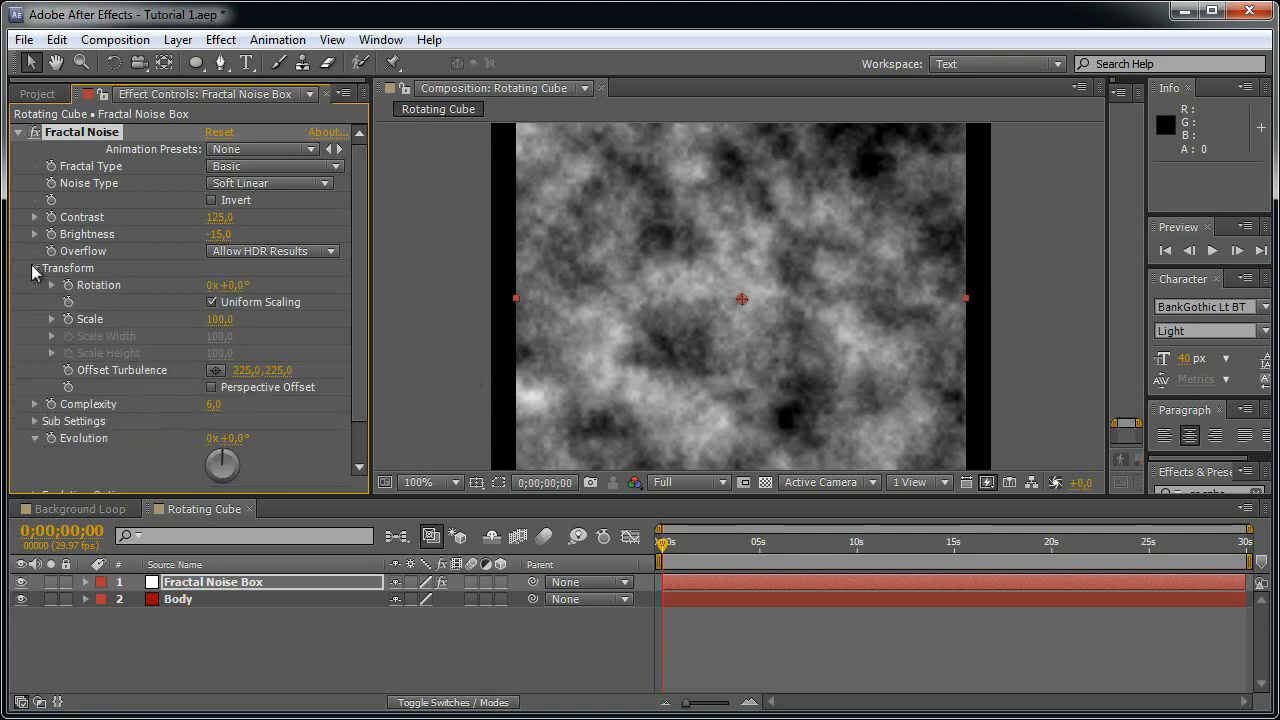
{"action": "left_click", "coordinate": [230, 302]}
{"action": "left_click", "coordinate": [222, 336]}
{"action": "type", "text": "275"}
{"action": "key", "text": "Return"}
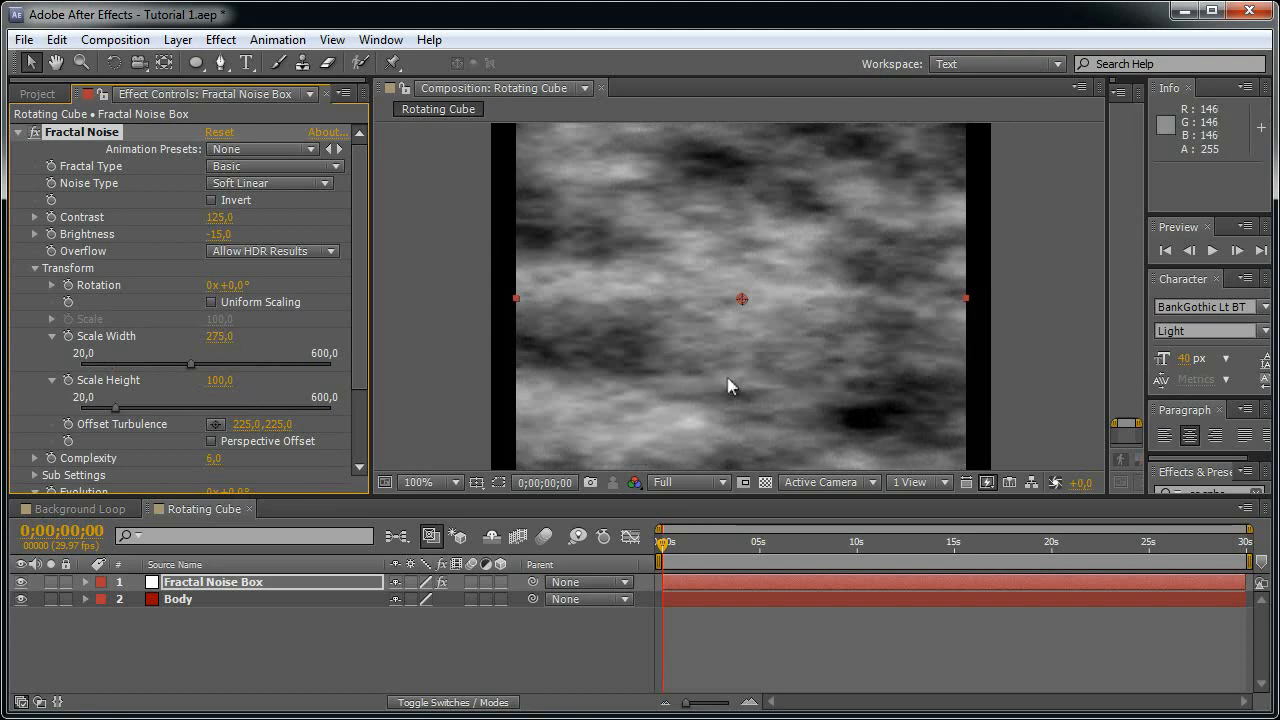
{"action": "left_click", "coordinate": [250, 424]}
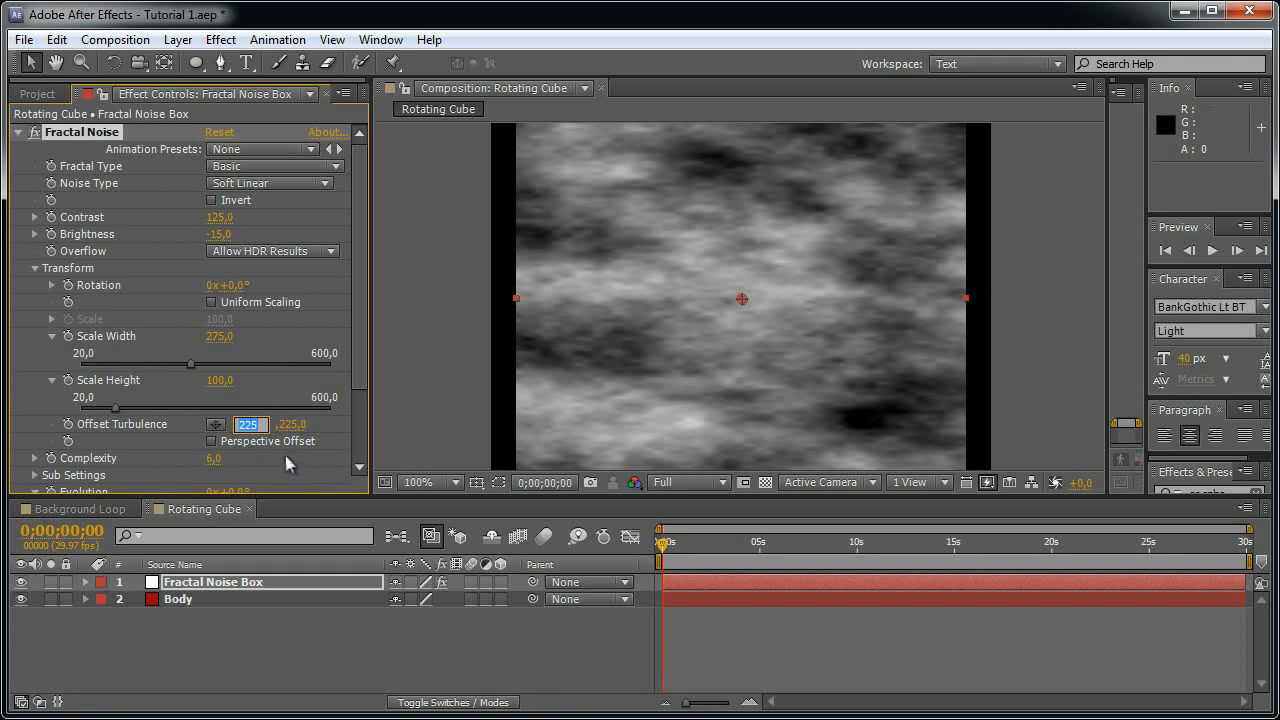
{"action": "type", "text": "3"}
{"action": "key", "text": "Return"}
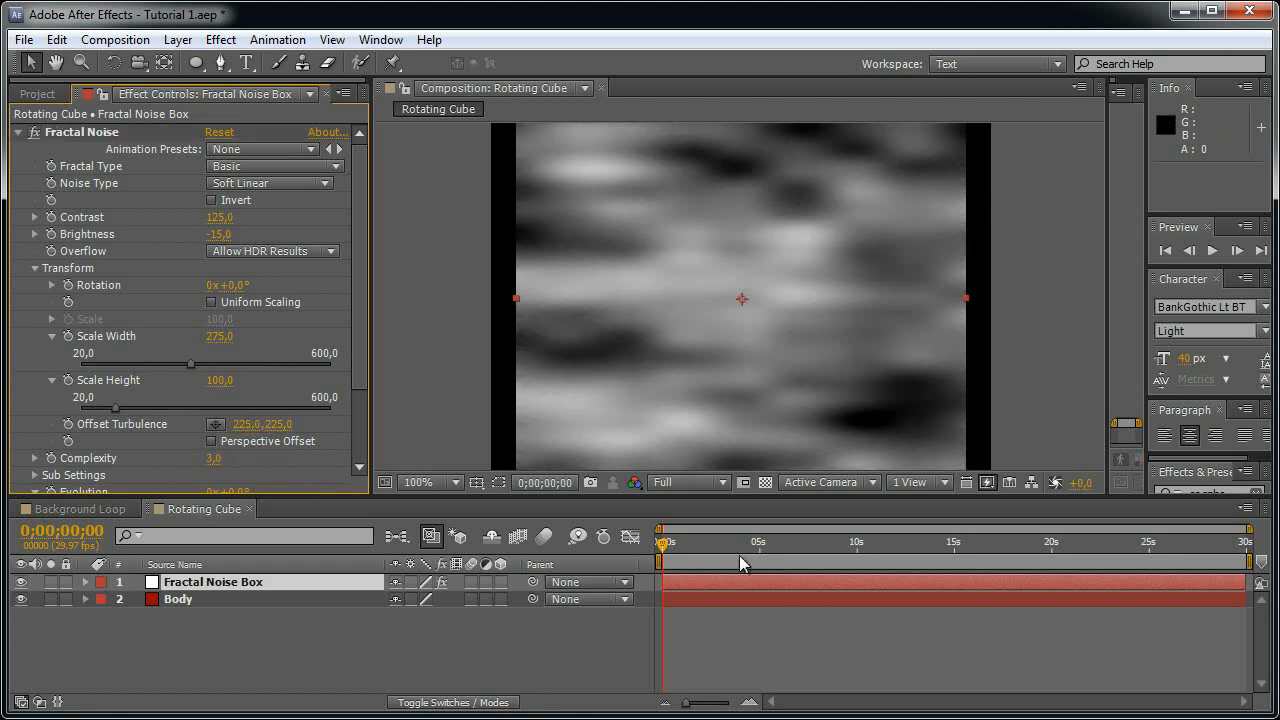
- Keyframe the noise's Evolution from 0 at the composition start to one full revolution at 0;00;29;29
{"action": "left_click", "coordinate": [186, 537]}
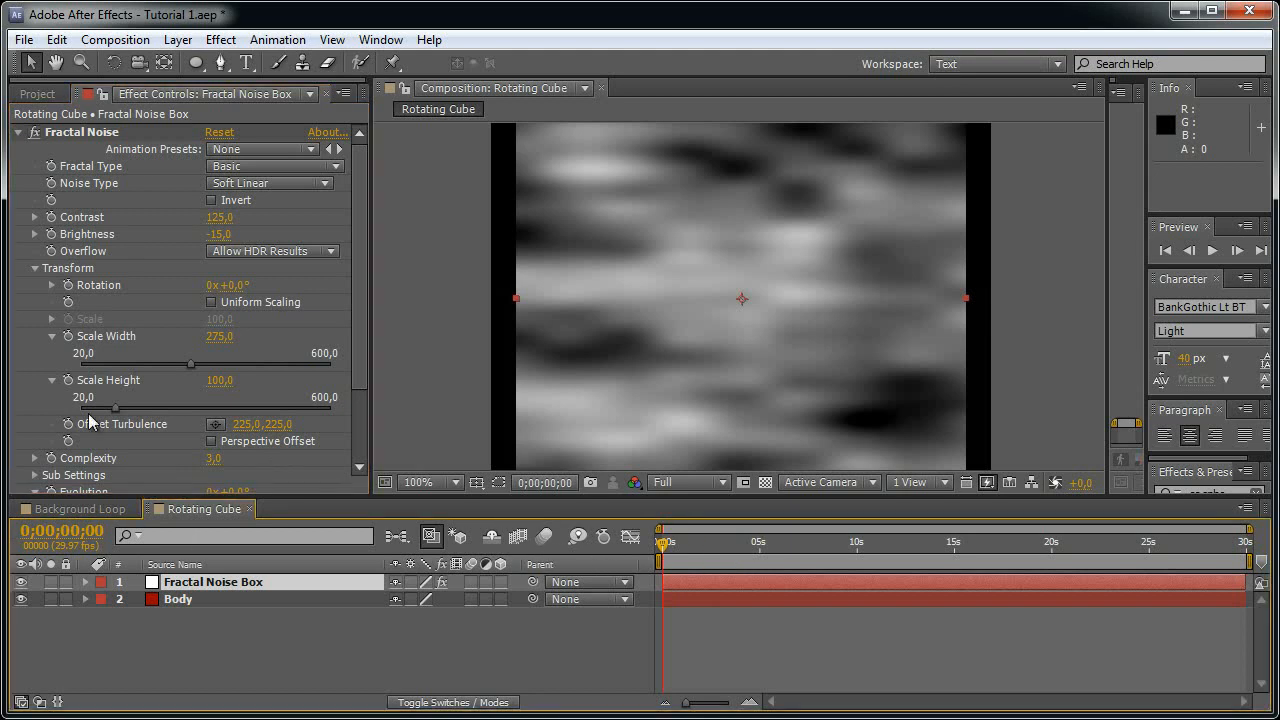
{"action": "scroll", "coordinate": [92, 404], "scroll_direction": "down", "scroll_amount": 3}
{"action": "scroll", "coordinate": [92, 404], "scroll_direction": "down", "scroll_amount": 3}
{"action": "left_click", "coordinate": [51, 402]}
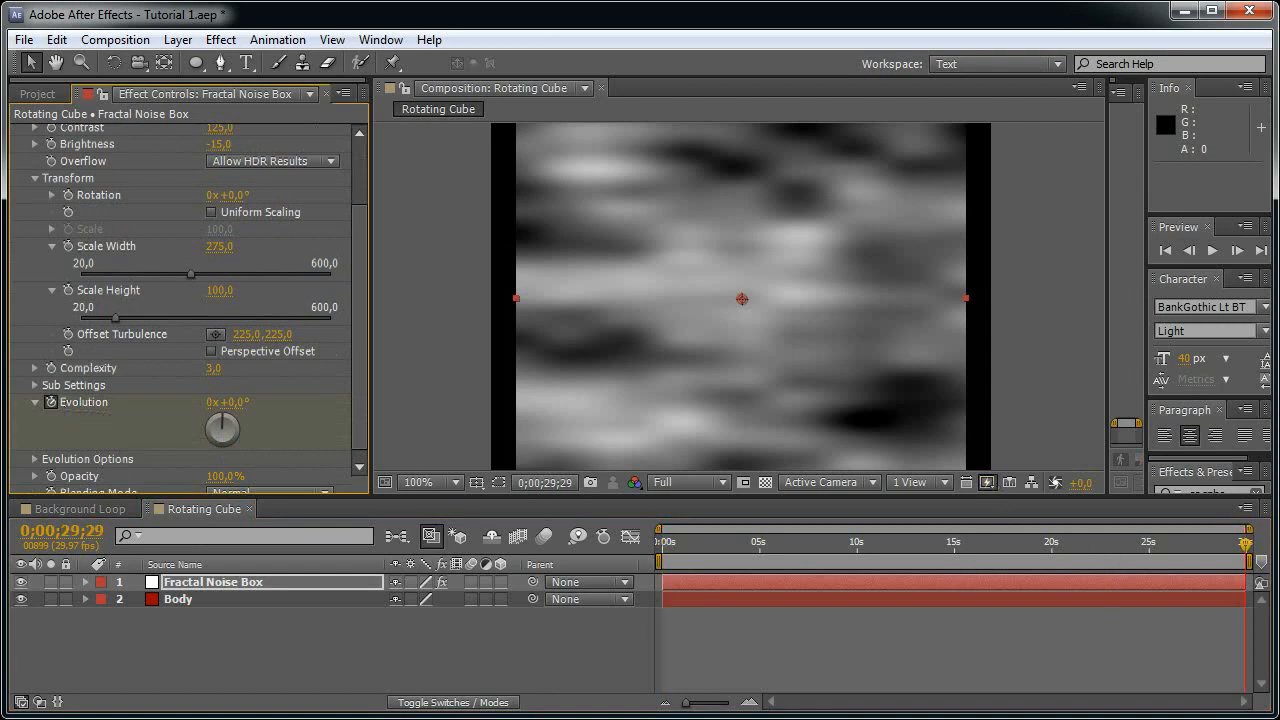
{"action": "key", "text": "End"}
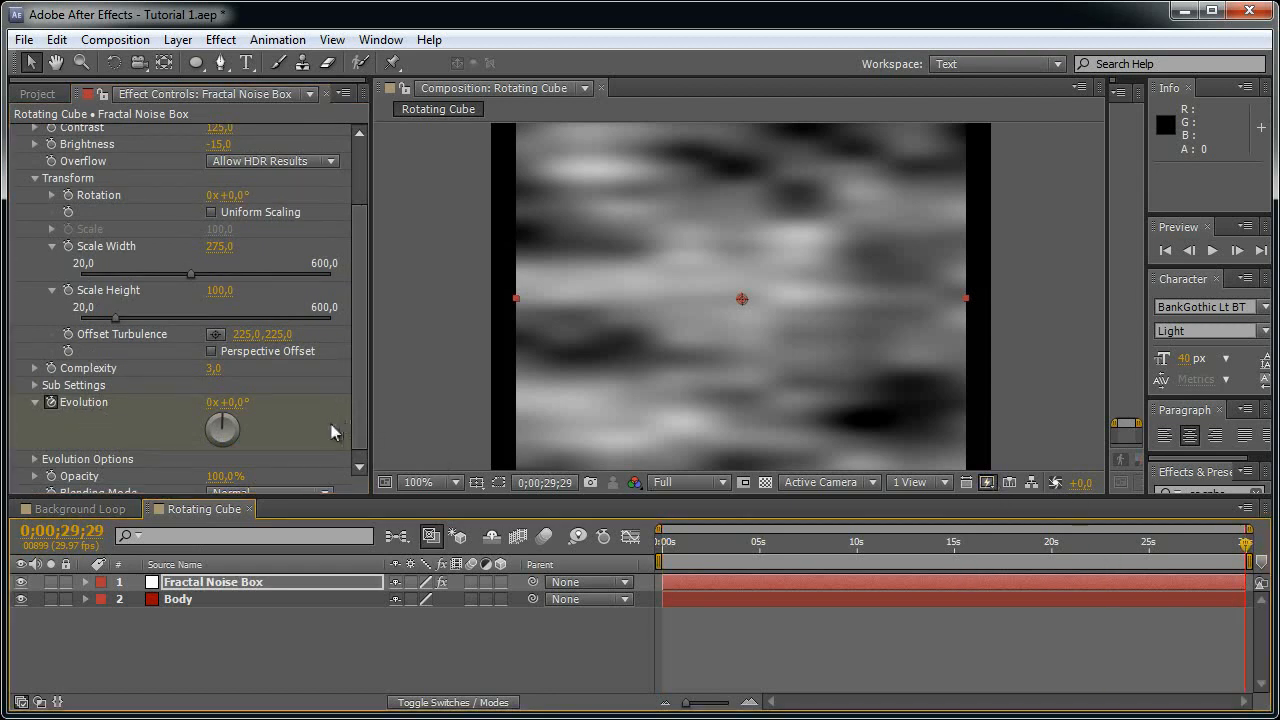
{"action": "left_click_drag", "start_coordinate": [210, 405], "coordinate": [272, 454]}
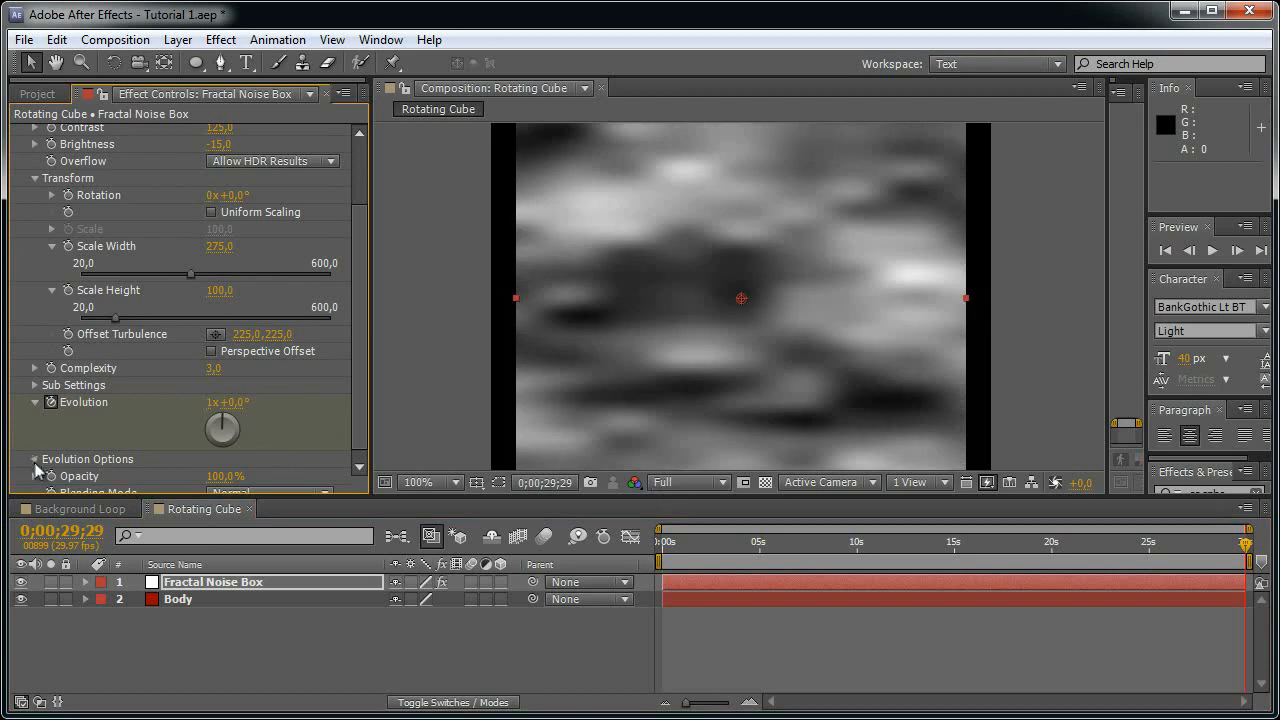
- Enable Cycle Evolution for the fractal noise, return to the first frame and collapse the effect's settings
{"action": "scroll", "coordinate": [250, 450], "scroll_direction": "down", "scroll_amount": 2}
{"action": "scroll", "coordinate": [250, 450], "scroll_direction": "down", "scroll_amount": 1}
{"action": "left_click", "coordinate": [250, 450]}
{"action": "key", "text": "Home"}
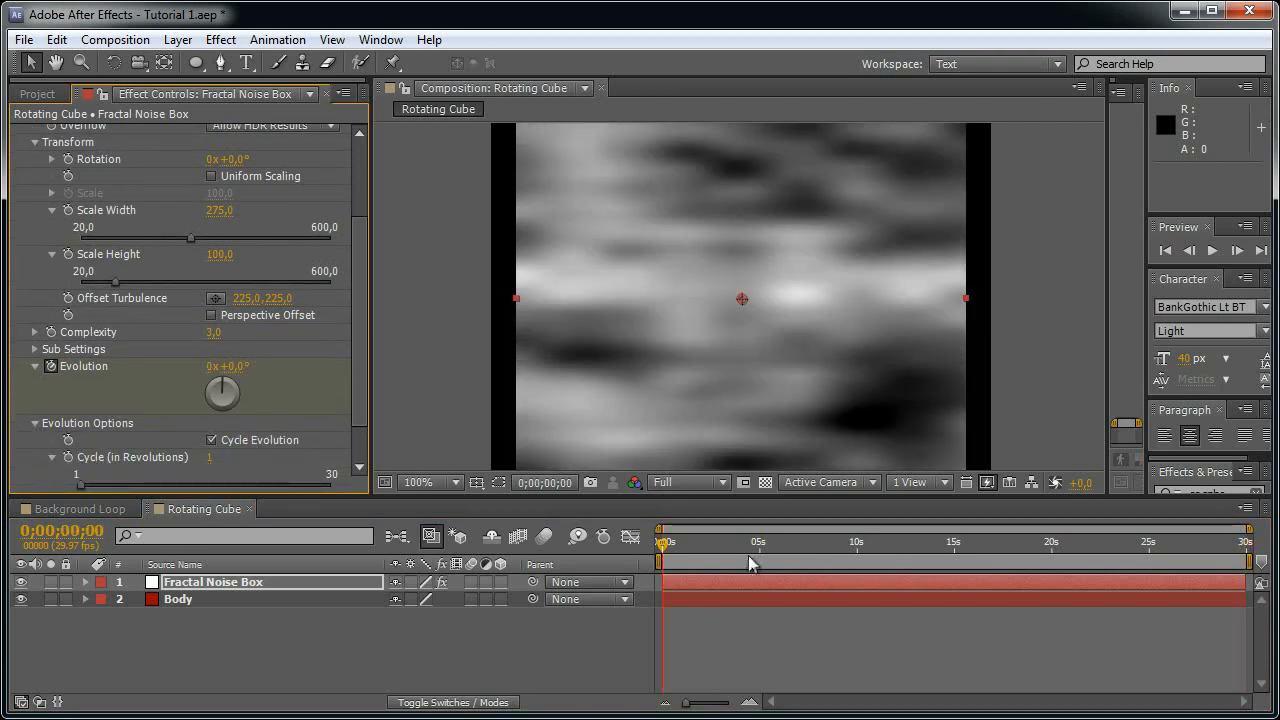
{"action": "scroll", "coordinate": [247, 390], "scroll_direction": "down", "scroll_amount": 4}
{"action": "scroll", "coordinate": [225, 370], "scroll_direction": "up", "scroll_amount": 10}
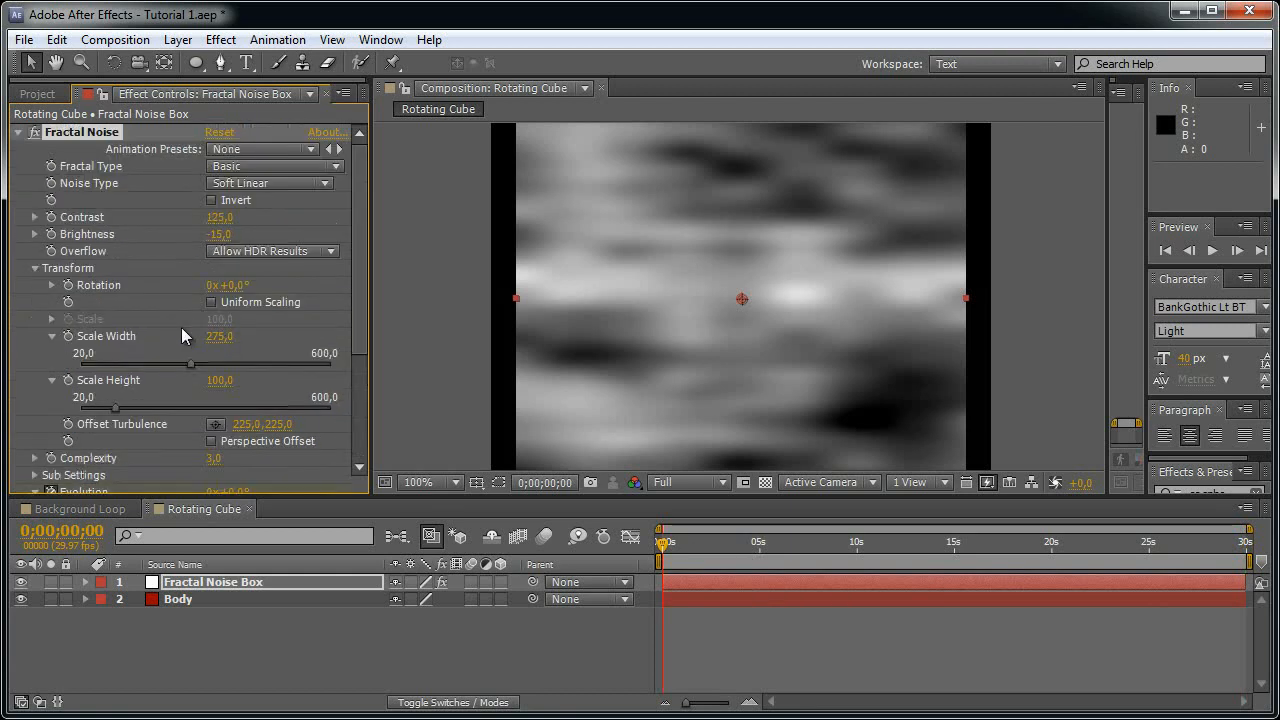
{"action": "left_click", "coordinate": [18, 132]}
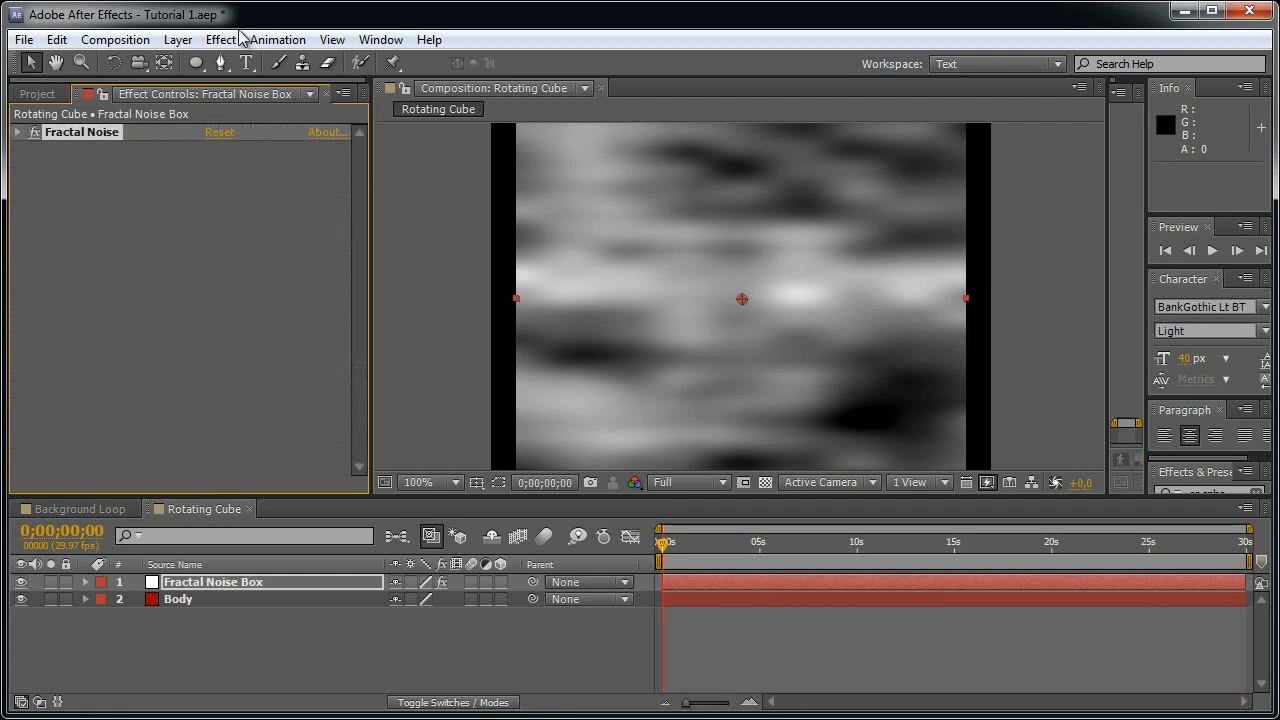
- Add a Fast Blur to the Fractal Noise Box with blurriness 200 and repeated edge pixels, and scrub through the animation
{"action": "left_click", "coordinate": [221, 39]}
{"action": "mouse_move", "coordinate": [286, 177]}
{"action": "left_click", "coordinate": [590, 384]}
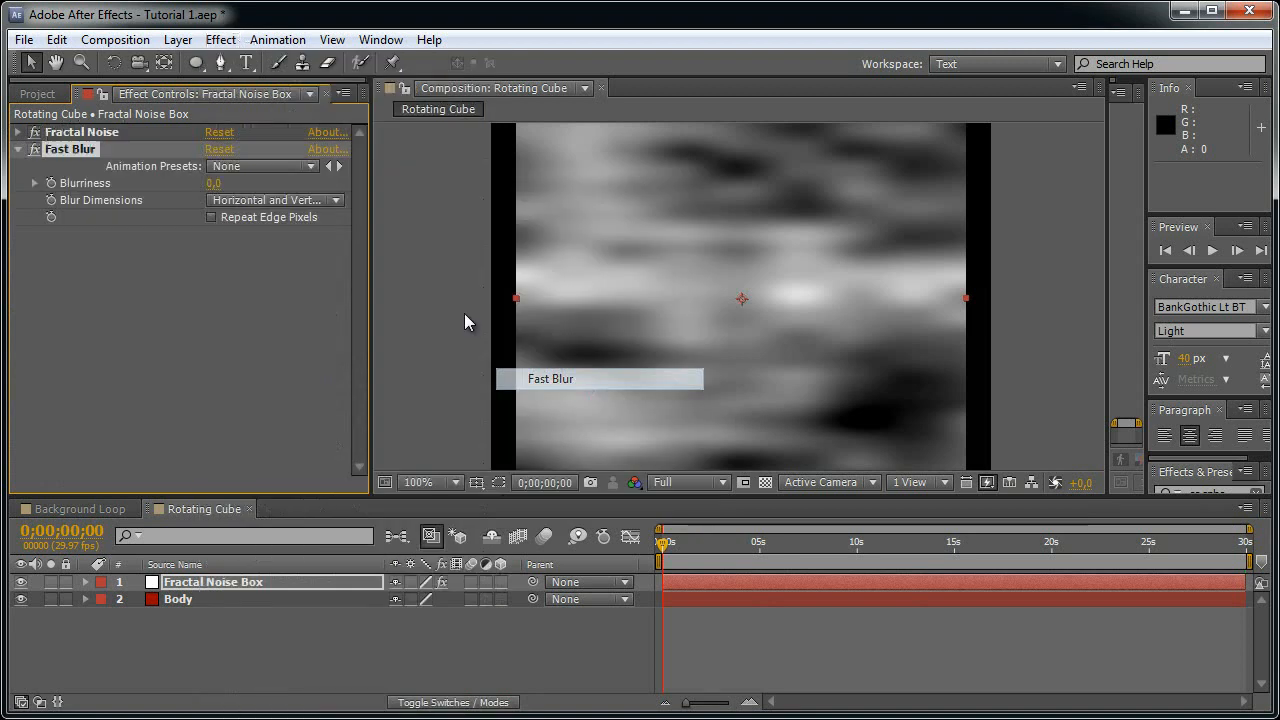
{"action": "type", "text": "200"}
{"action": "key", "text": "Return"}
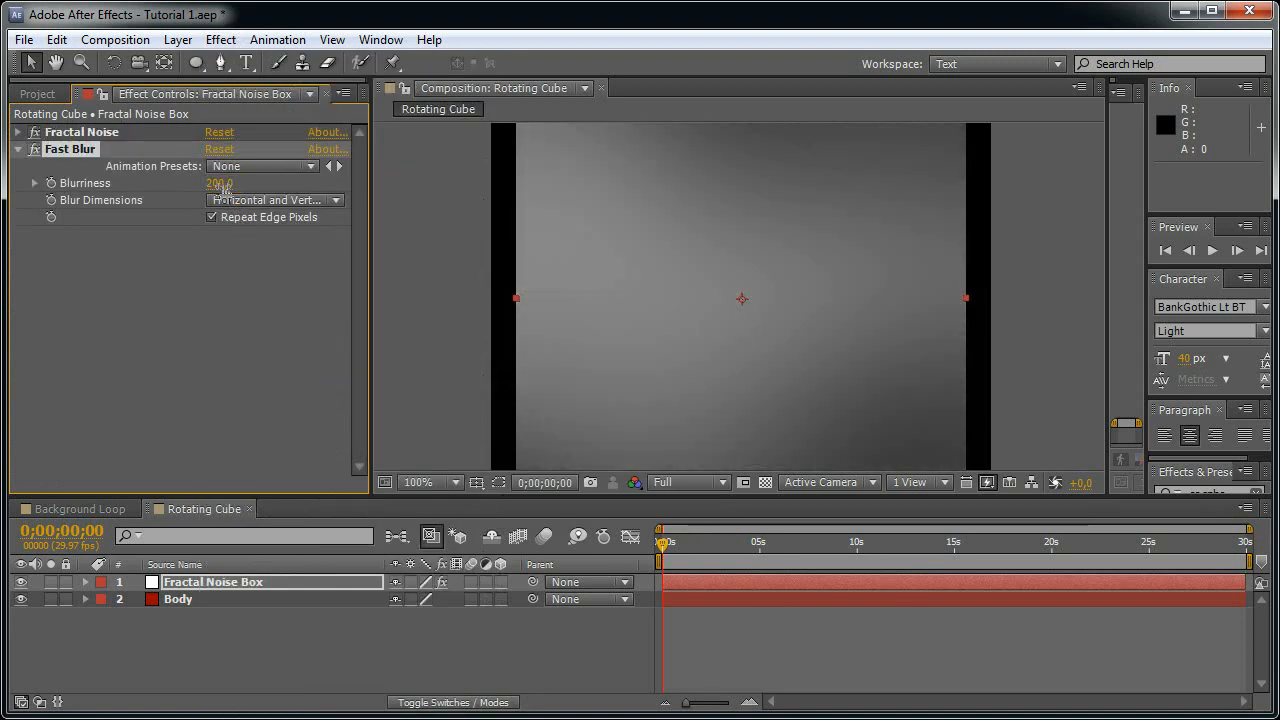
{"action": "left_click", "coordinate": [754, 551]}
{"action": "left_click_drag", "start_coordinate": [754, 558], "coordinate": [685, 600]}
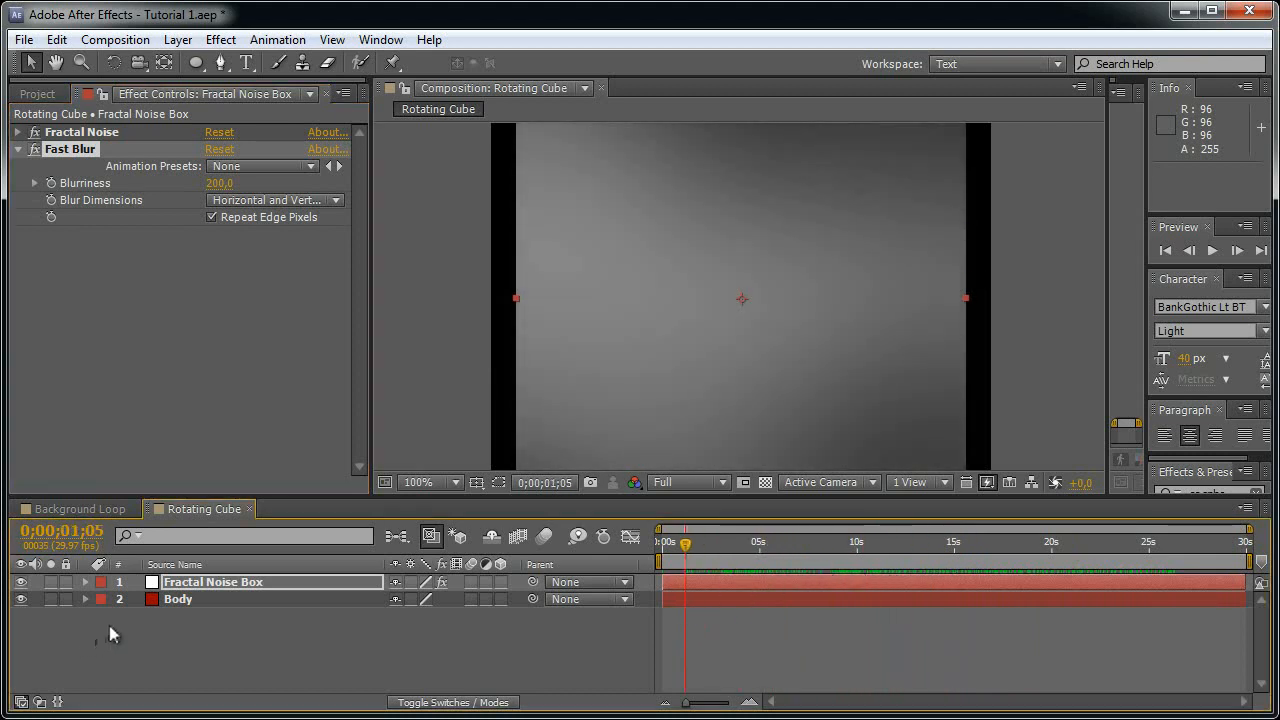
- Set the Fractal Noise Box layer to Overlay mode at 50% opacity, check it along the timeline and collapse the layer
{"action": "key", "text": "F4"}
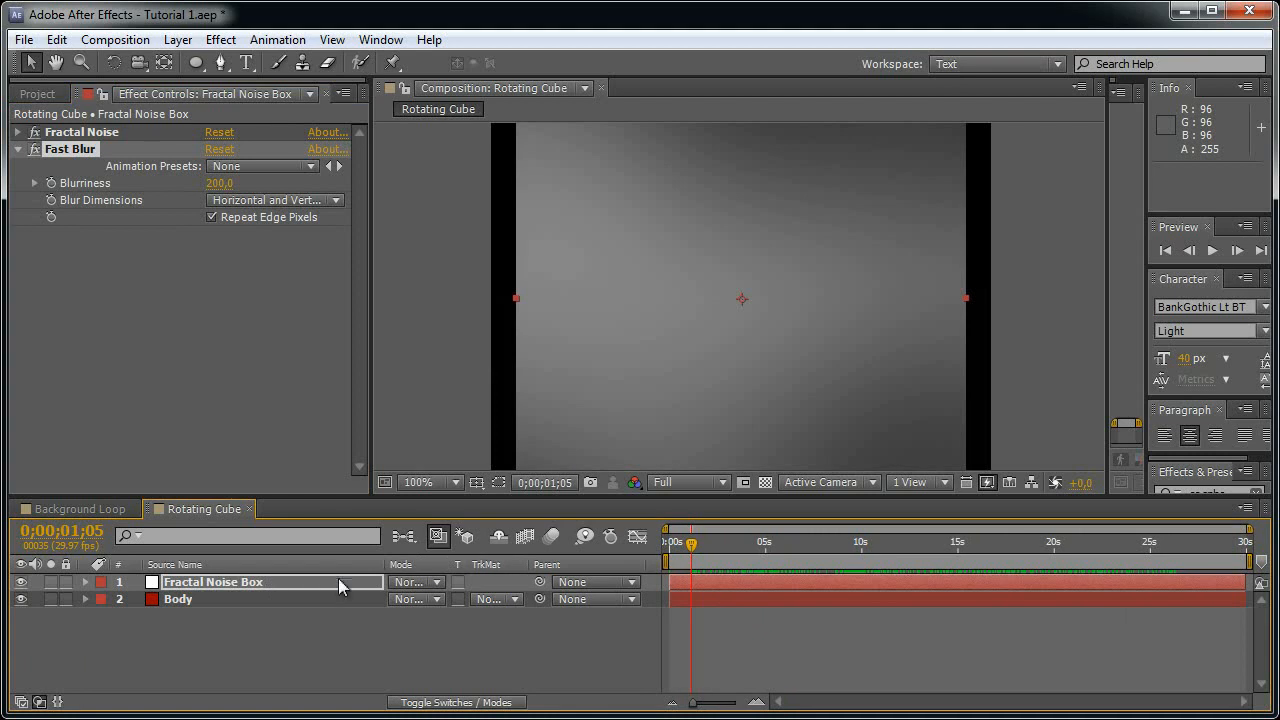
{"action": "left_click", "coordinate": [418, 582]}
{"action": "left_click", "coordinate": [482, 512]}
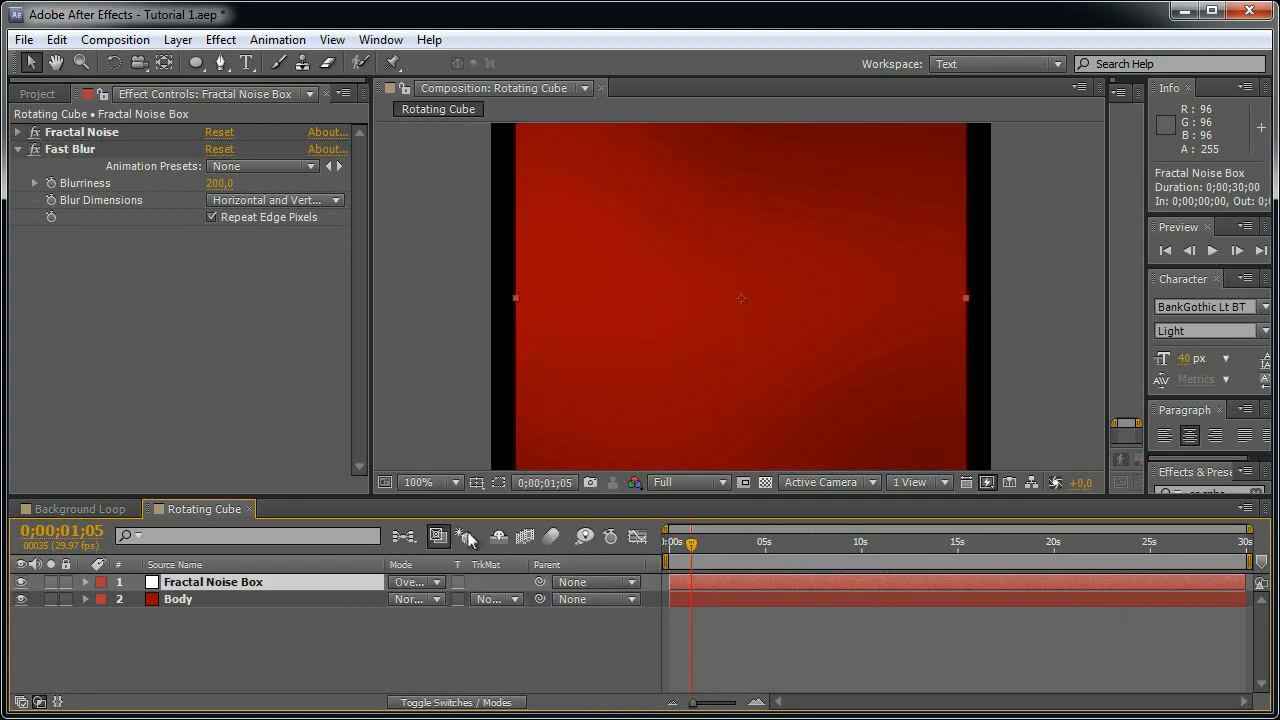
{"action": "key", "text": "t"}
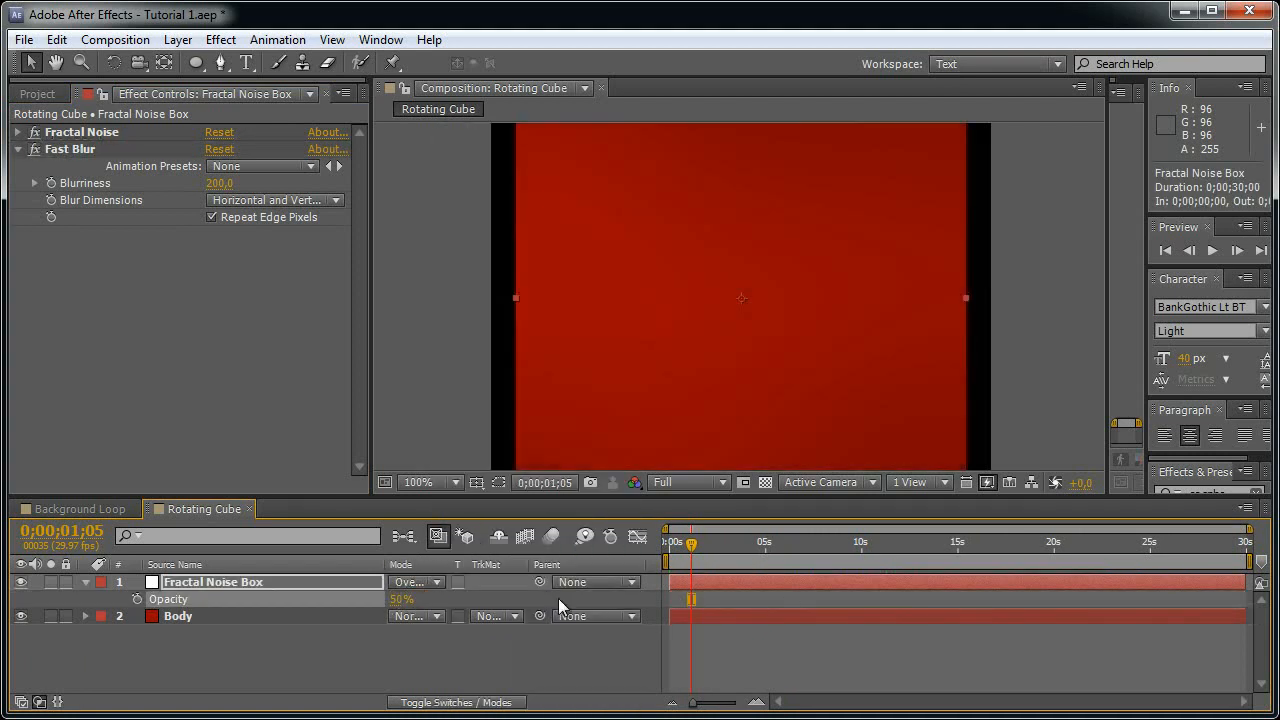
{"action": "scroll", "coordinate": [816, 300], "scroll_direction": "down", "scroll_amount": 2}
{"action": "left_click_drag", "start_coordinate": [756, 557], "coordinate": [1186, 557]}
{"action": "left_click", "coordinate": [86, 582]}
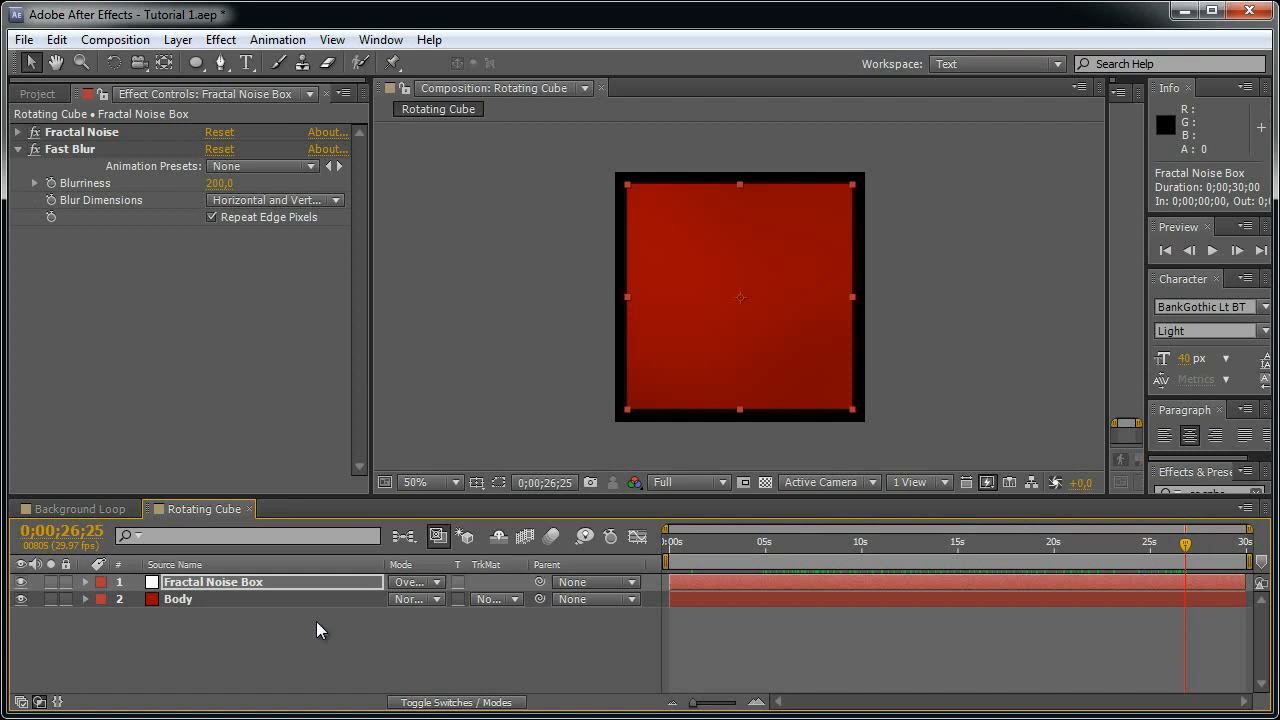
- Create a white 500 × 500 px solid named Border above the existing layers
{"action": "left_click", "coordinate": [316, 621]}
{"action": "key", "text": "ctrl+y"}
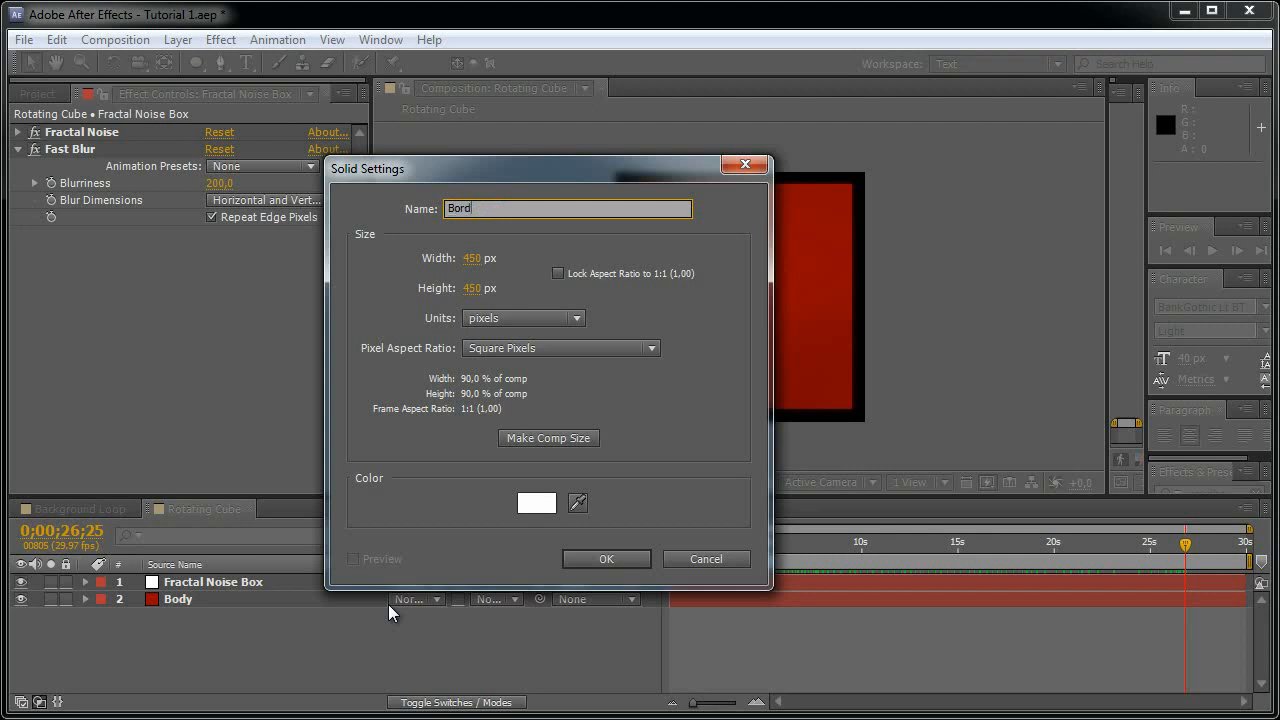
{"action": "left_click", "coordinate": [471, 259]}
{"action": "type", "text": "500"}
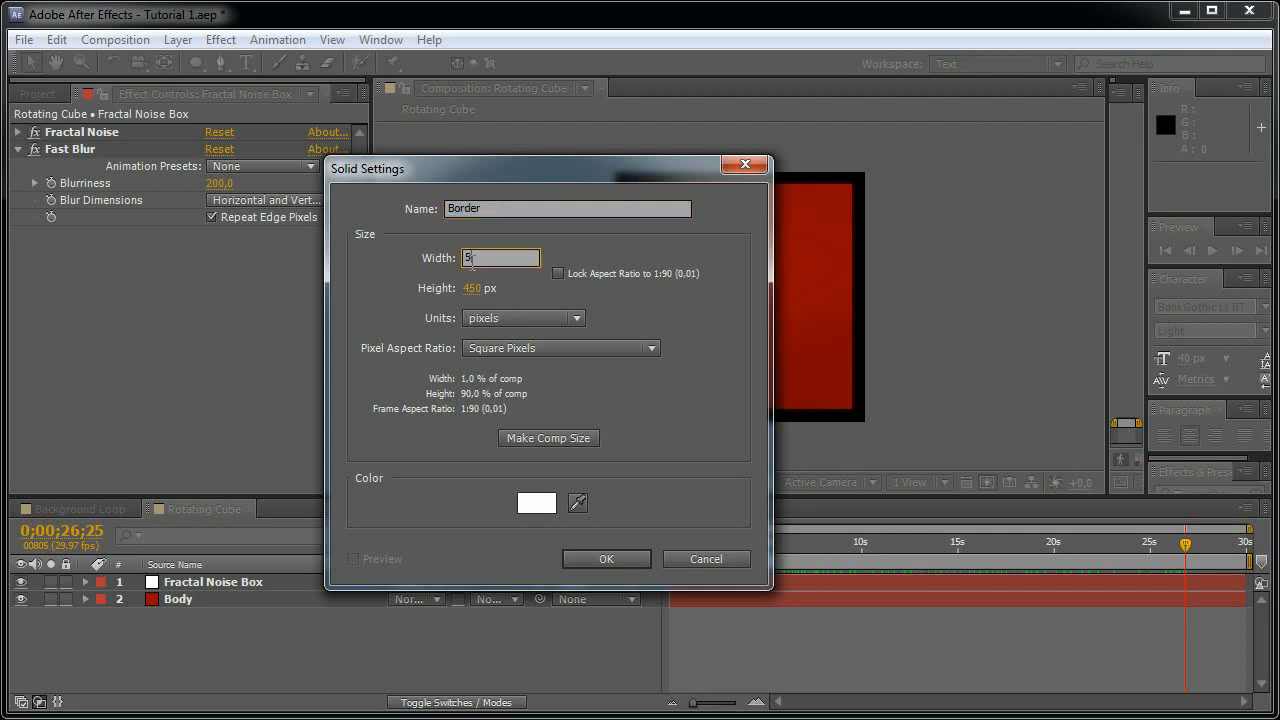
{"action": "key", "text": "Tab"}
{"action": "type", "text": "500"}
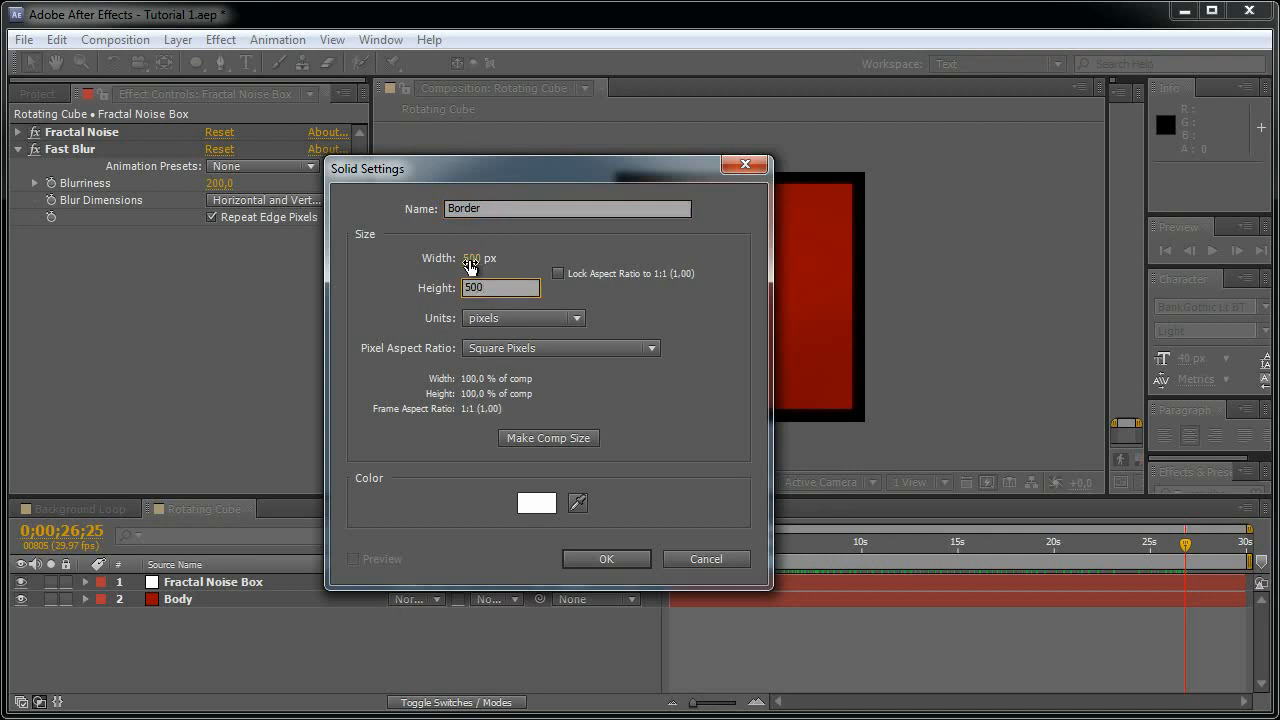
{"action": "key", "text": "Return"}
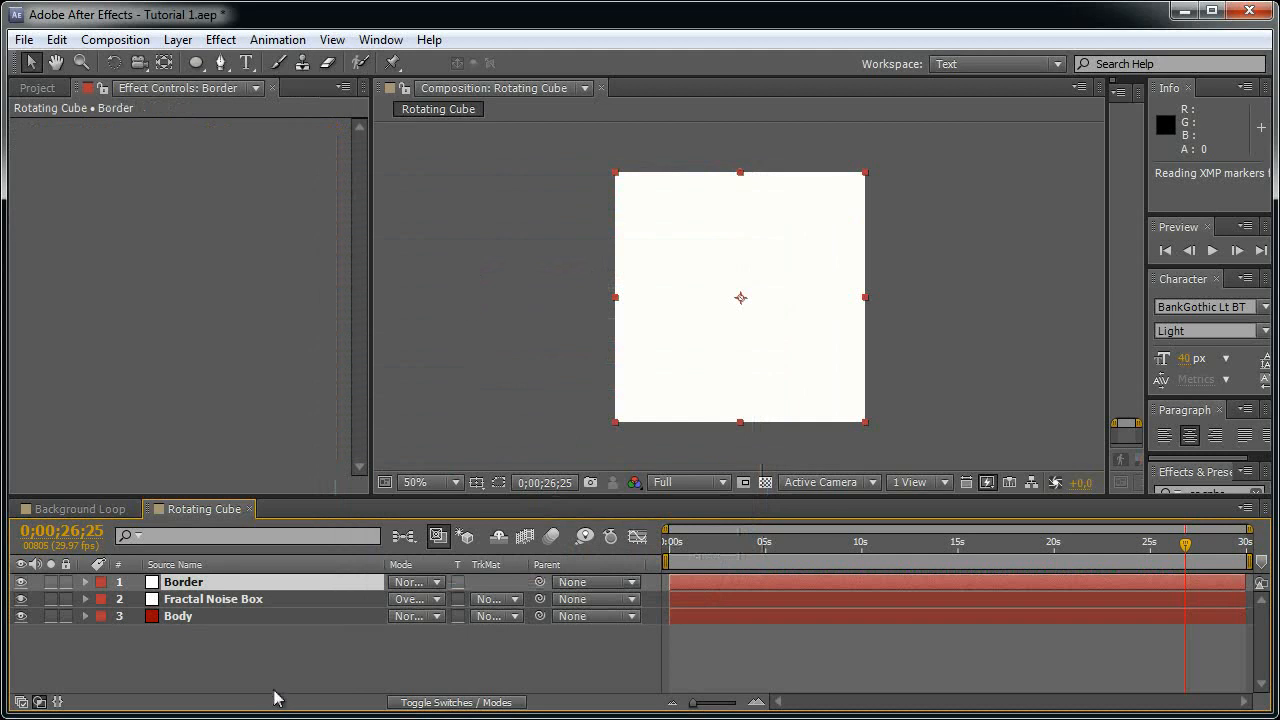
- Duplicate the Fractal Noise Box layer, place the copy above Border and remove all its effects
{"action": "left_click", "coordinate": [202, 605]}
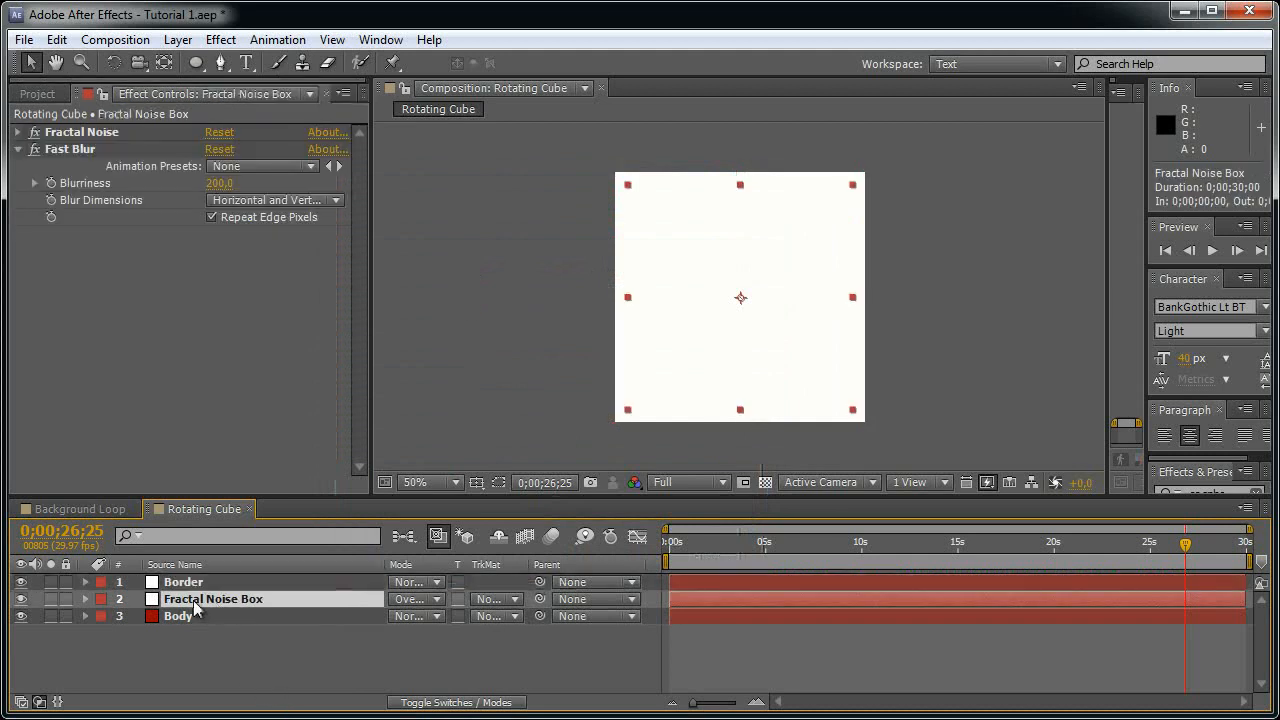
{"action": "key", "text": "ctrl+d"}
{"action": "left_click_drag", "start_coordinate": [250, 600], "coordinate": [255, 578]}
{"action": "left_click", "coordinate": [92, 428]}
{"action": "left_click", "coordinate": [88, 133], "text": "shift"}
{"action": "key", "text": "Delete"}
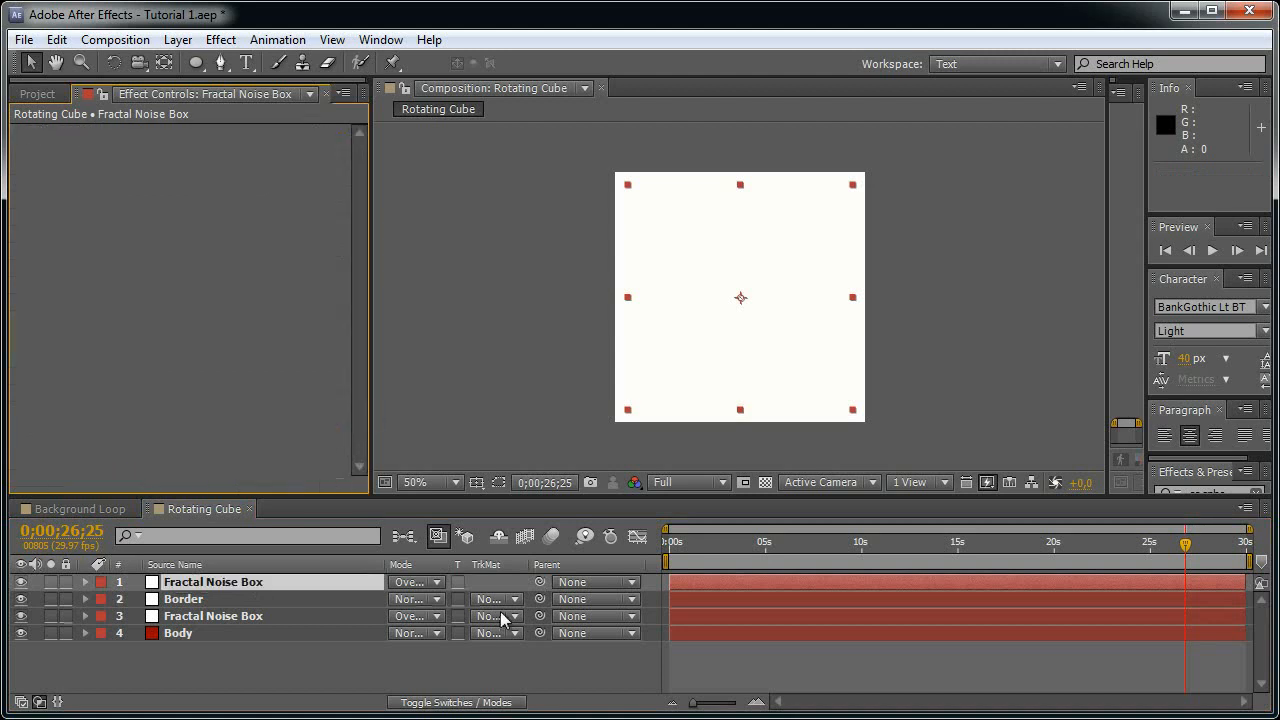
- Set the top Fractal Noise Box copy to Normal mode at 100% opacity and apply it to Border as an Alpha Inverted Matte
{"action": "left_click", "coordinate": [410, 582]}
{"action": "left_click", "coordinate": [540, 150]}
{"action": "key", "text": "alt+shift+t"}
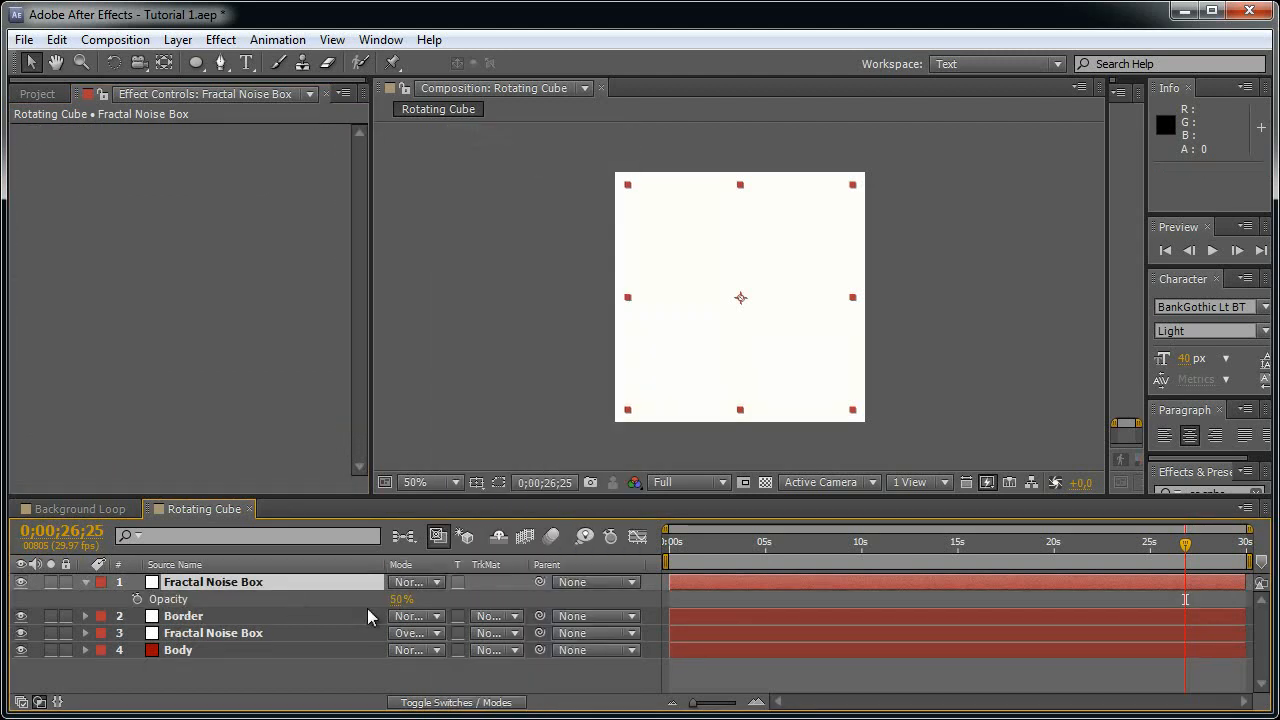
{"action": "left_click", "coordinate": [500, 616]}
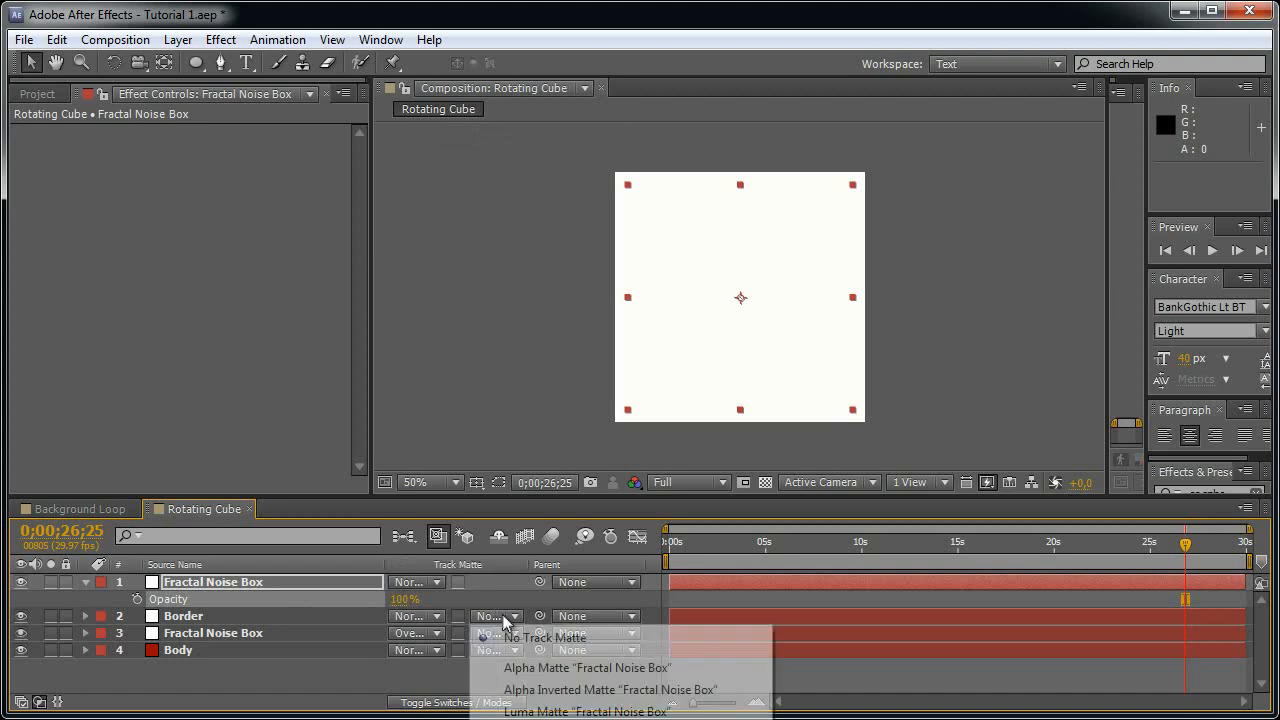
{"action": "left_click", "coordinate": [548, 664]}
{"action": "left_click", "coordinate": [495, 616]}
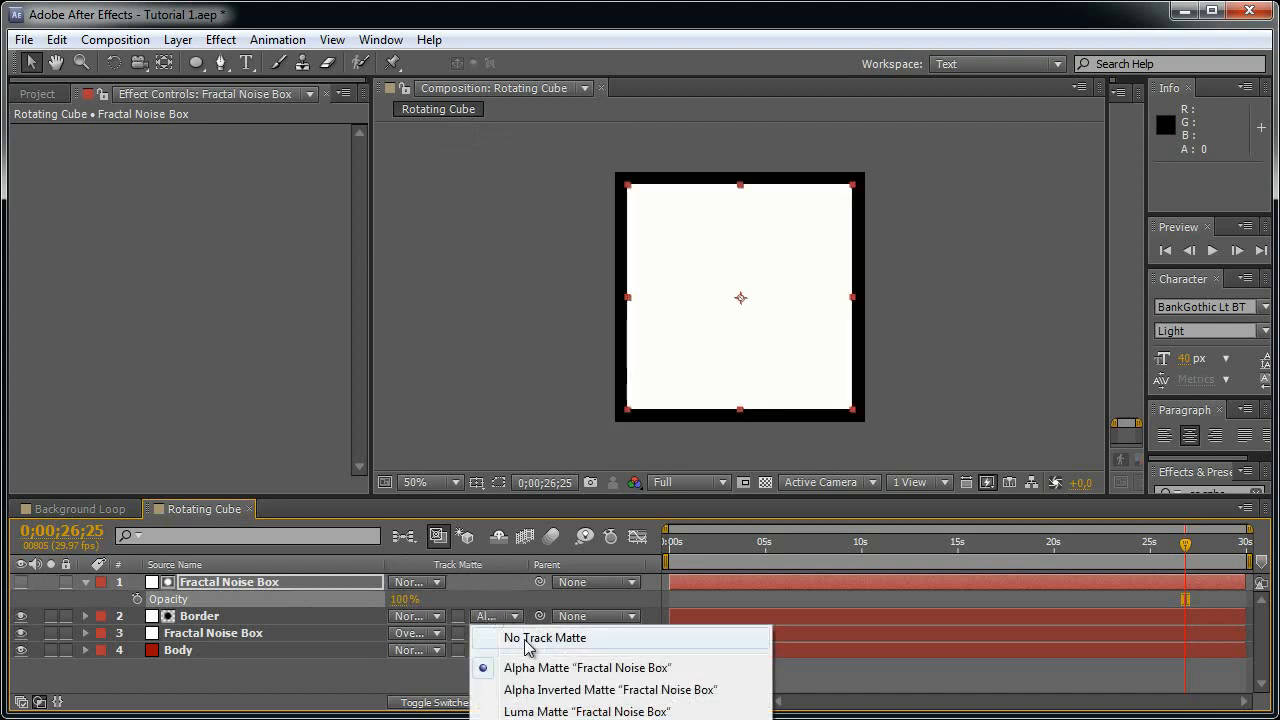
{"action": "left_click", "coordinate": [550, 687]}
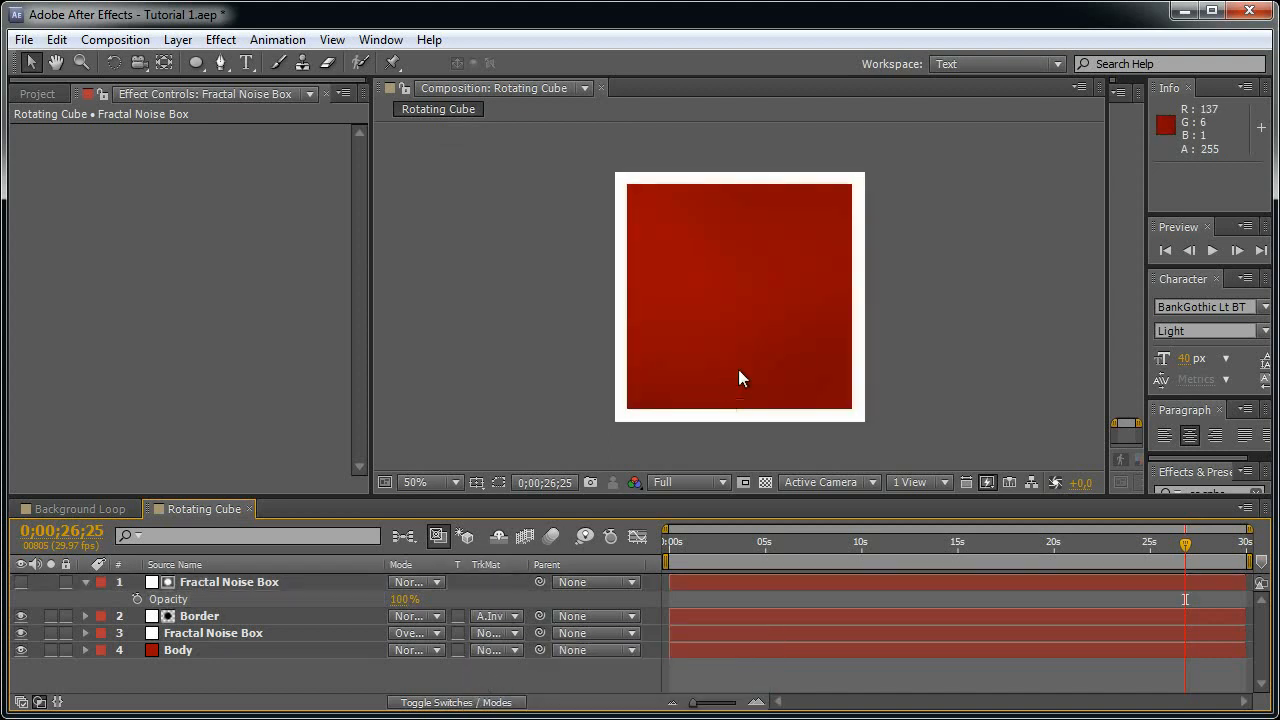
- Rename the matte layer's solid as Border Matte and save the project
{"action": "key", "text": "period"}
{"action": "left_click", "coordinate": [215, 585]}
{"action": "key", "text": "ctrl+shift+y"}
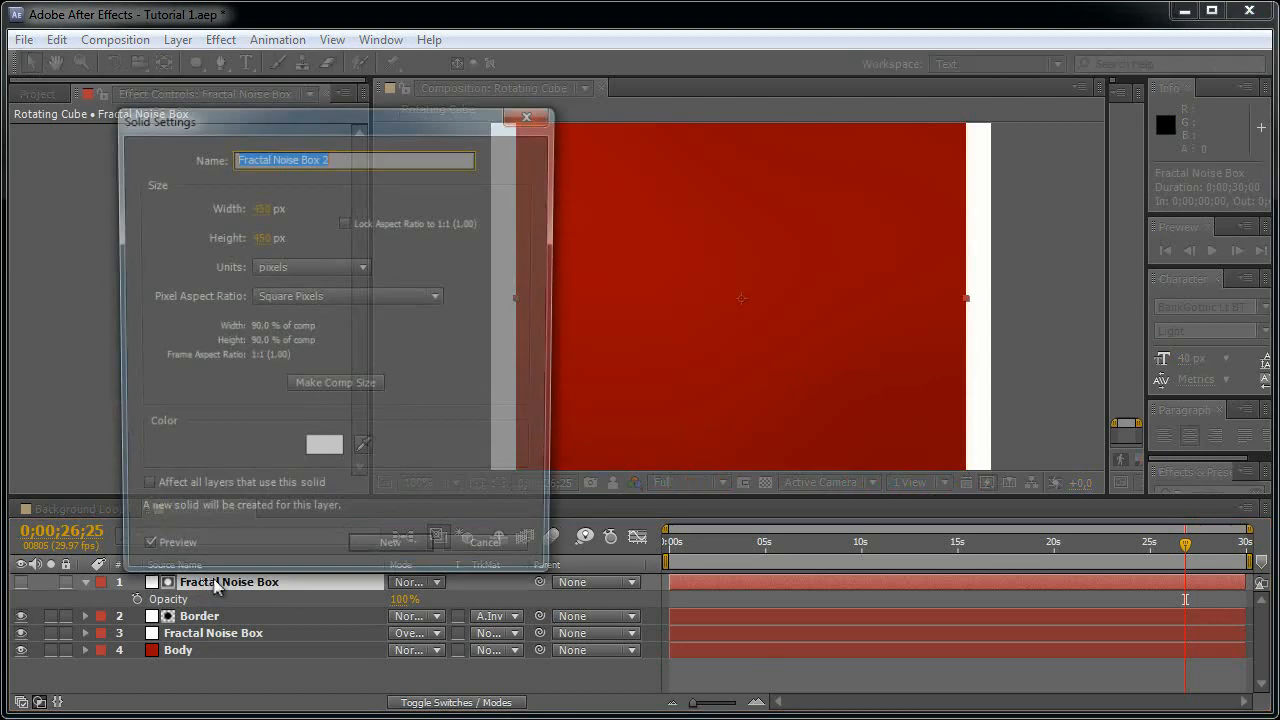
{"action": "type", "text": "Bor"}
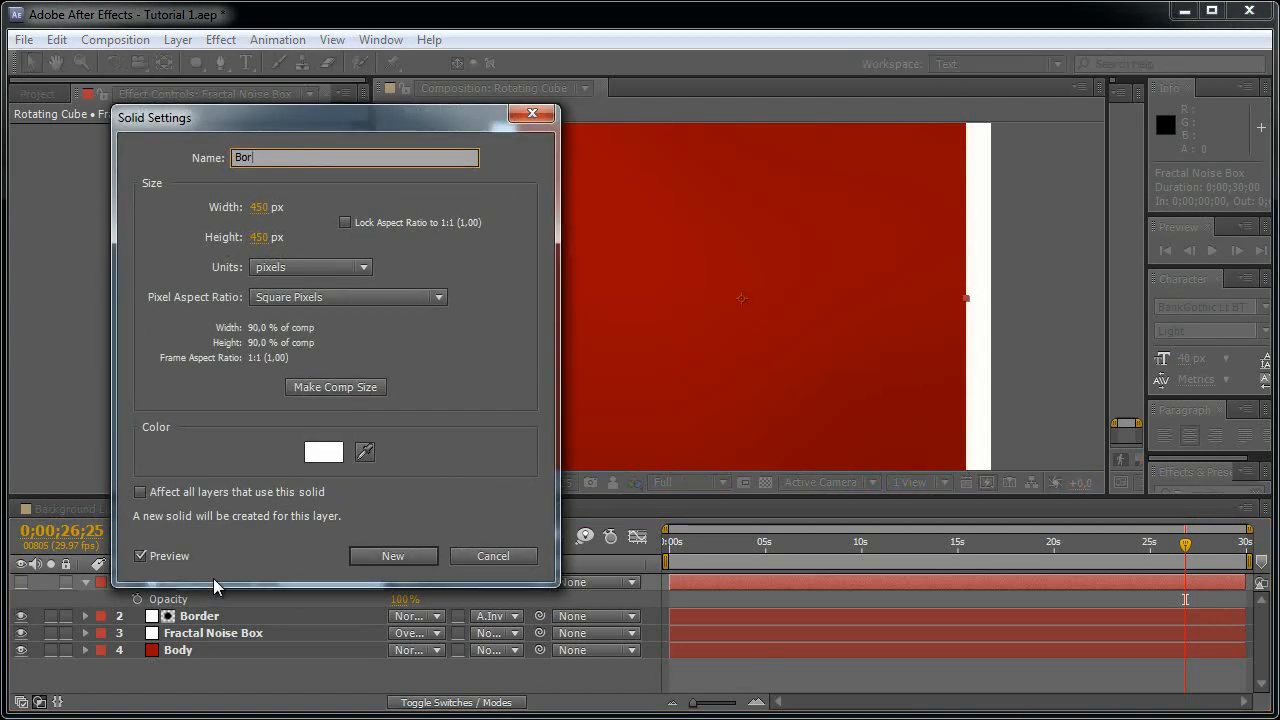
{"action": "type", "text": "der Matte"}
{"action": "key", "text": "Return"}
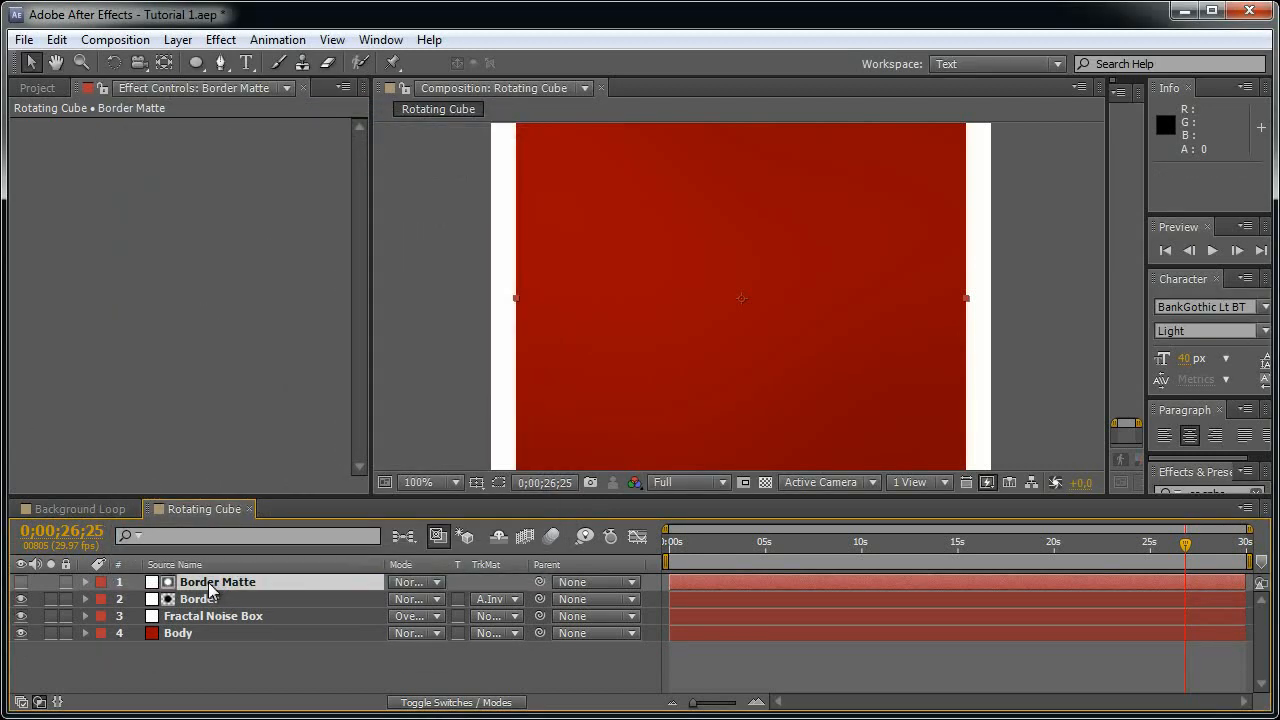
{"action": "left_click", "coordinate": [260, 685]}
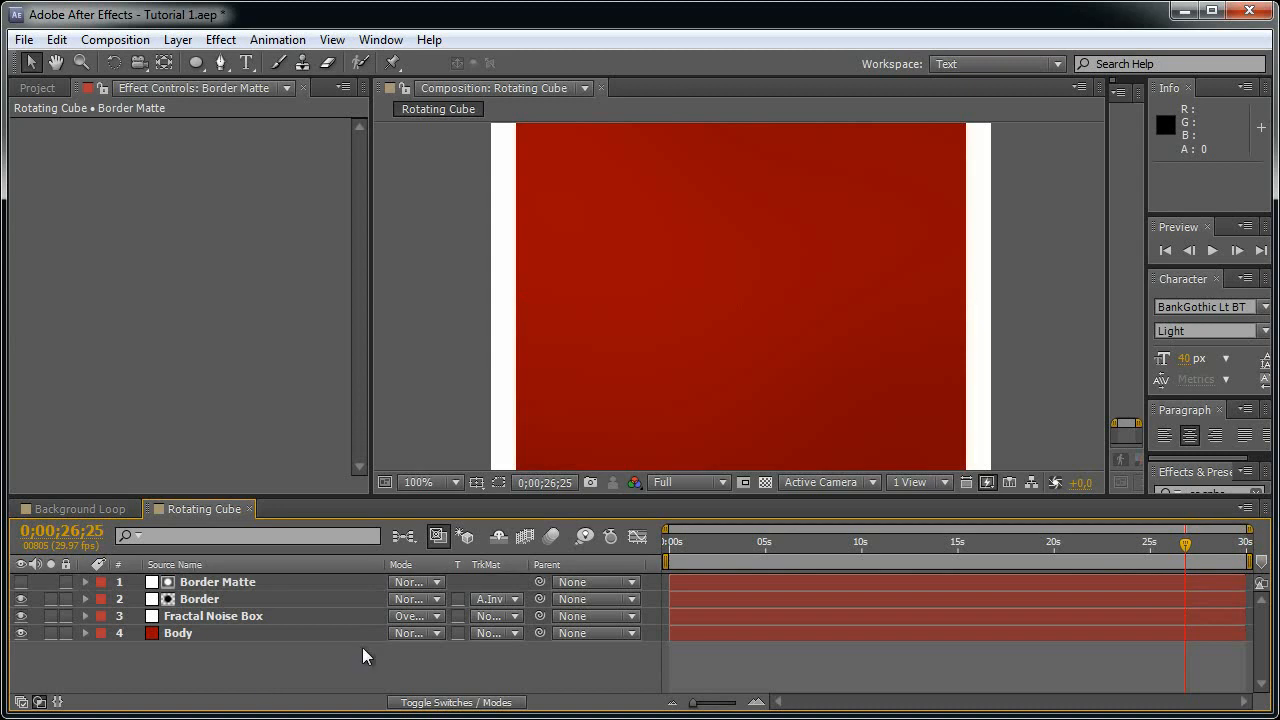
{"action": "key", "text": "comma"}
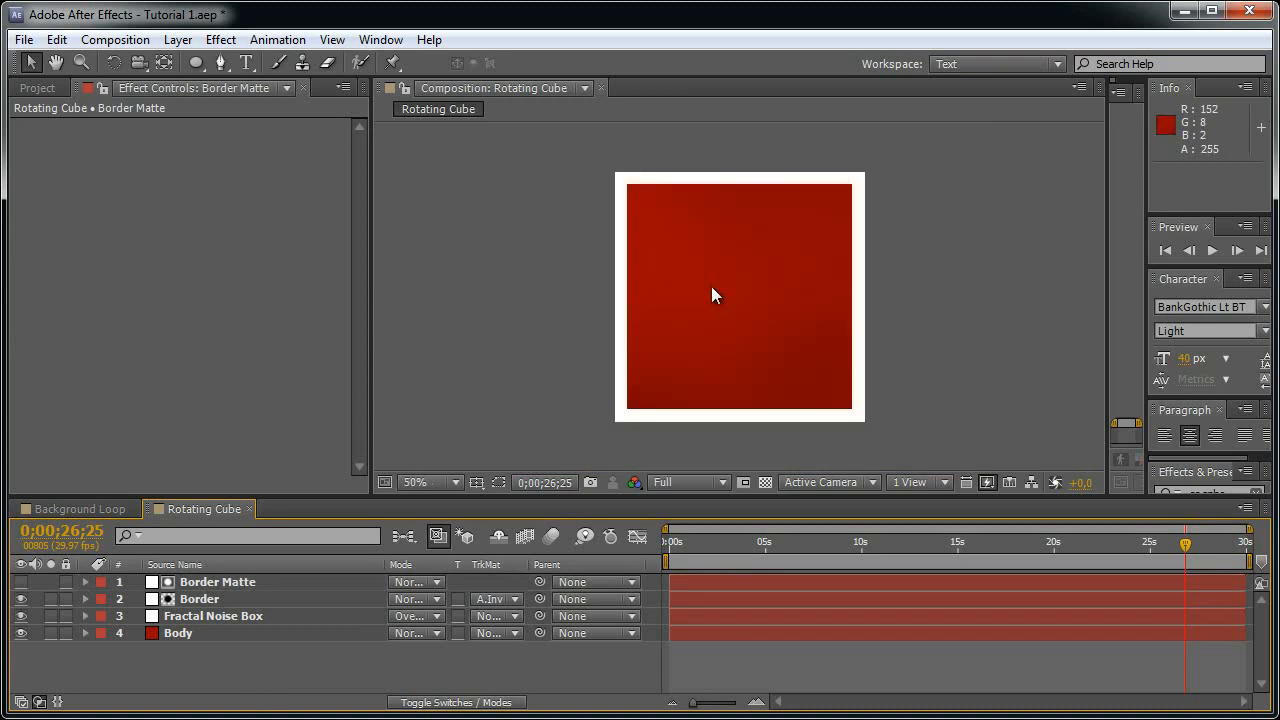
{"action": "key", "text": "ctrl+s"}
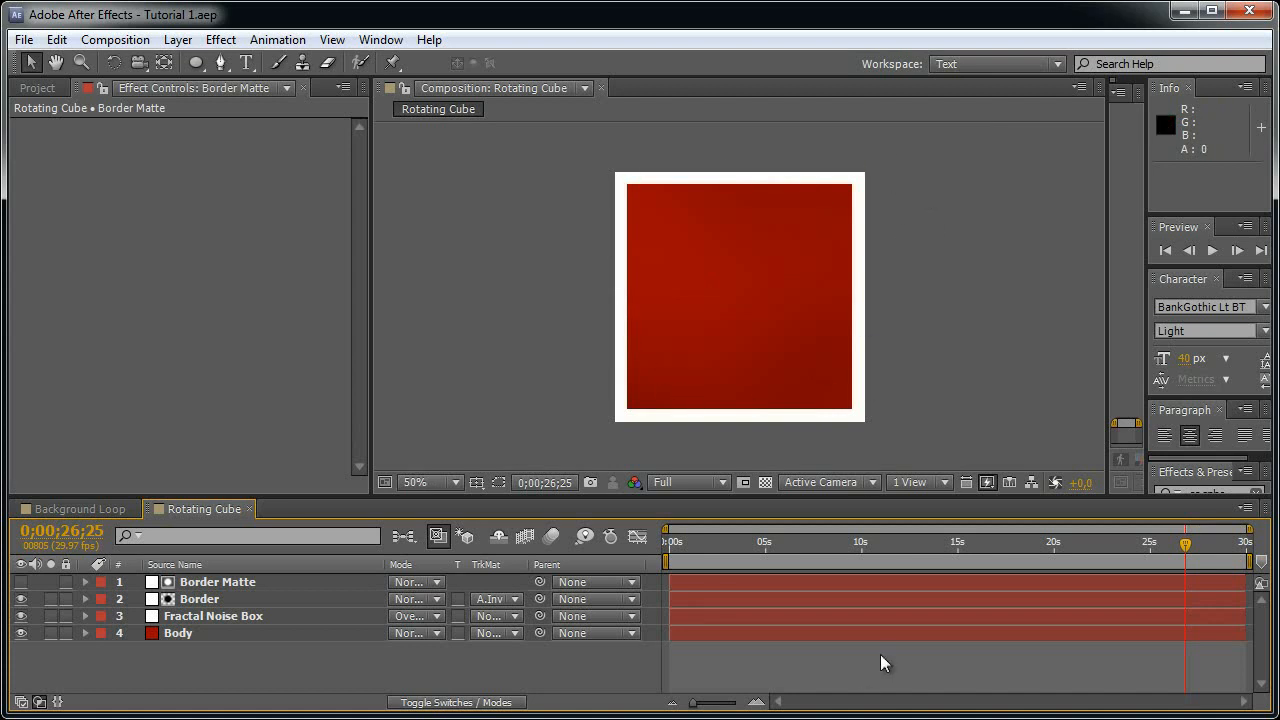
- Pre-compose all four layers of Rotating Cube into a composition named SIDE 1, moving all attributes into it
{"action": "key", "text": "ctrl+a"}
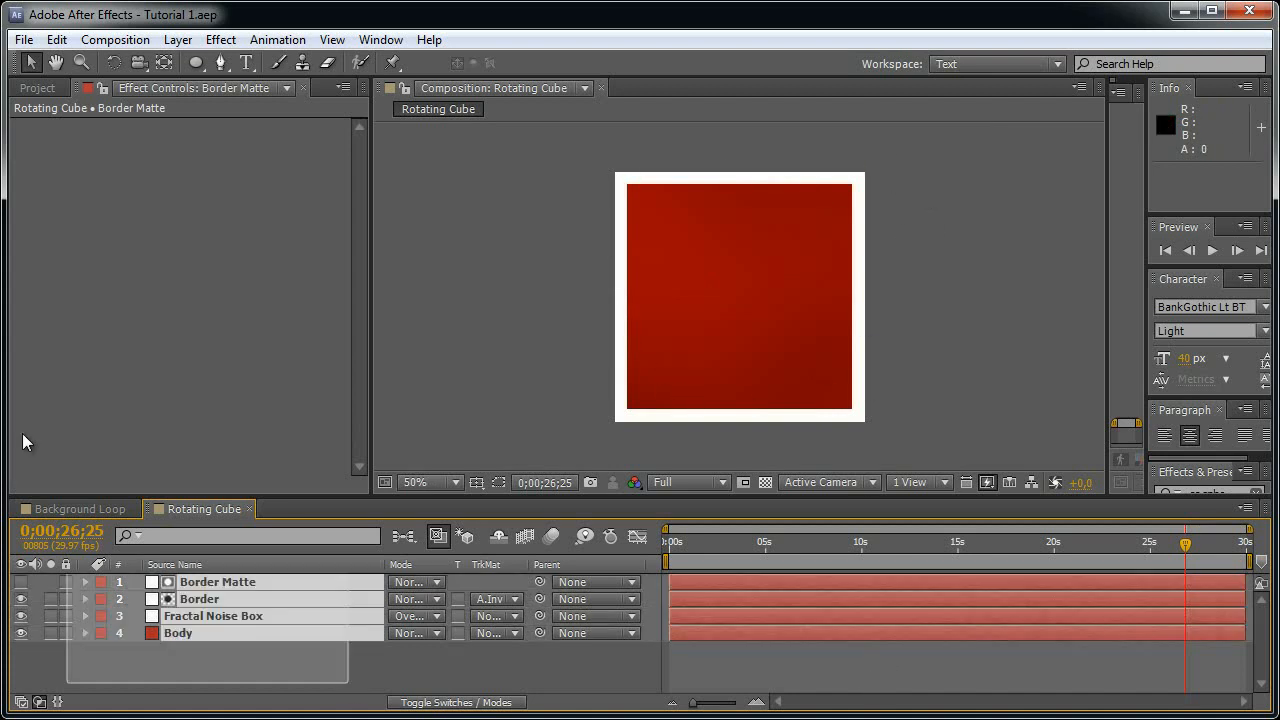
{"action": "key", "text": "ctrl+shift+c"}
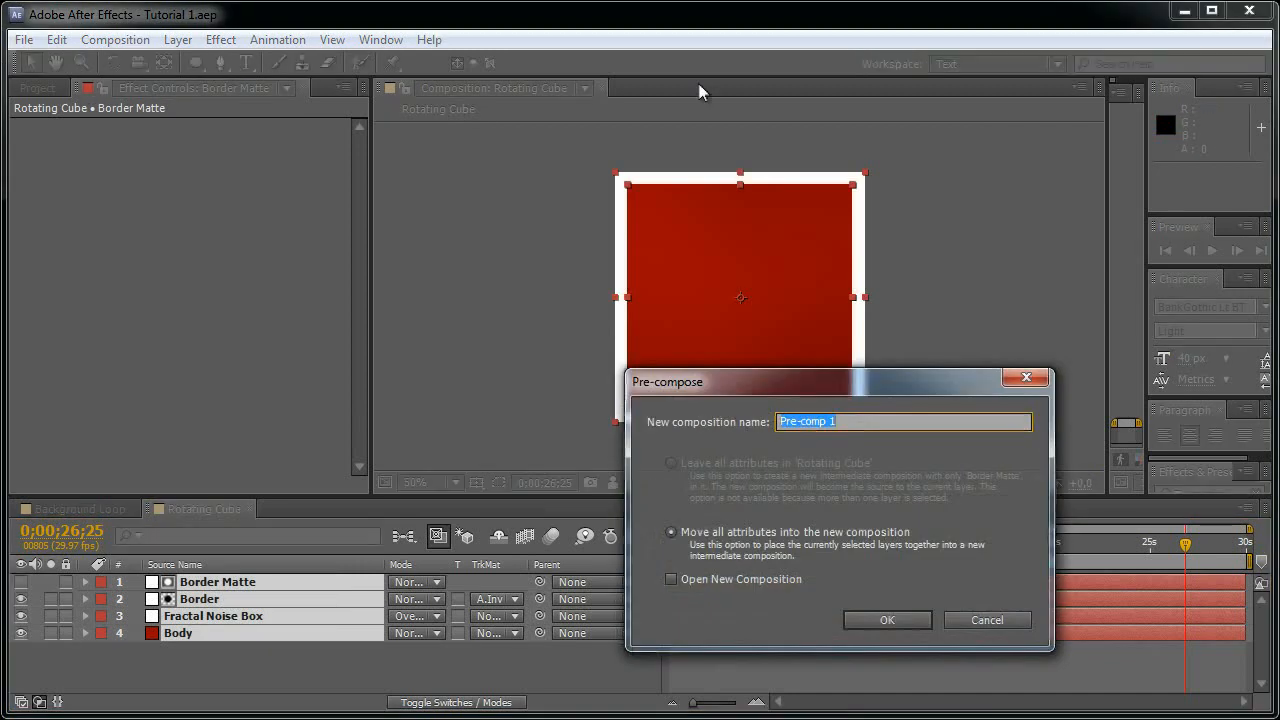
{"action": "type", "text": "SID"}
{"action": "left_click", "coordinate": [910, 620]}
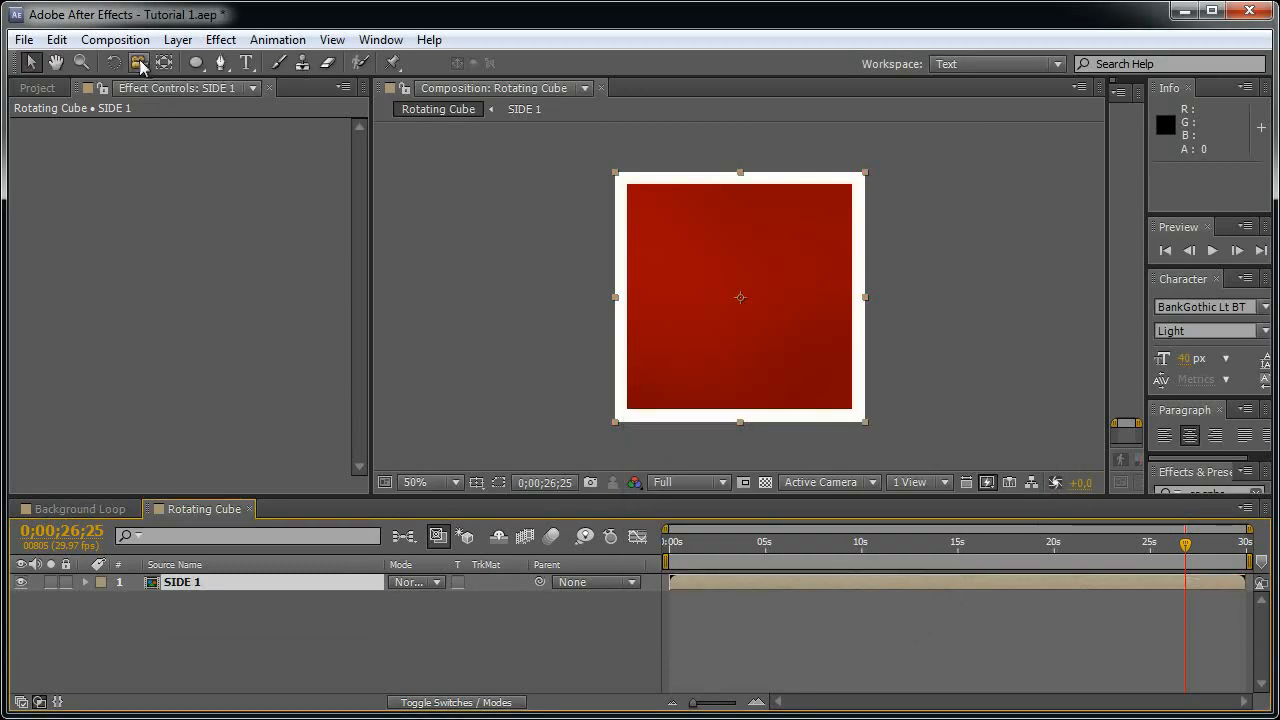
- Duplicate the SIDE 1 composition five times in the project to make SIDE 2 through SIDE 6
{"action": "left_click", "coordinate": [37, 87]}
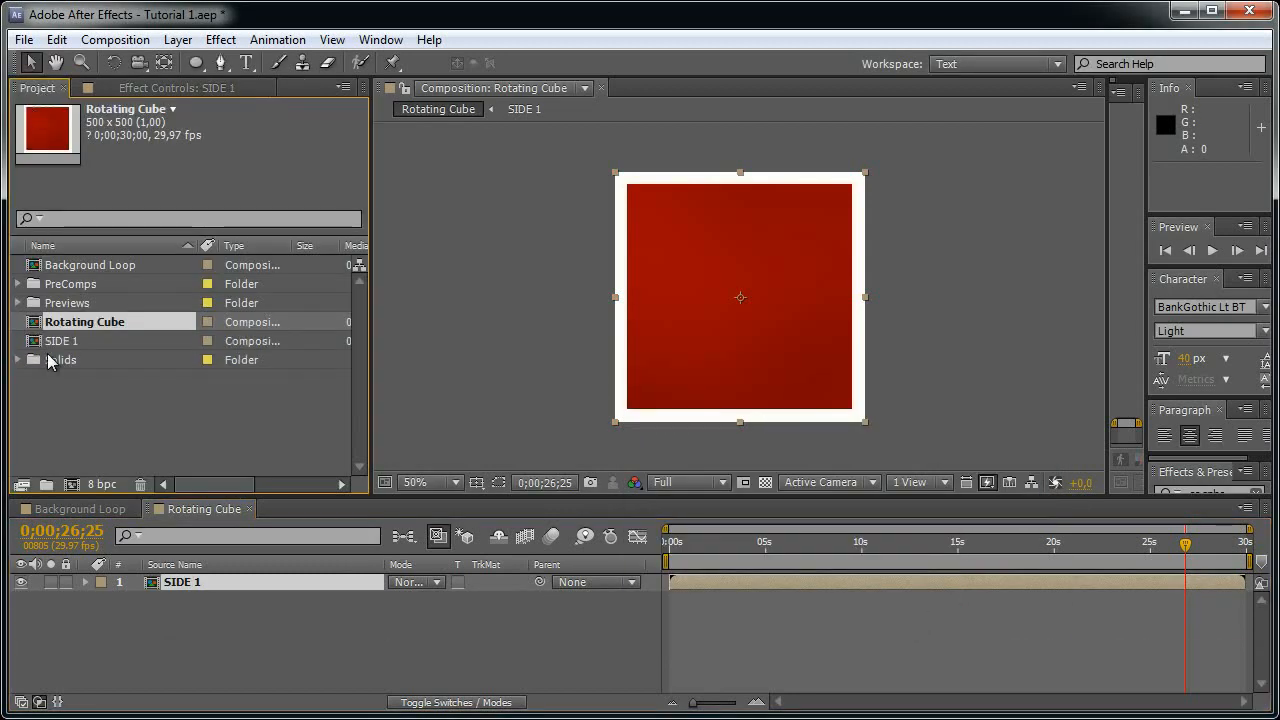
{"action": "left_click", "coordinate": [62, 341]}
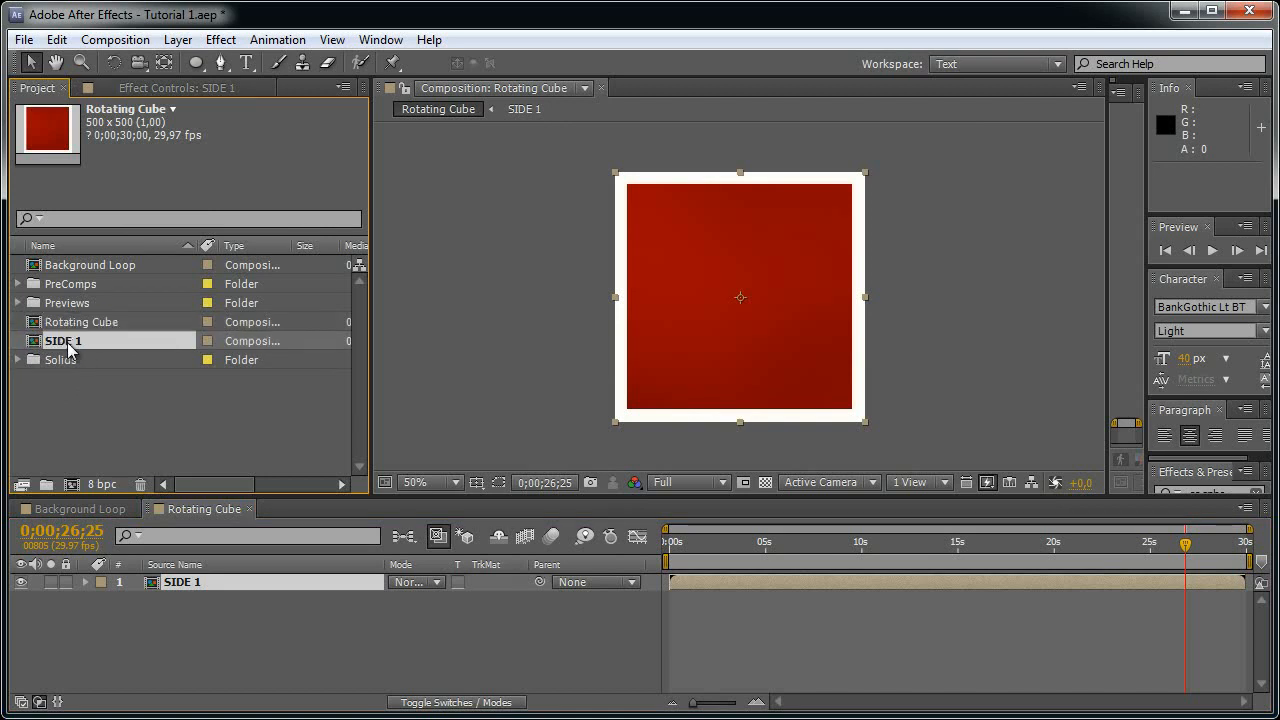
{"action": "left_click", "coordinate": [269, 588]}
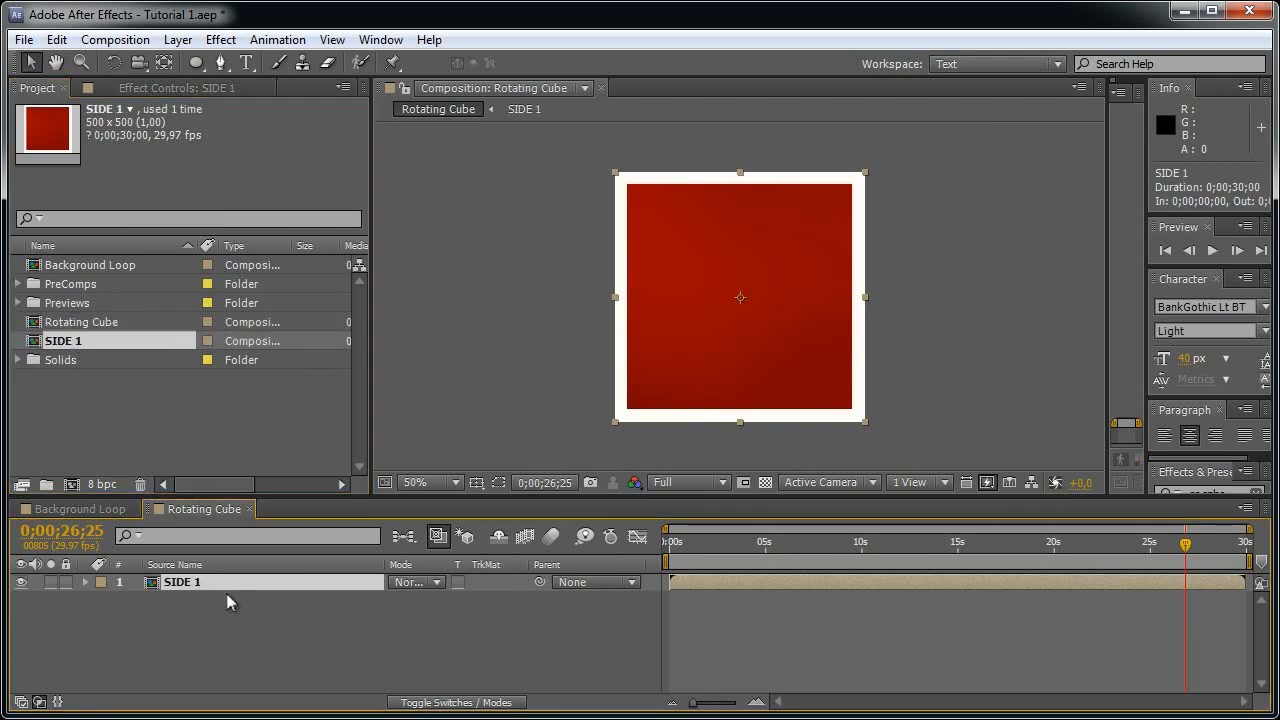
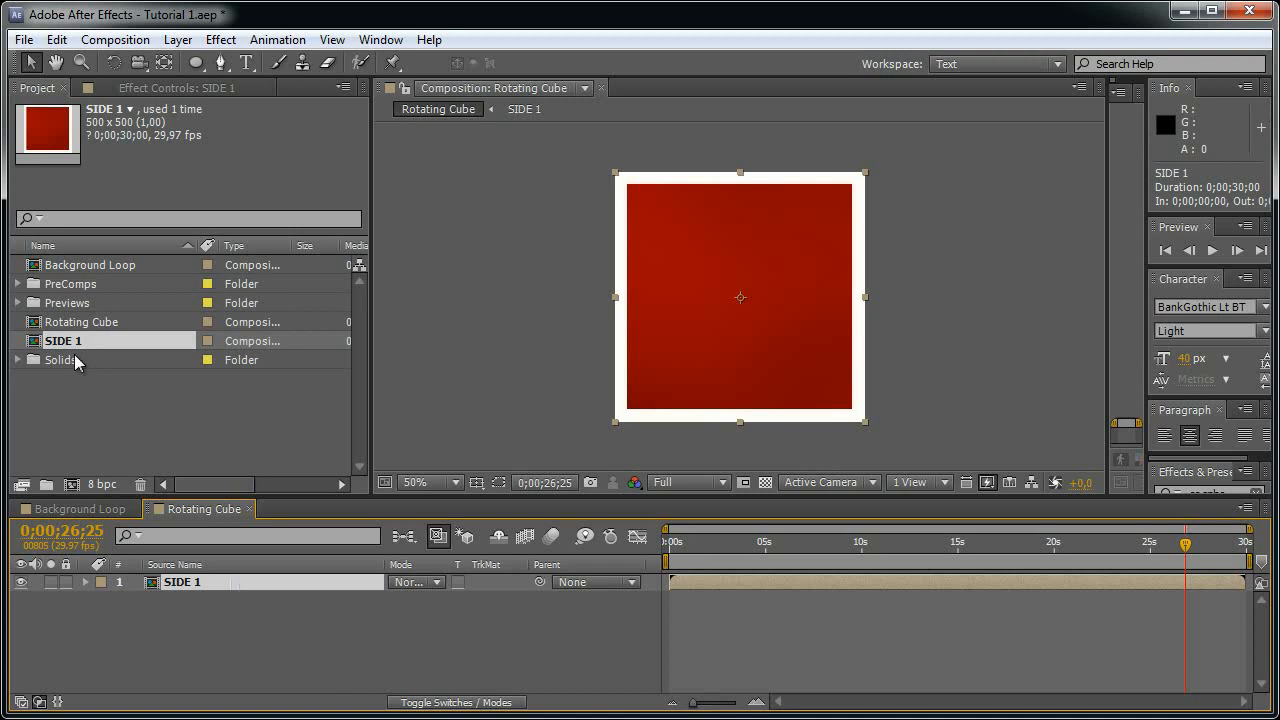
{"action": "left_click", "coordinate": [70, 410]}
{"action": "left_click", "coordinate": [72, 345]}
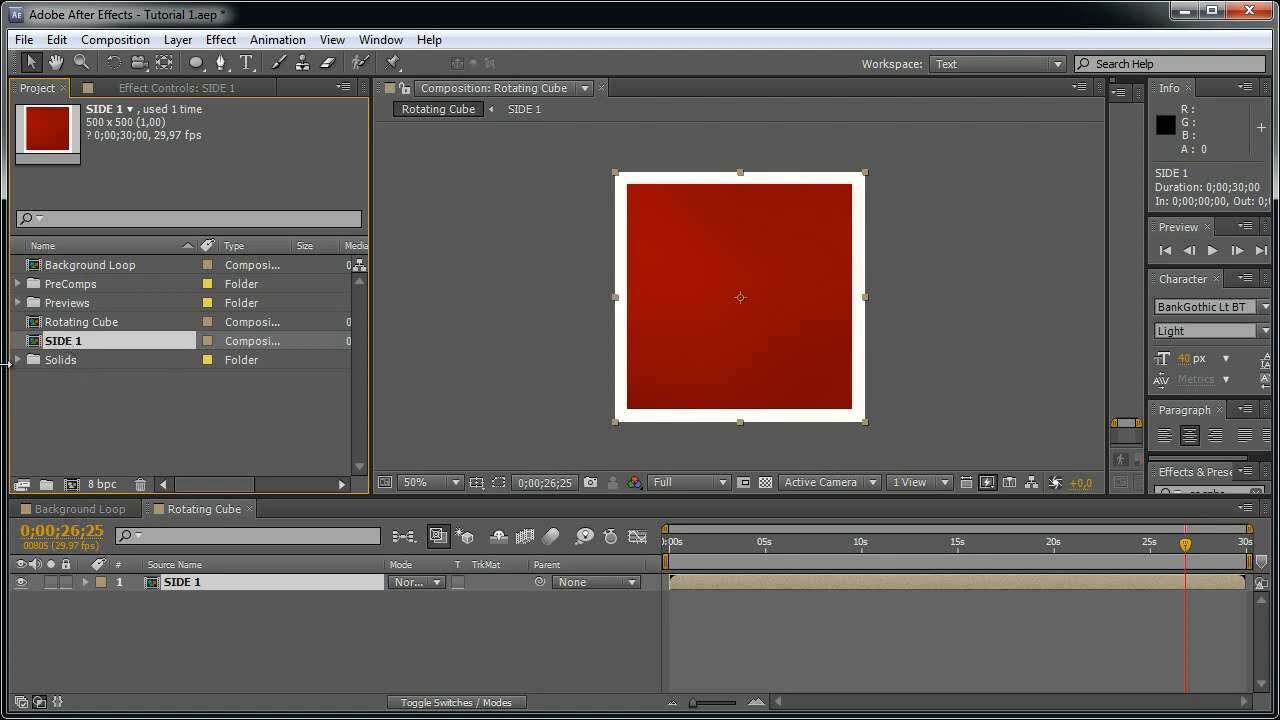
{"action": "key", "text": "ctrl+d"}
{"action": "key", "text": "ctrl+d"}
{"action": "key", "text": "ctrl+d"}
{"action": "key", "text": "ctrl+d"}
{"action": "key", "text": "ctrl+d"}
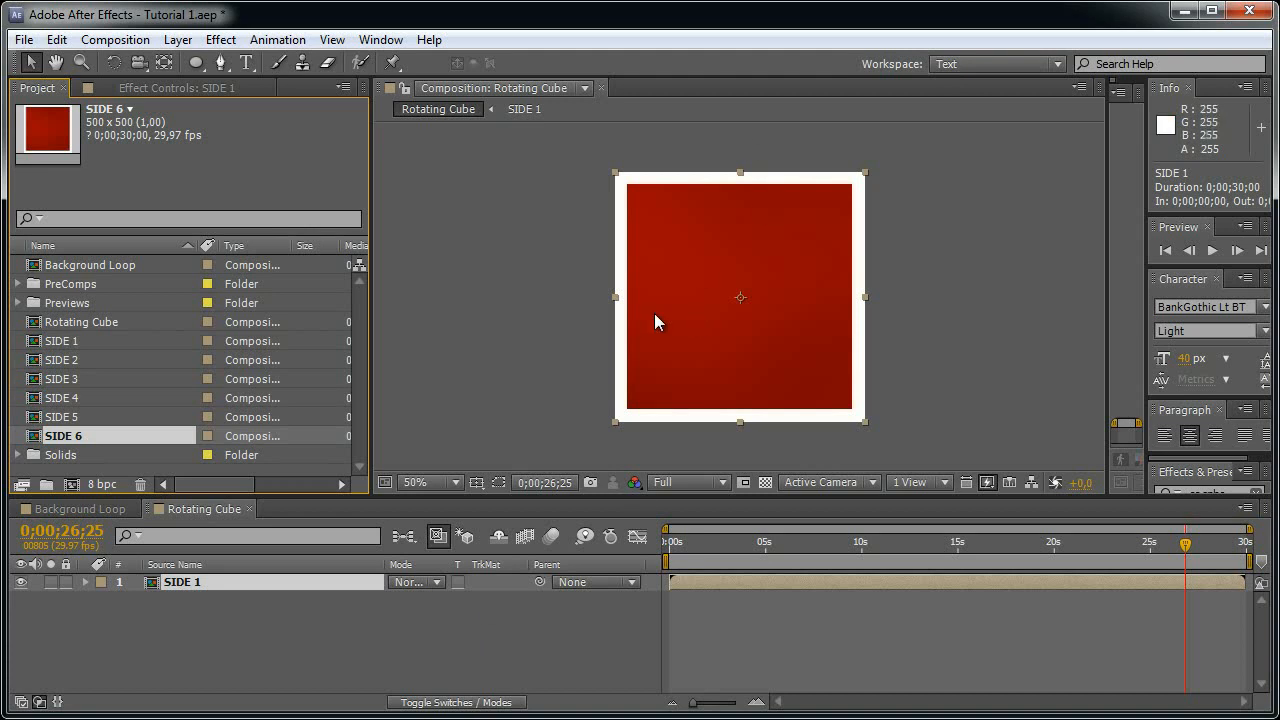
- Add SIDE 2 through SIDE 6 to the Rotating Cube timeline below SIDE 1 and make all six layers 3D
{"action": "left_click", "coordinate": [78, 360]}
{"action": "left_click", "coordinate": [95, 440], "text": "shift"}
{"action": "left_click_drag", "start_coordinate": [95, 440], "coordinate": [226, 622]}
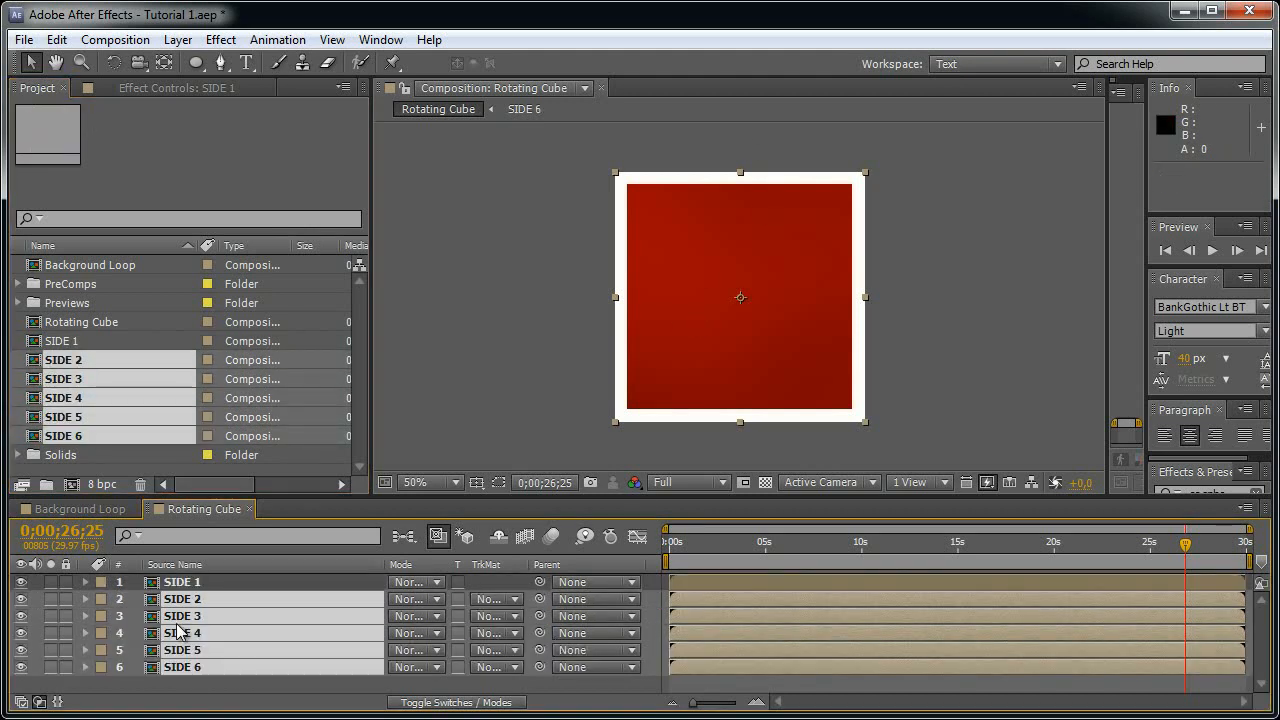
{"action": "key", "text": "F4"}
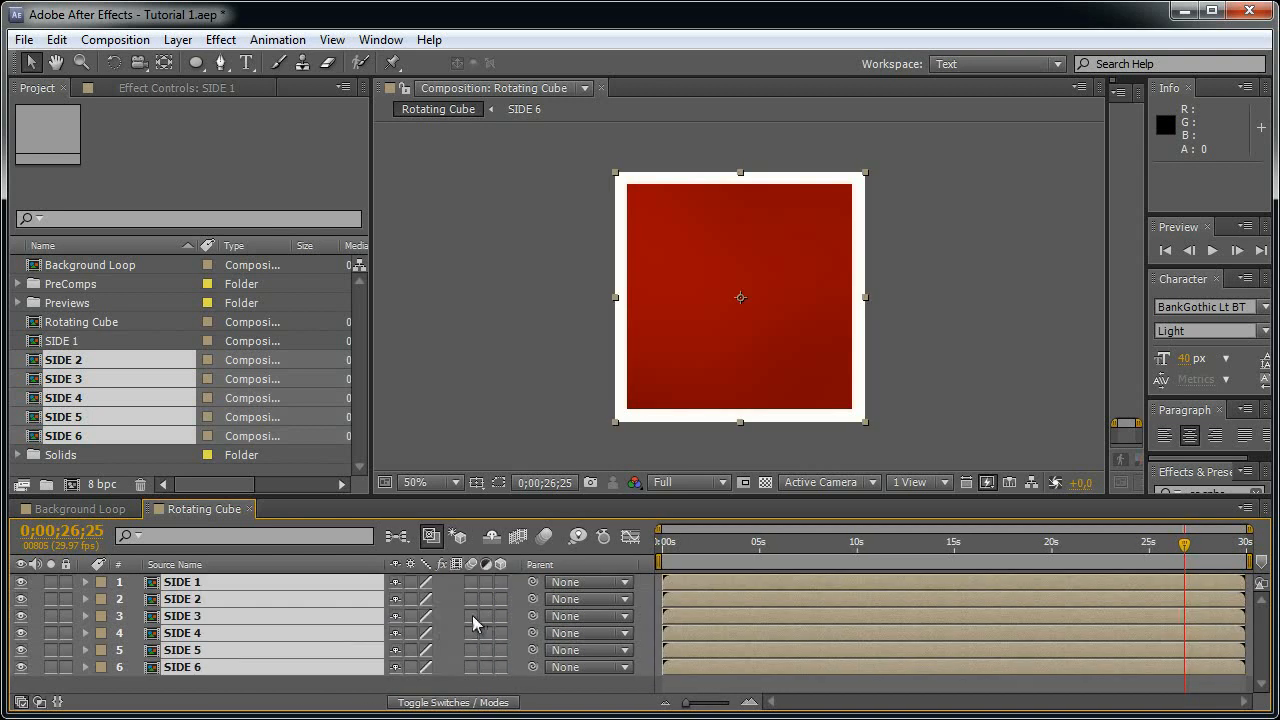
{"action": "left_click", "coordinate": [500, 582]}
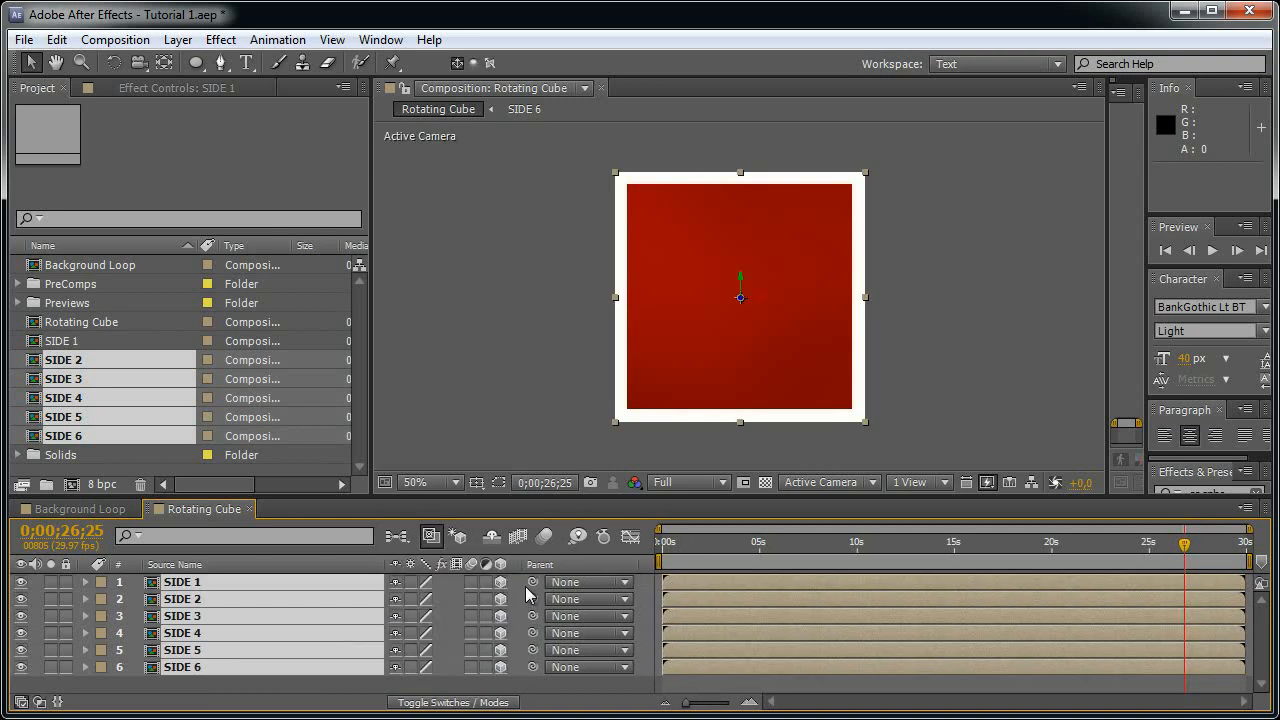
- Set the Z value of the anchor point to 250 for all six SIDE layers
{"action": "key", "text": "a"}
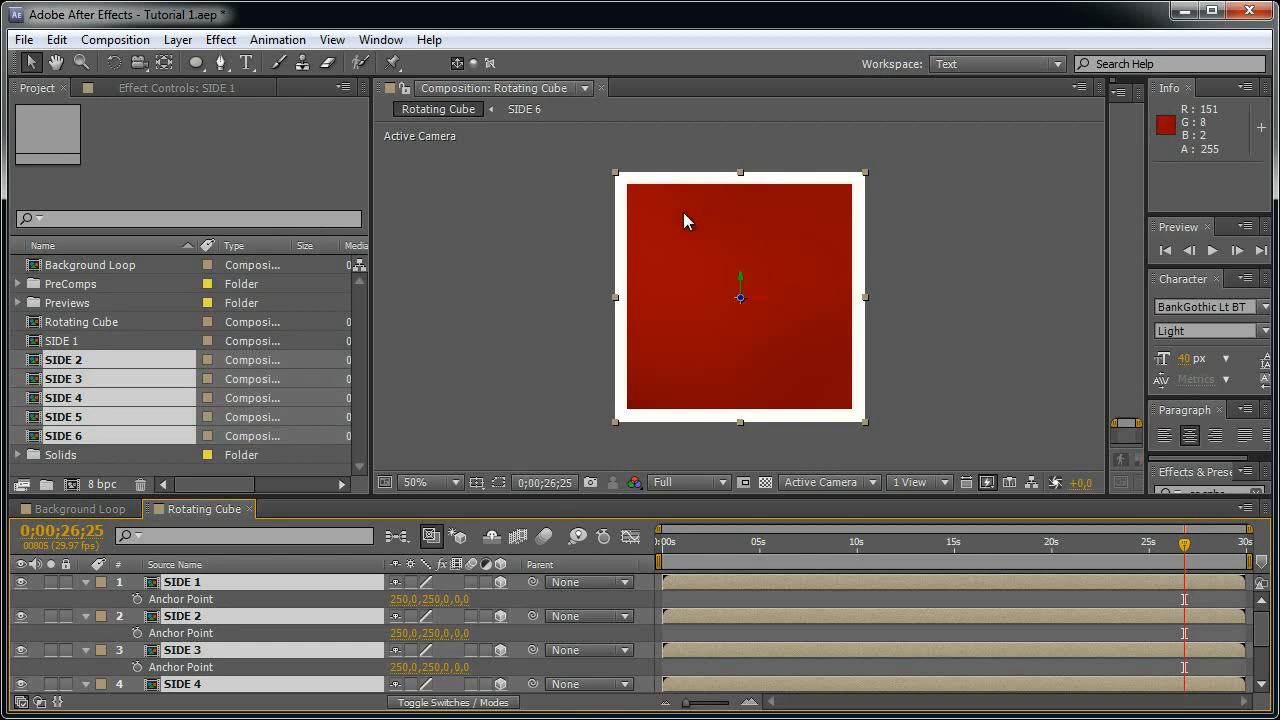
{"action": "left_click", "coordinate": [463, 599]}
{"action": "type", "text": "250"}
{"action": "key", "text": "Return"}
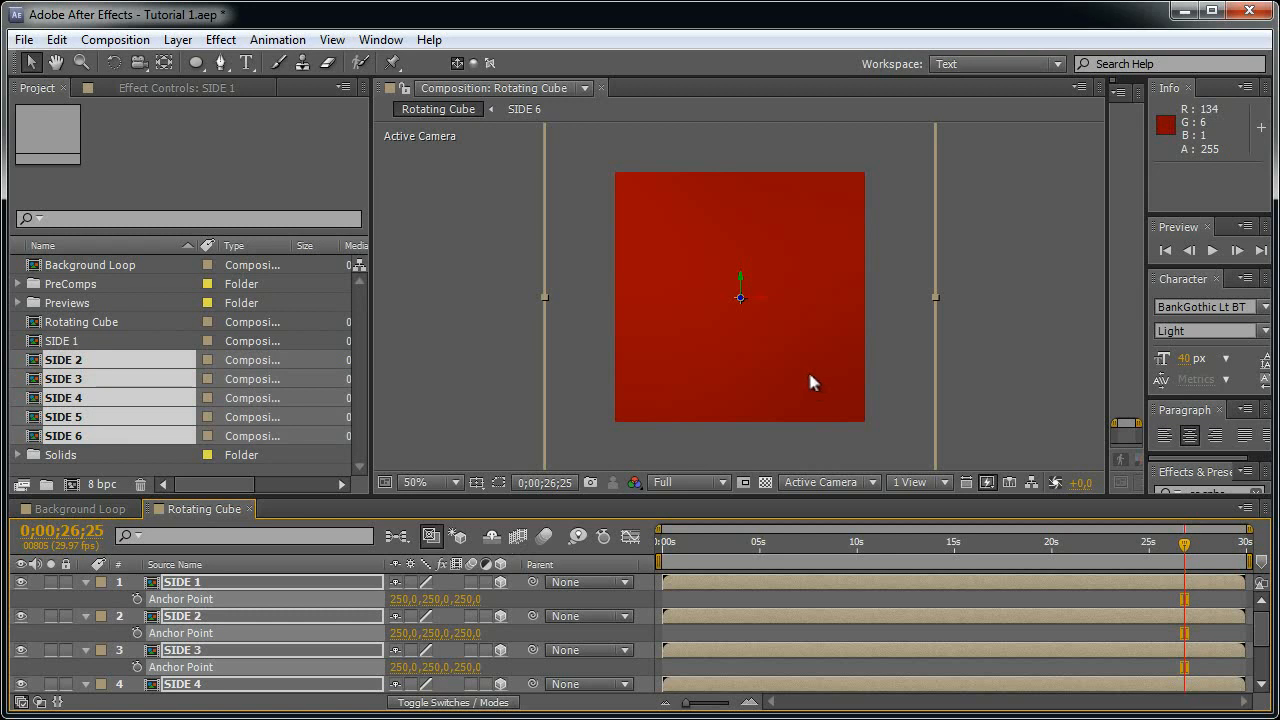
- In Custom View 1, rotate SIDE 2, SIDE 3 and SIDE 4 about the Y axis into the cube's other upright faces, with SIDE 4 at 90°
{"action": "left_click", "coordinate": [844, 485]}
{"action": "left_click", "coordinate": [876, 678]}
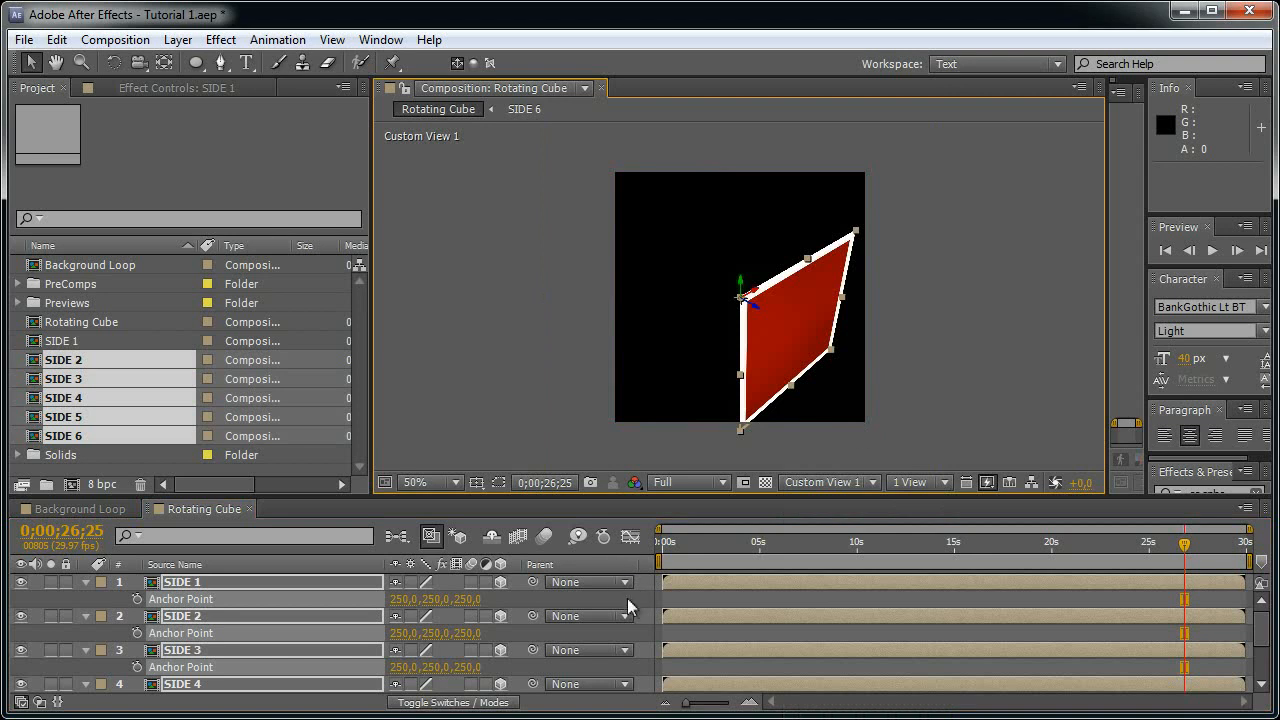
{"action": "left_click", "coordinate": [216, 612]}
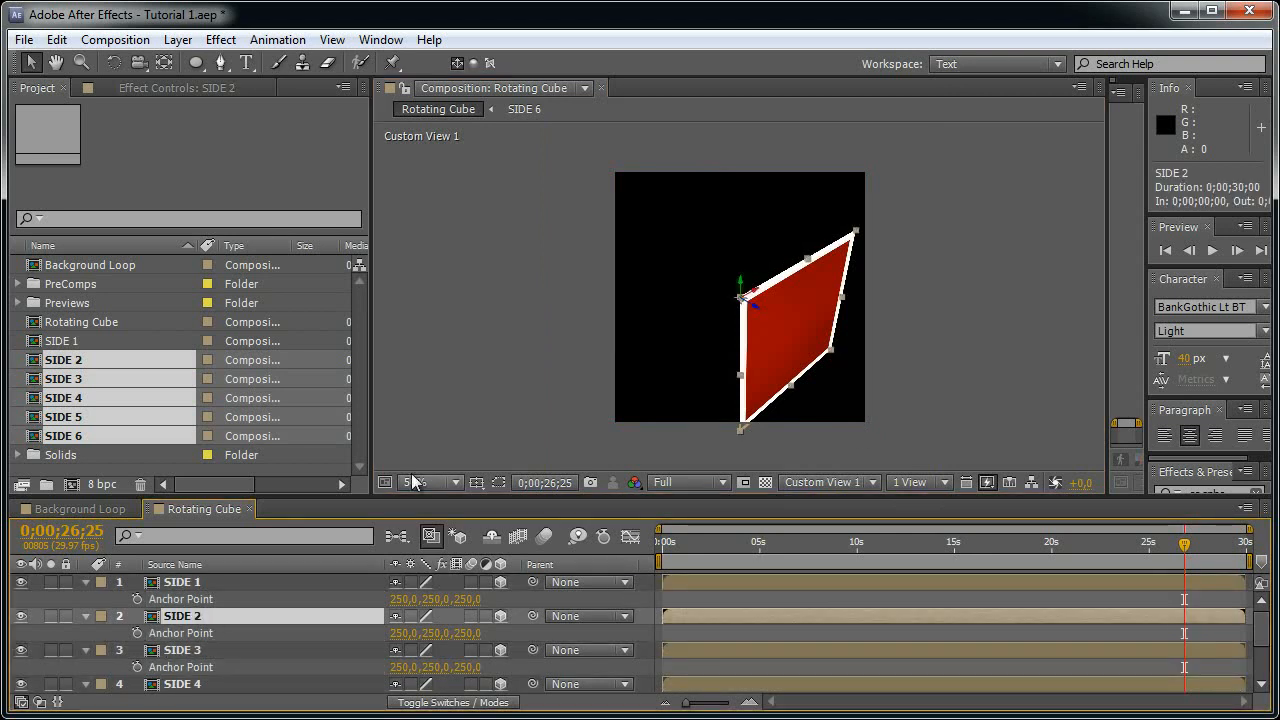
{"action": "key", "text": "w"}
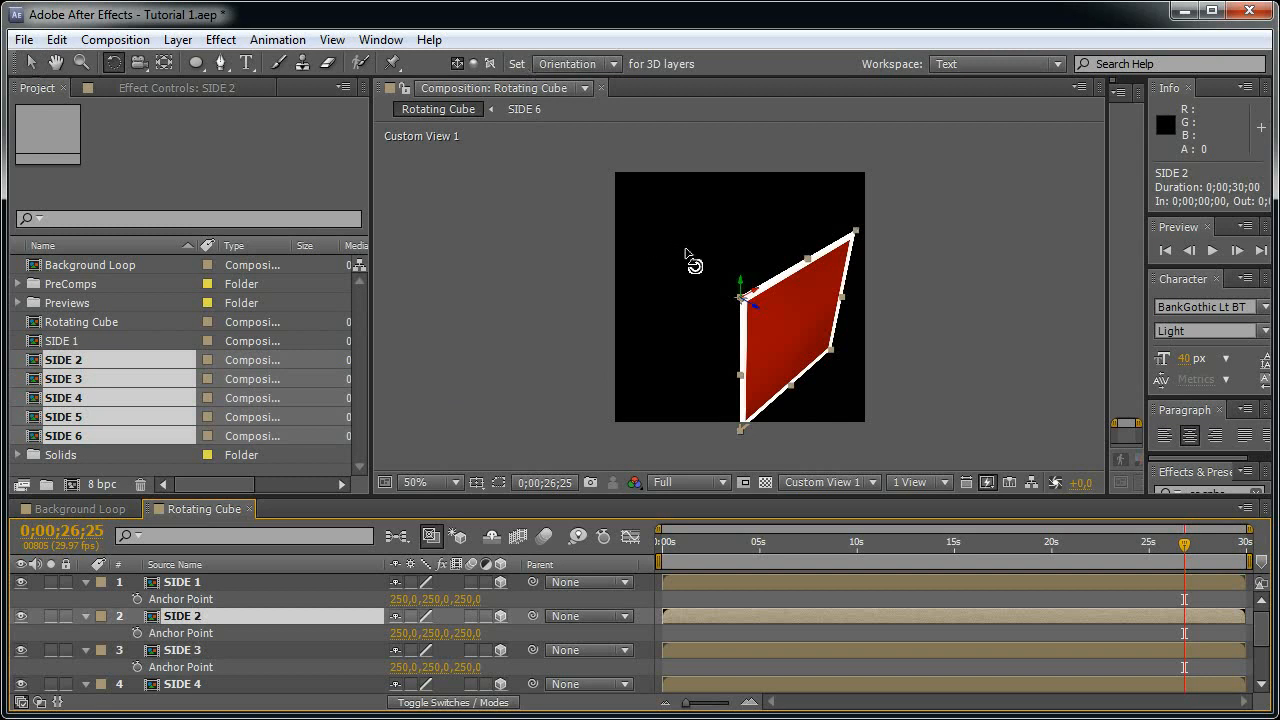
{"action": "left_click_drag", "start_coordinate": [739, 280], "coordinate": [830, 283]}
{"action": "left_click", "coordinate": [268, 654]}
{"action": "left_click", "coordinate": [240, 685]}
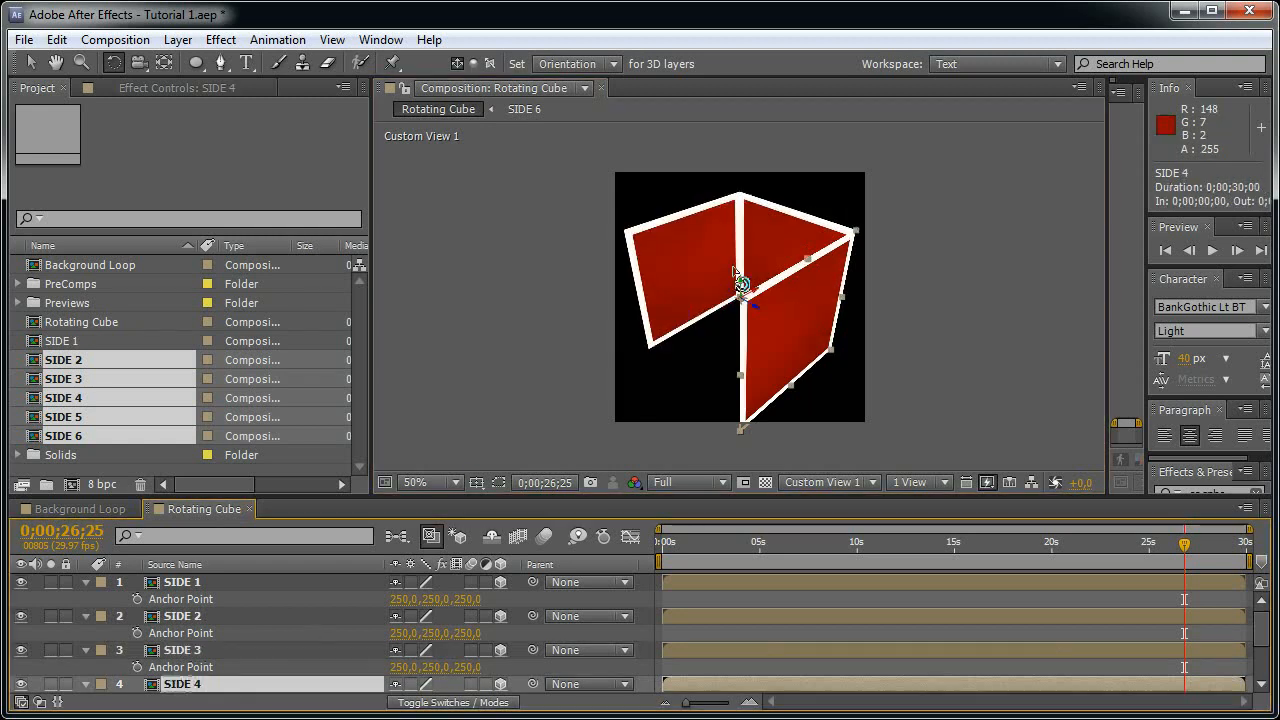
{"action": "left_click_drag", "start_coordinate": [742, 284], "coordinate": [588, 443]}
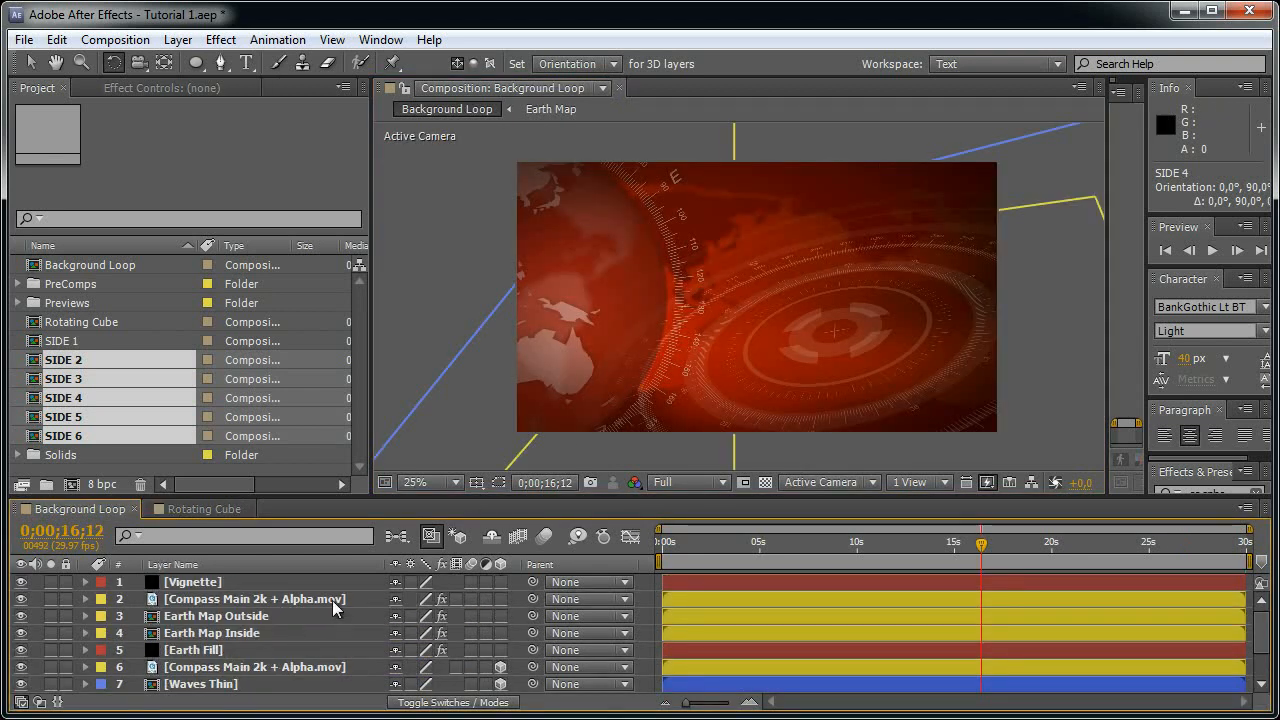
- In the Rotating Cube composition, rotate SIDE 5 and SIDE 6 about the X axis into the cube's top and bottom faces, with SIDE 6 at 90°
{"action": "left_click", "coordinate": [222, 508]}
{"action": "scroll", "coordinate": [237, 674], "scroll_direction": "down", "scroll_amount": 2}
{"action": "left_click", "coordinate": [240, 667]}
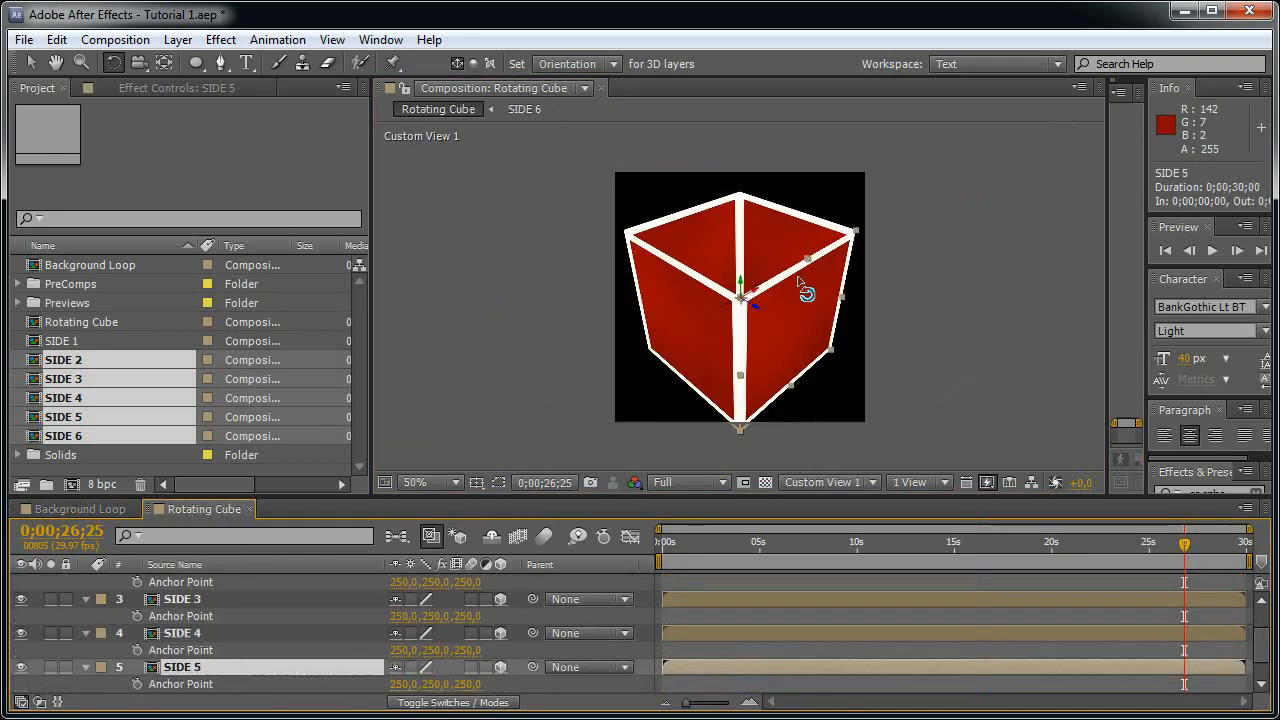
{"action": "left_click_drag", "start_coordinate": [757, 312], "coordinate": [728, 344]}
{"action": "key", "text": "ctrl+z"}
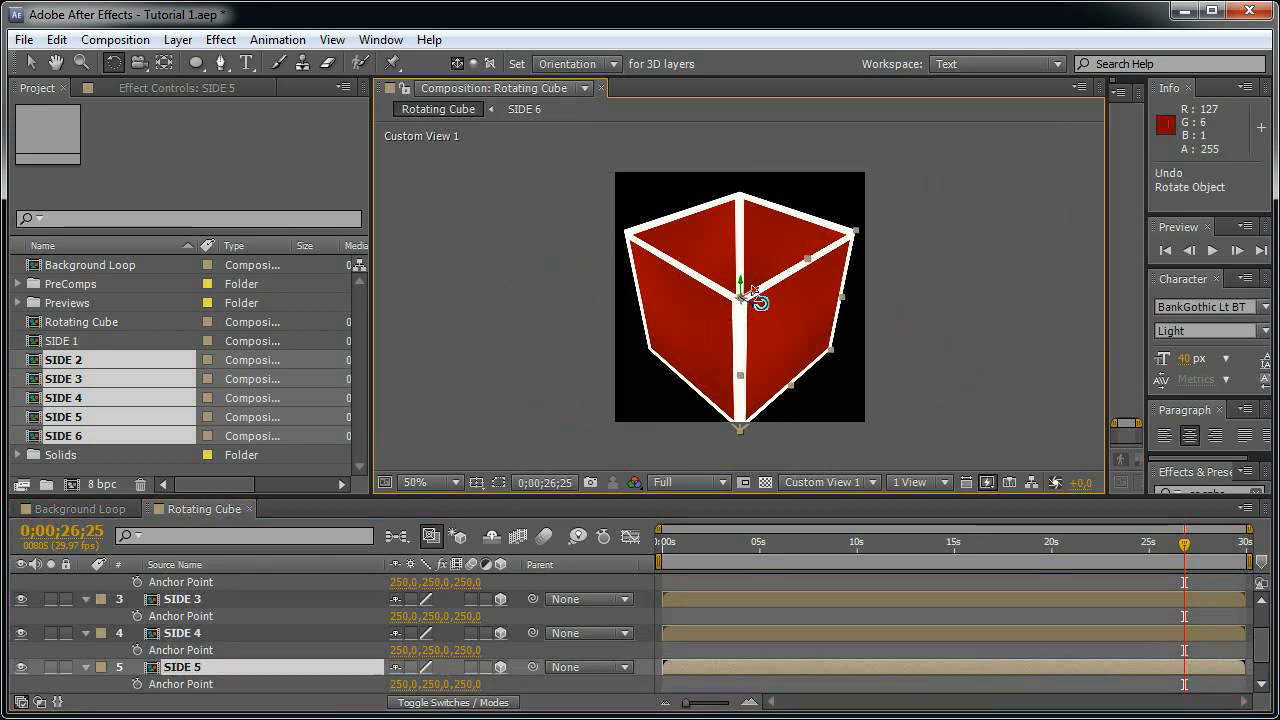
{"action": "left_click_drag", "start_coordinate": [753, 290], "coordinate": [740, 220]}
{"action": "scroll", "coordinate": [226, 678], "scroll_direction": "down", "scroll_amount": 1}
{"action": "left_click", "coordinate": [230, 668]}
{"action": "left_click_drag", "start_coordinate": [758, 290], "coordinate": [768, 331]}
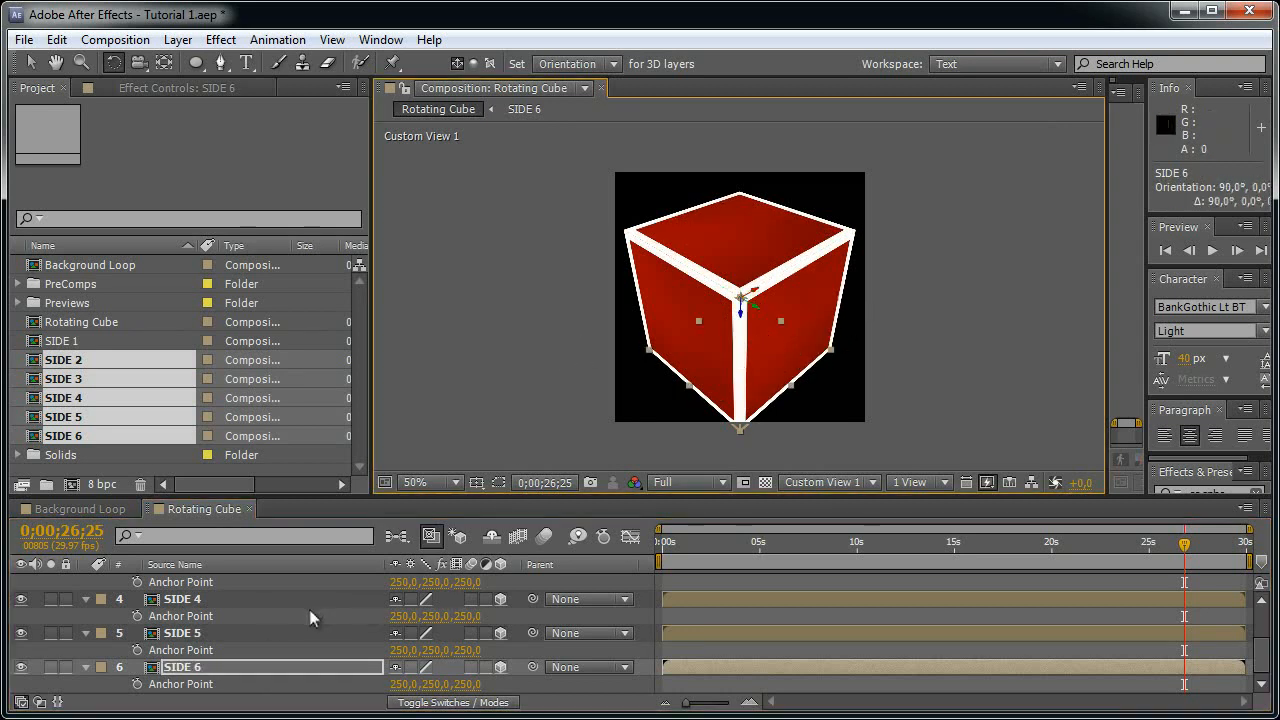
- Set the blending mode of all six SIDE layers to Alpha Add to close the seams along the cube's edges
{"action": "key", "text": "ctrl+a"}
{"action": "scroll", "coordinate": [428, 595], "scroll_direction": "up", "scroll_amount": 3}
{"action": "key", "text": "F4"}
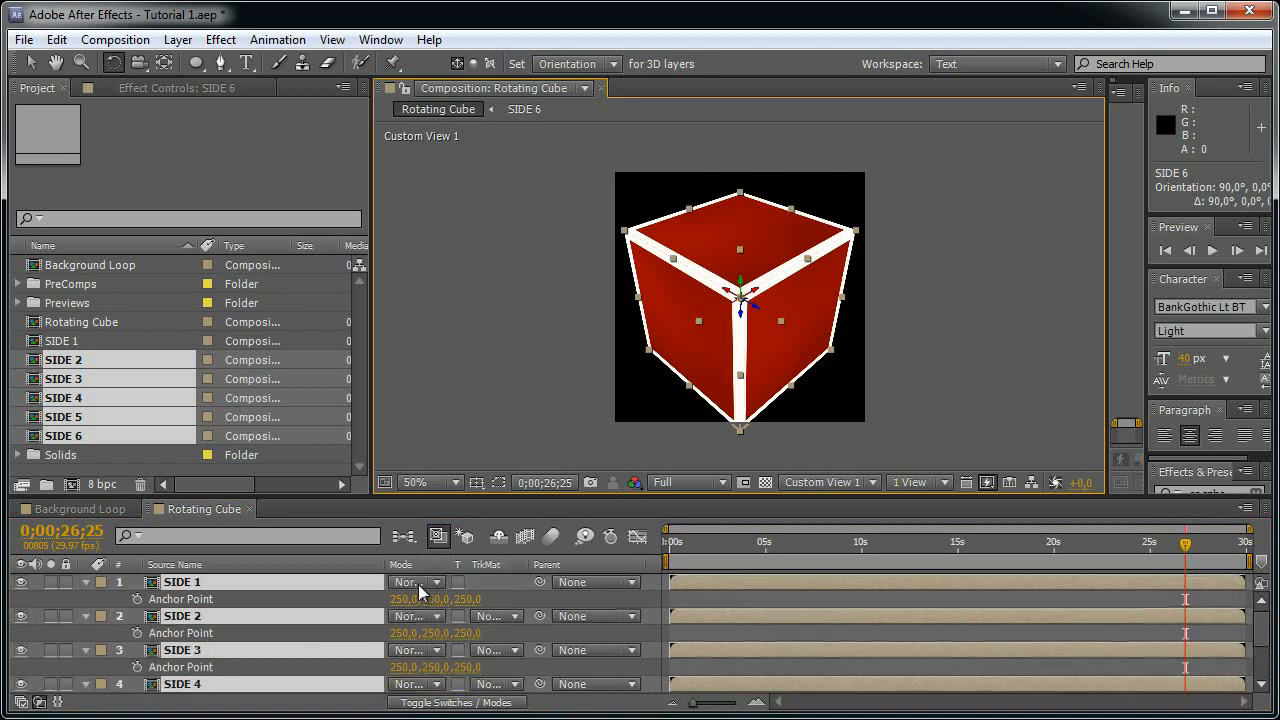
{"action": "left_click", "coordinate": [410, 583]}
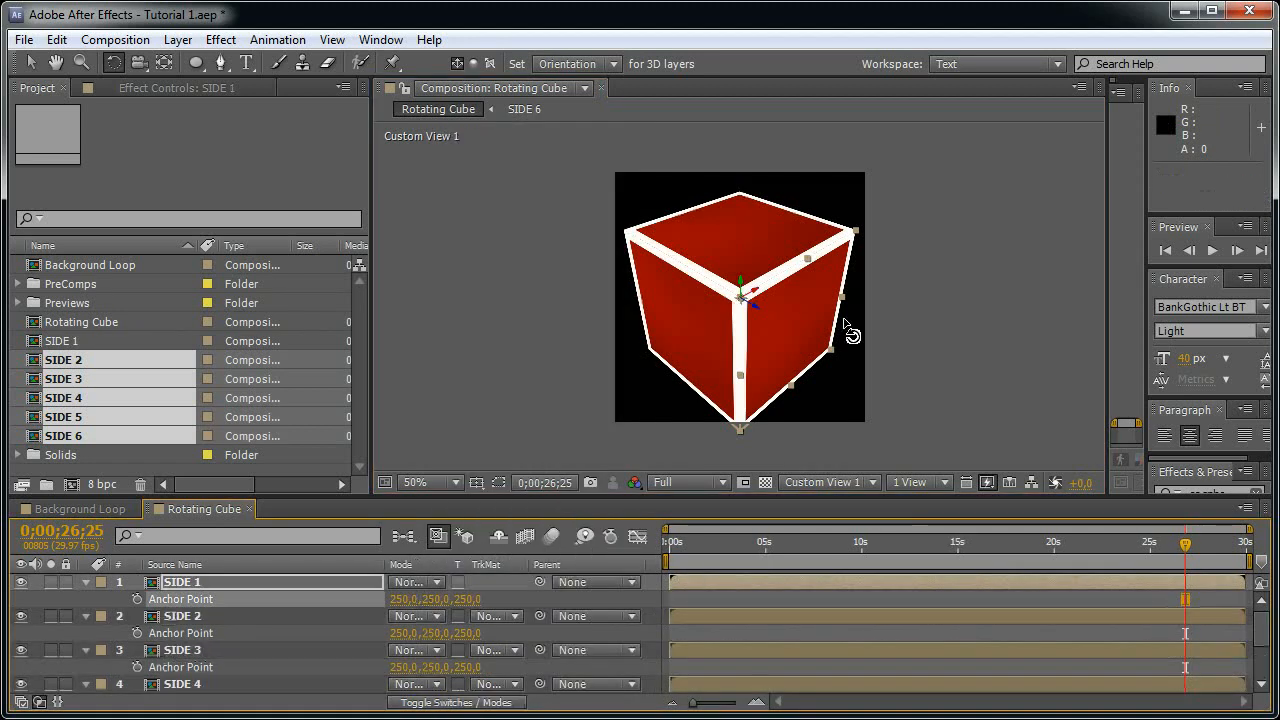
{"action": "scroll", "coordinate": [840, 324], "scroll_direction": "up", "scroll_amount": 3}
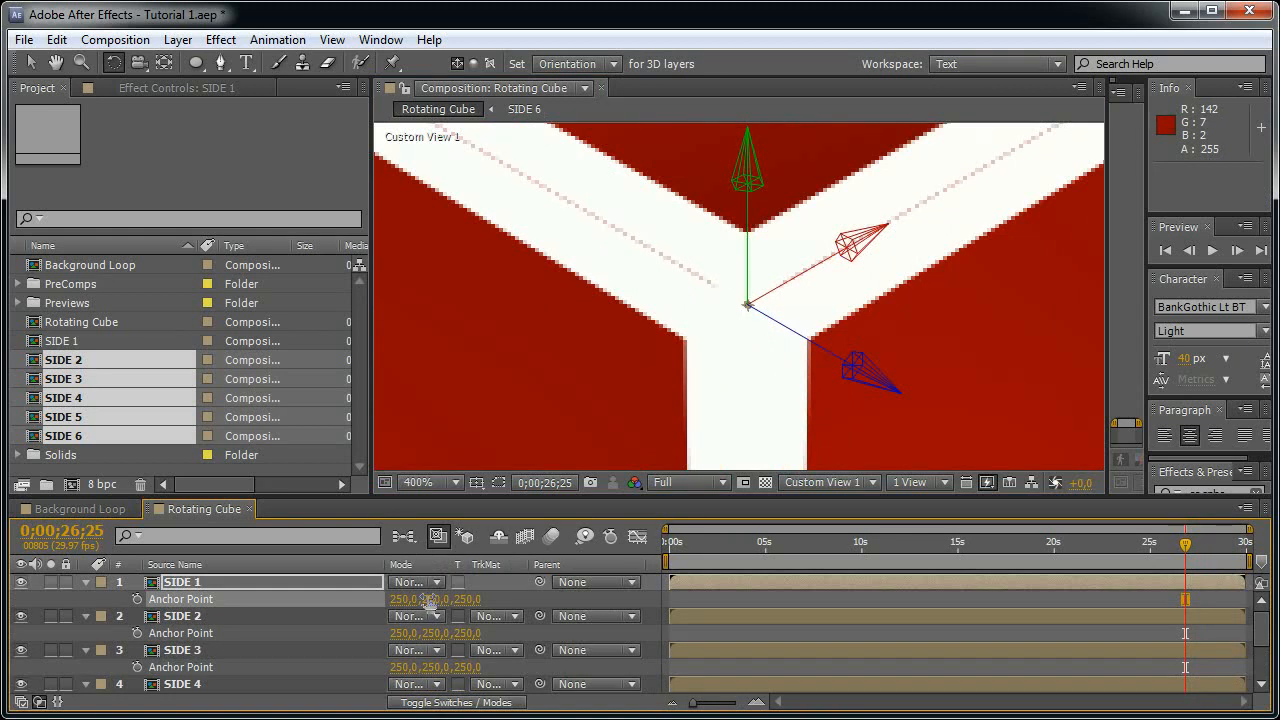
{"action": "left_click", "coordinate": [300, 583]}
{"action": "left_click", "coordinate": [423, 587]}
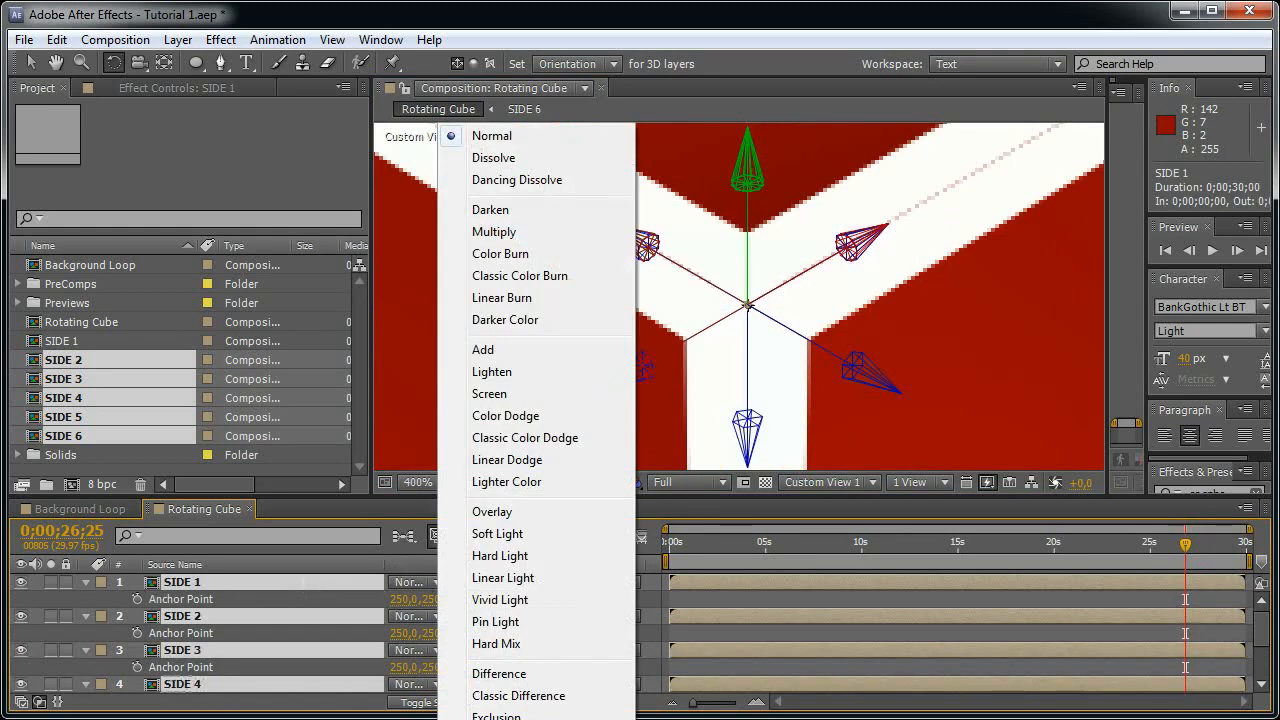
{"action": "left_click", "coordinate": [520, 719]}
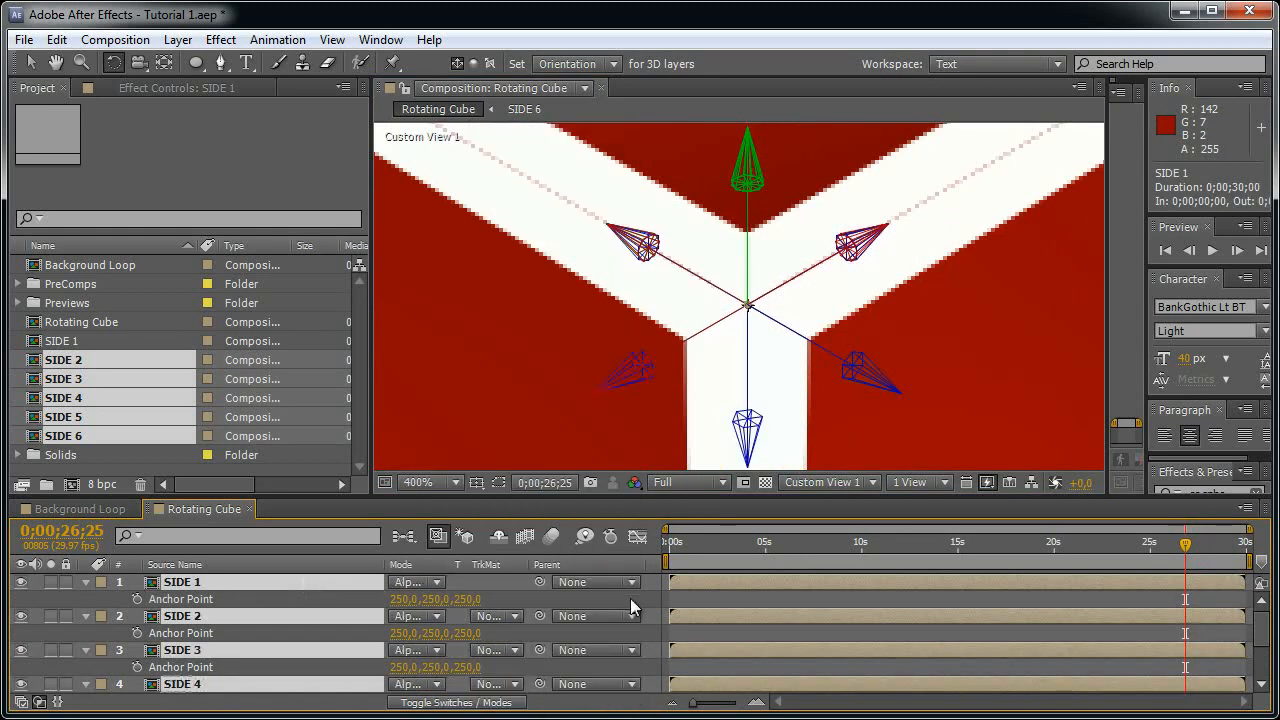
- Move the current time to 5 seconds and collapse the Anchor Point properties of all six SIDE layers
{"action": "left_click", "coordinate": [630, 604]}
{"action": "scroll", "coordinate": [737, 393], "scroll_direction": "down", "scroll_amount": 3}
{"action": "left_click_drag", "start_coordinate": [713, 540], "coordinate": [765, 547]}
{"action": "left_click", "coordinate": [53, 588]}
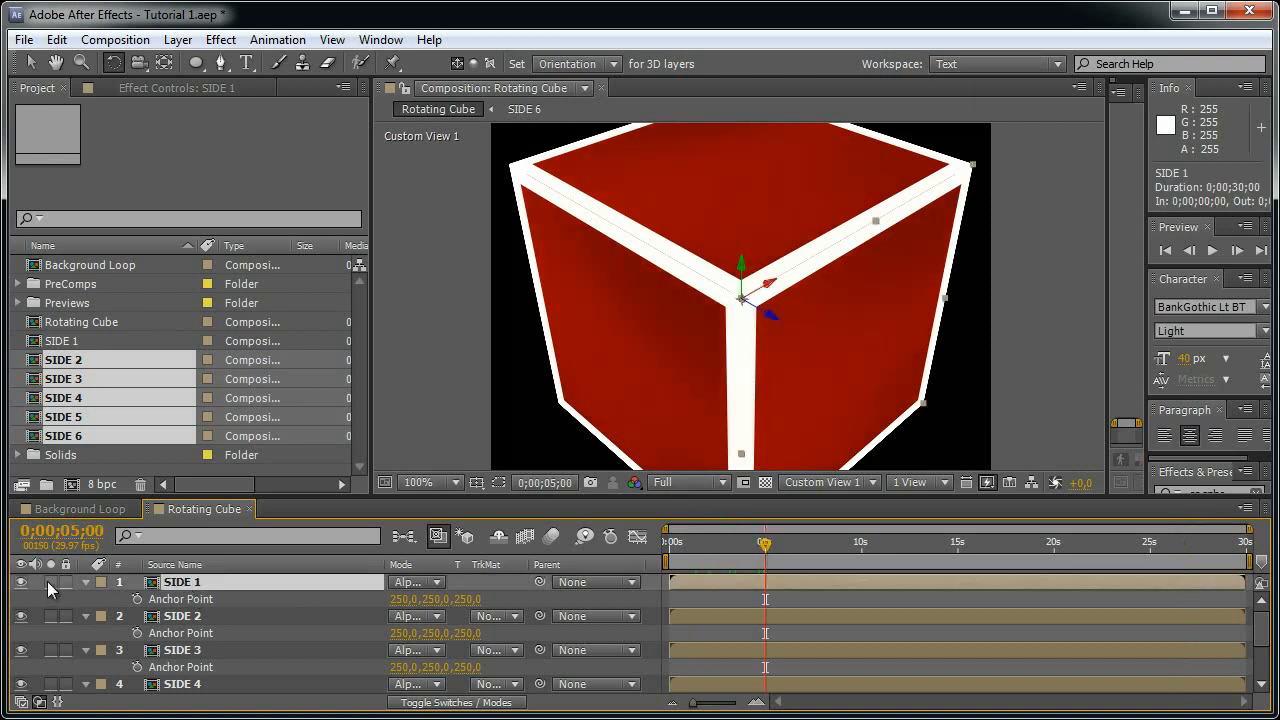
{"action": "key", "text": "ctrl+a"}
{"action": "key", "text": "a"}
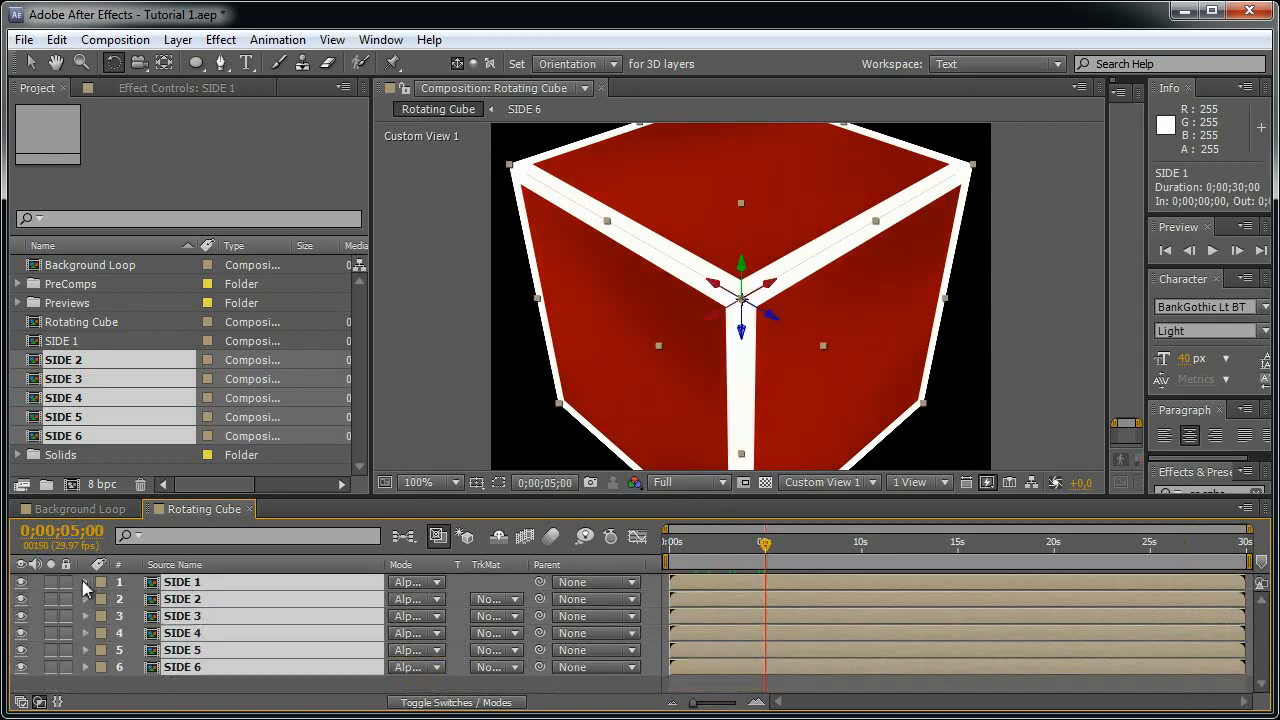
- Add a null object to the Rotating Cube composition and name it BOX NULL
{"action": "left_click", "coordinate": [628, 686]}
{"action": "key", "text": "ctrl+alt+shift+y"}
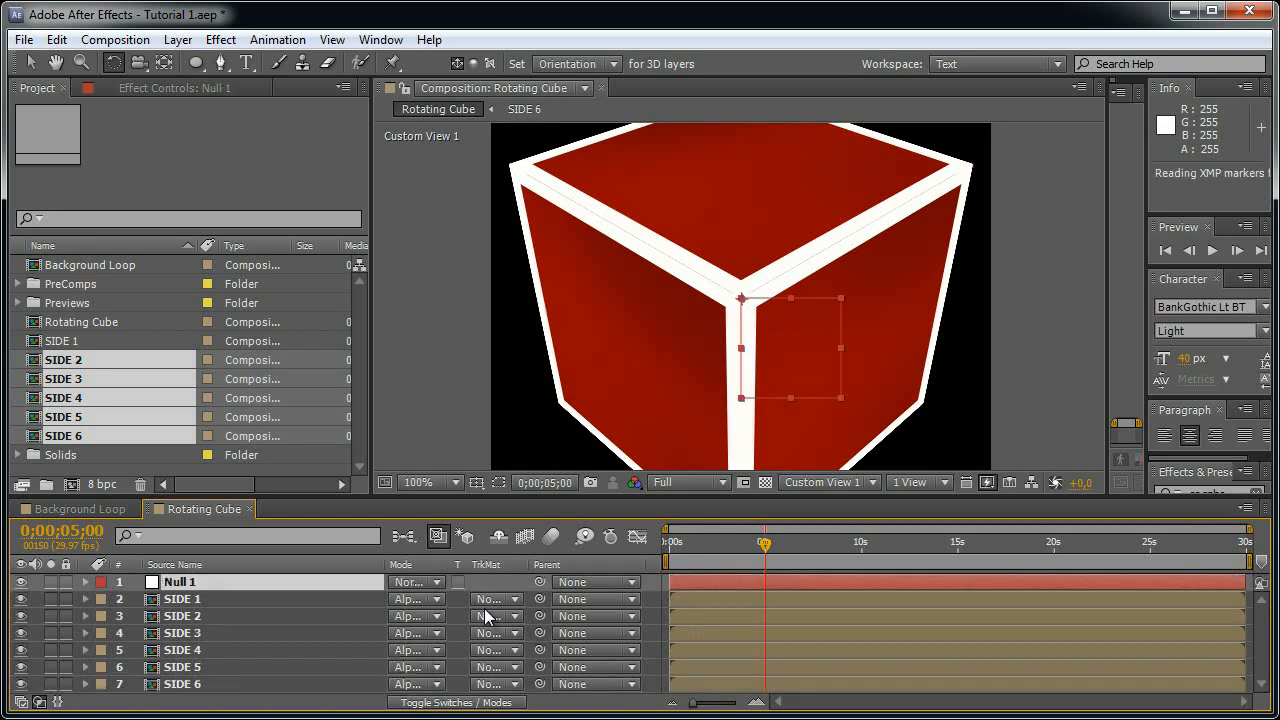
{"action": "key", "text": "ctrl+shift+y"}
{"action": "type", "text": "BOX NU"}
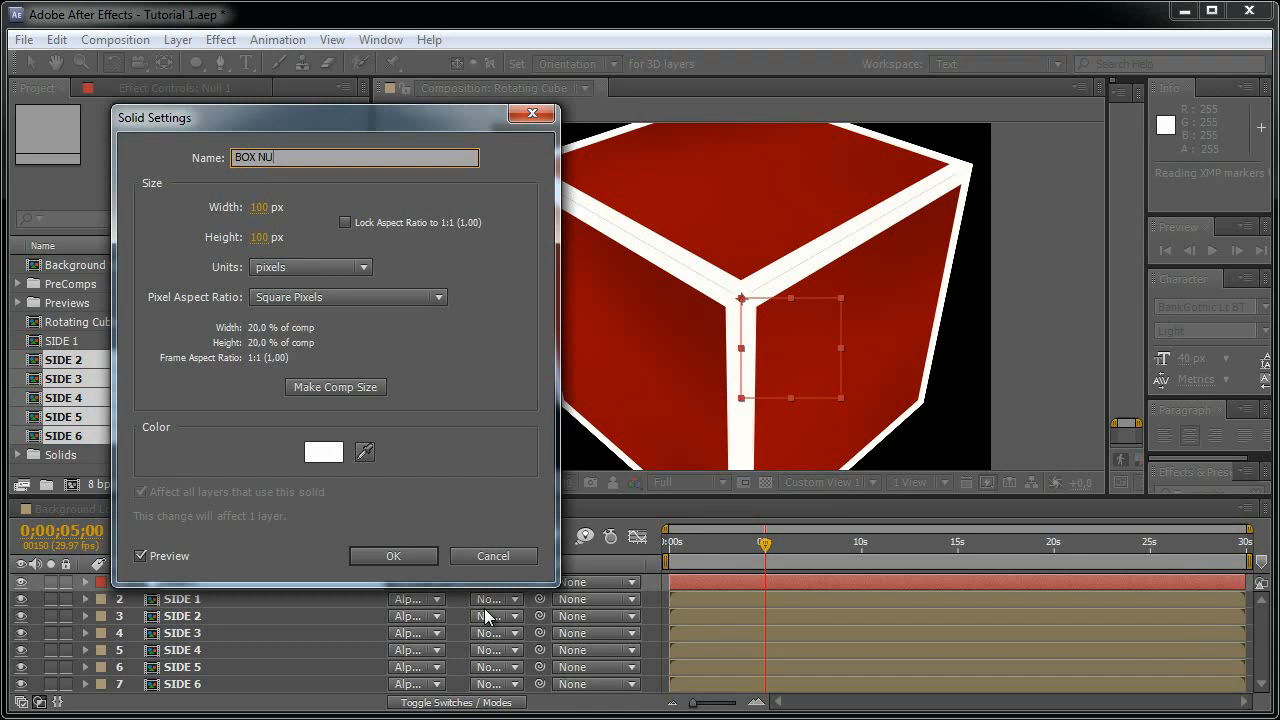
{"action": "key", "text": "Return"}
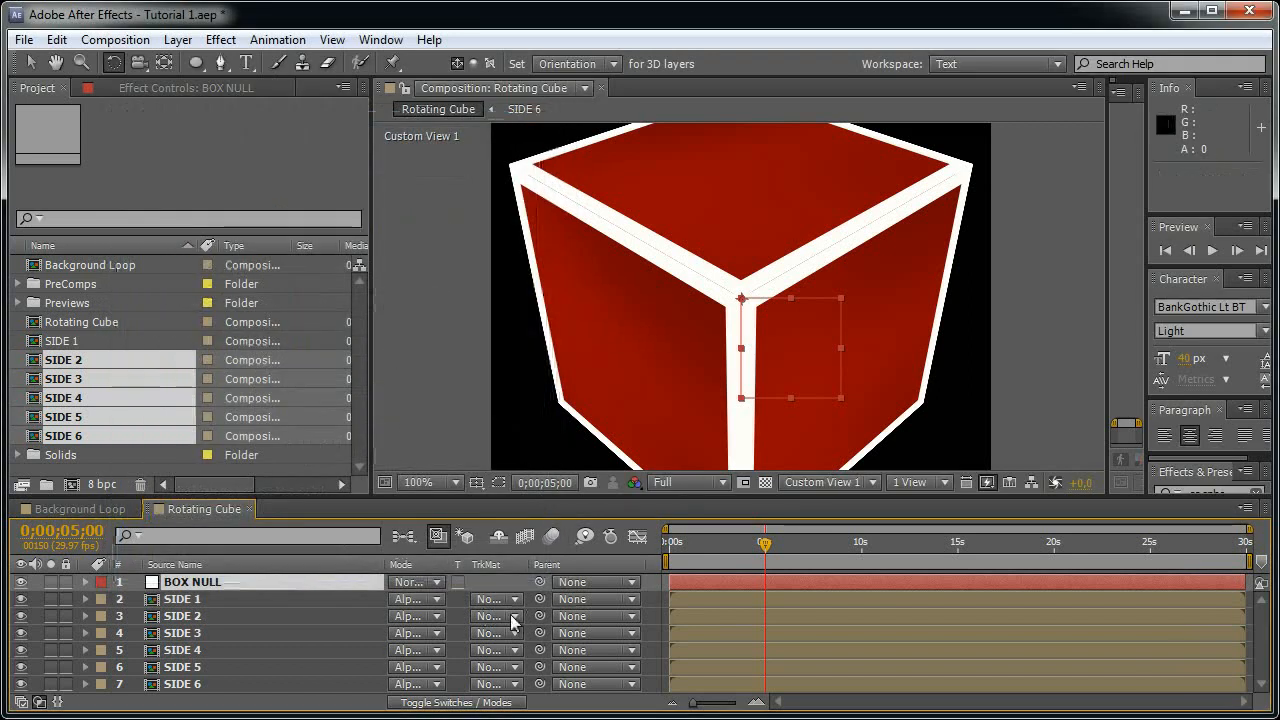
- Make BOX NULL a 3D layer and parent SIDE 1 through SIDE 6 to it
{"action": "key", "text": "F4"}
{"action": "left_click", "coordinate": [501, 582]}
{"action": "left_click", "coordinate": [236, 600]}
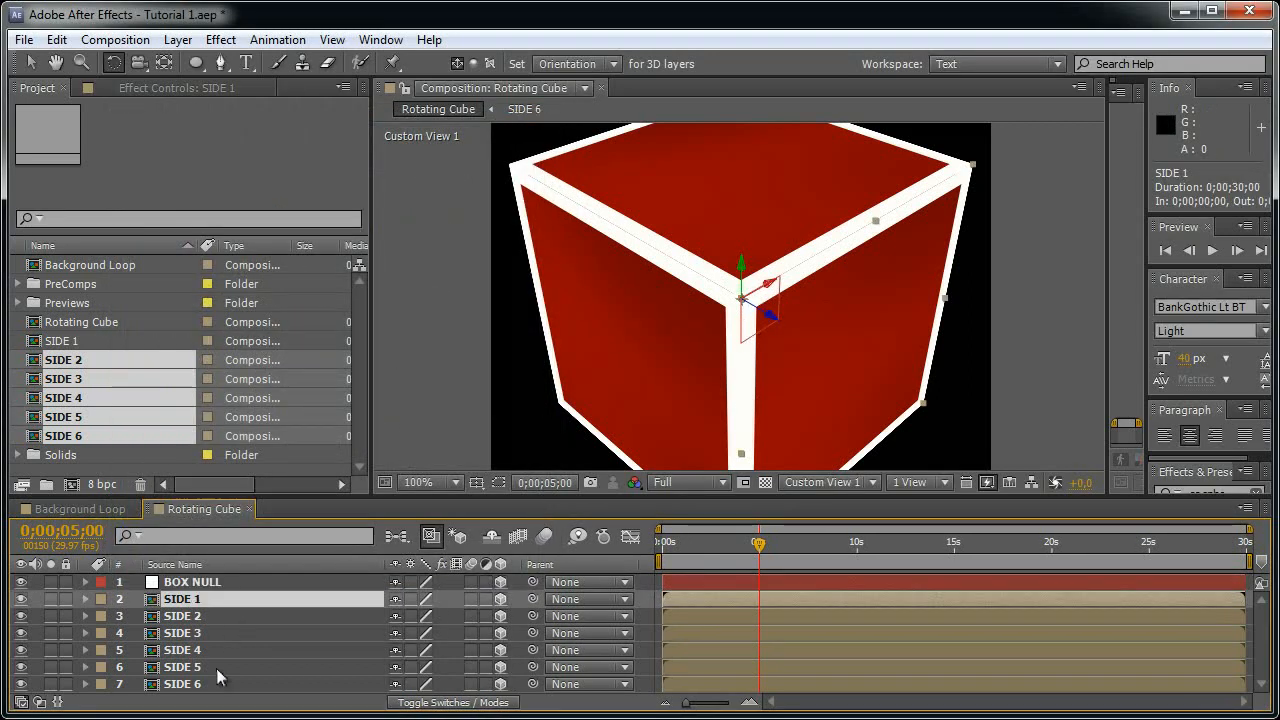
{"action": "left_click", "coordinate": [220, 684], "text": "shift"}
{"action": "left_click_drag", "start_coordinate": [532, 684], "coordinate": [288, 588]}
{"action": "left_click", "coordinate": [651, 597]}
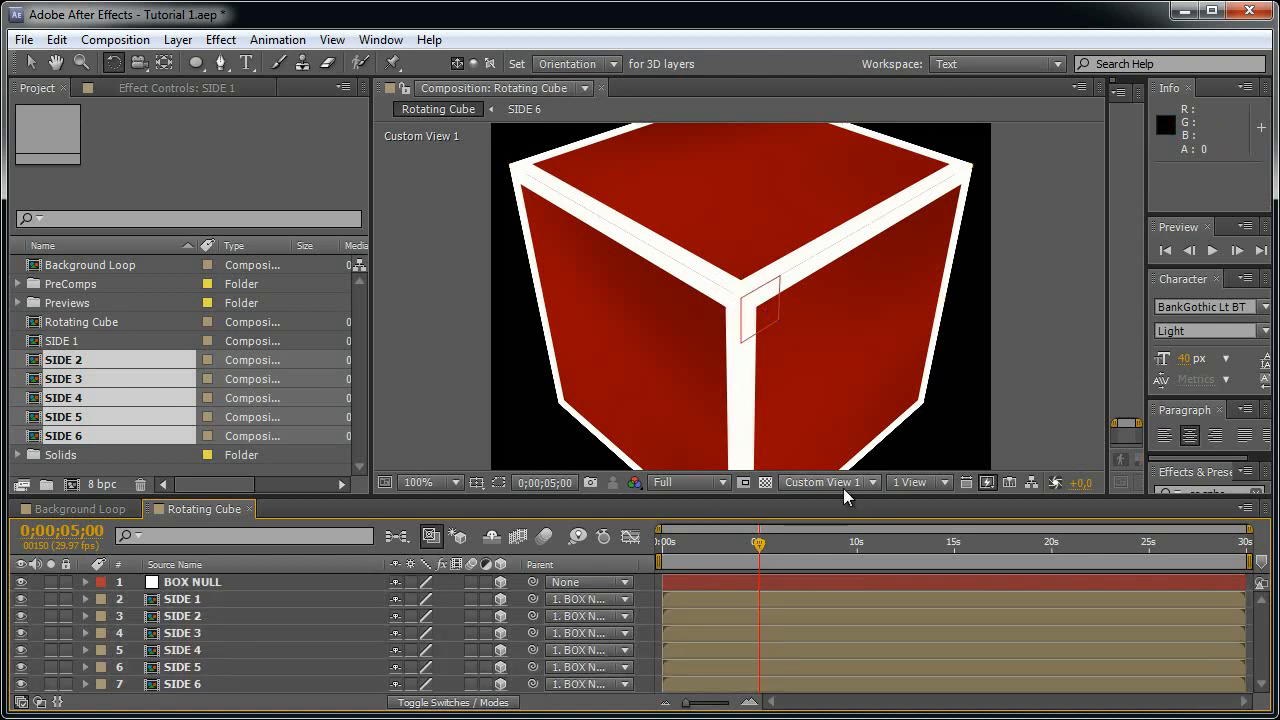
- Switch the view to Active Camera and add a two-node camera with the 35mm preset
{"action": "left_click", "coordinate": [843, 486]}
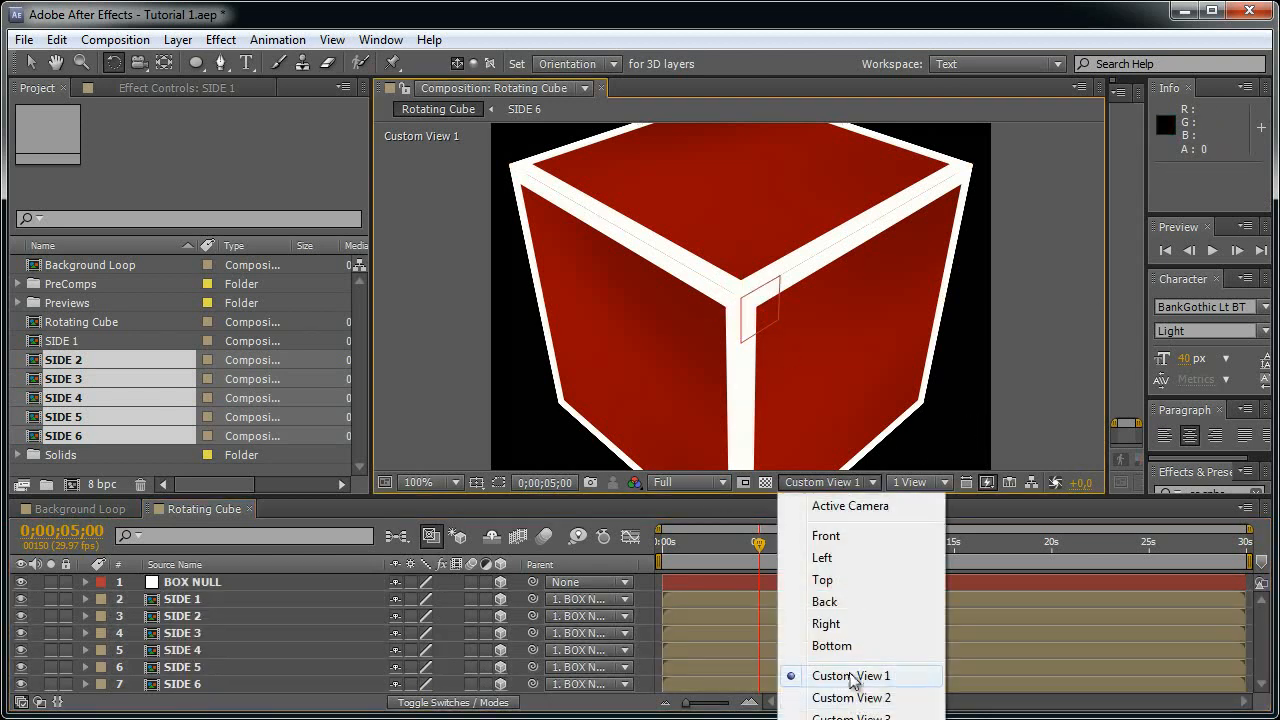
{"action": "left_click", "coordinate": [843, 507]}
{"action": "left_click", "coordinate": [648, 588]}
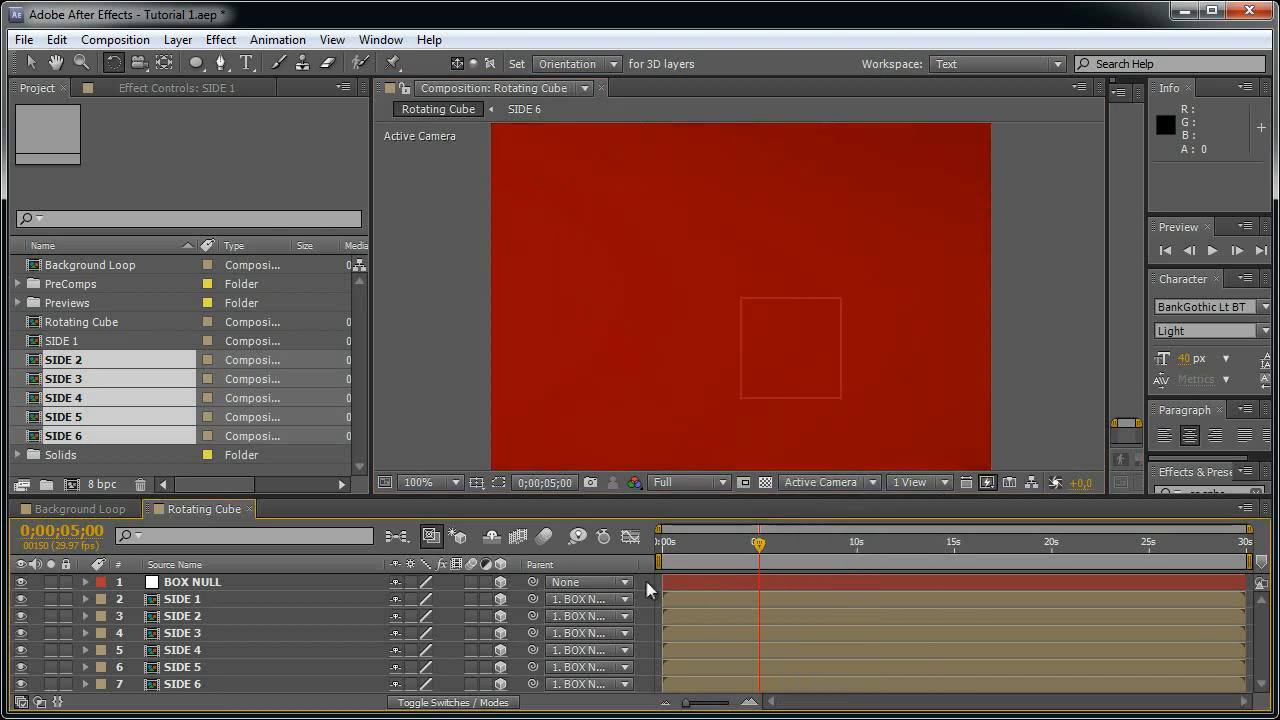
{"action": "left_click", "coordinate": [187, 45]}
{"action": "mouse_move", "coordinate": [160, 57]}
{"action": "left_click", "coordinate": [633, 127]}
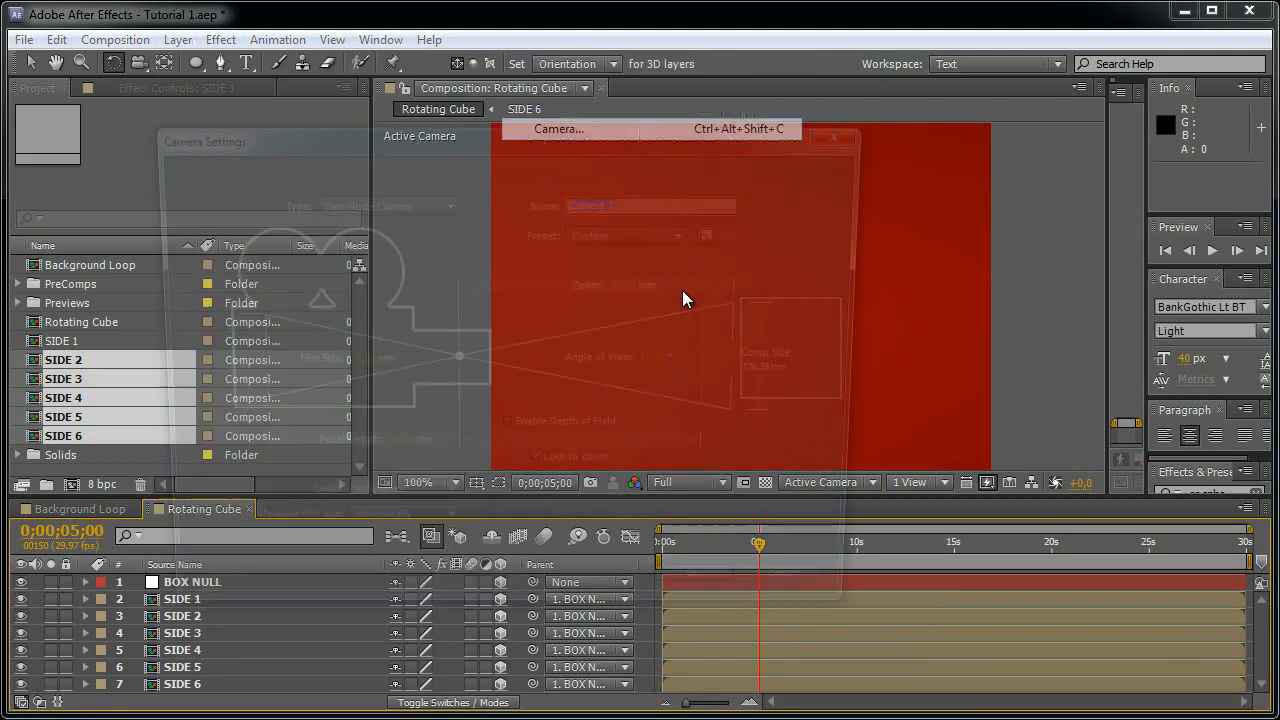
{"action": "left_click", "coordinate": [633, 233]}
{"action": "left_click", "coordinate": [630, 375]}
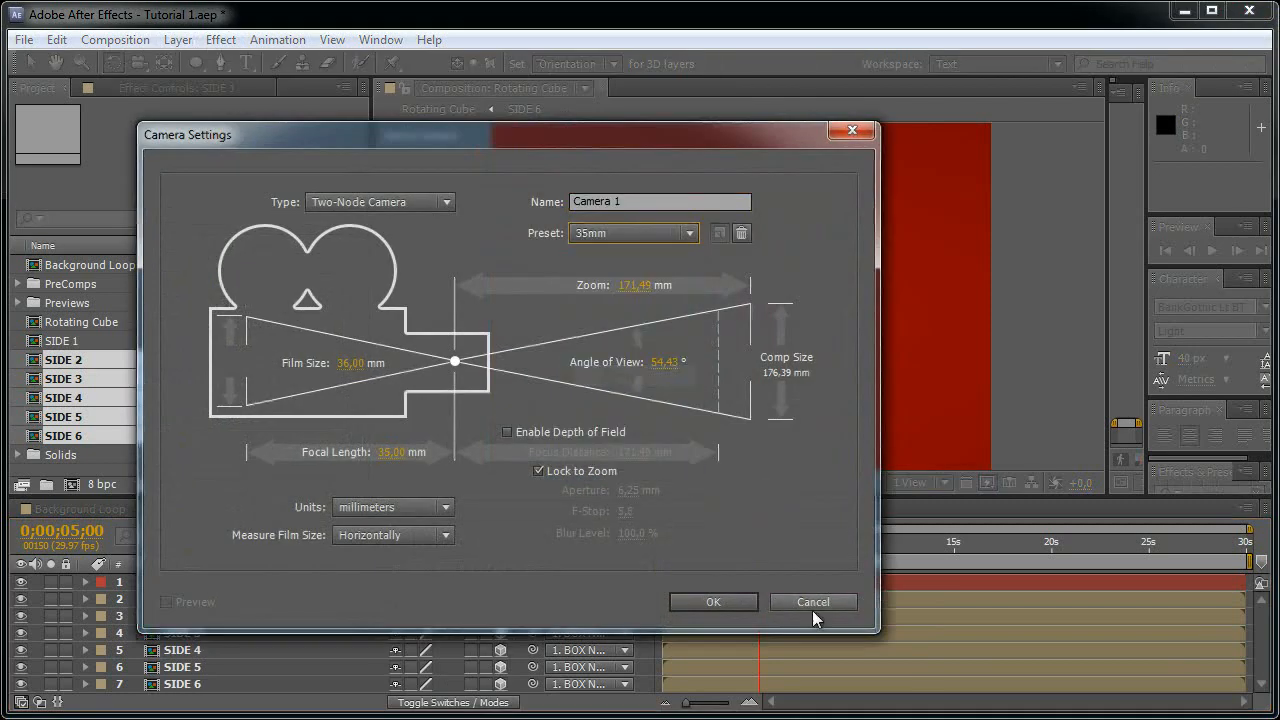
{"action": "left_click", "coordinate": [731, 601]}
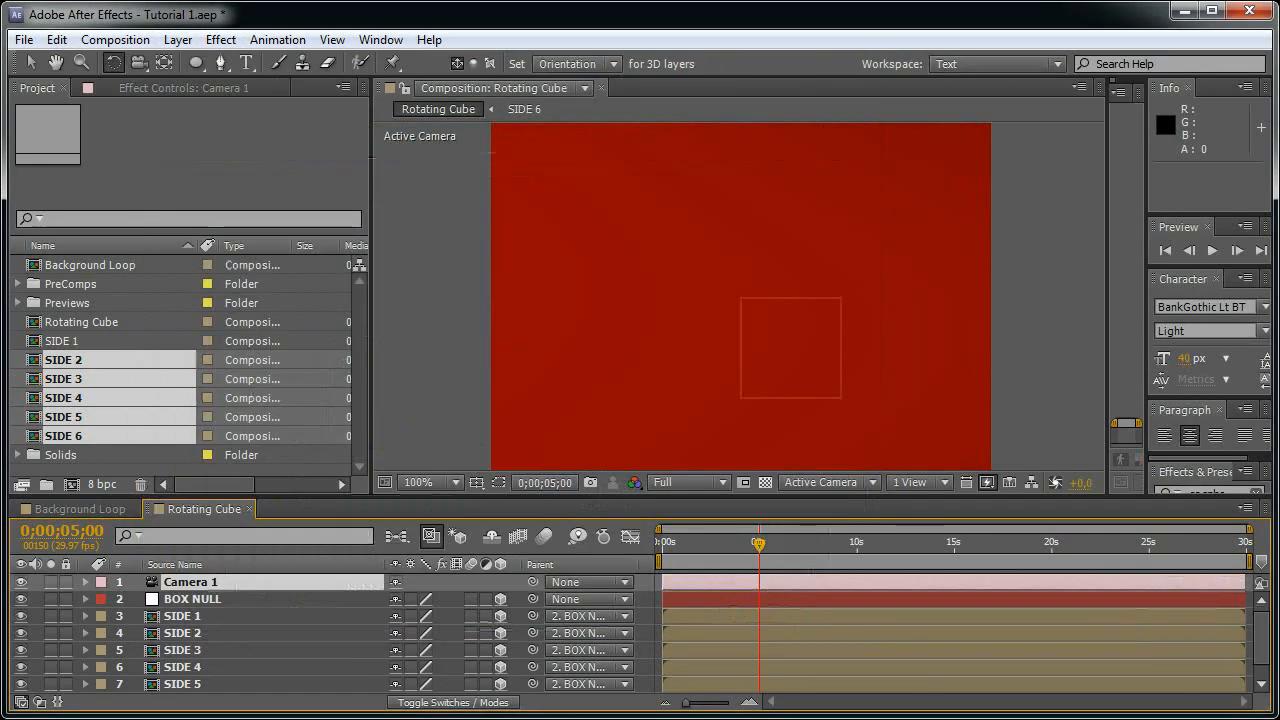
- Add a 3D null object named Camera Null and parent Camera 1 to it
{"action": "left_click", "coordinate": [653, 585]}
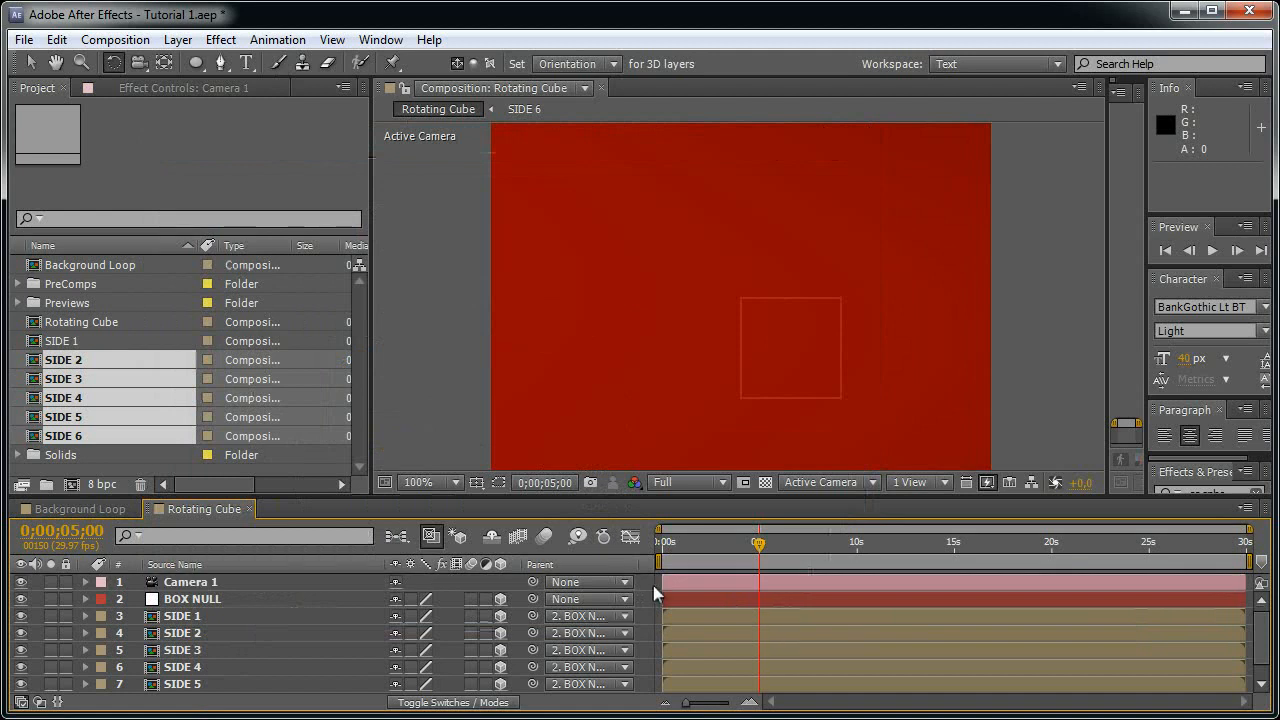
{"action": "key", "text": "ctrl+alt+shift+y"}
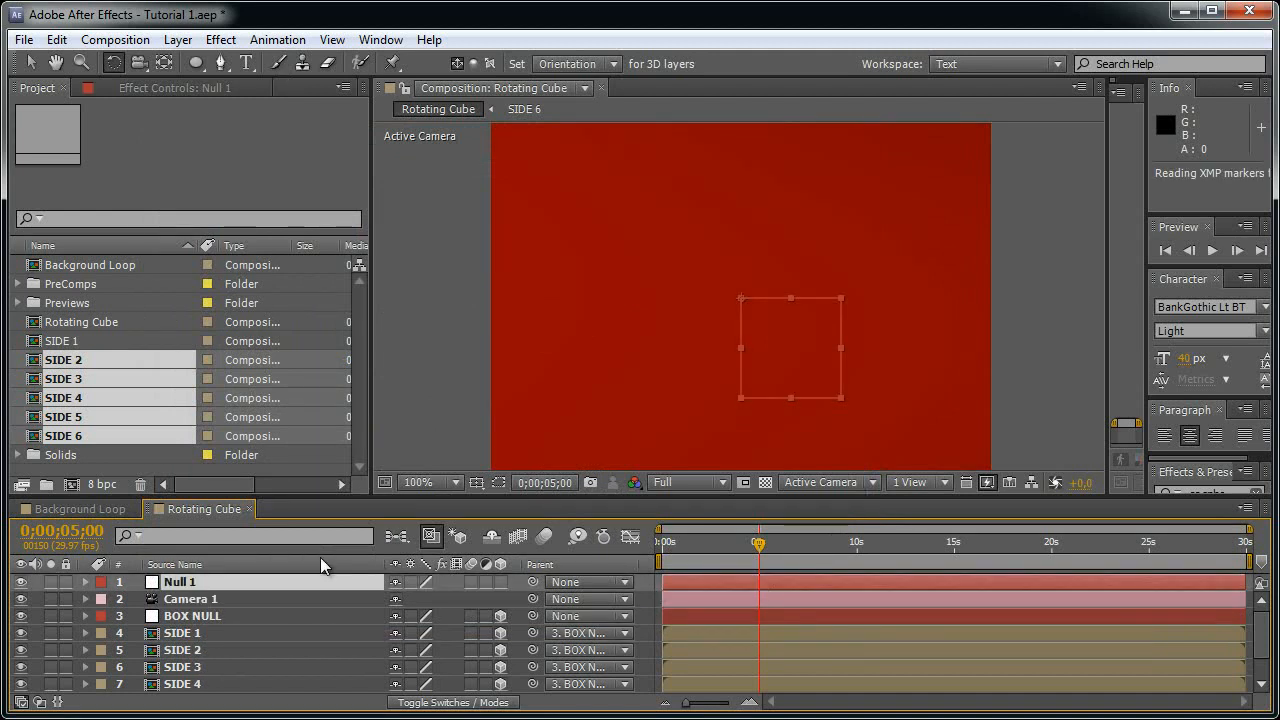
{"action": "key", "text": "ctrl+shift+y"}
{"action": "type", "text": "Camera Null"}
{"action": "key", "text": "Return"}
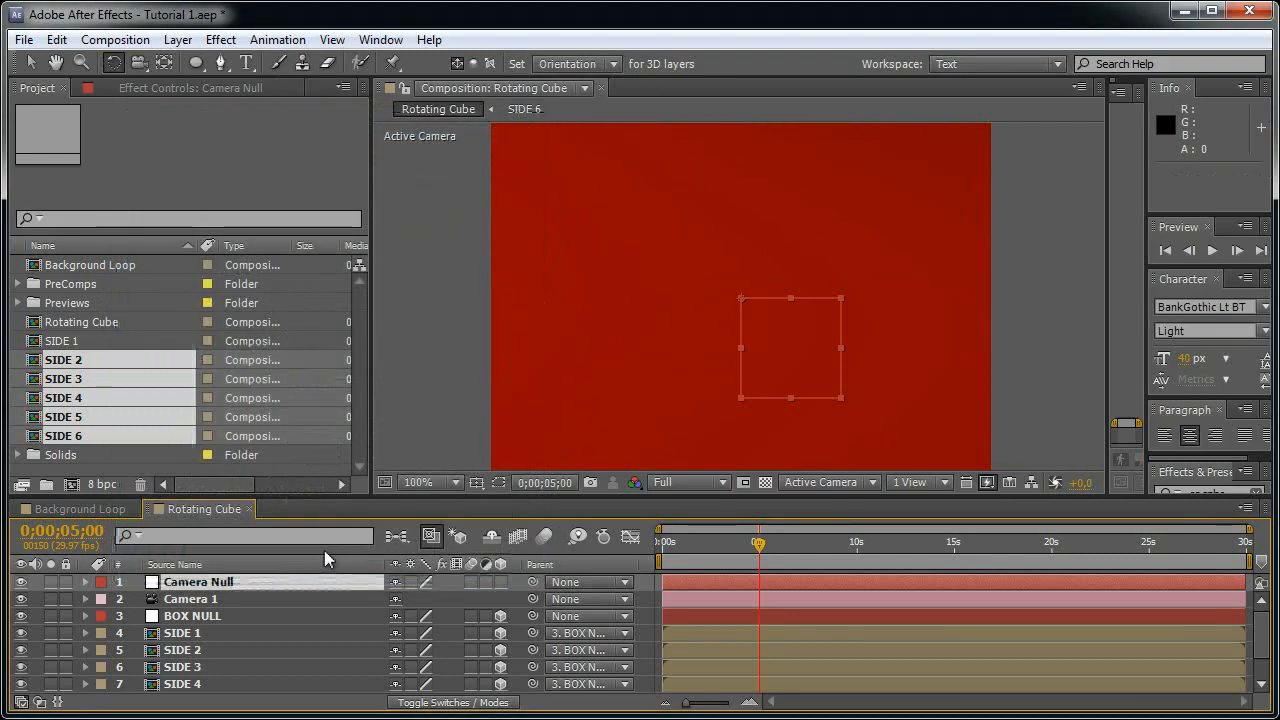
{"action": "left_click", "coordinate": [500, 582]}
{"action": "left_click_drag", "start_coordinate": [532, 599], "coordinate": [316, 587]}
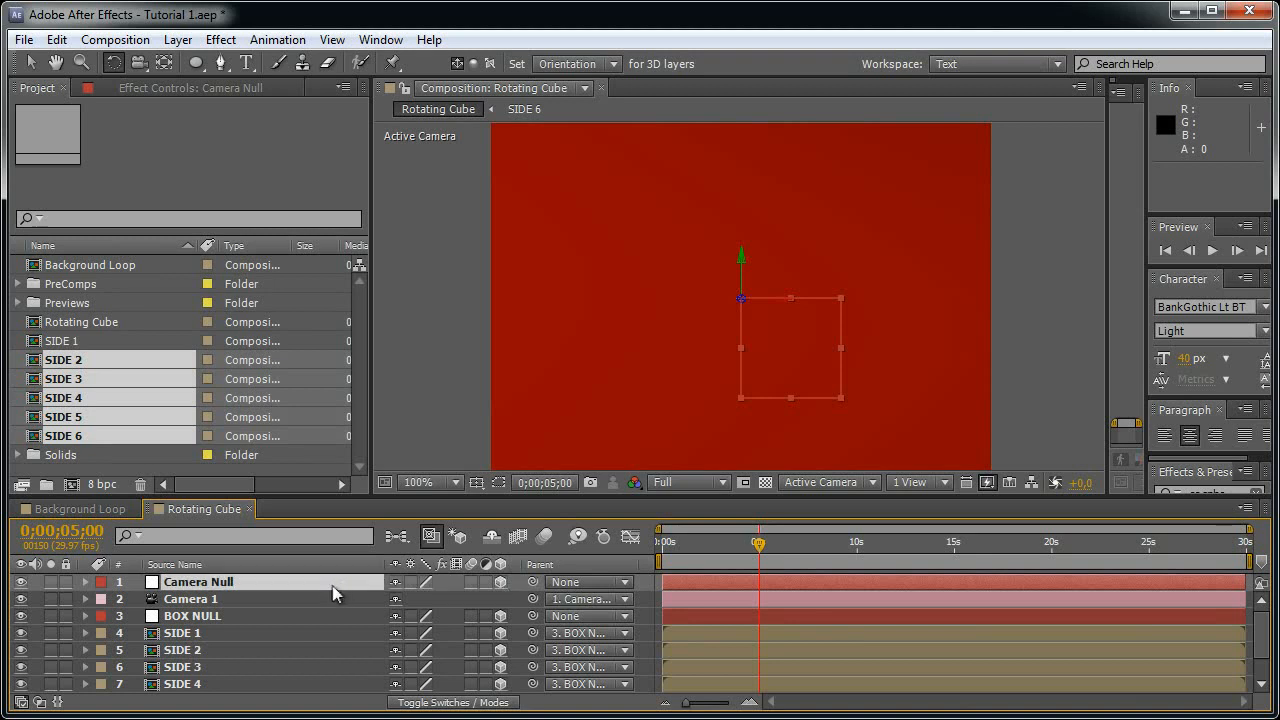
- Set the Z position of Camera Null to -110
{"action": "key", "text": "p"}
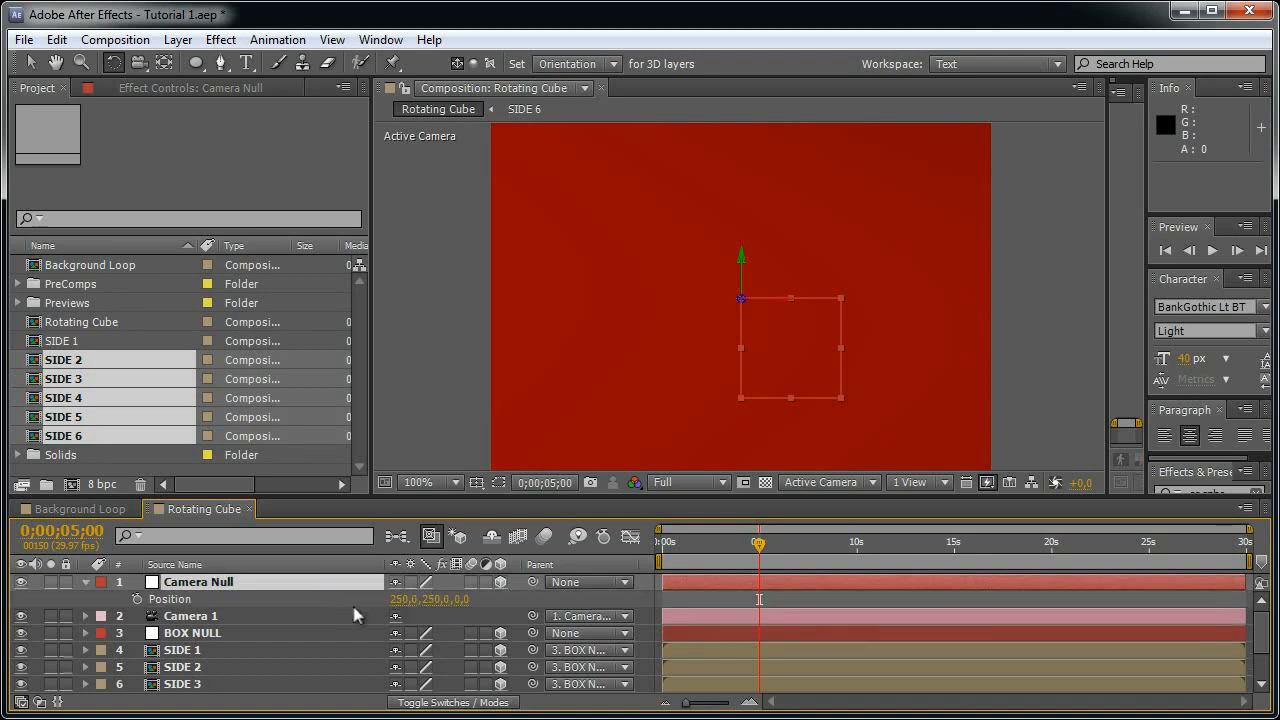
{"action": "left_click", "coordinate": [460, 600]}
{"action": "type", "text": "-100"}
{"action": "key", "text": "Return"}
{"action": "left_click", "coordinate": [465, 600]}
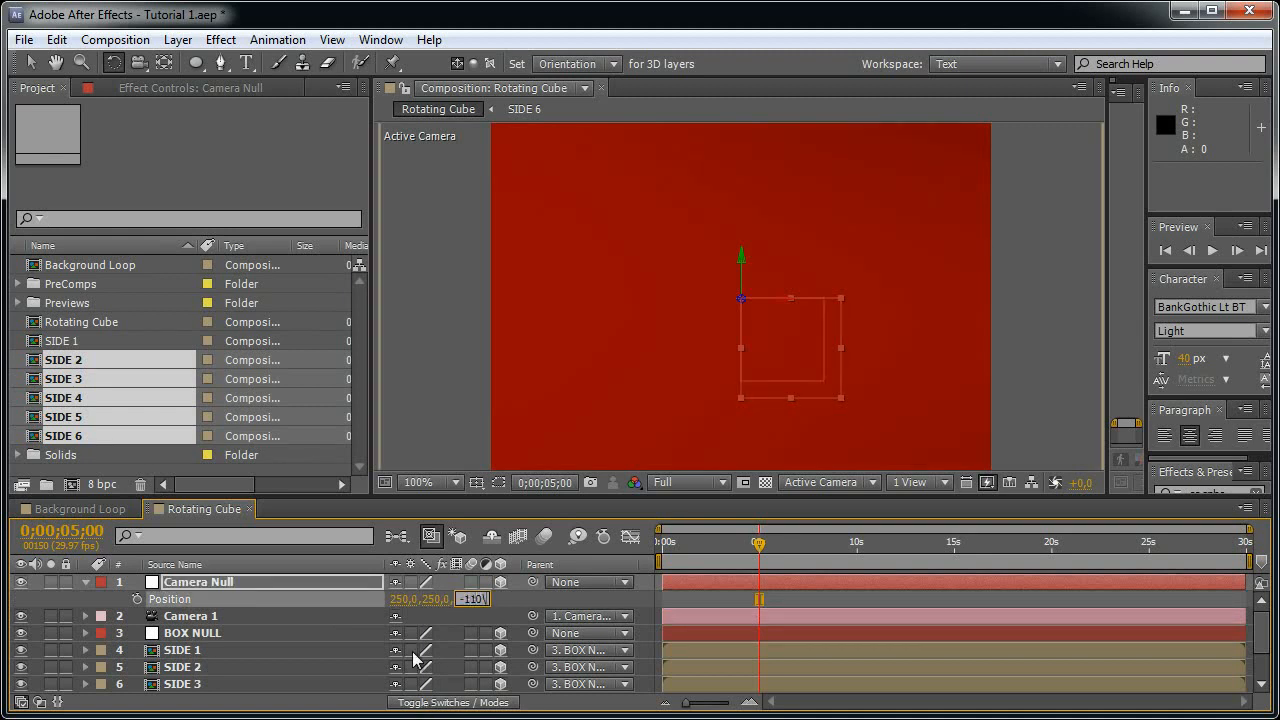
{"action": "type", "text": "-110"}
{"action": "left_click", "coordinate": [560, 598]}
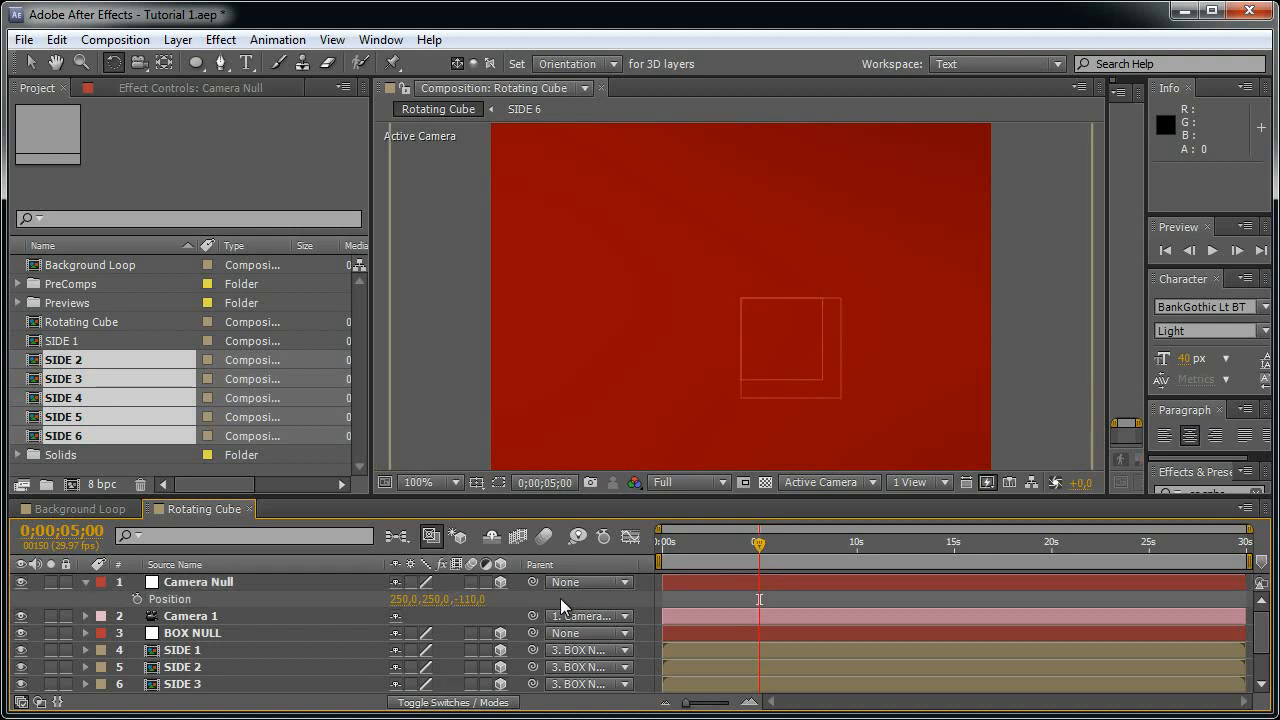
{"action": "scroll", "coordinate": [670, 295], "scroll_direction": "down", "scroll_amount": 2}
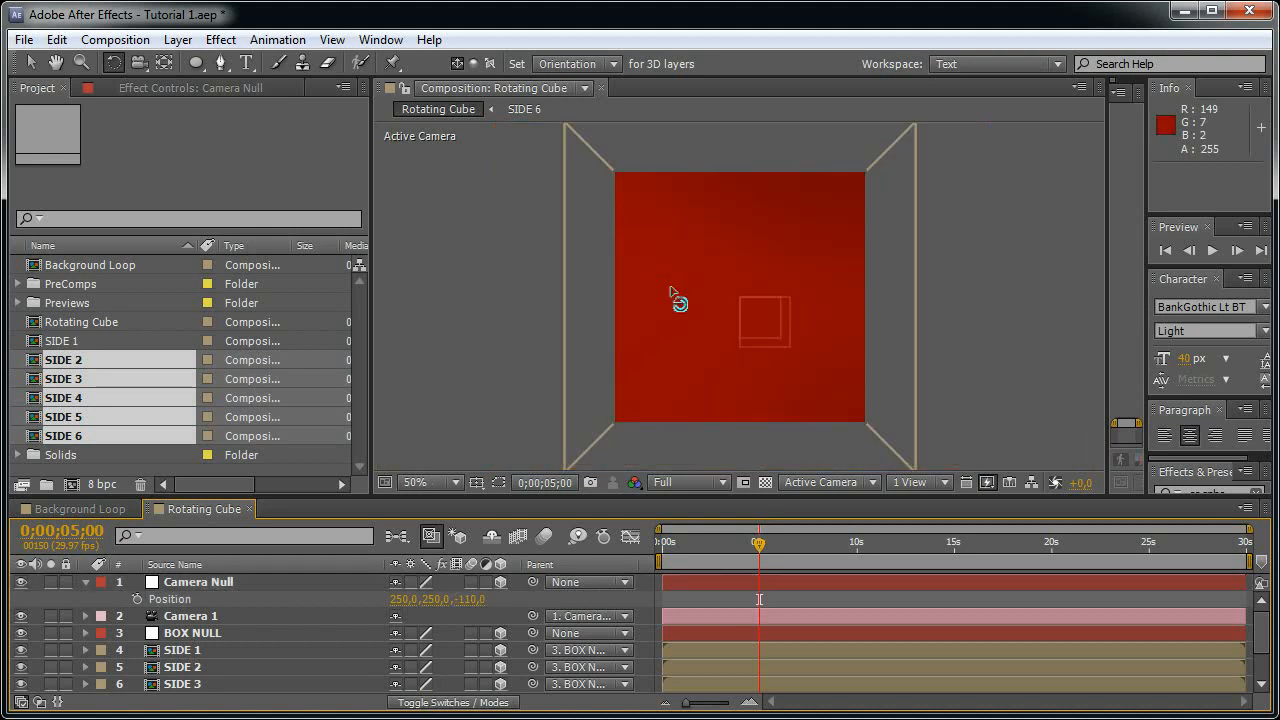
{"action": "scroll", "coordinate": [679, 302], "scroll_direction": "up", "scroll_amount": 2}
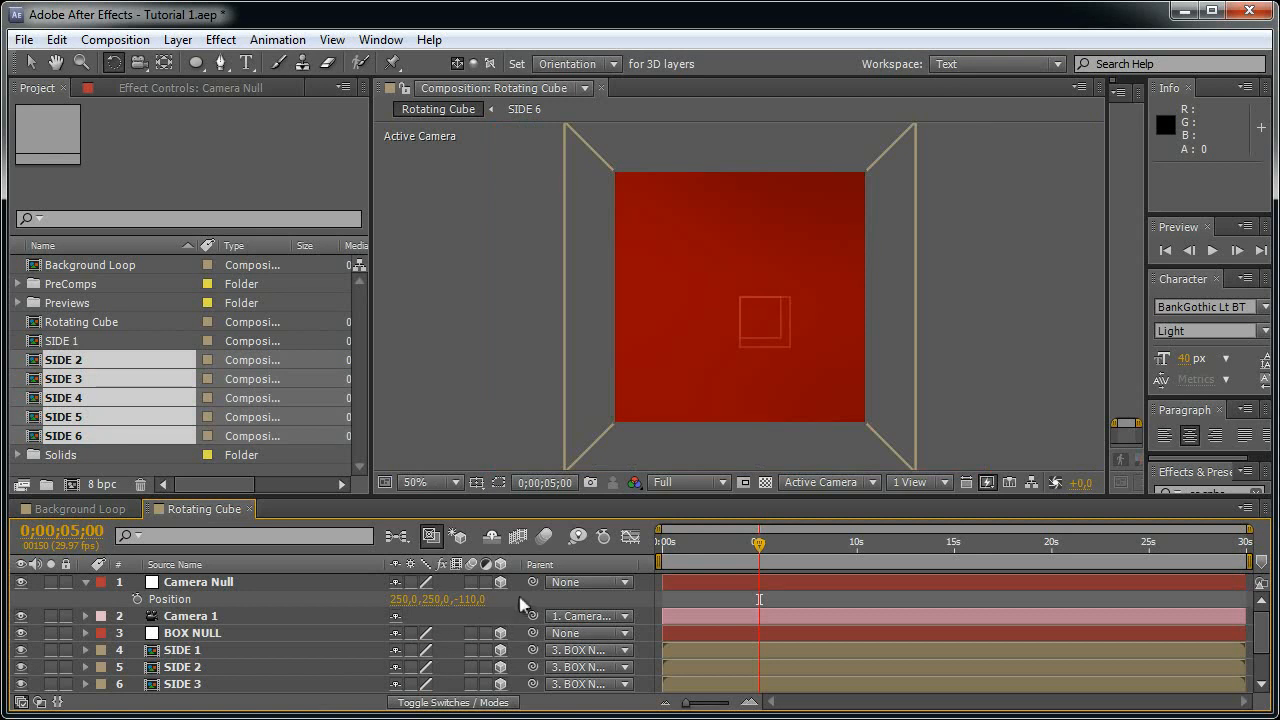
- Set the Z position of BOX NULL to 250 so the whole cube fits in the frame
{"action": "left_click", "coordinate": [231, 632]}
{"action": "key", "text": "p"}
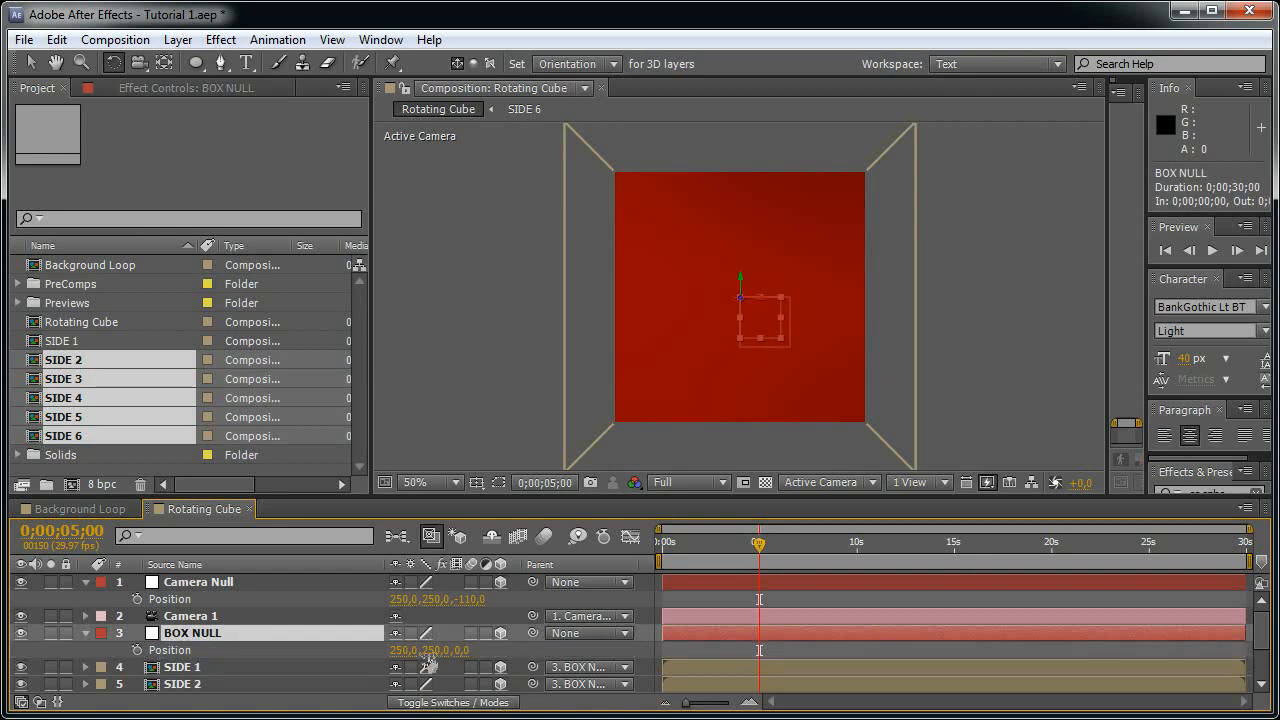
{"action": "left_click_drag", "start_coordinate": [458, 651], "coordinate": [590, 650]}
{"action": "left_click", "coordinate": [466, 650]}
{"action": "type", "text": "250"}
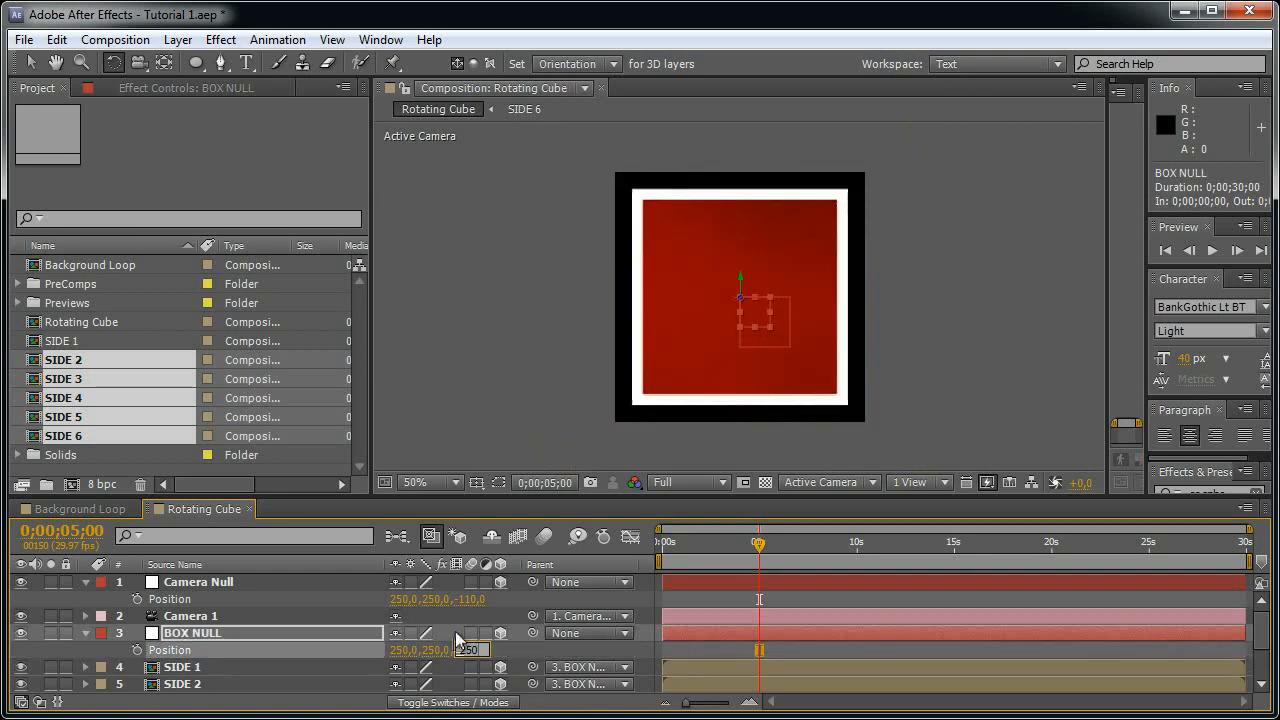
{"action": "key", "text": "Return"}
- Test the cube's spin by varying BOX NULL's Y Rotation, and reset the value to 0°
{"action": "left_click", "coordinate": [311, 631]}
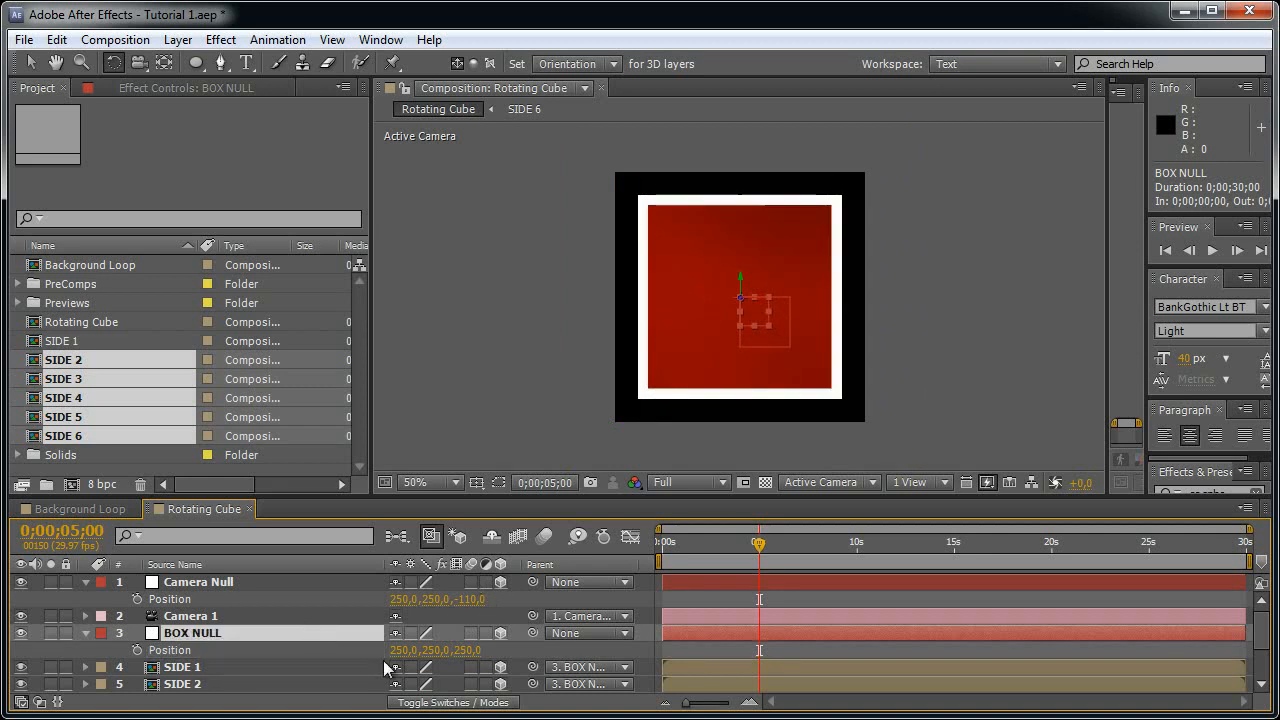
{"action": "key", "text": "r"}
{"action": "left_click_drag", "start_coordinate": [420, 684], "coordinate": [537, 672]}
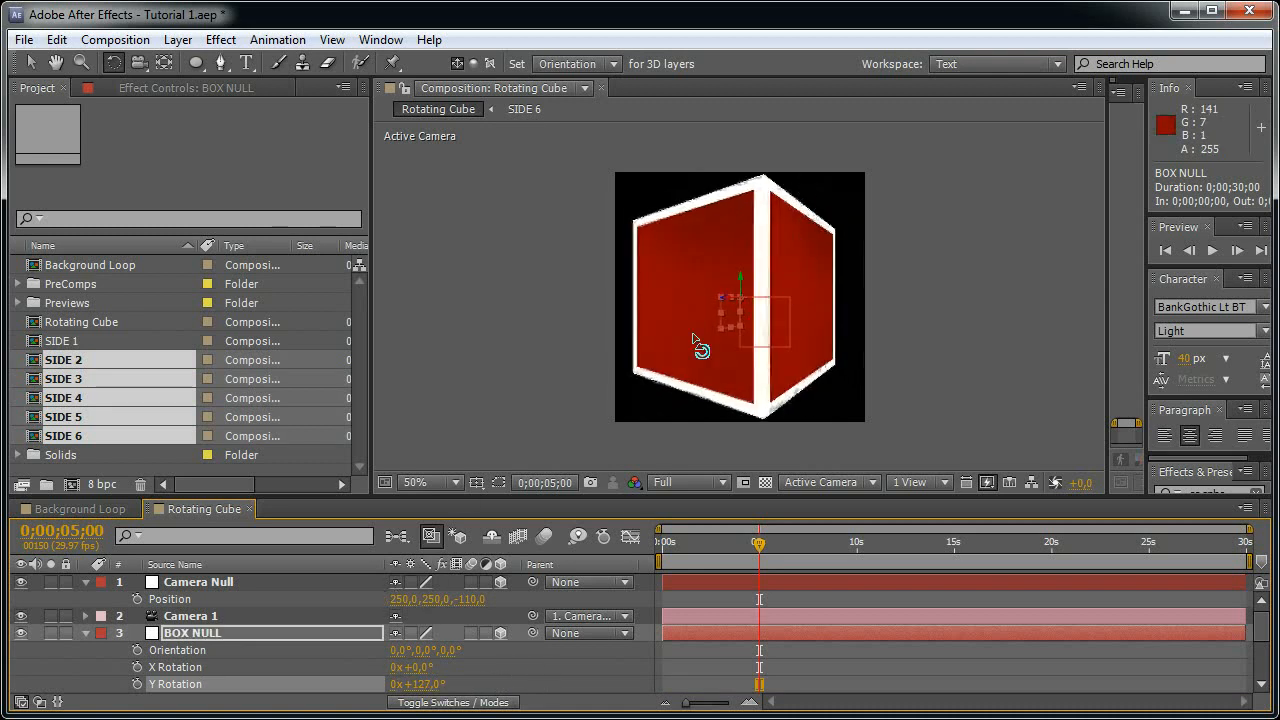
{"action": "scroll", "coordinate": [823, 178], "scroll_direction": "up", "scroll_amount": 1}
{"action": "left_click_drag", "start_coordinate": [864, 158], "coordinate": [858, 212]}
{"action": "scroll", "coordinate": [845, 224], "scroll_direction": "down", "scroll_amount": 1}
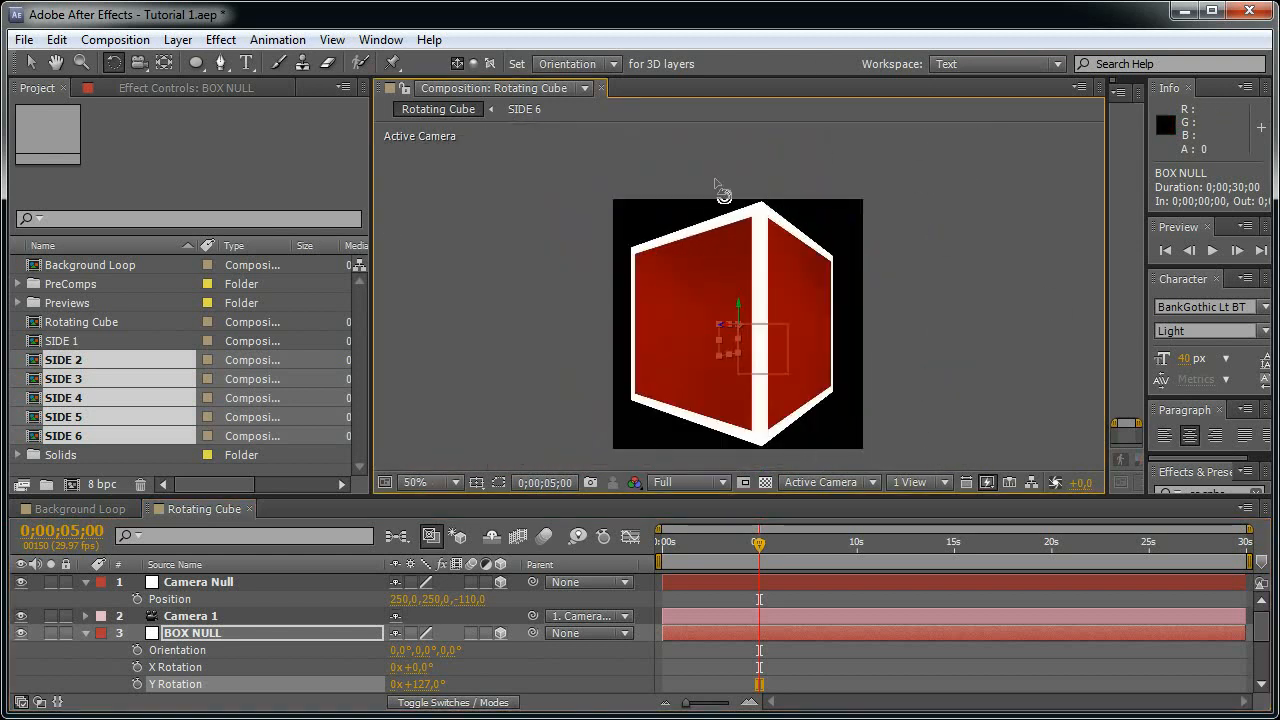
{"action": "left_click_drag", "start_coordinate": [420, 684], "coordinate": [535, 679]}
{"action": "left_click", "coordinate": [424, 686]}
{"action": "type", "text": "0"}
{"action": "key", "text": "Return"}
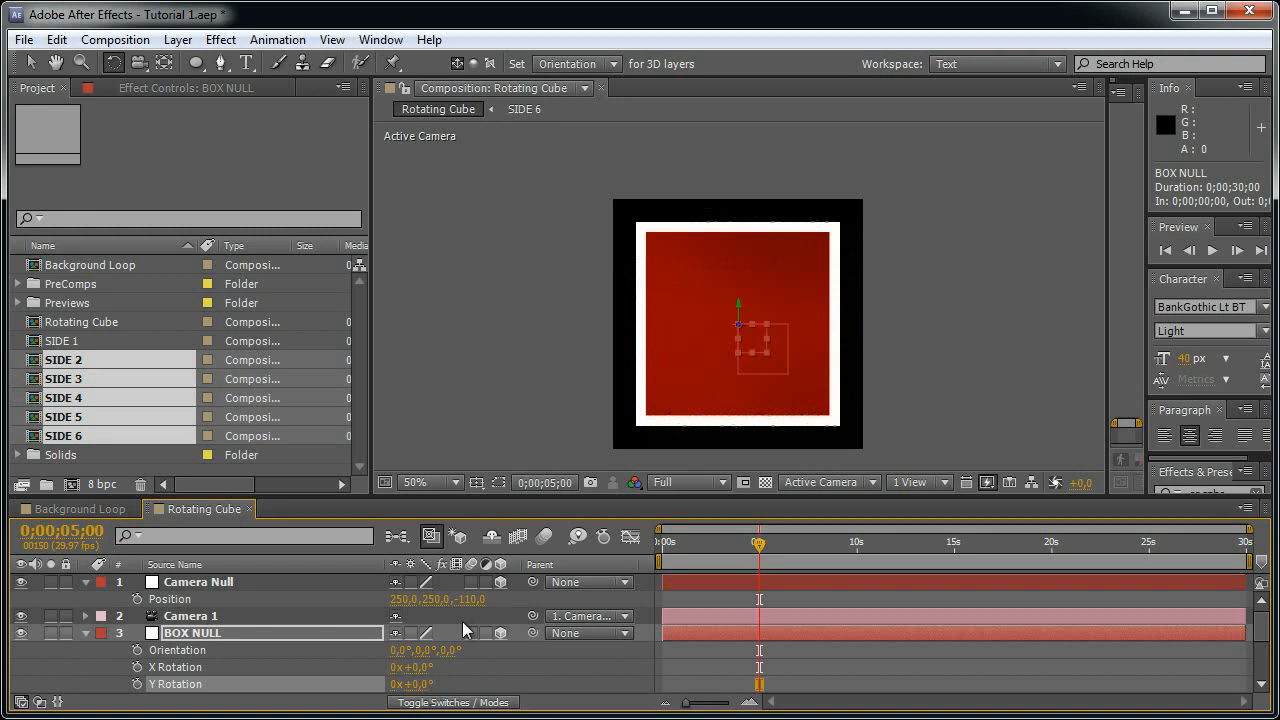
- Add an Ambient light with 25% intensity to the Rotating Cube composition
{"action": "left_click", "coordinate": [558, 666]}
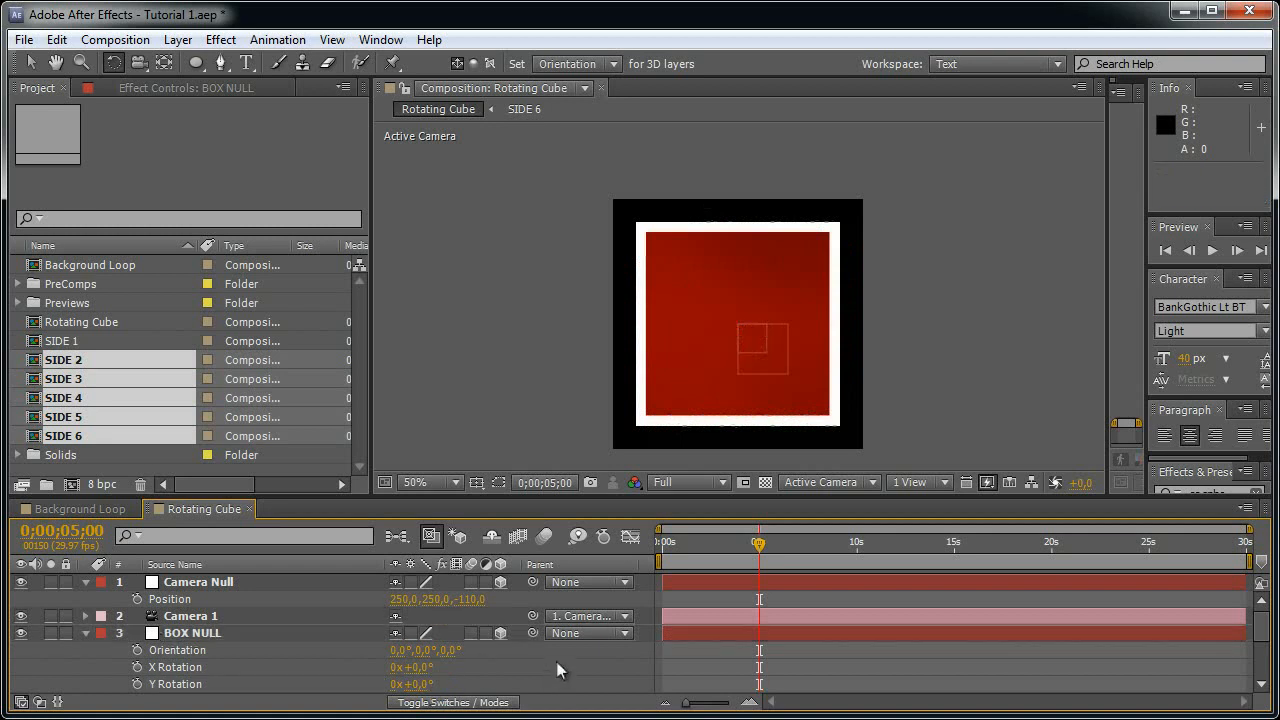
{"action": "key", "text": "ctrl+alt+shift+l"}
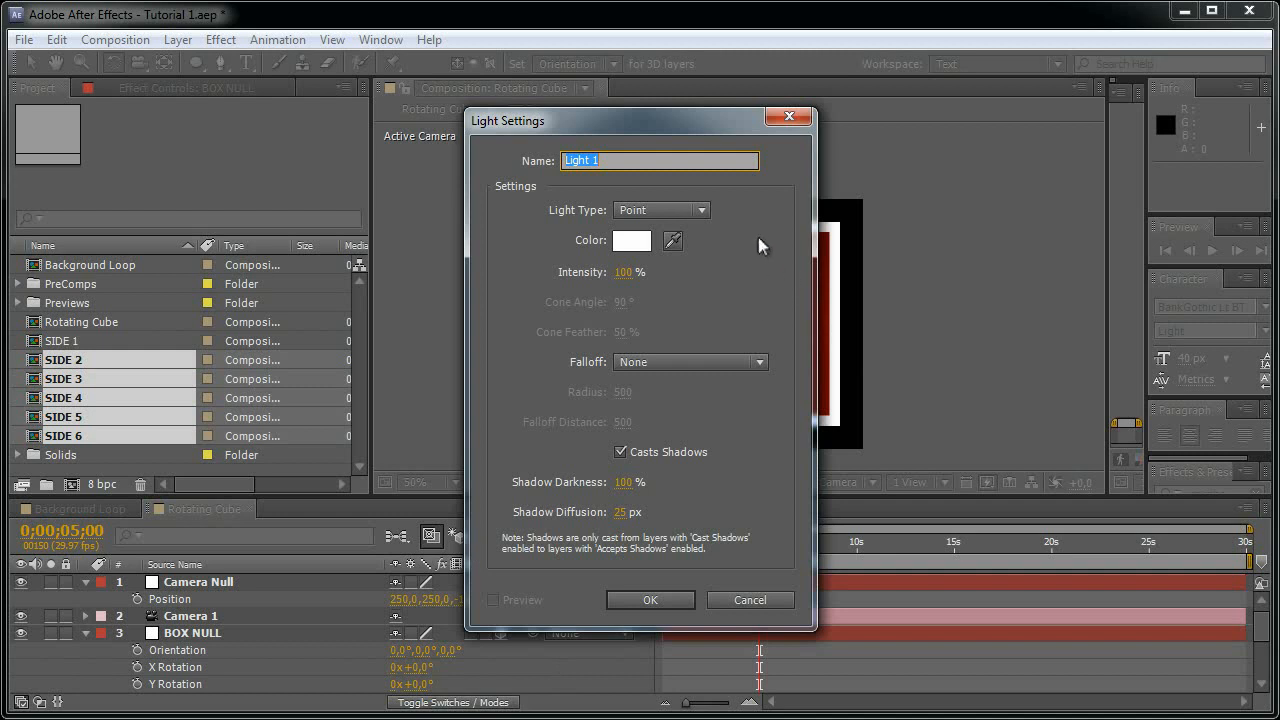
{"action": "left_click", "coordinate": [678, 211]}
{"action": "left_click", "coordinate": [670, 300]}
{"action": "left_click", "coordinate": [624, 272]}
{"action": "type", "text": "25"}
{"action": "key", "text": "Return"}
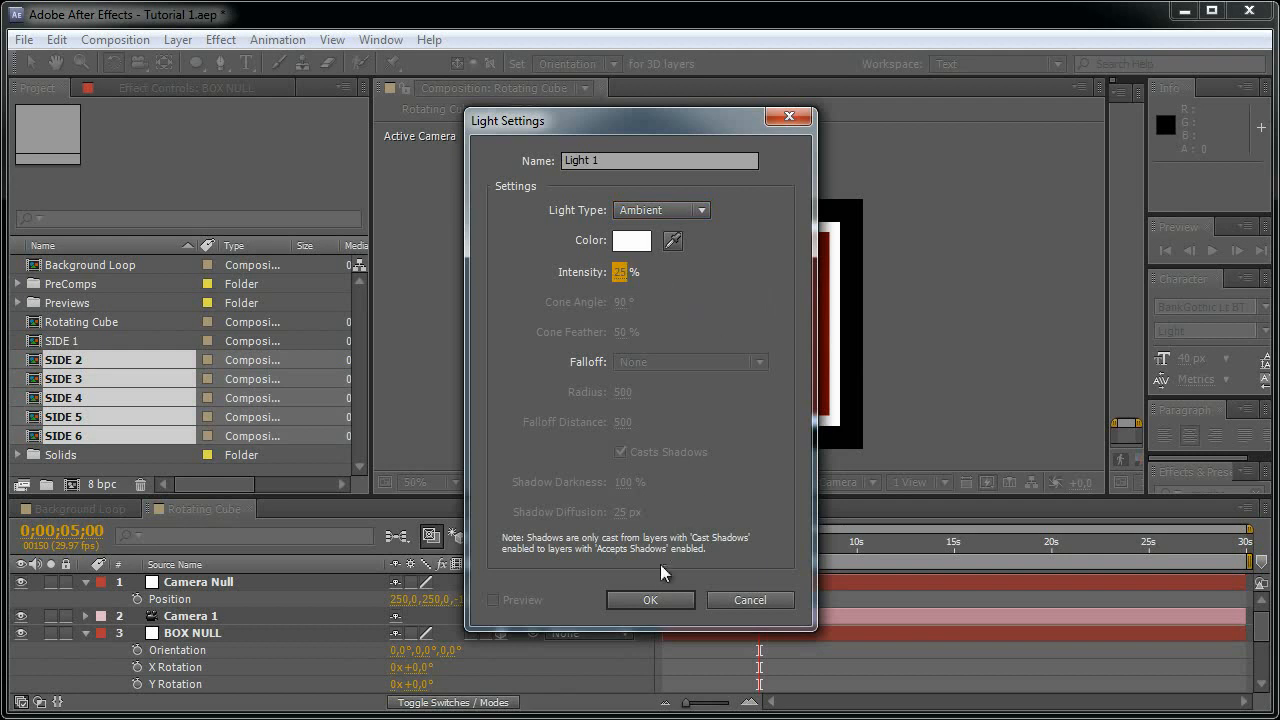
{"action": "left_click", "coordinate": [658, 598]}
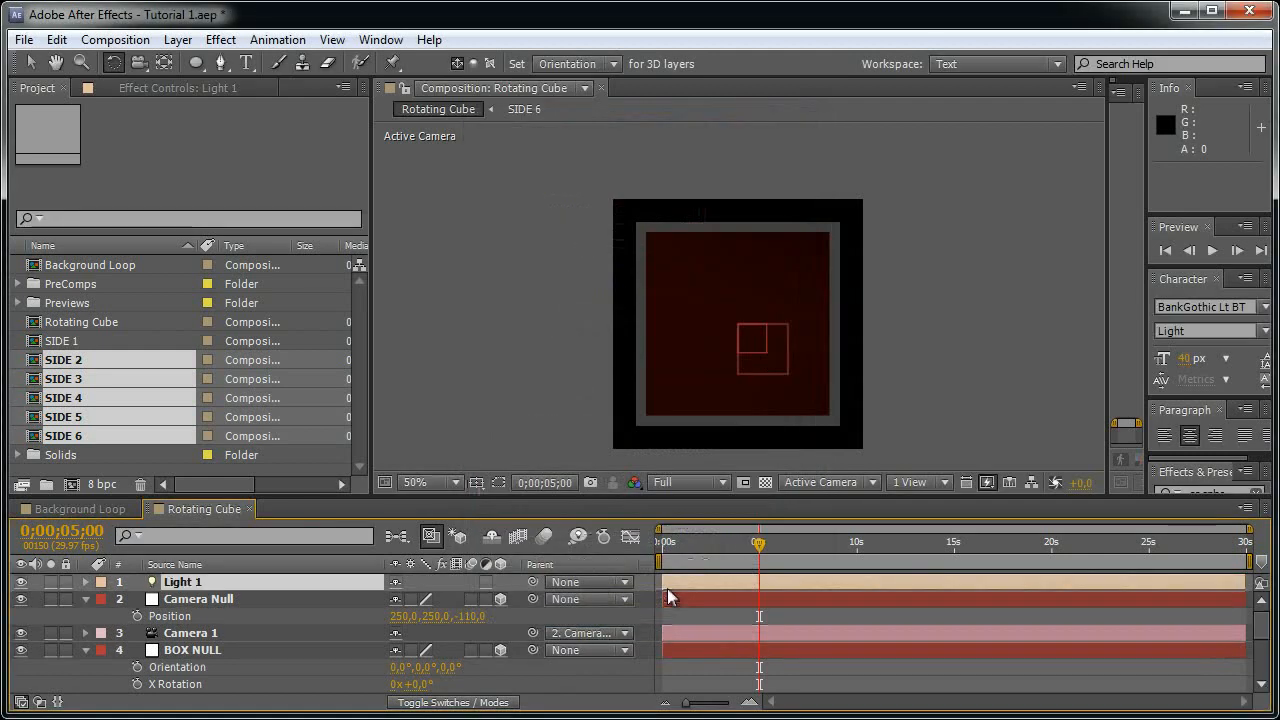
- Rename the new light Ambient
{"action": "double_click", "coordinate": [342, 578]}
{"action": "type", "text": "Ambie"}
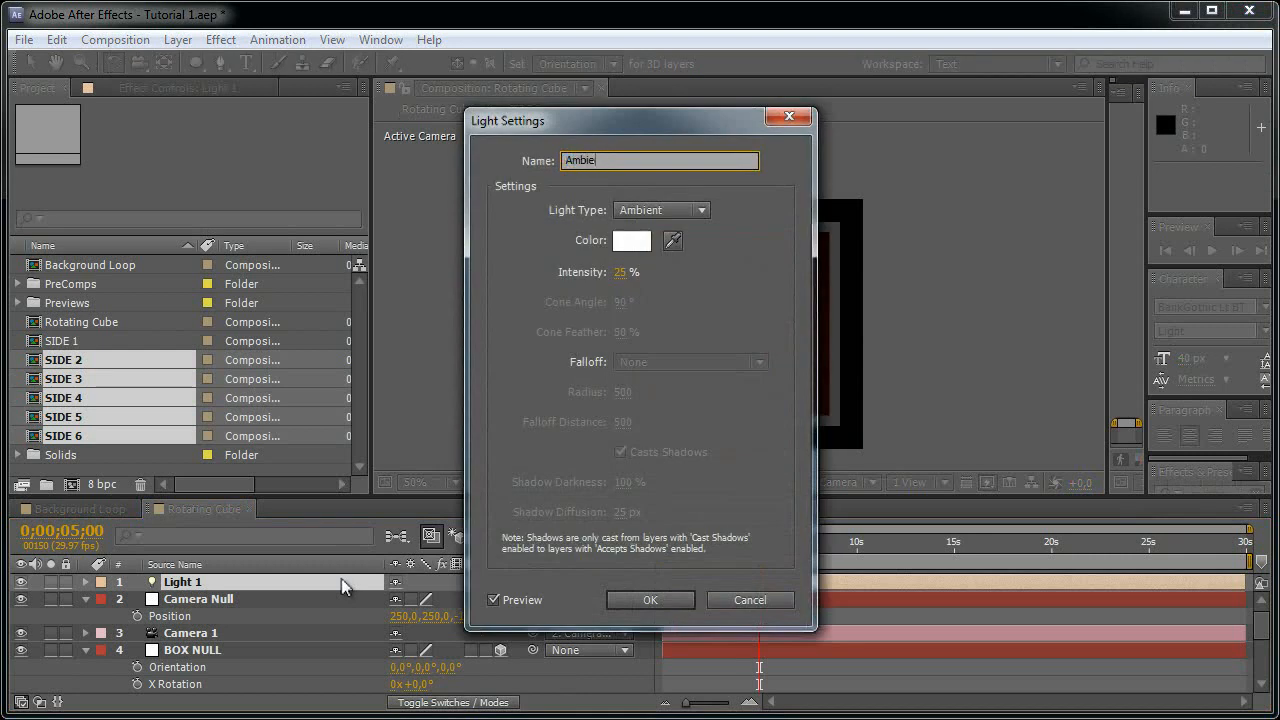
{"action": "type", "text": "nt"}
{"action": "key", "text": "Return"}
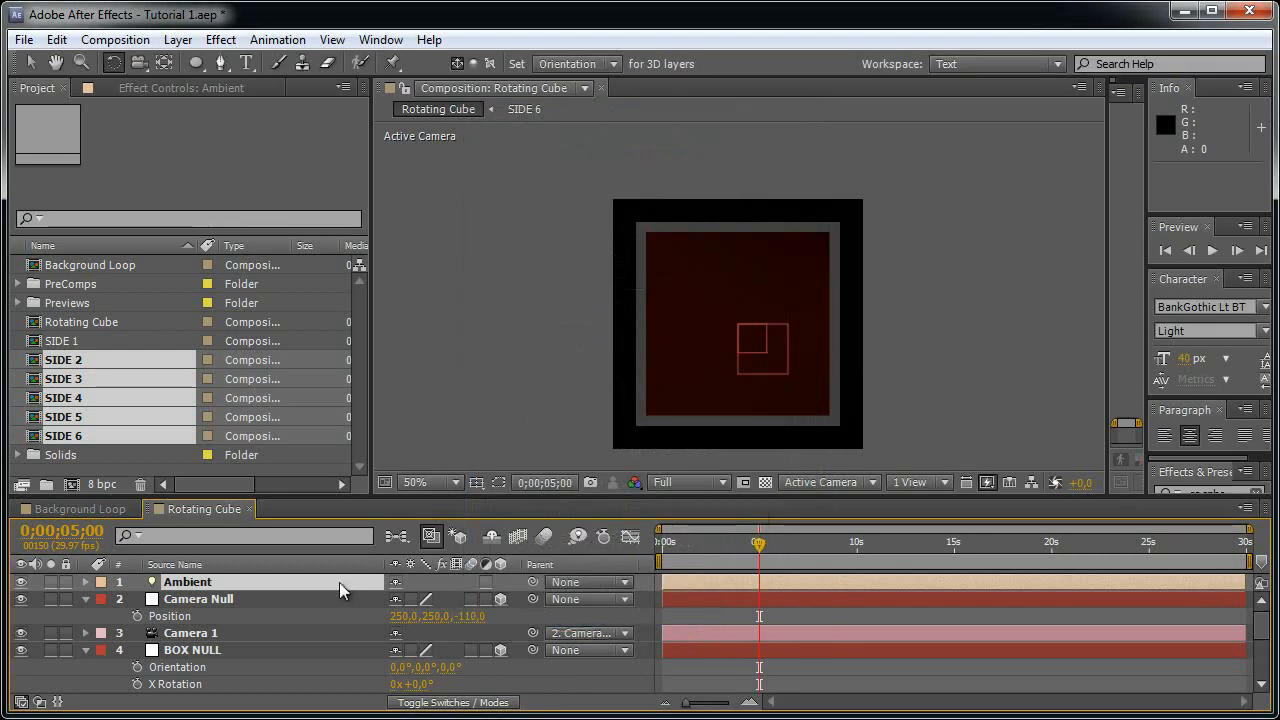
- Duplicate the Ambient light, name the copy Point and change its light type to Point
{"action": "key", "text": "ctrl+d"}
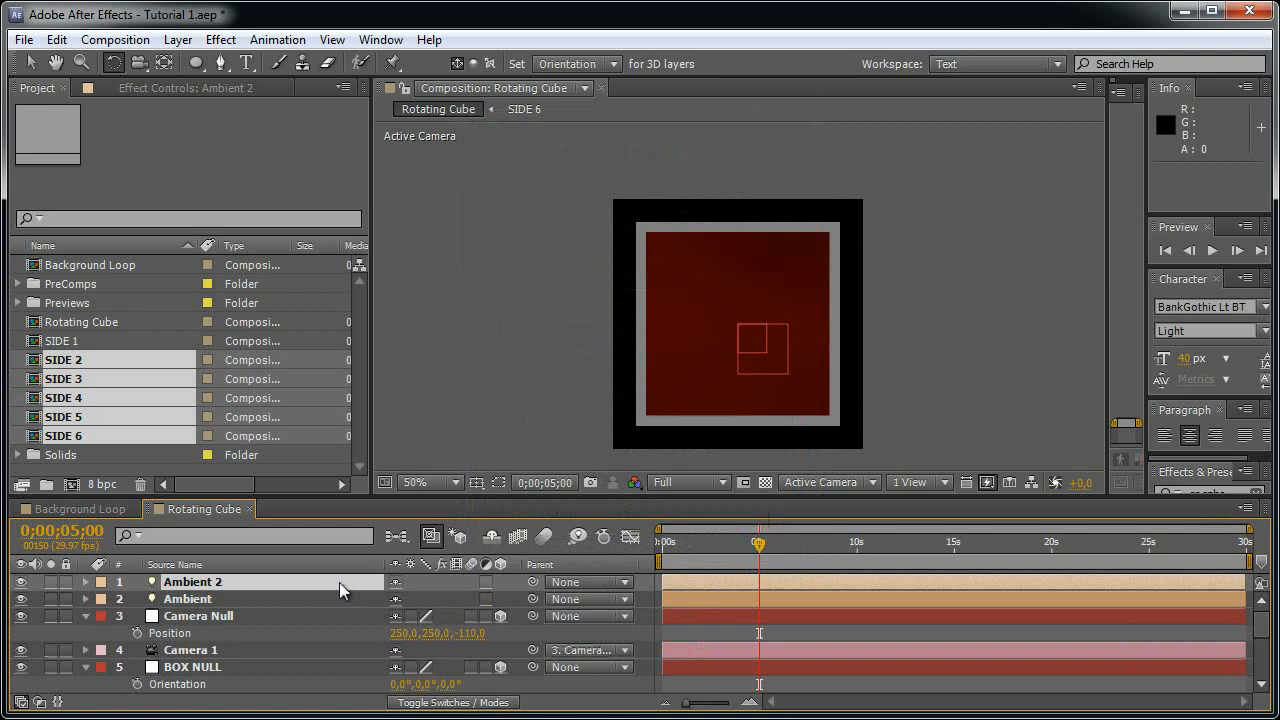
{"action": "double_click", "coordinate": [339, 582]}
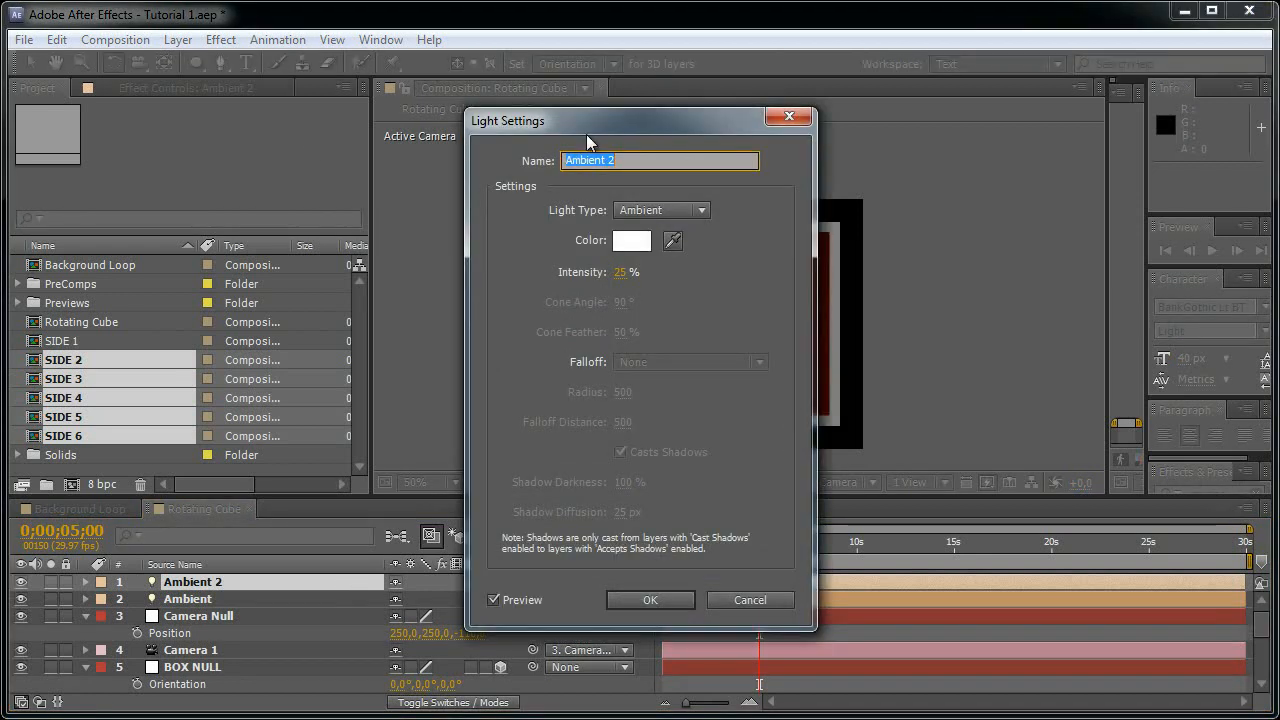
{"action": "left_click_drag", "start_coordinate": [607, 124], "coordinate": [577, 123]}
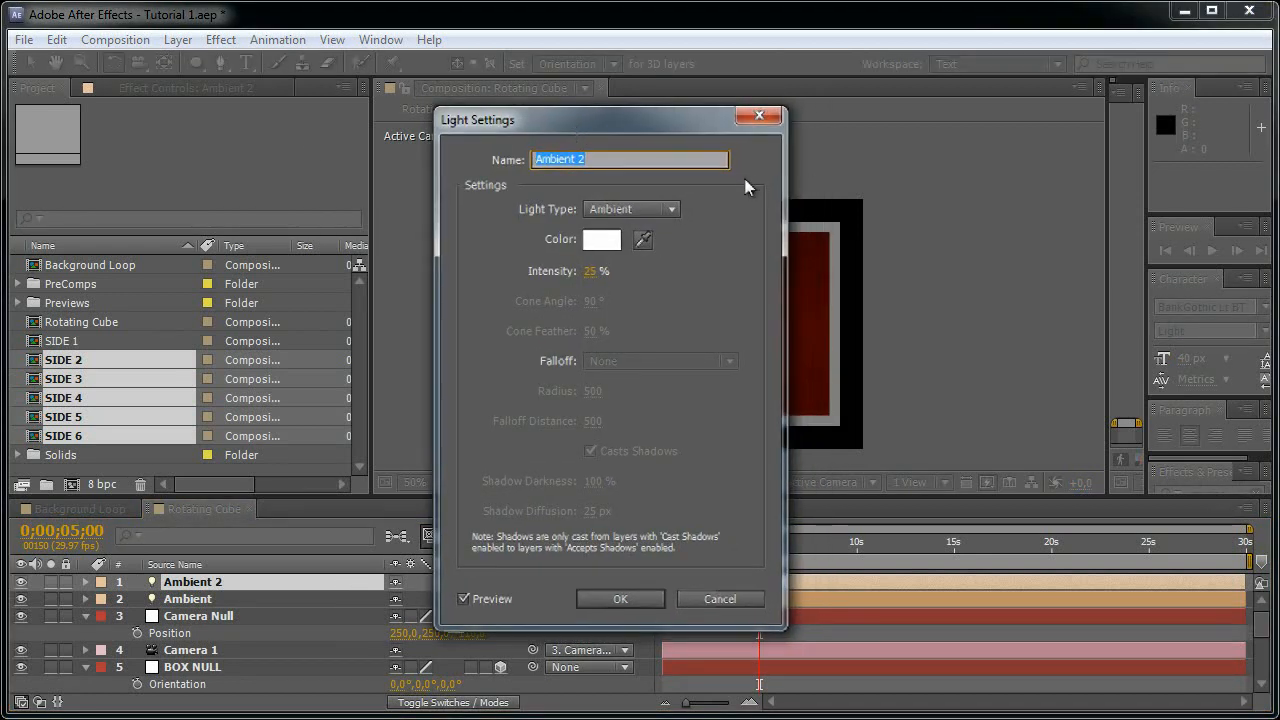
{"action": "type", "text": "Sp"}
{"action": "key", "text": "BackSpace"}
{"action": "key", "text": "BackSpace"}
{"action": "type", "text": "Point"}
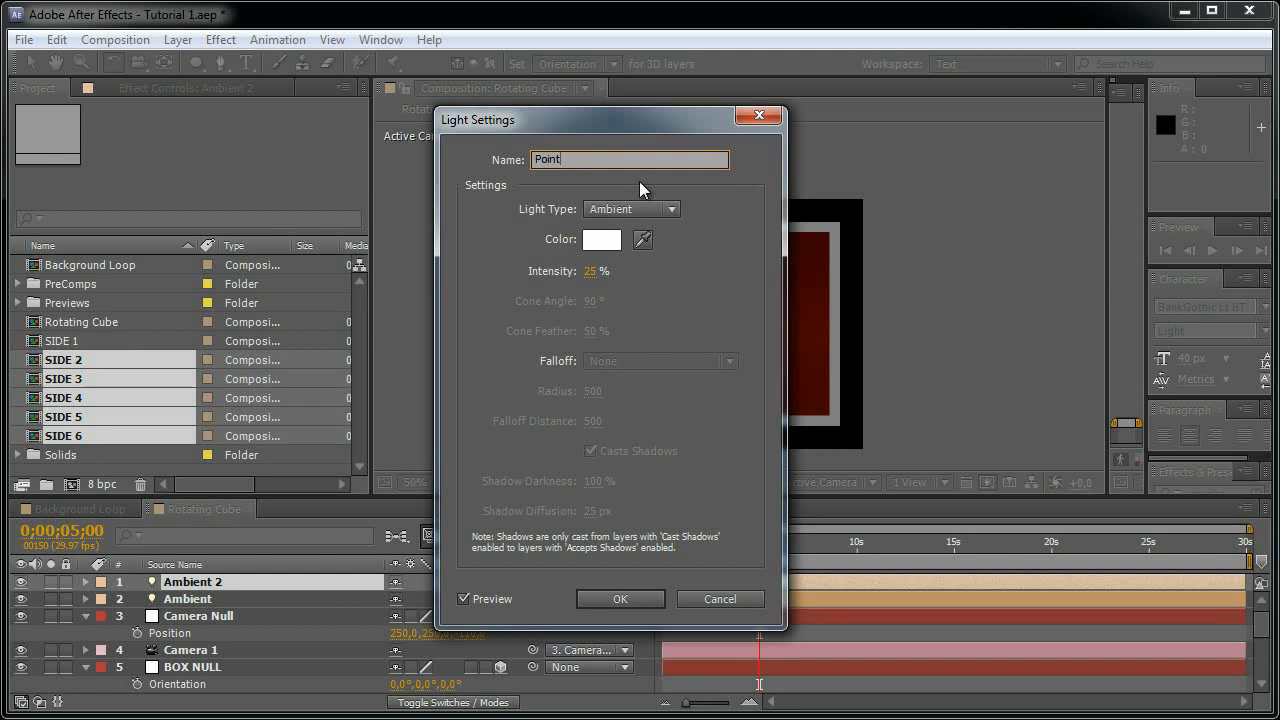
{"action": "left_click", "coordinate": [582, 208]}
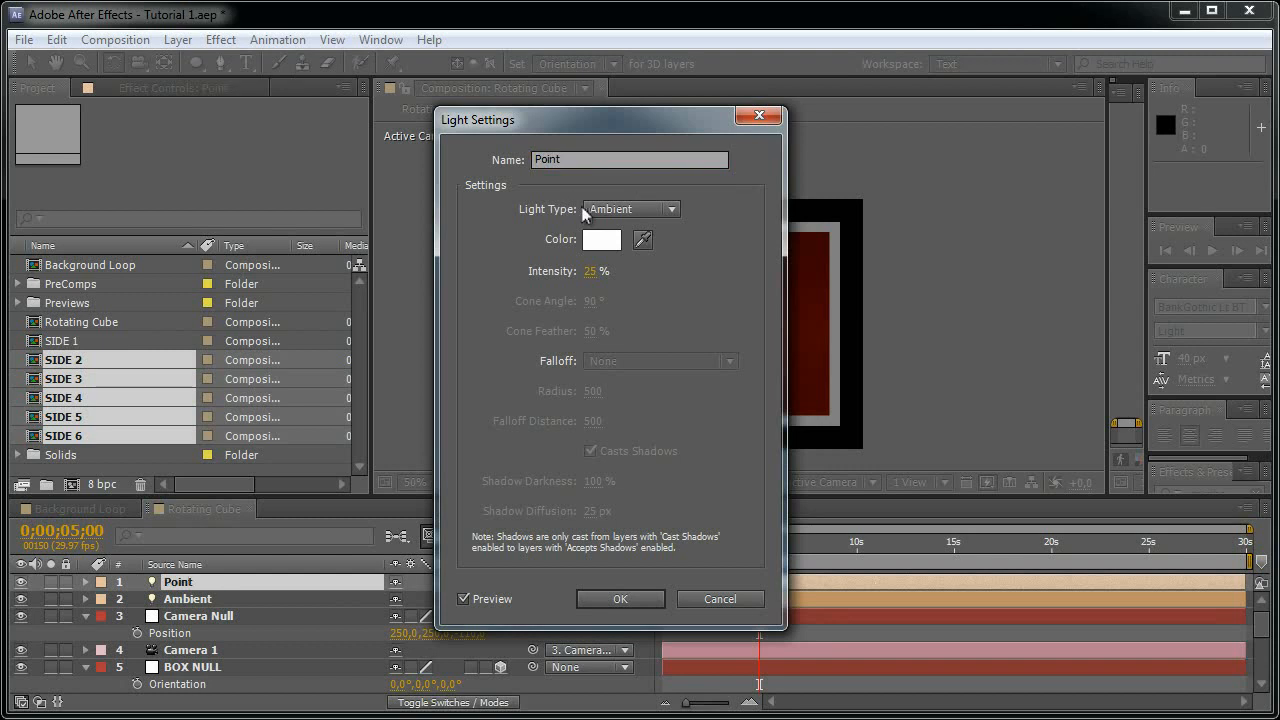
{"action": "left_click", "coordinate": [632, 209]}
{"action": "left_click", "coordinate": [633, 278]}
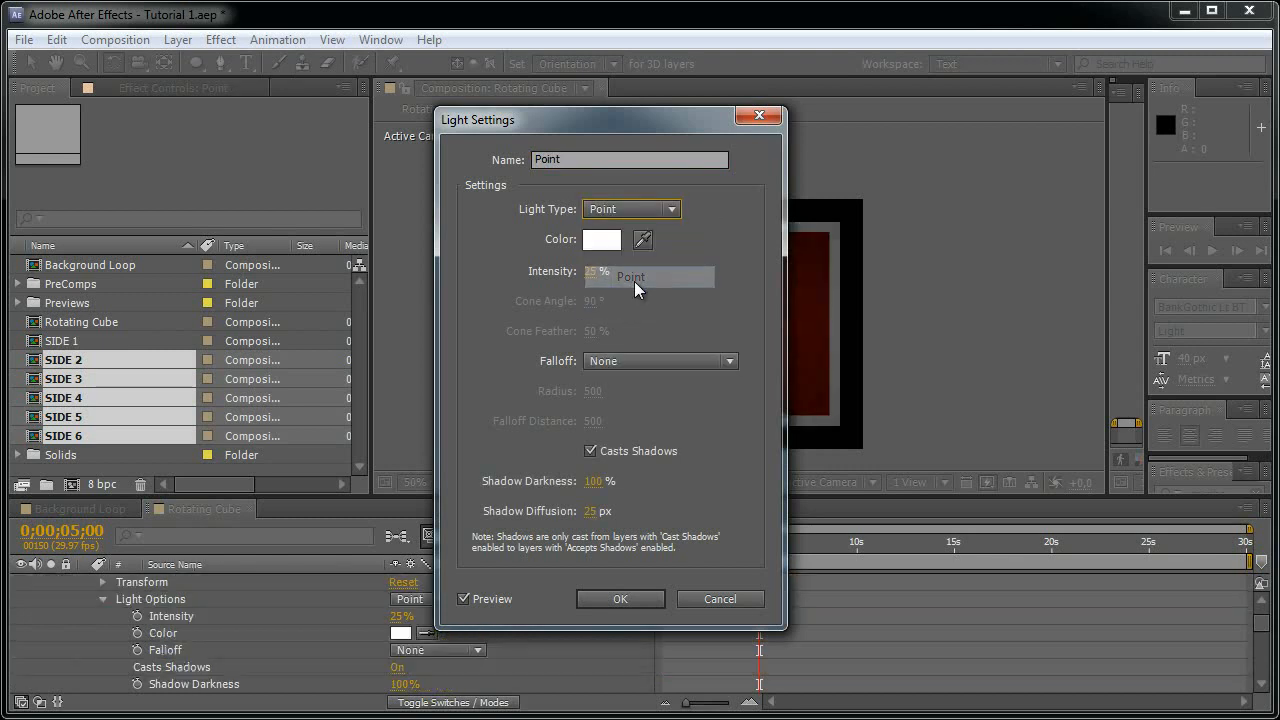
- Set the Point light's intensity to 100% with falloff None, and turn off its shadow casting
{"action": "left_click", "coordinate": [592, 271]}
{"action": "type", "text": "100"}
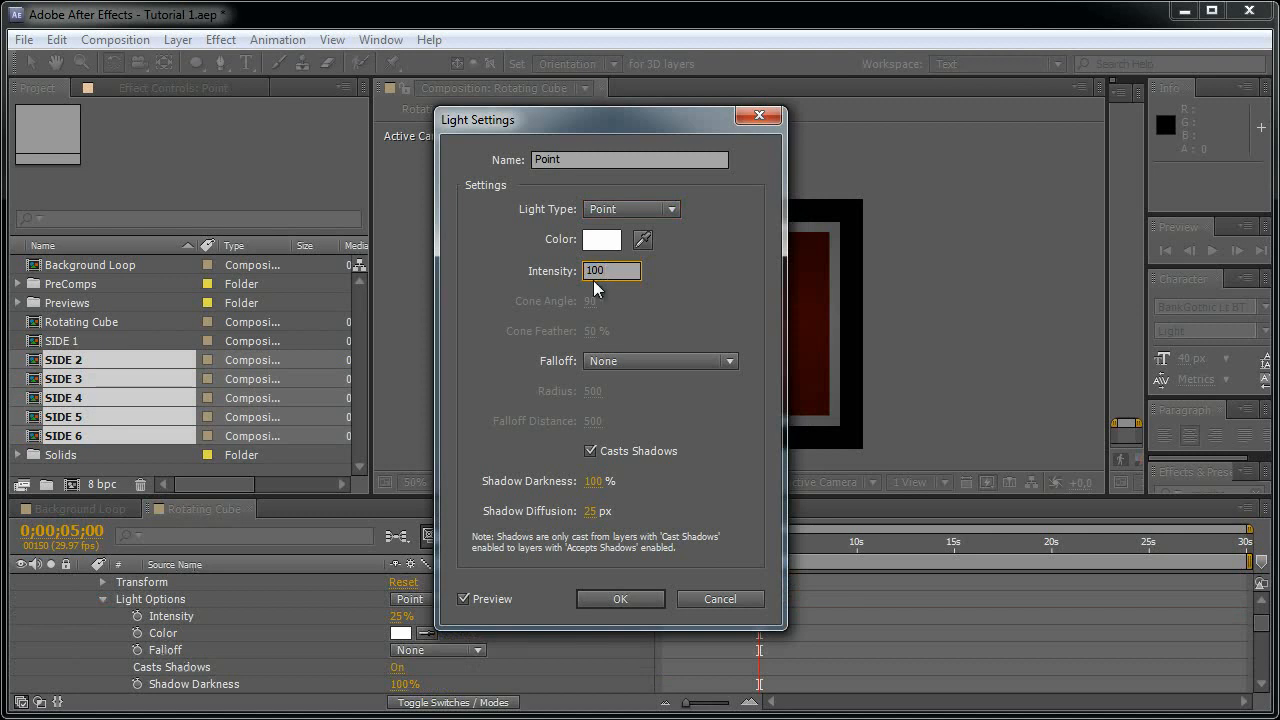
{"action": "left_click", "coordinate": [593, 361]}
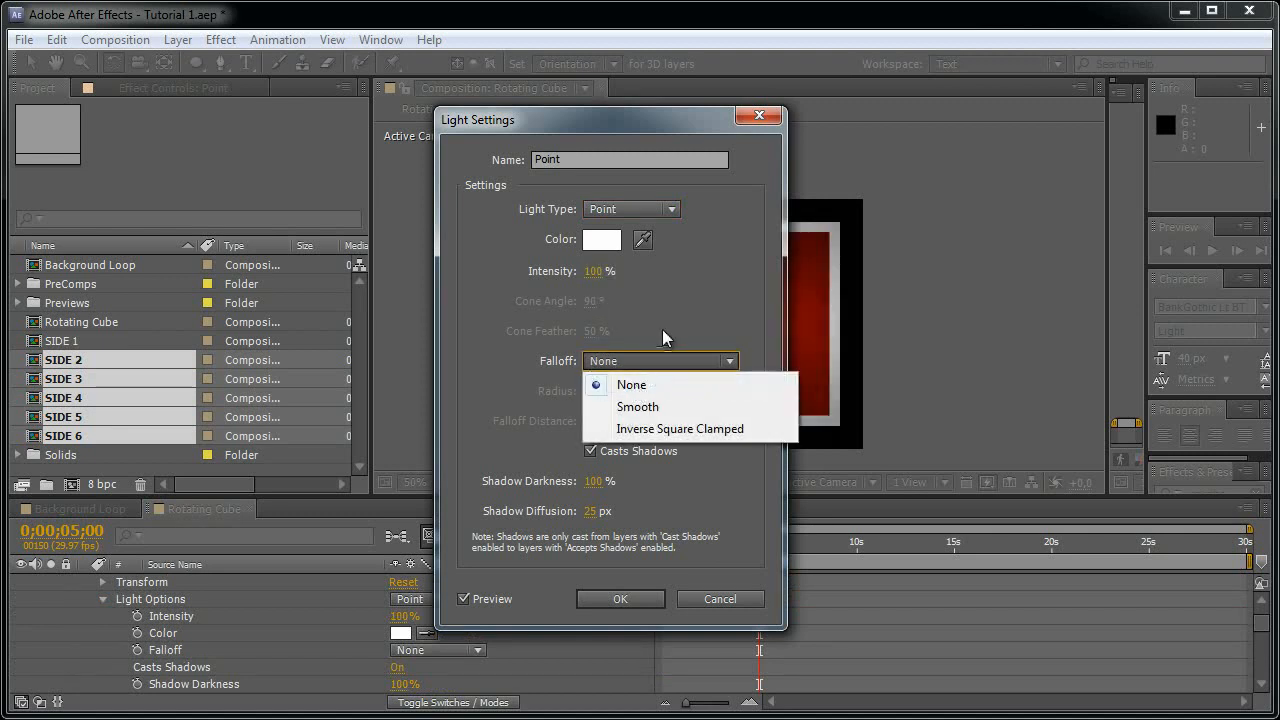
{"action": "left_click", "coordinate": [644, 383]}
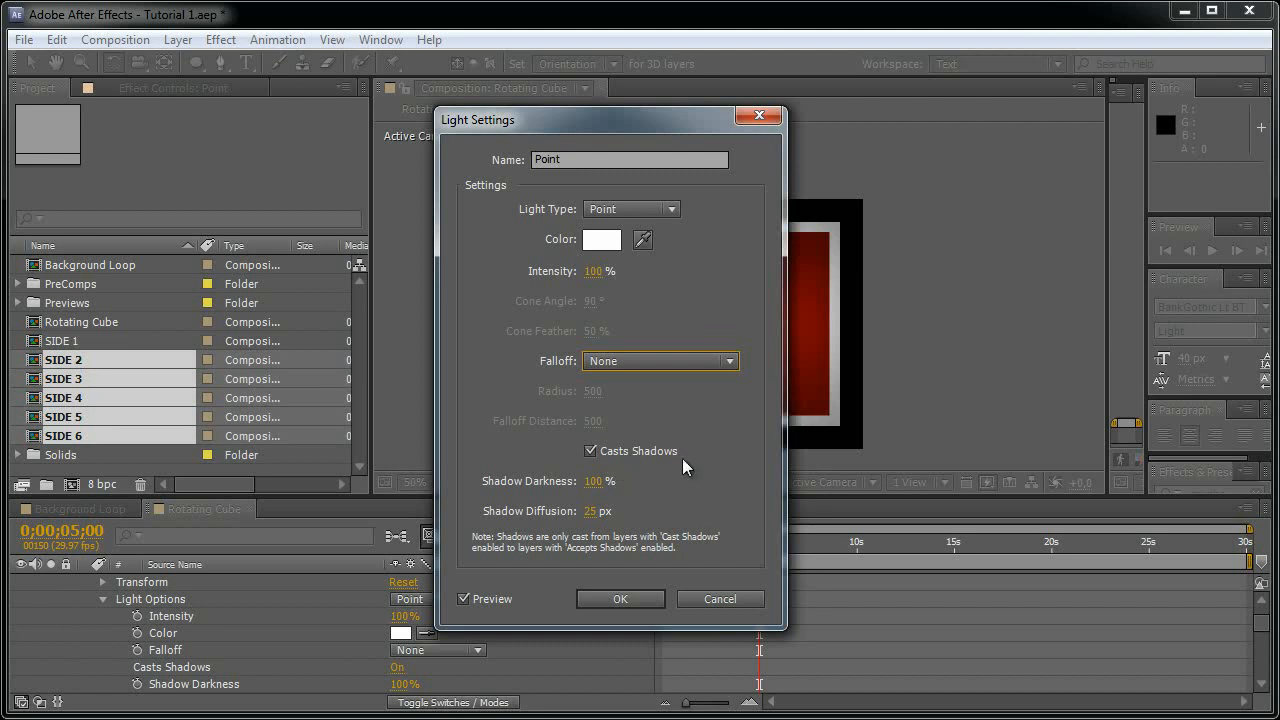
{"action": "left_click", "coordinate": [640, 458]}
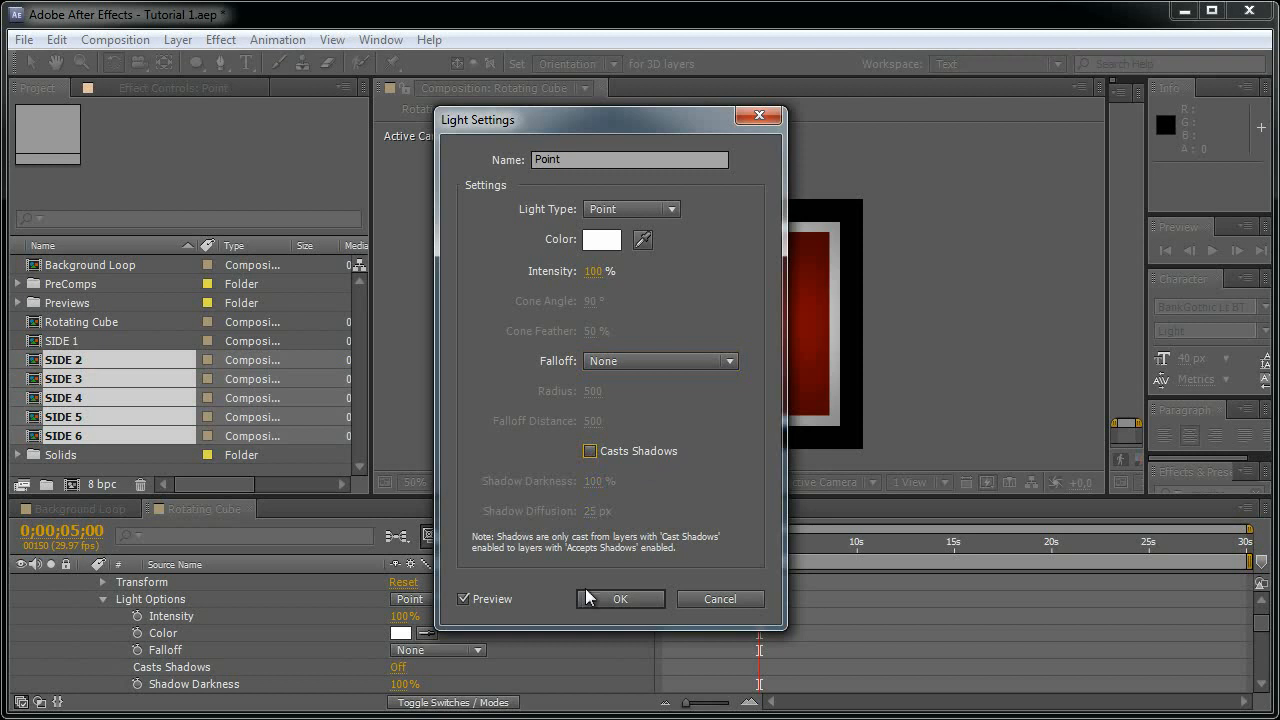
{"action": "left_click", "coordinate": [622, 606]}
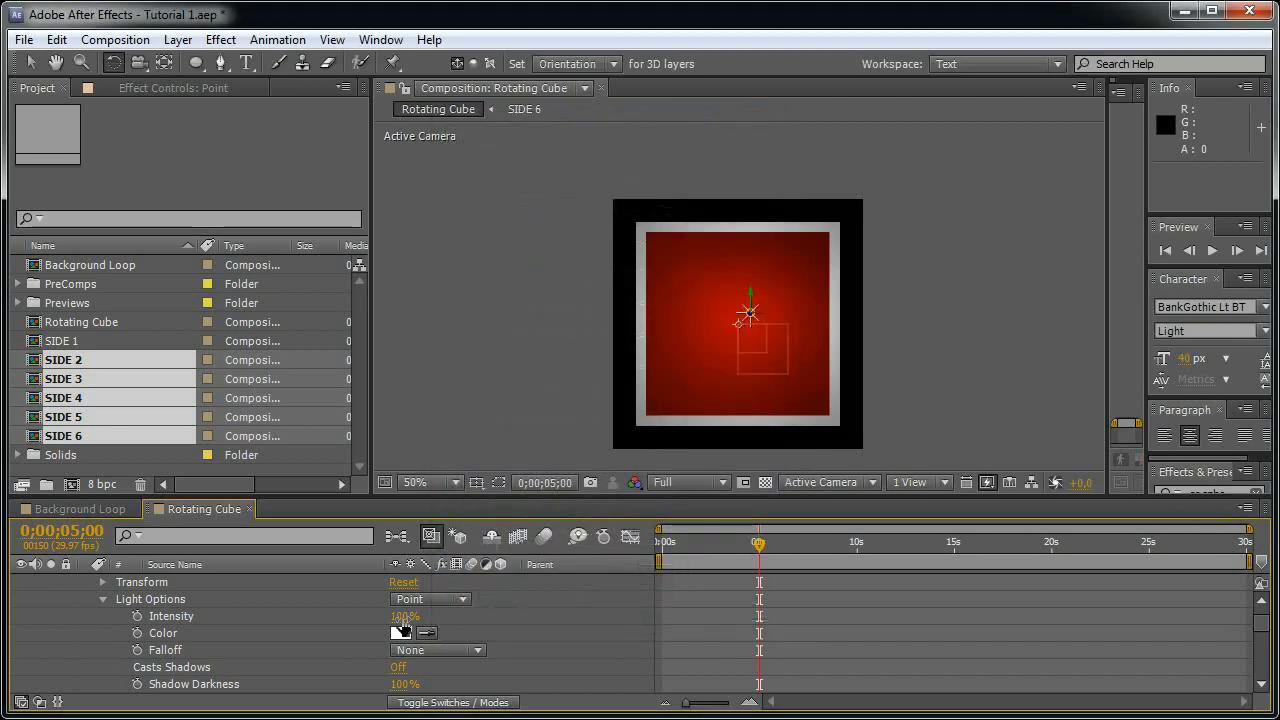
- Set the Point light's Y position to 35 and its Z position to -310
{"action": "key", "text": "p"}
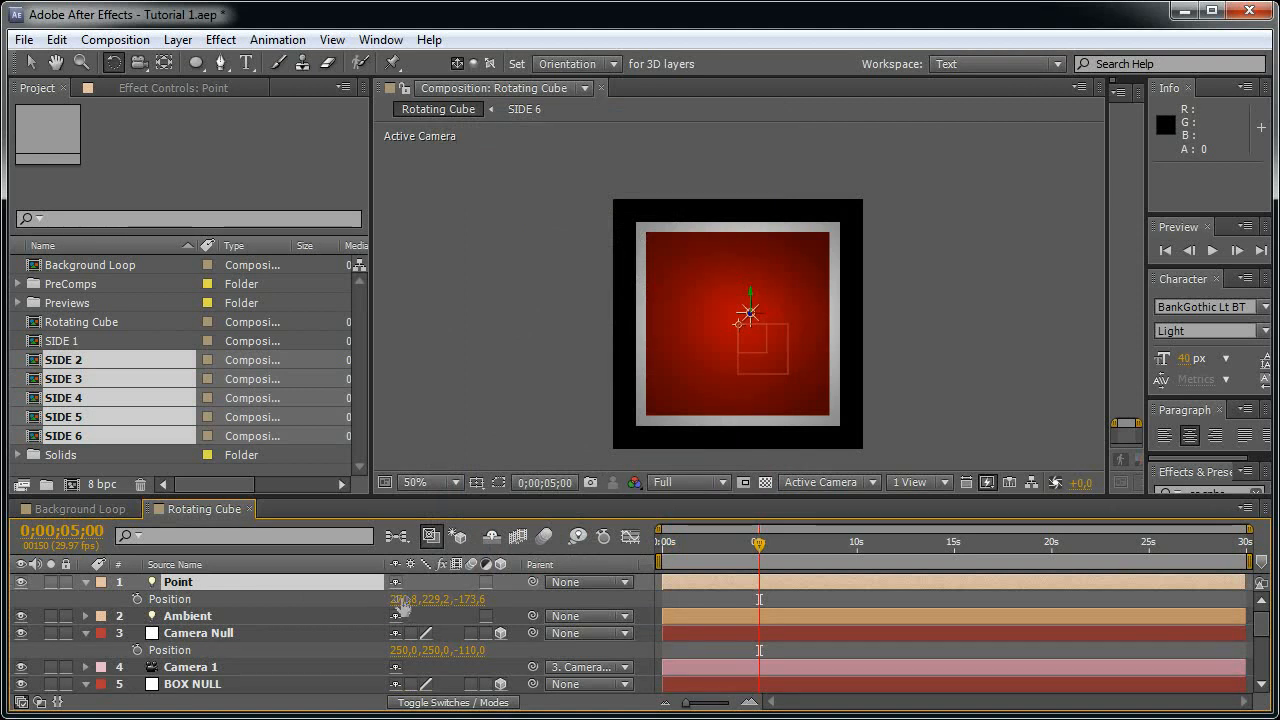
{"action": "left_click", "coordinate": [432, 599]}
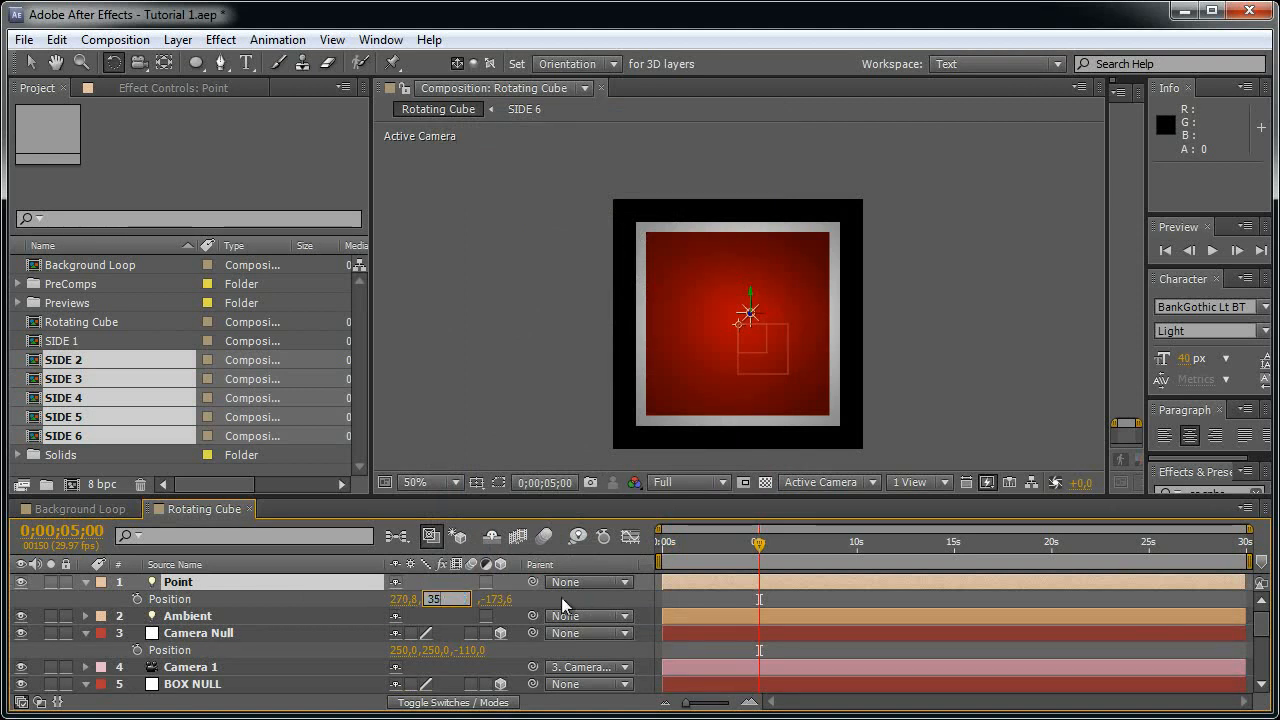
{"action": "type", "text": "35"}
{"action": "key", "text": "Return"}
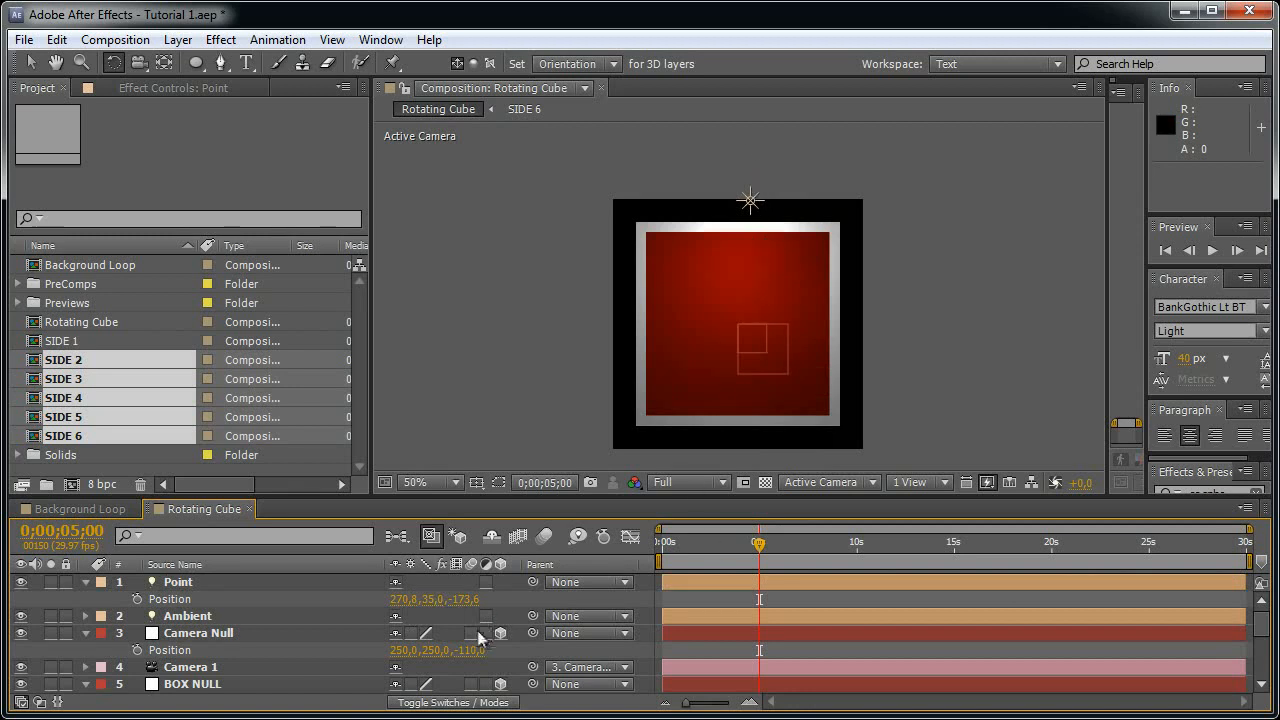
{"action": "left_click", "coordinate": [480, 601]}
{"action": "type", "text": "-310"}
{"action": "key", "text": "Return"}
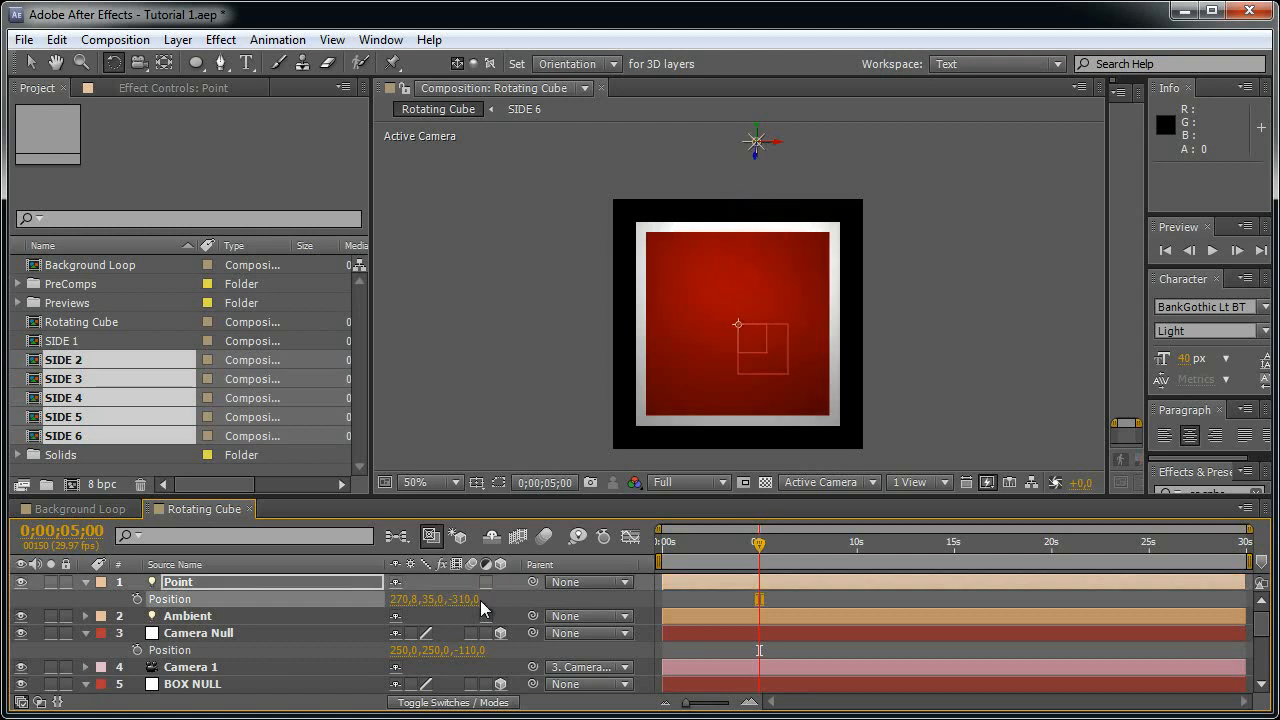
- Return the current time to 0;00;00;00 and collapse the BOX NULL layer's properties
{"action": "left_click_drag", "start_coordinate": [778, 544], "coordinate": [612, 560]}
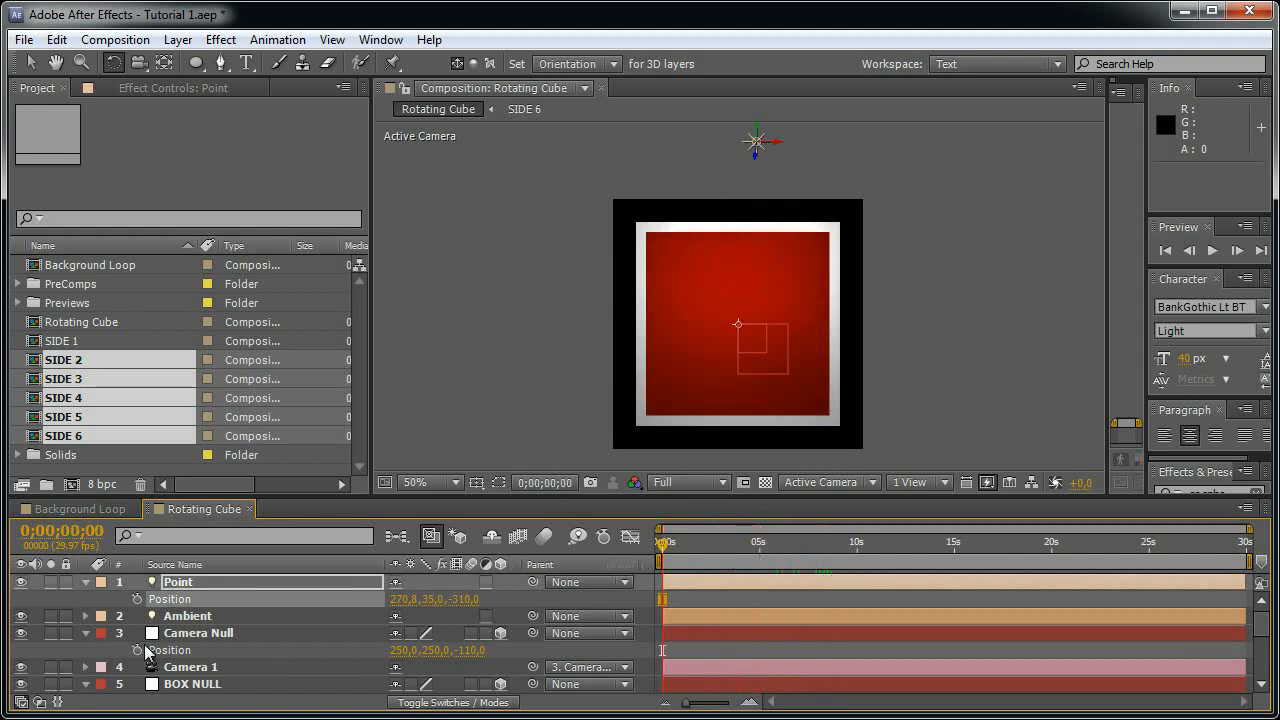
{"action": "left_click", "coordinate": [238, 686]}
{"action": "key", "text": "r"}
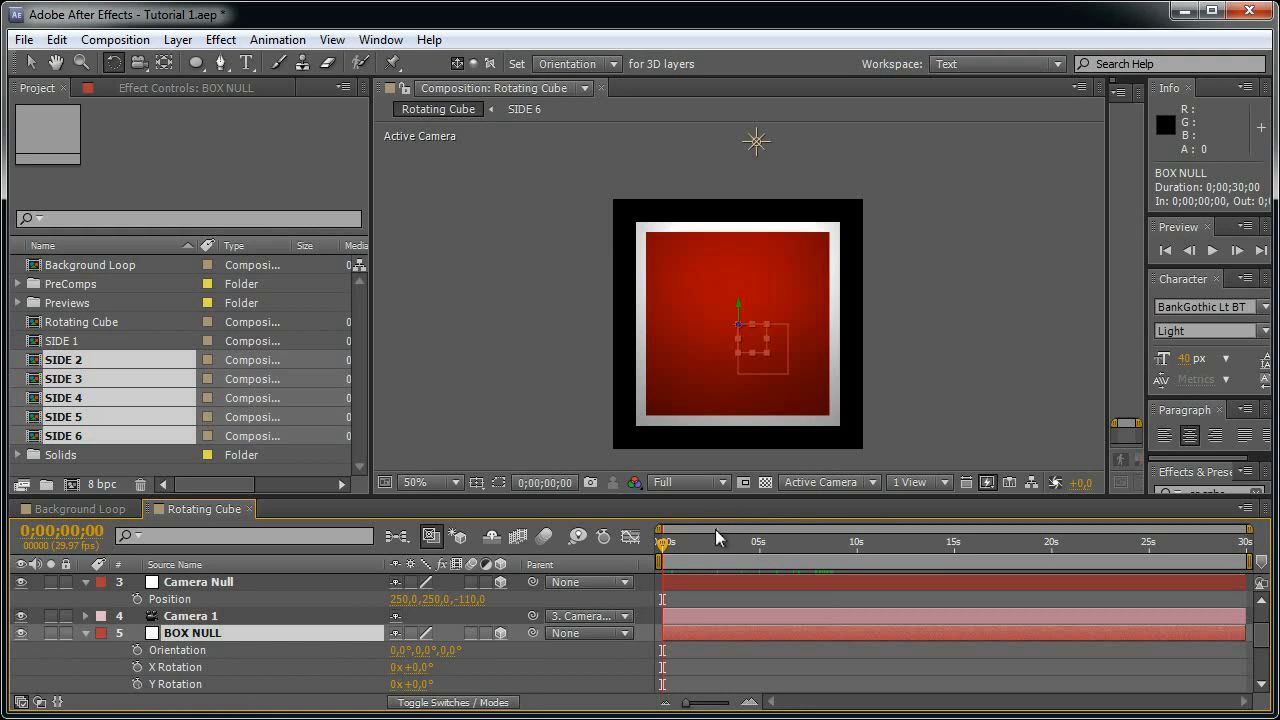
{"action": "left_click", "coordinate": [87, 634]}
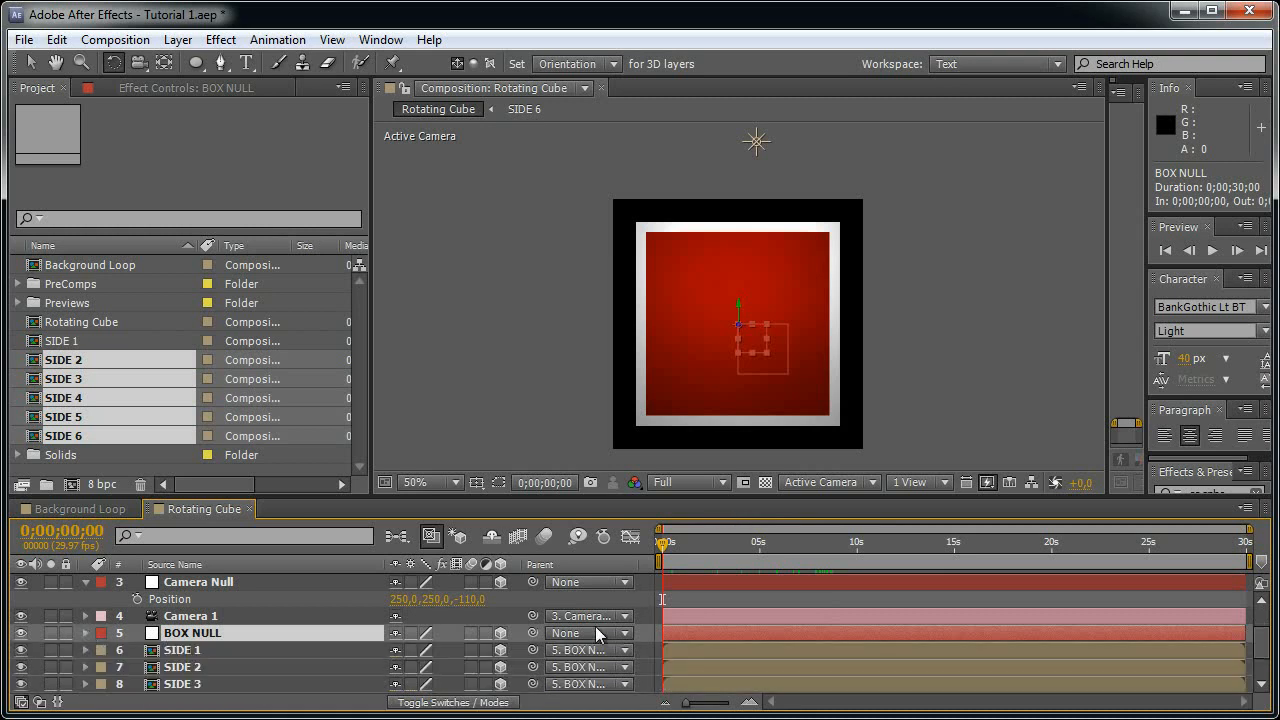
{"action": "left_click", "coordinate": [633, 596]}
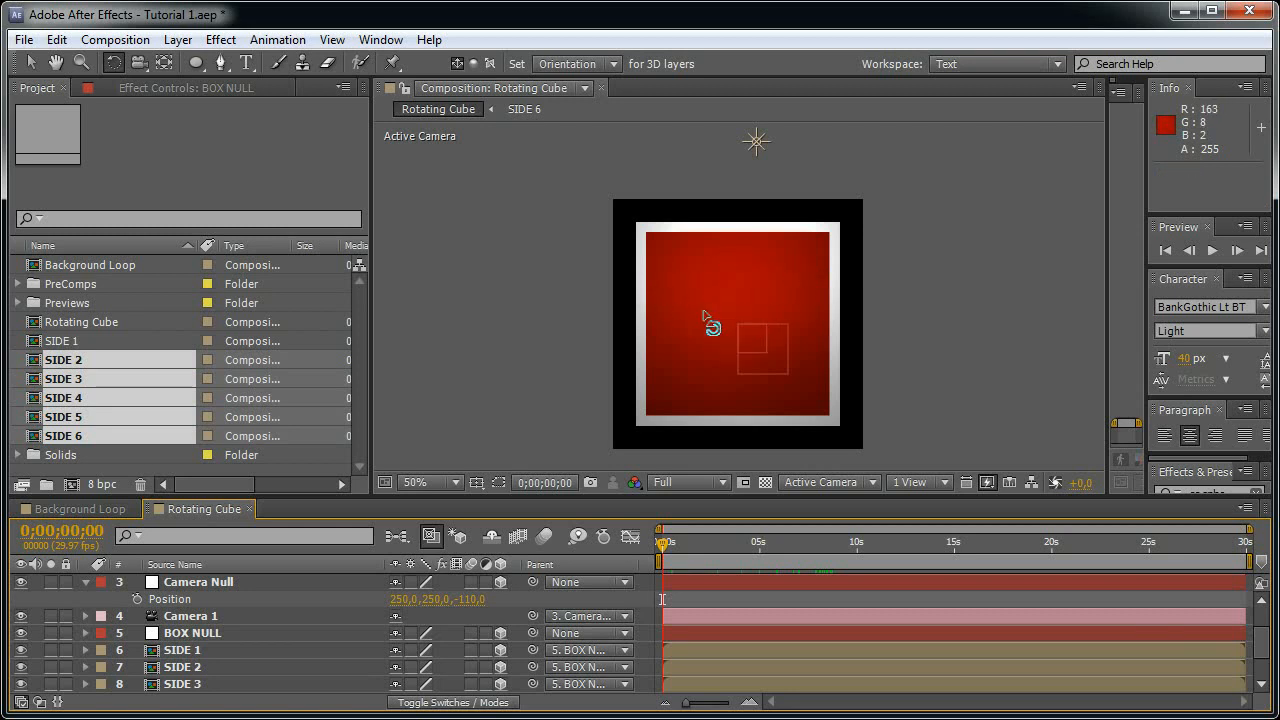
- Import logo_aetuts.png and logo-envato-transparent.png into the project, and widen the name column to read and check both files
{"action": "left_click", "coordinate": [283, 284]}
{"action": "left_click", "coordinate": [291, 474]}
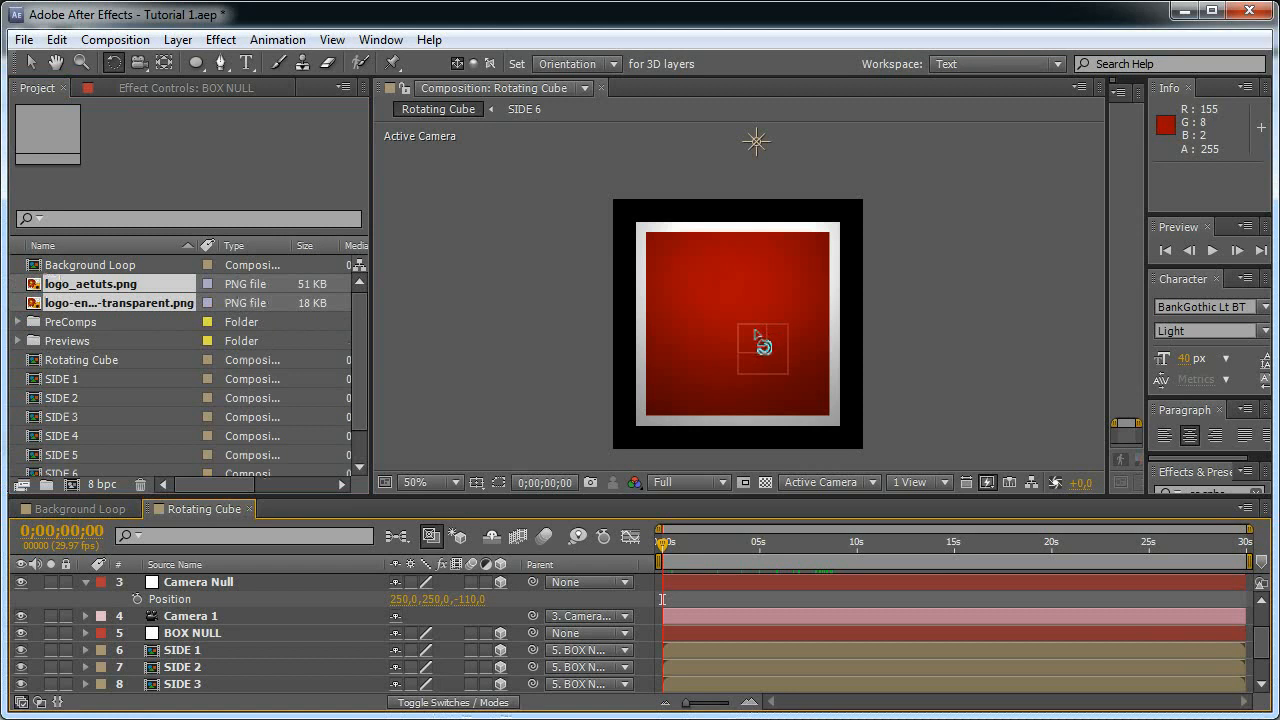
{"action": "left_click", "coordinate": [116, 320]}
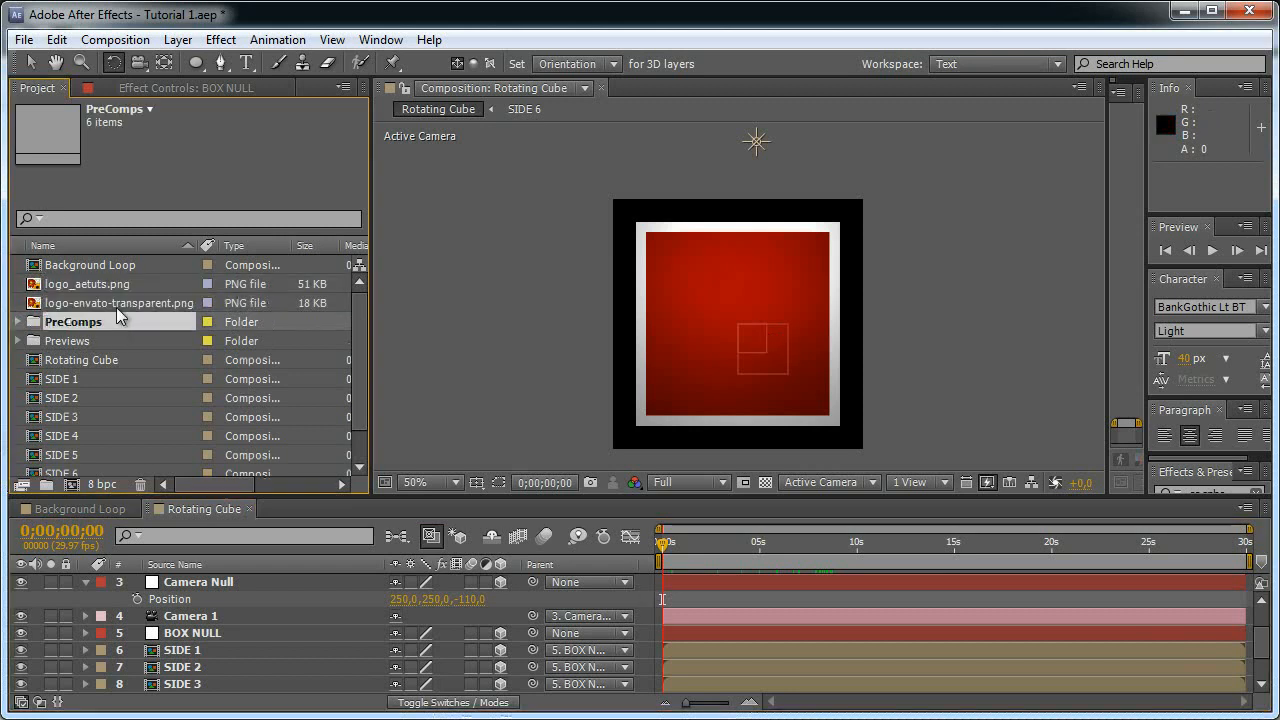
{"action": "left_click_drag", "start_coordinate": [207, 246], "coordinate": [232, 247]}
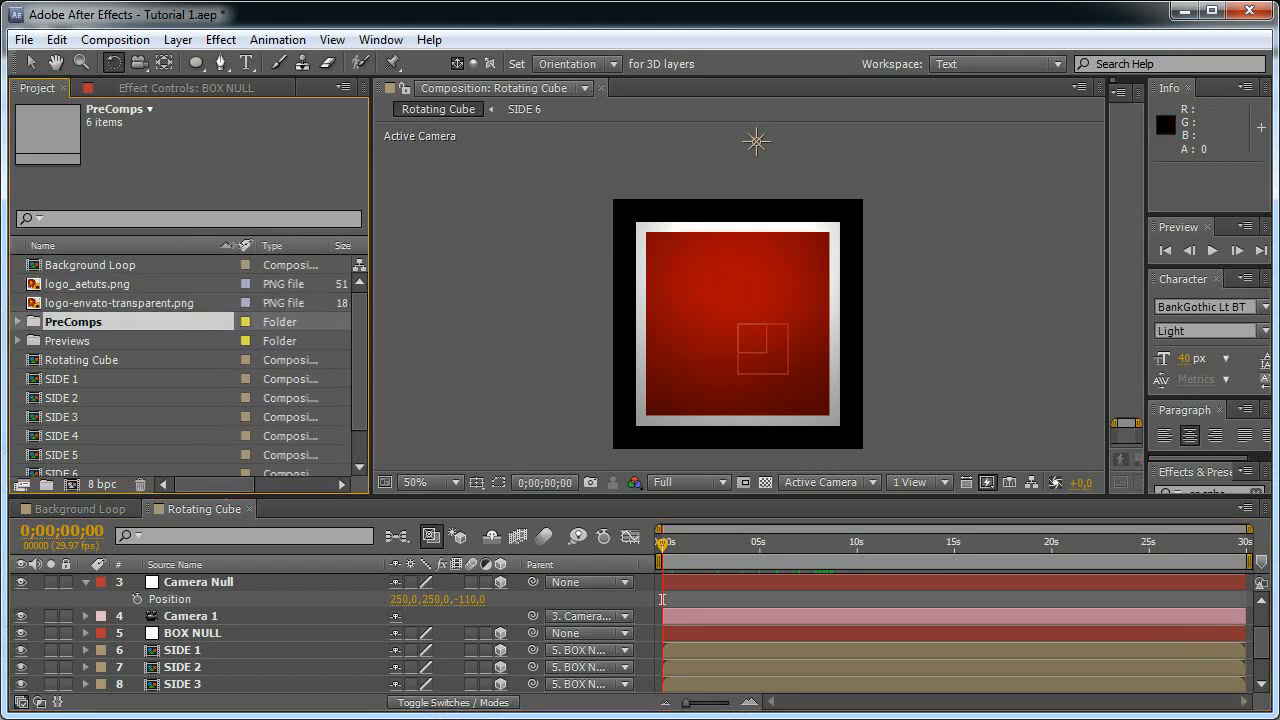
{"action": "left_click", "coordinate": [160, 303]}
{"action": "left_click", "coordinate": [136, 284]}
{"action": "left_click", "coordinate": [136, 303]}
{"action": "left_click", "coordinate": [136, 284]}
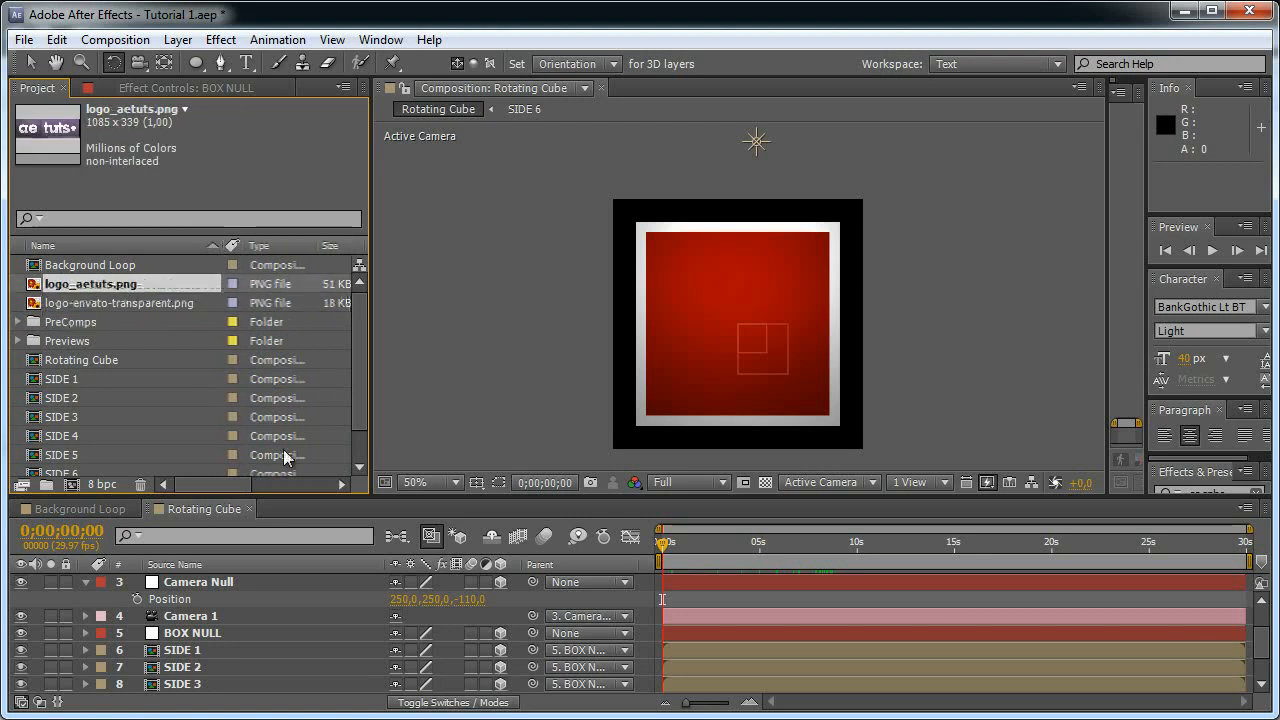
- Place logo_aetuts.png as the top layer of the SIDE 1 composition and scale it to 37%
{"action": "left_click", "coordinate": [85, 582]}
{"action": "double_click", "coordinate": [234, 632]}
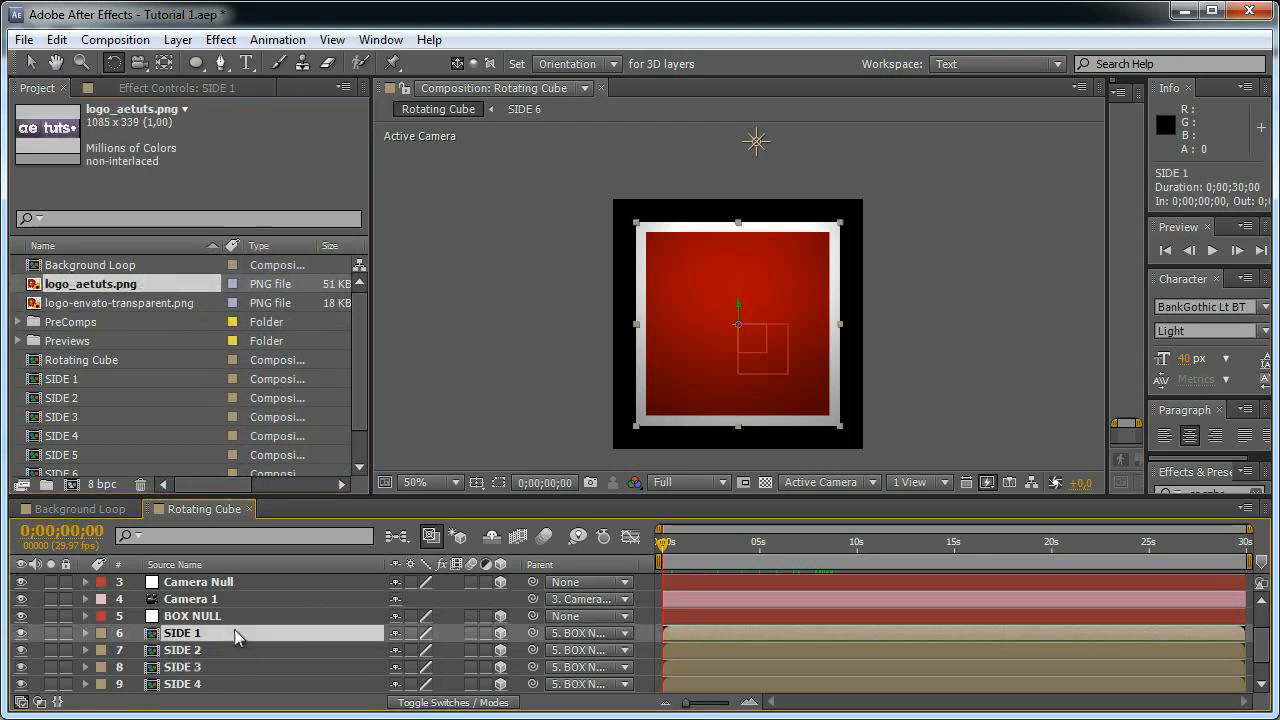
{"action": "left_click_drag", "start_coordinate": [91, 283], "coordinate": [308, 579]}
{"action": "key", "text": "s"}
{"action": "left_click_drag", "start_coordinate": [445, 599], "coordinate": [393, 599]}
{"action": "key", "text": "Return"}
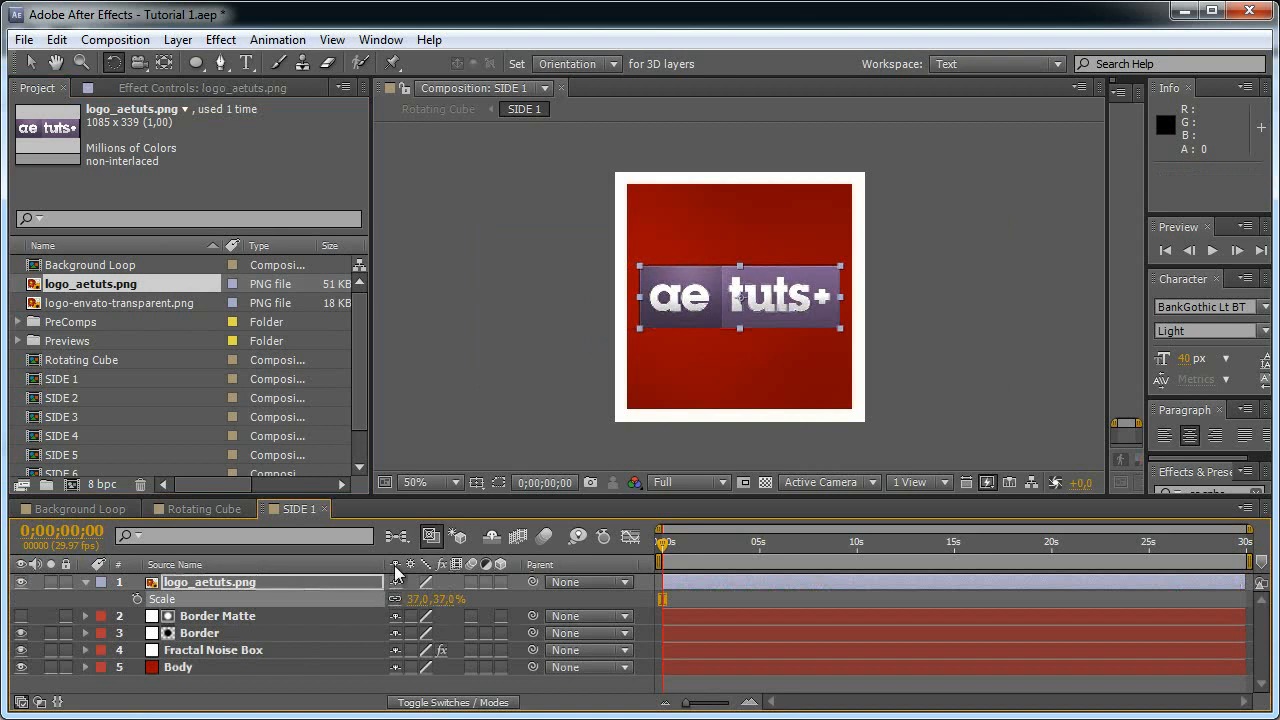
- Place logo-envato-transparent.png as the top layer of the SIDE 2 composition and scale it to 83%
{"action": "double_click", "coordinate": [62, 398]}
{"action": "left_click_drag", "start_coordinate": [122, 303], "coordinate": [347, 603]}
{"action": "key", "text": "s"}
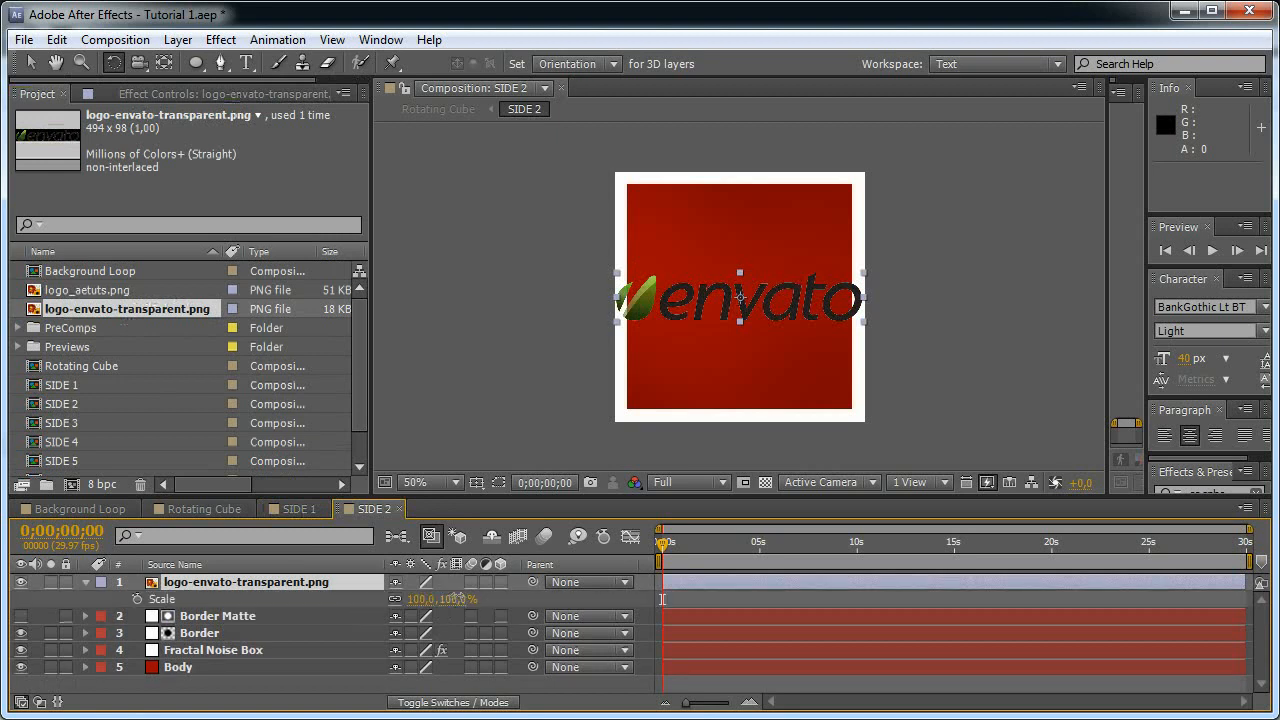
{"action": "left_click_drag", "start_coordinate": [463, 598], "coordinate": [446, 598]}
{"action": "scroll", "coordinate": [775, 355], "scroll_direction": "up", "scroll_amount": 4}
{"action": "scroll", "coordinate": [778, 355], "scroll_direction": "down", "scroll_amount": 1}
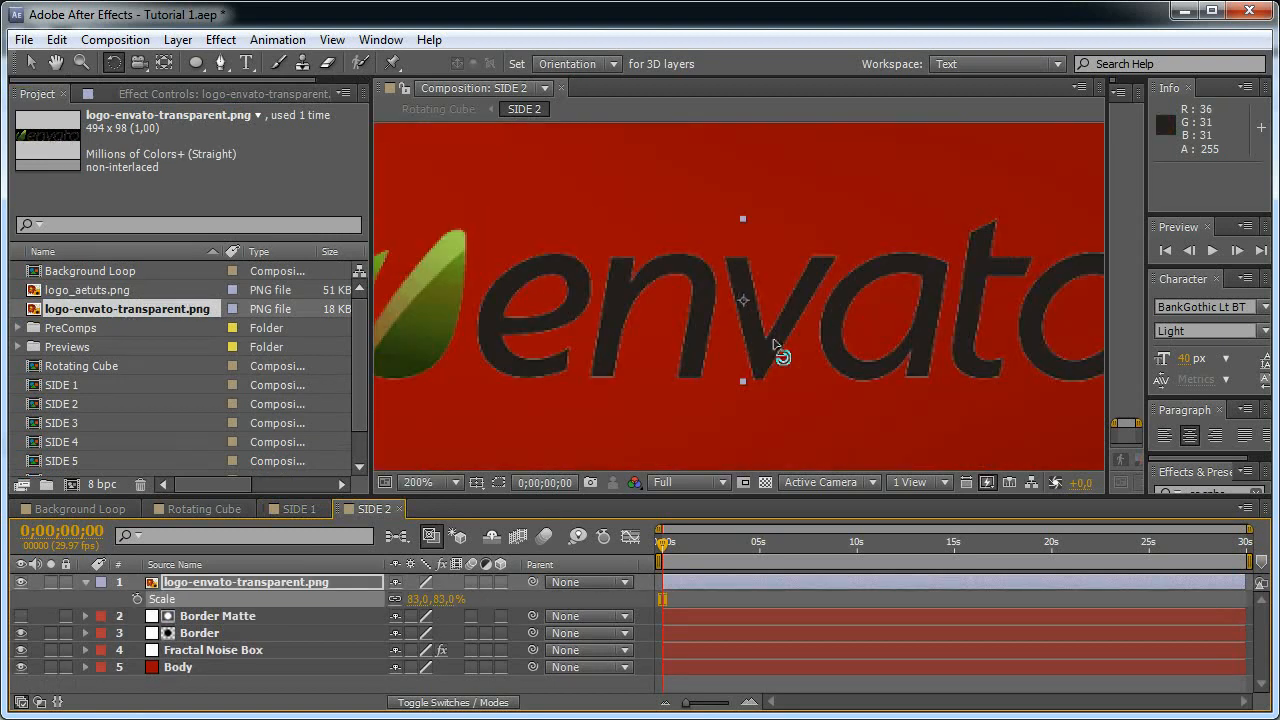
{"action": "scroll", "coordinate": [776, 360], "scroll_direction": "down", "scroll_amount": 1}
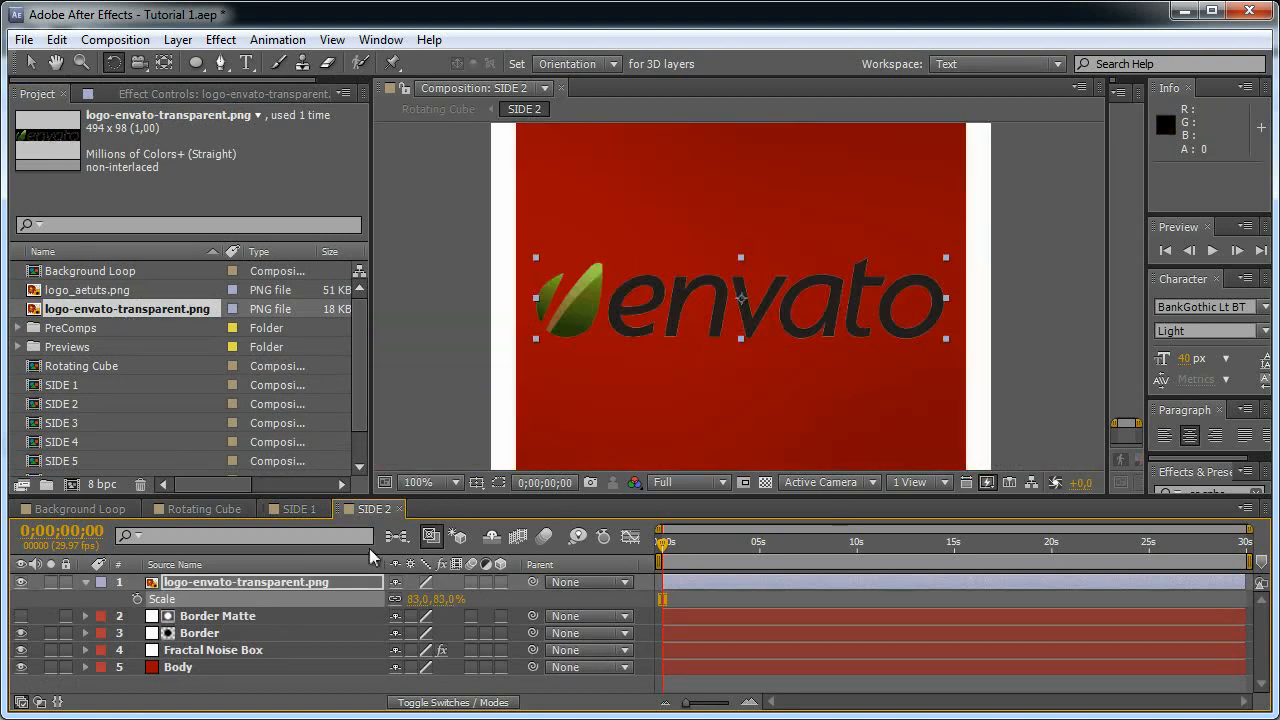
- Place logo_aetuts.png as the top layer of the SIDE 3 composition and scale it down to fit inside the border
{"action": "double_click", "coordinate": [99, 423]}
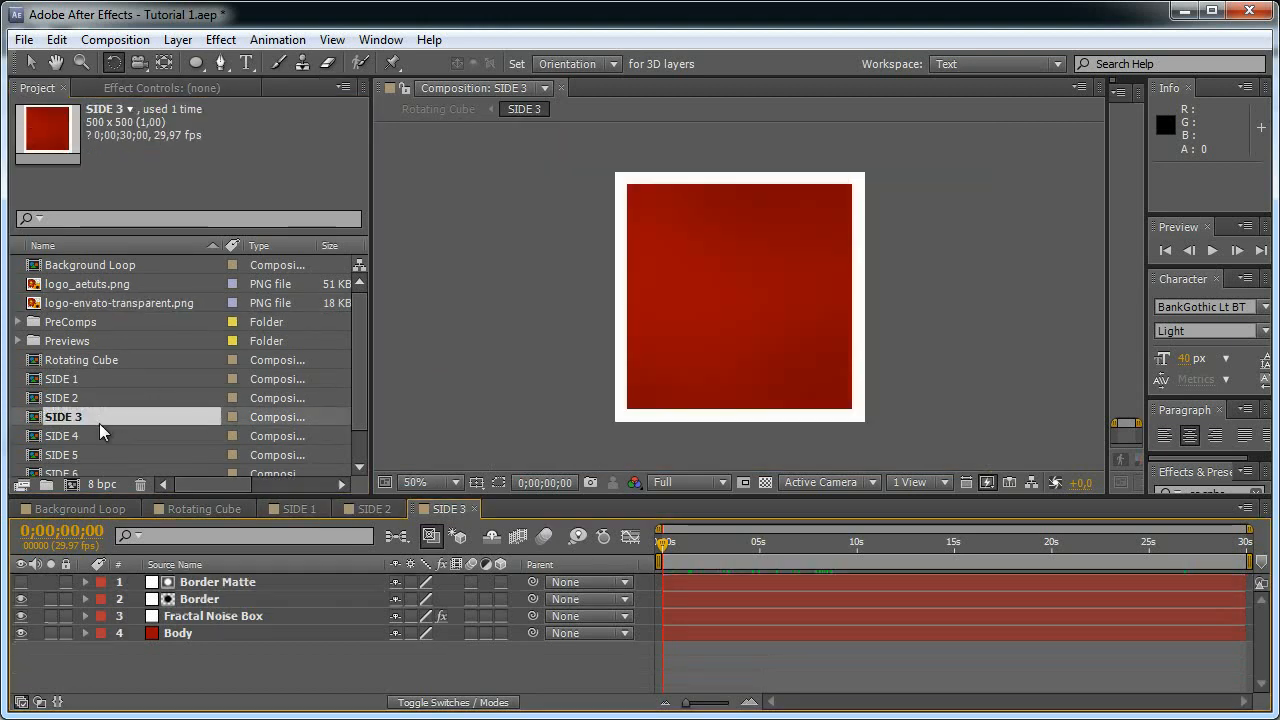
{"action": "left_click_drag", "start_coordinate": [95, 285], "coordinate": [358, 594]}
{"action": "key", "text": "s"}
{"action": "left_click_drag", "start_coordinate": [455, 600], "coordinate": [409, 600]}
- Place logo-envato-transparent.png as the top layer of the SIDE 4 composition and scale it to 78%
{"action": "double_click", "coordinate": [87, 438]}
{"action": "left_click_drag", "start_coordinate": [127, 299], "coordinate": [368, 579]}
{"action": "key", "text": "s"}
{"action": "left_click_drag", "start_coordinate": [445, 599], "coordinate": [424, 599]}
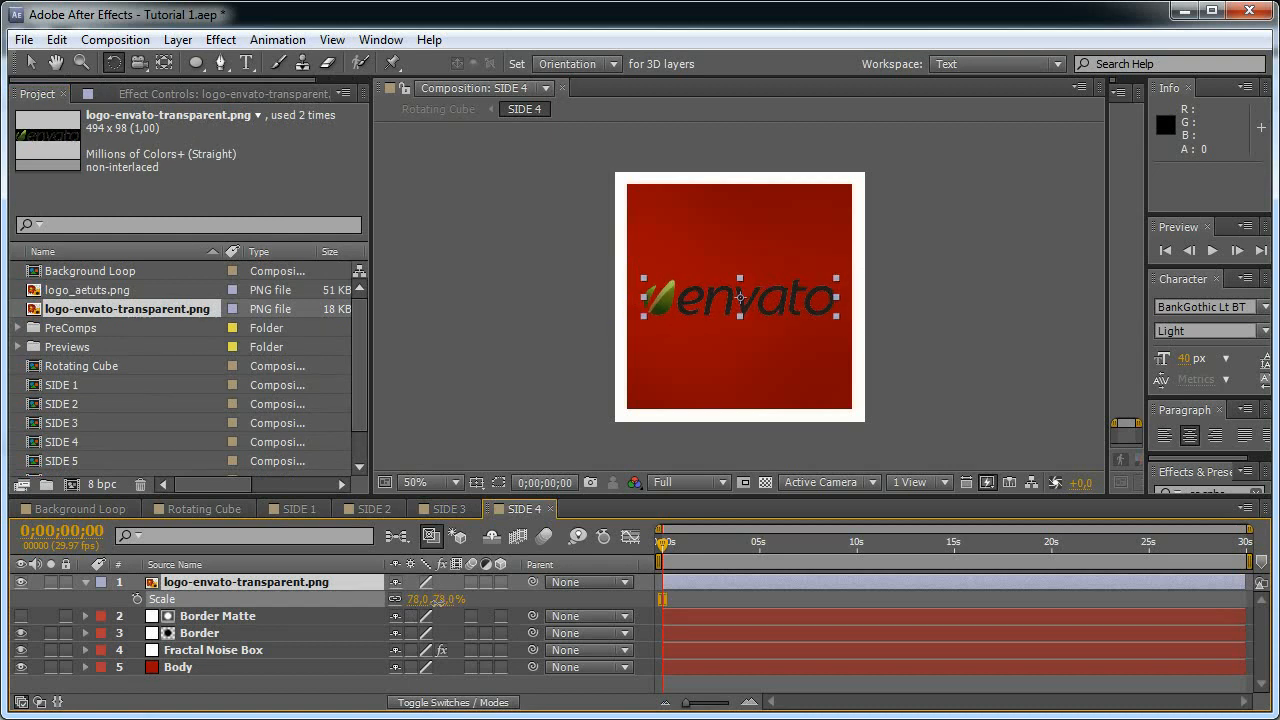
- Show BOX NULL's rotation properties in the Rotating Cube composition, test the cube's spin with Y Rotation, and undo the test
{"action": "left_click", "coordinate": [200, 509]}
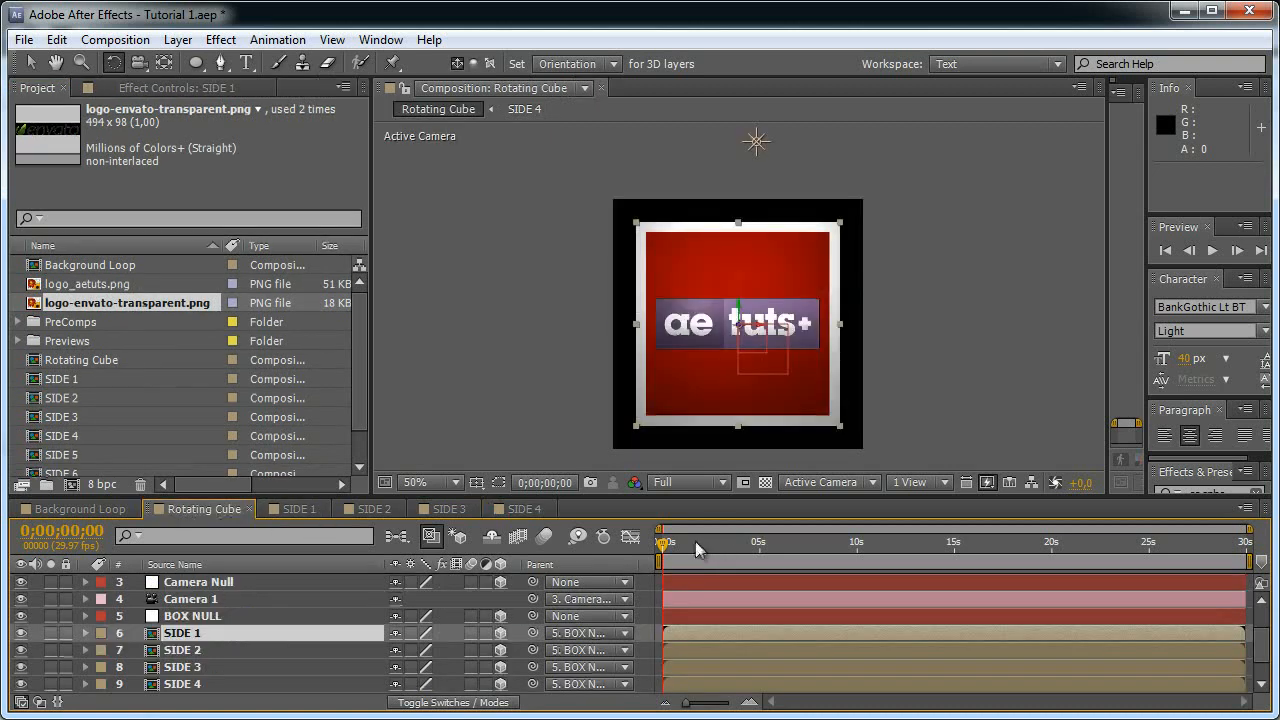
{"action": "left_click", "coordinate": [205, 617]}
{"action": "key", "text": "r"}
{"action": "left_click_drag", "start_coordinate": [425, 667], "coordinate": [905, 653]}
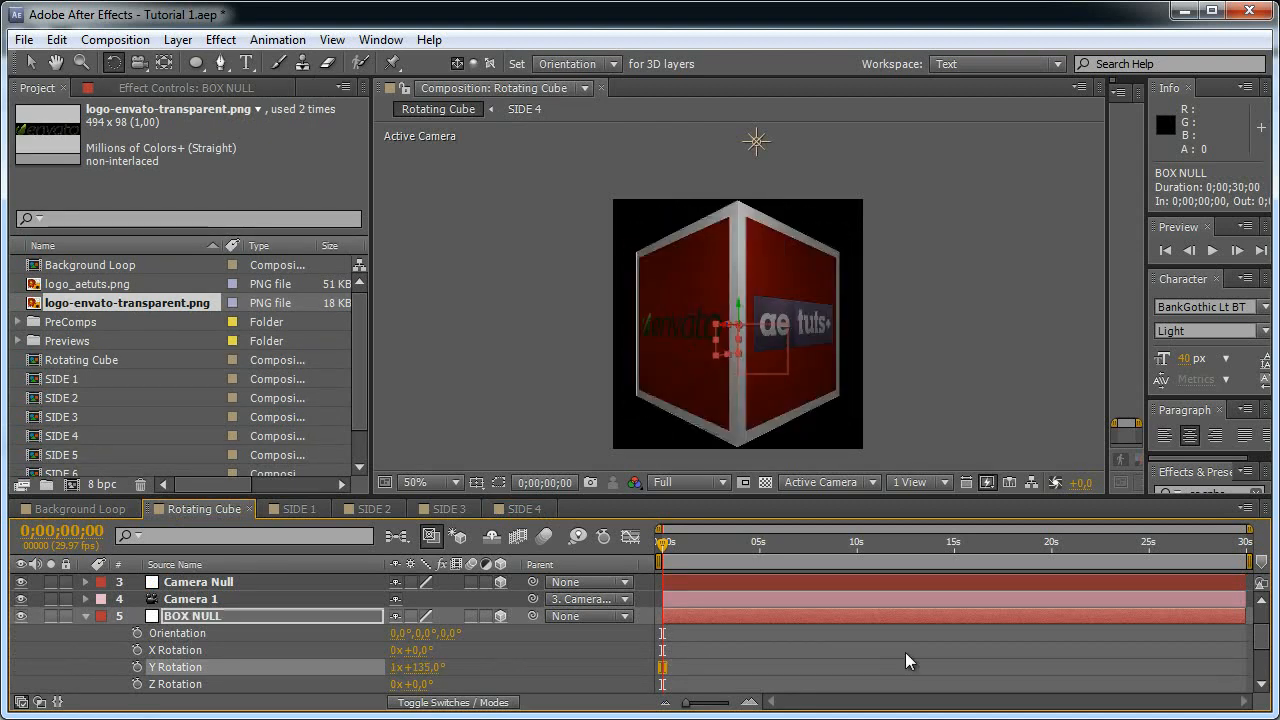
{"action": "key", "text": "ctrl+z"}
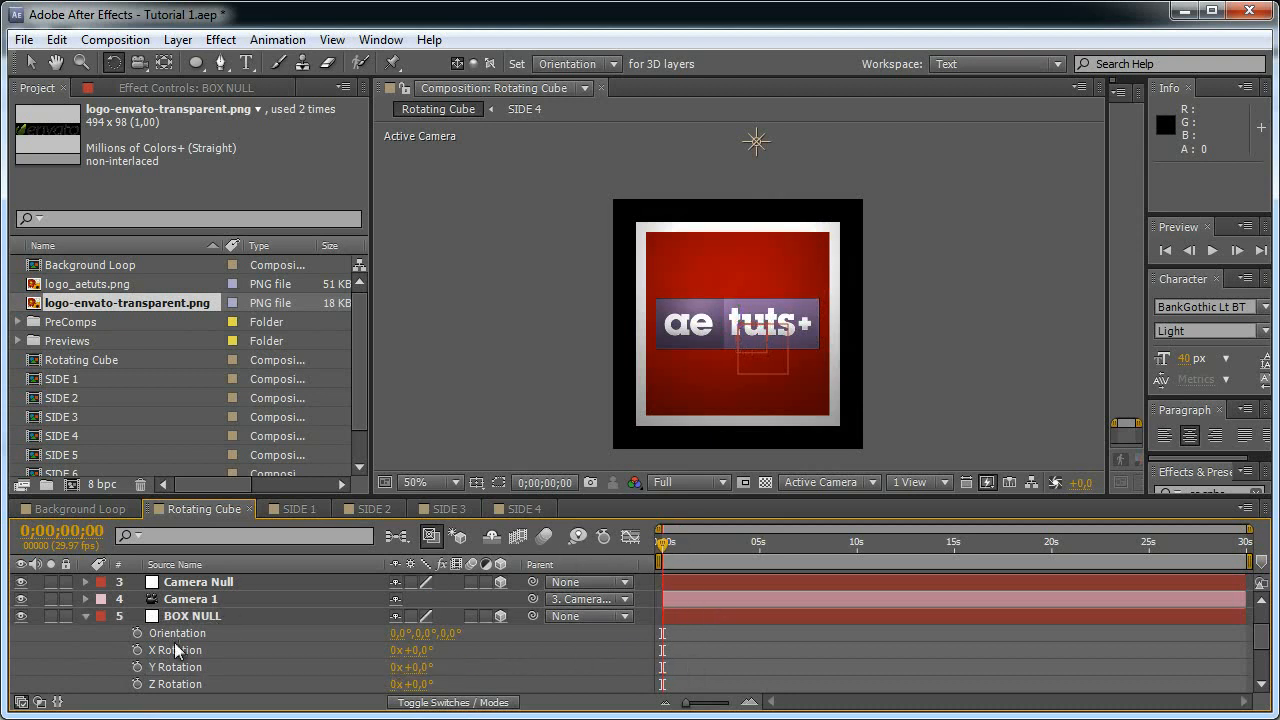
- Start keyframing BOX NULL's Y Rotation at 0;00;02;00 and set it to 90° at 0;00;02;20
{"action": "left_click_drag", "start_coordinate": [696, 548], "coordinate": [700, 556]}
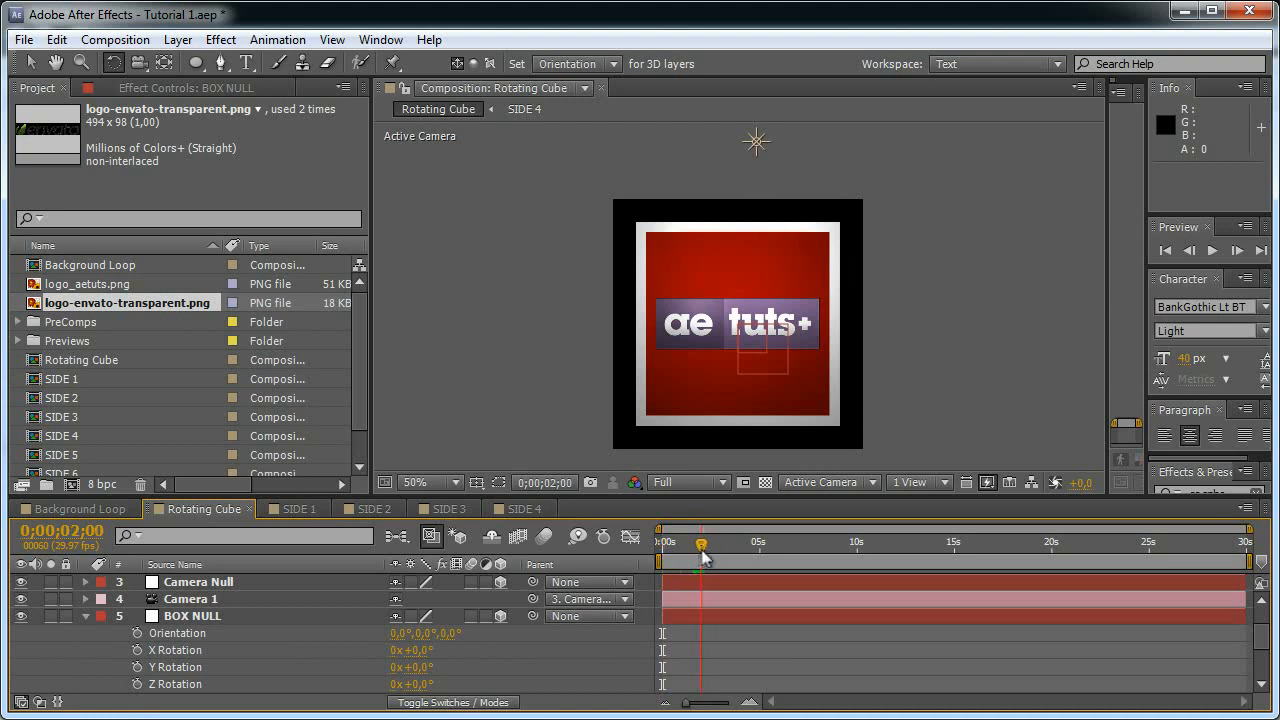
{"action": "left_click", "coordinate": [135, 667]}
{"action": "key", "text": "shift+Page_Down"}
{"action": "key", "text": "shift+Page_Down"}
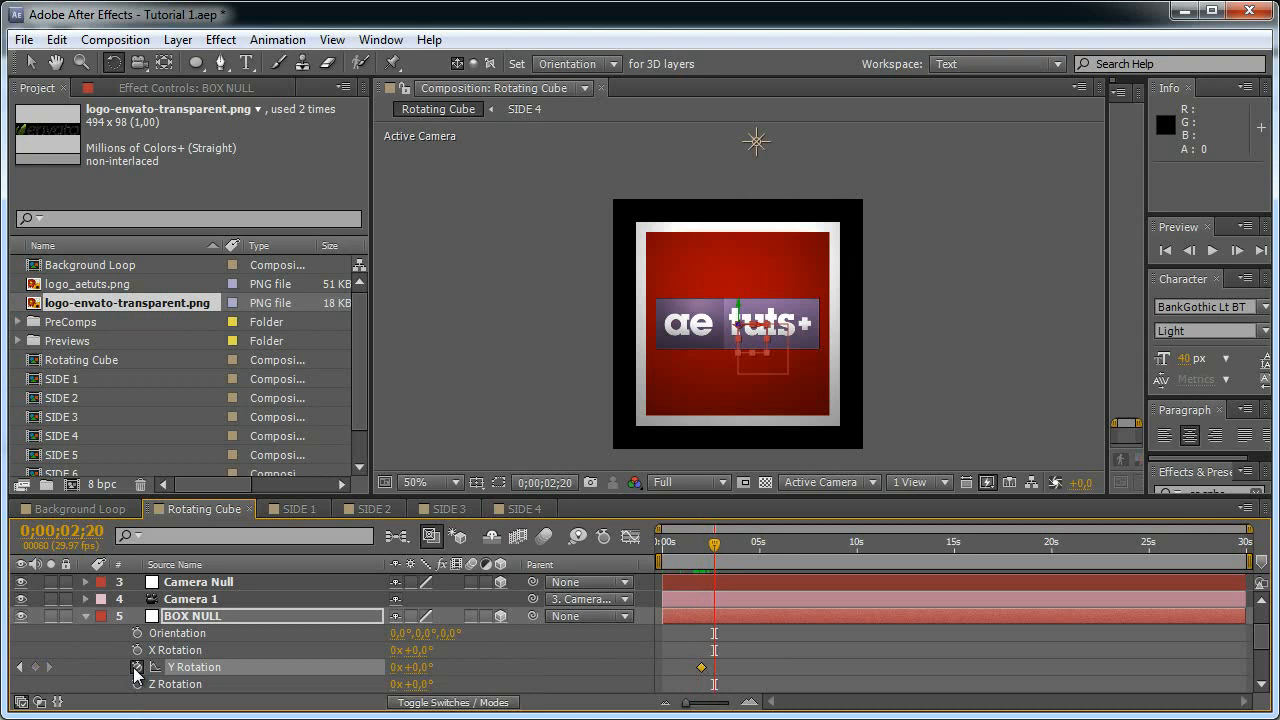
{"action": "left_click_drag", "start_coordinate": [425, 667], "coordinate": [494, 667]}
{"action": "left_click", "coordinate": [416, 667]}
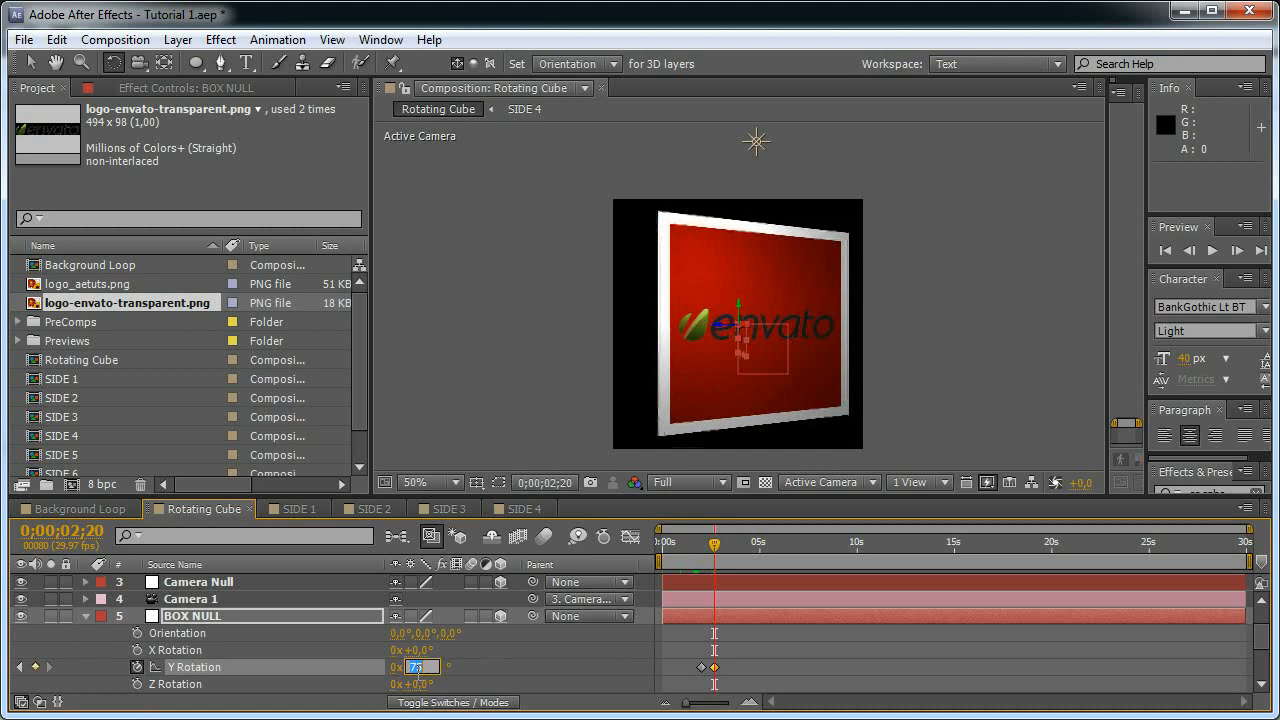
{"action": "type", "text": "90"}
{"action": "key", "text": "Return"}
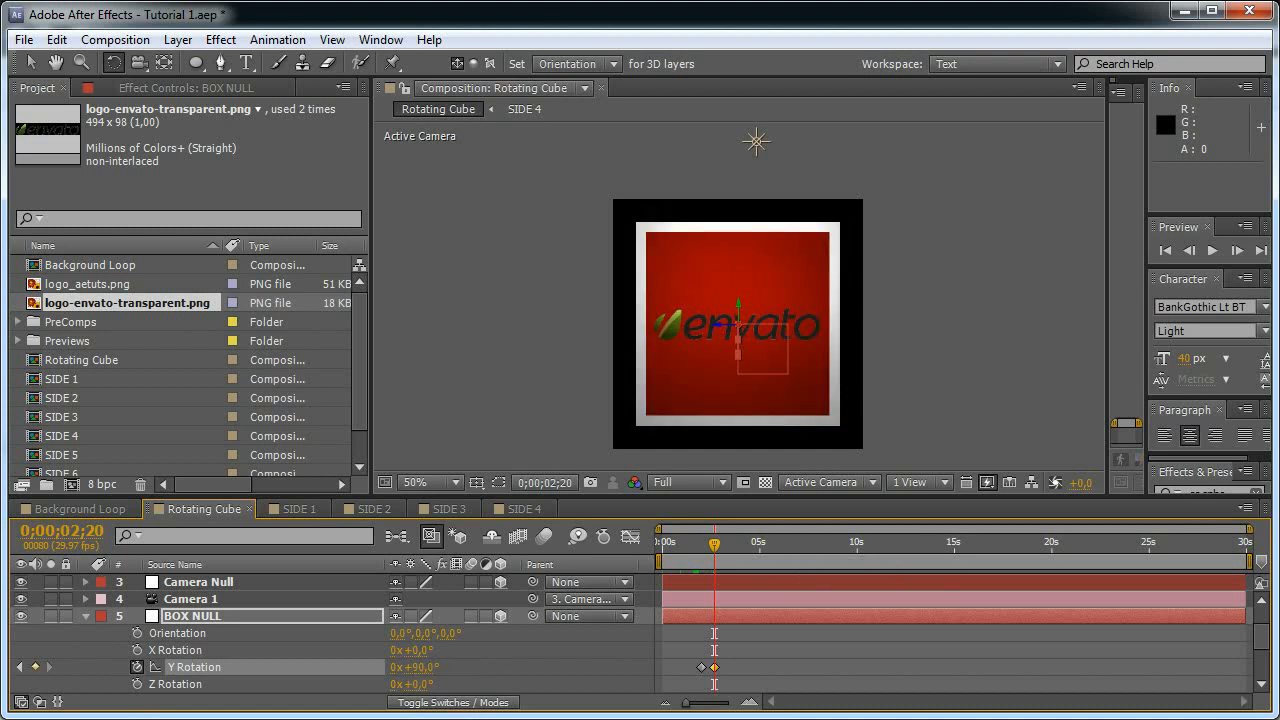
{"action": "left_click", "coordinate": [799, 663]}
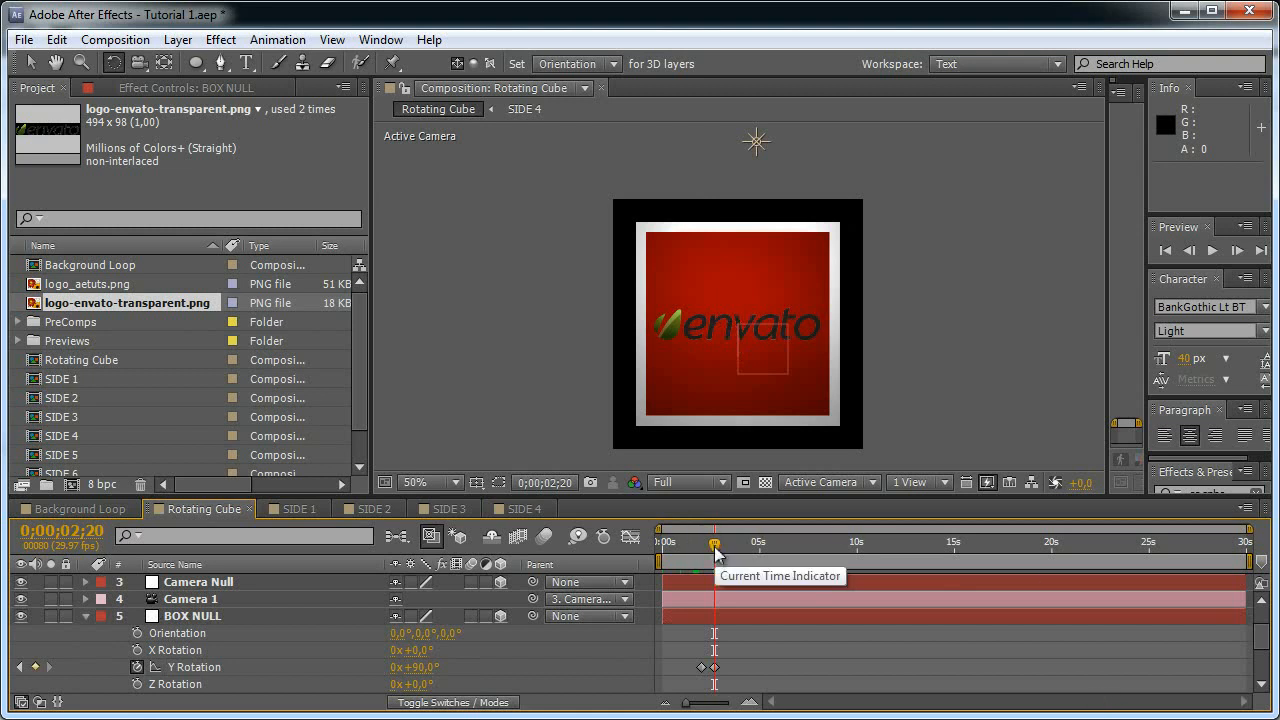
- Add a Y Rotation hold keyframe for BOX NULL at 0;00;04;20, set 180° at 0;00;05;10, and scrub through the turn
{"action": "left_click", "coordinate": [77, 528]}
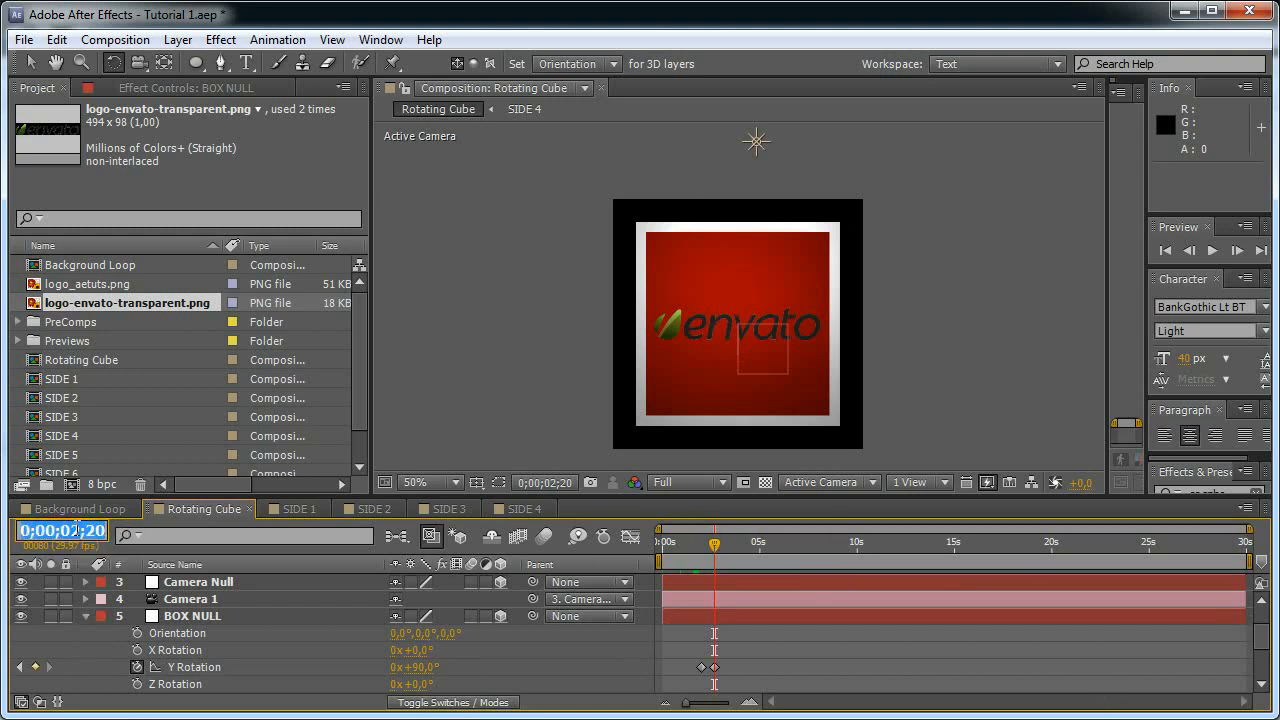
{"action": "left_click", "coordinate": [76, 530]}
{"action": "type", "text": "4"}
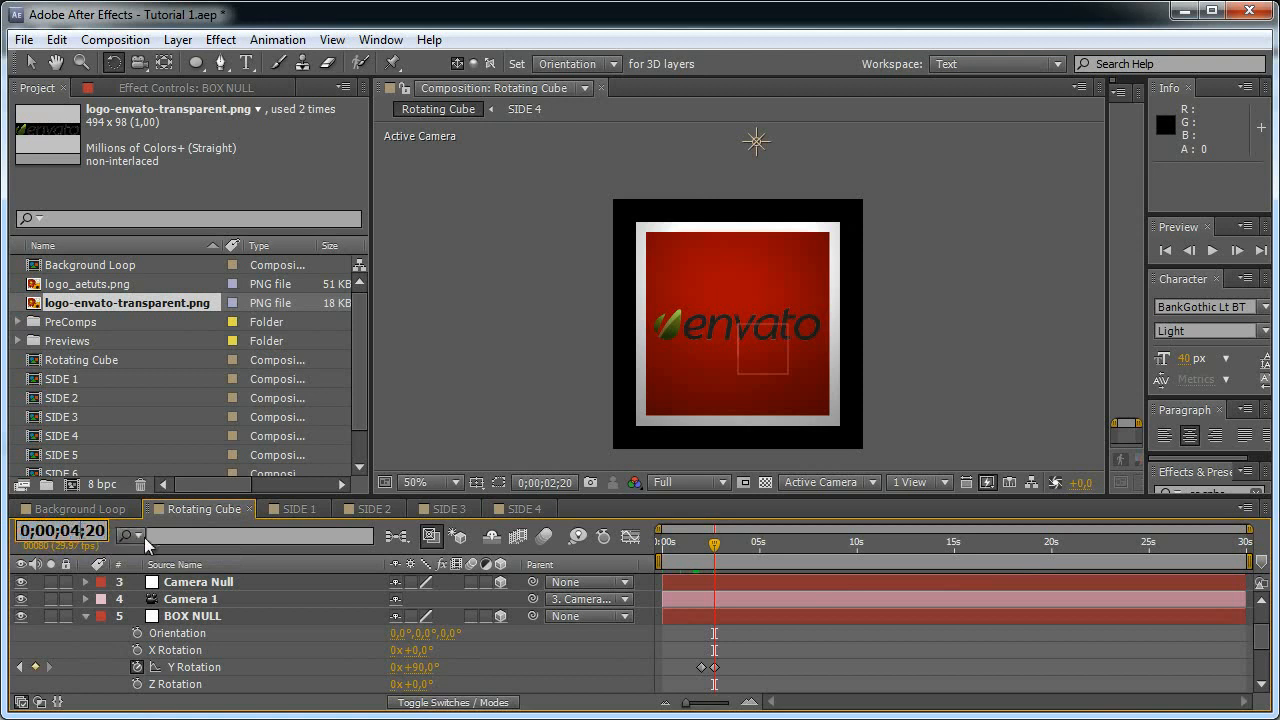
{"action": "left_click", "coordinate": [230, 566]}
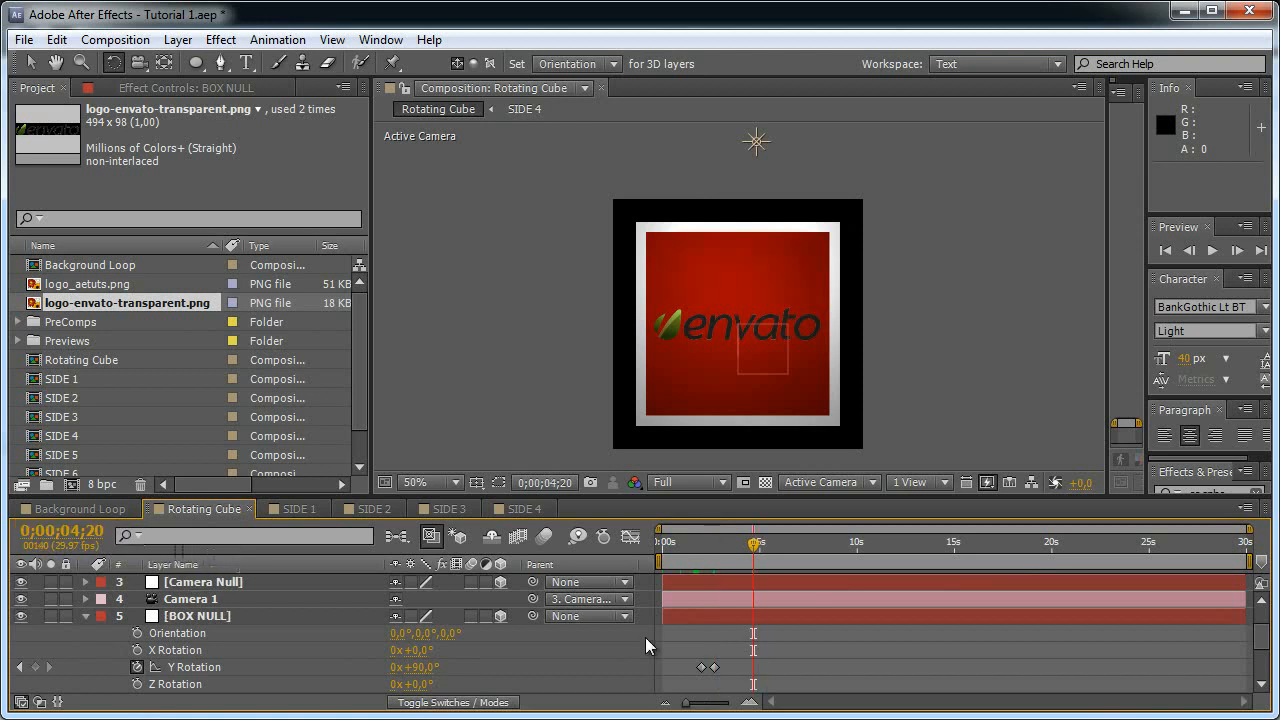
{"action": "left_click", "coordinate": [35, 666]}
{"action": "key", "text": "shift+Page_Down"}
{"action": "key", "text": "shift+Page_Down"}
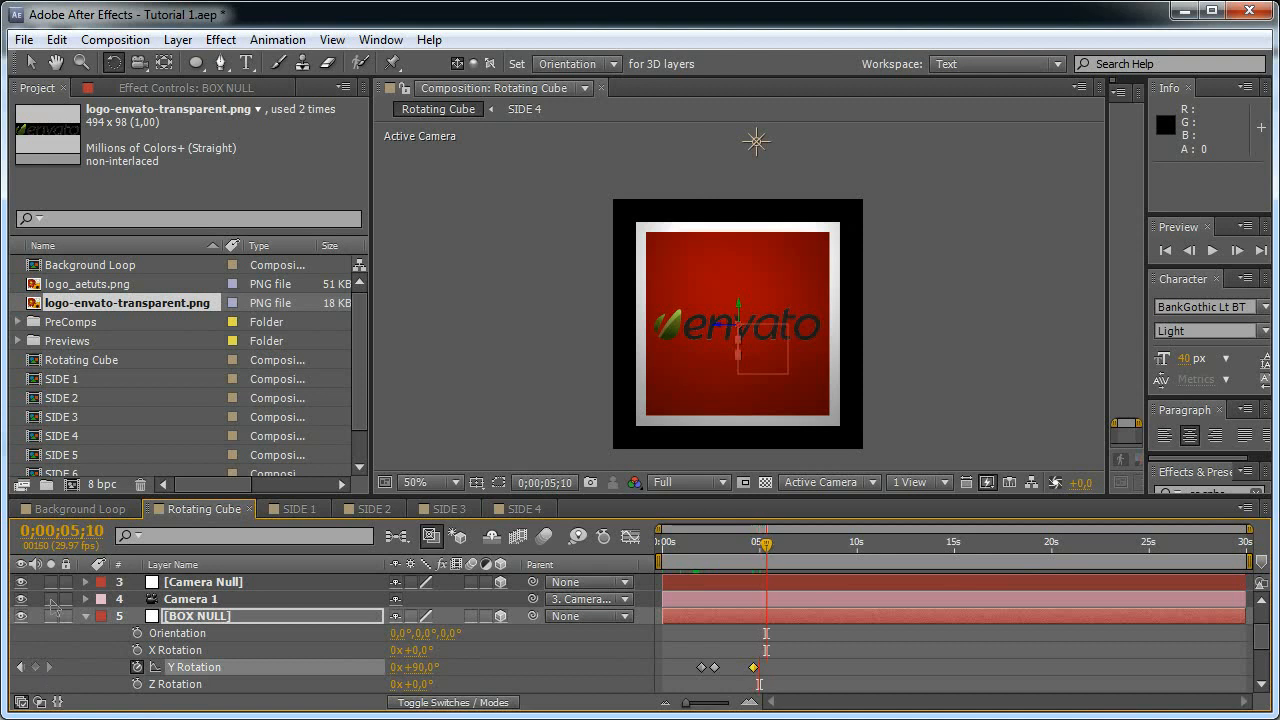
{"action": "left_click", "coordinate": [415, 668]}
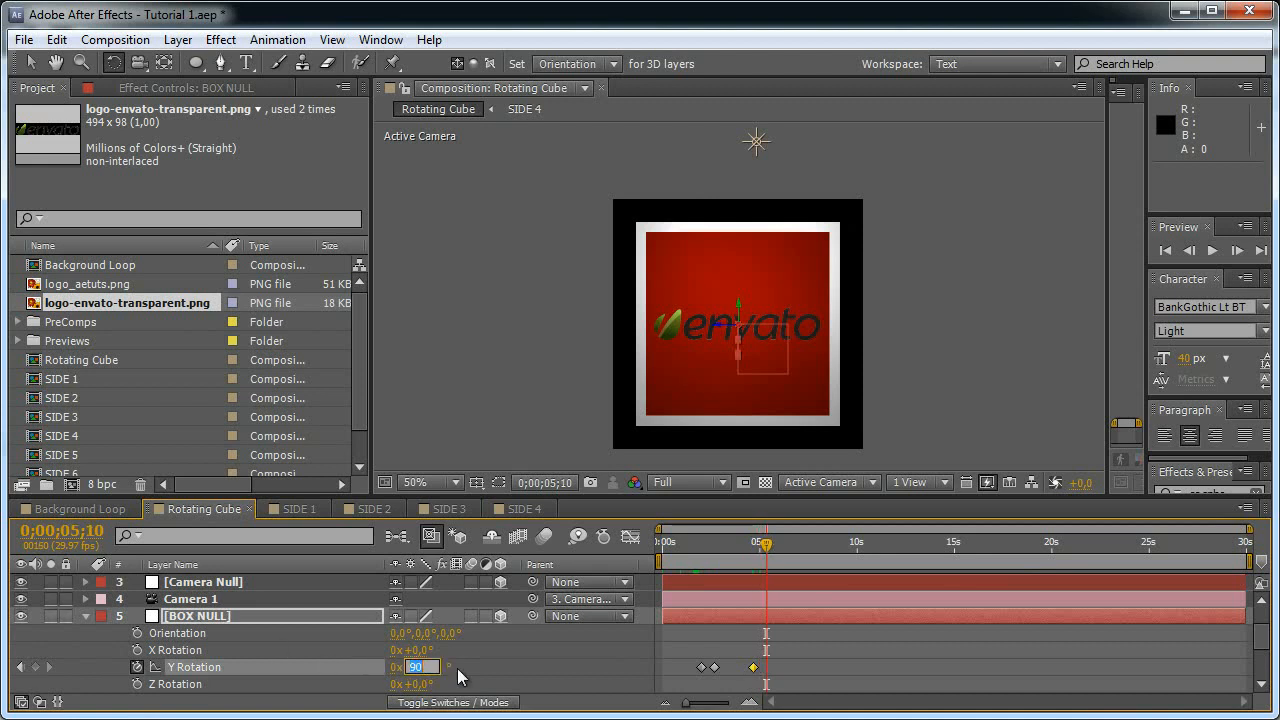
{"action": "left_click", "coordinate": [465, 649]}
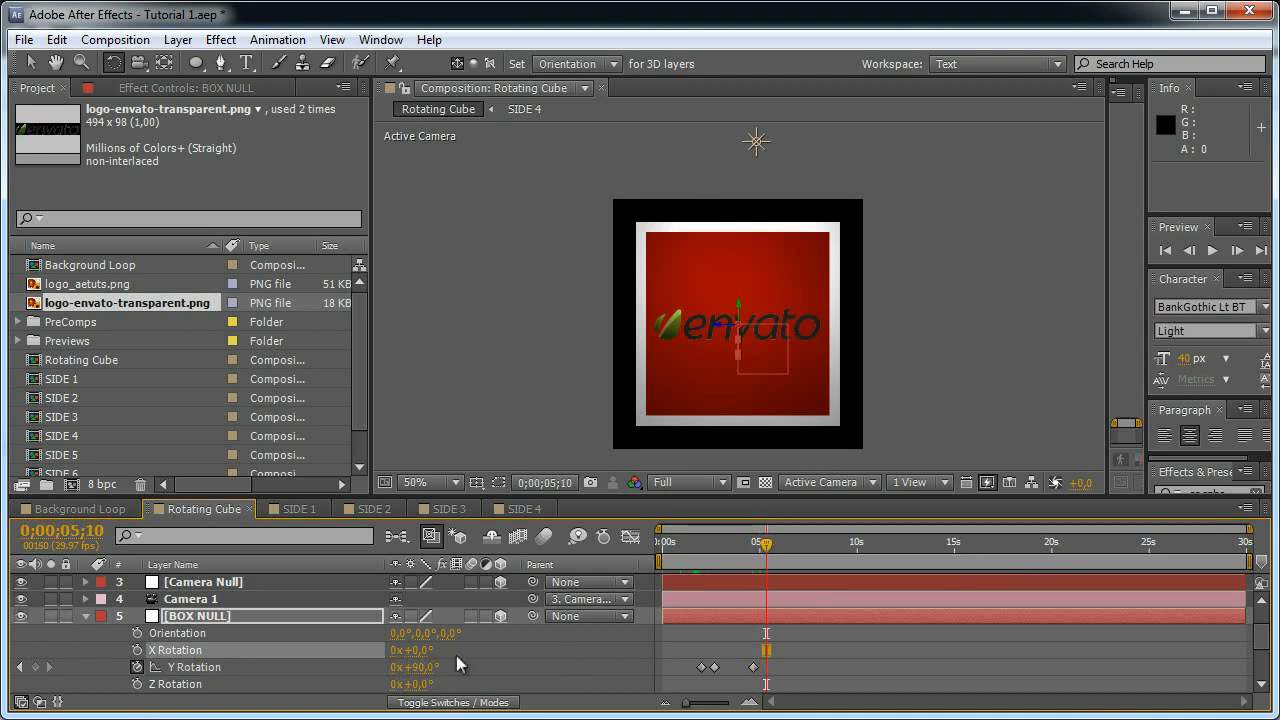
{"action": "type", "text": "90+90"}
{"action": "key", "text": "Return"}
{"action": "left_click", "coordinate": [760, 560]}
{"action": "mouse_move", "coordinate": [760, 560]}
{"action": "left_mouse_down"}
{"action": "mouse_move", "coordinate": [705, 568]}
{"action": "mouse_move", "coordinate": [766, 568]}
{"action": "left_mouse_up"}
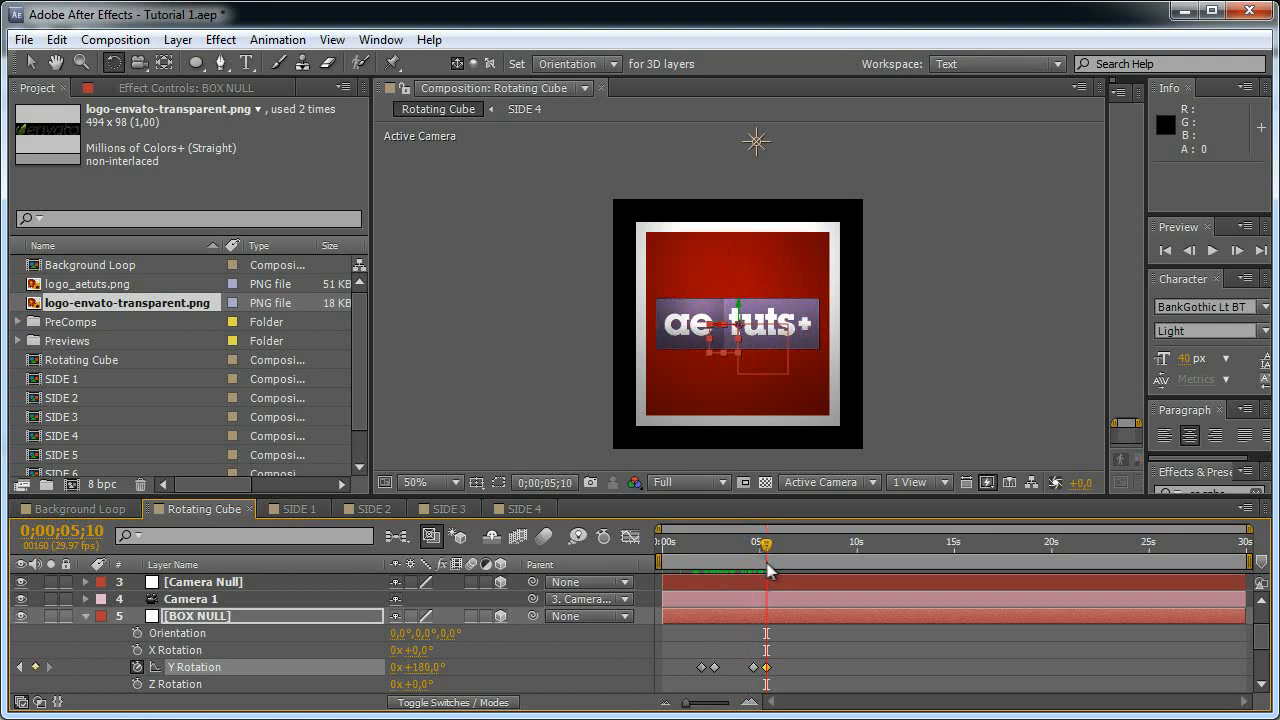
{"action": "mouse_move", "coordinate": [778, 563]}
{"action": "left_mouse_down"}
{"action": "mouse_move", "coordinate": [1162, 560]}
{"action": "mouse_move", "coordinate": [773, 570]}
{"action": "left_mouse_up"}
- Add a Y Rotation keyframe holding BOX NULL's angle at 0;00;07;10 and set it to 270° at 0;00;08;00
{"action": "left_click", "coordinate": [62, 530]}
{"action": "left_click", "coordinate": [74, 530]}
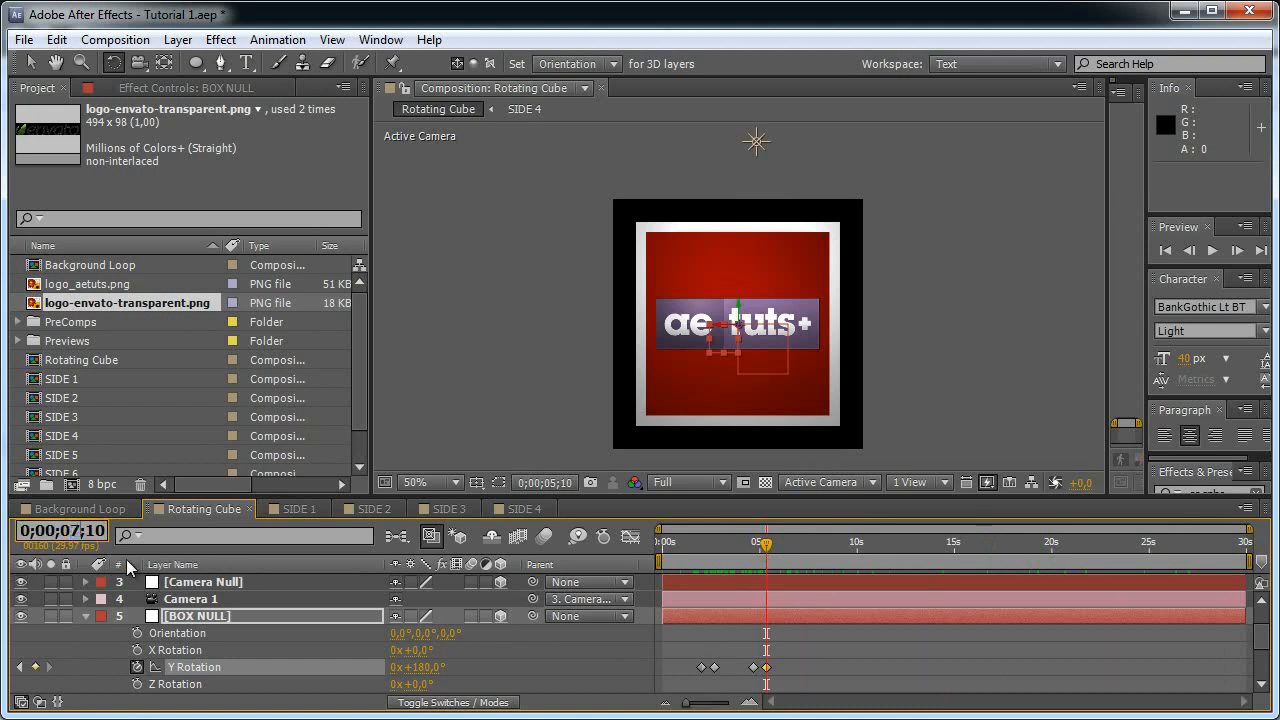
{"action": "type", "text": "7"}
{"action": "key", "text": "Return"}
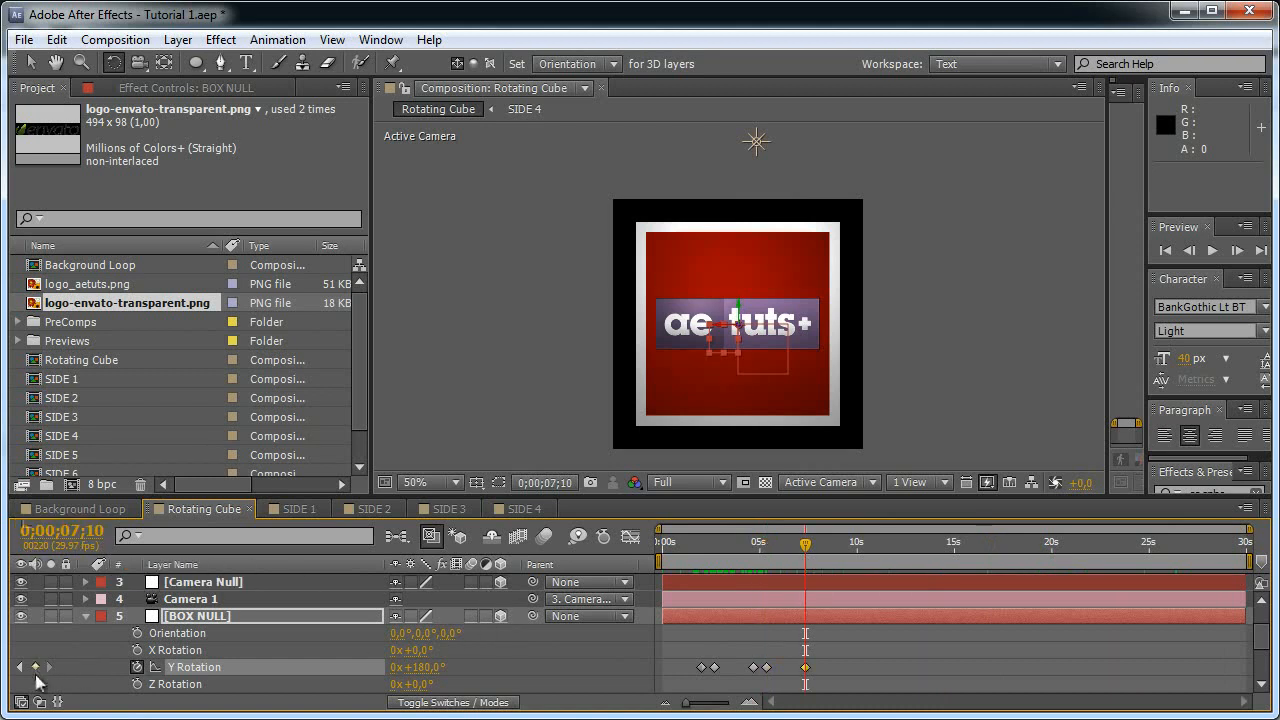
{"action": "key", "text": "shift+Page_Down"}
{"action": "key", "text": "shift+Page_Down"}
{"action": "left_click", "coordinate": [440, 668]}
{"action": "type", "text": "270"}
{"action": "key", "text": "Return"}
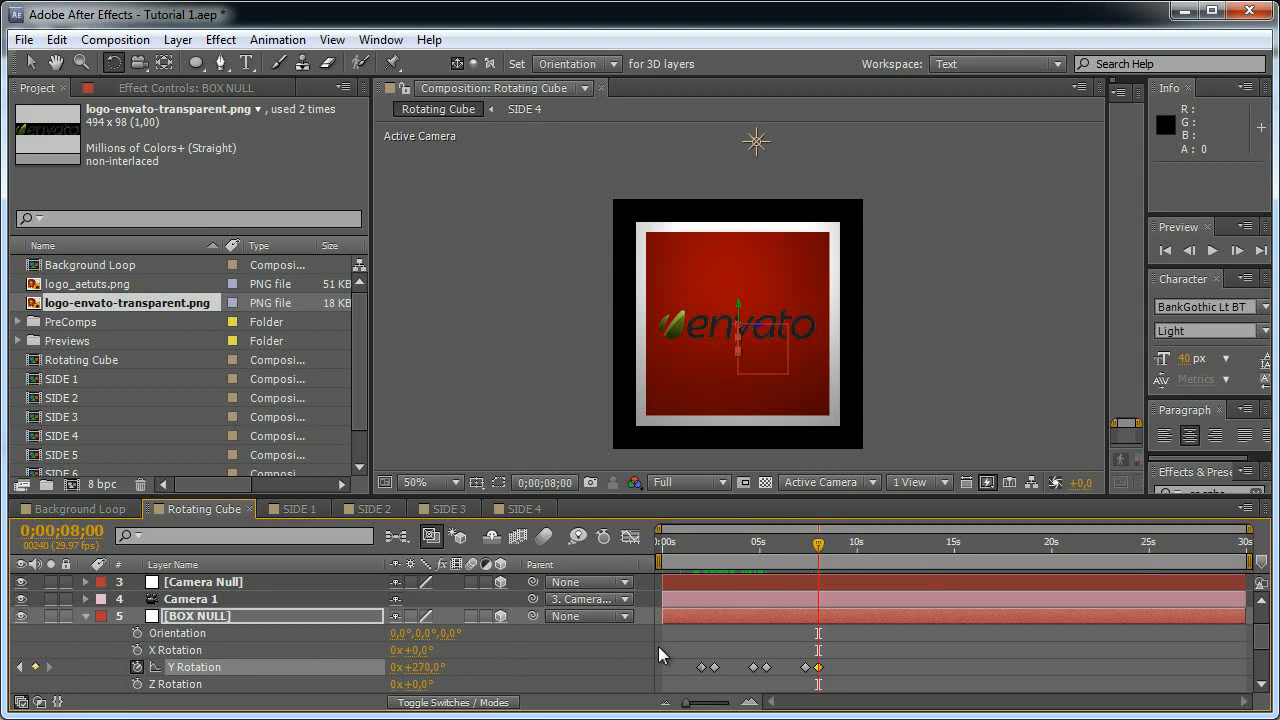
- Add a Y Rotation keyframe holding BOX NULL's angle at 0;00;10;00 and set it to 1x+0° at 0;00;10;20
{"action": "left_click", "coordinate": [77, 531]}
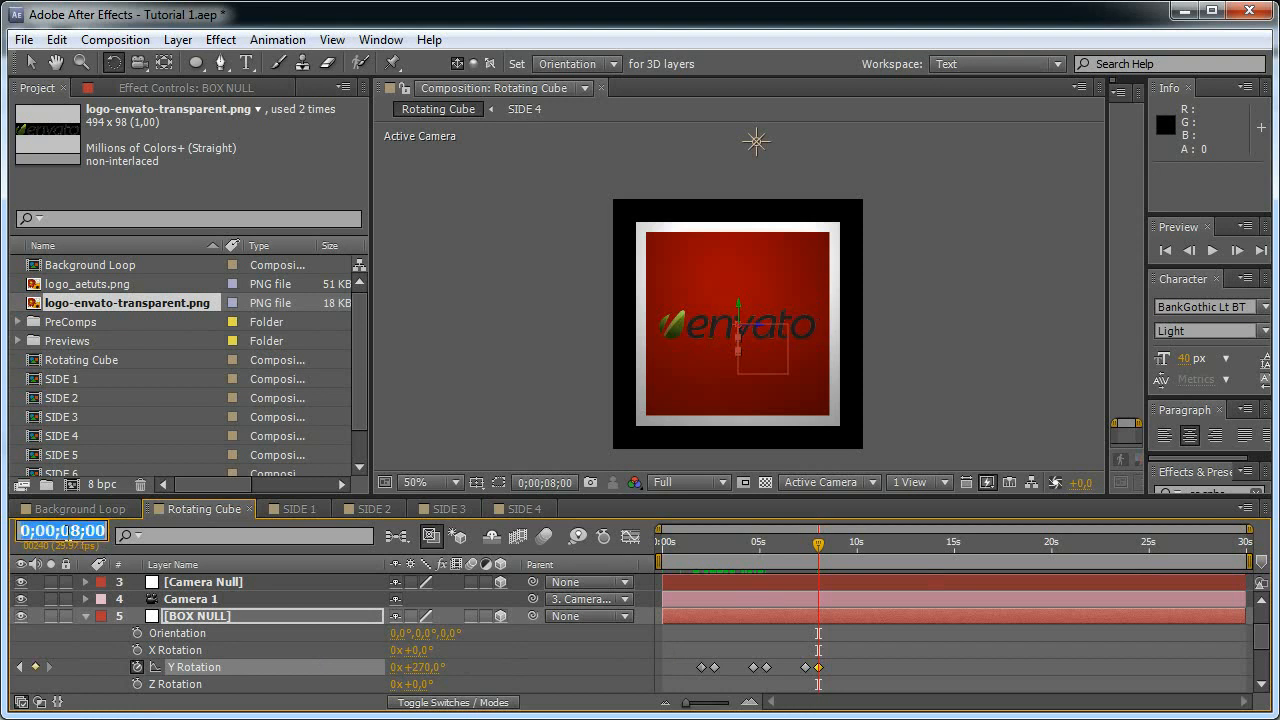
{"action": "left_click_drag", "start_coordinate": [60, 531], "coordinate": [68, 531]}
{"action": "type", "text": "10"}
{"action": "key", "text": "Return"}
{"action": "left_click", "coordinate": [35, 667]}
{"action": "key", "text": "shift+Page_Down"}
{"action": "key", "text": "shift+Page_Down"}
{"action": "left_click", "coordinate": [426, 667]}
{"action": "type", "text": "+90"}
{"action": "key", "text": "Return"}
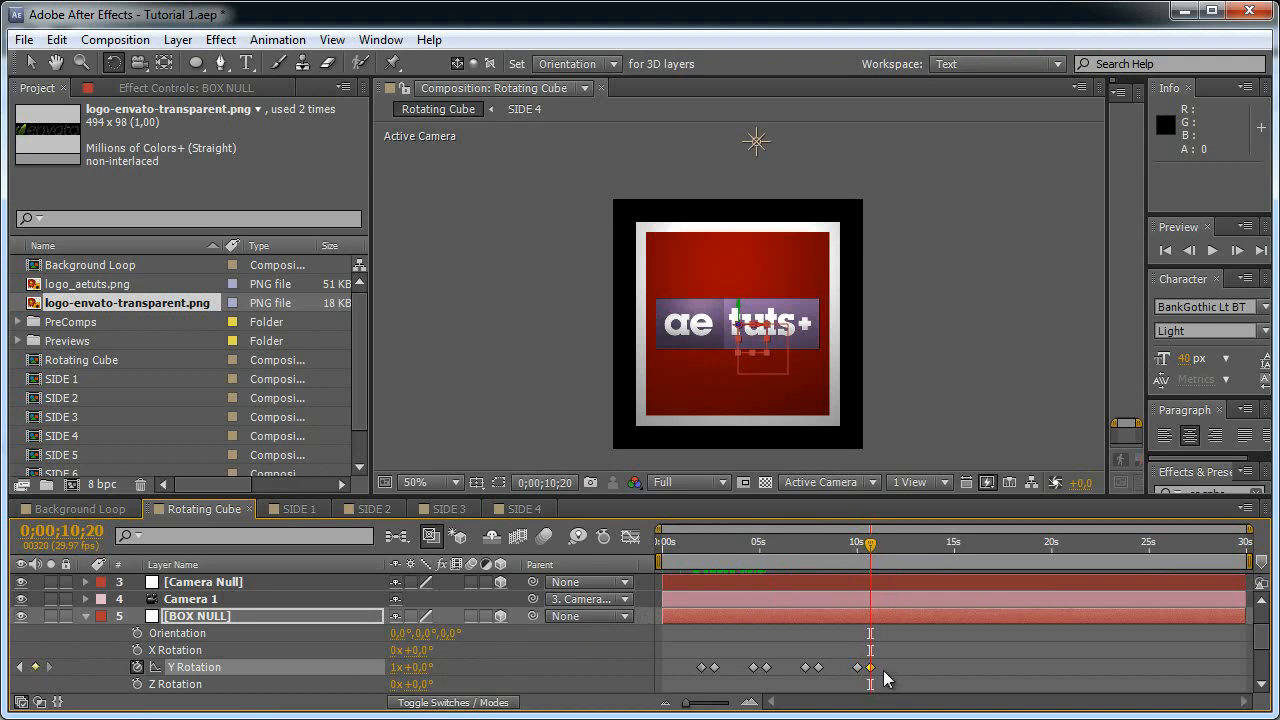
- Add a Y Rotation keyframe holding BOX NULL's angle at 0;00;12;20 and set it to 1x+90° at 0;00;13;10
{"action": "left_click", "coordinate": [63, 531]}
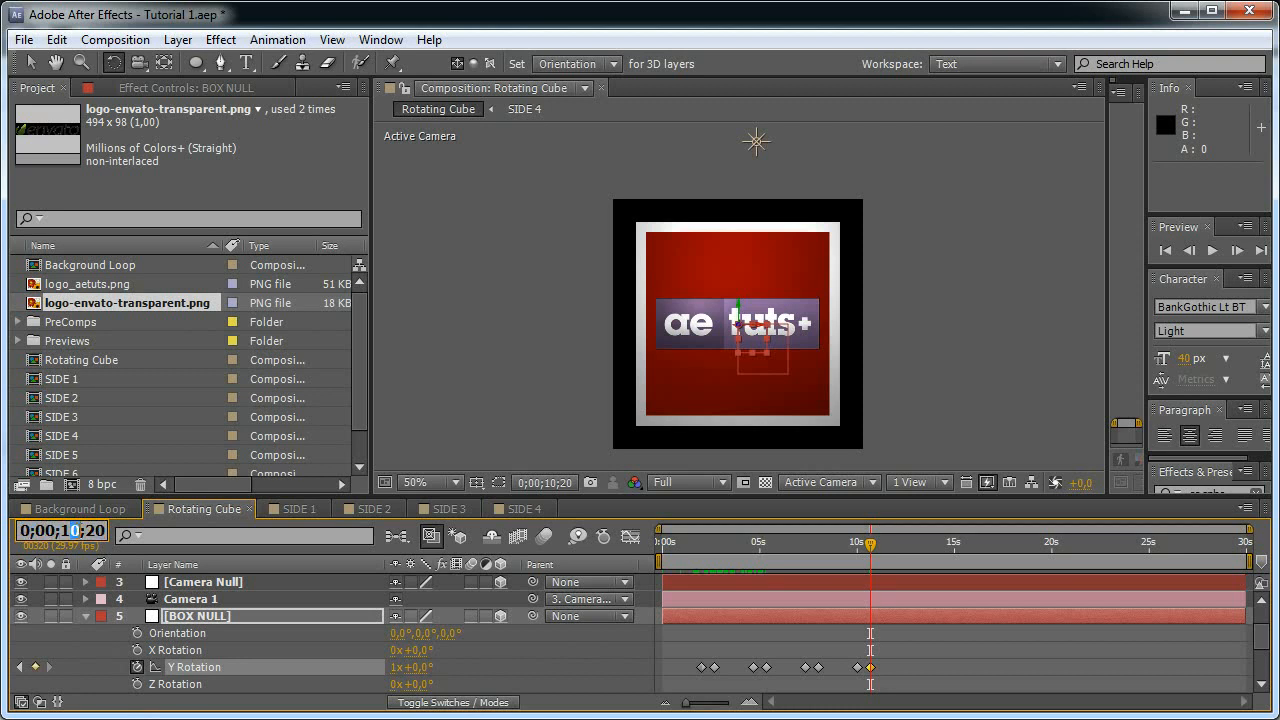
{"action": "key", "text": "Return"}
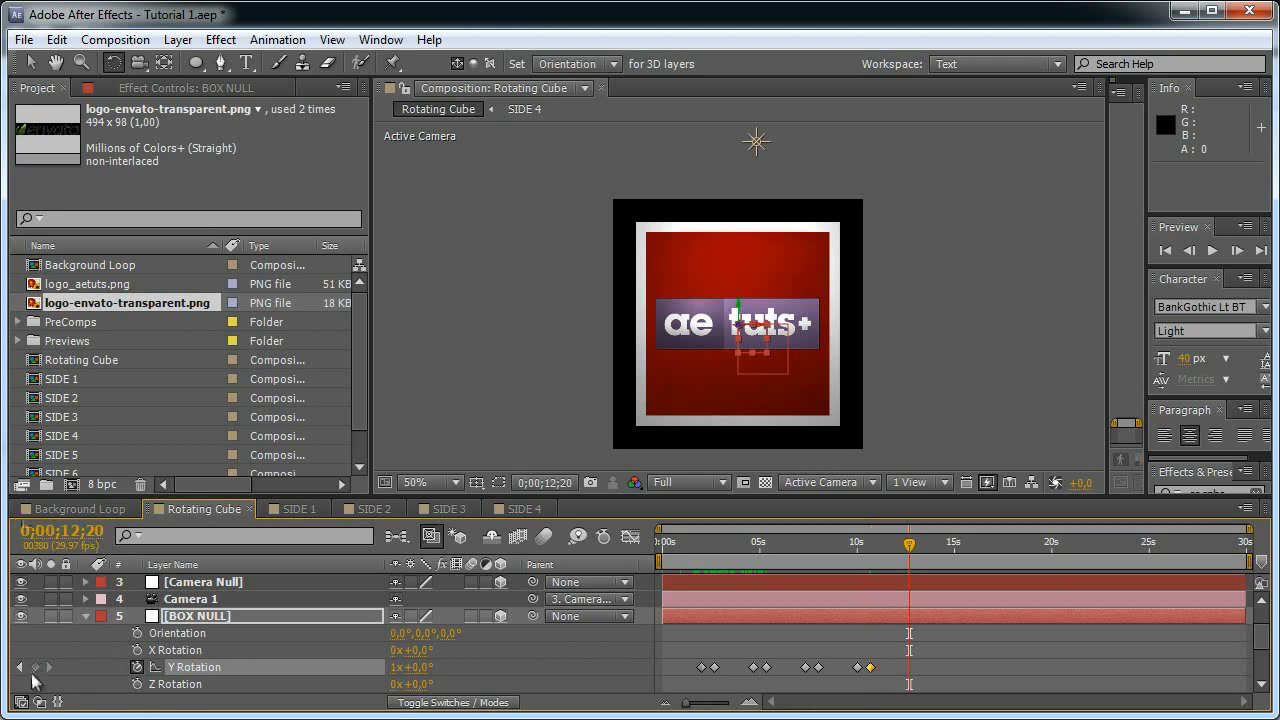
{"action": "key", "text": "shift+Page_Down"}
{"action": "key", "text": "shift+Page_Down"}
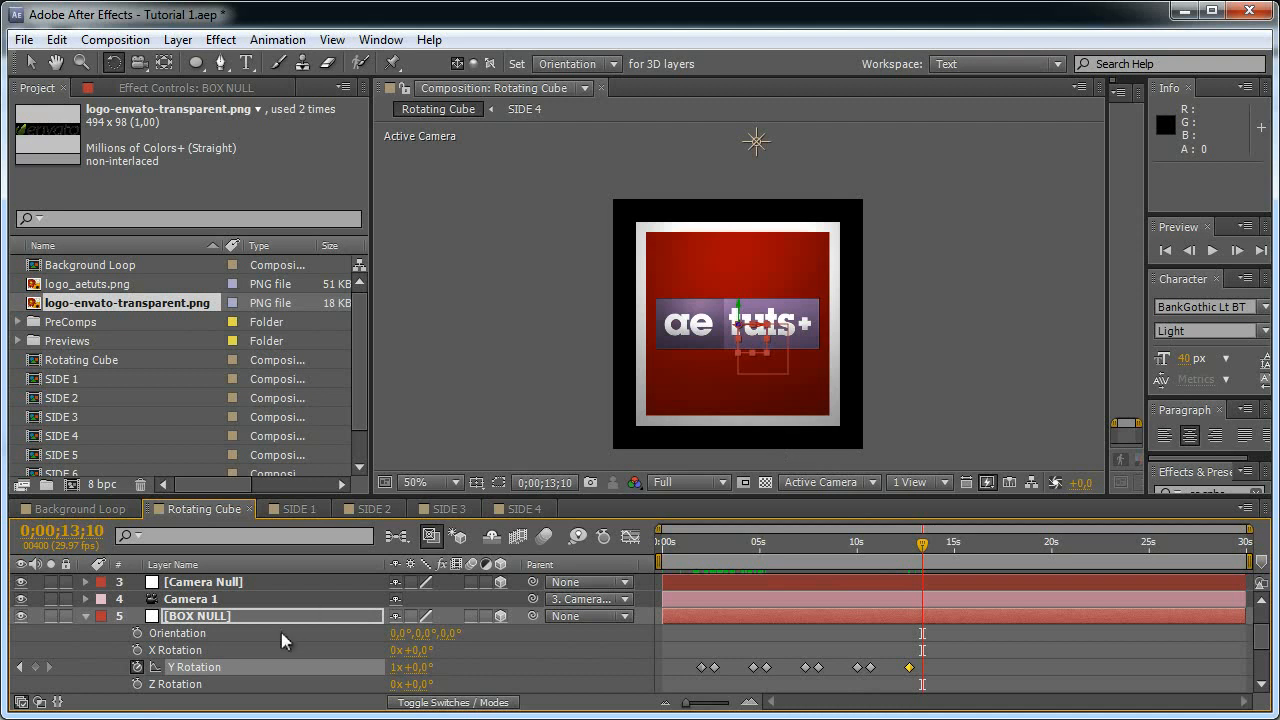
{"action": "left_click", "coordinate": [415, 667]}
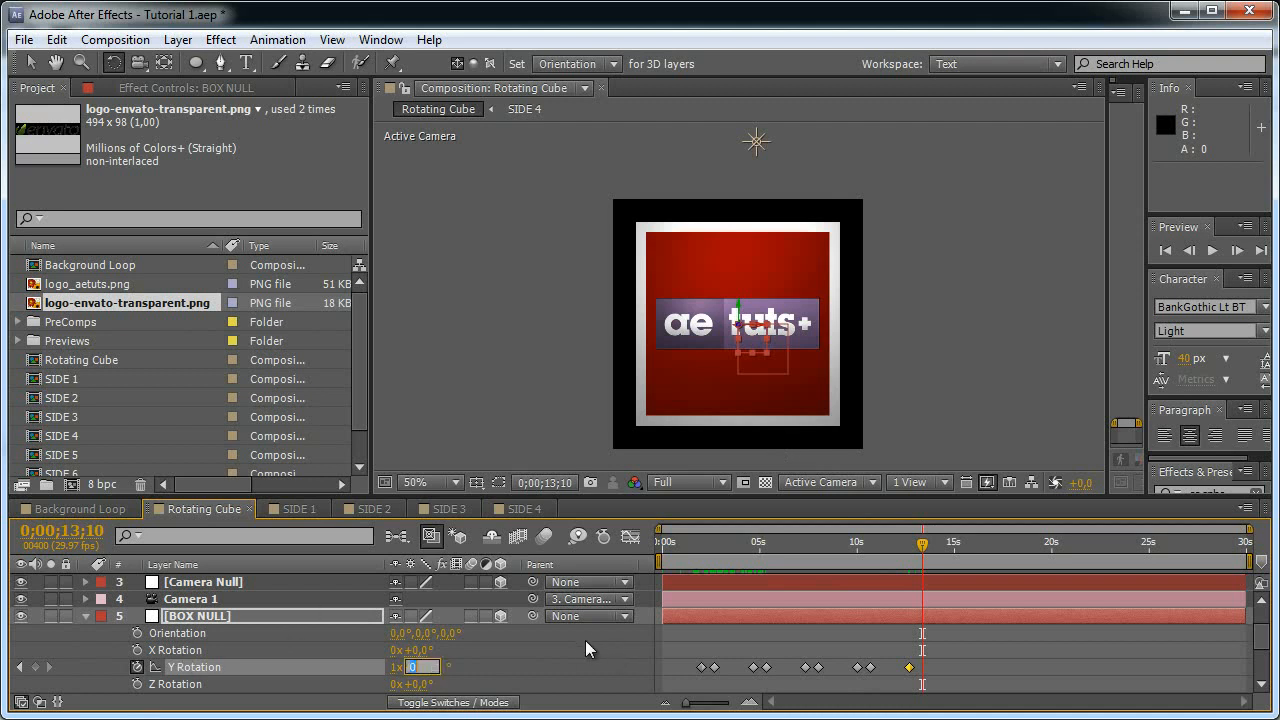
{"action": "type", "text": "90"}
{"action": "key", "text": "Return"}
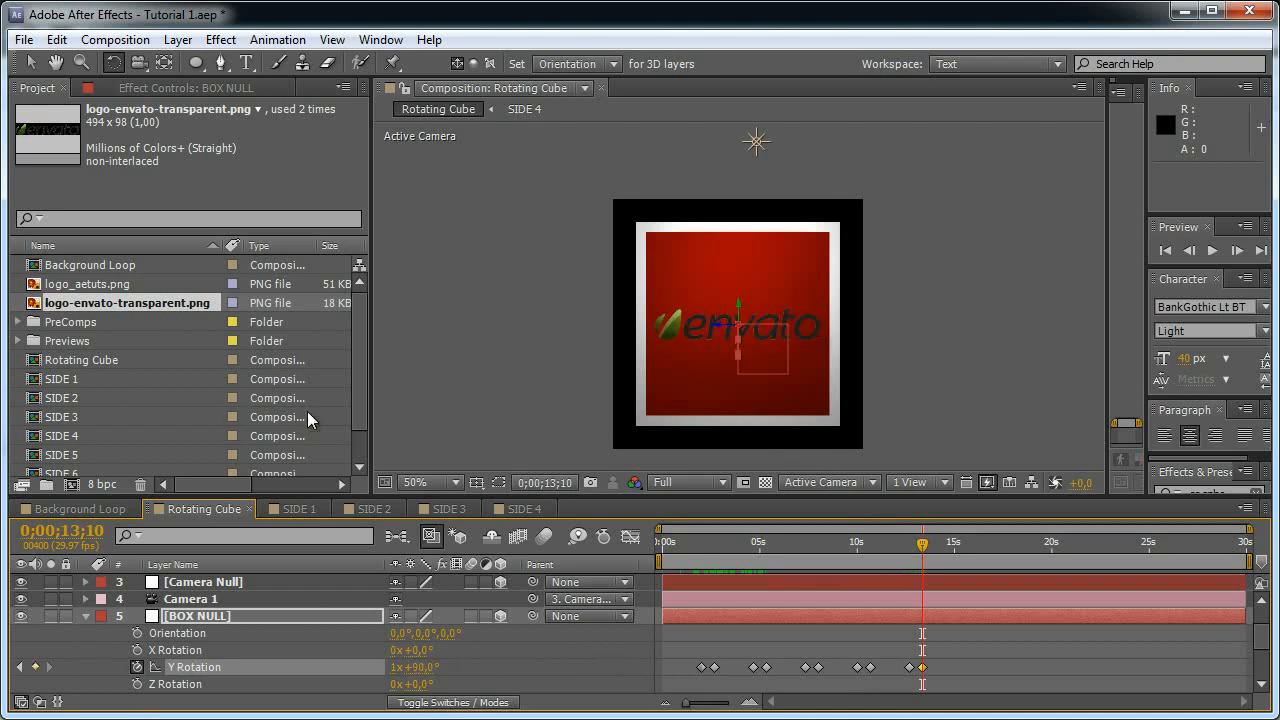
- Add a Y Rotation keyframe holding BOX NULL's angle at 0;00;15;10 and set it to 1x+180° at 0;00;16;00
{"action": "left_click", "coordinate": [73, 530]}
{"action": "type", "text": "5"}
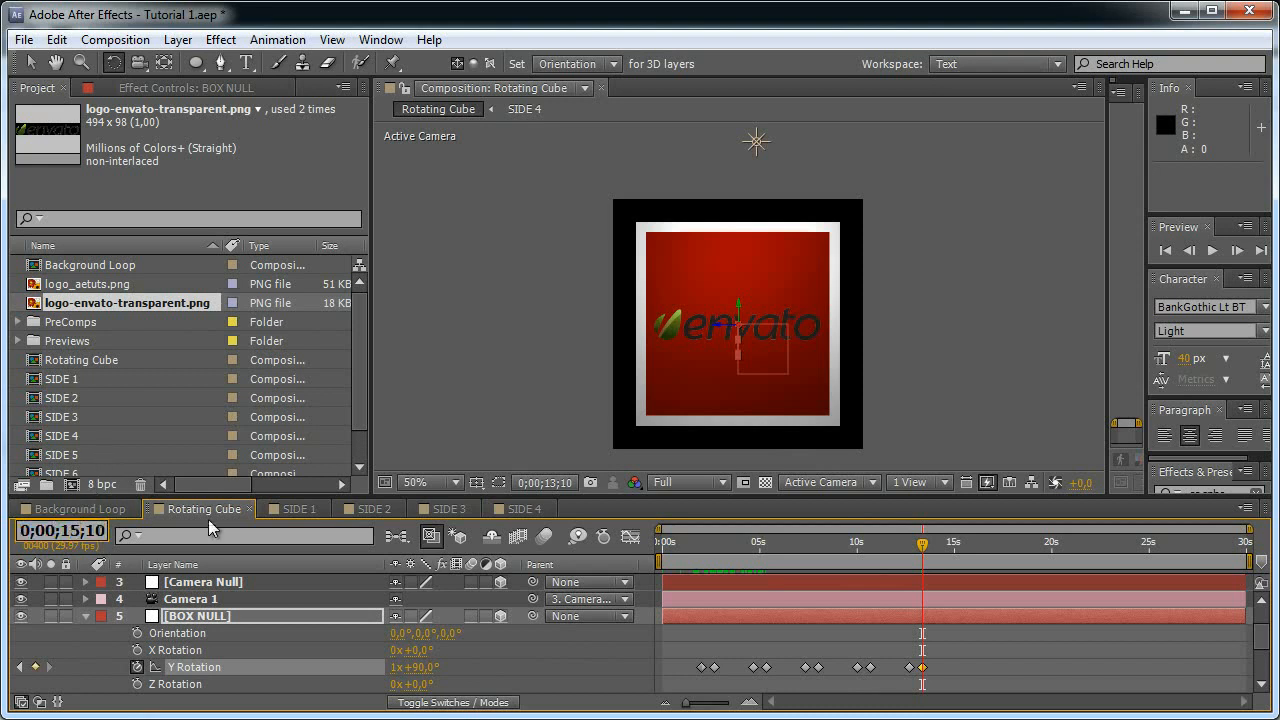
{"action": "key", "text": "Return"}
{"action": "left_click", "coordinate": [37, 667]}
{"action": "key", "text": "shift+Page_Down"}
{"action": "key", "text": "shift+Page_Down"}
{"action": "left_click", "coordinate": [428, 668]}
{"action": "type", "text": "180"}
{"action": "key", "text": "Return"}
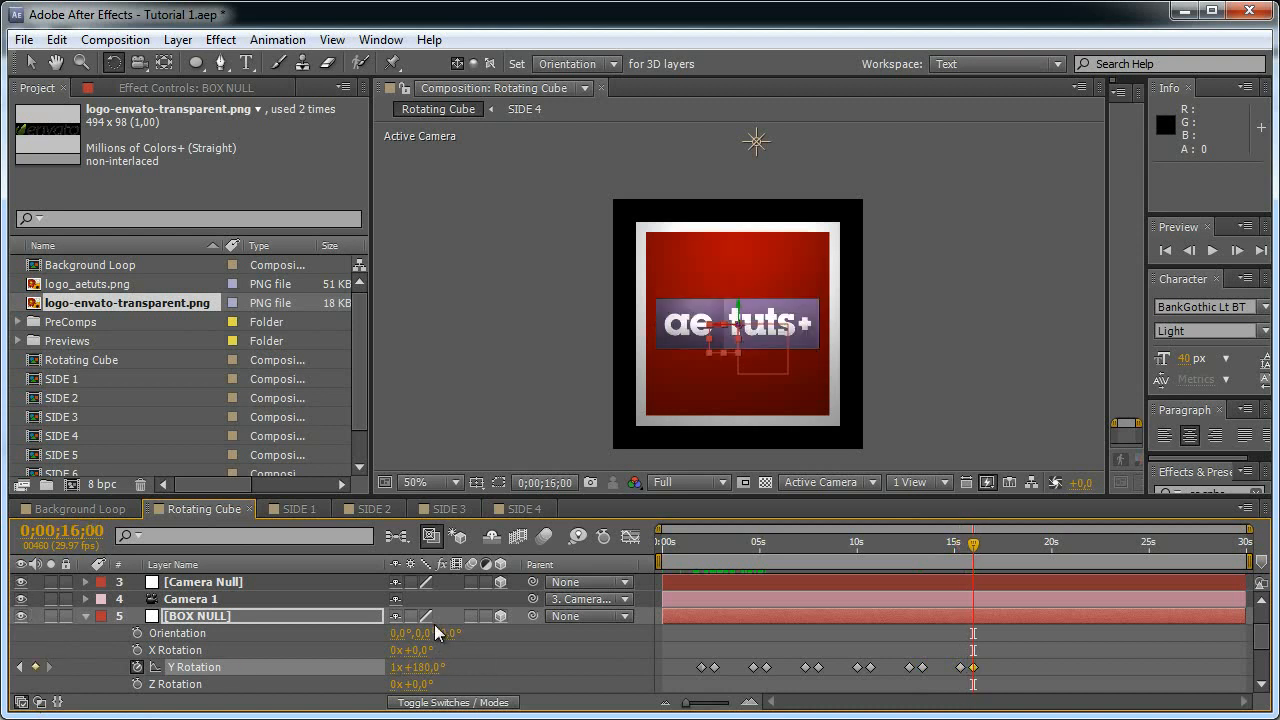
- Hold BOX NULL's Y Rotation with a keyframe at 0;00;18;00, set it to 1x+270° at 0;00;18;20, and collapse the layer
{"action": "left_click", "coordinate": [78, 531]}
{"action": "left_click_drag", "start_coordinate": [70, 531], "coordinate": [80, 532]}
{"action": "type", "text": "8"}
{"action": "key", "text": "Return"}
{"action": "left_click", "coordinate": [36, 667]}
{"action": "key", "text": "shift+Page_Down"}
{"action": "key", "text": "shift+Page_Down"}
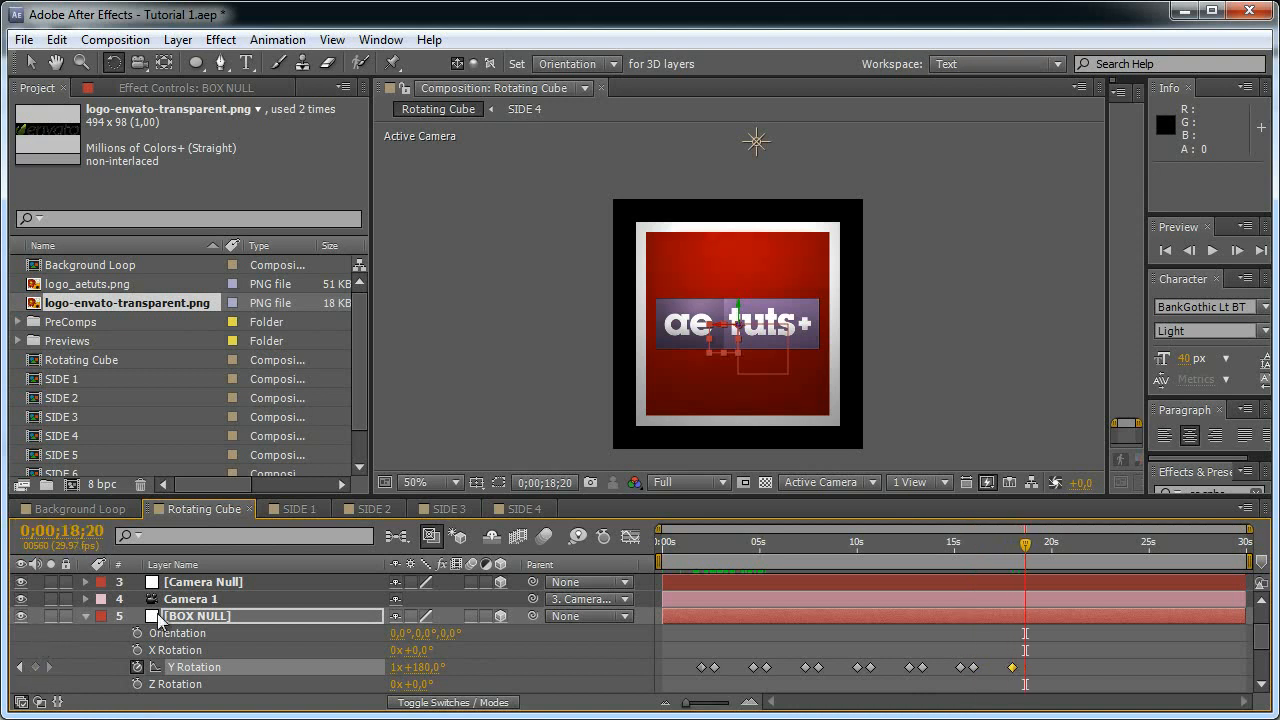
{"action": "left_click", "coordinate": [430, 667]}
{"action": "type", "text": "+90"}
{"action": "key", "text": "Return"}
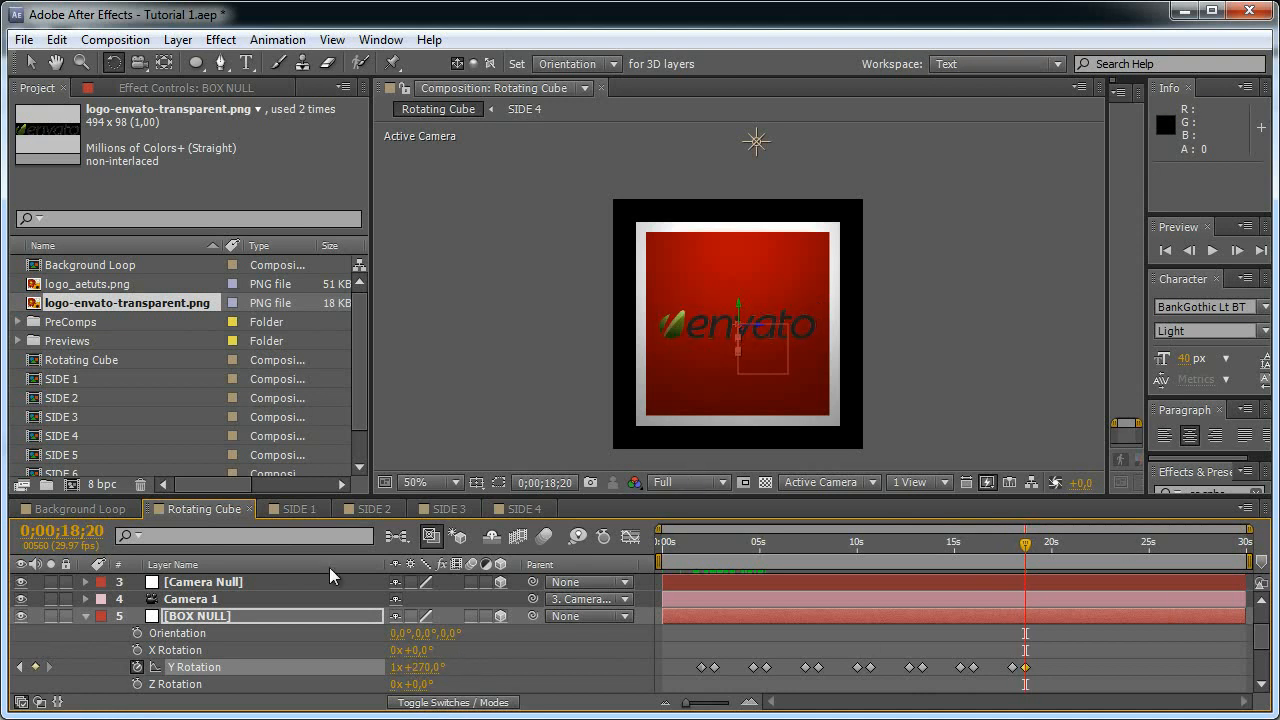
{"action": "left_click", "coordinate": [86, 616]}
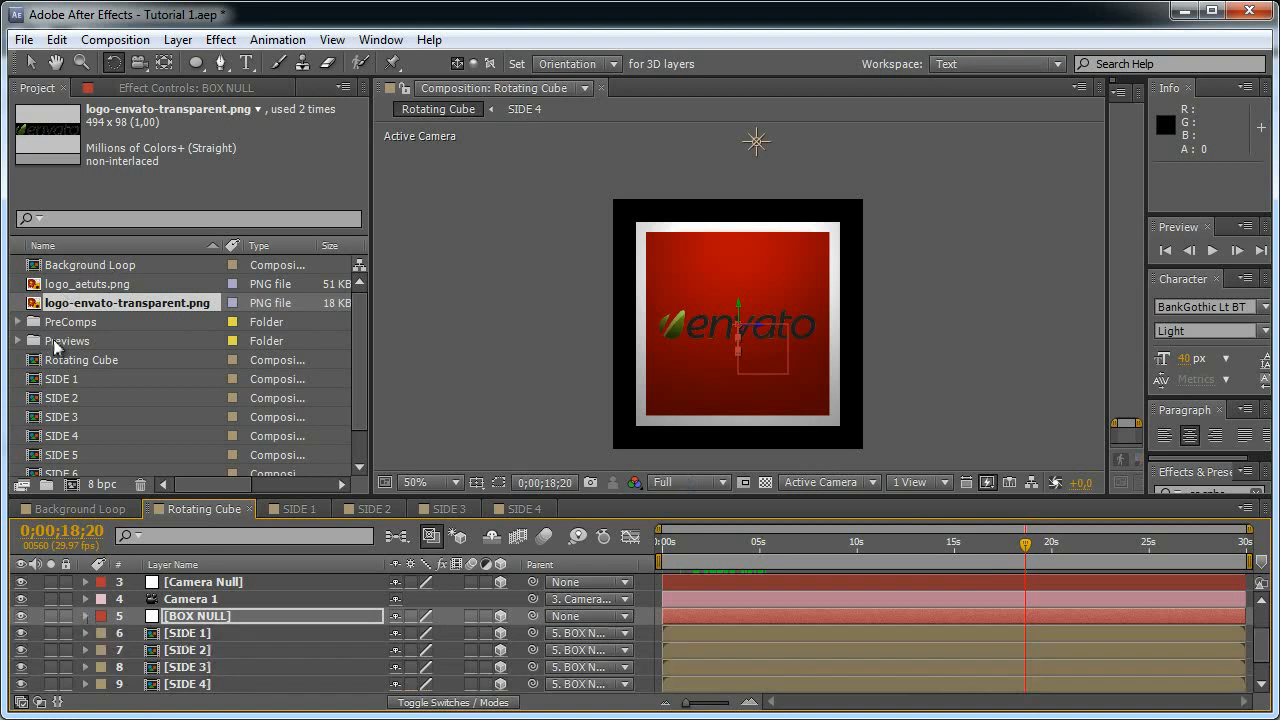
- Group the SIDE 1 to SIDE 6 compositions in a new project folder named Rotating Cube Element
{"action": "left_click_drag", "start_coordinate": [226, 498], "coordinate": [226, 530]}
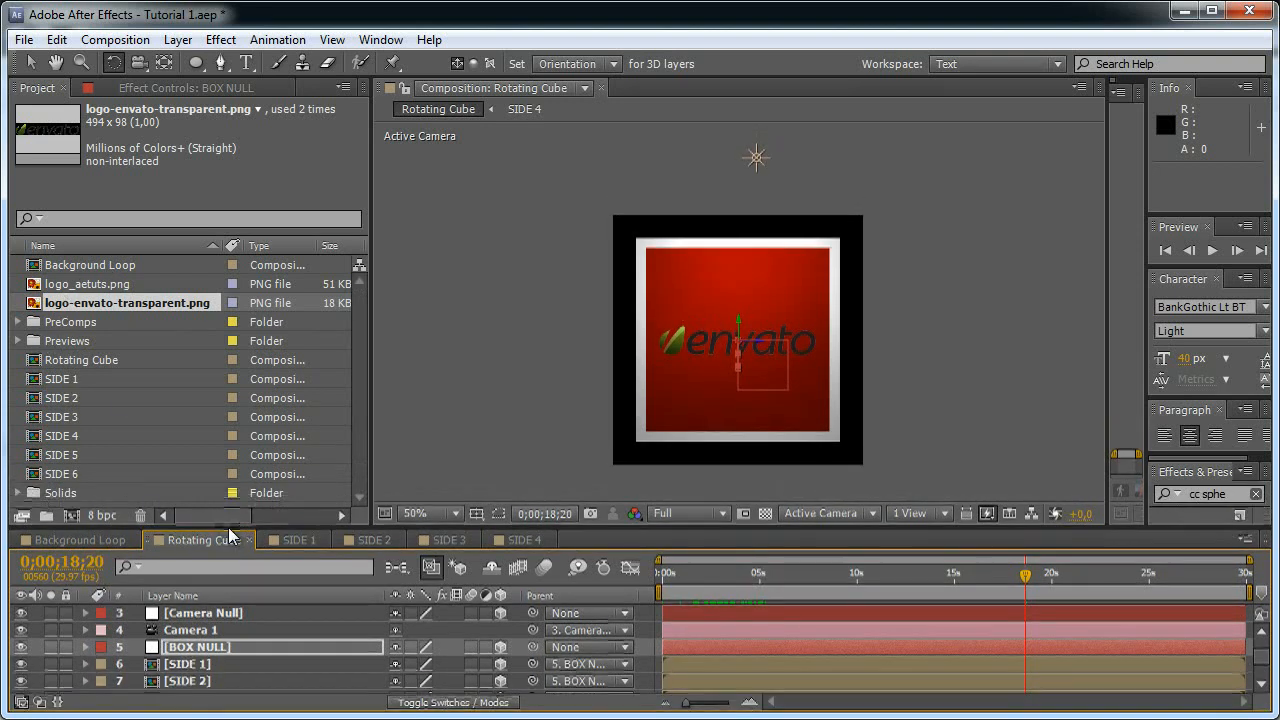
{"action": "left_click", "coordinate": [63, 474]}
{"action": "left_click", "coordinate": [62, 380], "text": "shift"}
{"action": "left_click_drag", "start_coordinate": [85, 405], "coordinate": [47, 516]}
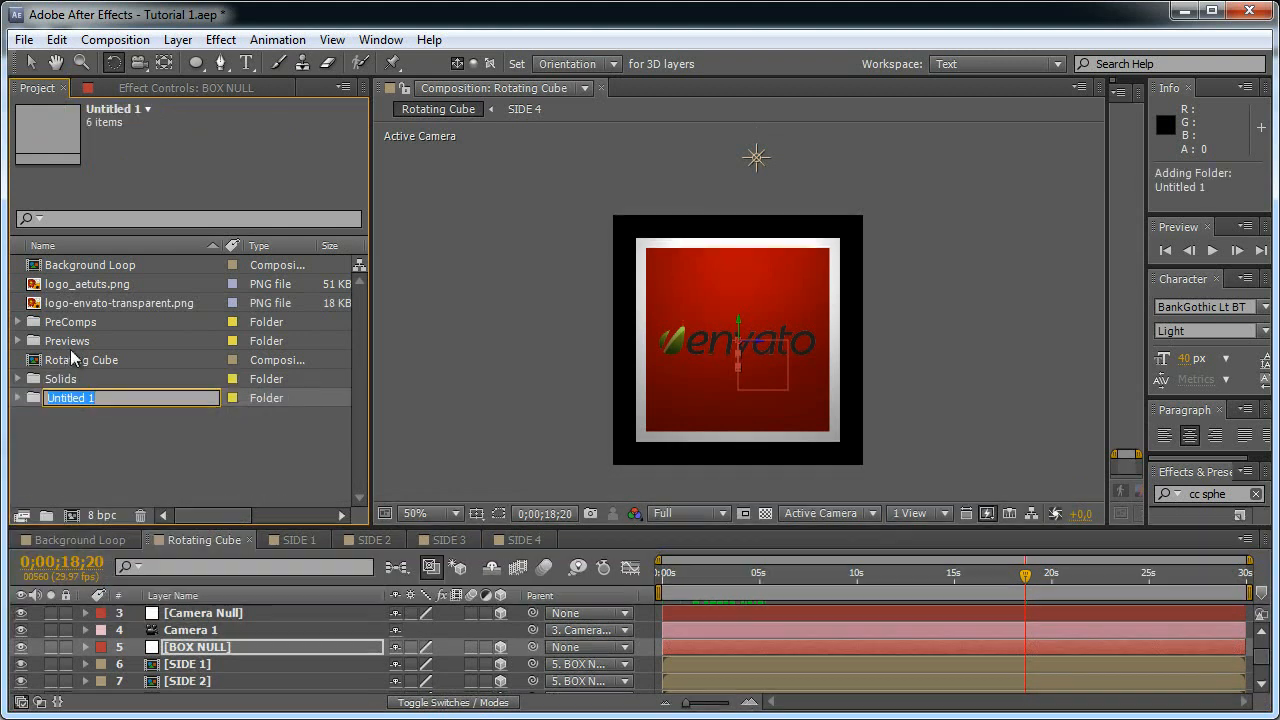
{"action": "type", "text": "Ro"}
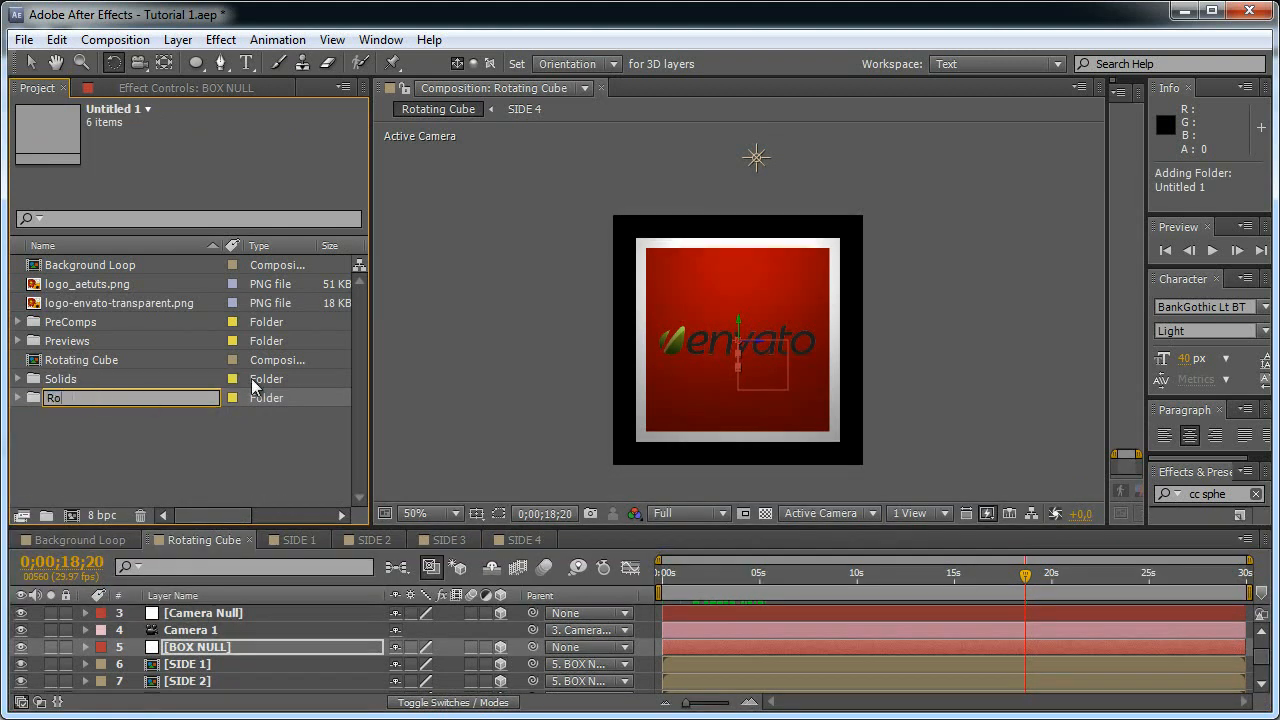
{"action": "type", "text": "tating Cube Element"}
{"action": "key", "text": "Return"}
{"action": "left_click_drag", "start_coordinate": [118, 366], "coordinate": [110, 380]}
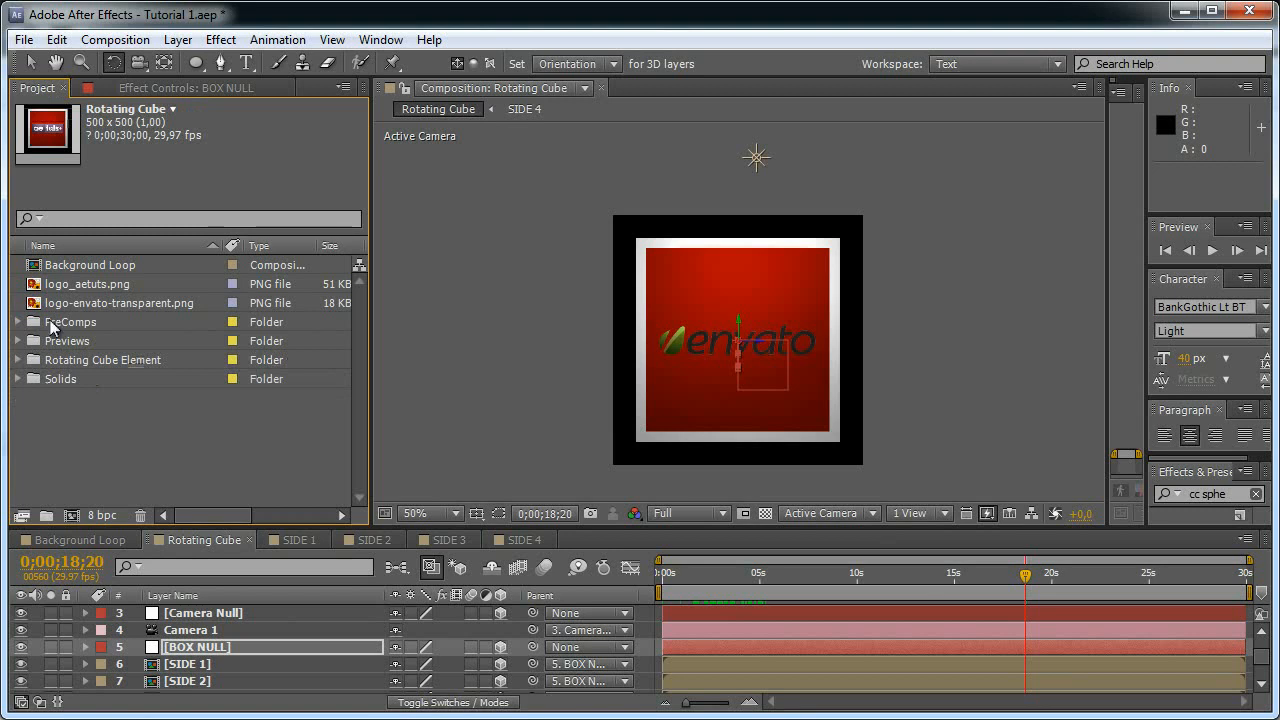
{"action": "left_click", "coordinate": [87, 265]}
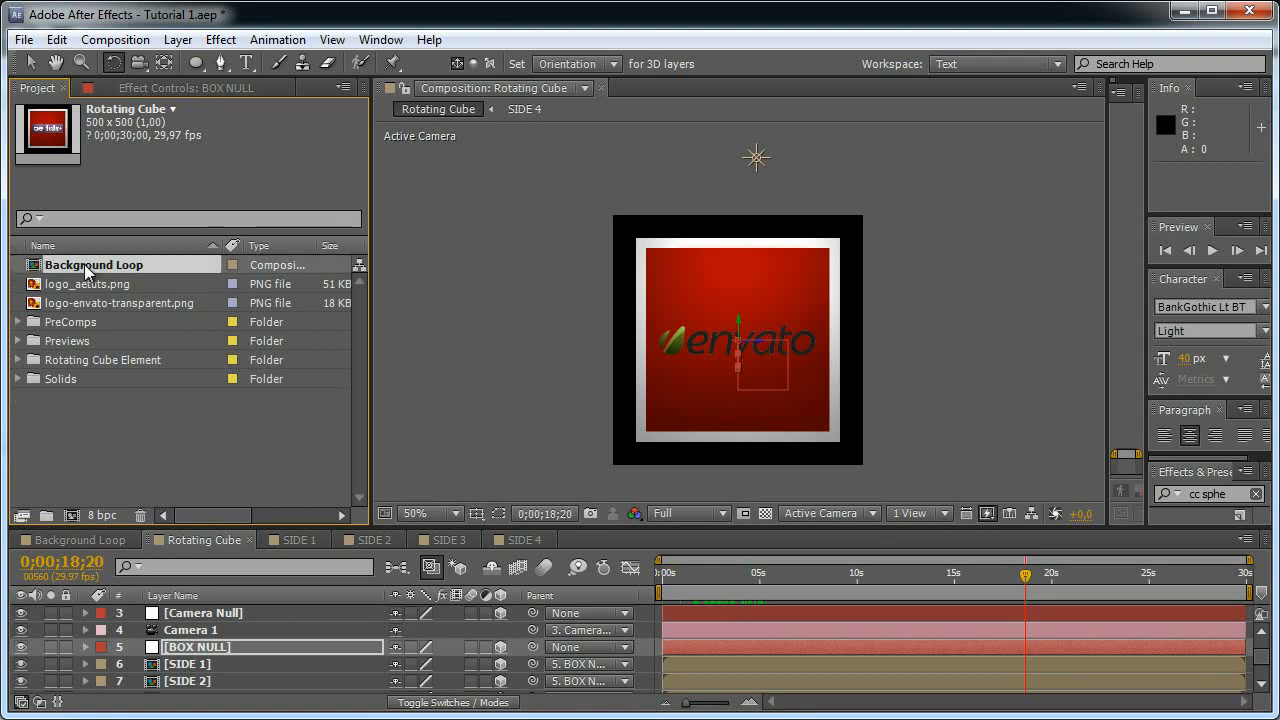
{"action": "left_click_drag", "start_coordinate": [85, 265], "coordinate": [82, 263]}
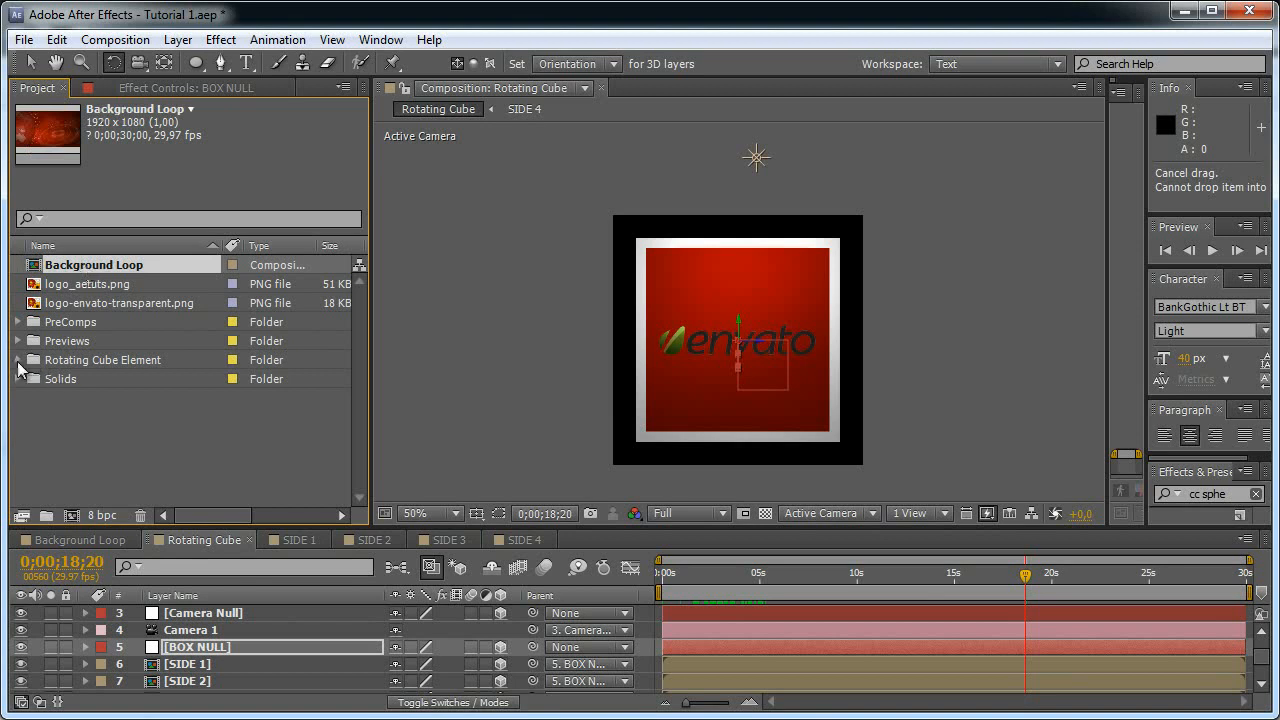
{"action": "left_click", "coordinate": [19, 362]}
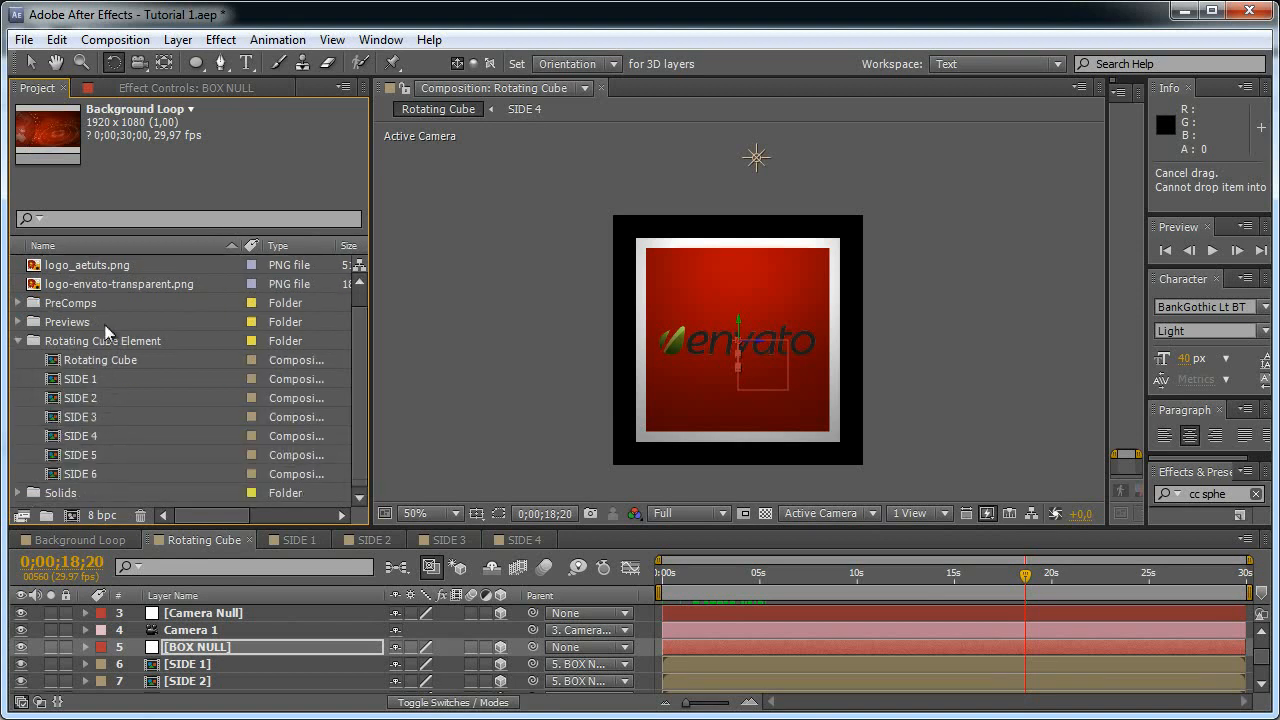
{"action": "key", "text": "grave"}
{"action": "left_click_drag", "start_coordinate": [110, 379], "coordinate": [114, 534]}
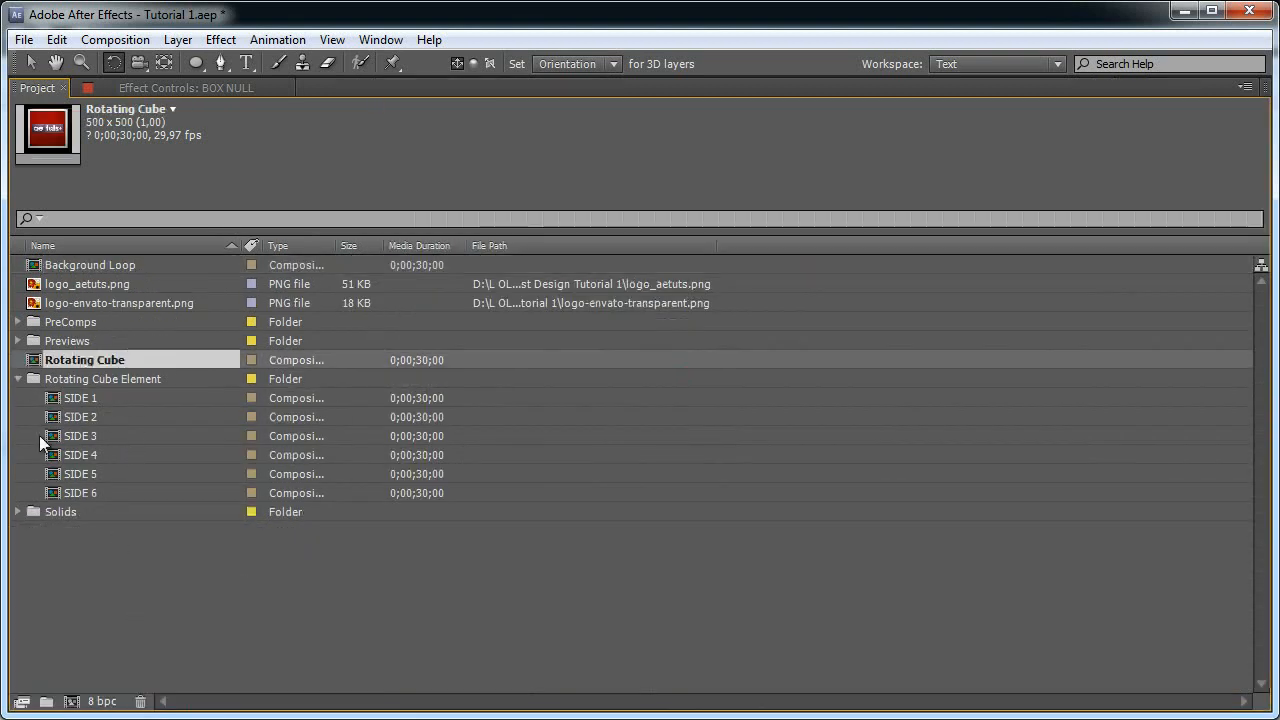
{"action": "left_click", "coordinate": [19, 379]}
{"action": "key", "text": "grave"}
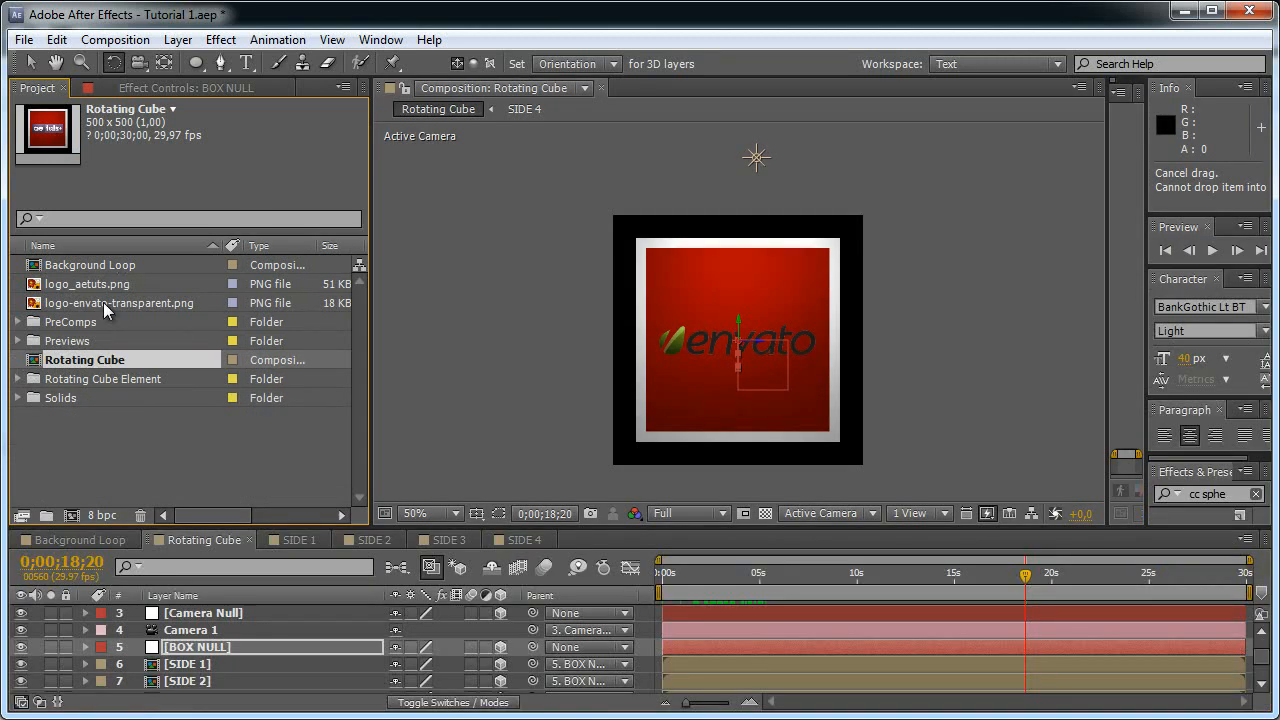
- Put logo-envato-transparent.png and logo_aetuts.png into a new project folder named Assets
{"action": "left_click", "coordinate": [106, 303]}
{"action": "left_click", "coordinate": [100, 285], "text": "ctrl"}
{"action": "left_click_drag", "start_coordinate": [102, 292], "coordinate": [46, 515]}
{"action": "type", "text": "Assets"}
{"action": "left_click", "coordinate": [133, 457]}
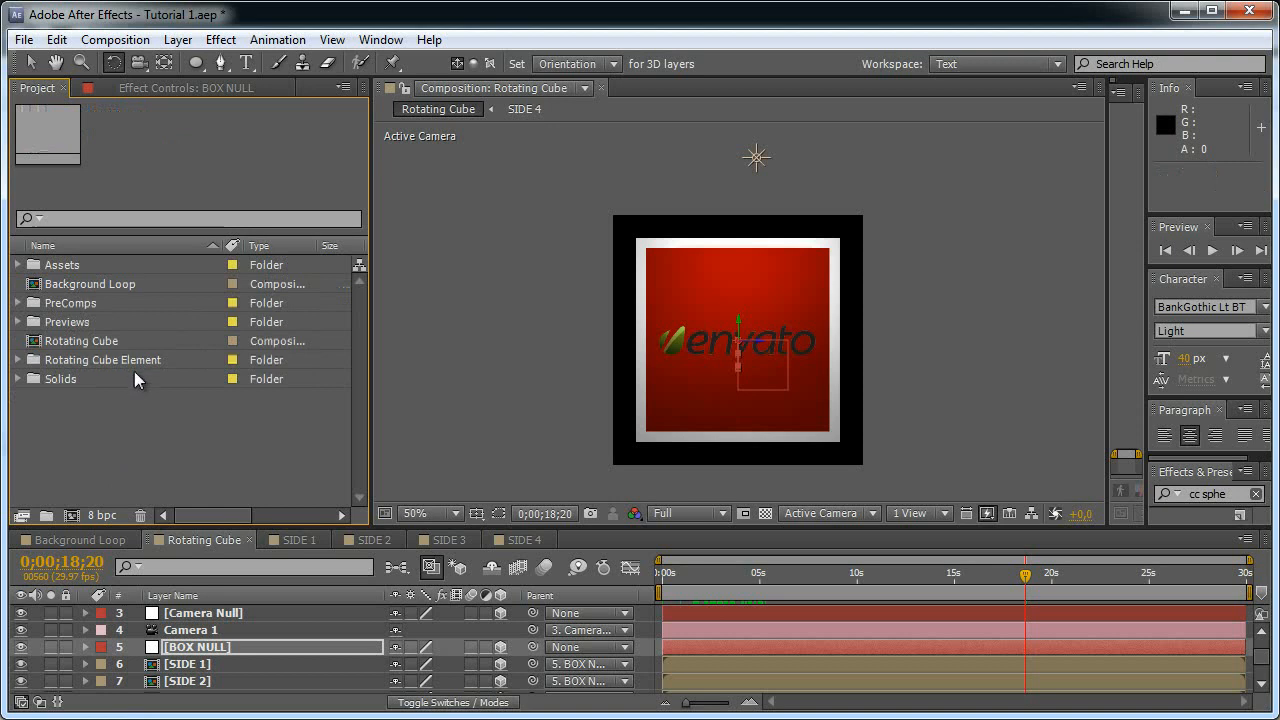
- Group the Rotating Cube and Background Loop compositions in a new folder named Main Comps and save the project
{"action": "left_click", "coordinate": [96, 345]}
{"action": "left_click", "coordinate": [90, 284], "text": "ctrl"}
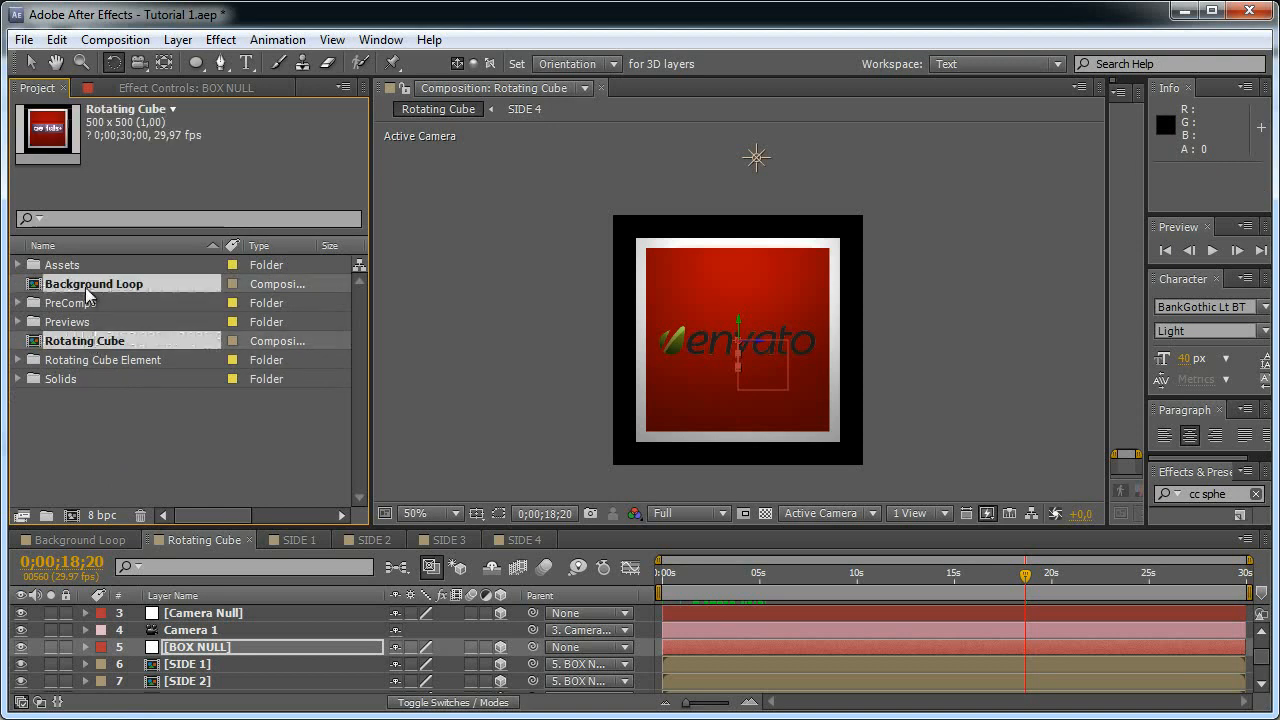
{"action": "left_click_drag", "start_coordinate": [100, 345], "coordinate": [46, 515]}
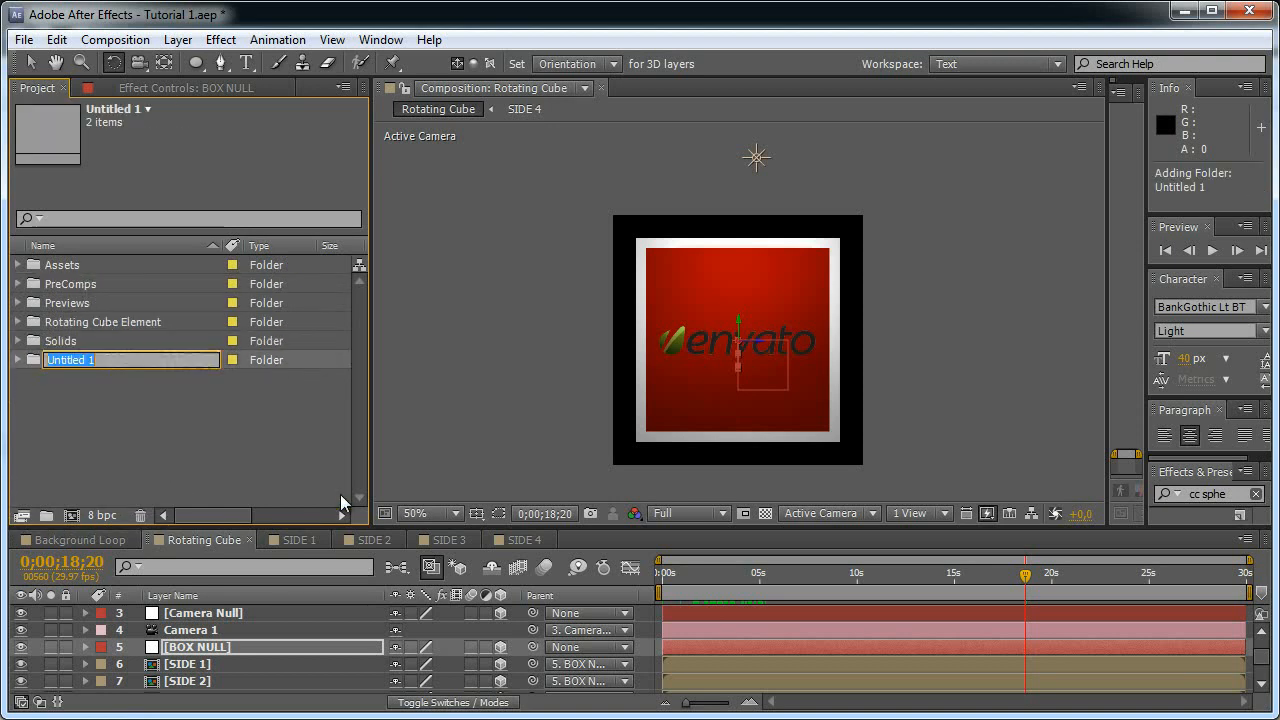
{"action": "type", "text": "Main Comps"}
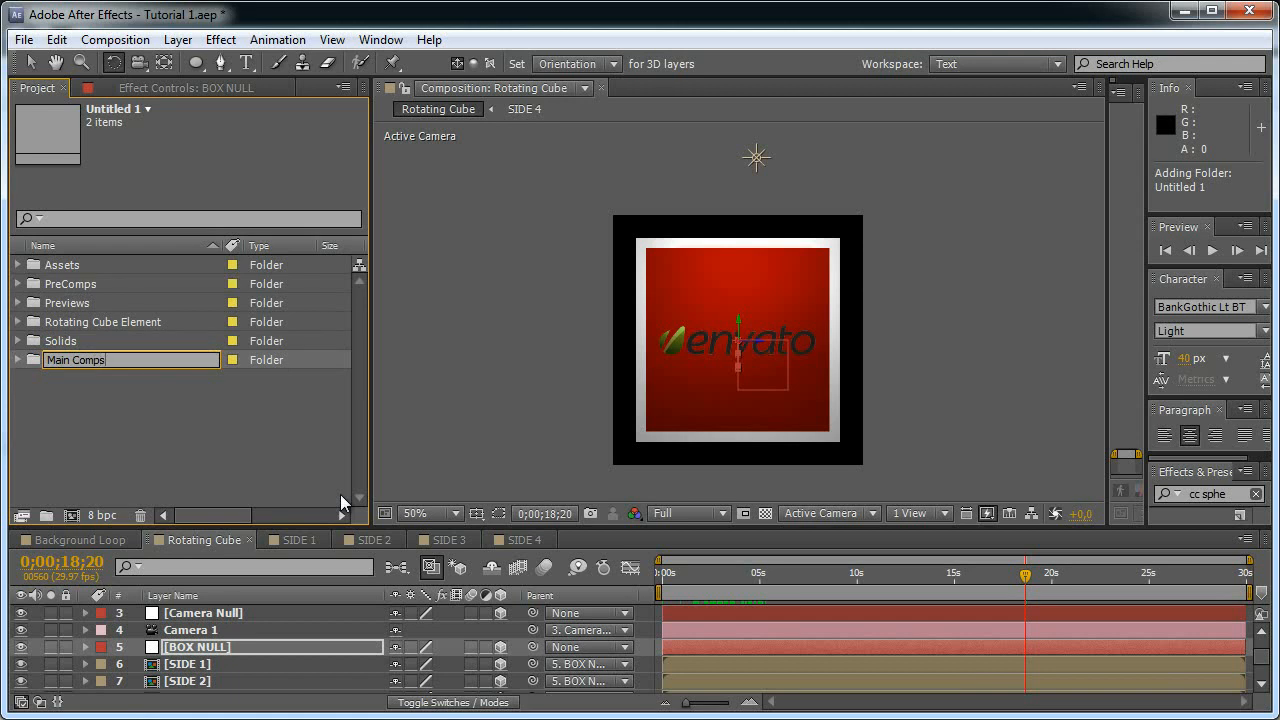
{"action": "key", "text": "Return"}
{"action": "key", "text": "ctrl+s"}
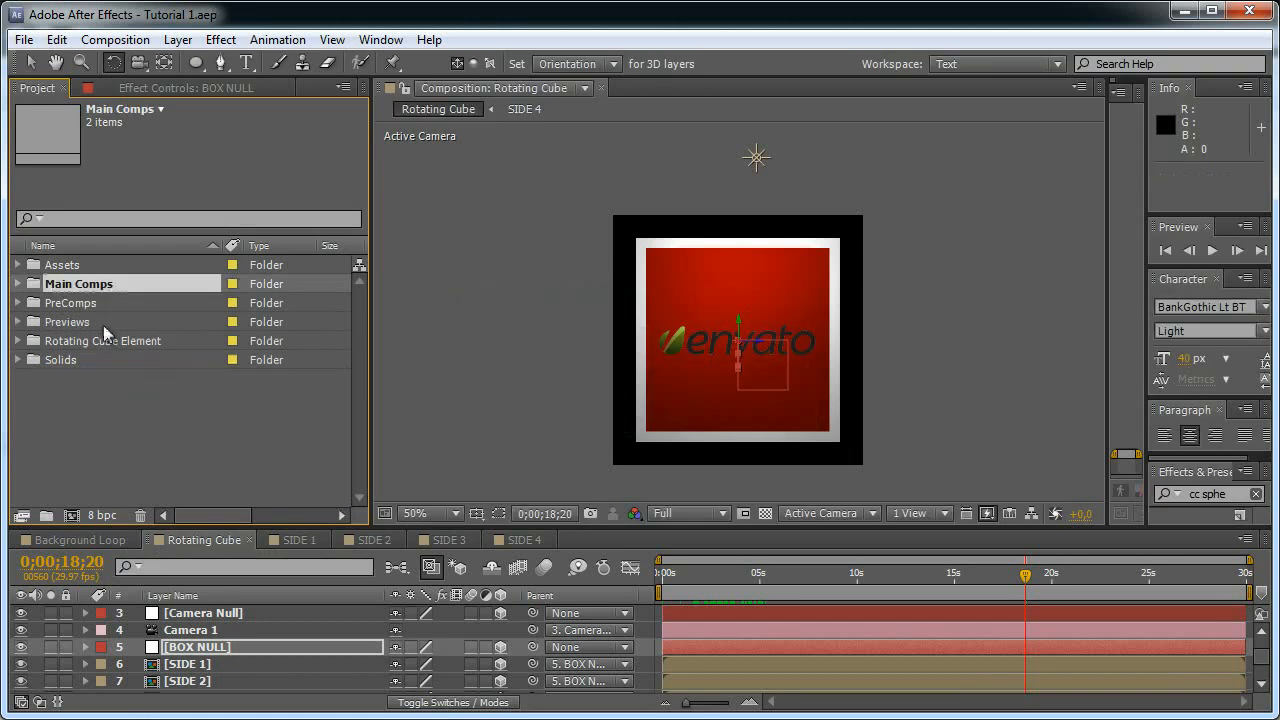
- Rename the Main Comps folder as 01 Main Comps
{"action": "double_click", "coordinate": [46, 288]}
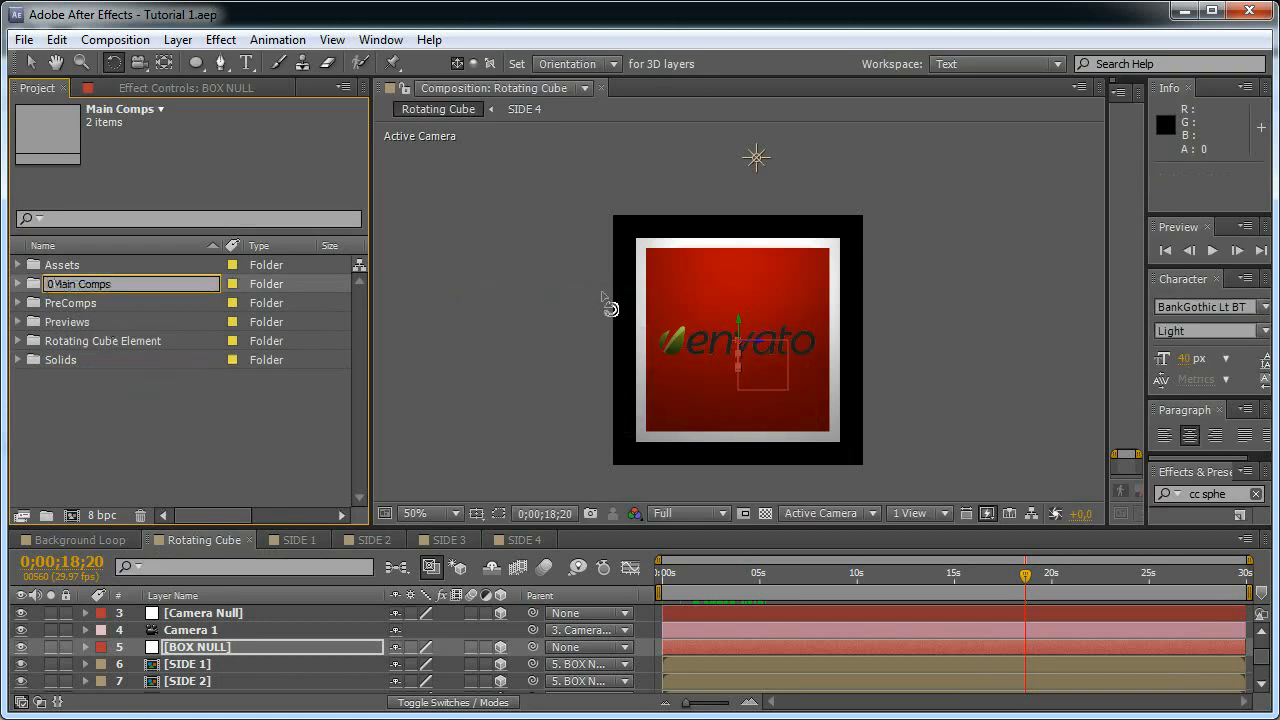
{"action": "type", "text": "01"}
{"action": "key", "text": "Return"}
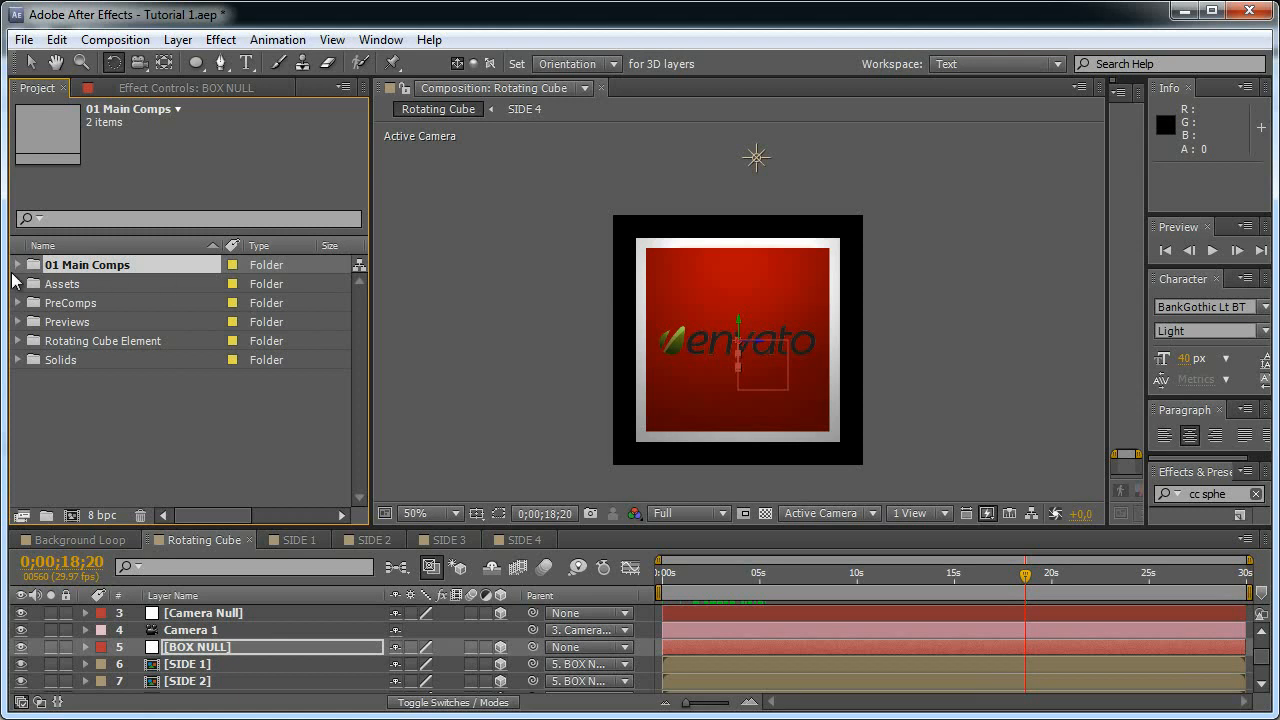
- Scrub the Rotating Cube composition back to 0;00;03;19 to review its animation
{"action": "left_click", "coordinate": [75, 283]}
{"action": "left_click", "coordinate": [78, 267]}
{"action": "left_click", "coordinate": [85, 284]}
{"action": "left_click", "coordinate": [88, 267]}
{"action": "key", "text": "space"}
{"action": "left_click_drag", "start_coordinate": [1030, 575], "coordinate": [734, 602]}
- Open Forshapn Preview.mov from the Previews folder beside the composition and scrub its footage to 0;00;02;00
{"action": "left_click", "coordinate": [17, 321]}
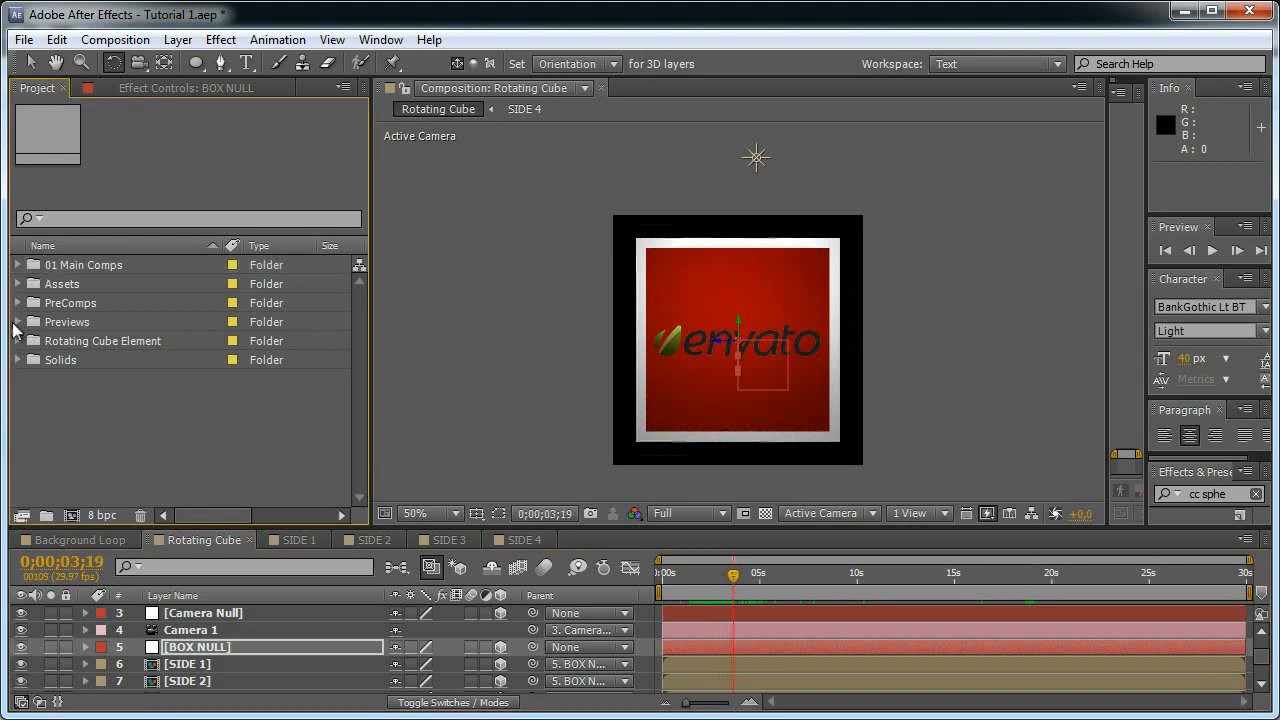
{"action": "double_click", "coordinate": [127, 346]}
{"action": "left_click_drag", "start_coordinate": [846, 315], "coordinate": [527, 316]}
{"action": "key", "text": "comma"}
{"action": "key", "text": "comma"}
{"action": "left_click_drag", "start_coordinate": [790, 482], "coordinate": [673, 492]}
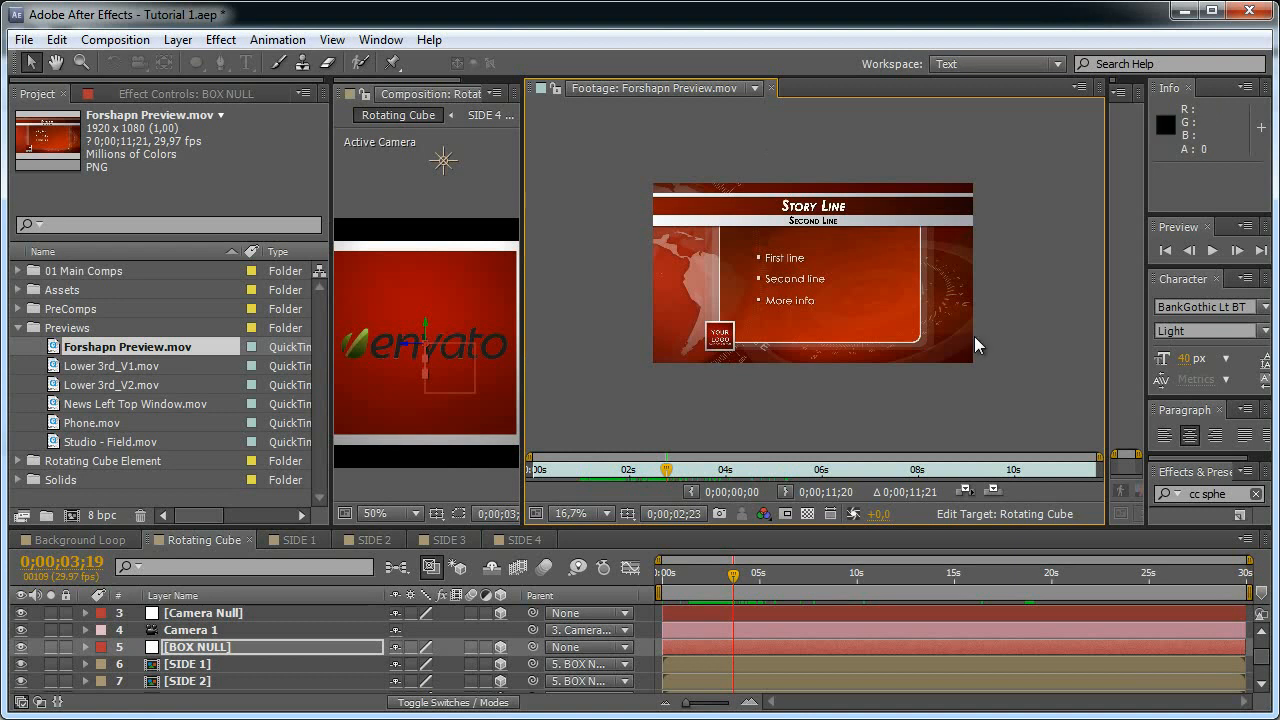
{"action": "left_click_drag", "start_coordinate": [667, 468], "coordinate": [629, 481]}
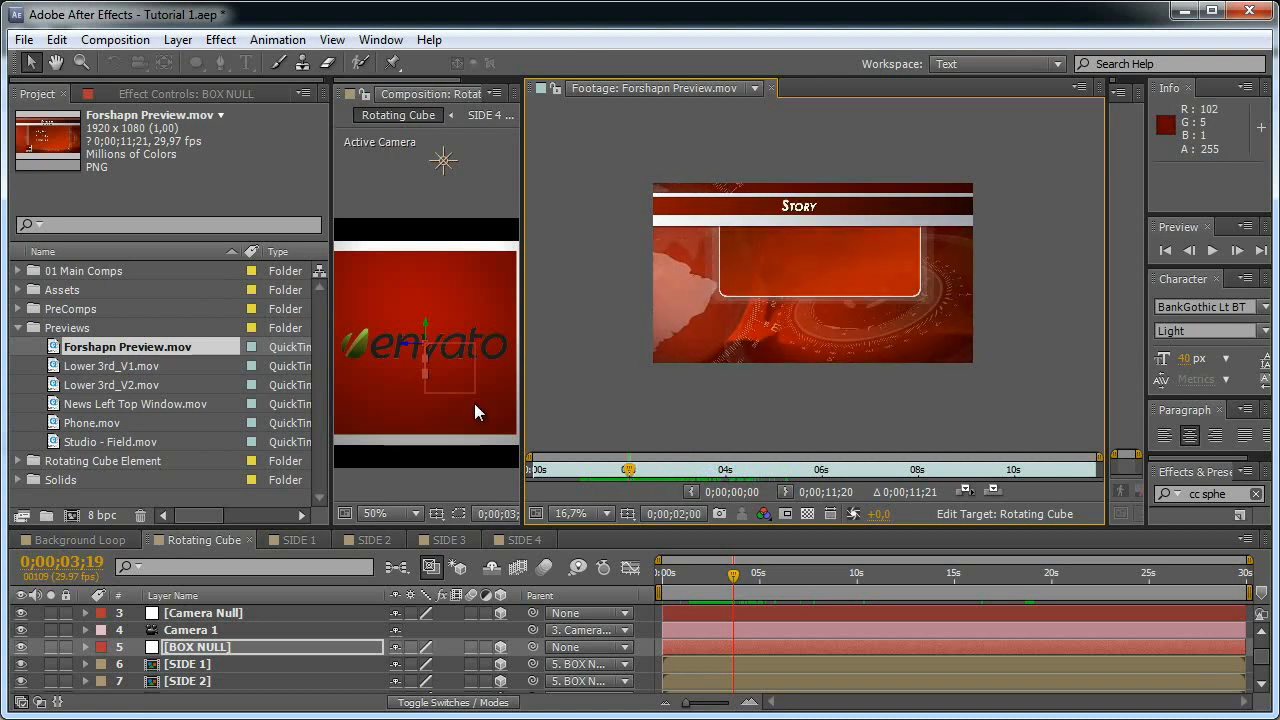
- Check the Lower 3rd and News Left Top Window preview files, and widen the composition viewer against the footage viewer
{"action": "left_click", "coordinate": [140, 366]}
{"action": "left_click", "coordinate": [144, 386]}
{"action": "left_click", "coordinate": [142, 367]}
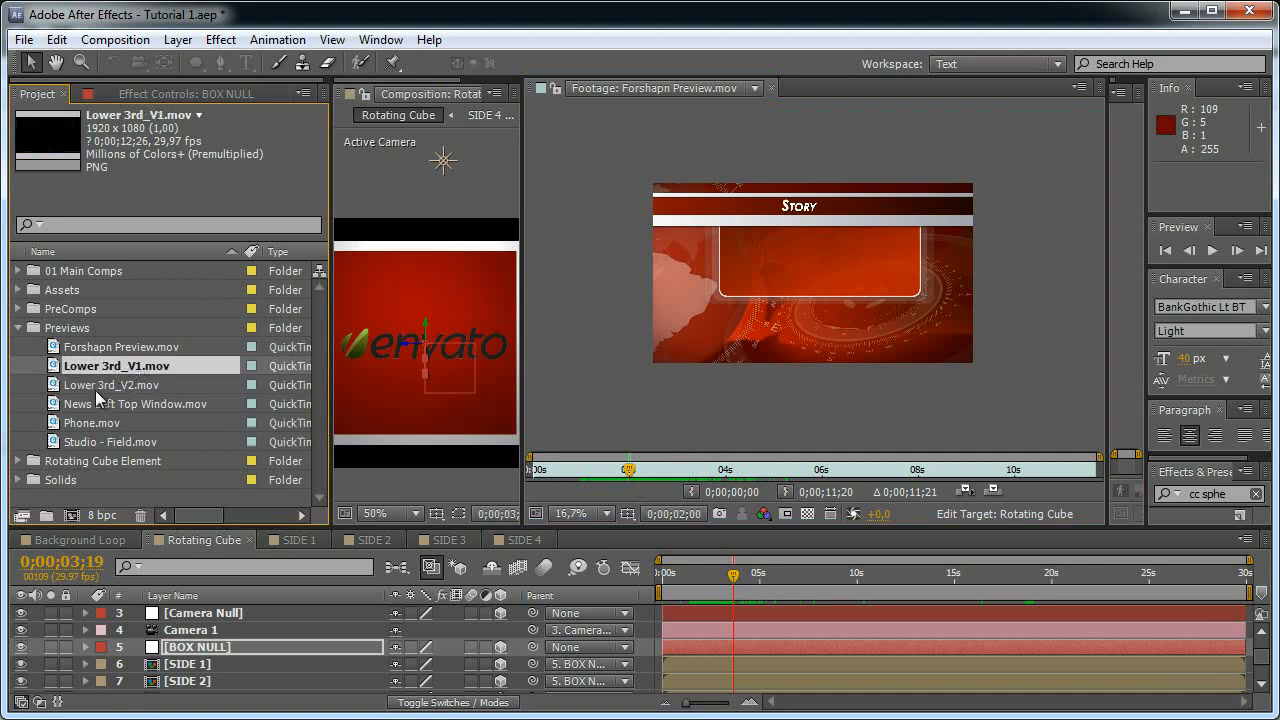
{"action": "left_click", "coordinate": [104, 405]}
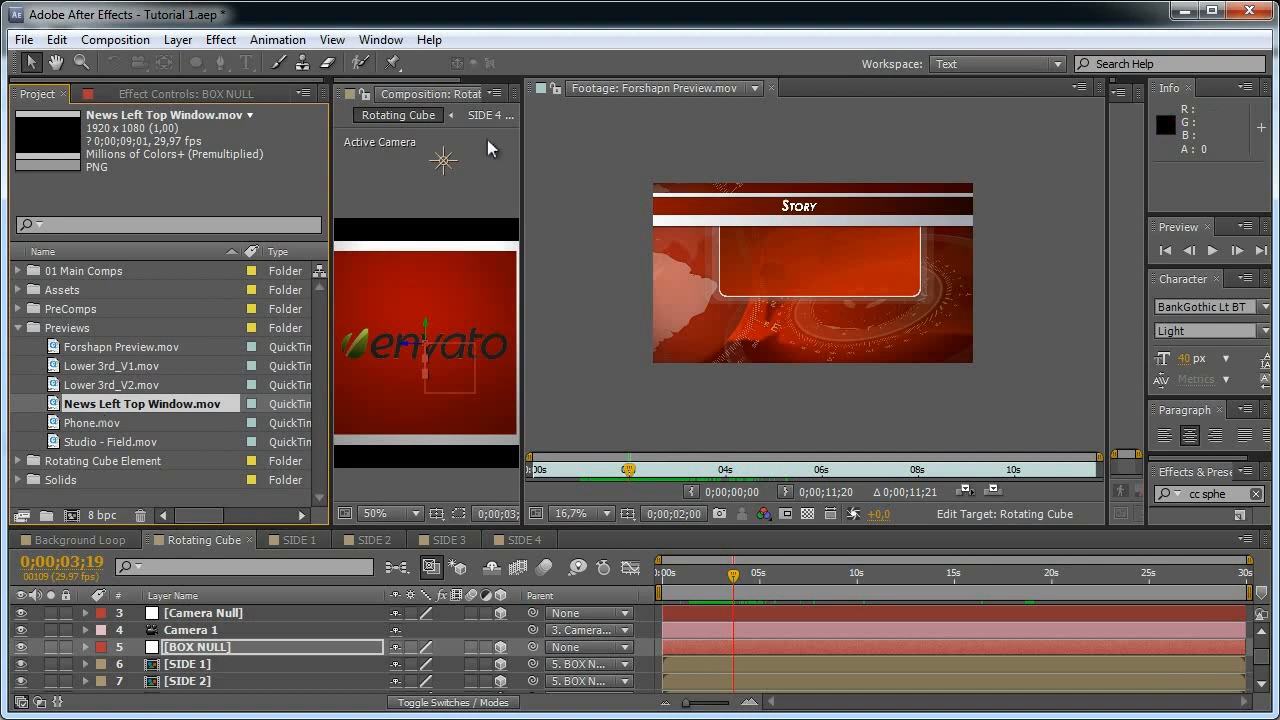
{"action": "left_click_drag", "start_coordinate": [521, 137], "coordinate": [670, 189]}
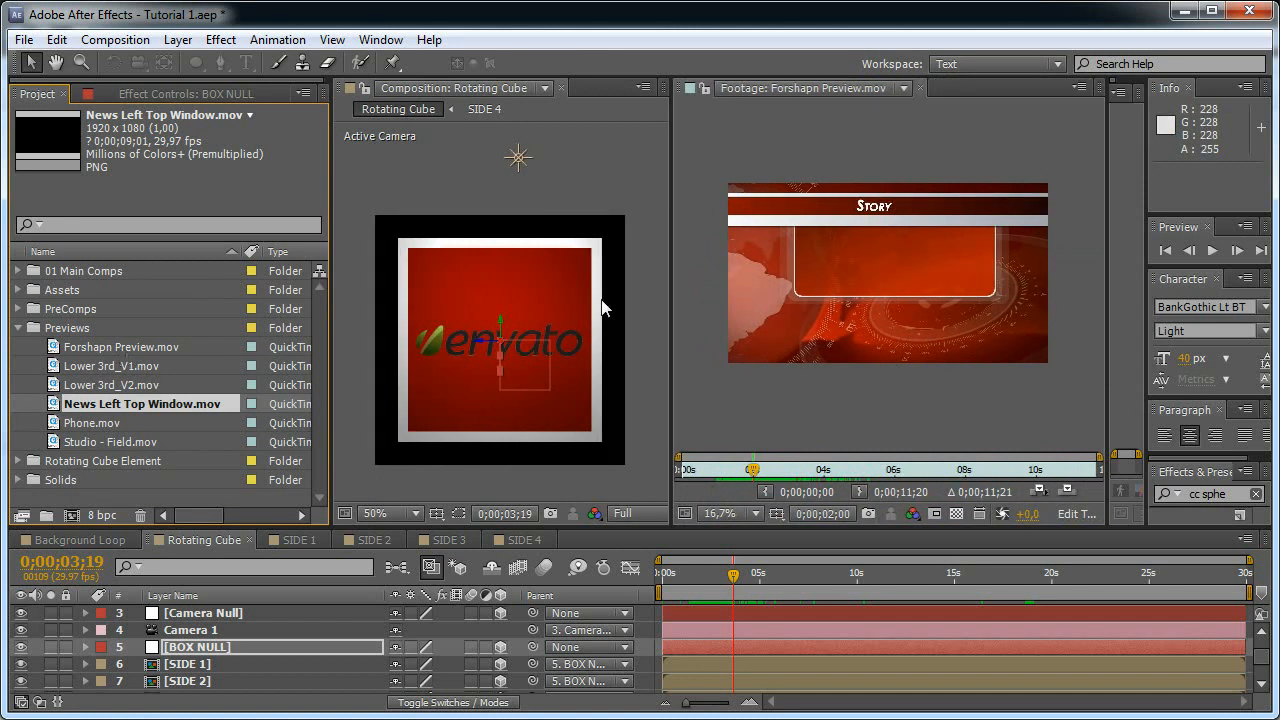
{"action": "left_click_drag", "start_coordinate": [673, 291], "coordinate": [866, 332]}
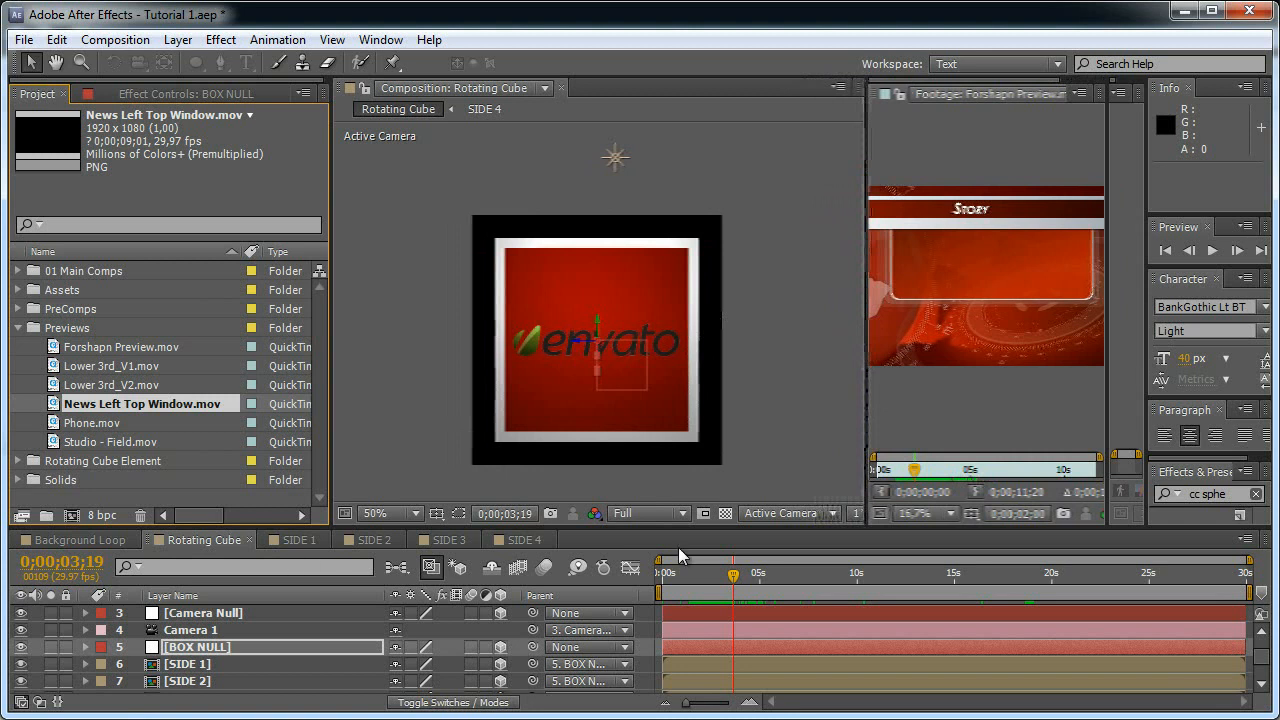
- Close the open timelines of the SIDE 4, SIDE 3, SIDE 2 and SIDE 1 compositions
{"action": "left_click", "coordinate": [517, 541]}
{"action": "left_click", "coordinate": [449, 540]}
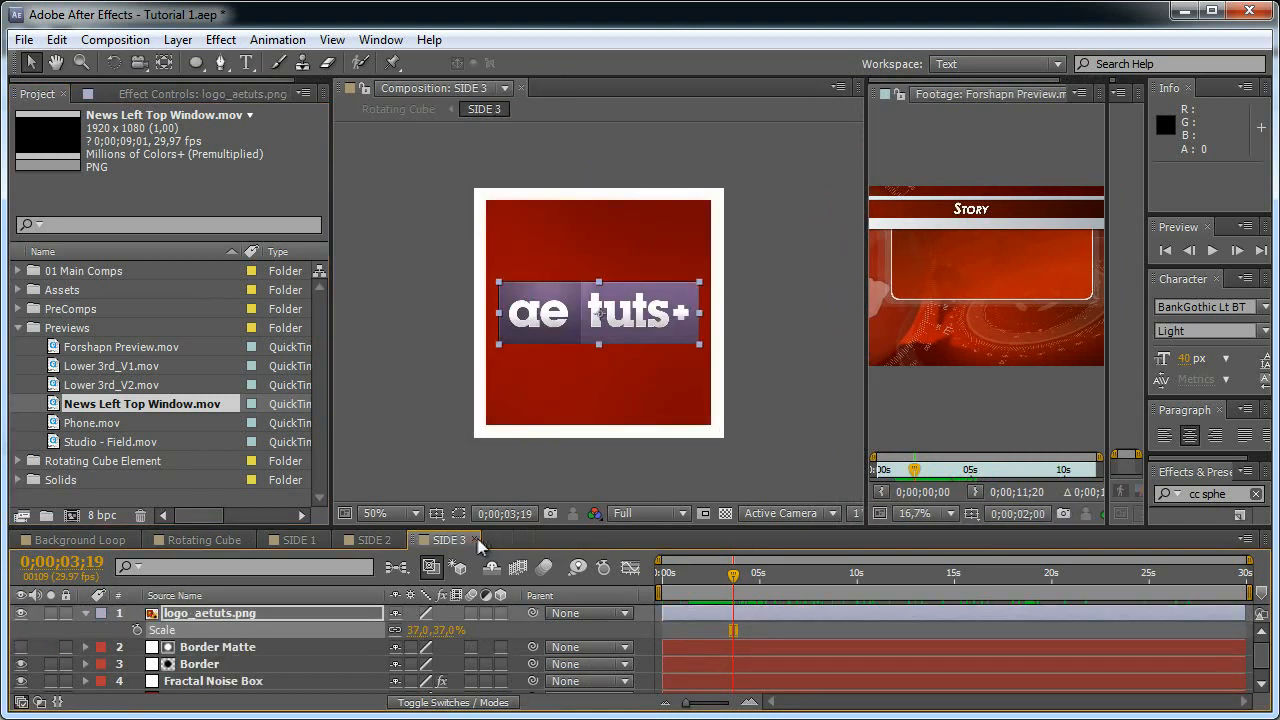
{"action": "left_click", "coordinate": [360, 541]}
{"action": "left_click", "coordinate": [305, 541]}
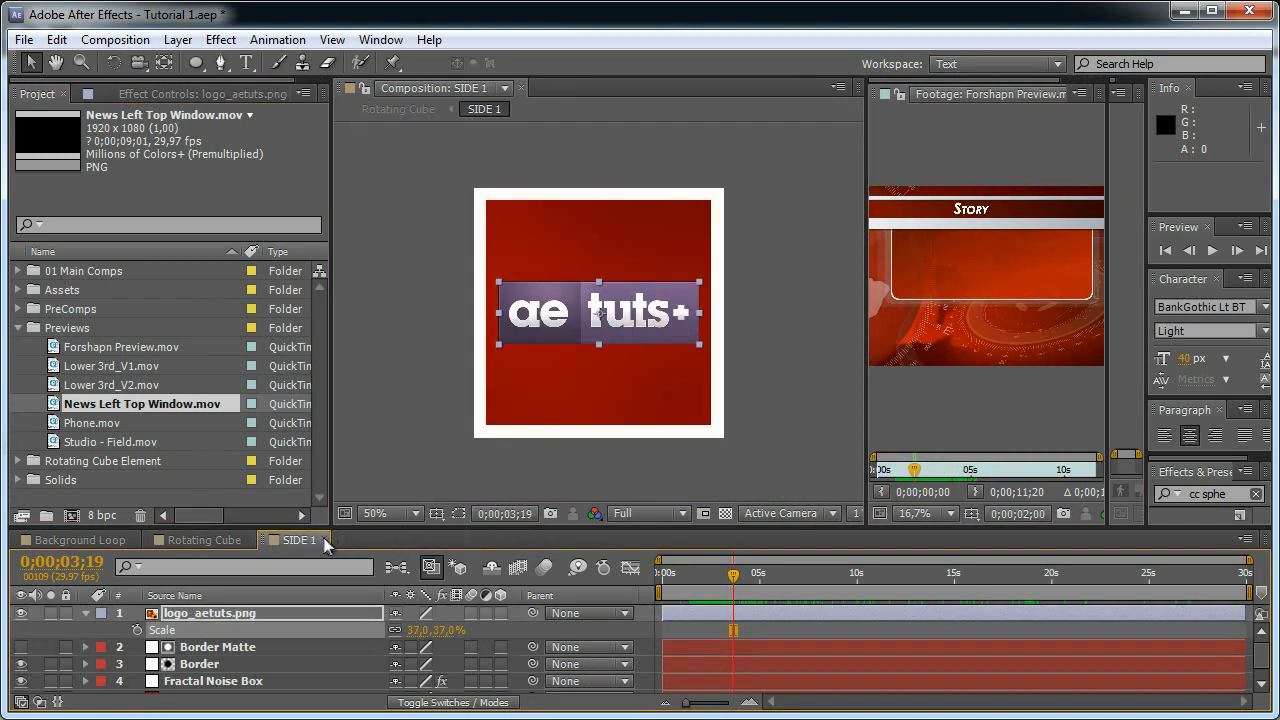
{"action": "left_click", "coordinate": [325, 541]}
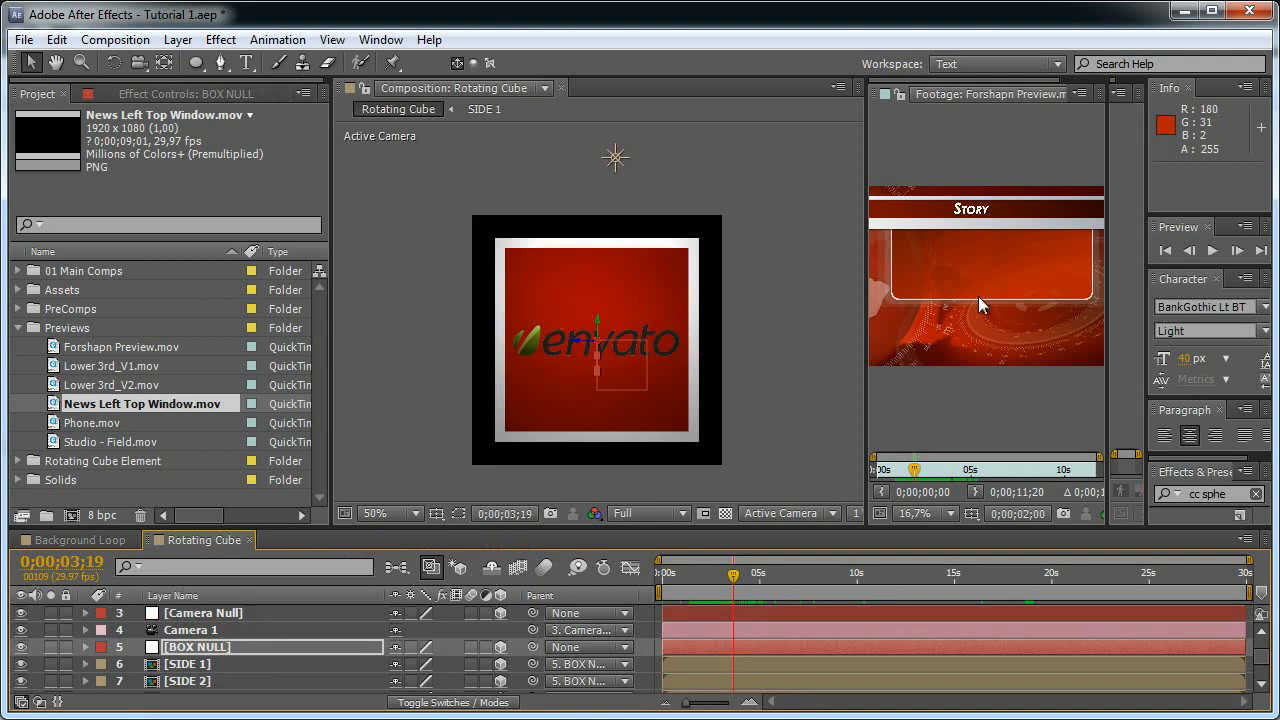
- Deselect BOX NULL and save the project with the Previews folder collapsed
{"action": "left_click", "coordinate": [642, 647]}
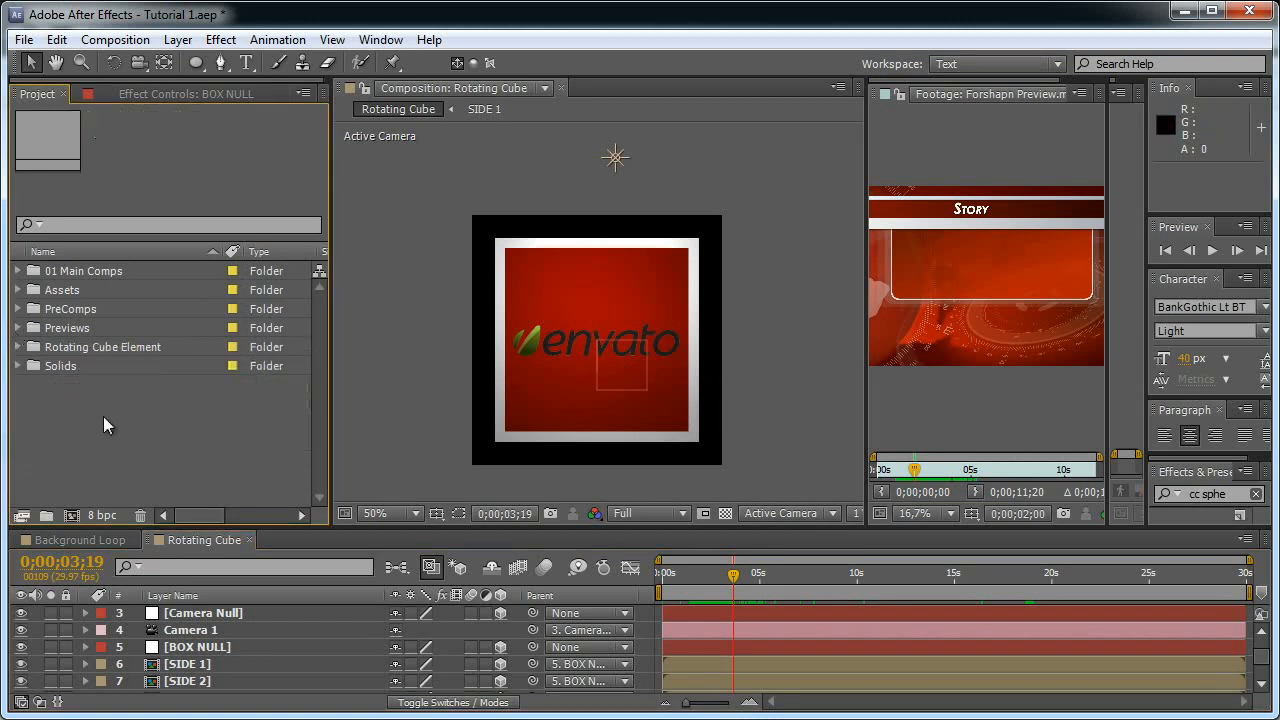
{"action": "left_click", "coordinate": [27, 41]}
{"action": "left_click", "coordinate": [94, 224]}
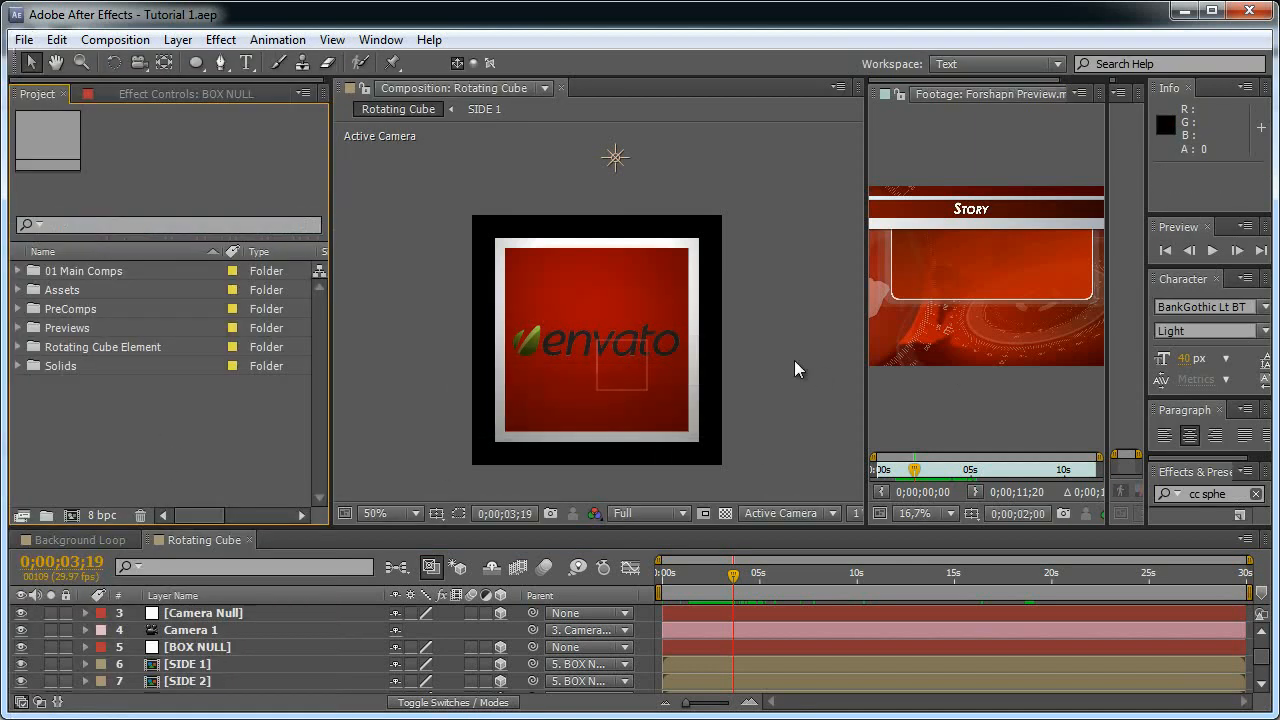